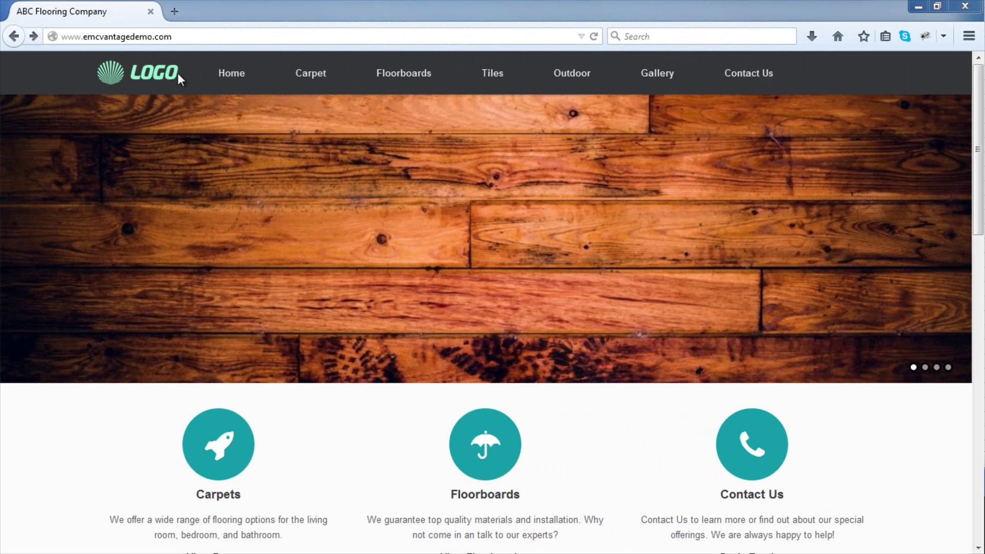
Advance the home page slider three times to the sea image.
mouse_move(288, 81)
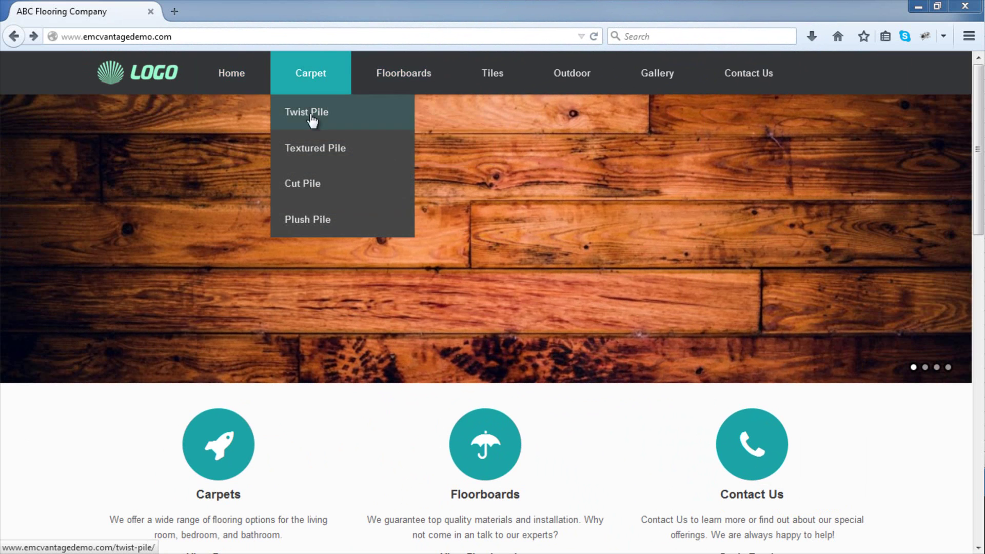
mouse_move(334, 156)
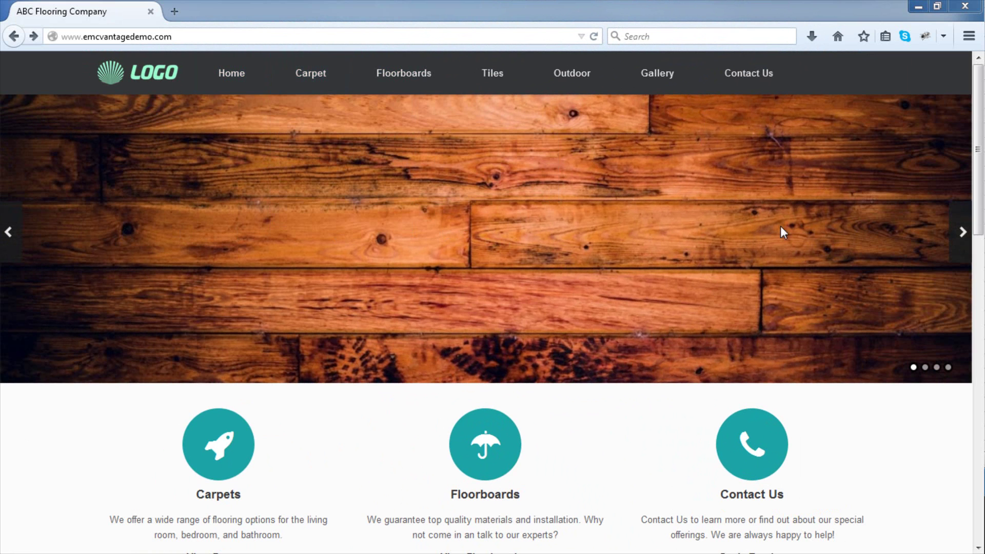
left_click(962, 234)
left_click(961, 234)
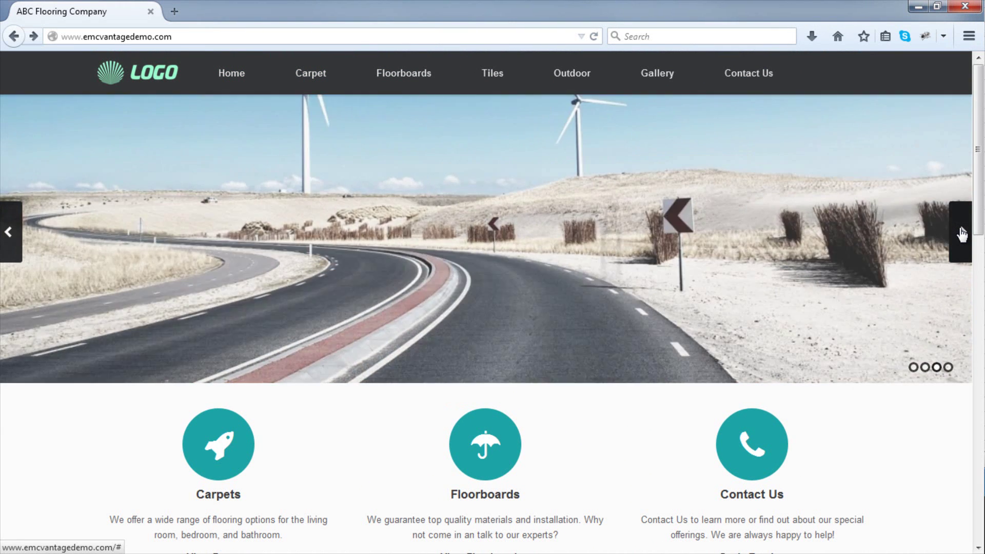
left_click(961, 232)
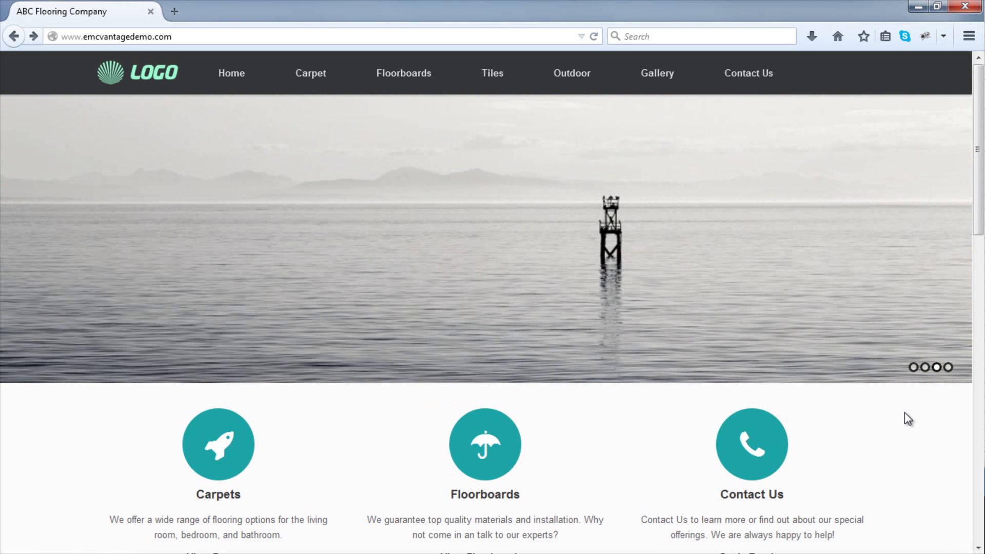
Scroll down the home page and pan the map to show nearby streets.
scroll(904, 413, "down", 3)
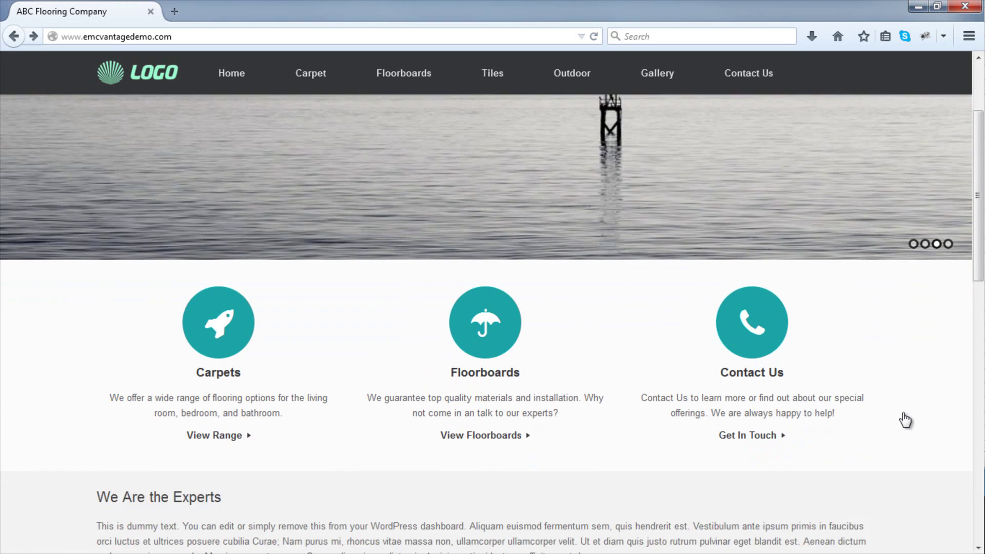
scroll(225, 368, "down", 6)
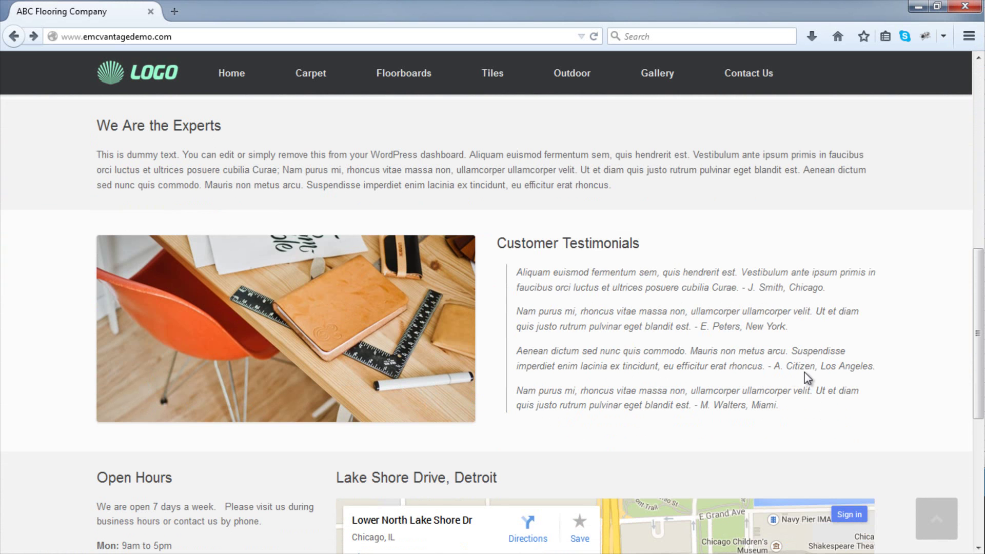
scroll(808, 371, "down", 2)
scroll(877, 369, "up", 2)
scroll(876, 364, "down", 4)
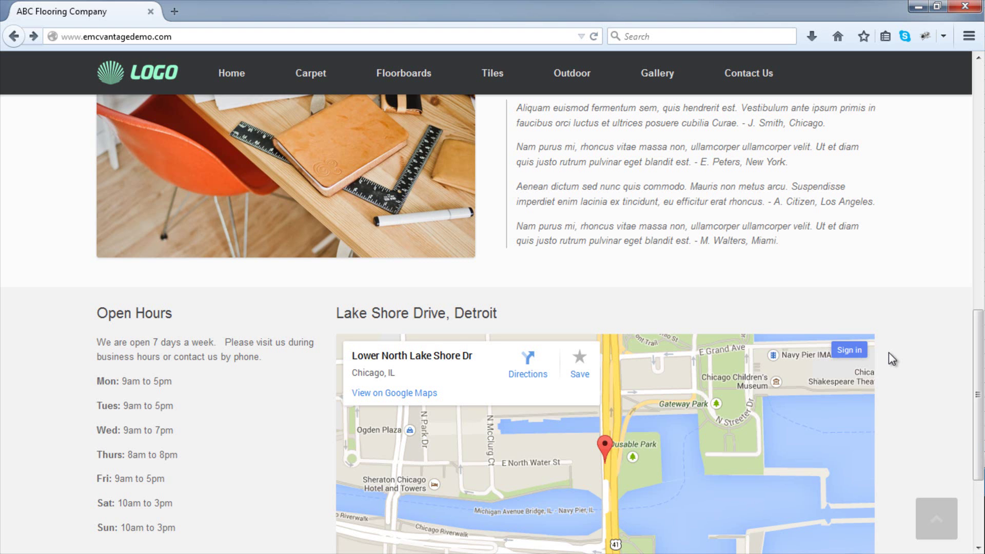
scroll(887, 353, "down", 3)
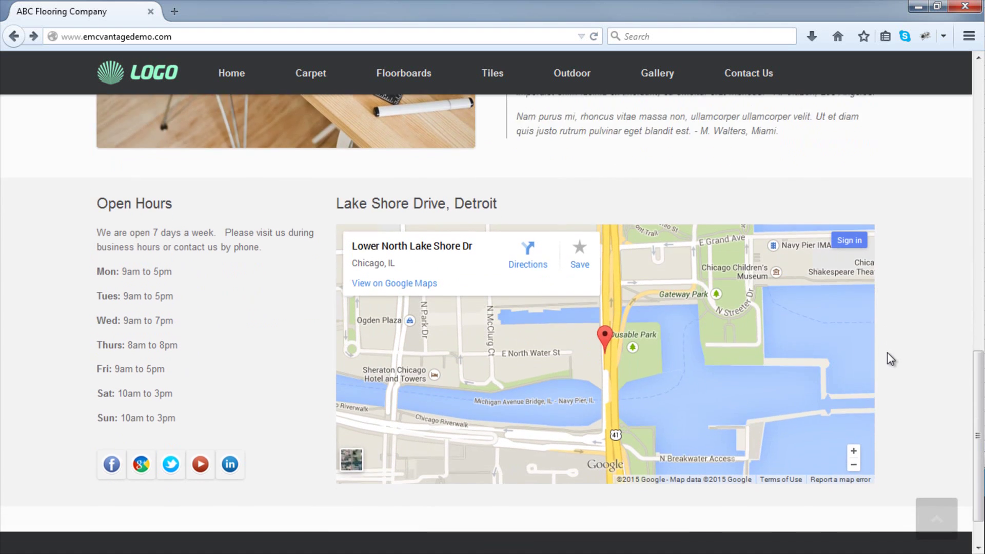
mouse_move(754, 334)
left_mouse_down()
mouse_move(651, 337)
mouse_move(795, 315)
left_mouse_up()
Return to the top of the home page and open the Contact Us page.
scroll(795, 314, "down", 1)
scroll(795, 316, "up", 2)
scroll(794, 315, "down", 2)
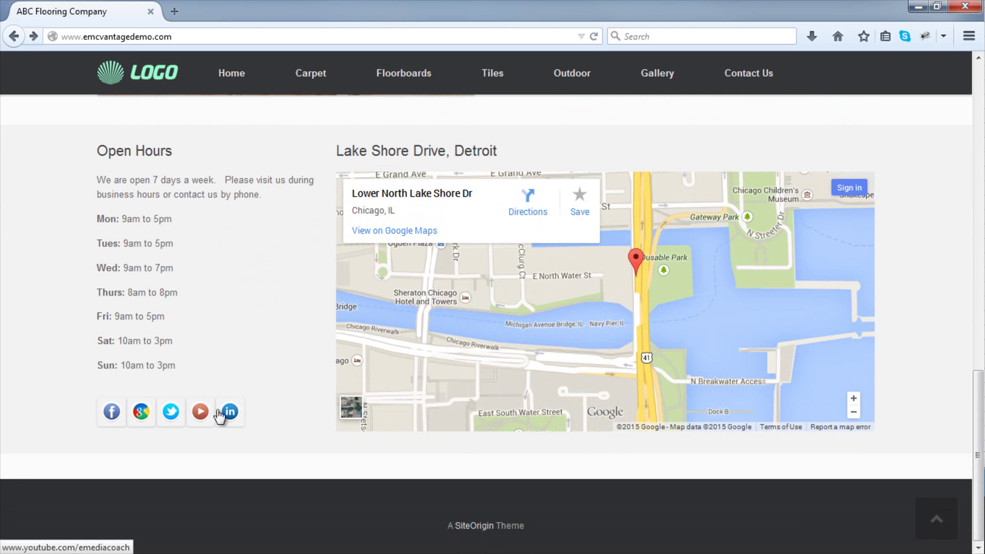
scroll(269, 402, "up", 20)
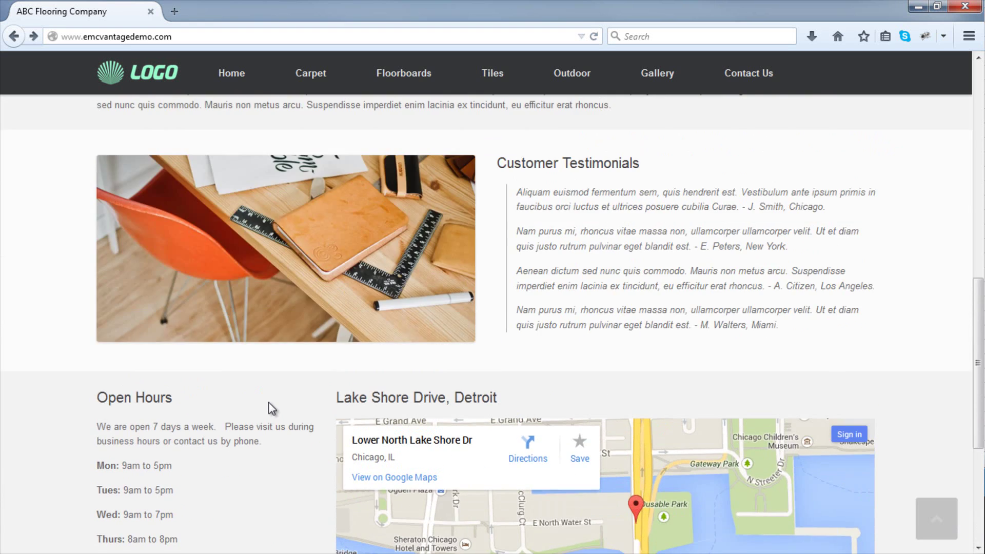
left_click(727, 93)
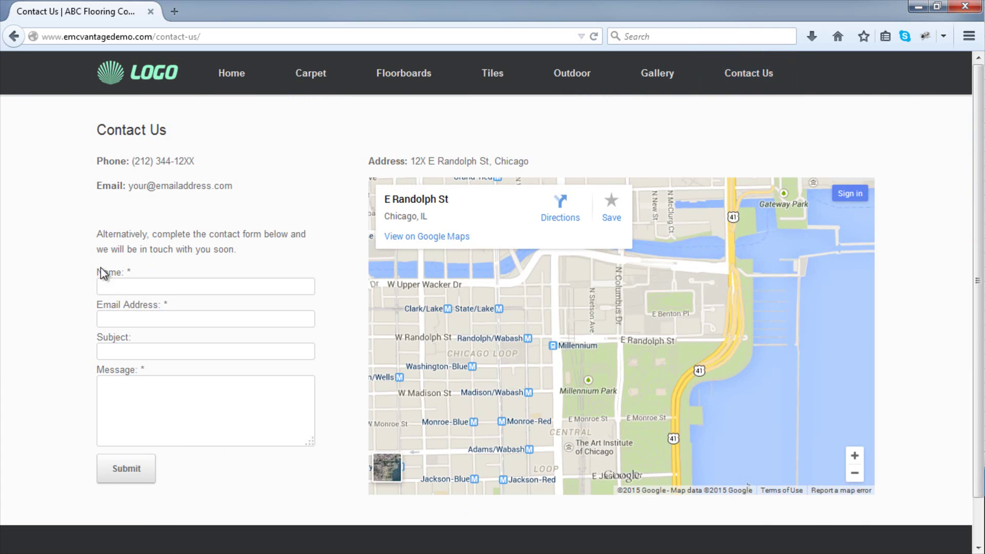
Try the Email Address, Subject and Message fields, then go to the Gallery page.
left_click(110, 314)
left_click(110, 353)
left_click(114, 386)
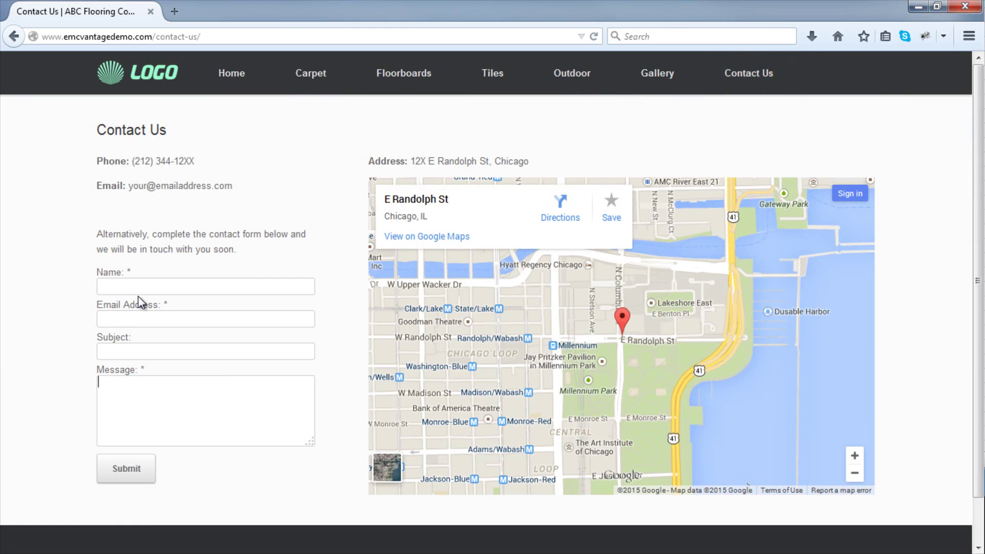
left_click(634, 86)
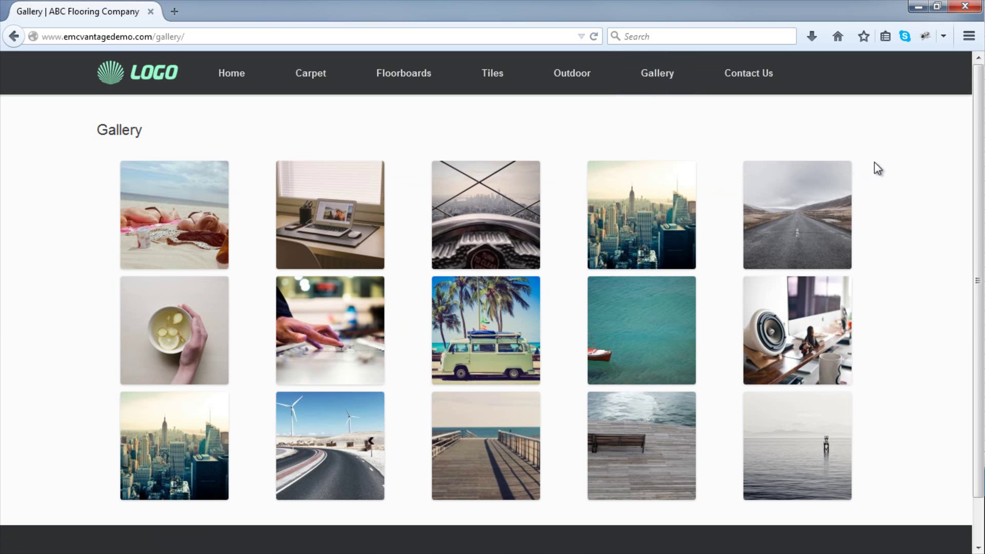
Open the first gallery photo full-size and step forward to image 4 of 15.
left_click(192, 205)
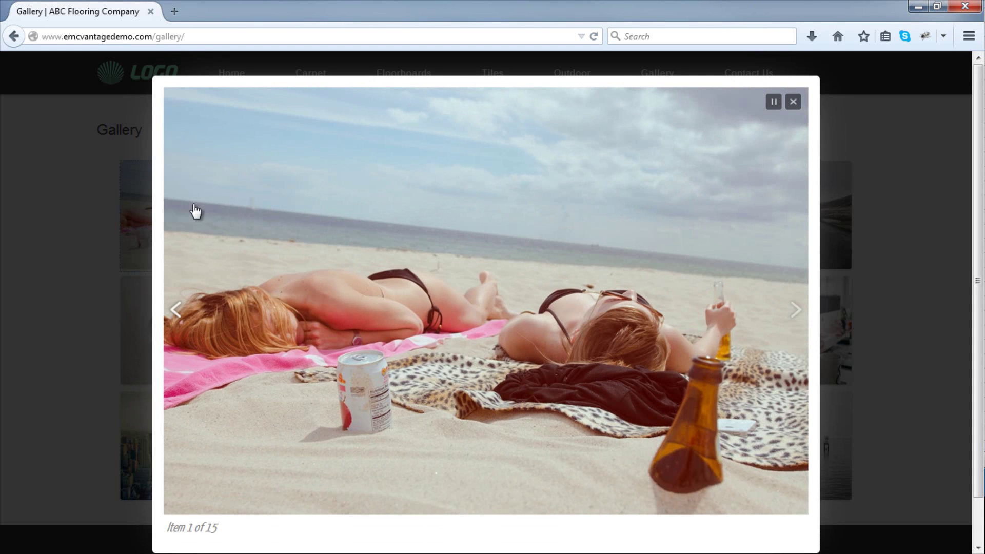
left_click(801, 314)
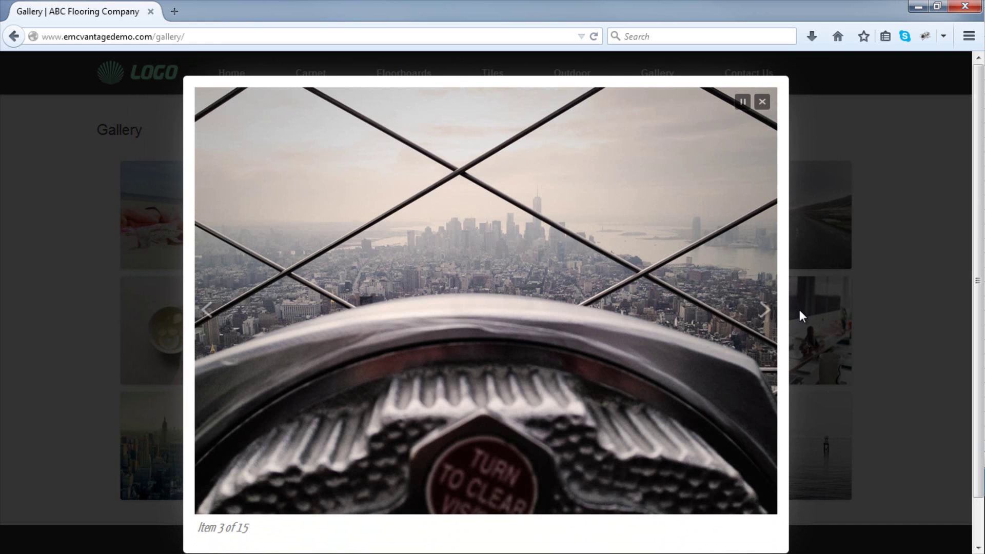
left_click(766, 318)
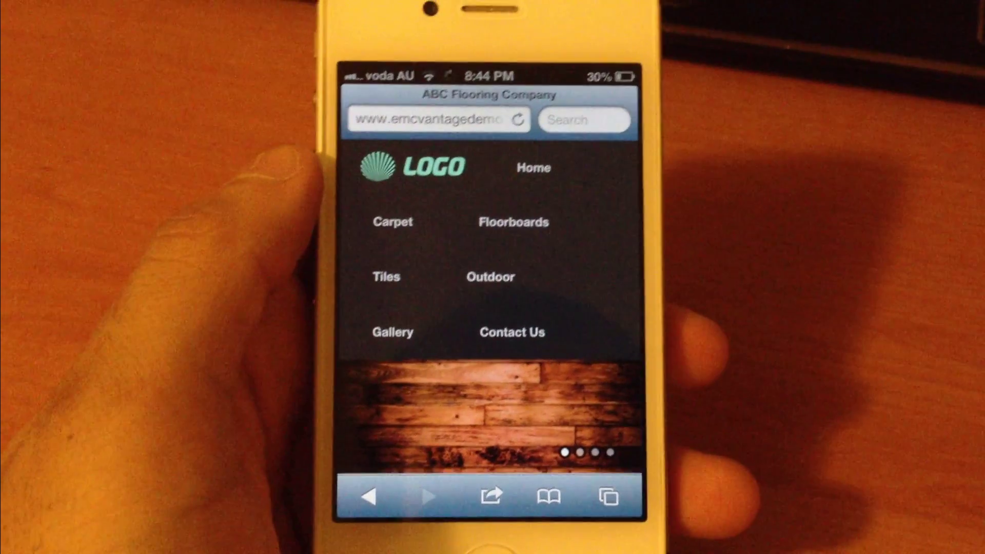
Swipe the phone carousel to the road image, scroll down and pan the map left.
scroll(493, 282, "down", 3)
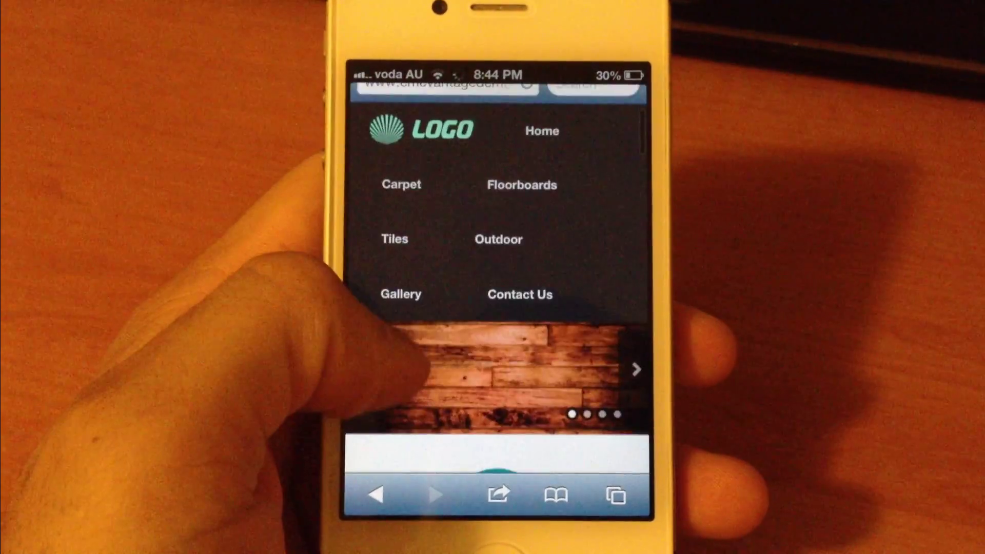
left_click_drag(577, 354, 418, 334)
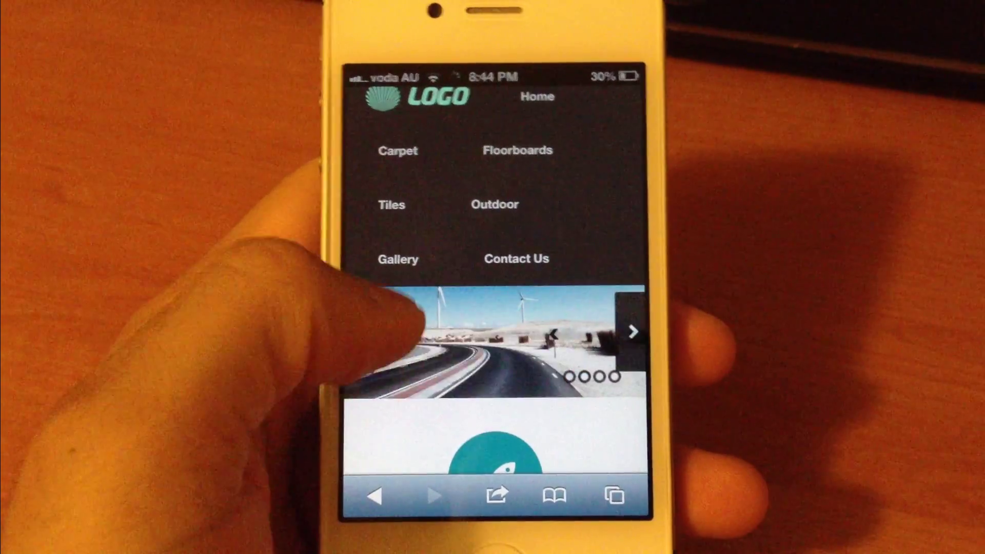
scroll(492, 282, "down", 5)
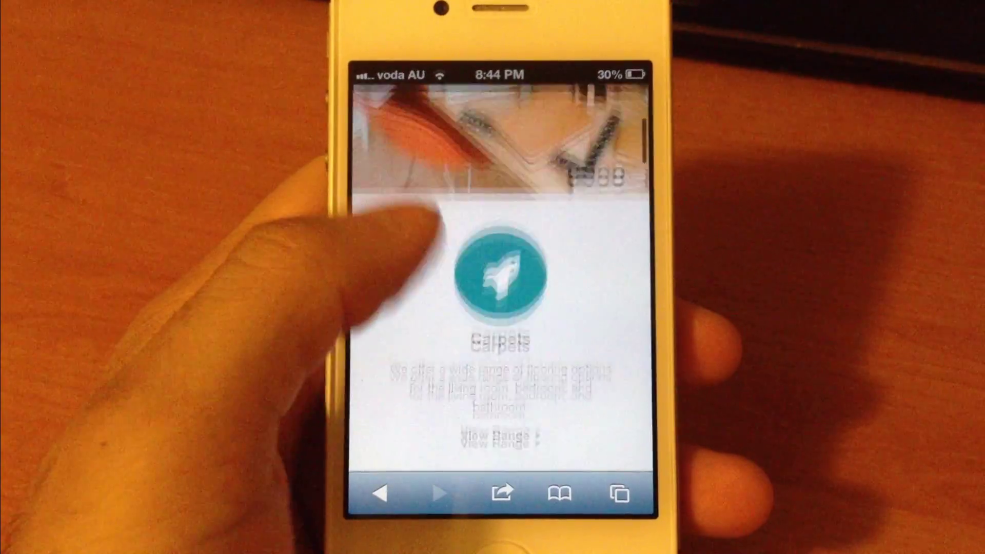
scroll(493, 282, "down", 10)
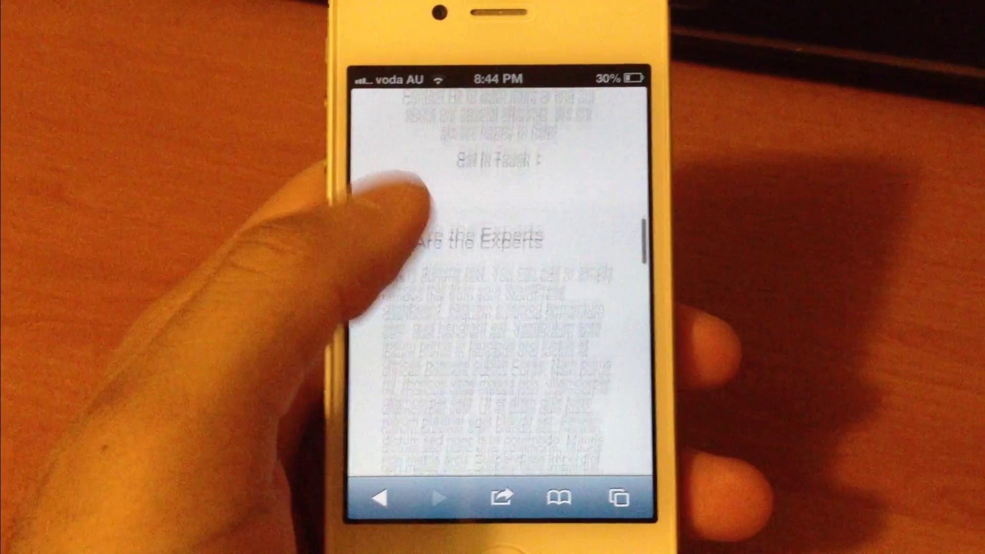
scroll(493, 283, "down", 5)
scroll(492, 282, "down", 5)
scroll(502, 282, "down", 5)
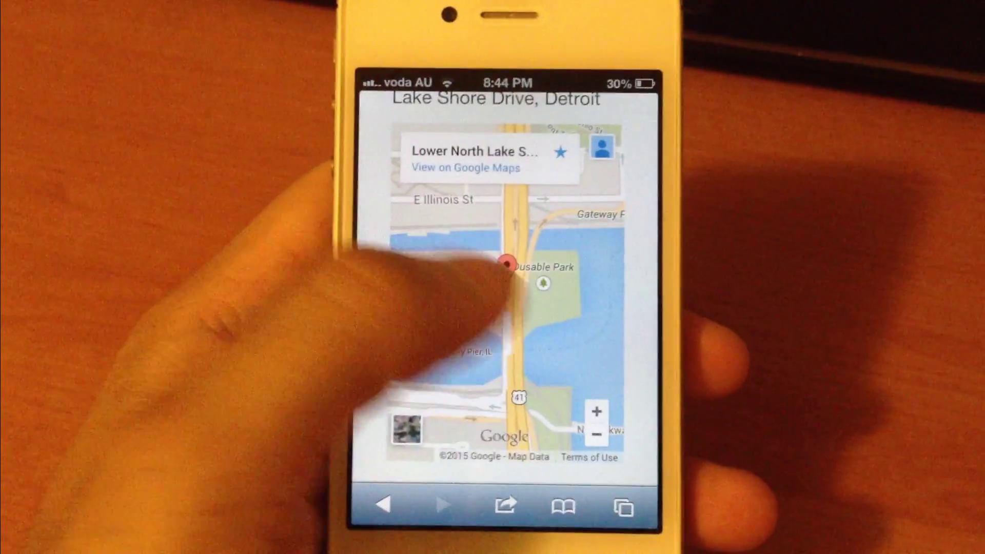
left_click_drag(513, 328, 454, 319)
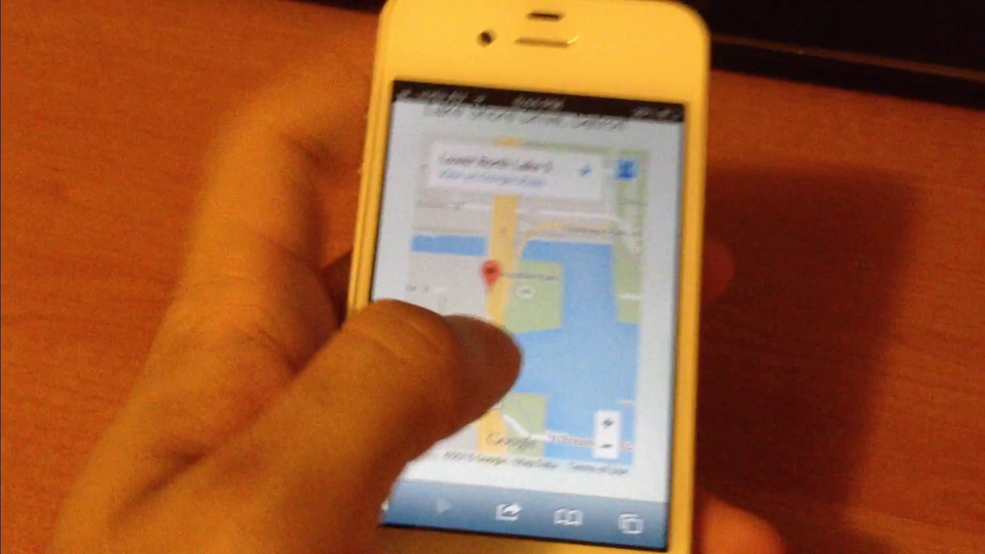
Pan the map further west and zoom it in two levels.
scroll(508, 267, "down", 3)
scroll(507, 231, "down", 2)
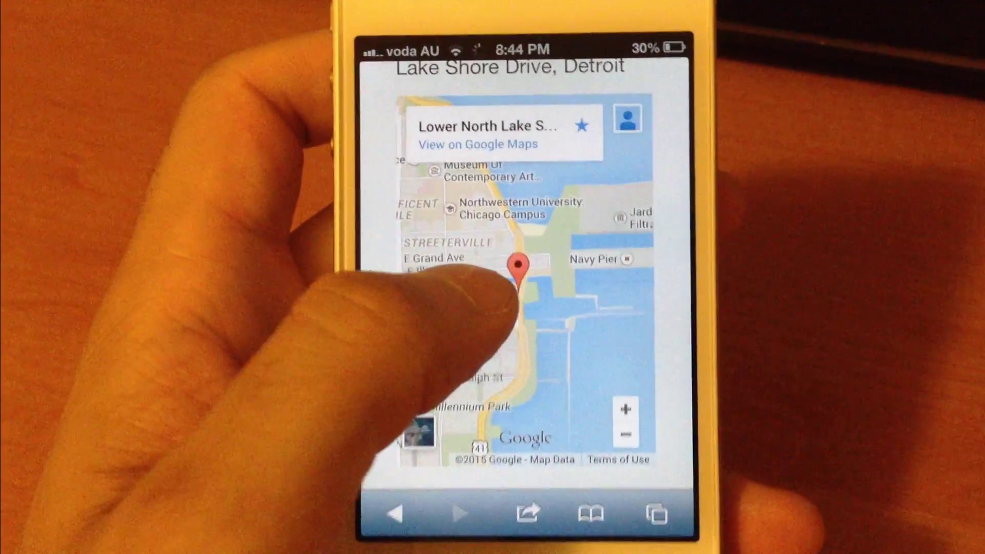
left_click_drag(533, 324, 603, 282)
left_click_drag(472, 287, 492, 328)
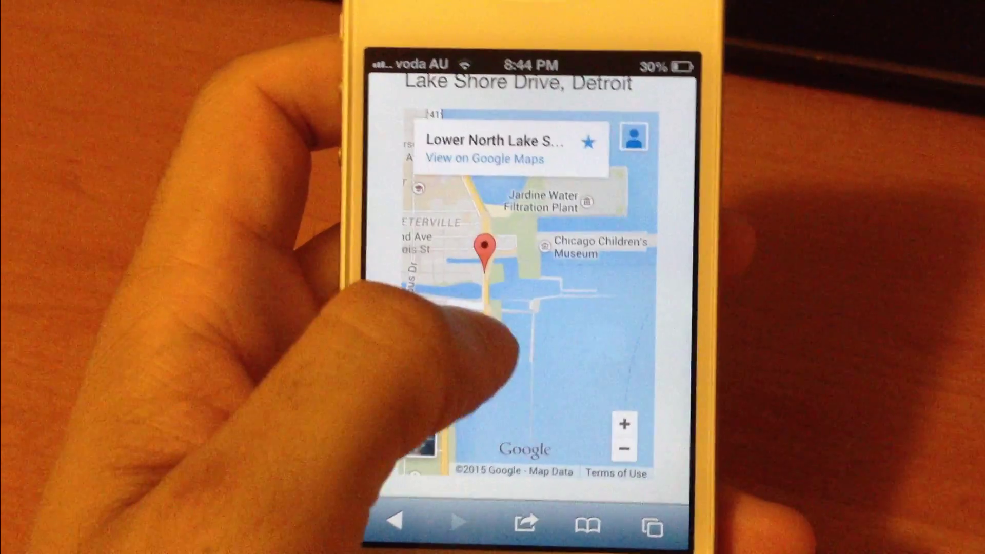
double_click(477, 305)
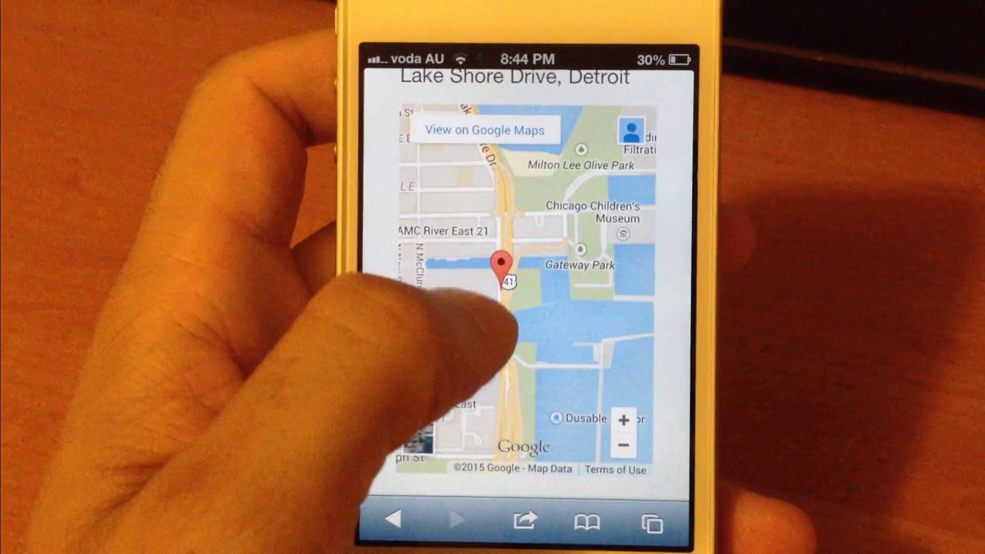
double_click(475, 323)
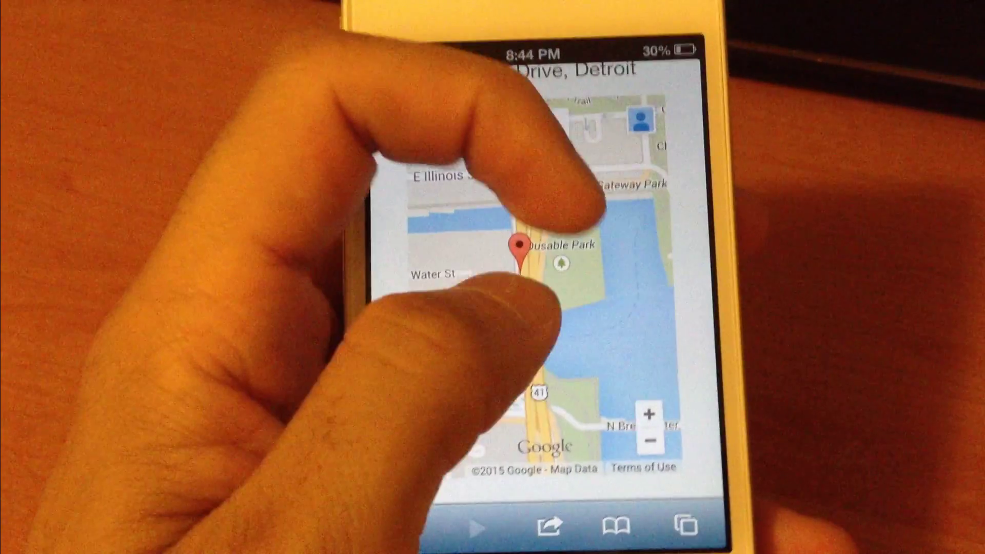
Scroll back up to the top of the mobile home page.
scroll(534, 266, "up", 3)
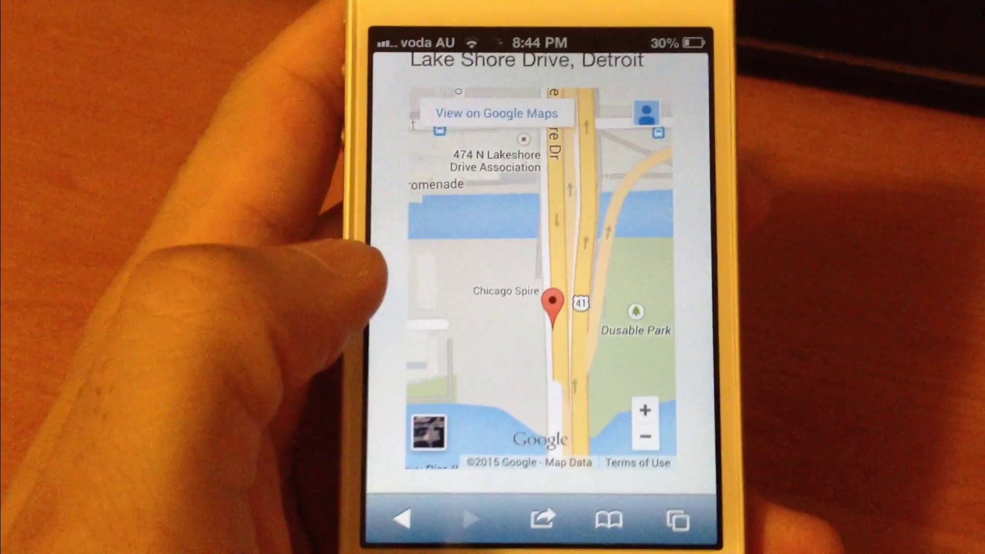
left_click_drag(341, 241, 417, 462)
scroll(513, 308, "up", 10)
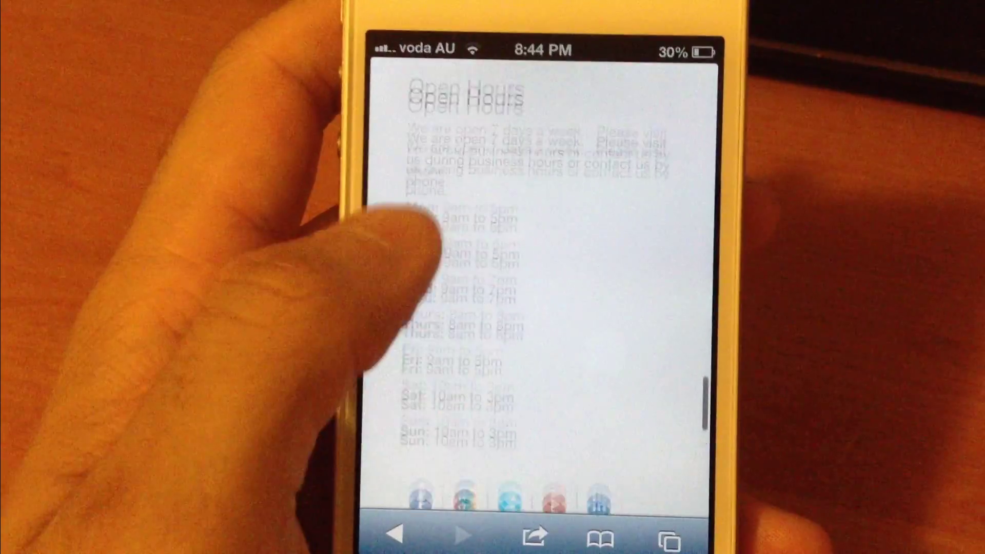
scroll(441, 308, "up", 10)
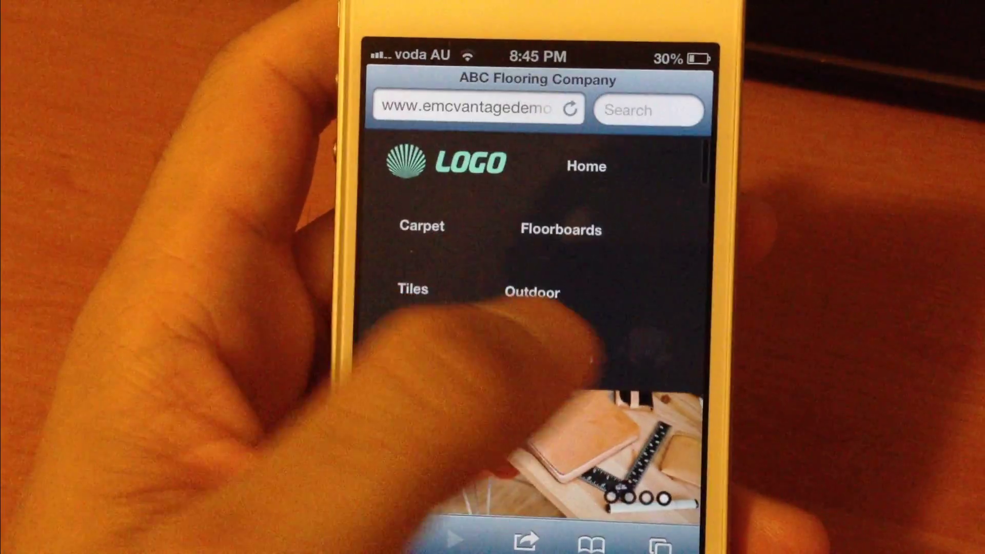
Open Contact Us on the phone and scroll down to the form's Submit button.
left_click(549, 357)
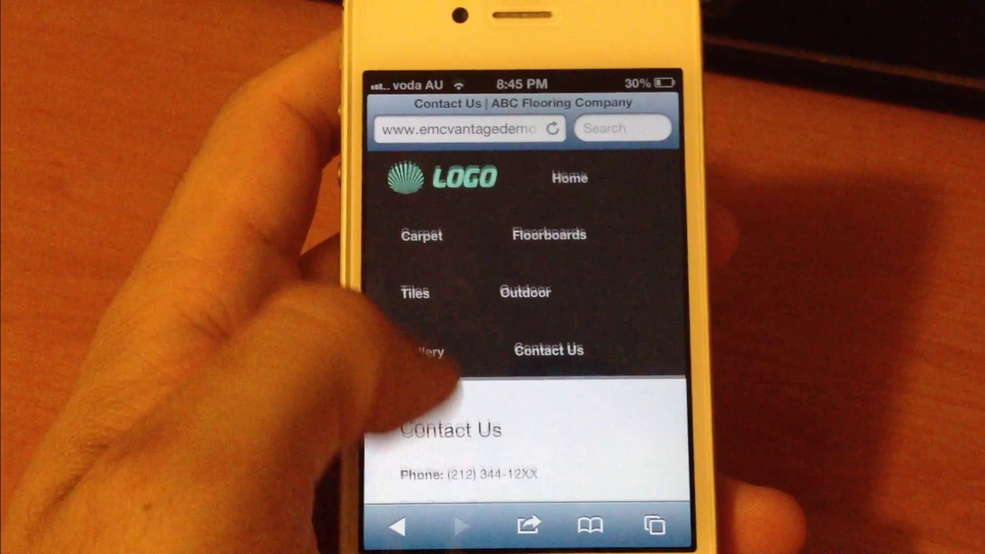
scroll(529, 307, "down", 5)
scroll(415, 389, "down", 3)
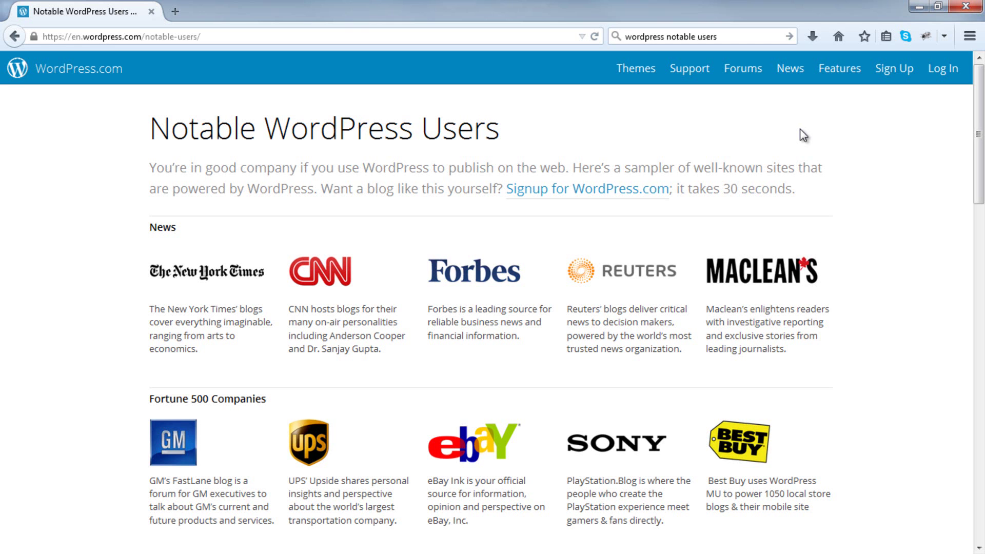
scroll(803, 136, "down", 10)
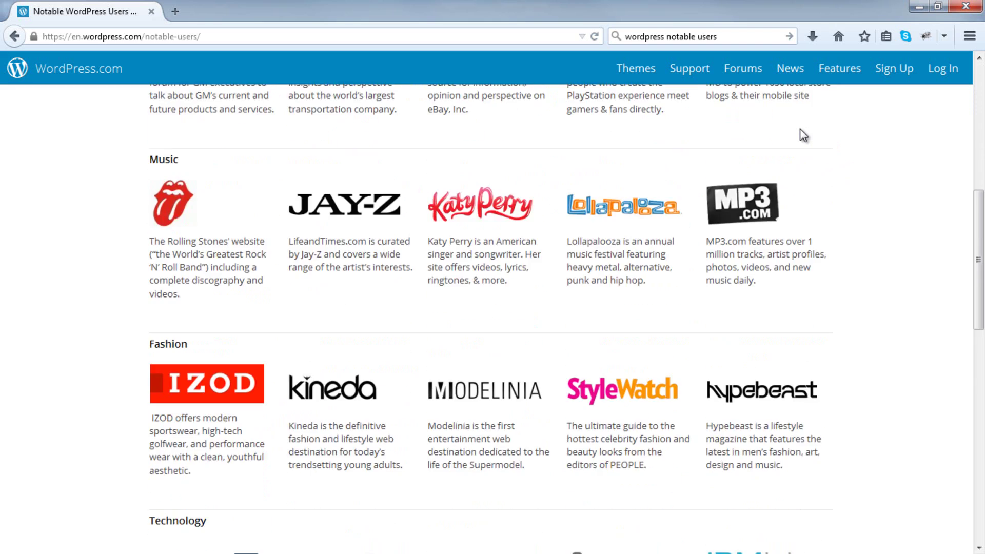
scroll(803, 135, "down", 9)
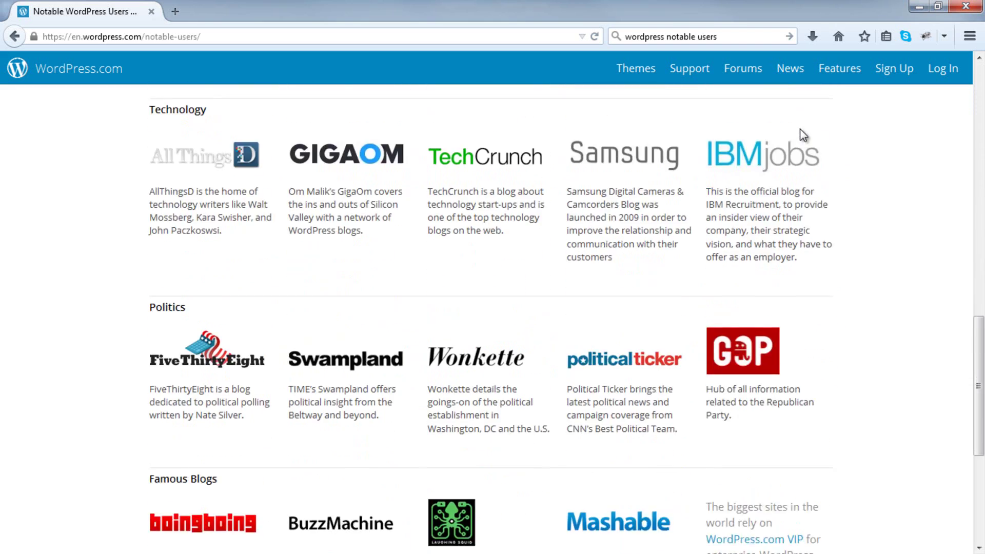
scroll(803, 135, "down", 2)
scroll(804, 135, "up", 20)
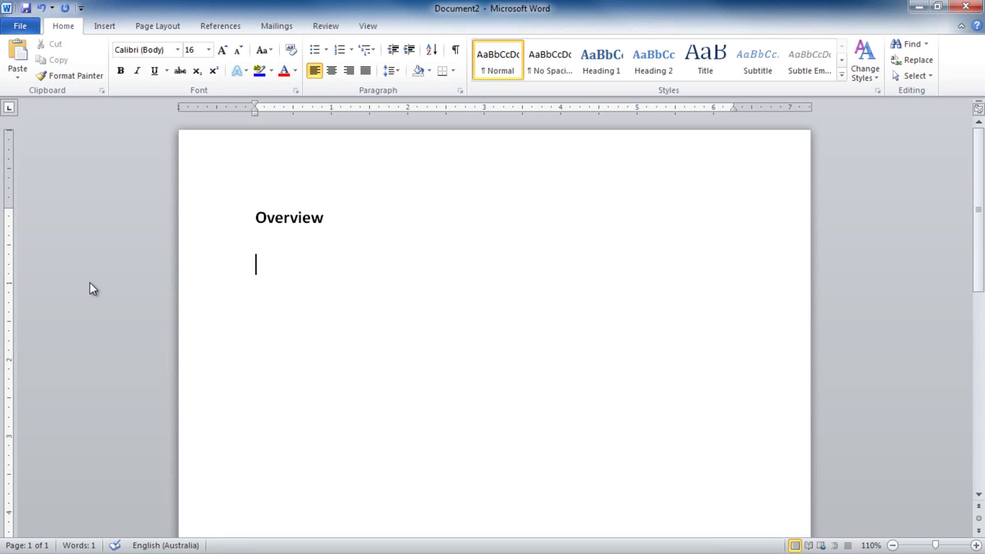
Enter 'Your .com domain and web hosting - $5/mth' under Overview and begin a new line.
type("Your .com domain an")
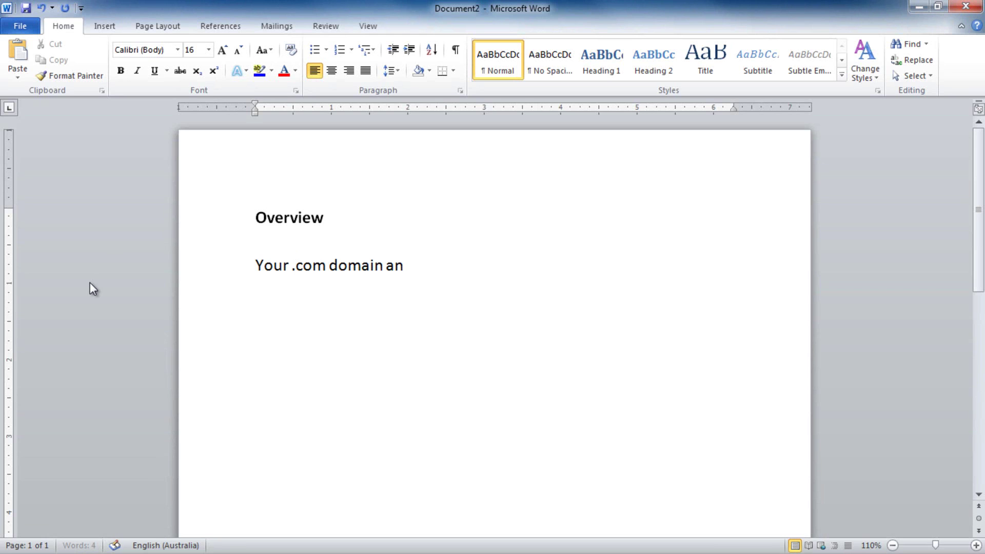
type("d web hosting - $5")
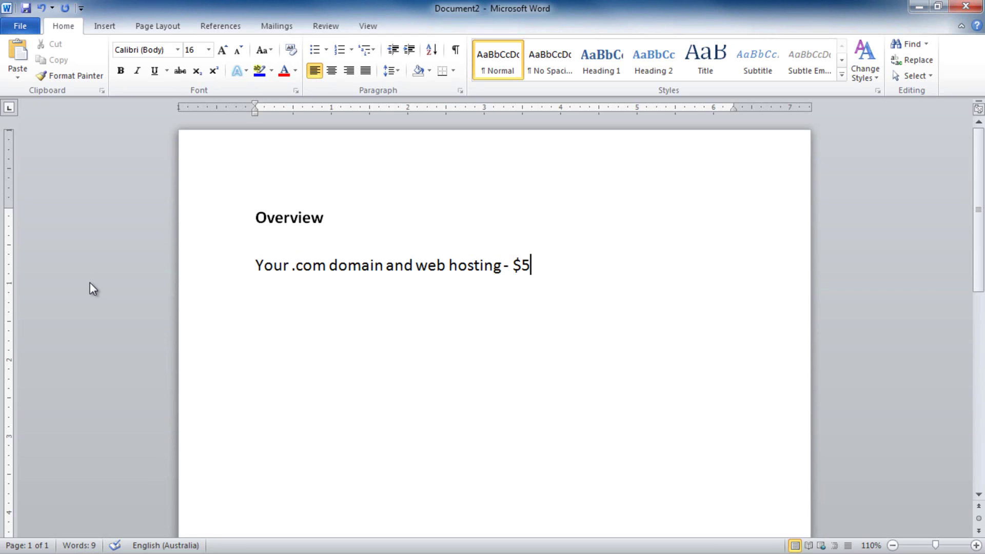
type("/mth")
key("Return")
Add the free setup-and-configuration line and 'We'll teach you how to customize your entire website - Free'.
type("Se")
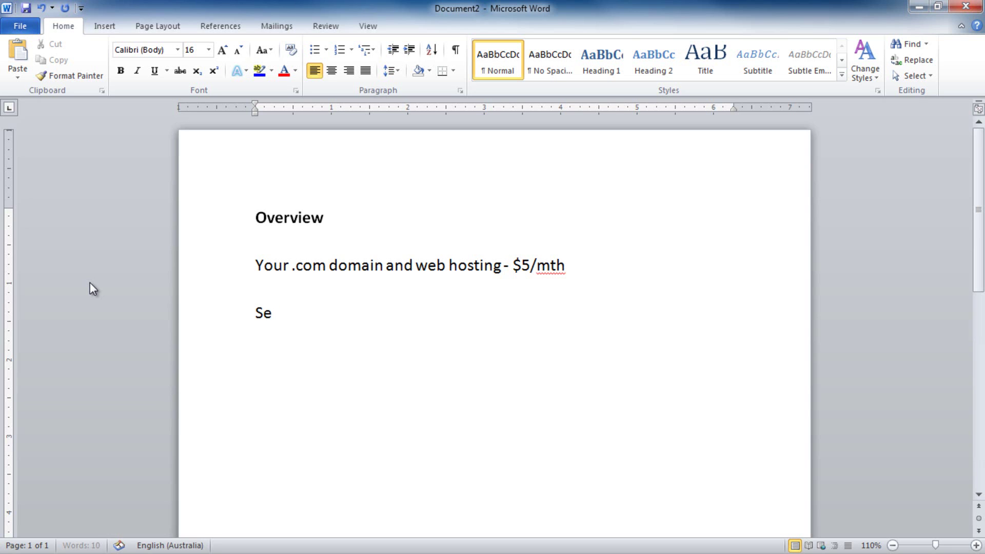
type("tup and config")
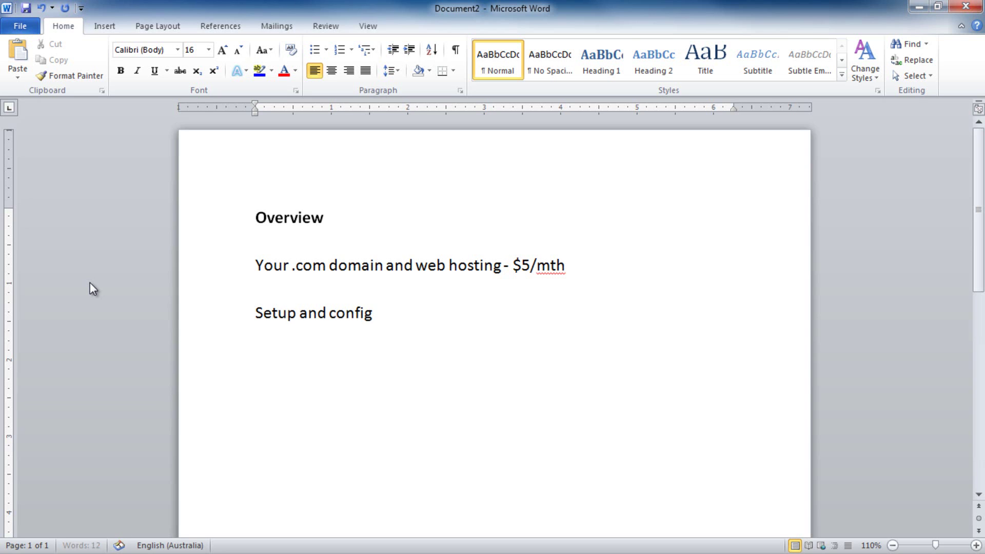
type("uration of")
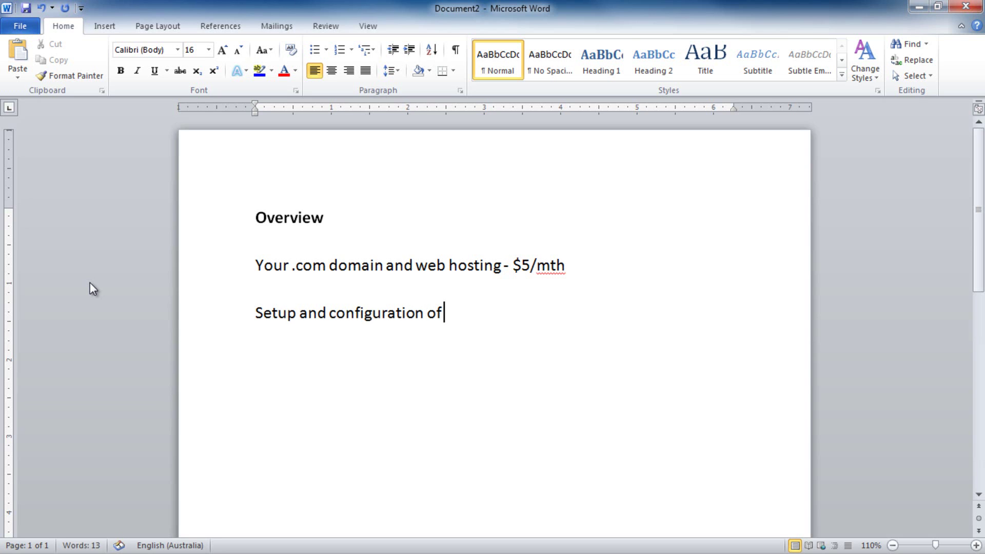
type(" your web desi")
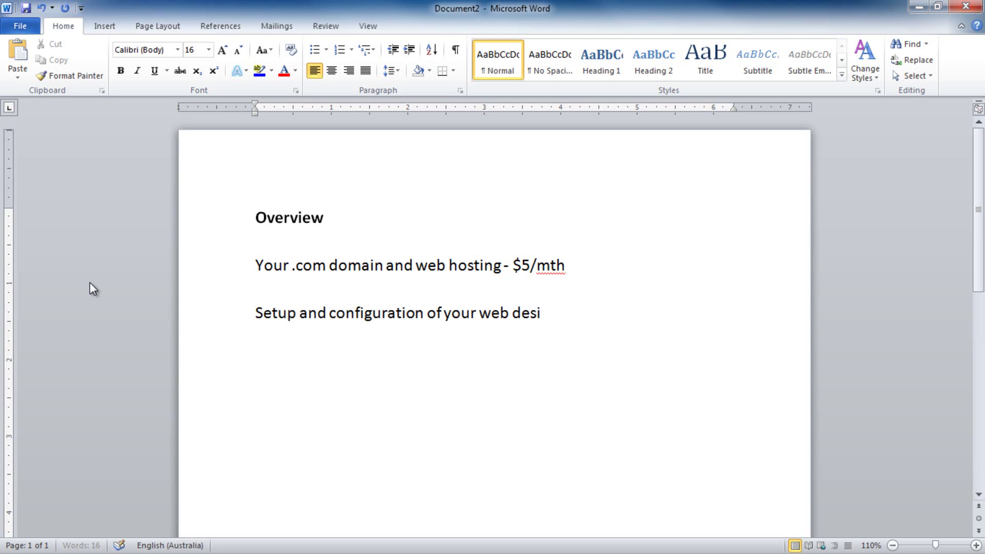
type("gn and all o")
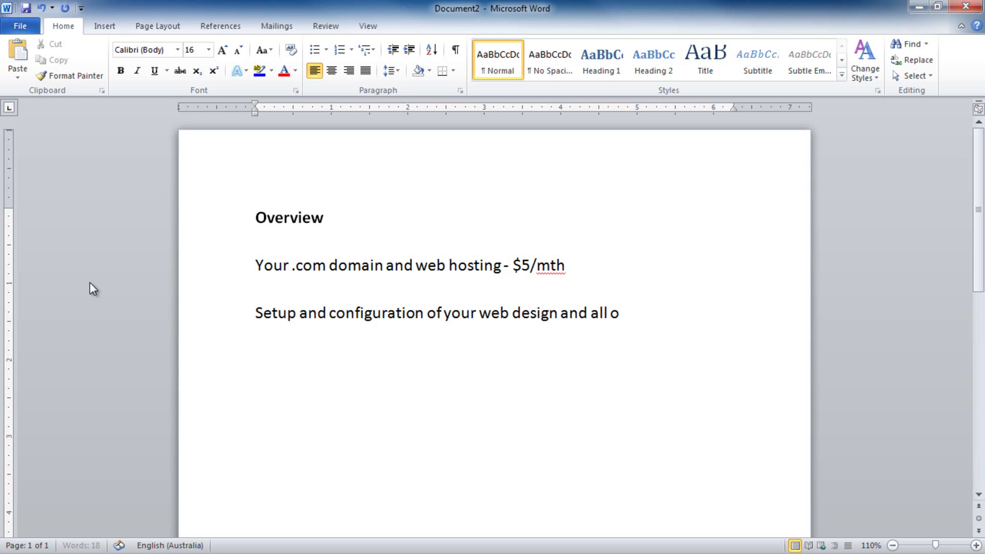
type("ther essential settings")
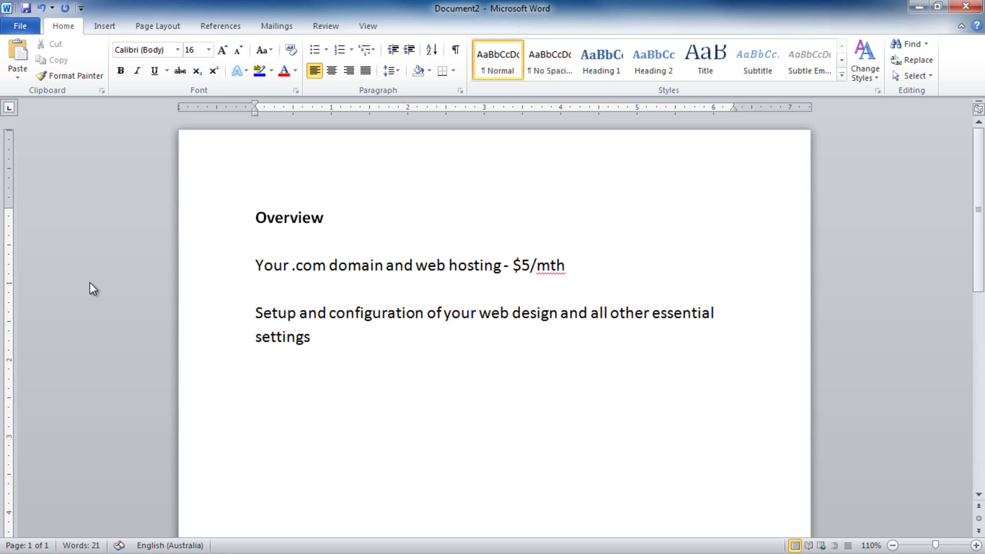
type(" - Free")
key("Return")
key("Return")
type("We'll teach")
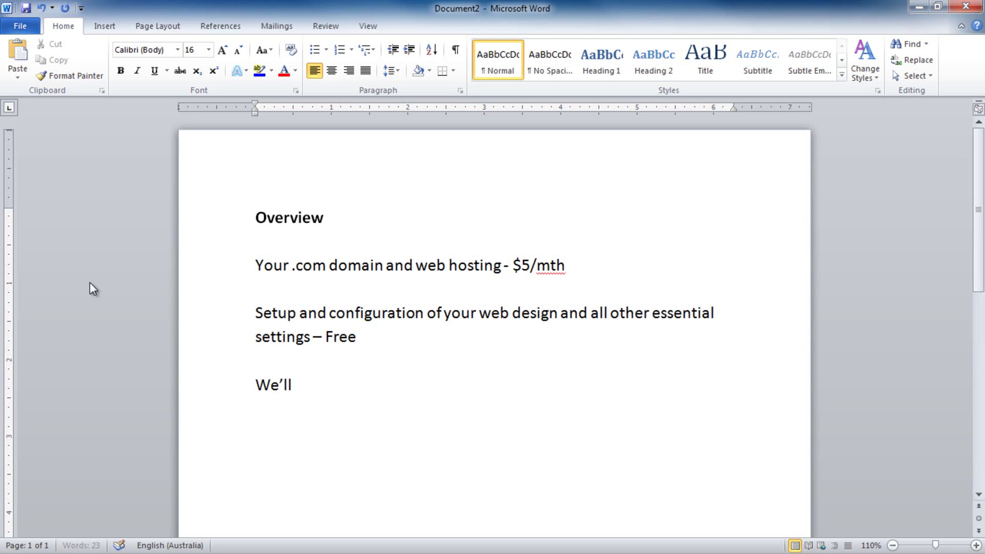
type(" you h")
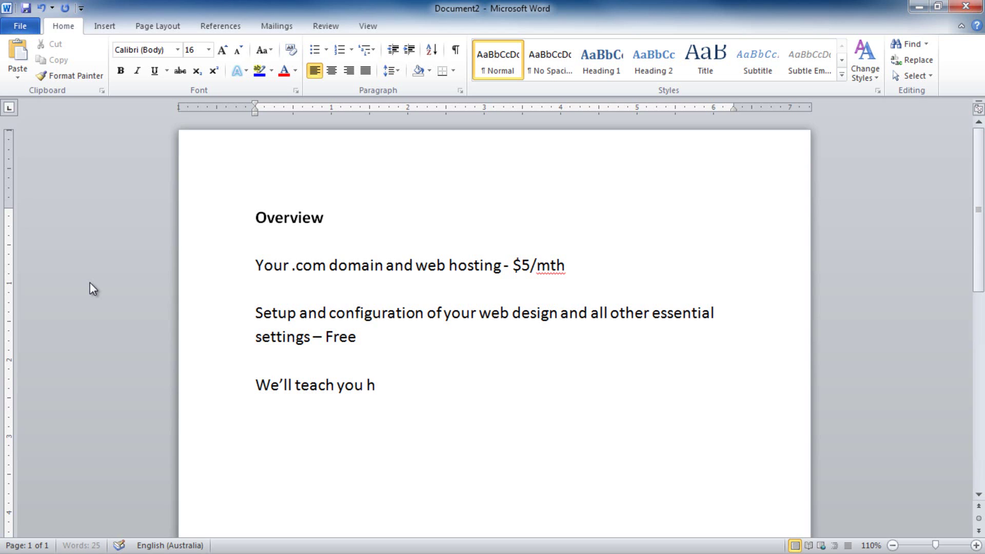
type("ow to customize")
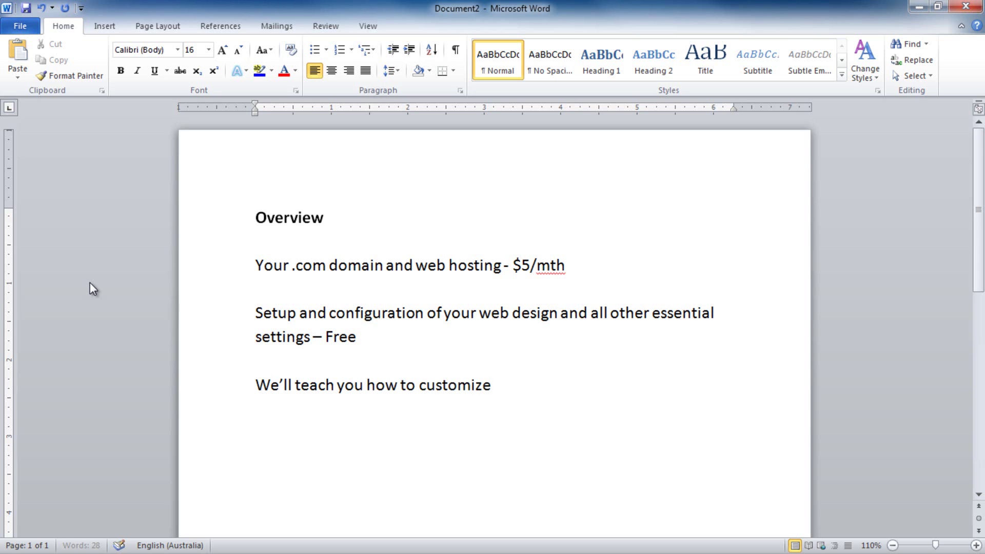
type(" your entire website")
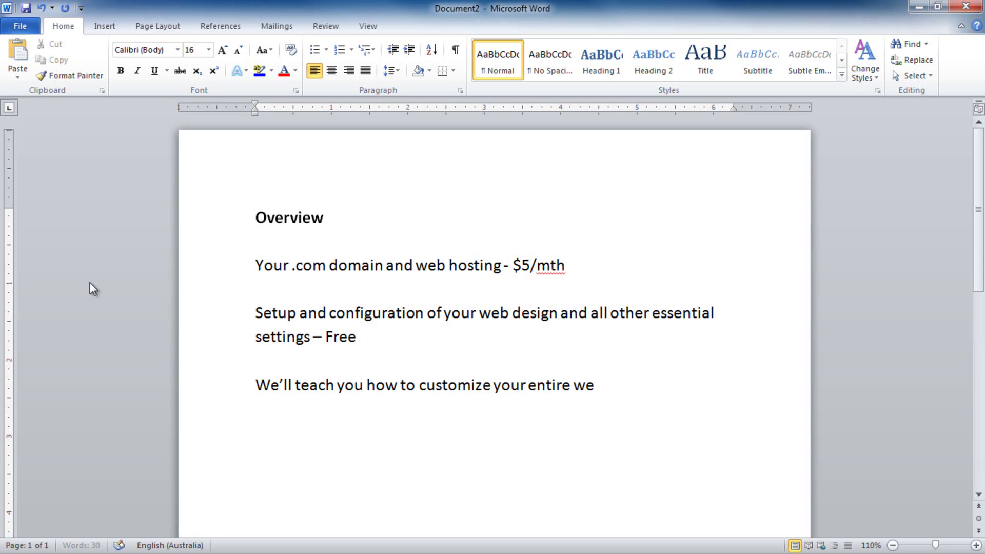
type(" - Free")
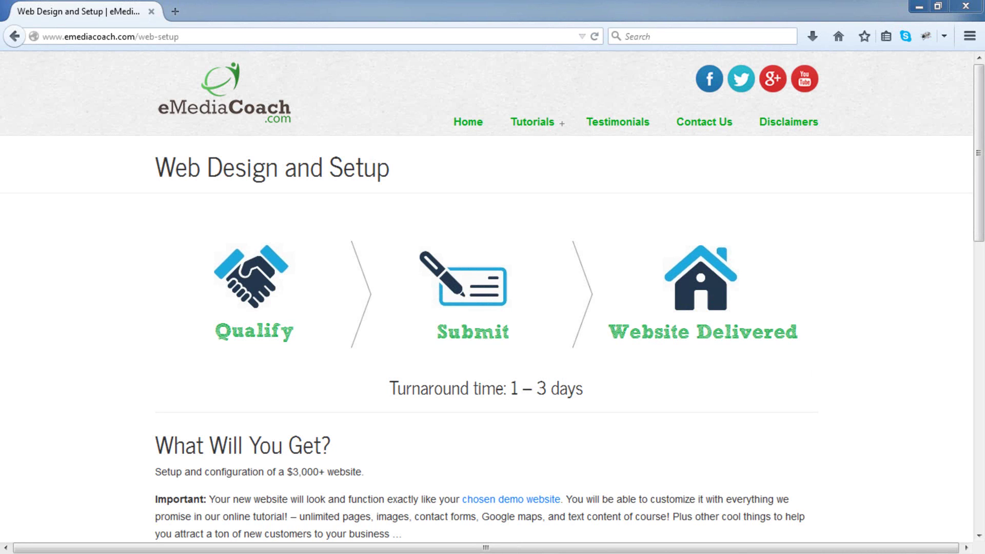
Expand Step 1 Qualify, Step 2 Submit Details and Step 3 Website Delivery, then open a new tab.
scroll(886, 414, "down", 5)
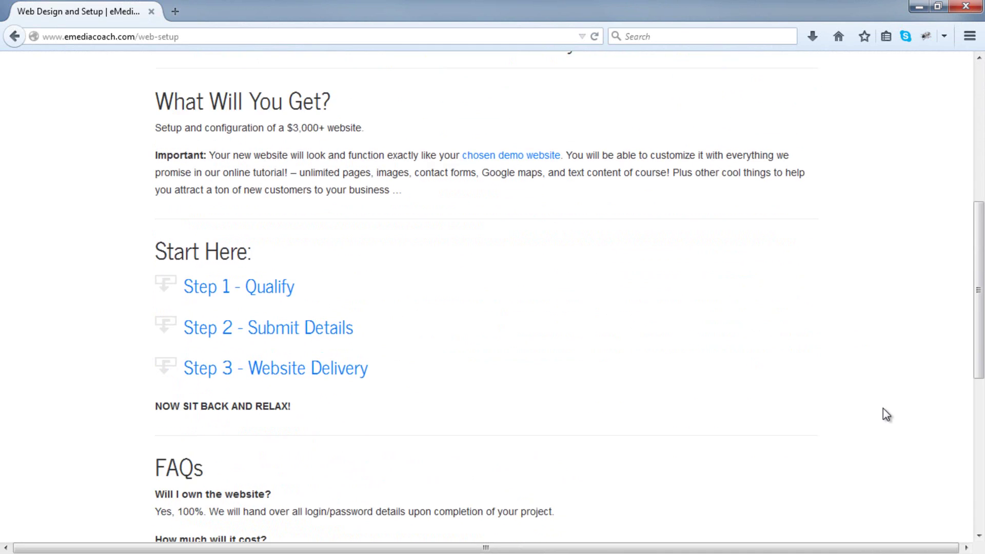
scroll(882, 408, "down", 1)
left_click(276, 226)
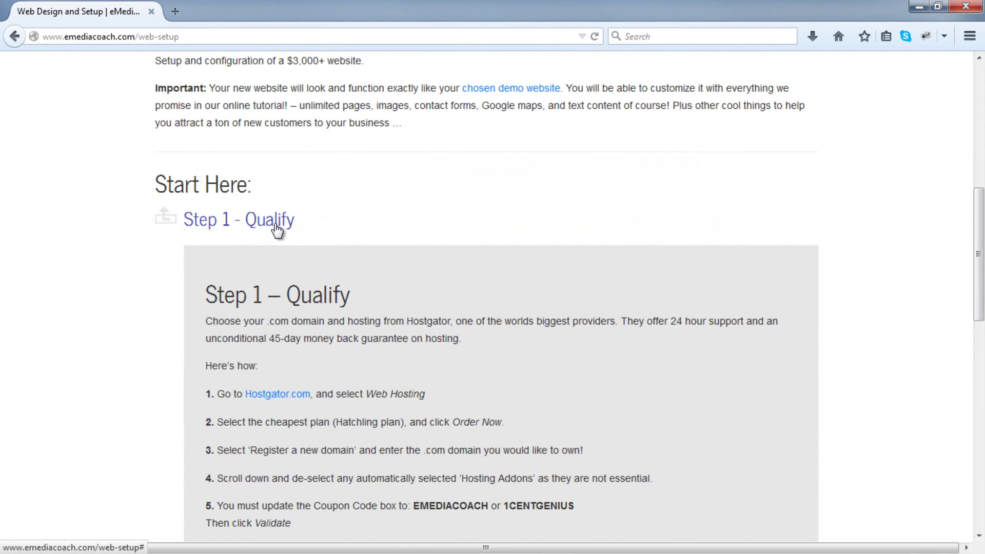
scroll(277, 230, "down", 1)
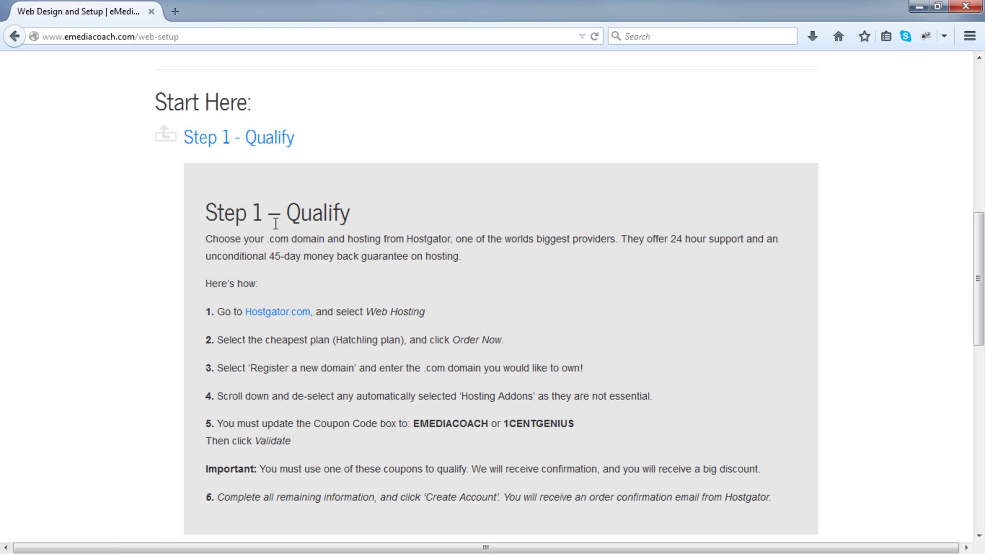
scroll(275, 223, "down", 4)
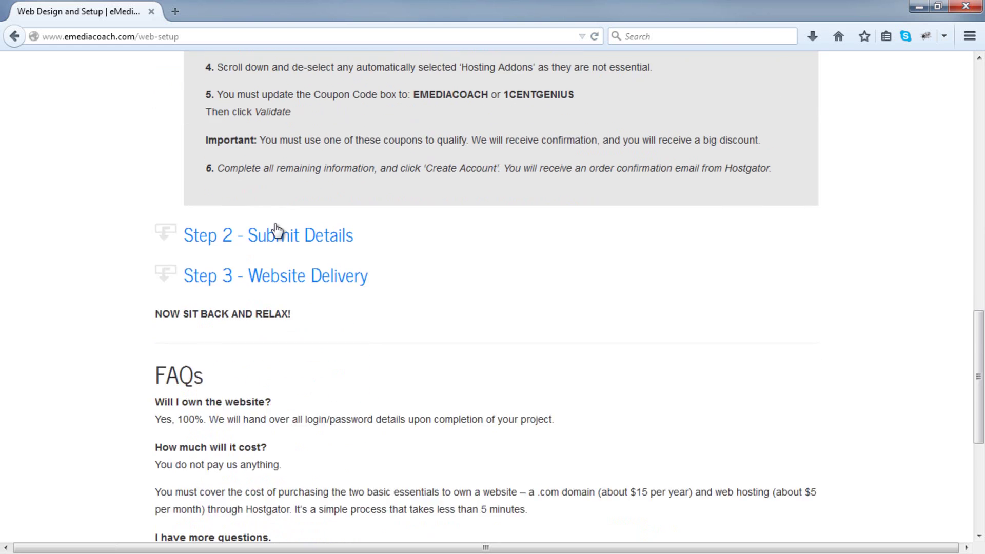
left_click(276, 232)
scroll(276, 229, "down", 3)
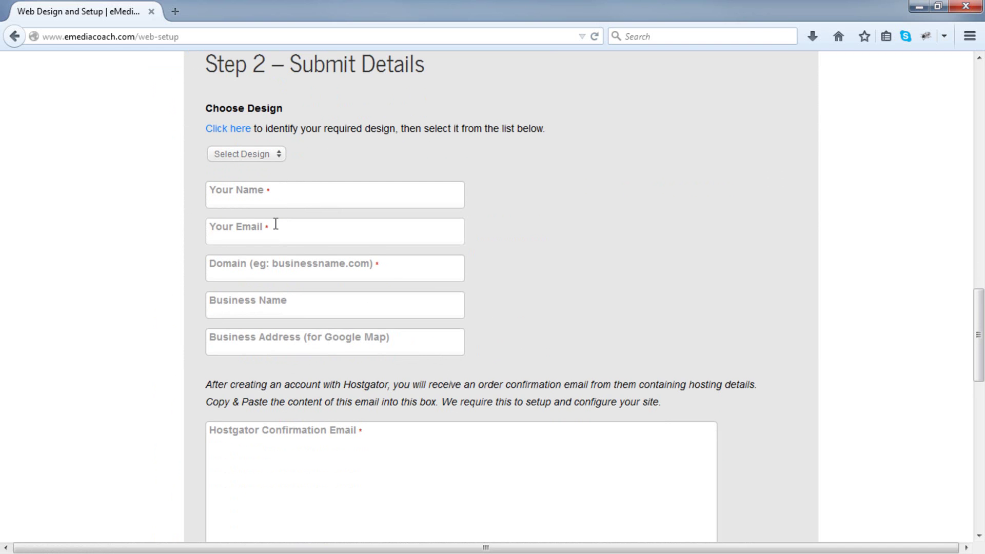
scroll(275, 224, "down", 5)
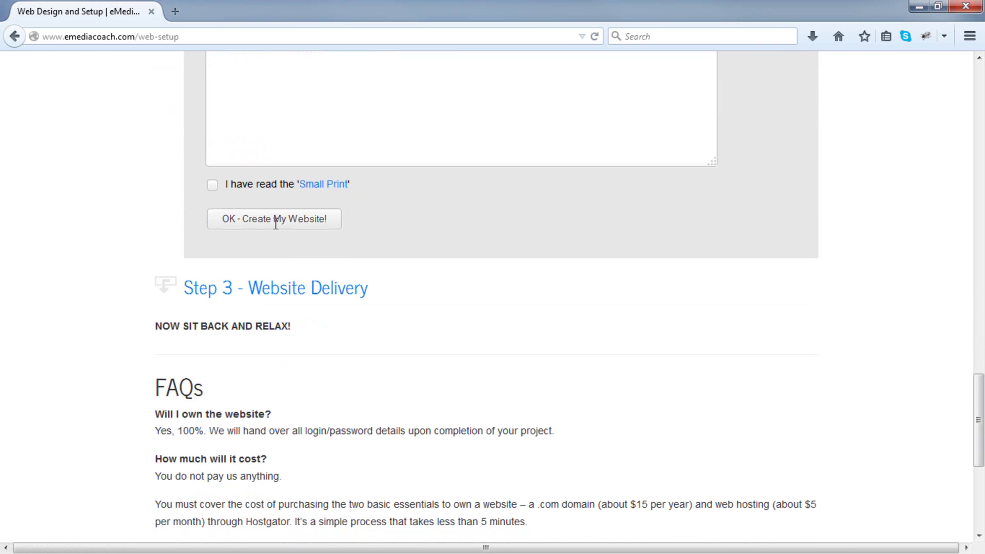
left_click(266, 281)
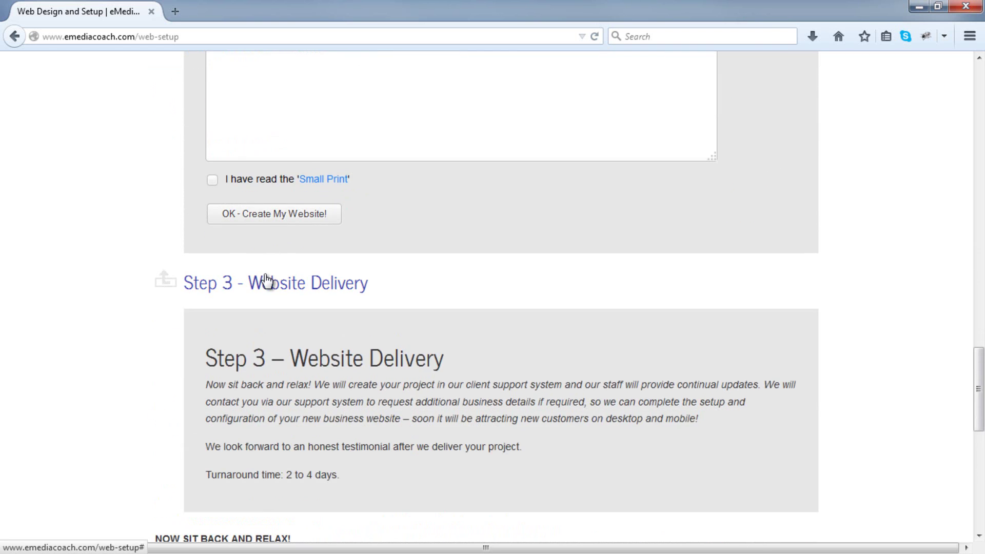
scroll(265, 281, "down", 1)
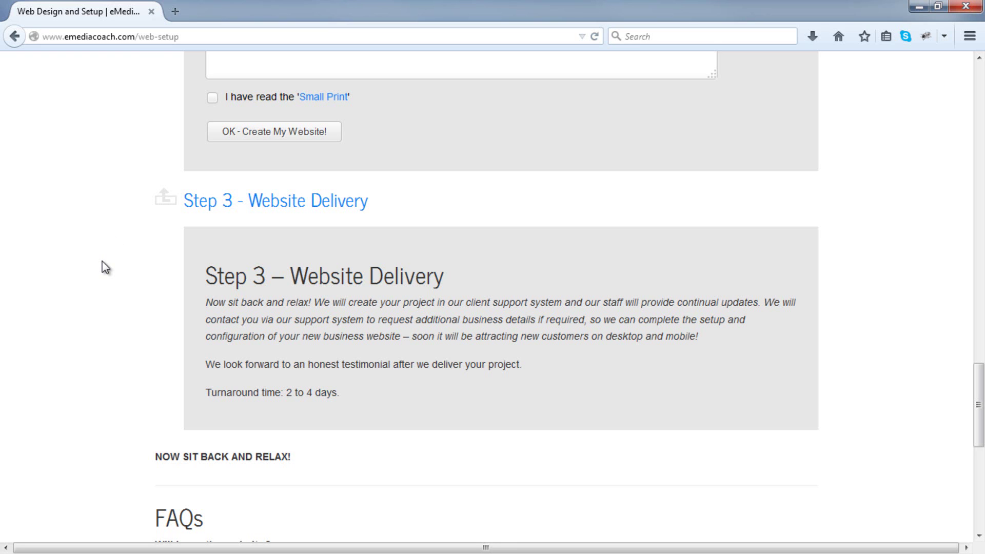
left_click(179, 10)
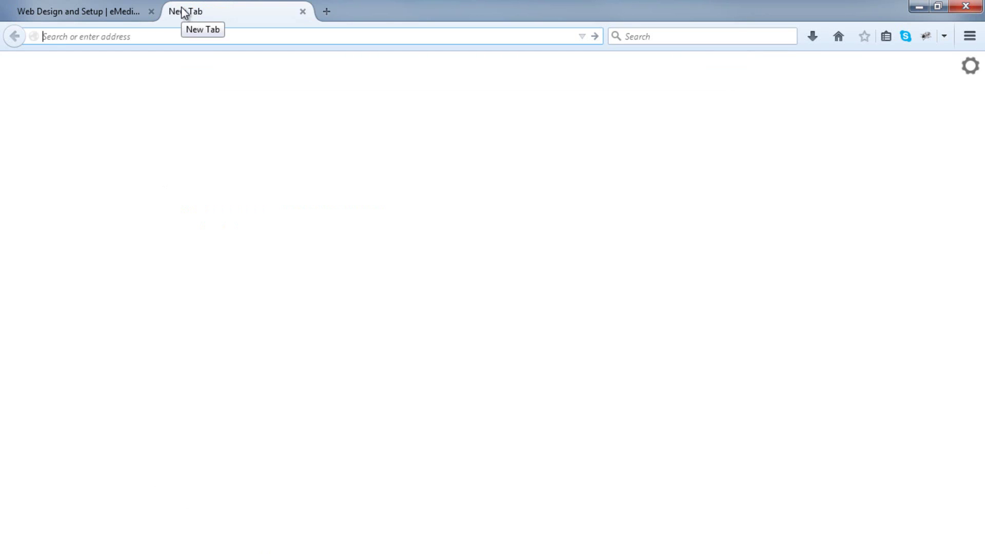
Load hostgator.com, go to the web hosting plans and order the Hatchling plan.
type("hostgator.com")
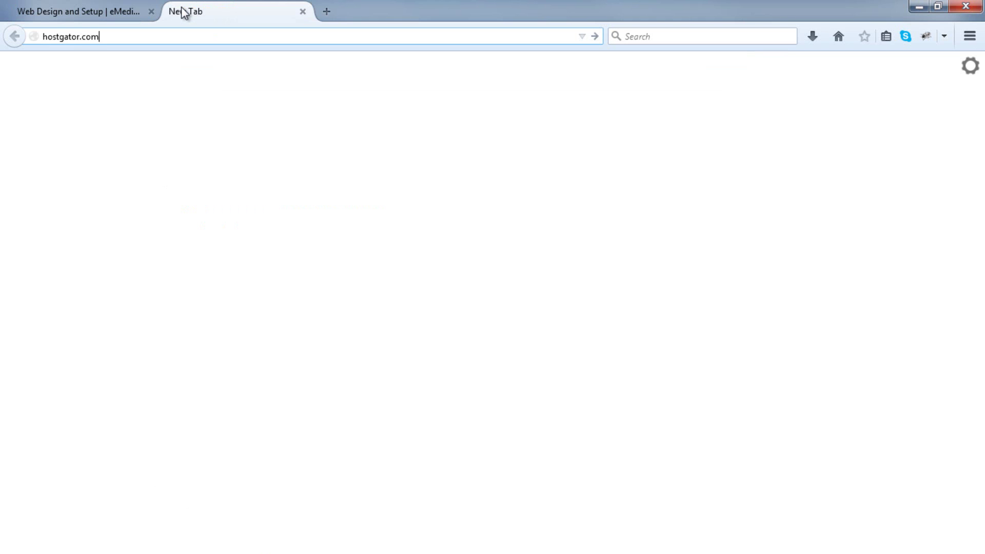
key("Return")
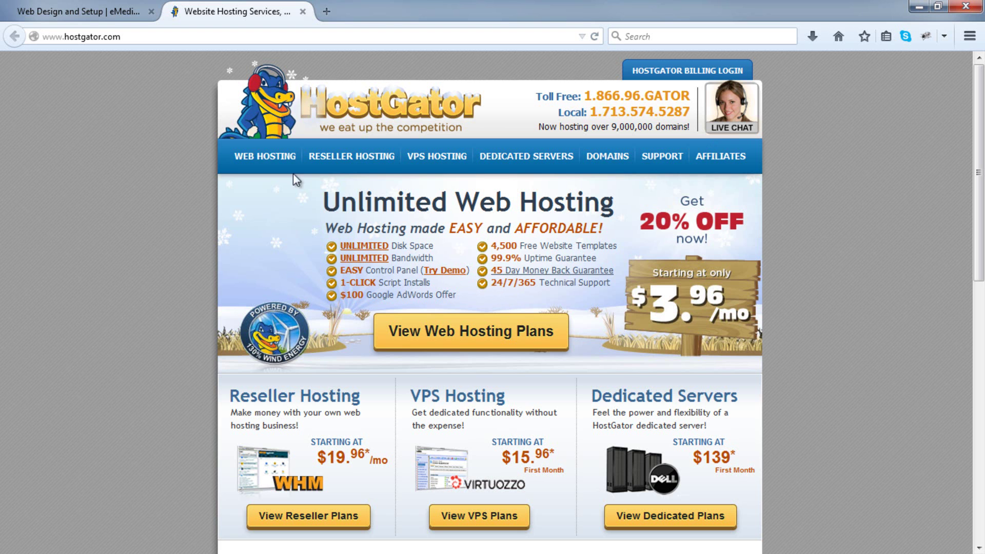
left_click(245, 159)
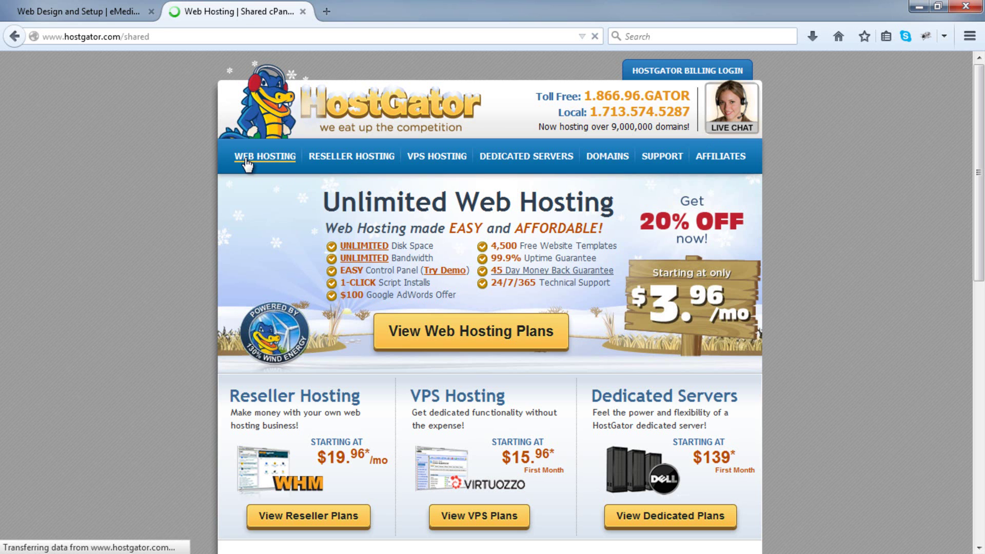
scroll(171, 210, "down", 3)
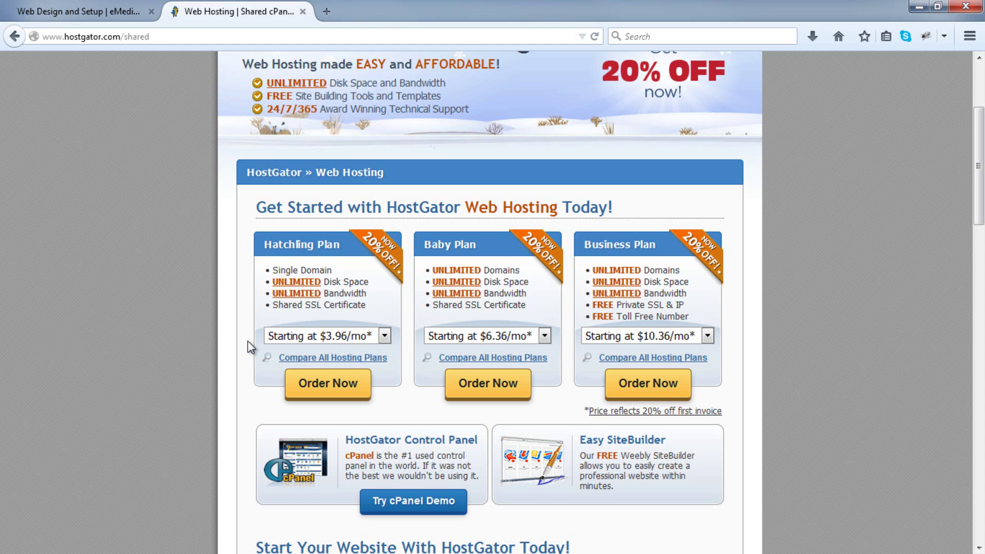
left_click(334, 401)
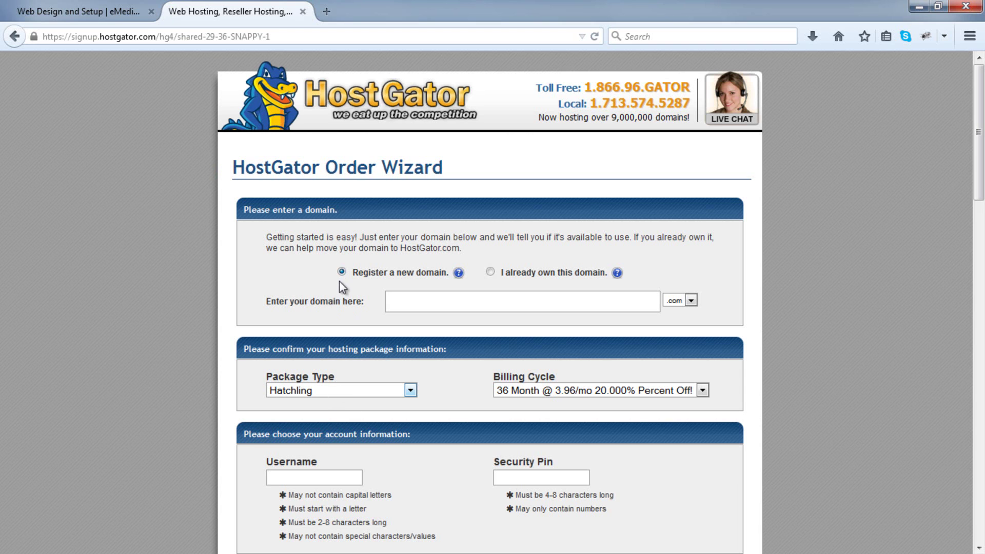
Try the domain jimsphysio, then replace it with the available emcvantagedemo.com.
left_click(398, 297)
type("jimsphysio")
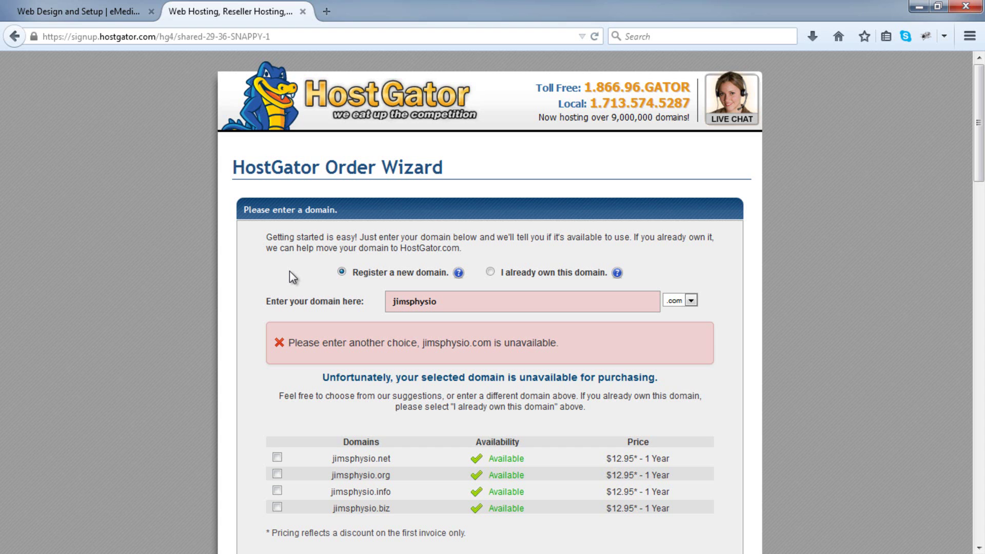
left_click_drag(481, 305, 277, 277)
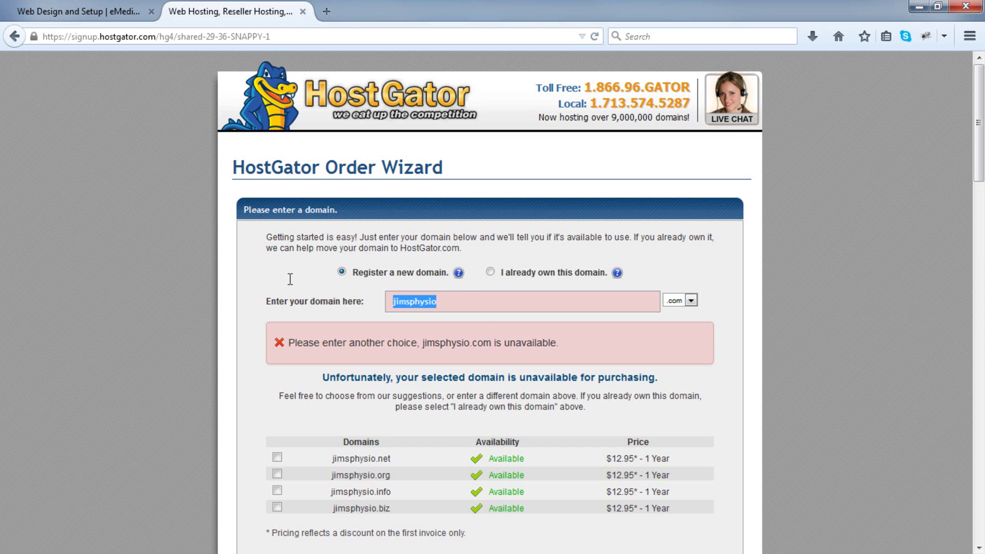
key("BackSpace")
type("em")
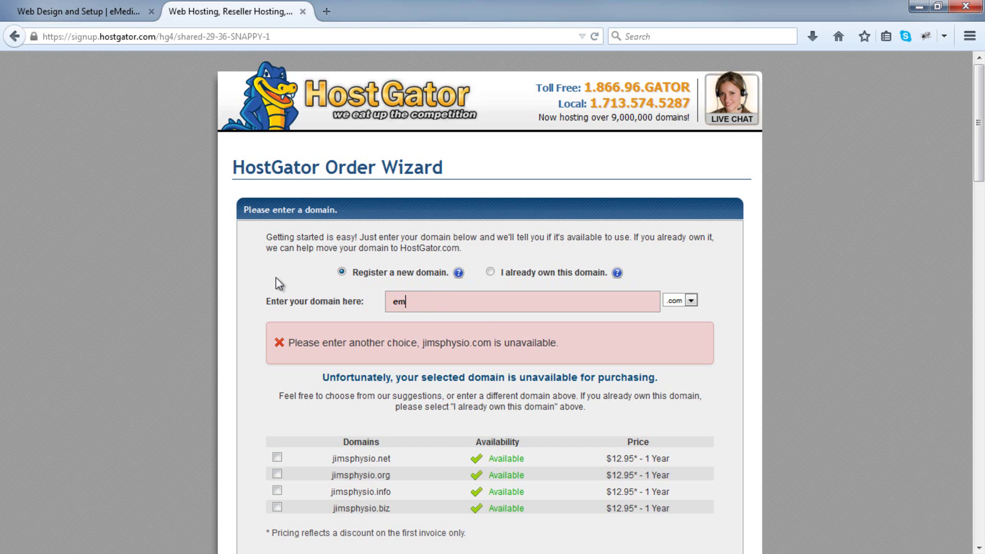
type("cvan")
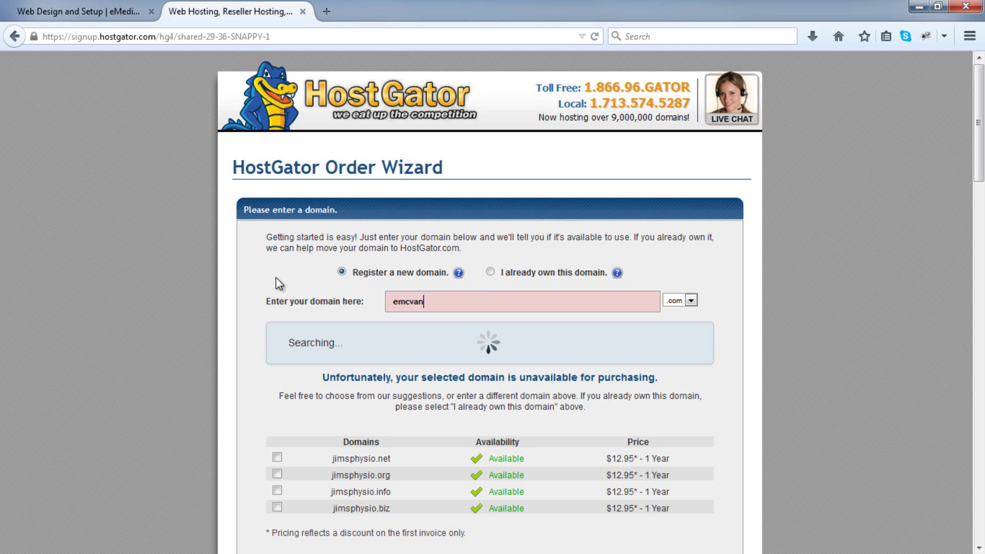
type("tagedemo")
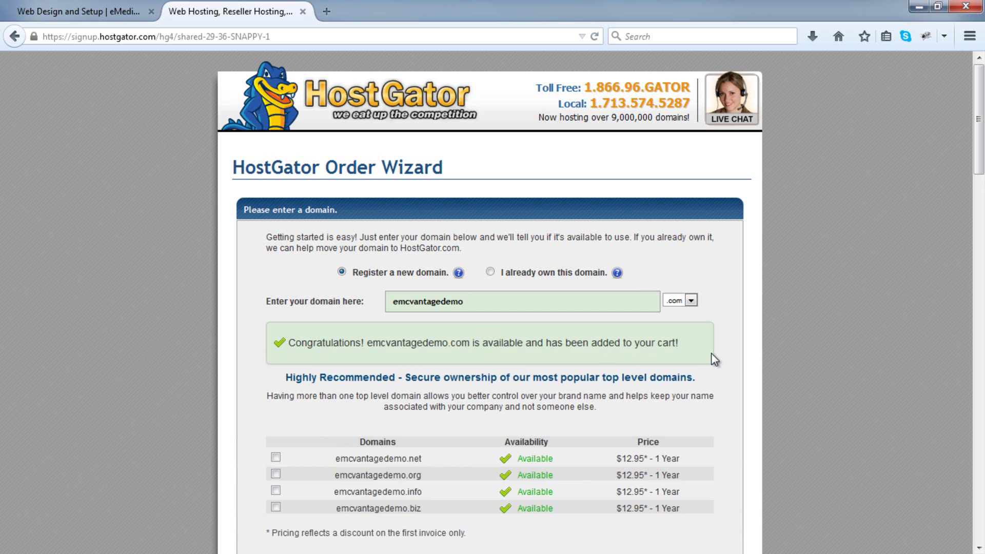
scroll(714, 359, "down", 6)
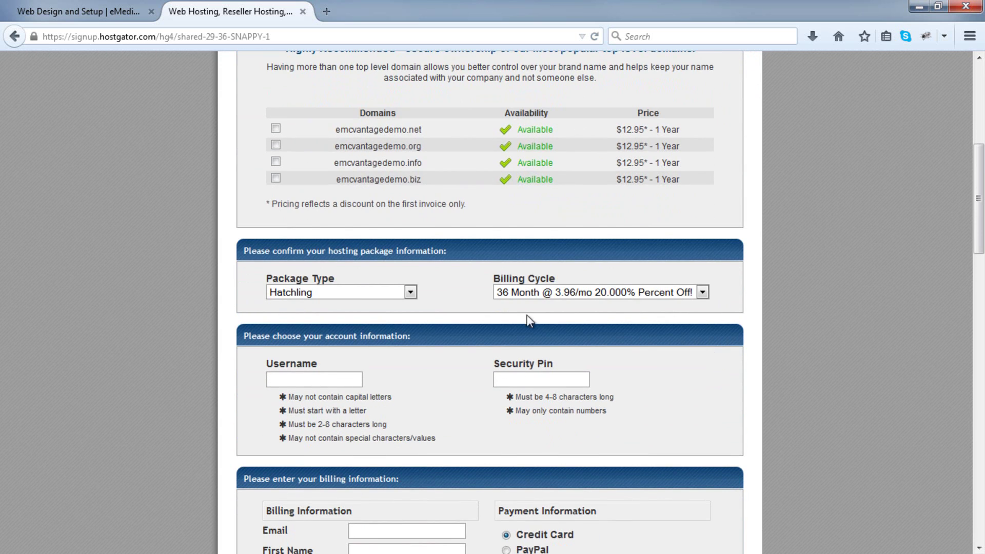
Keep the Hatchling package and set the billing cycle to 12 months.
left_click(411, 293)
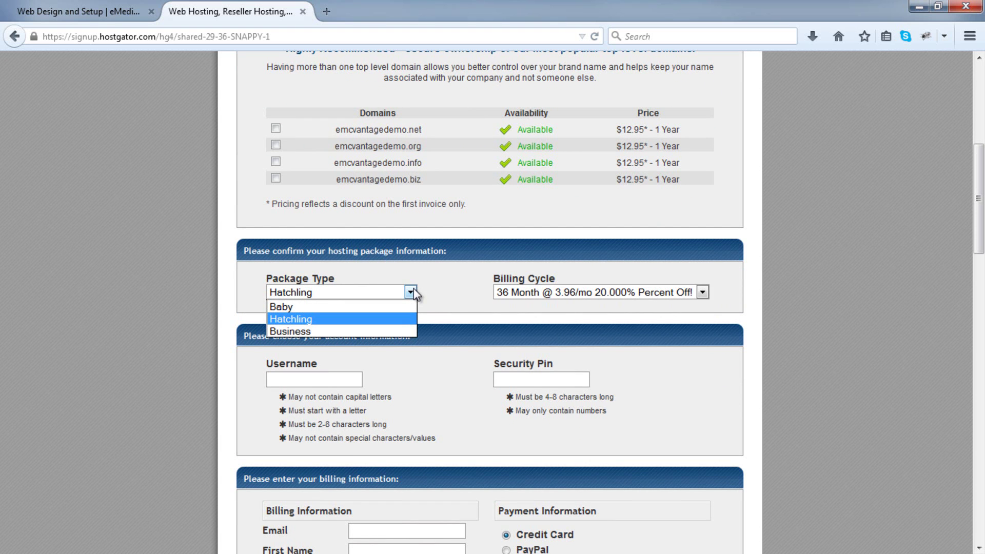
left_click(411, 293)
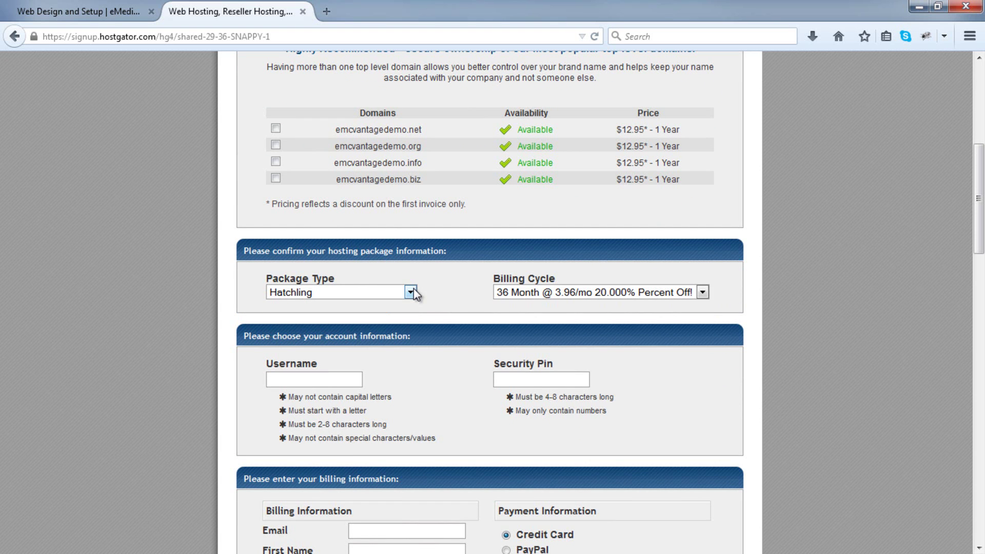
left_click(669, 294)
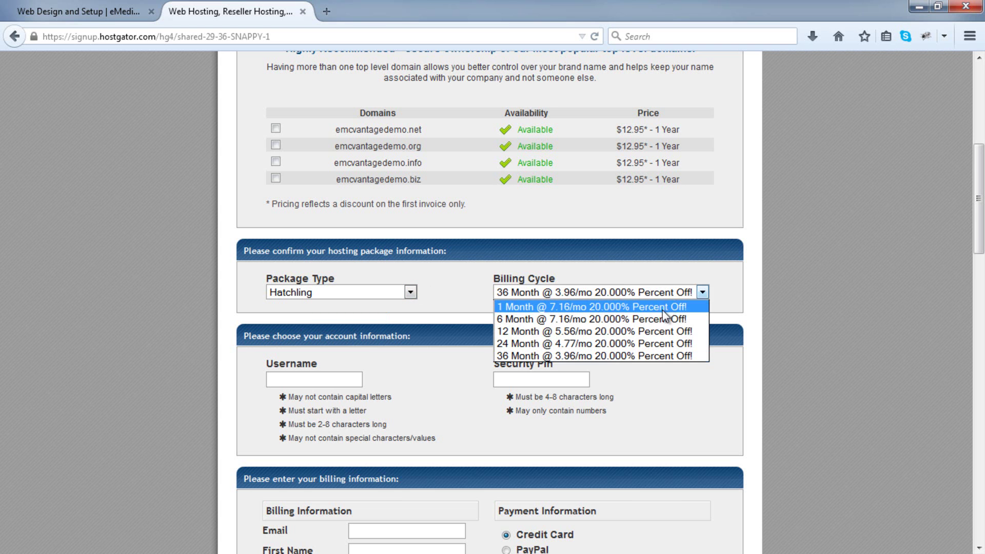
left_click(655, 331)
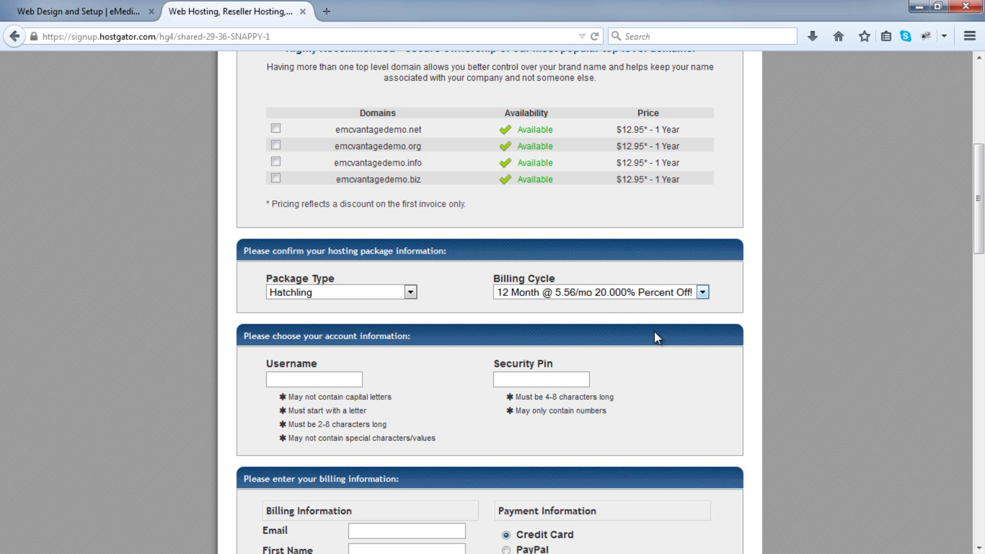
Untick the Domain Privacy, SiteLock and CodeGuard hosting add-ons.
scroll(654, 333, "down", 5)
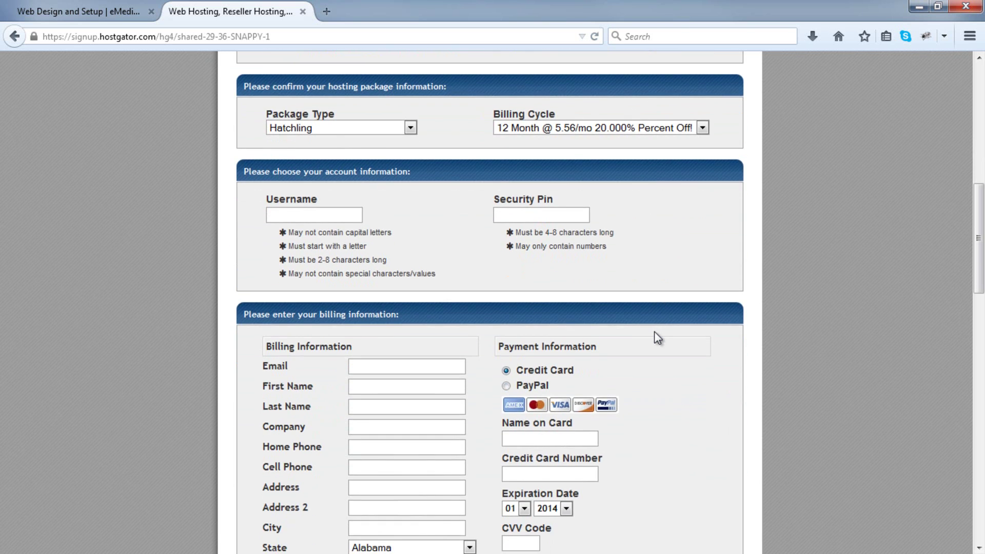
scroll(658, 338, "down", 6)
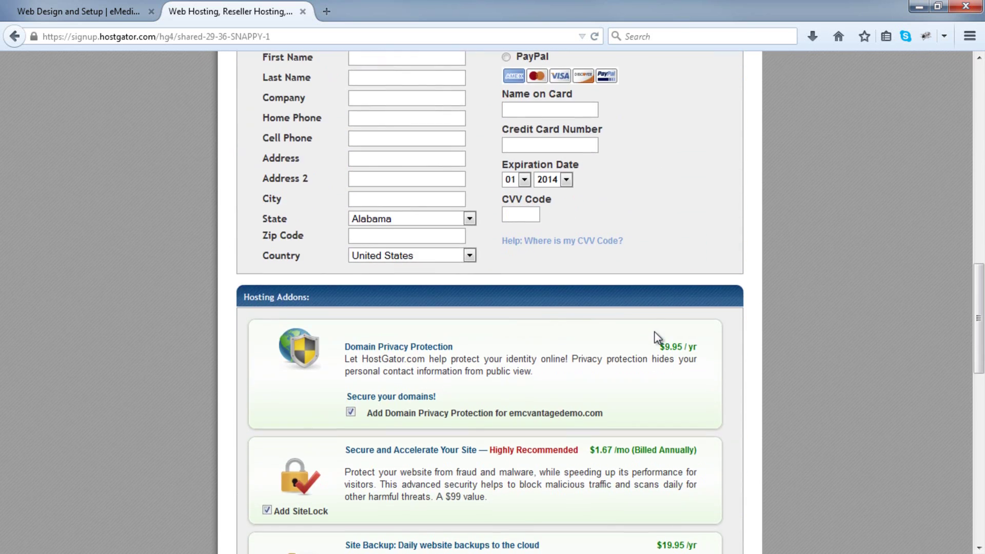
scroll(657, 337, "down", 3)
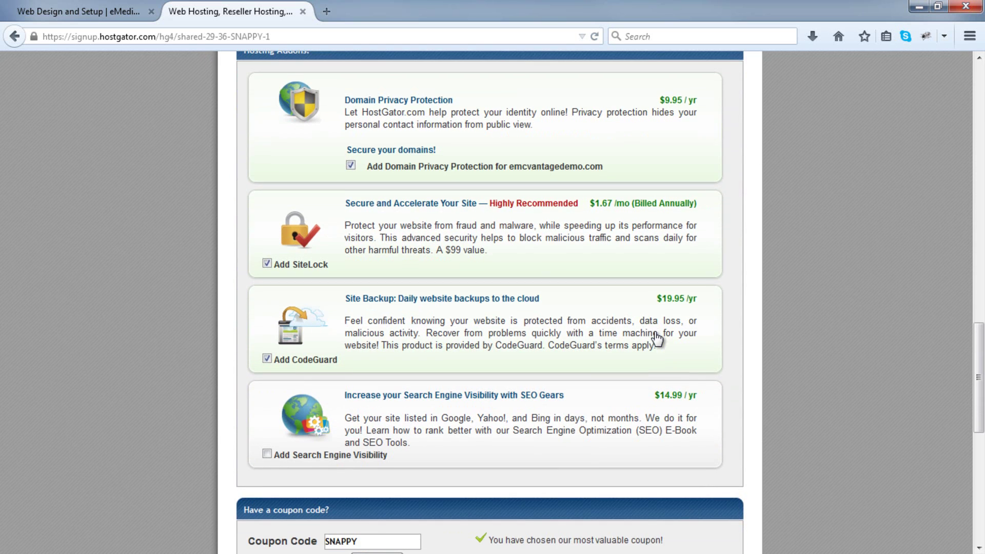
scroll(665, 334, "up", 1)
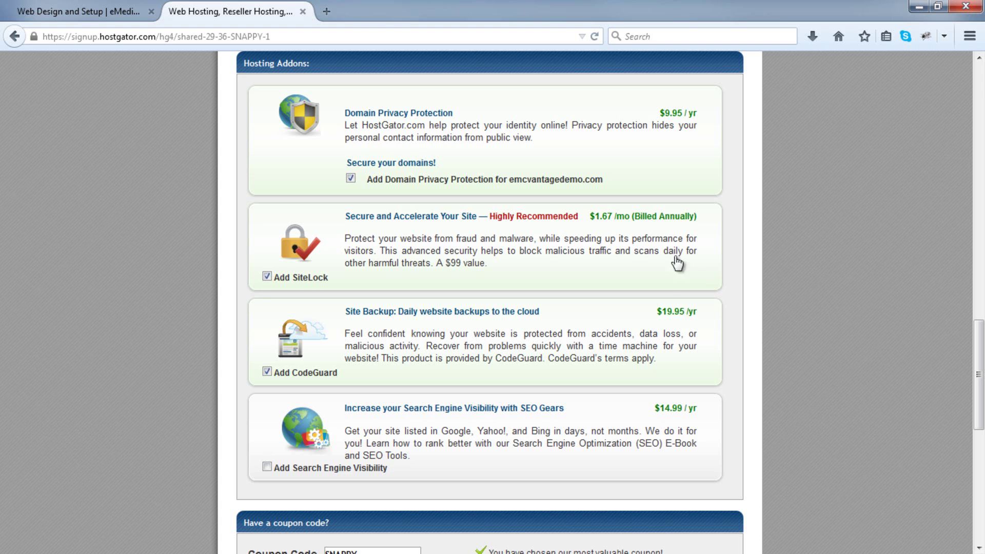
left_click(351, 178)
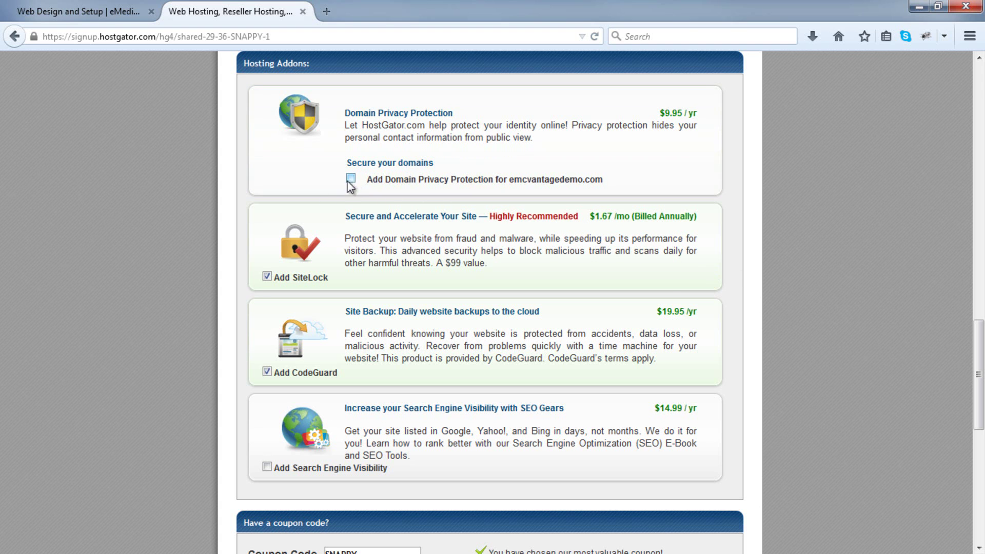
left_click(267, 277)
left_click(267, 371)
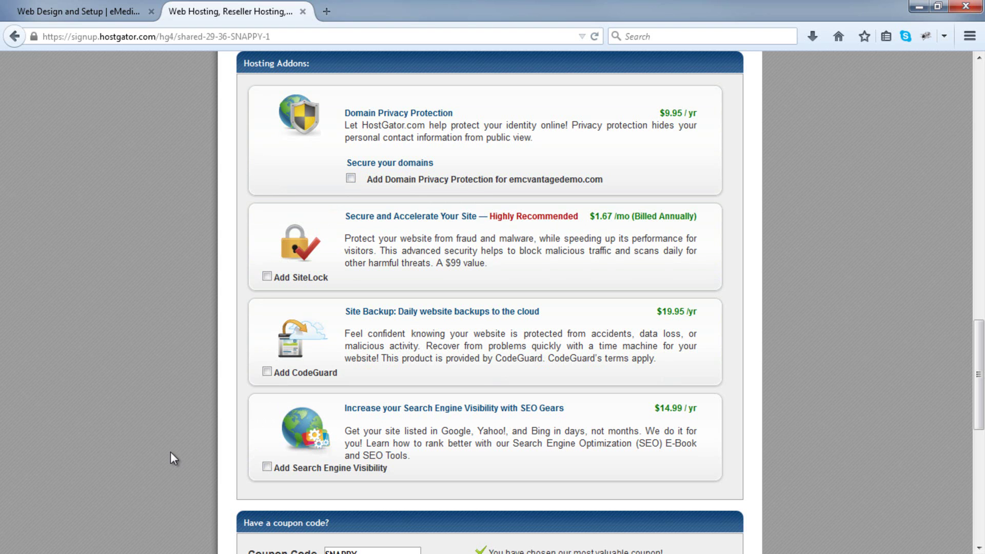
Replace the SNAPPY coupon code with MYHOSTMOST and validate it to get a $75.50 total.
scroll(170, 451, "down", 5)
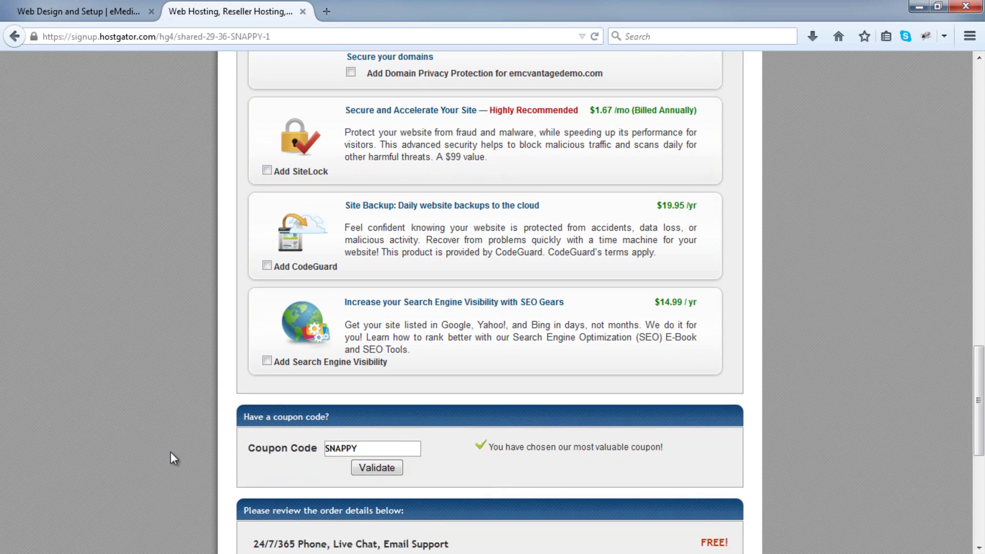
scroll(170, 451, "down", 2)
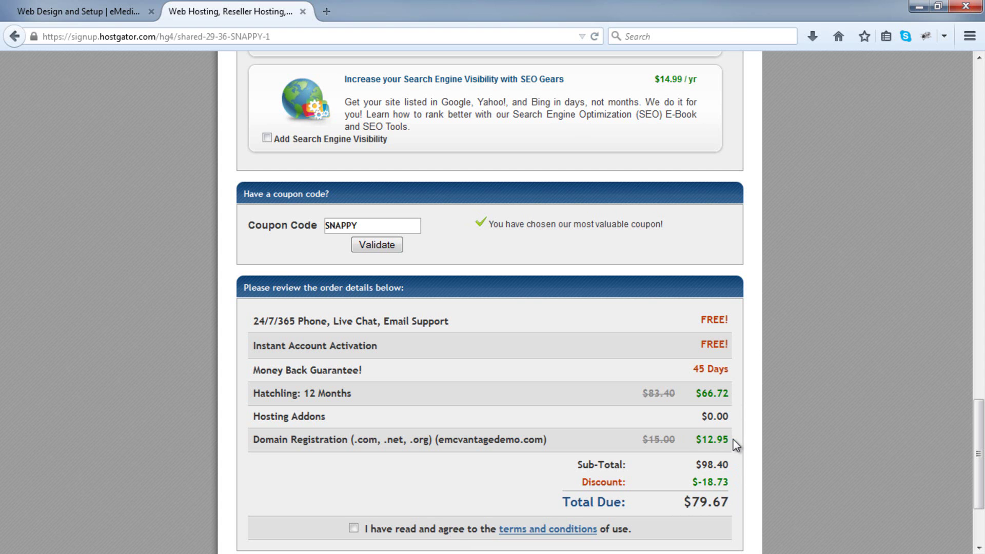
left_click(396, 225)
key("BackSpace")
key("BackSpace")
key("BackSpace")
key("BackSpace")
key("BackSpace")
key("BackSpace")
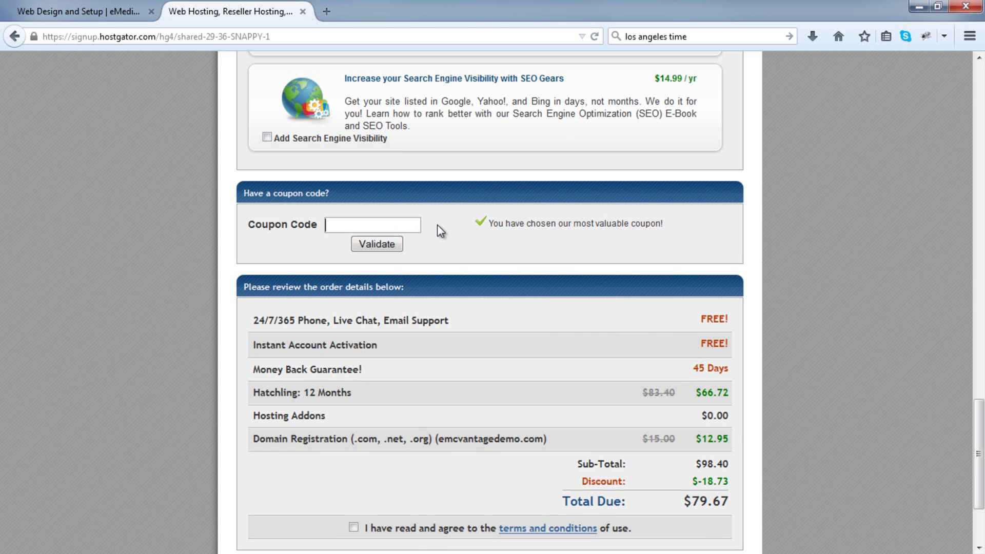
type("MYHOSTMOST")
left_click(378, 245)
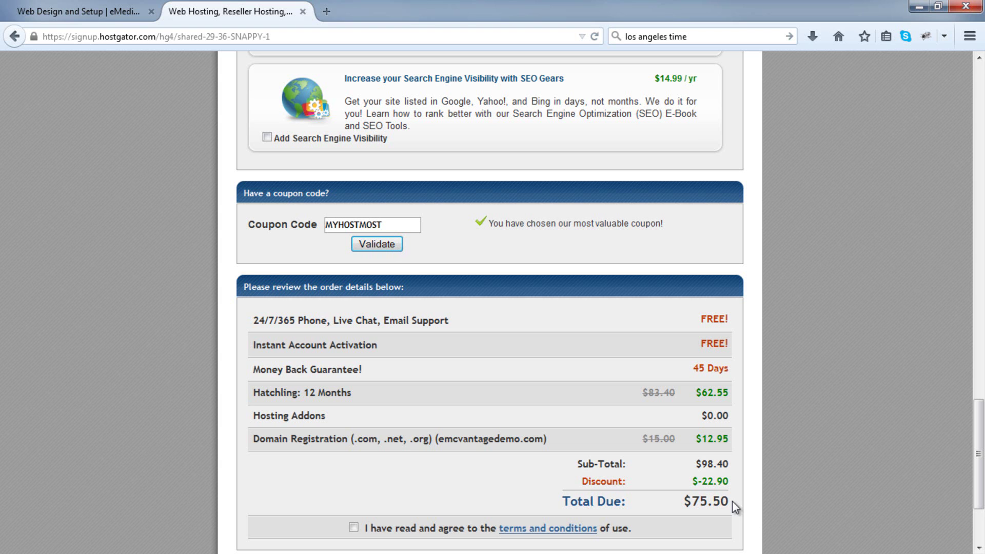
scroll(731, 501, "up", 15)
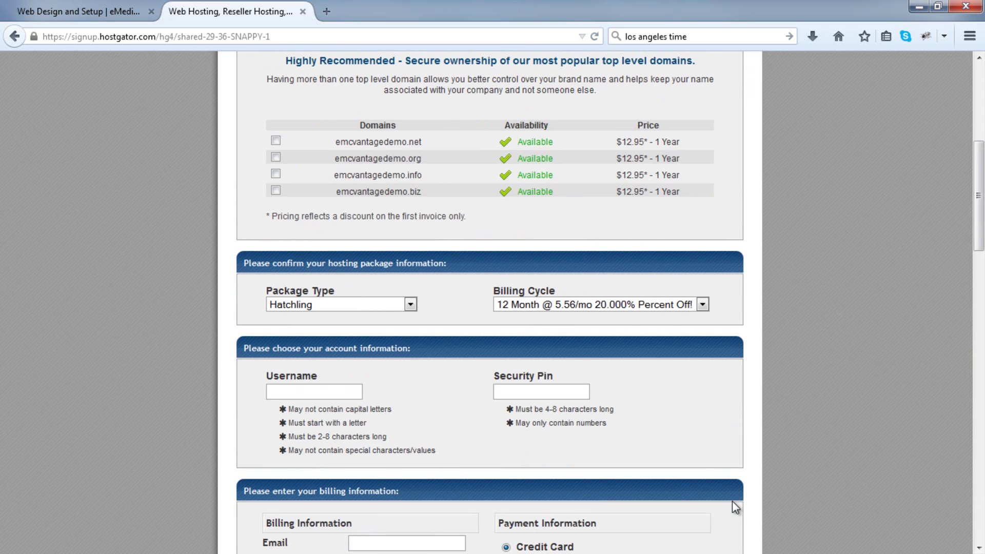
Change the billing cycle to 1 Month @ 7.16/mo, making the total $19.66.
left_click(707, 307)
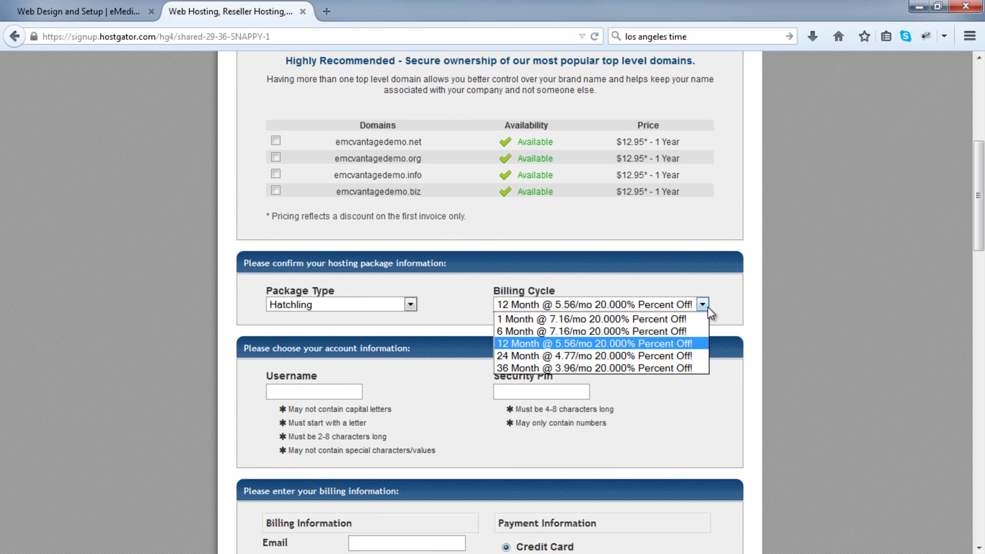
left_click(694, 317)
scroll(694, 316, "down", 15)
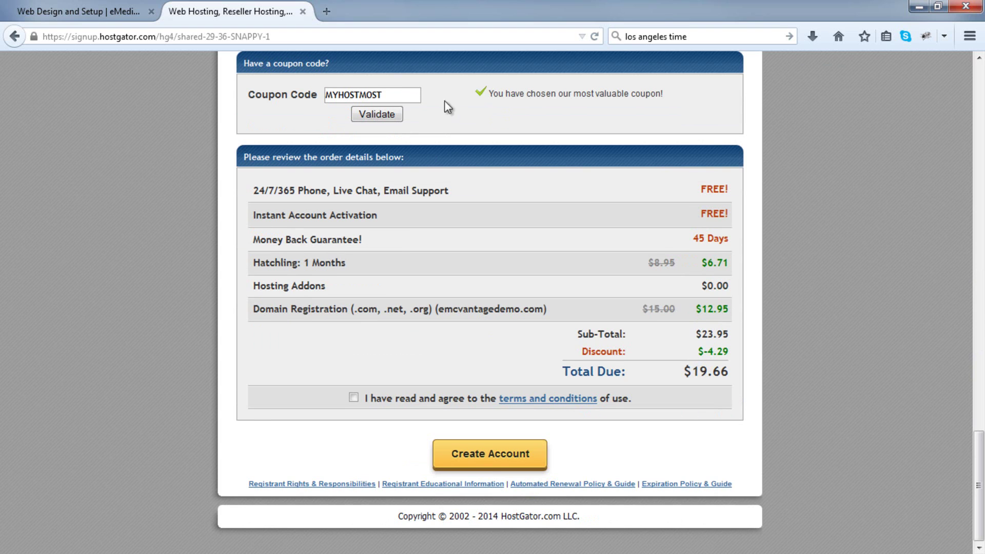
Replace MYHOSTMOST with the 1CENTGENIUS coupon and validate it, bringing the total to $12.96.
left_click_drag(407, 100, 294, 99)
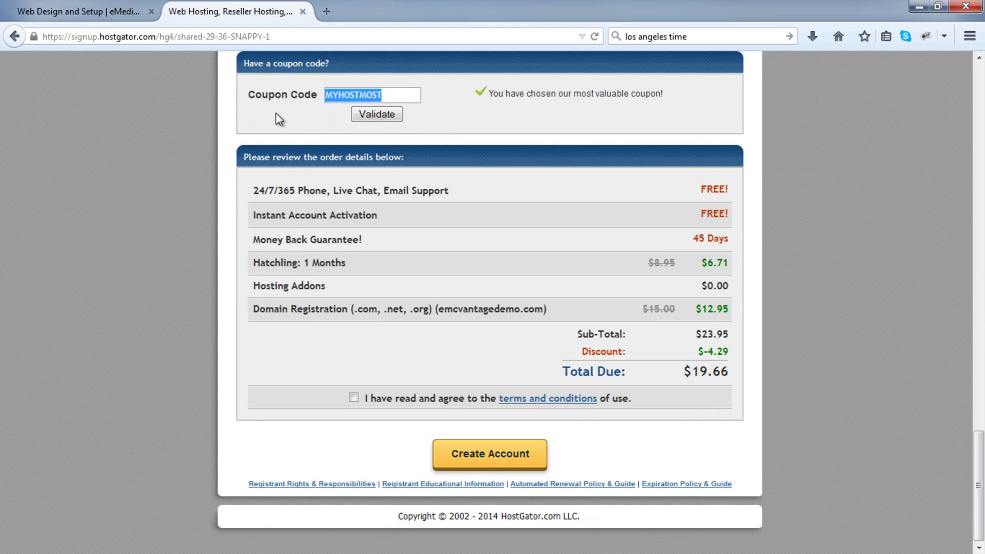
key("BackSpace")
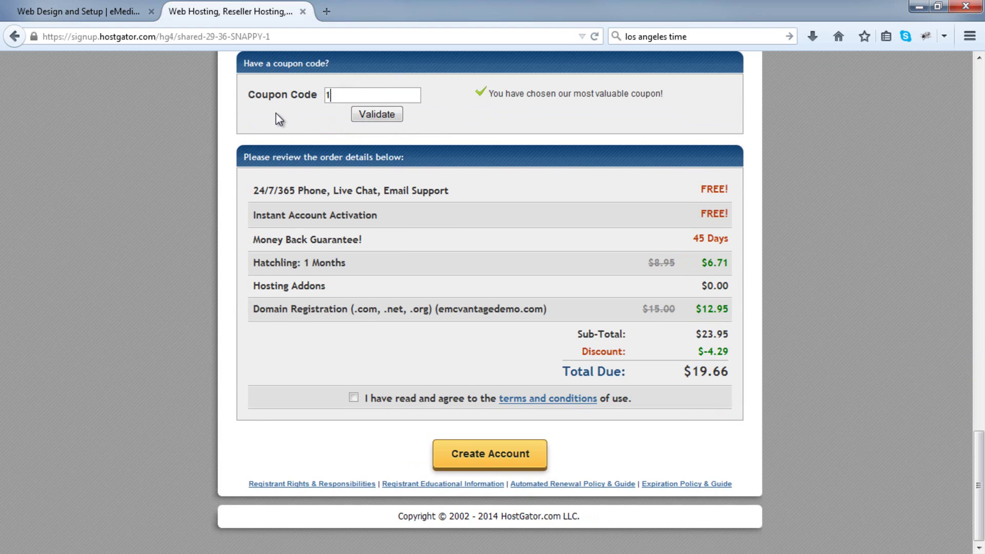
type("1CENTGENIUS")
left_click(377, 114)
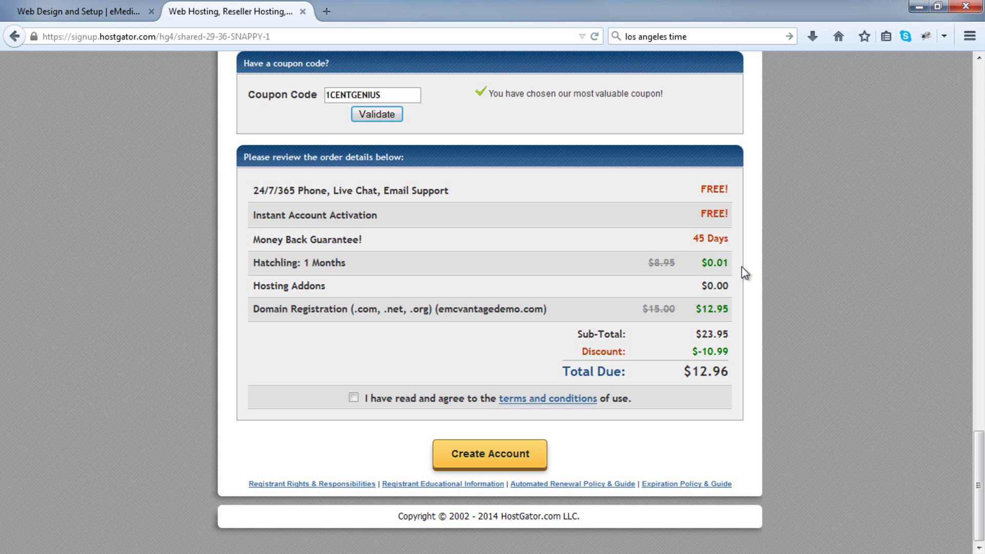
scroll(745, 273, "up", 15)
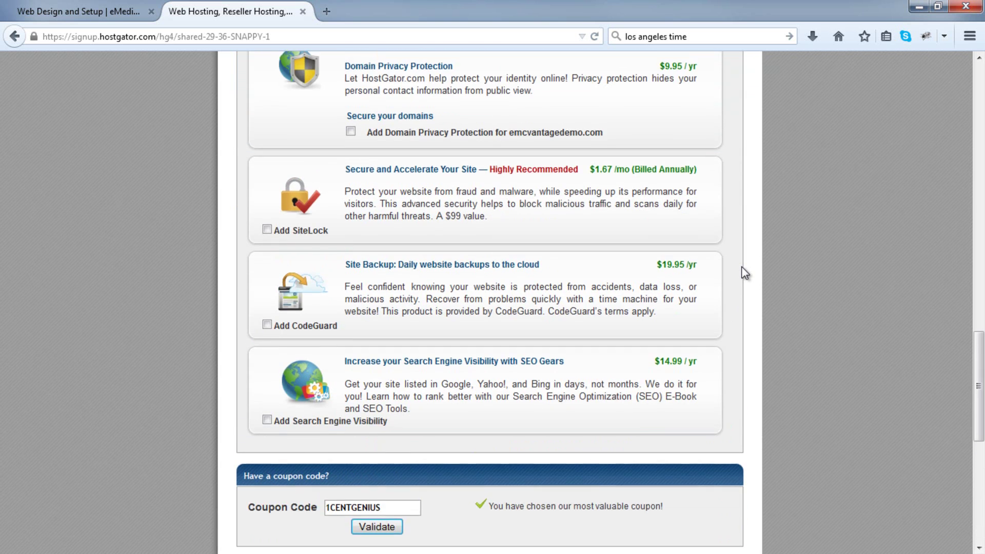
Set the billing cycle back to 12 Month.
left_click(702, 94)
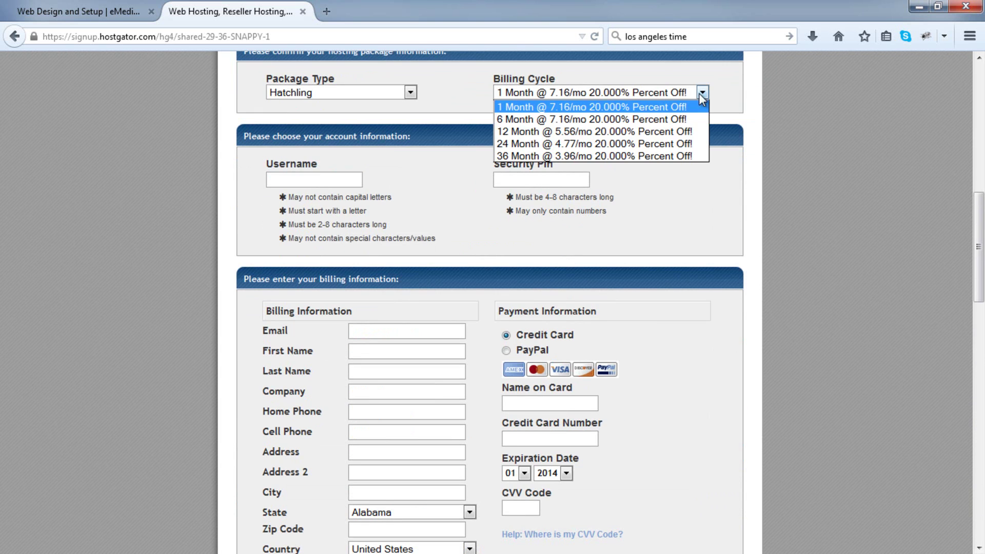
left_click(683, 129)
scroll(734, 200, "down", 8)
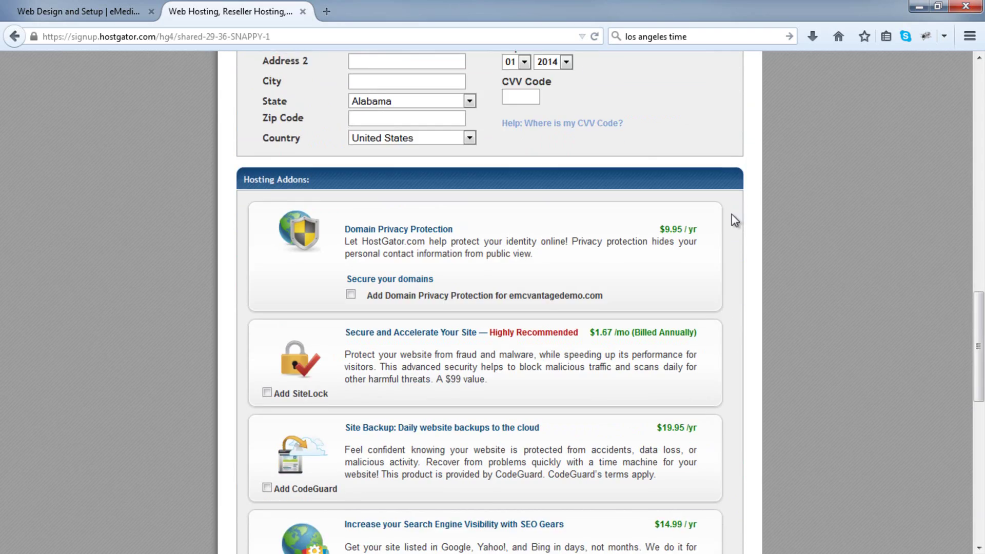
scroll(734, 215, "down", 10)
Replace the coupon code with MYHOSTMOST.
left_click_drag(416, 95, 281, 97)
key("BackSpace")
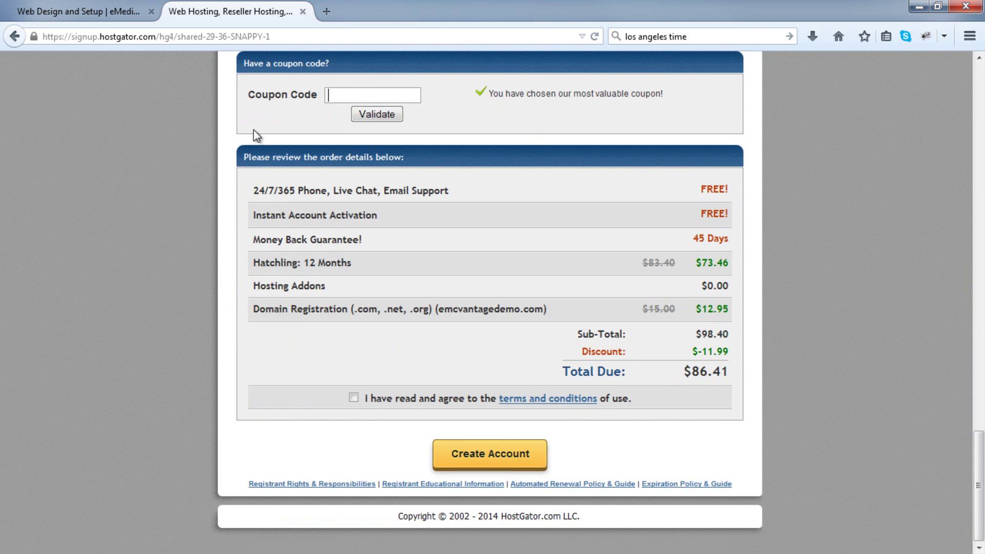
type("MYHOSTMOST")
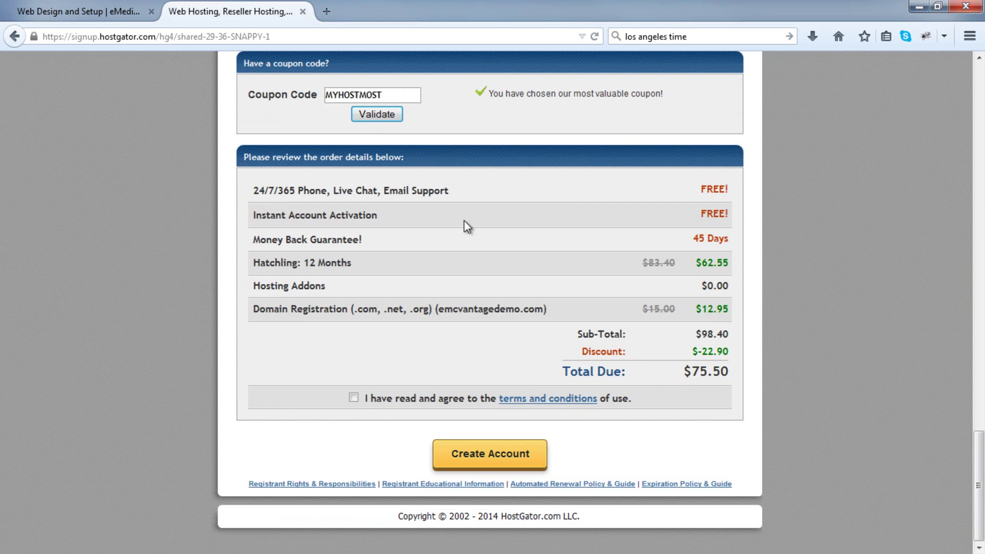
scroll(465, 221, "up", 10)
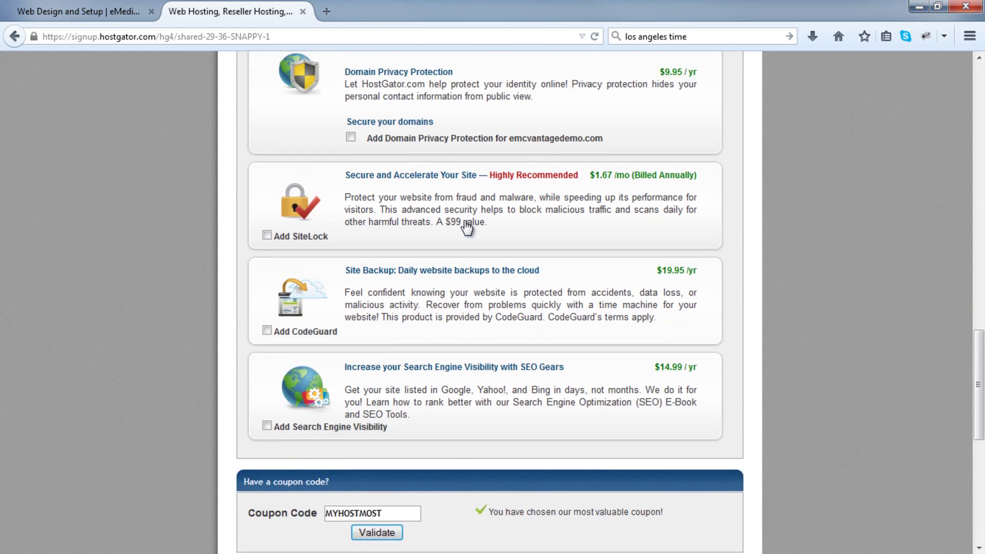
scroll(466, 227, "up", 6)
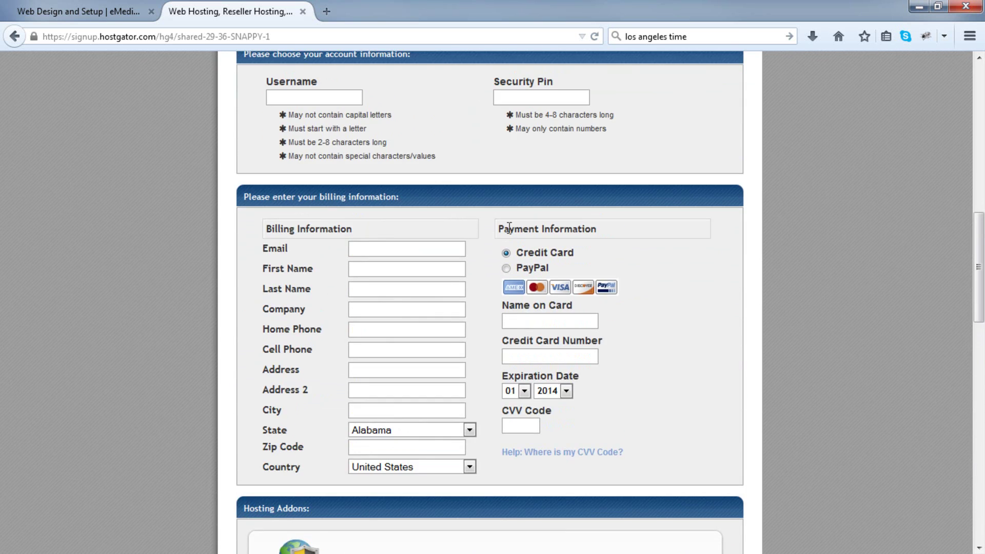
Enter the account username and a four-digit security PIN.
left_click_drag(977, 254, 978, 251)
left_click(318, 110)
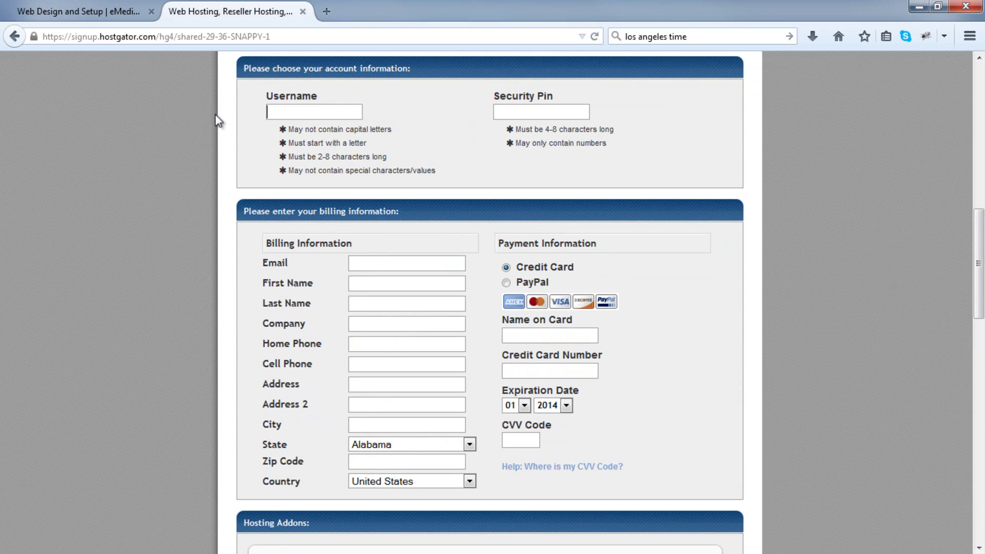
type("emedia")
left_click(524, 114)
type("1234")
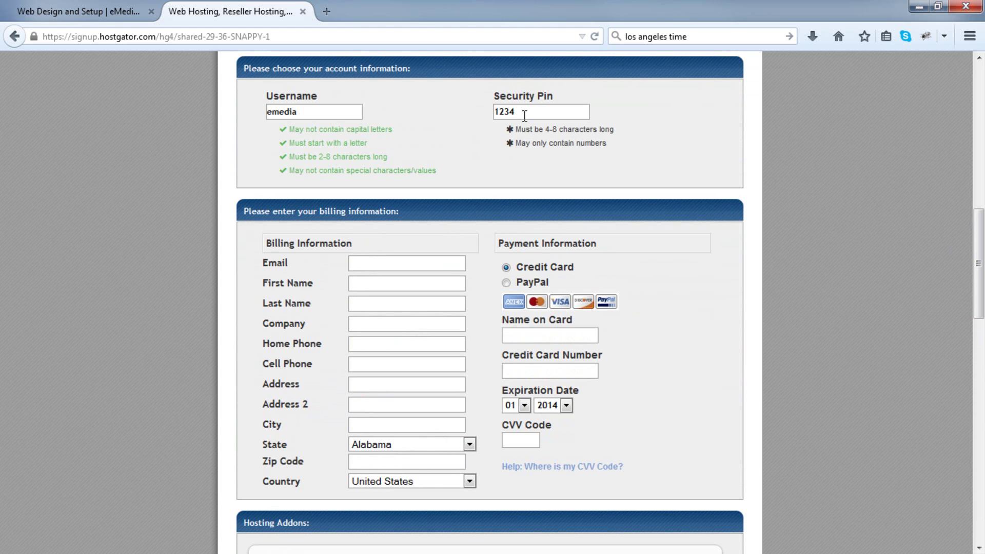
left_click(361, 260)
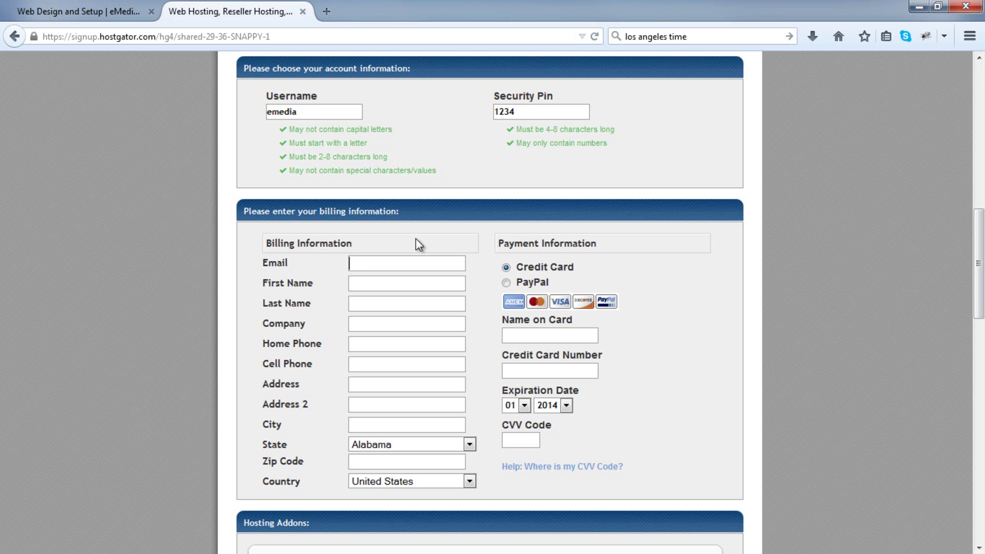
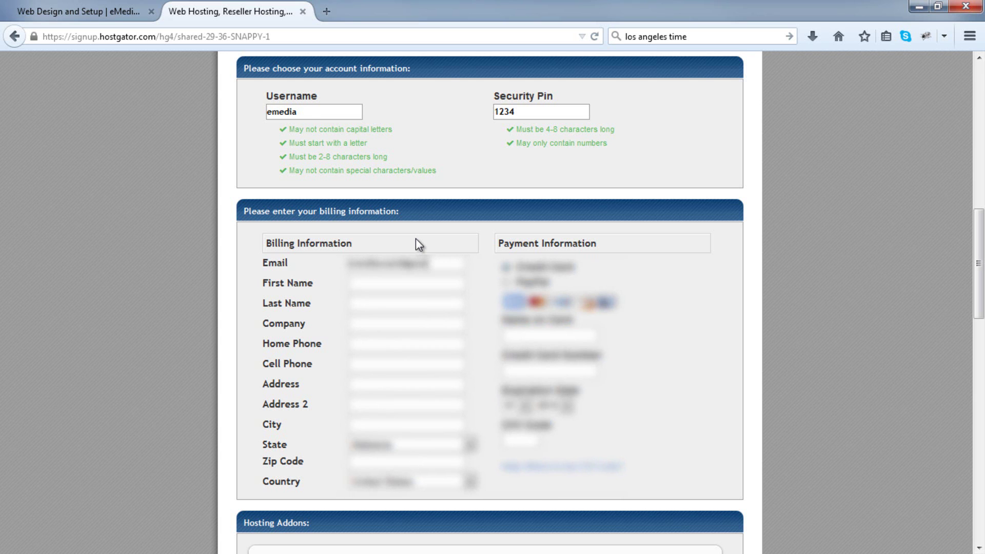
Enter the billing e-mail address and the contact's first and last name.
key("Tab")
type("John")
key("Tab")
type("Smith")
key("Tab")
Fill in the contact's phone numbers, street address, city and zip code.
key("Tab")
type("5551234567")
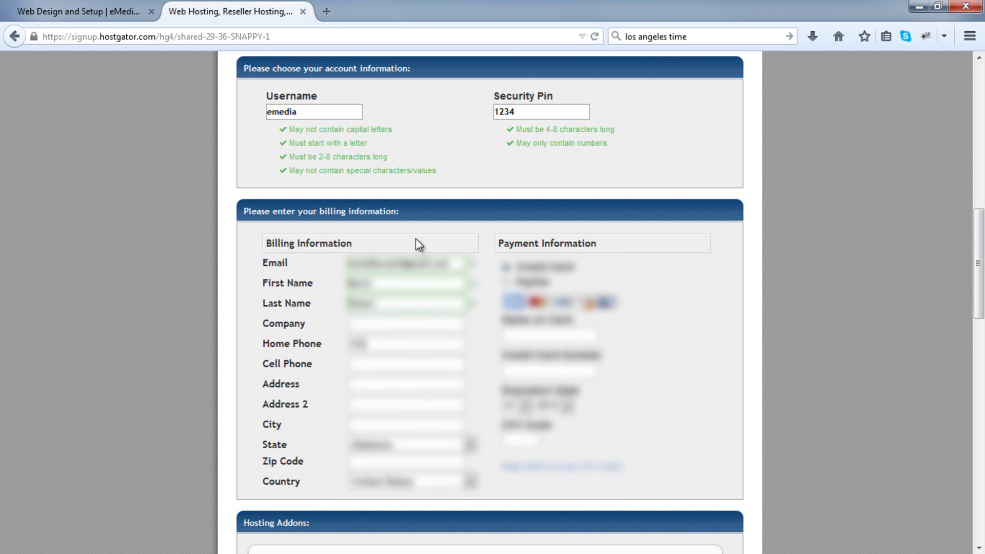
key("Tab")
type("5559876543")
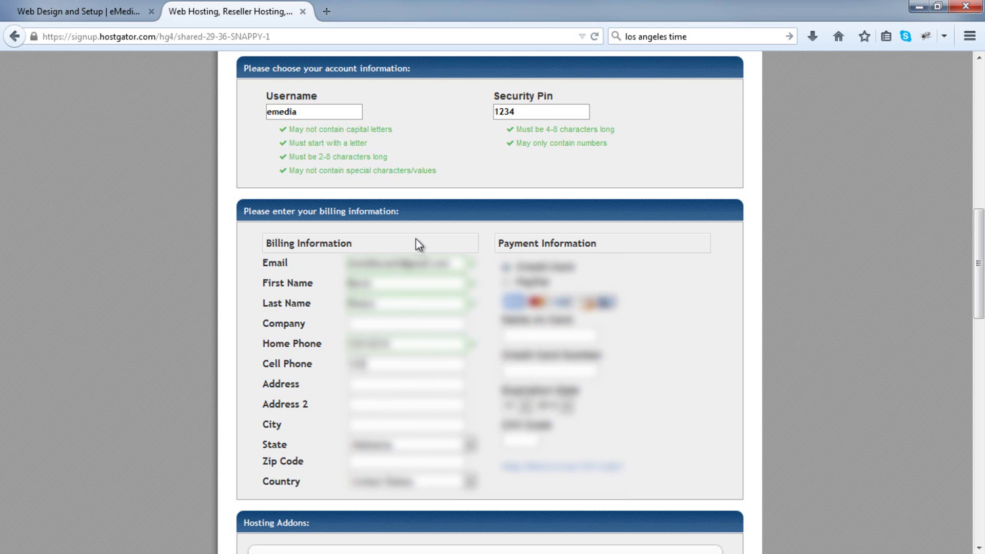
key("Tab")
type("123 Main St")
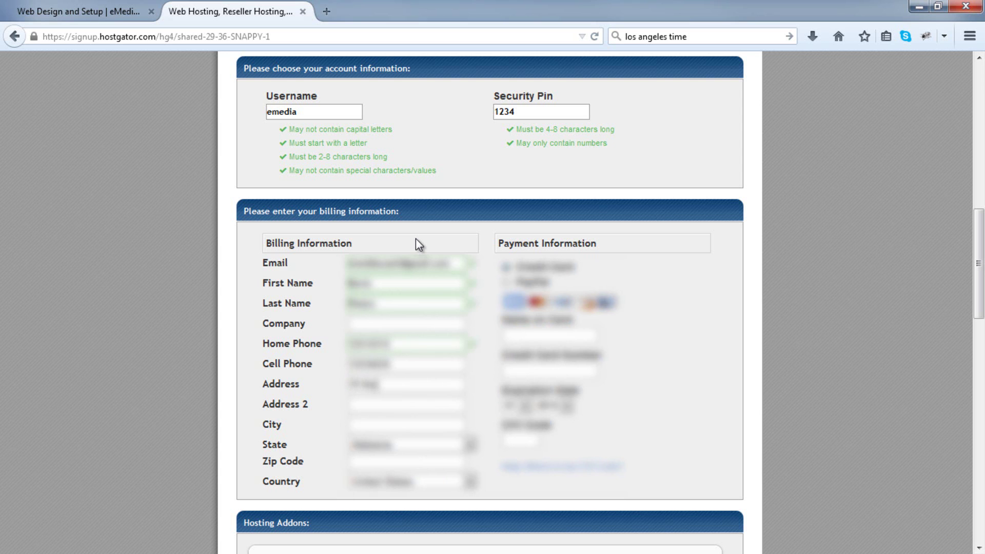
type("reet")
key("Tab")
key("Tab")
type("Anyney")
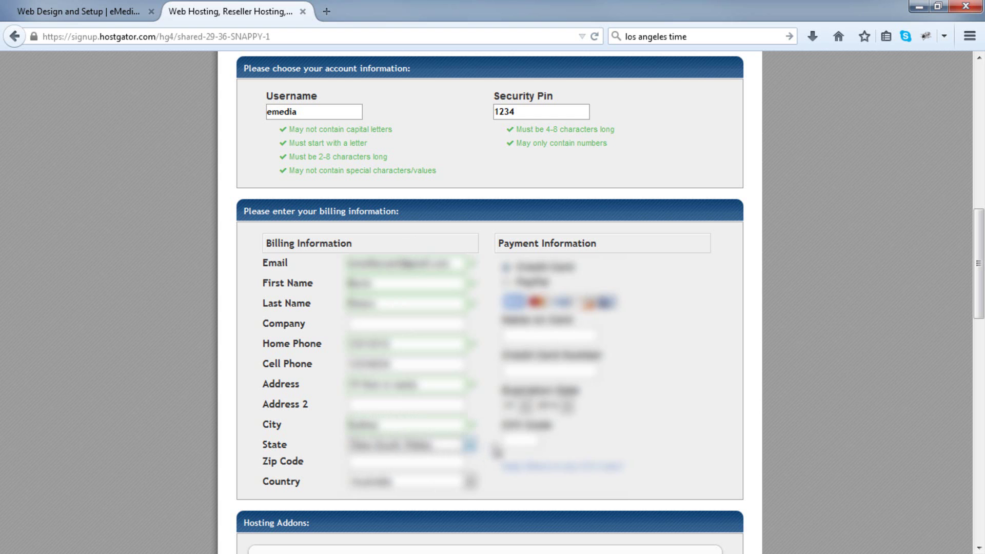
key("Tab")
type("2000")
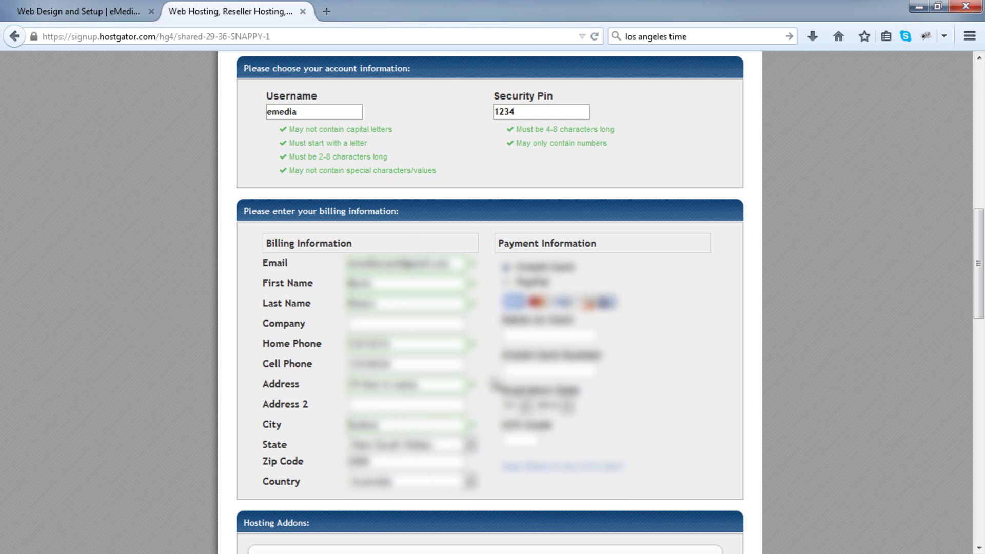
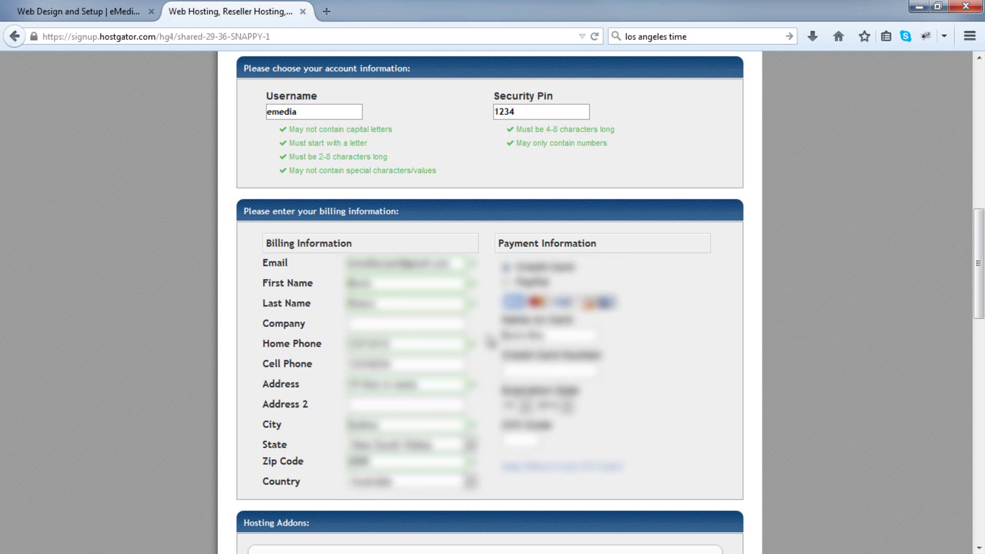
Enter the credit card number, expiration month and year, and CVV.
left_click(533, 369)
type("4111111111111111")
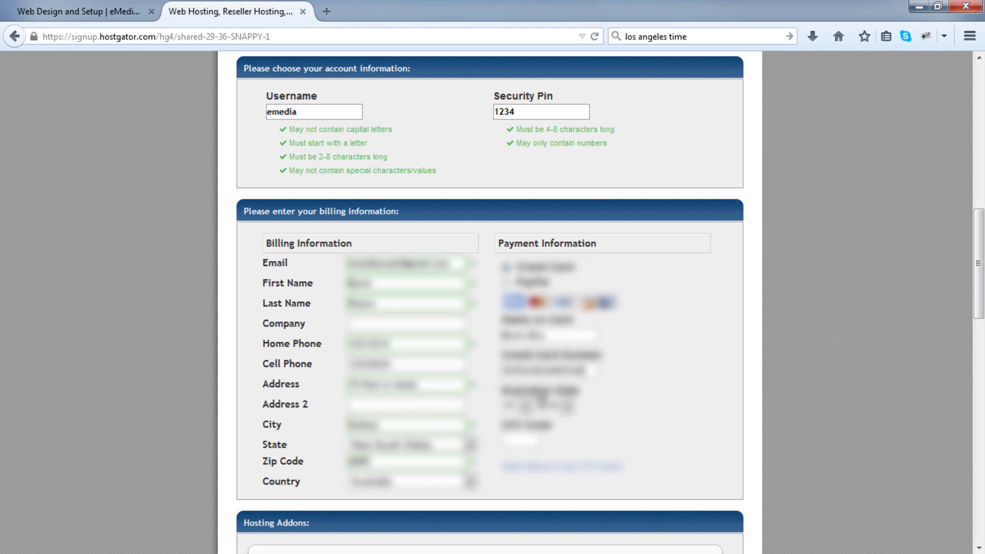
left_click(521, 406)
left_click(518, 363)
left_click(566, 406)
left_click(554, 384)
left_click(528, 439)
type("111")
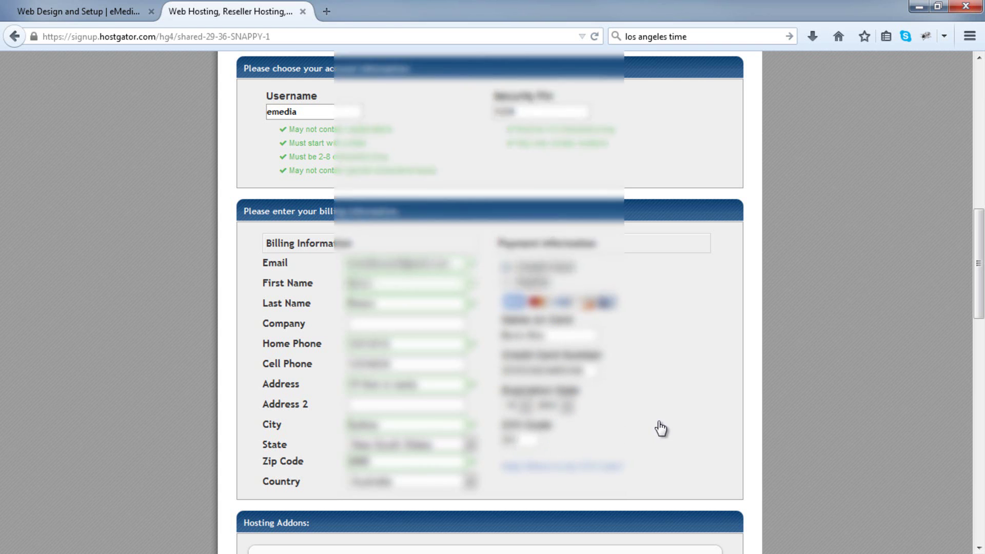
scroll(661, 428, "down", 15)
scroll(661, 427, "down", 3)
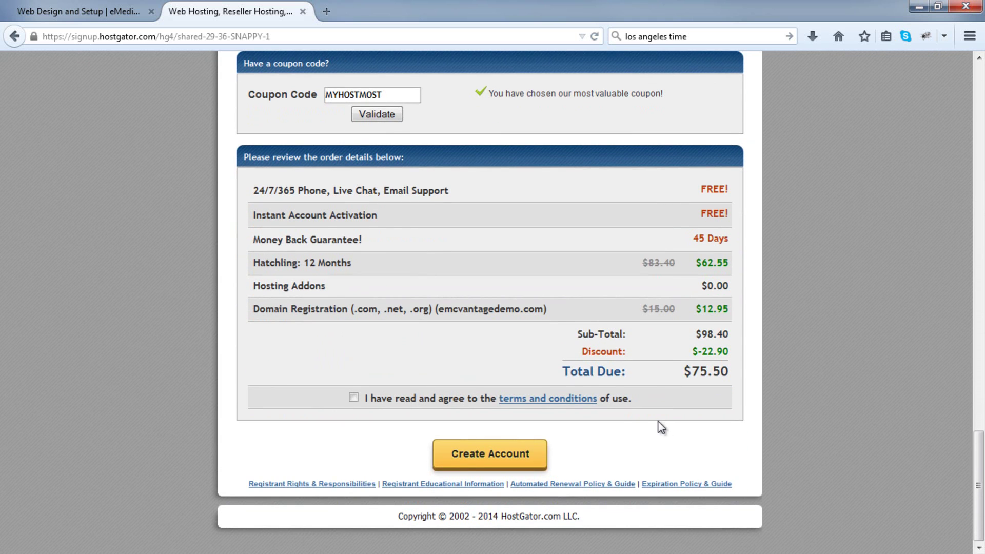
Agree to the terms and conditions and create the HostGator account.
left_click(354, 398)
left_click(531, 460)
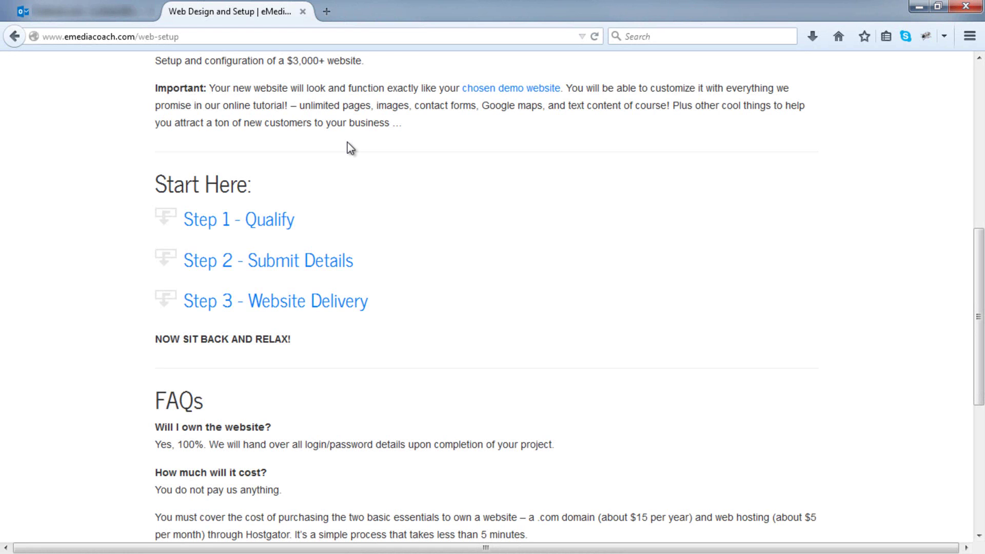
Expand 'Step 2 - Submit Details' and select the VANTAGE design.
left_click(302, 260)
scroll(301, 267, "down", 1)
scroll(301, 267, "down", 4)
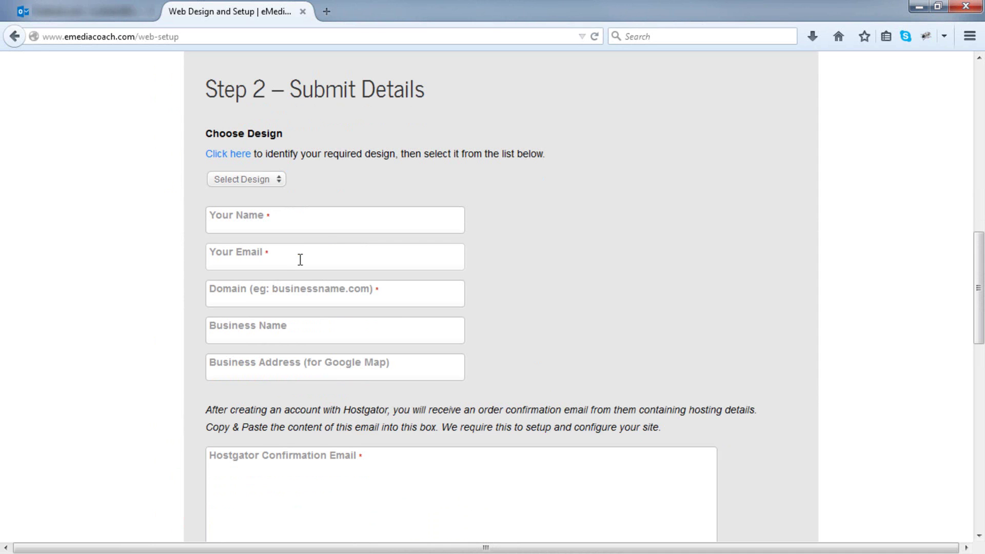
left_click(276, 183)
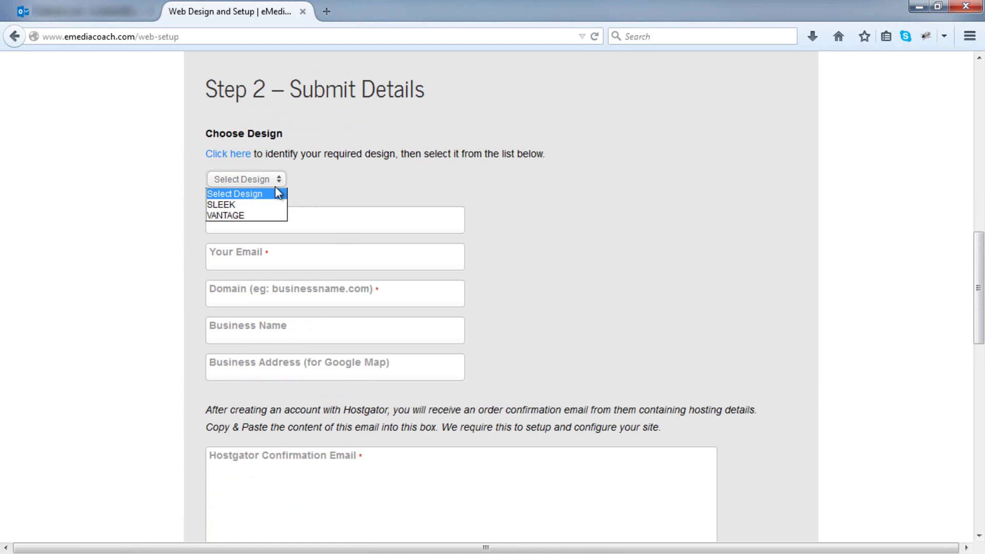
left_click(264, 217)
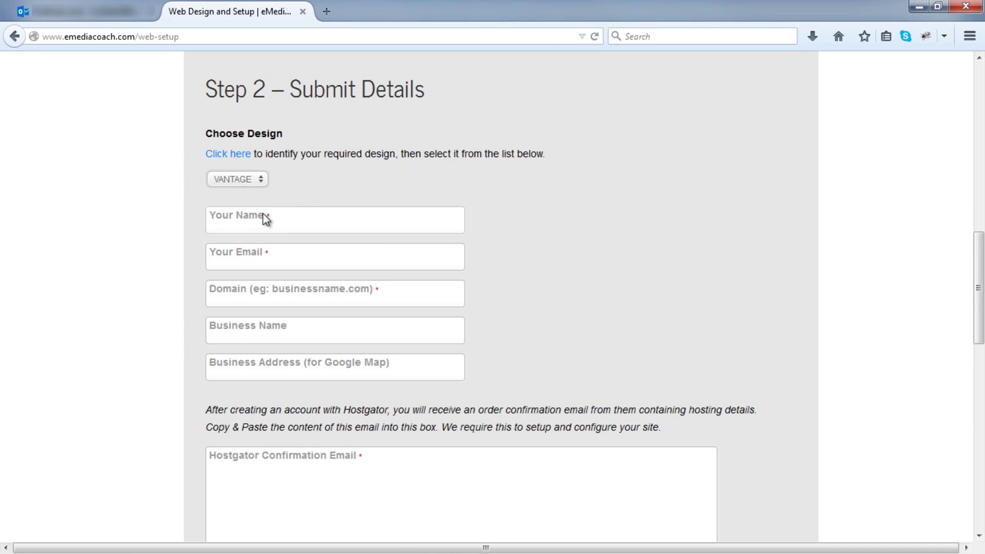
Fill in your name and e-mail address in the form.
left_click(258, 221)
type("John Smith")
key("Tab")
type("your")
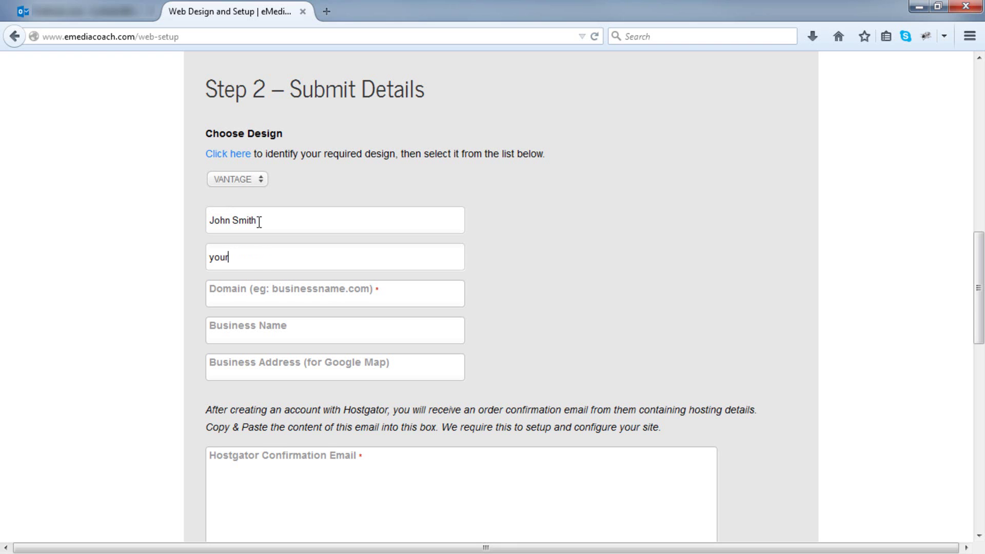
type("email@gmail.com")
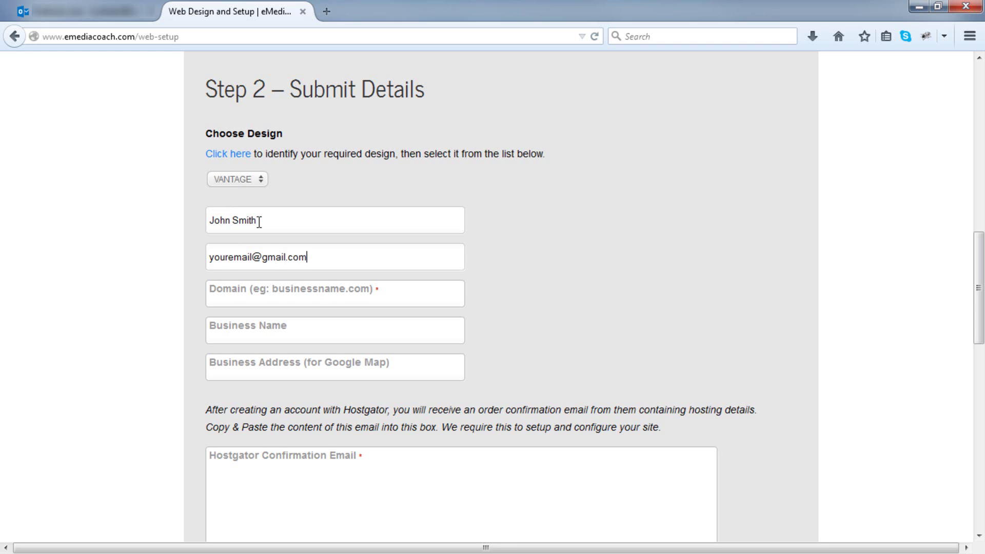
left_click(251, 290)
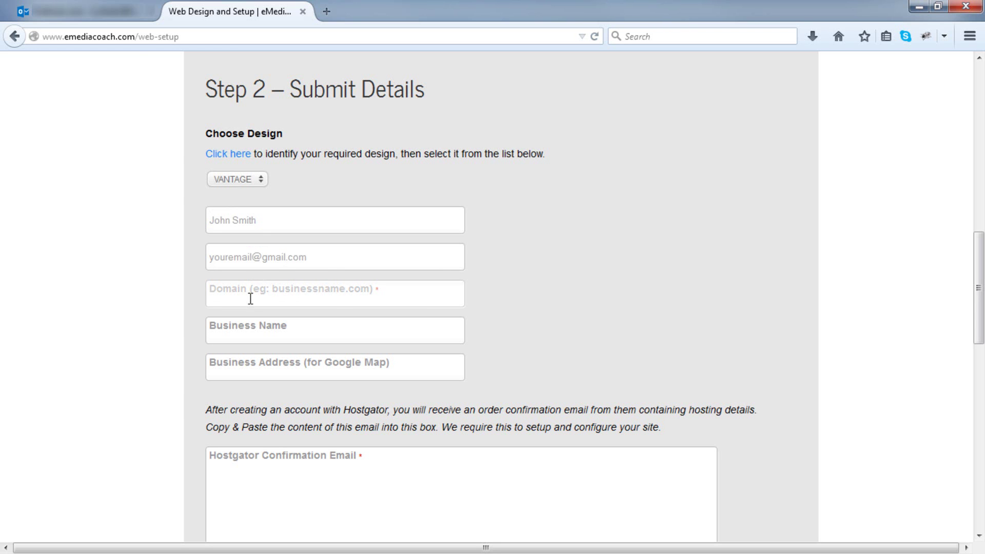
Check the HostGator account e-mail, then enter emcvantagedemo.com as the domain.
left_click(105, 6)
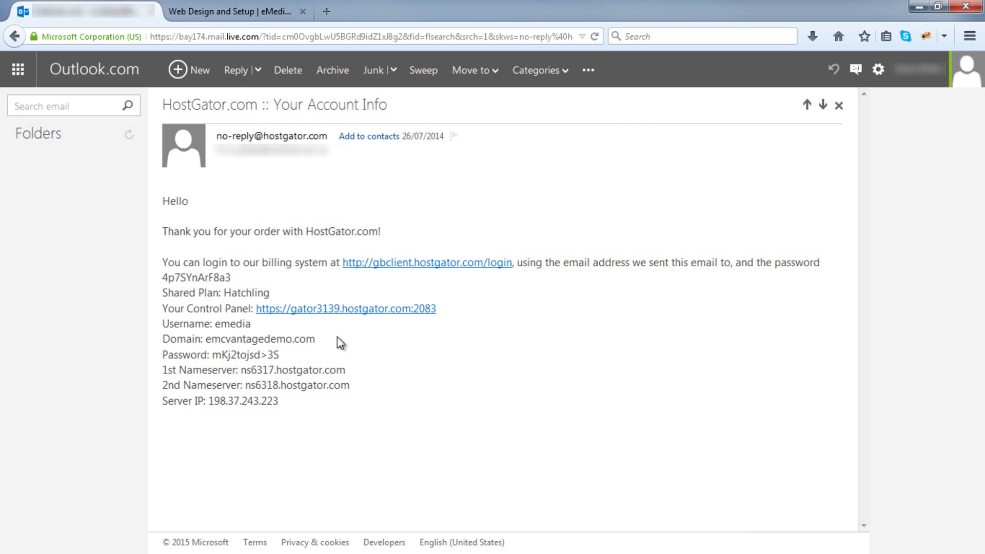
left_click(261, 10)
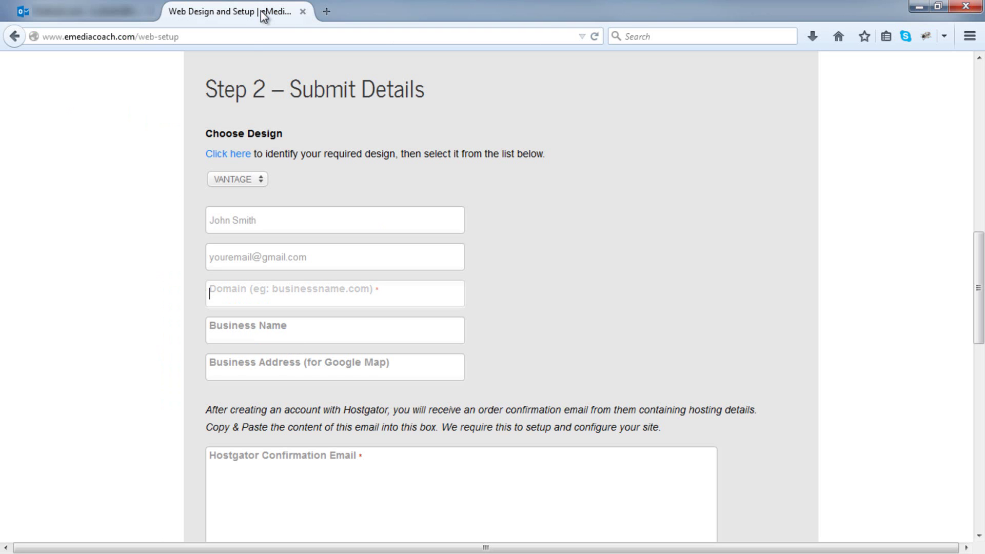
type("em")
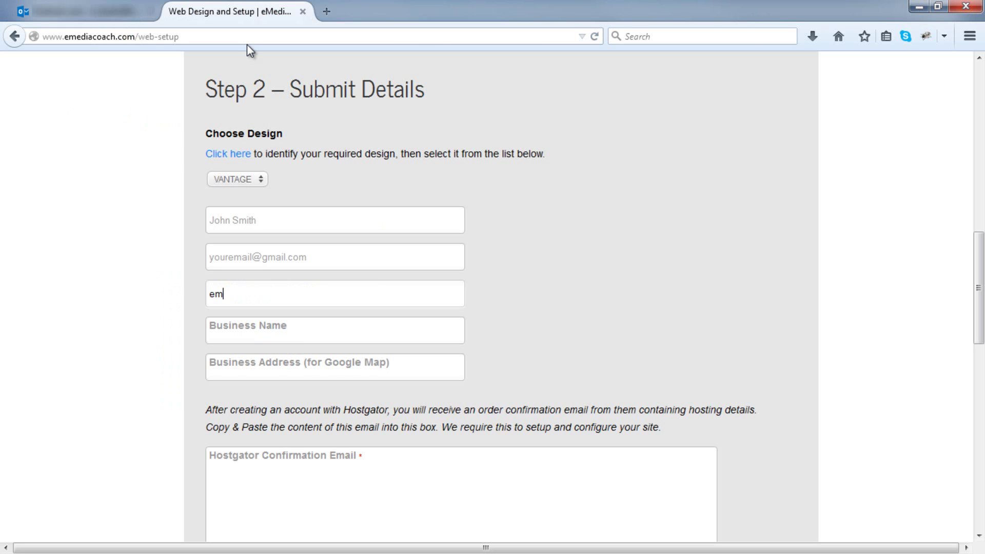
type("cvantagedemo.com")
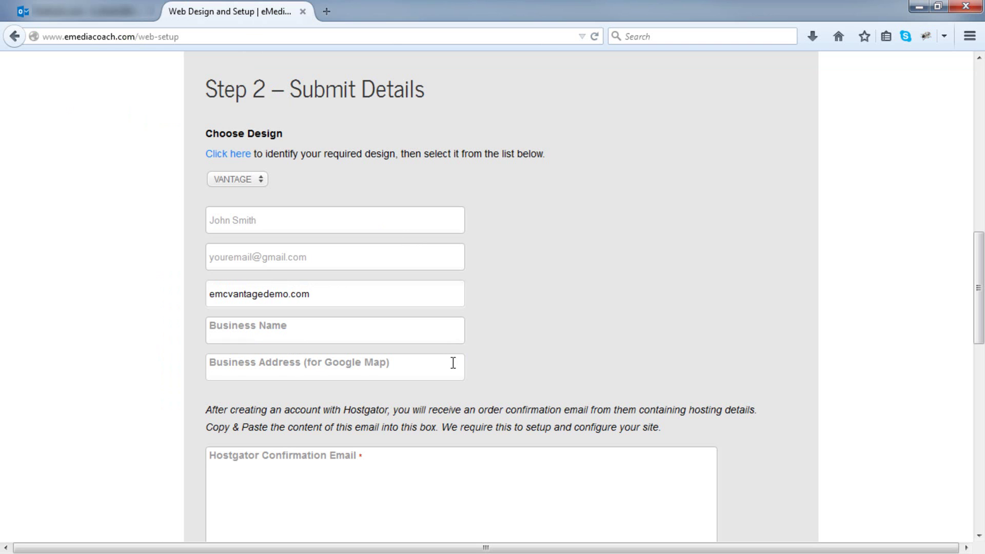
scroll(453, 363, "down", 5)
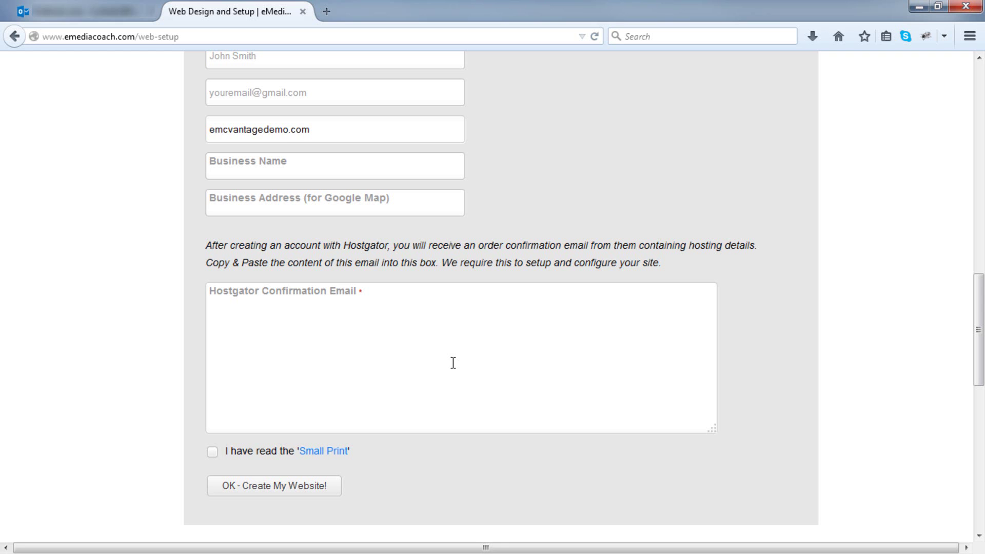
Copy the text of the HostGator order confirmation email from Outlook.
left_click(107, 19)
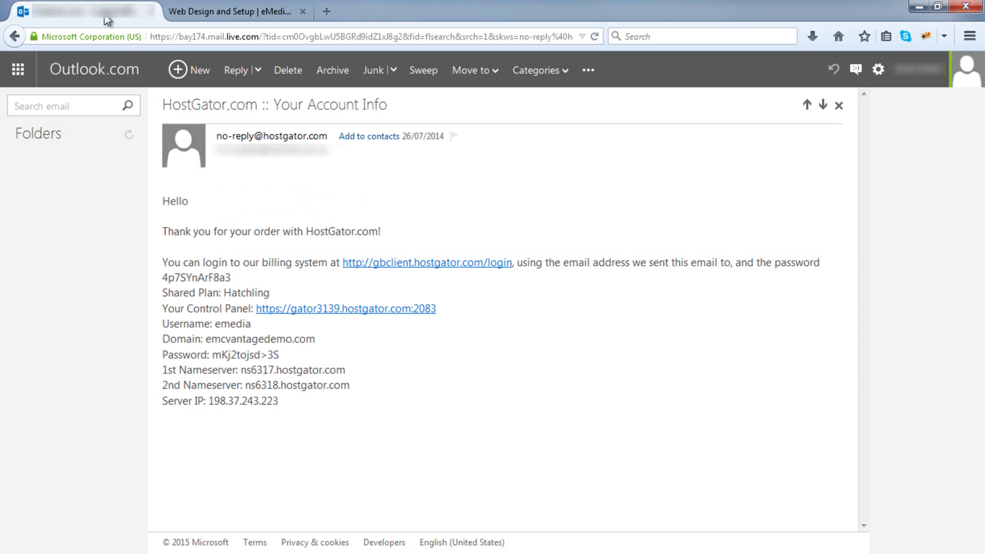
mouse_move(170, 201)
left_mouse_down()
mouse_move(292, 410)
mouse_move(165, 200)
left_mouse_up()
right_click(167, 202)
left_click(198, 214)
Paste the email into the order form's confirmation box, accept the Small Print, and submit the order.
left_click(225, 11)
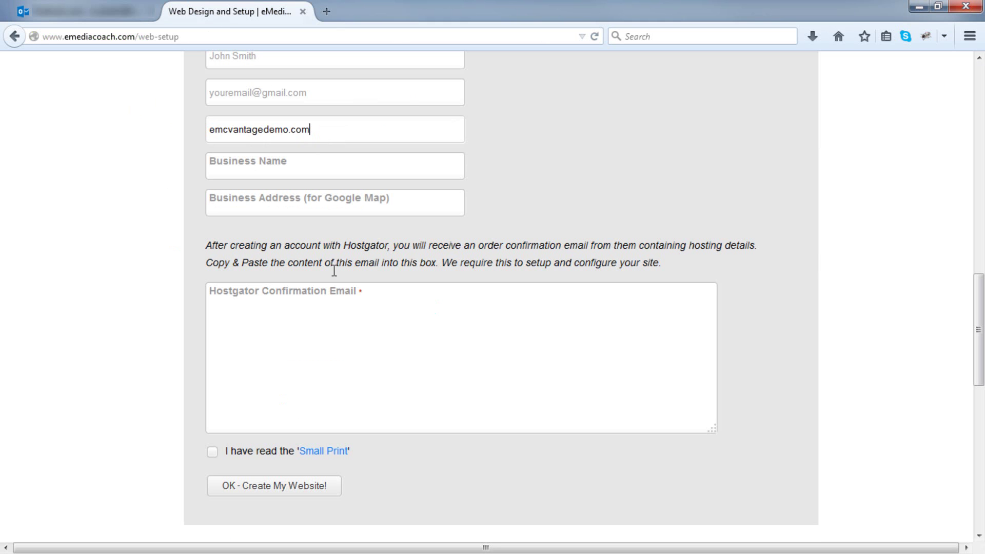
right_click(359, 338)
left_click(359, 155)
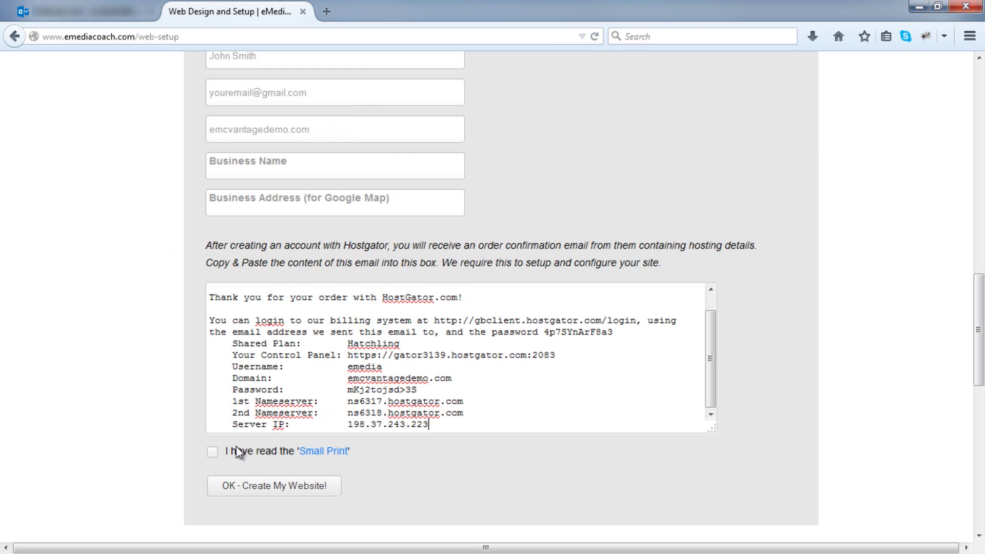
left_click(212, 454)
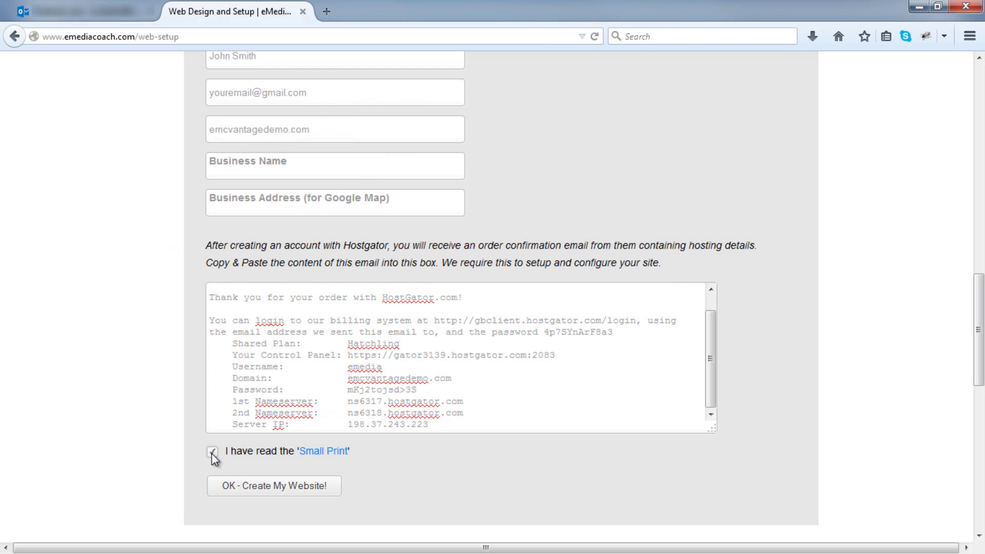
left_click(230, 492)
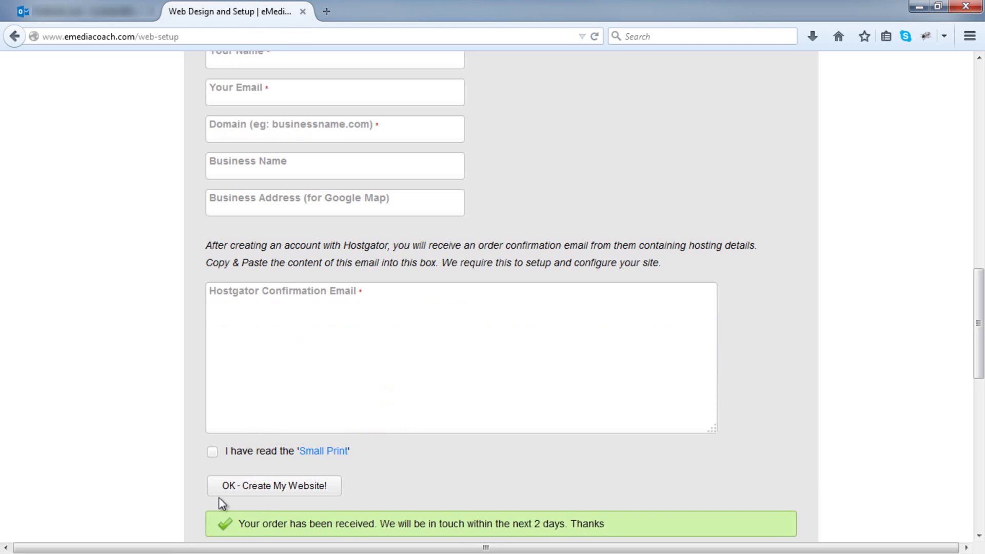
Read the Small Print terms in a separate tab, then close that tab.
right_click(327, 463)
left_click(403, 259)
left_click(386, 12)
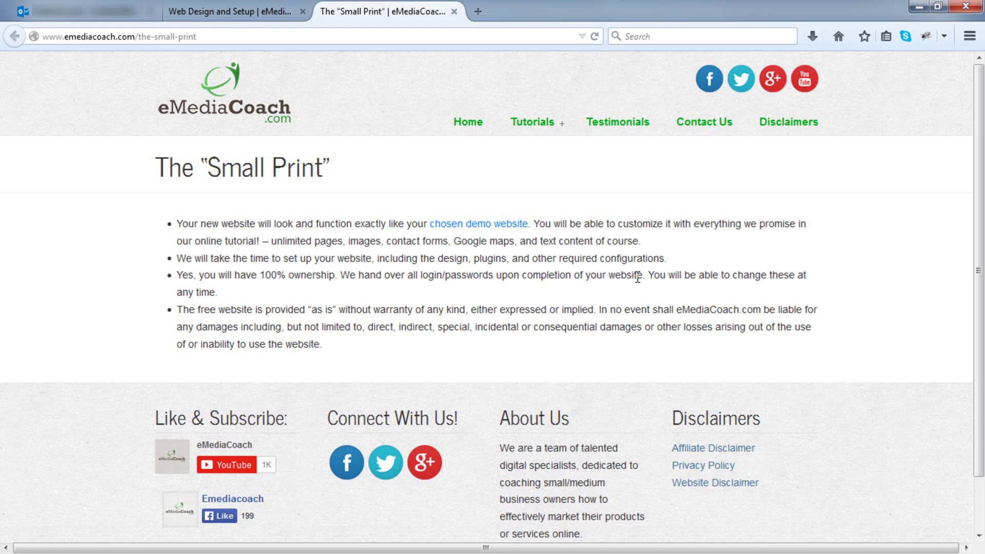
left_click(452, 13)
Expand the 'Step 3 - Website Delivery' details on the web setup page.
scroll(522, 168, "down", 5)
left_click(370, 260)
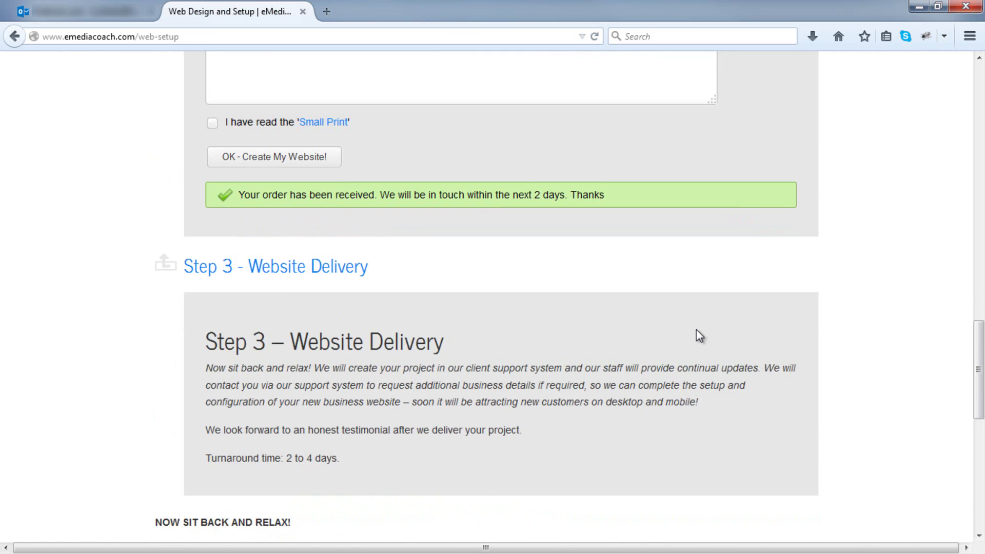
scroll(699, 336, "down", 2)
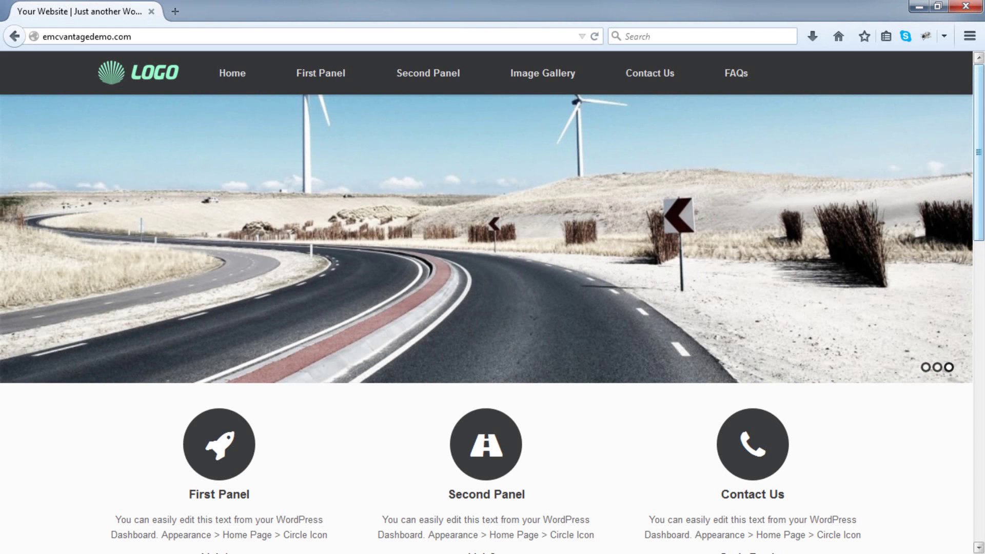
Scroll through the emcvantagedemo.com homepage to review its LOGO header, slider, panels and map.
mouse_move(417, 223)
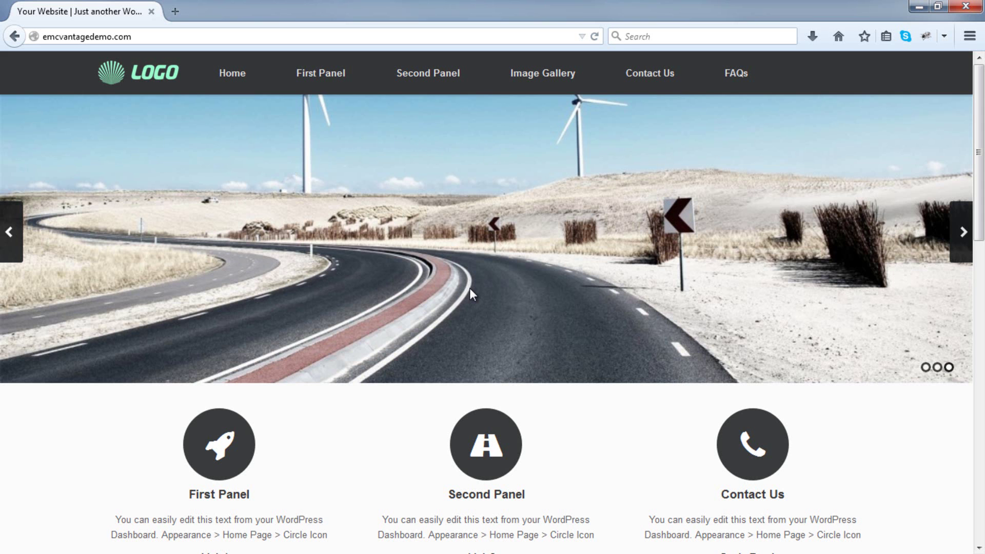
scroll(471, 288, "down", 3)
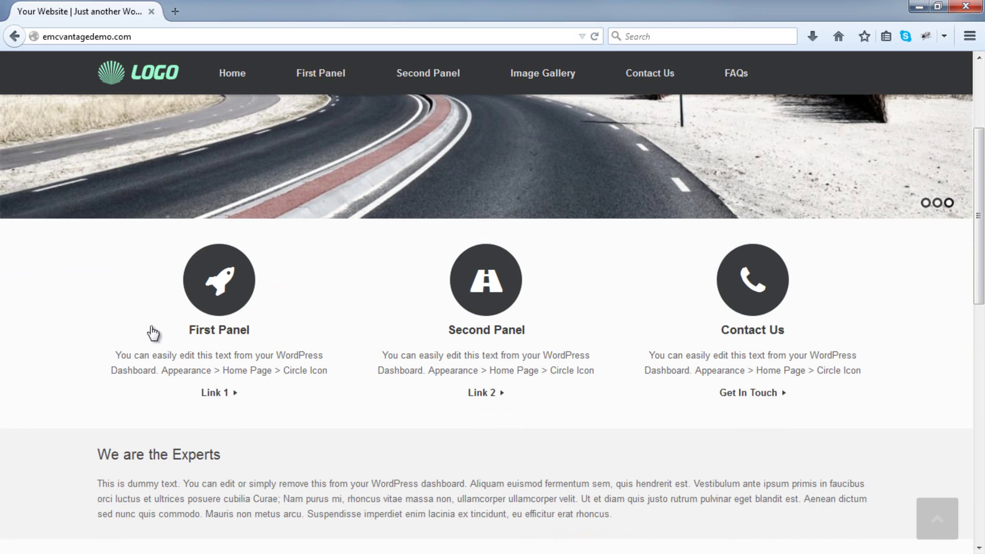
scroll(588, 362, "down", 5)
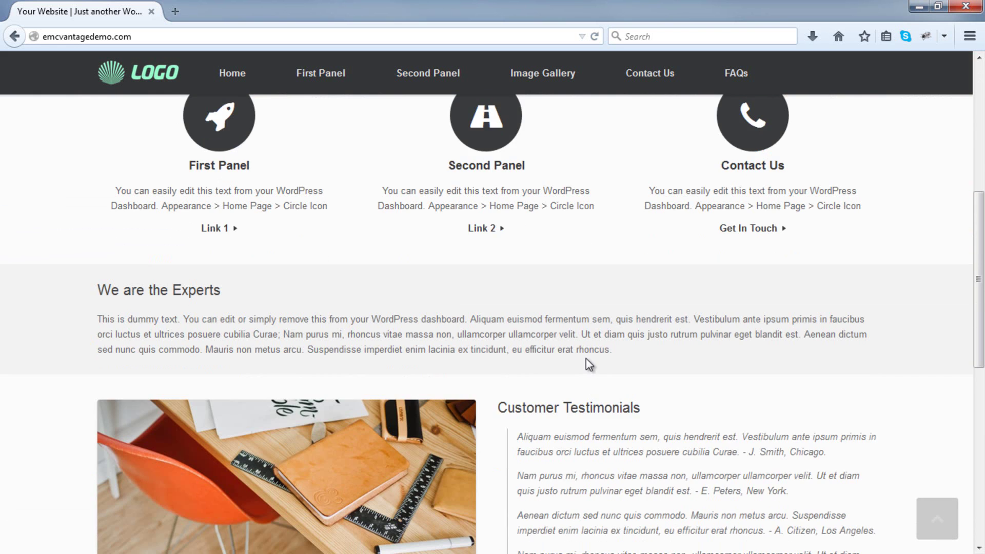
scroll(586, 352, "down", 6)
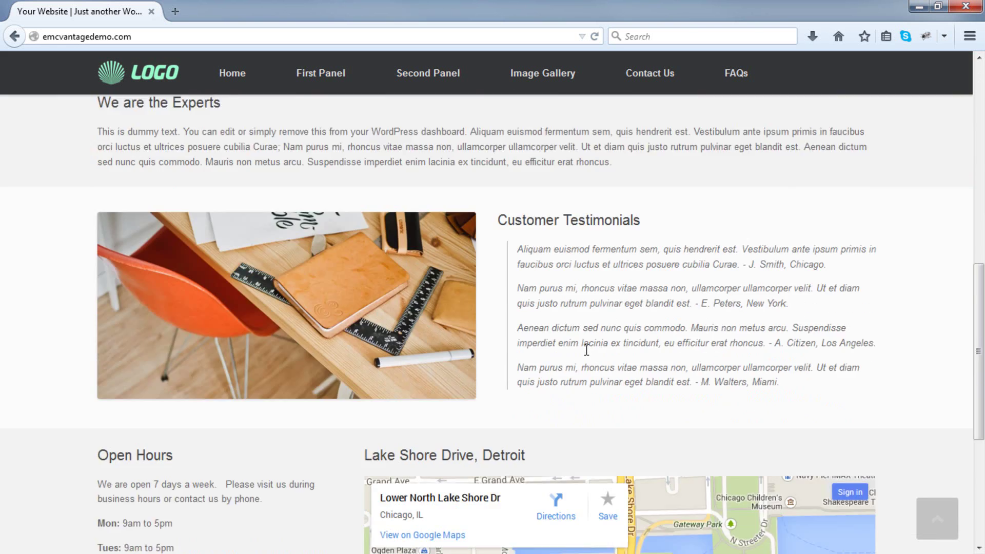
scroll(585, 349, "down", 1)
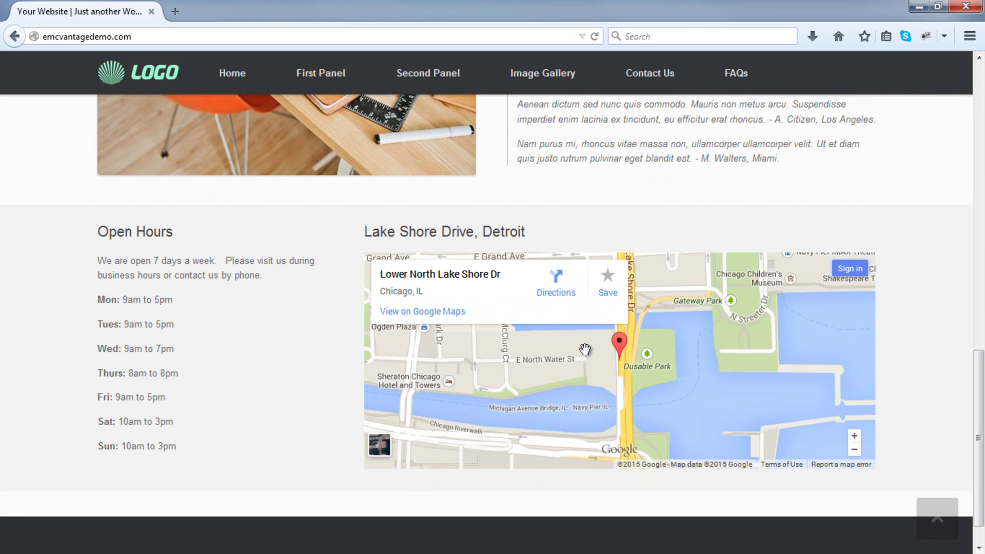
scroll(584, 349, "up", 1)
scroll(585, 341, "down", 2)
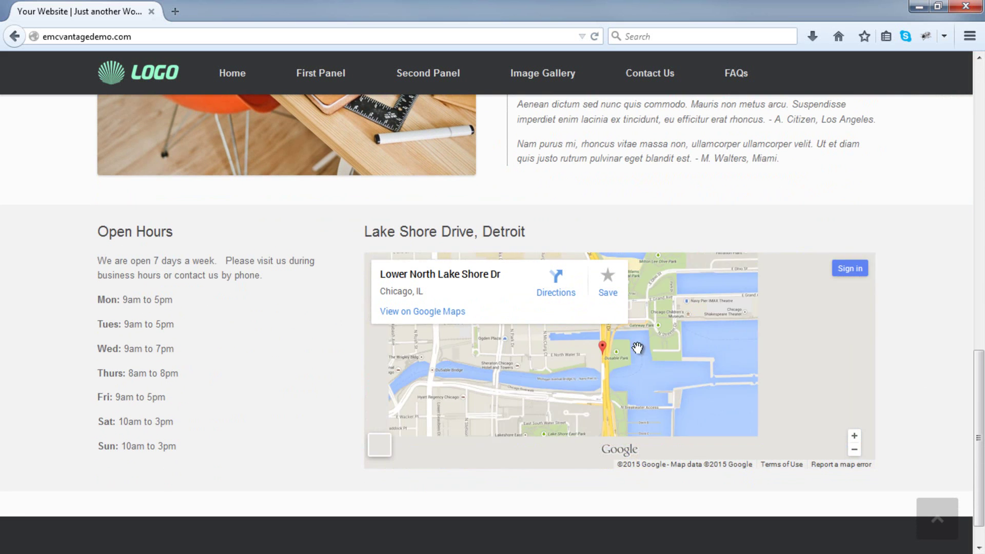
scroll(892, 343, "up", 6)
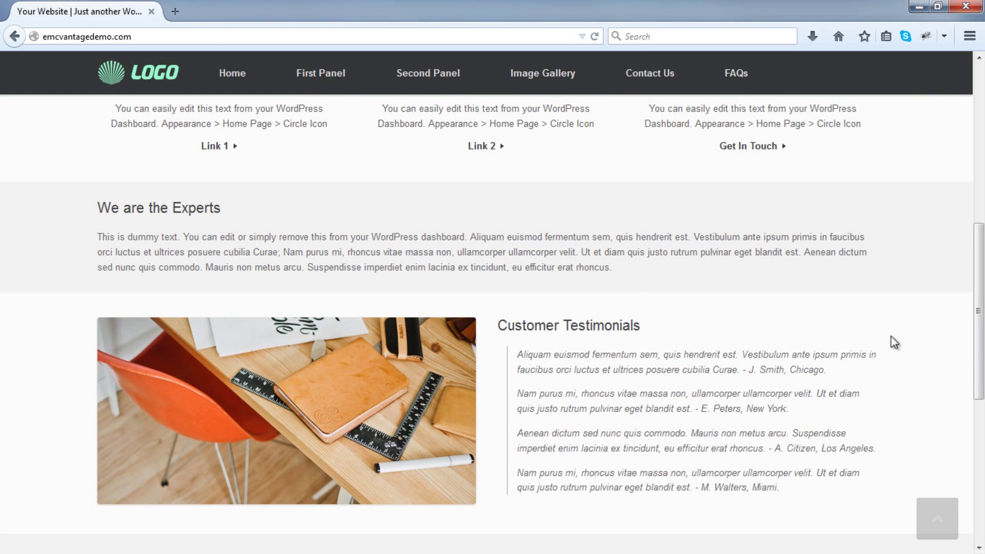
scroll(896, 335, "up", 8)
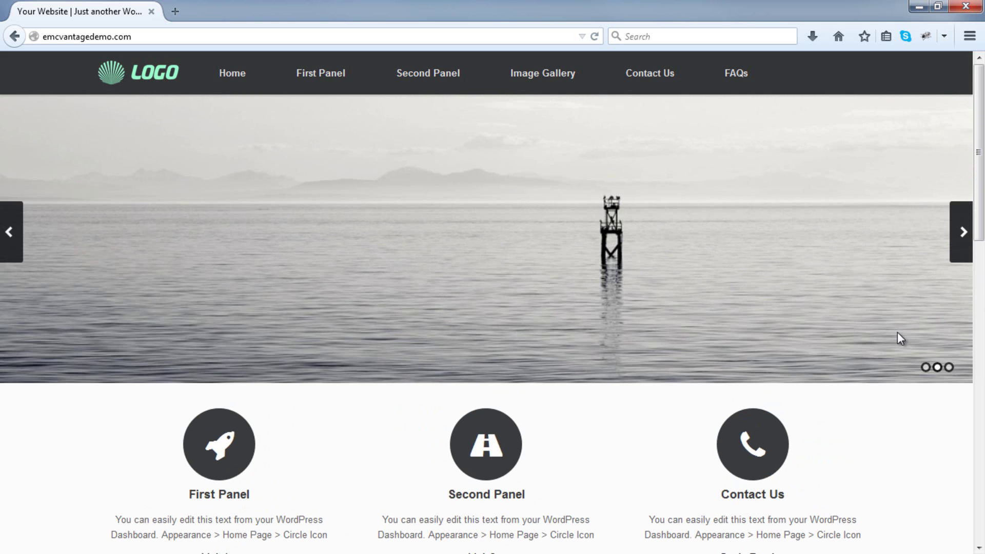
scroll(897, 335, "down", 6)
scroll(897, 340, "down", 2)
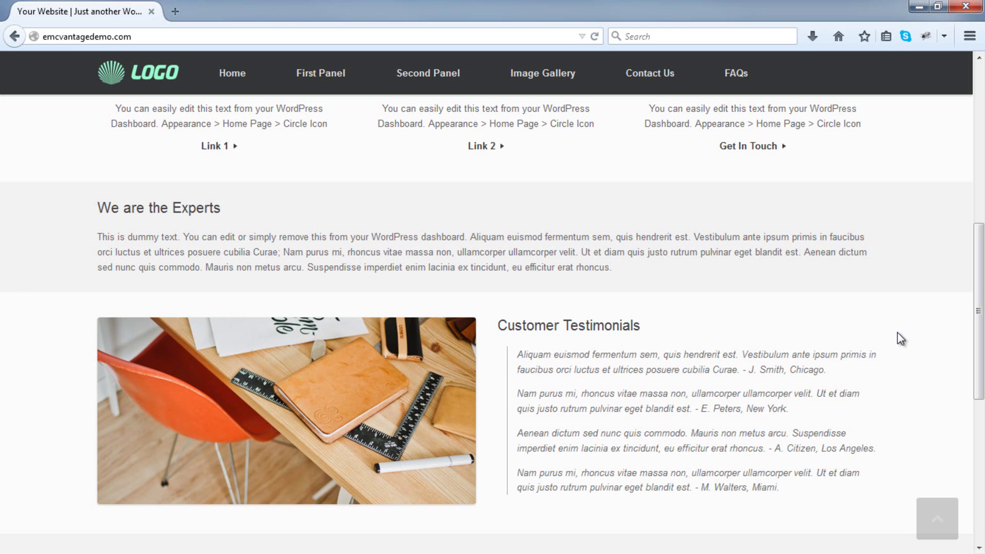
scroll(897, 333, "down", 3)
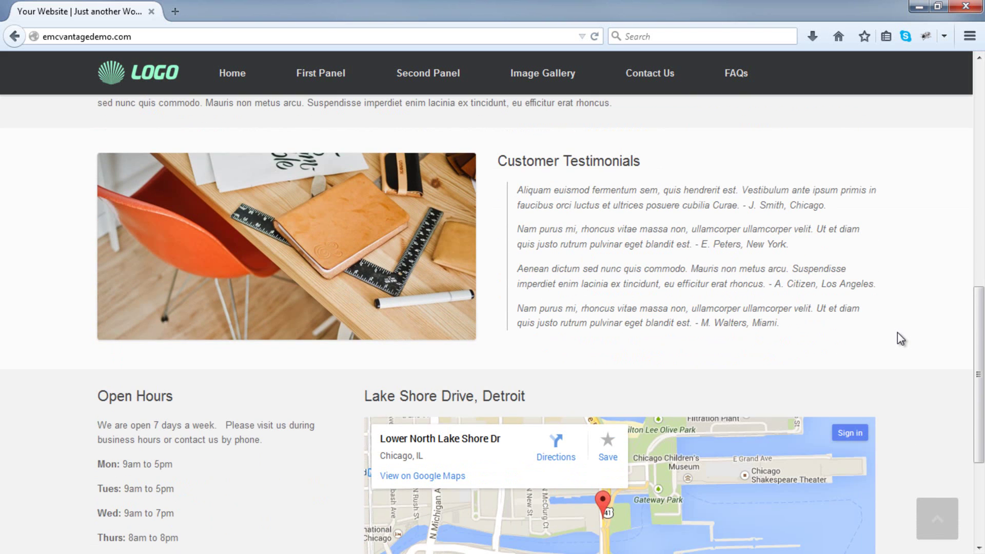
scroll(898, 334, "down", 3)
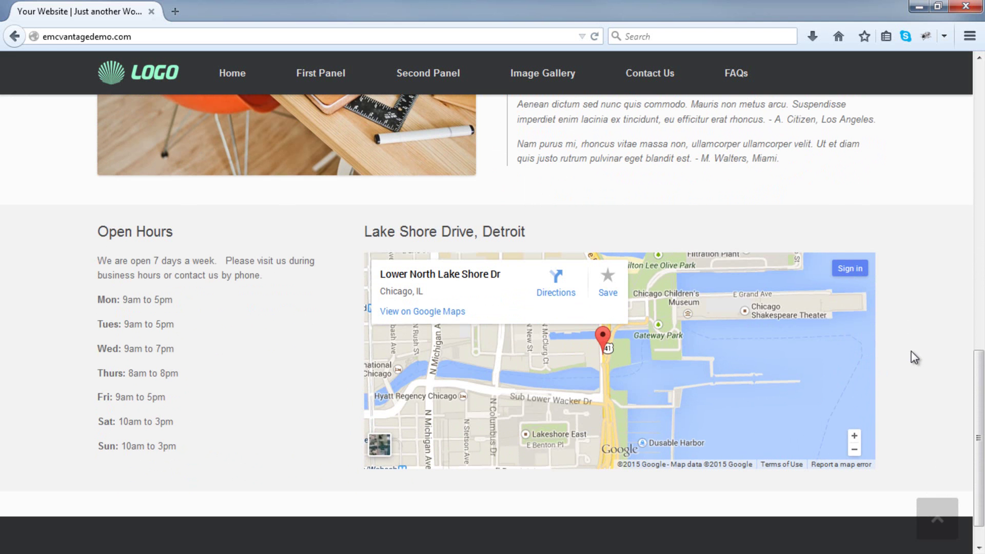
scroll(915, 357, "up", 7)
scroll(911, 352, "up", 5)
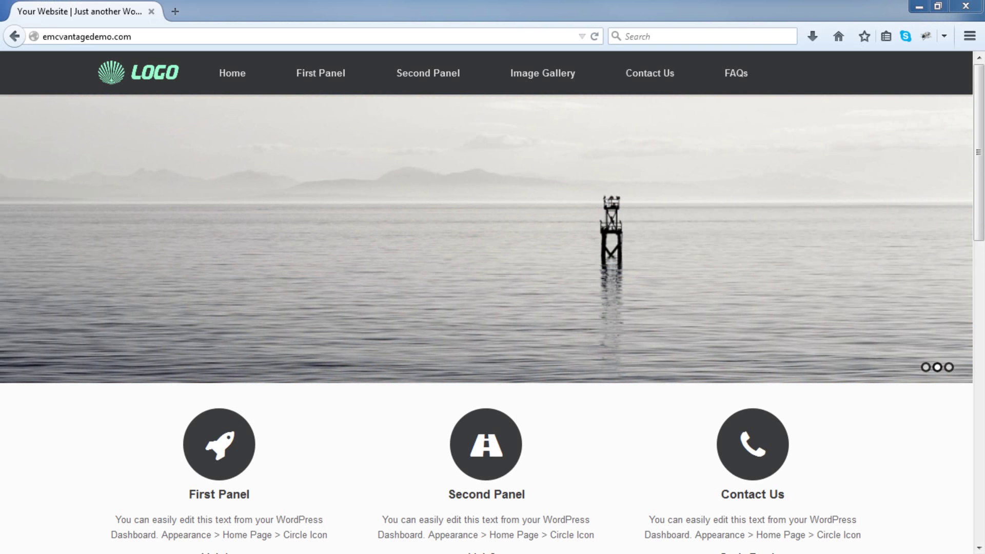
Copy the wp-admin URL from the Word login notes and load it in Firefox's address bar.
left_click_drag(984, 6, 551, 42)
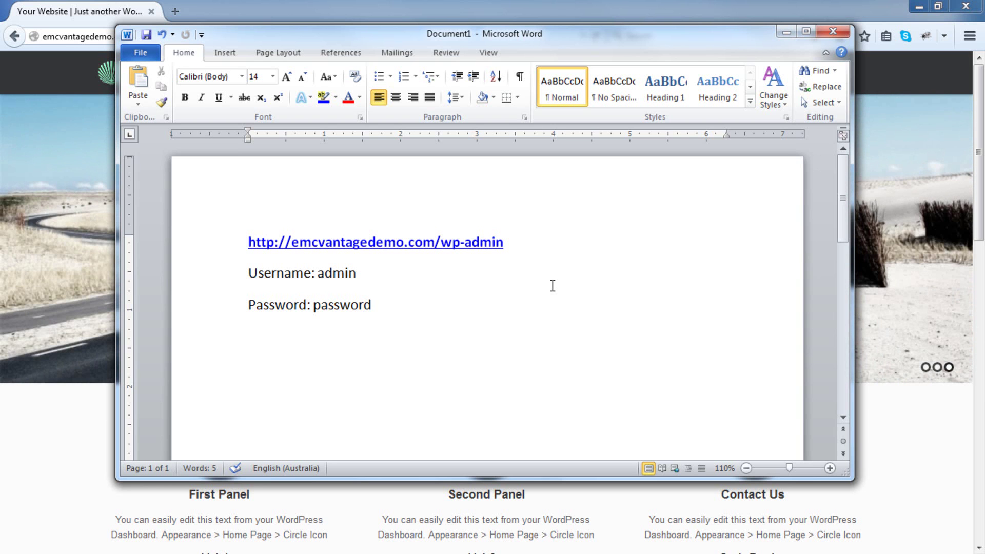
left_click_drag(534, 243, 247, 245)
right_click(266, 243)
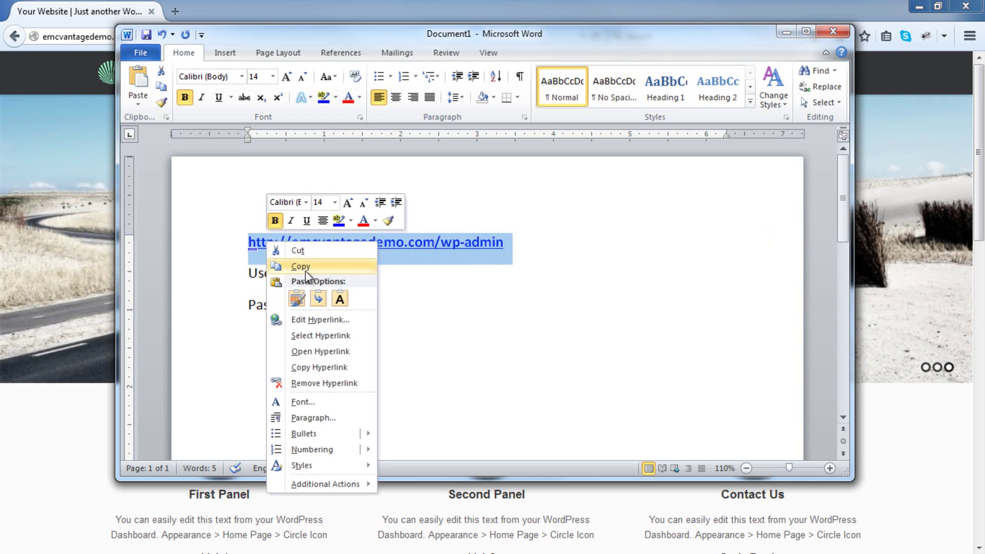
left_click(287, 266)
key("alt+Tab")
left_click(322, 40)
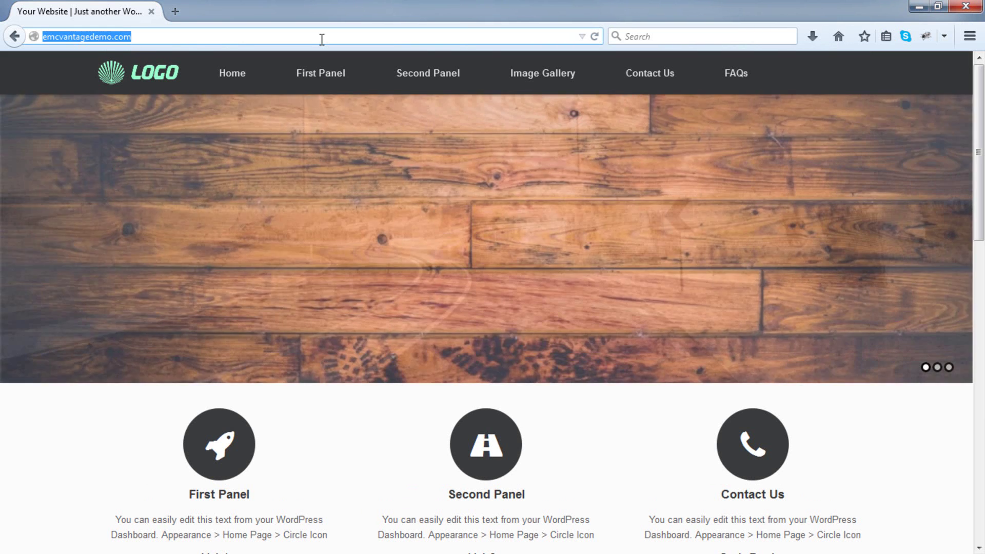
key("ctrl+v")
key("Return")
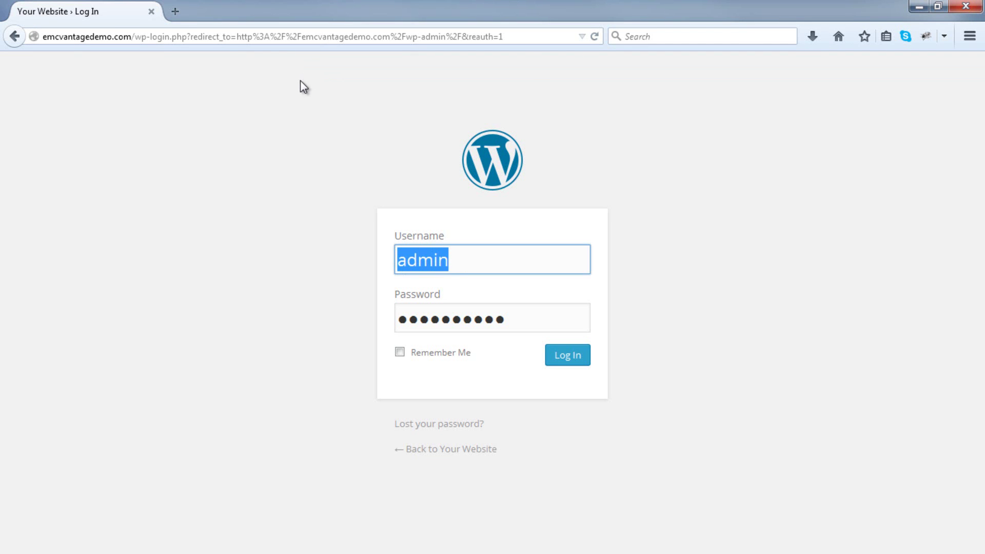
Log in as admin with the password from the notes, then dismiss Firefox's password prompt.
key("alt+Tab")
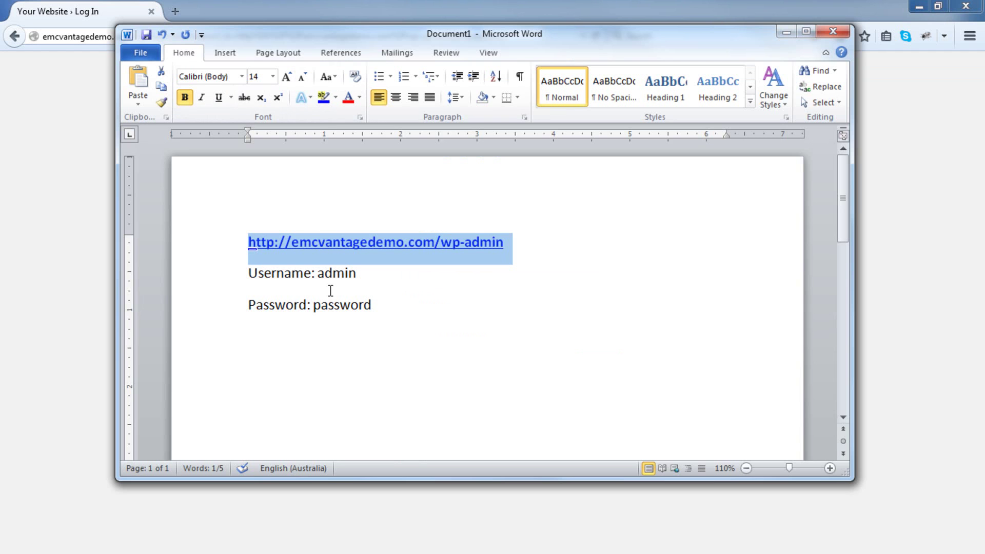
key("alt+Tab")
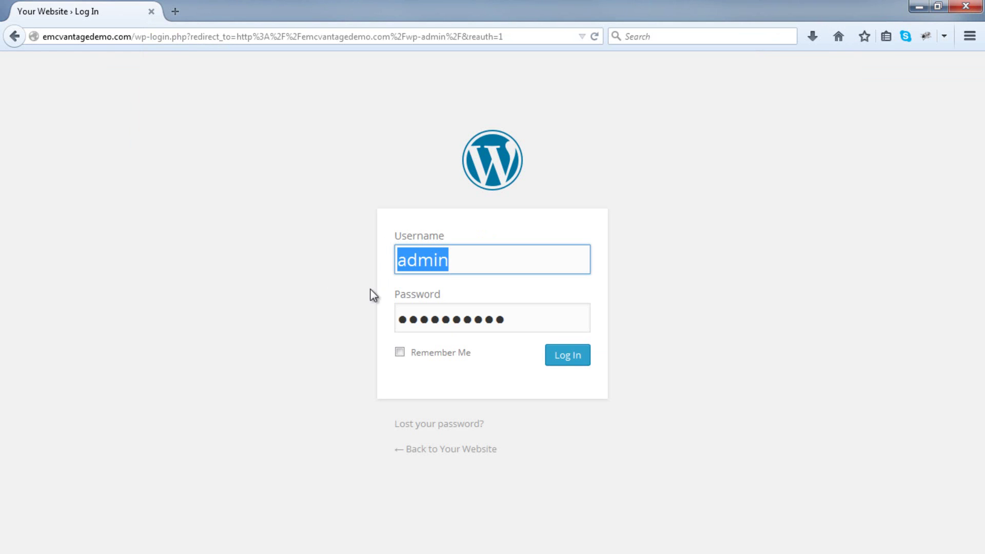
type("admin")
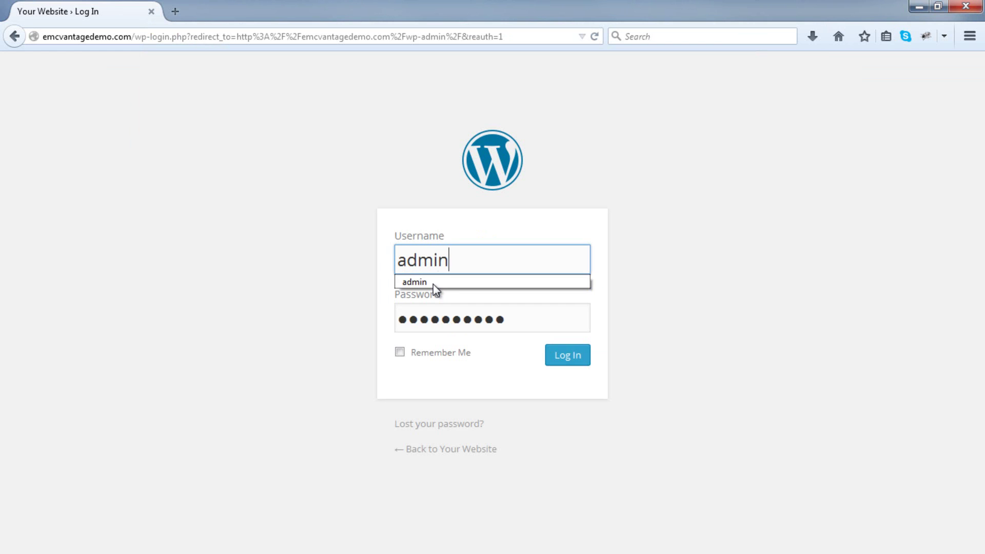
key("Tab")
type("*****")
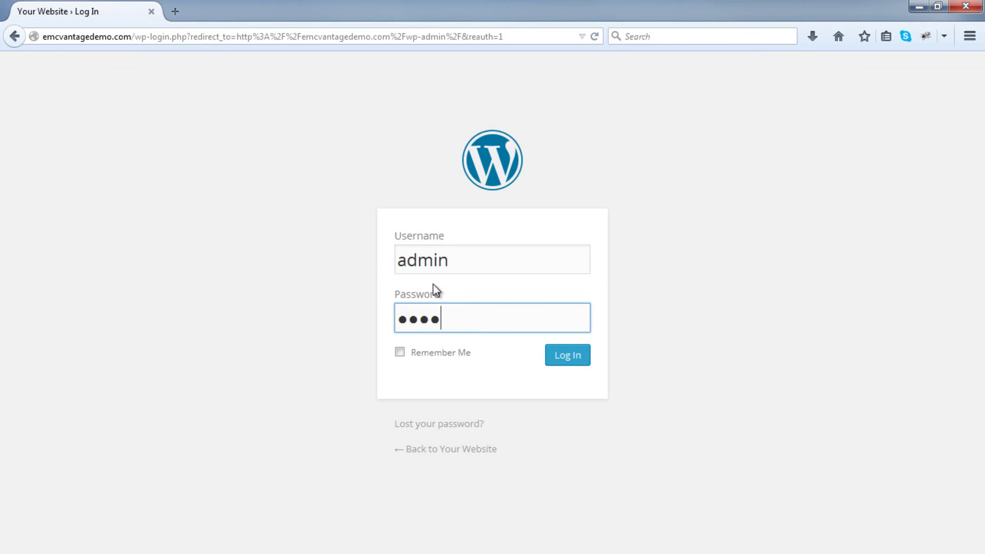
type("***")
key("Return")
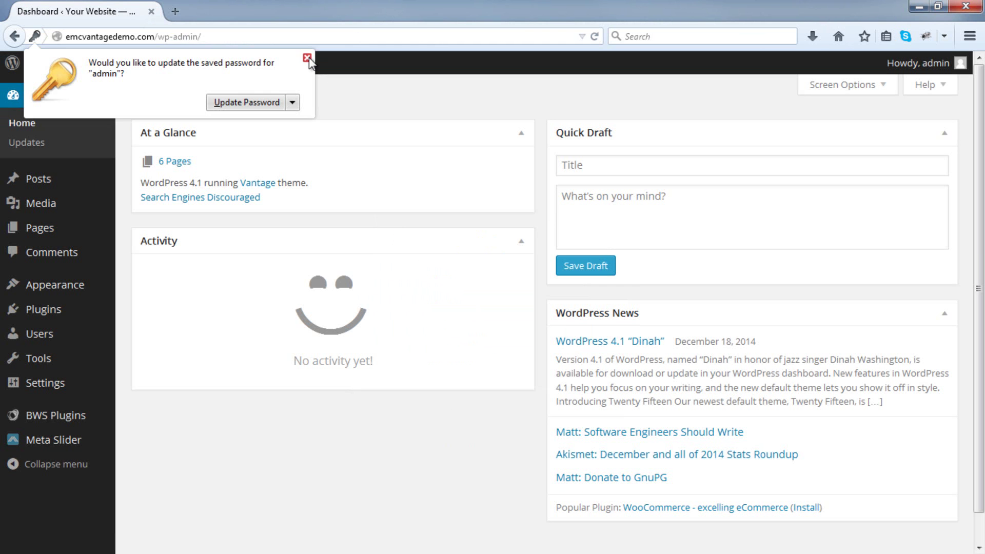
left_click(308, 58)
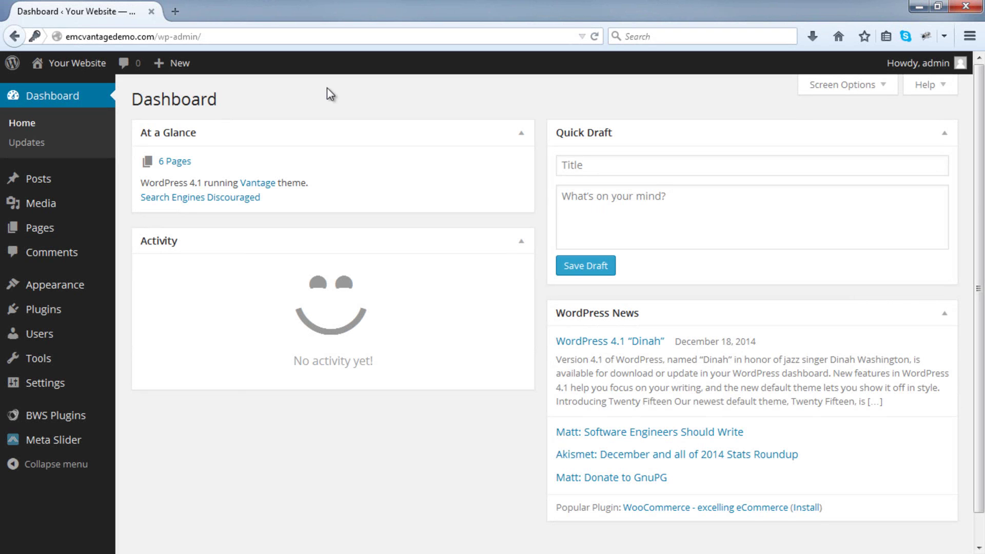
Open the admin user from Users > All Users, enter a new password twice, and update the profile.
mouse_move(62, 337)
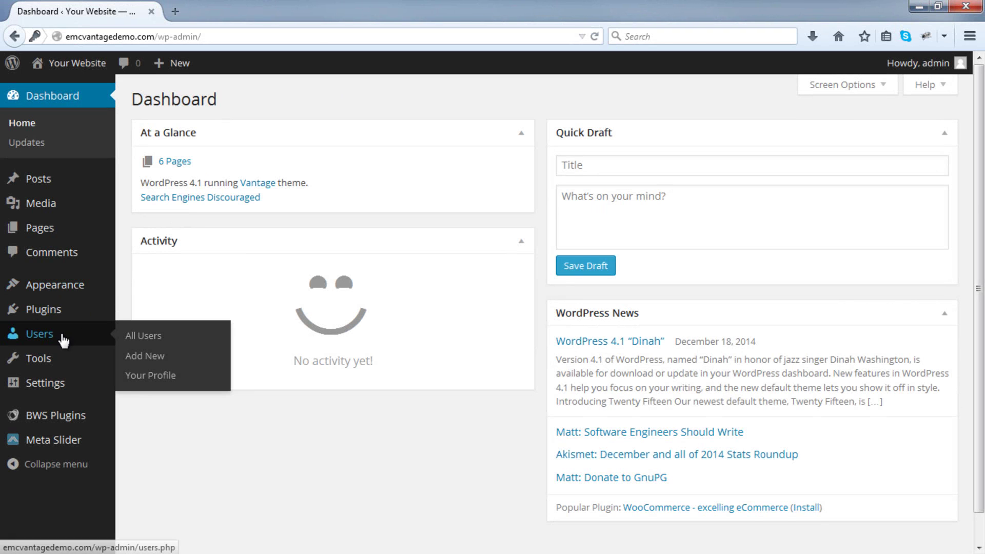
left_click(180, 340)
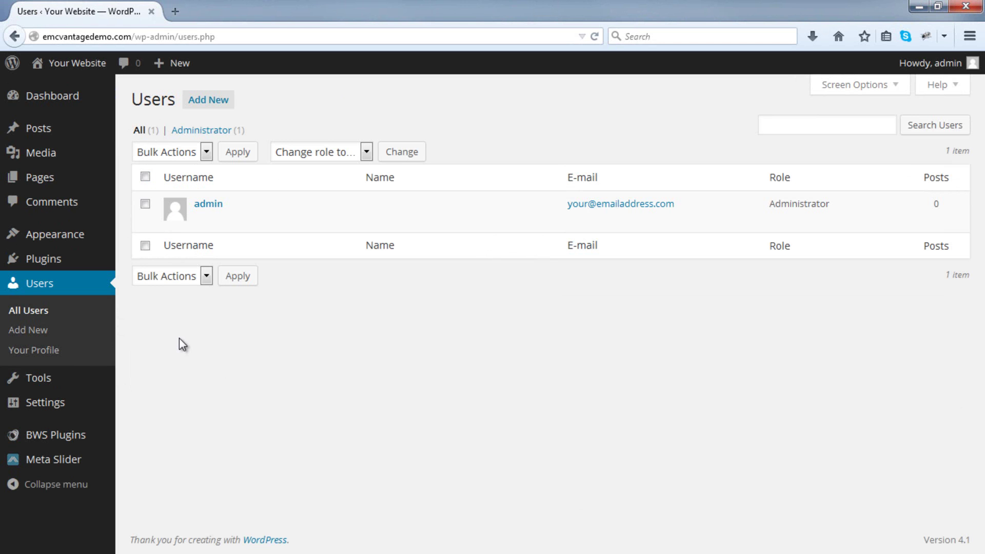
left_click(211, 208)
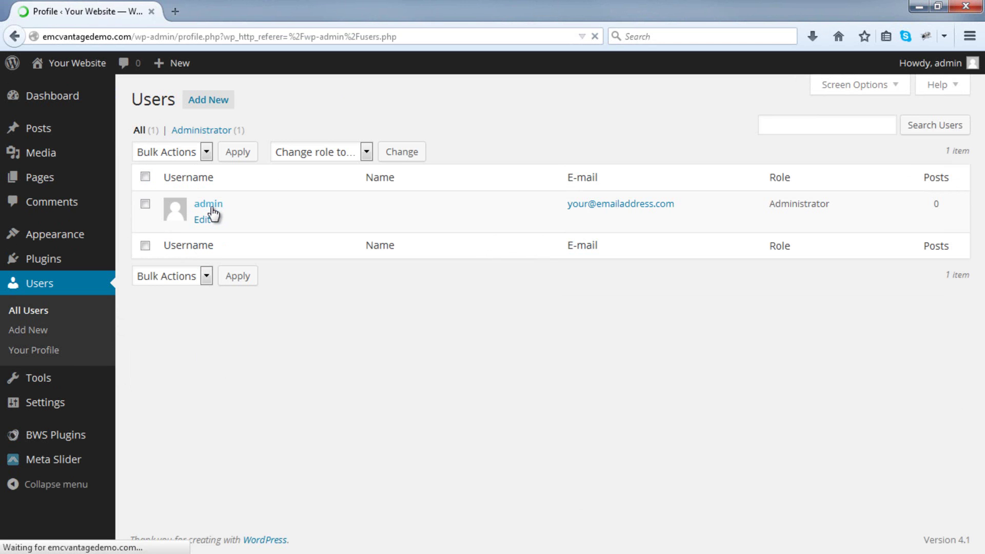
scroll(211, 208, "down", 10)
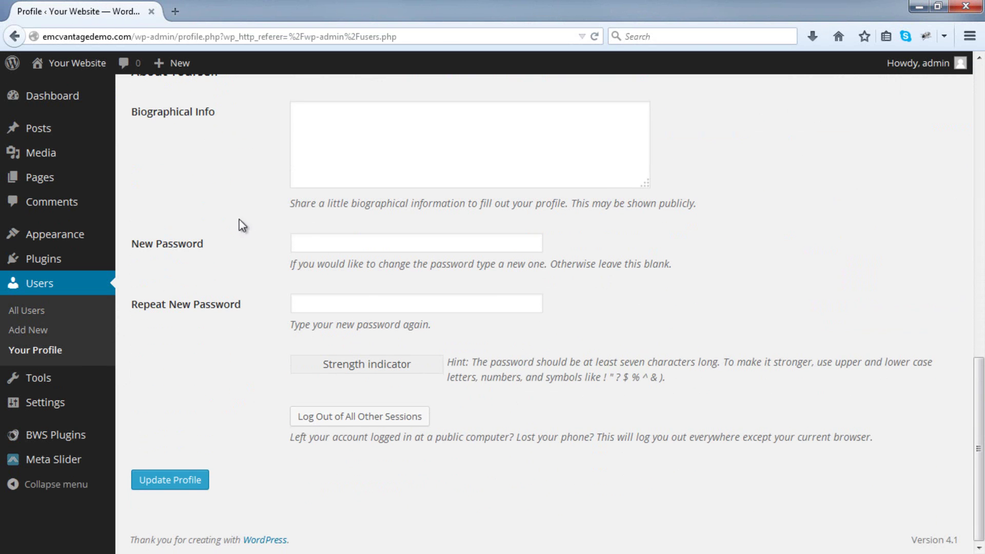
left_click(311, 238)
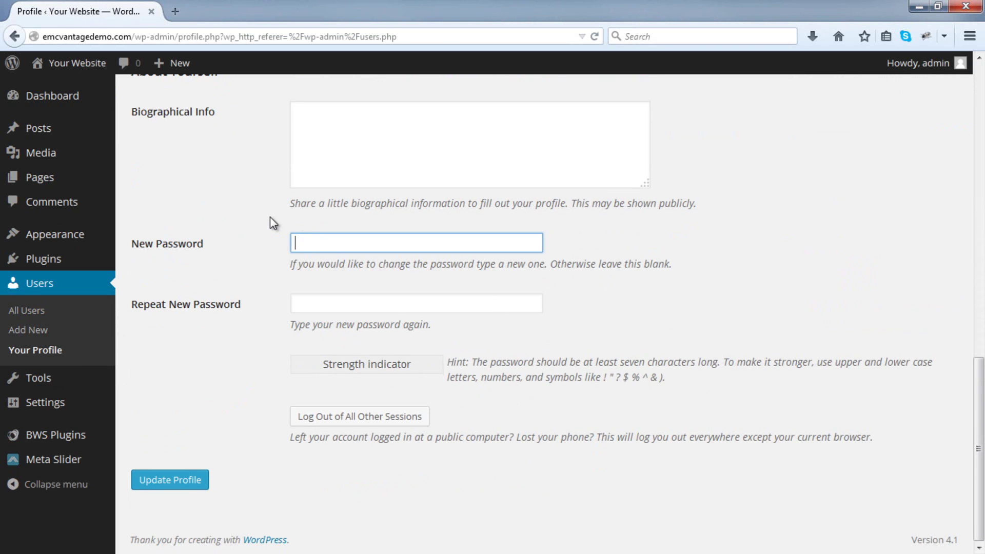
type("********")
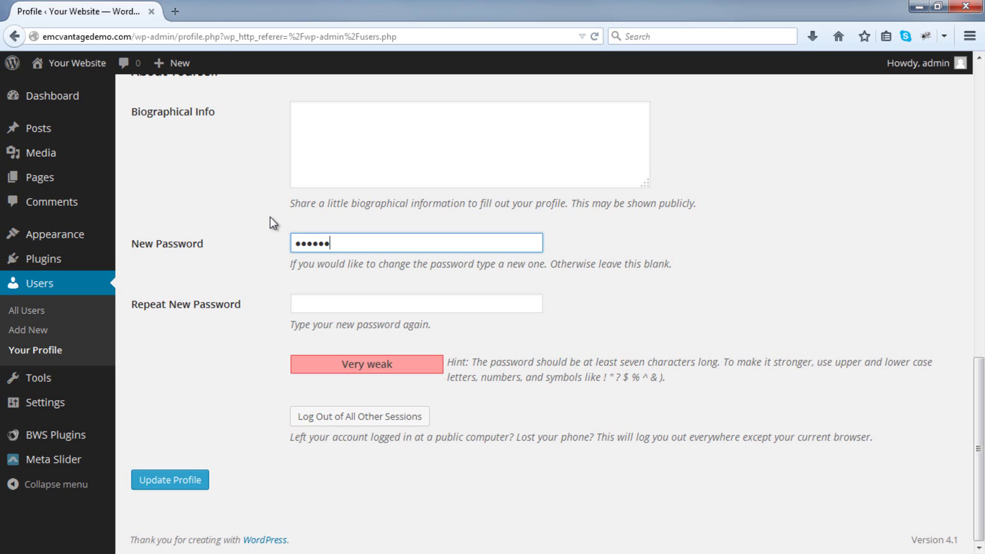
key("Tab")
type("********")
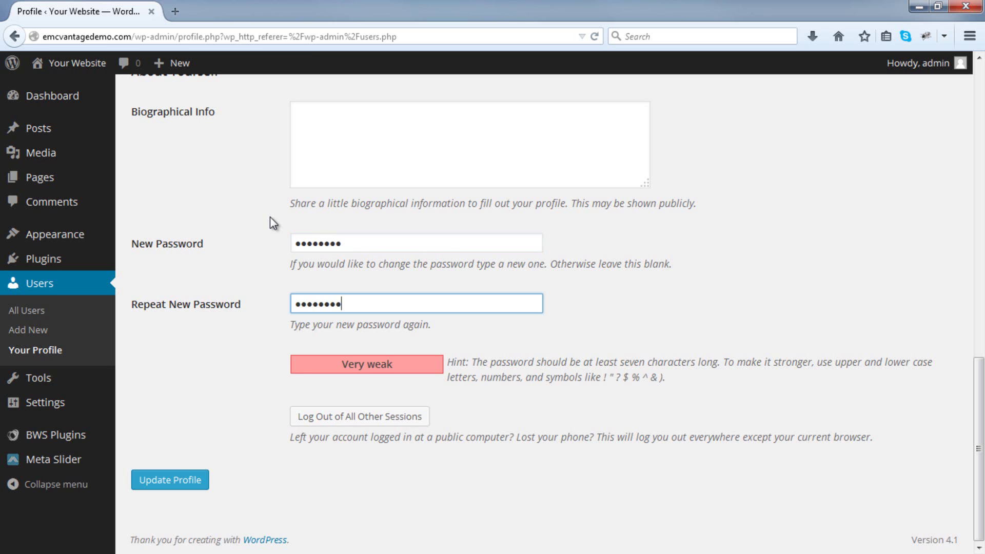
left_click(177, 485)
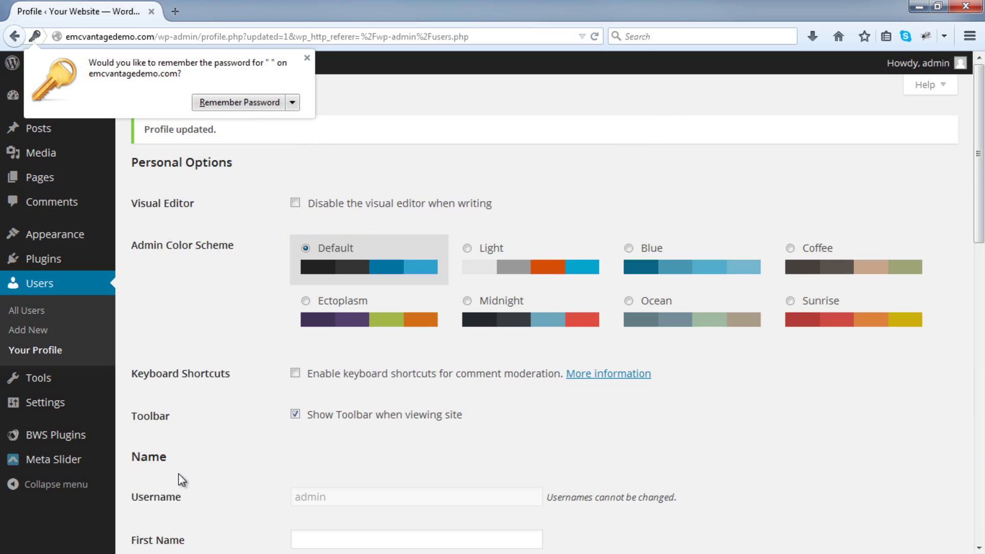
Replace the admin profile's placeholder e-mail with the owner's real e-mail address and update the profile.
left_click(231, 432)
scroll(231, 432, "down", 5)
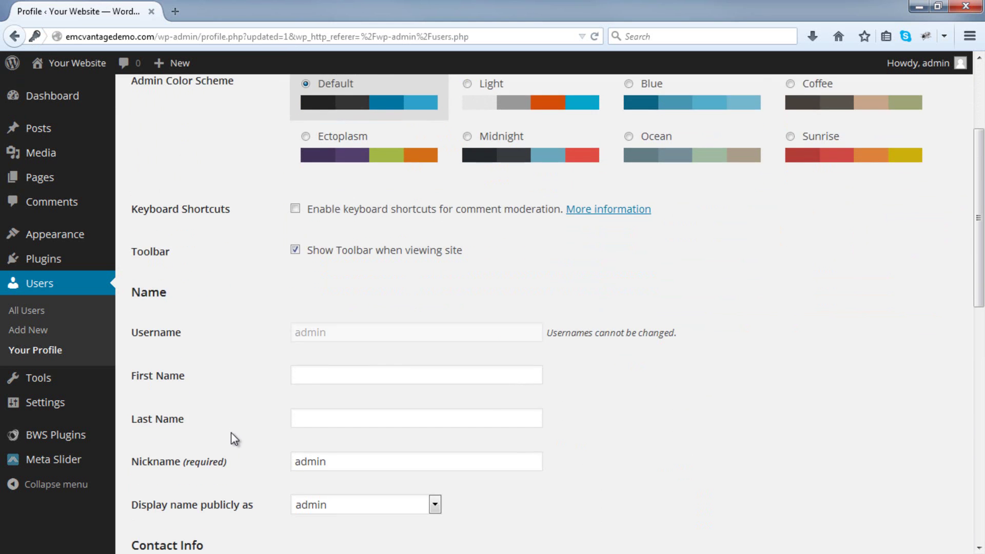
scroll(231, 432, "down", 2)
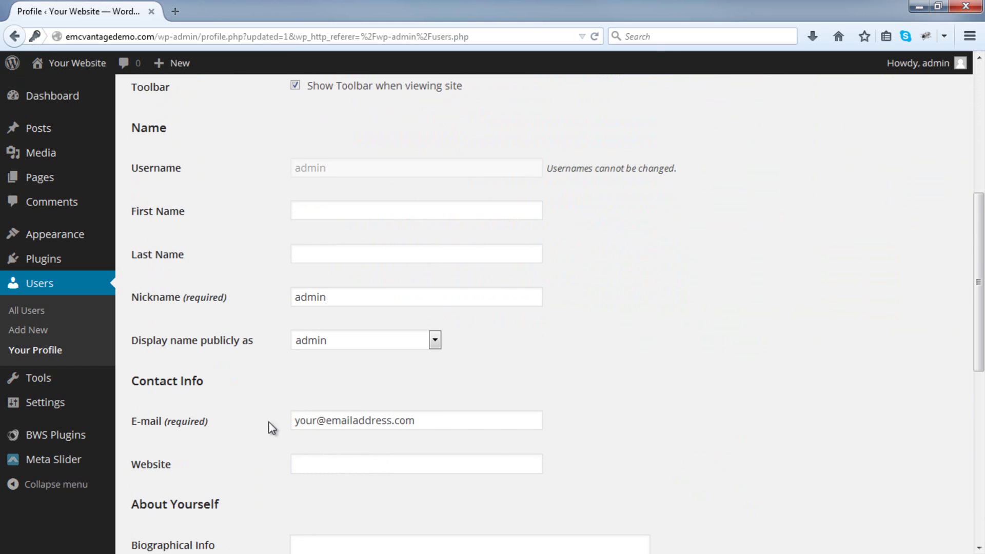
left_click_drag(442, 420, 274, 422)
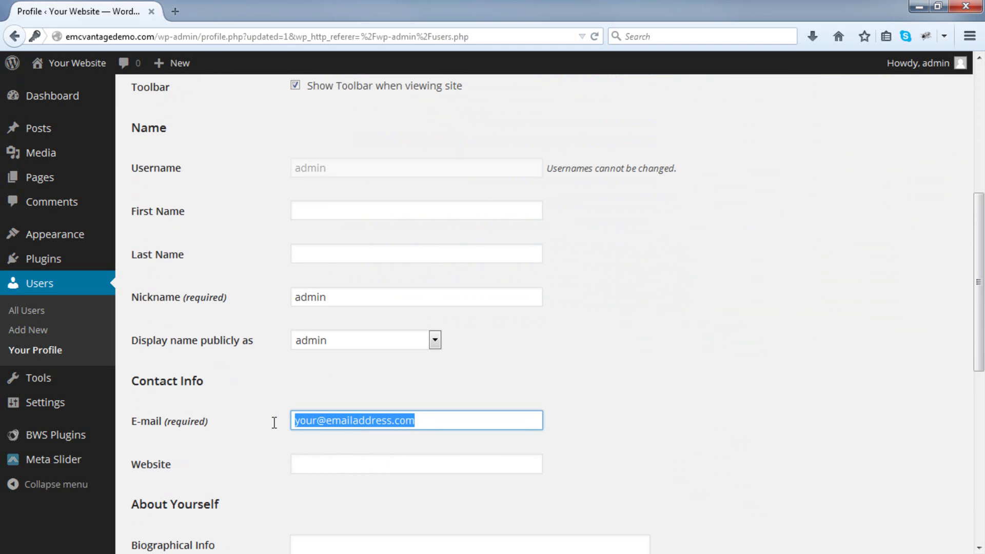
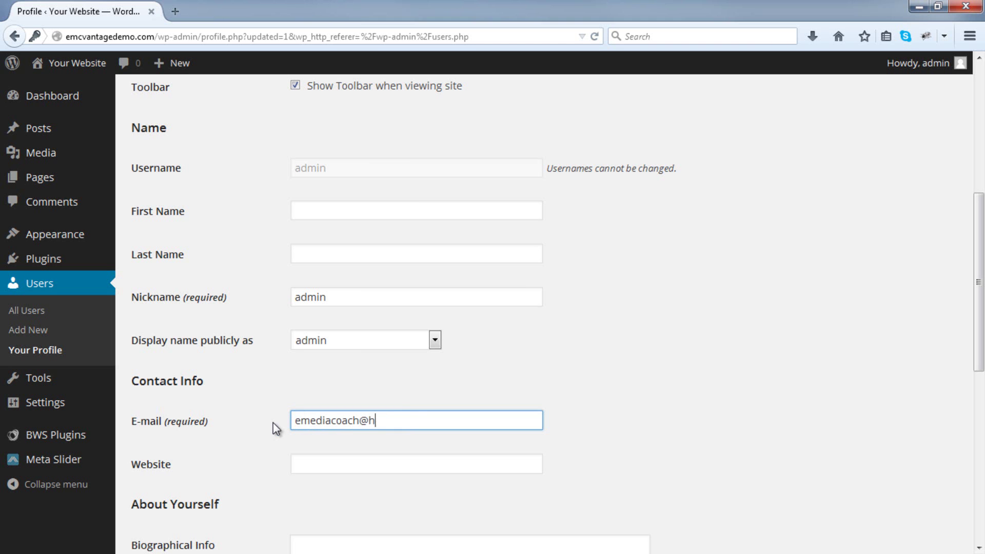
scroll(273, 422, "down", 7)
left_click(190, 479)
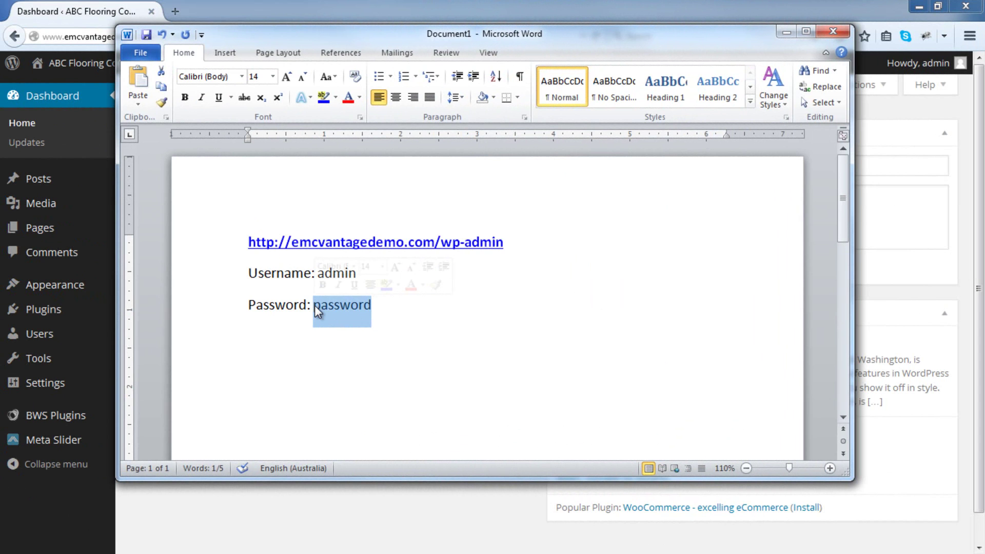
left_click(403, 317)
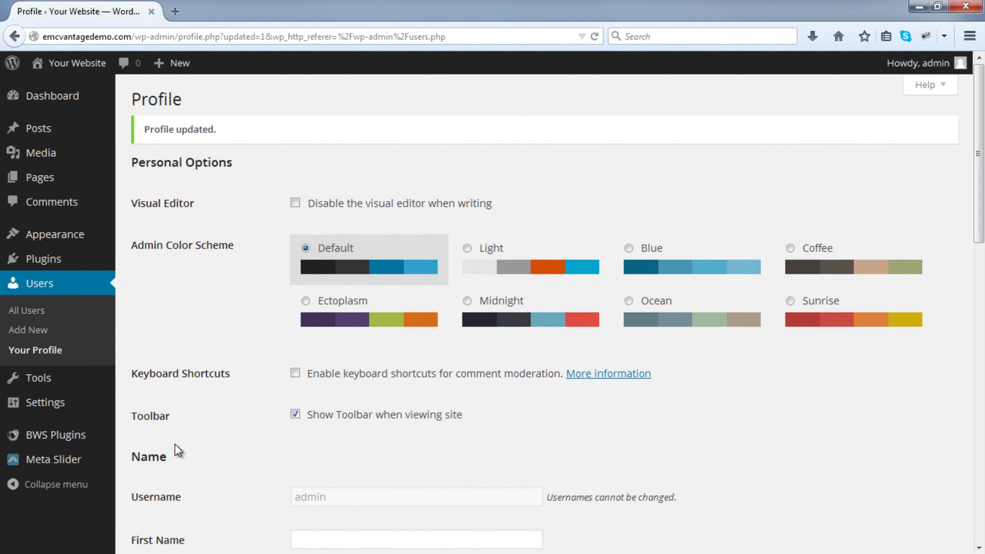
In Settings > General, set the Site Title to 'ABC Flooring Company' and clear the default tagline.
mouse_move(79, 406)
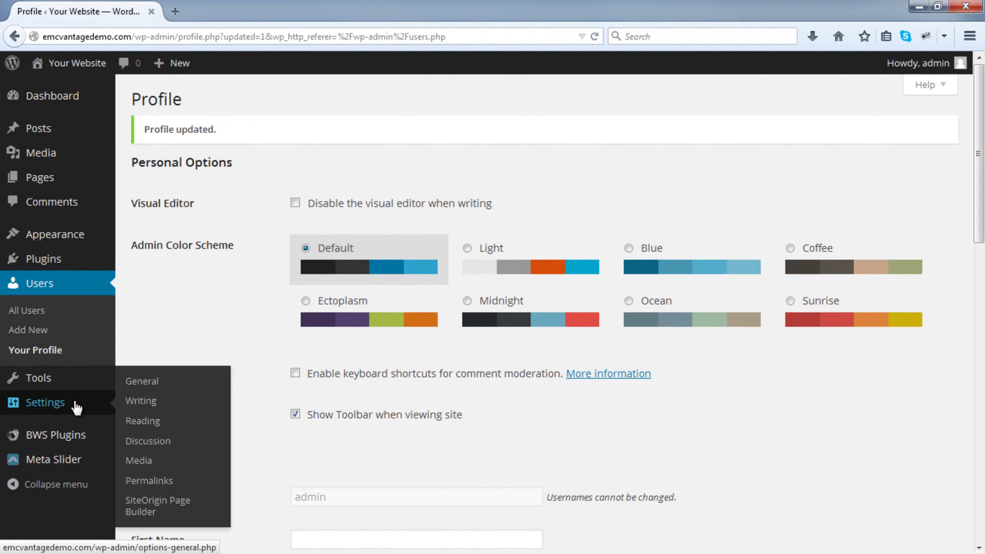
left_click(151, 389)
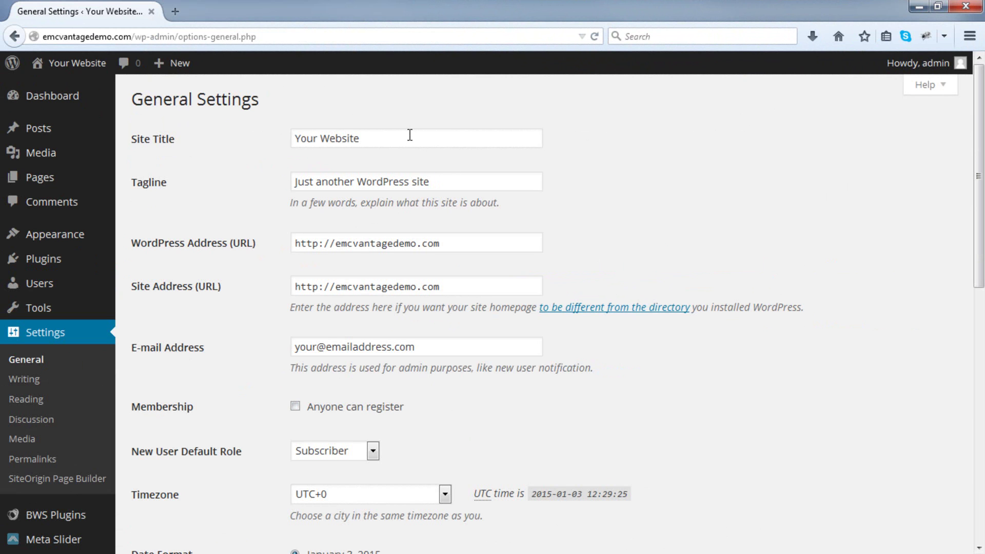
left_click_drag(410, 135, 243, 135)
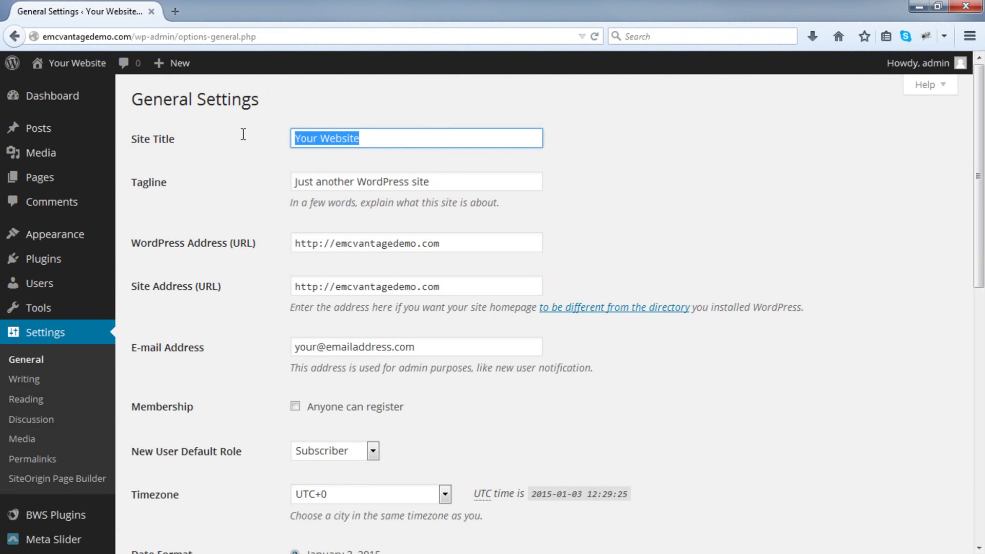
type("Floori")
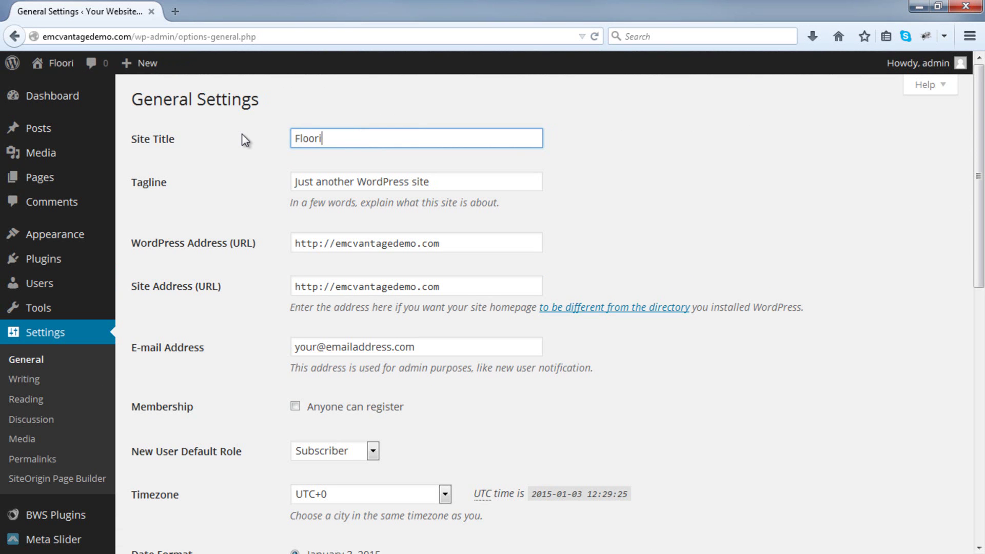
type("ng Company")
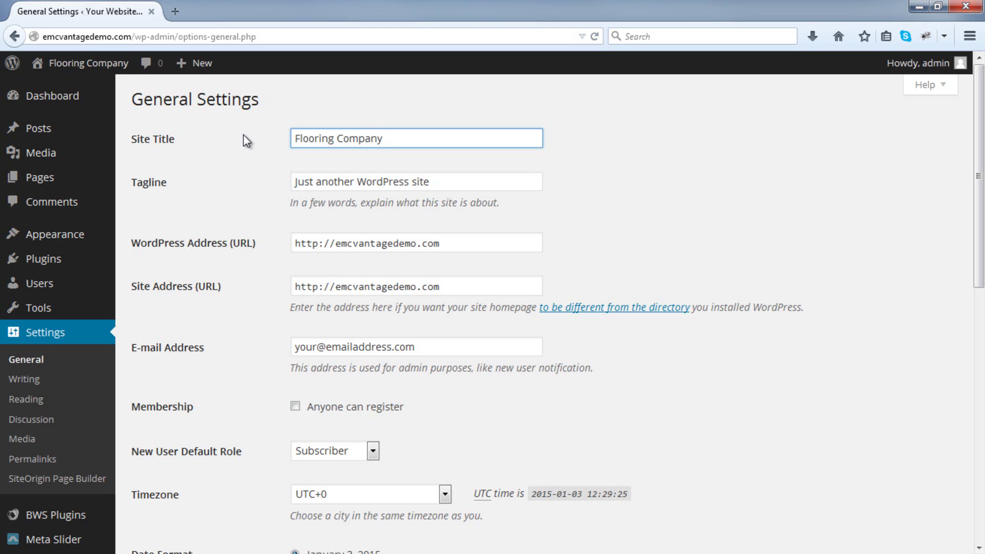
key("Home")
type("ABC")
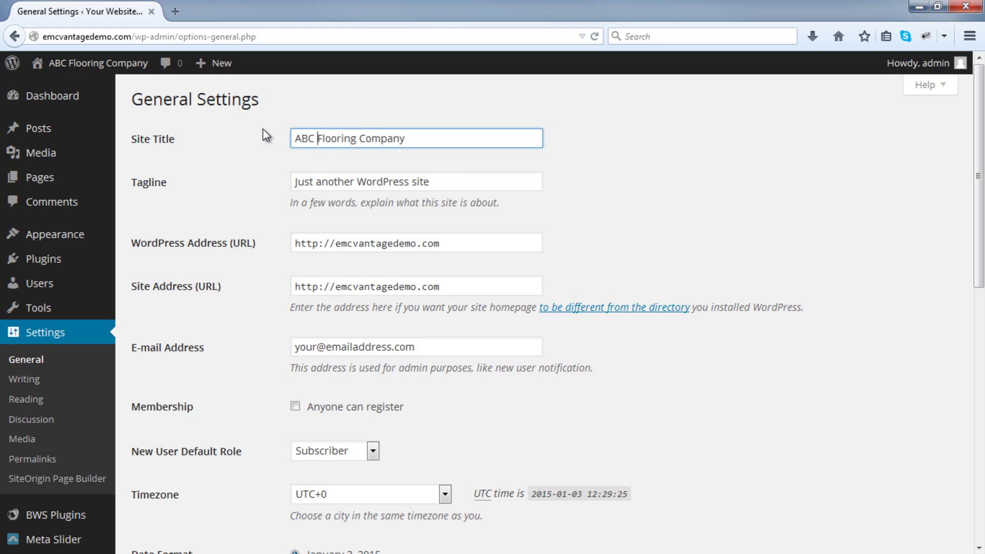
left_click(450, 178)
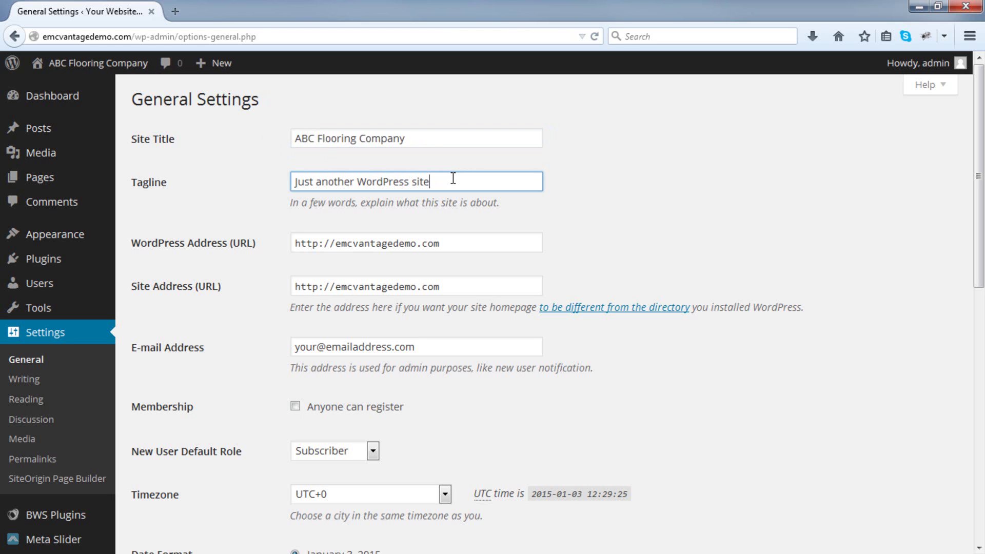
left_click_drag(451, 178, 263, 182)
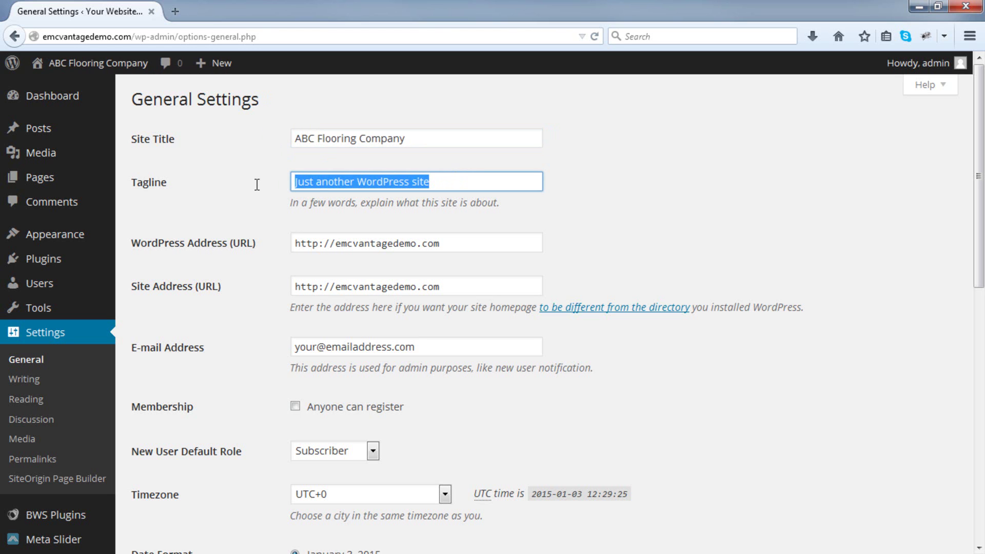
key("BackSpace")
Replace the placeholder admin e-mail with the owner's address and save the general settings.
scroll(273, 209, "down", 3)
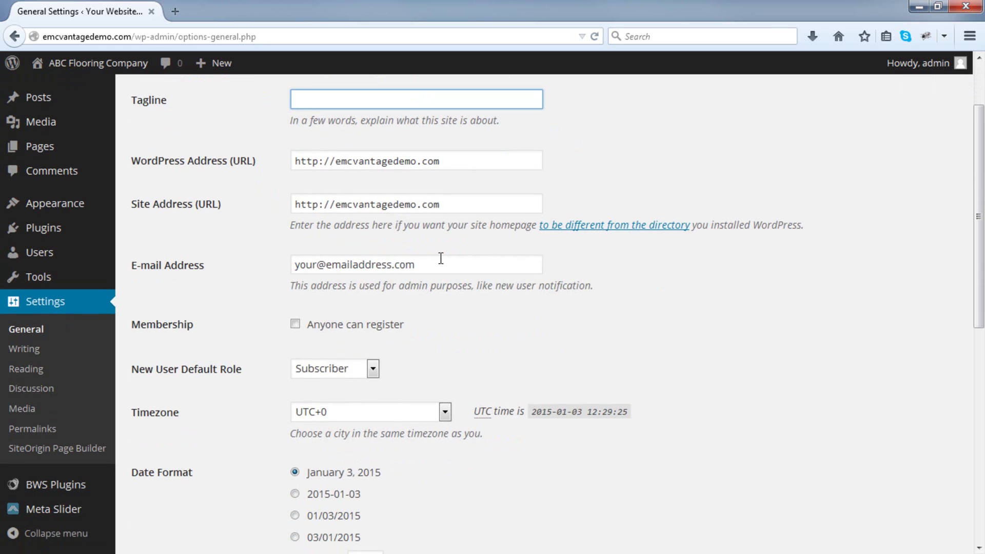
left_click_drag(441, 262, 255, 268)
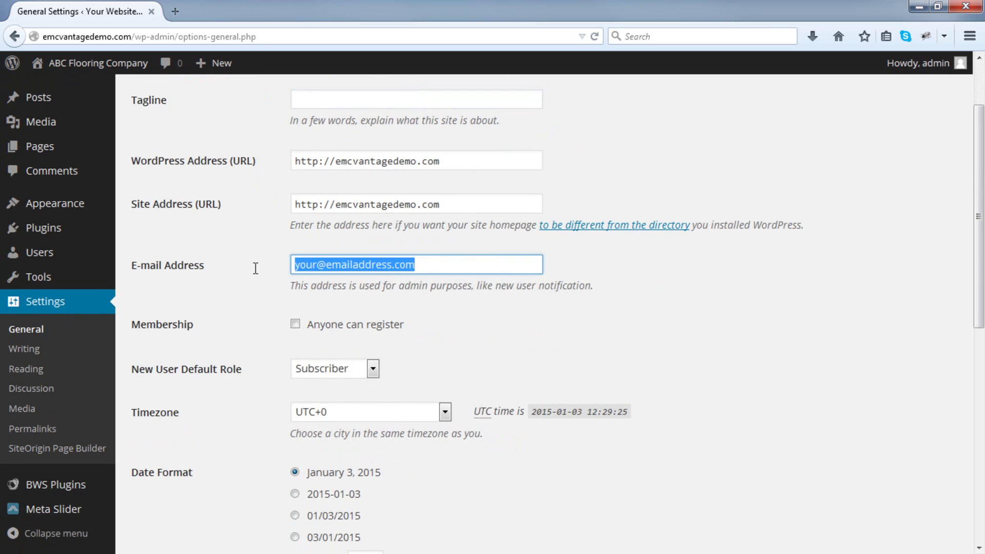
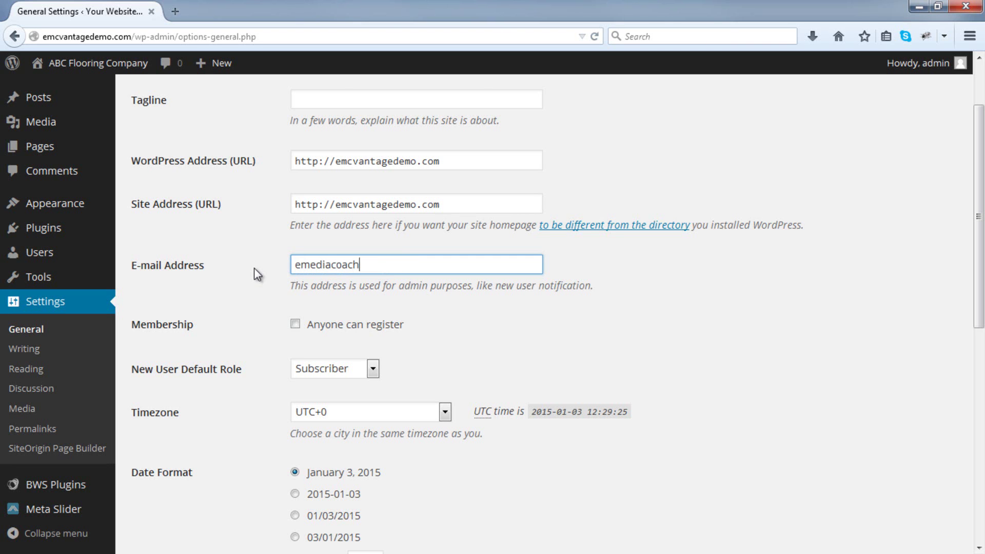
scroll(255, 278, "down", 8)
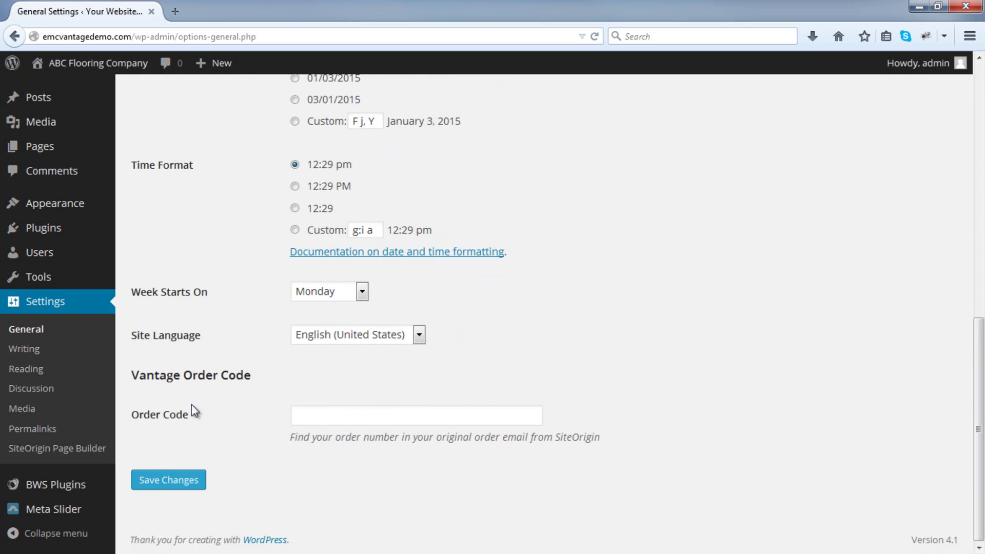
left_click(159, 481)
left_click(159, 481)
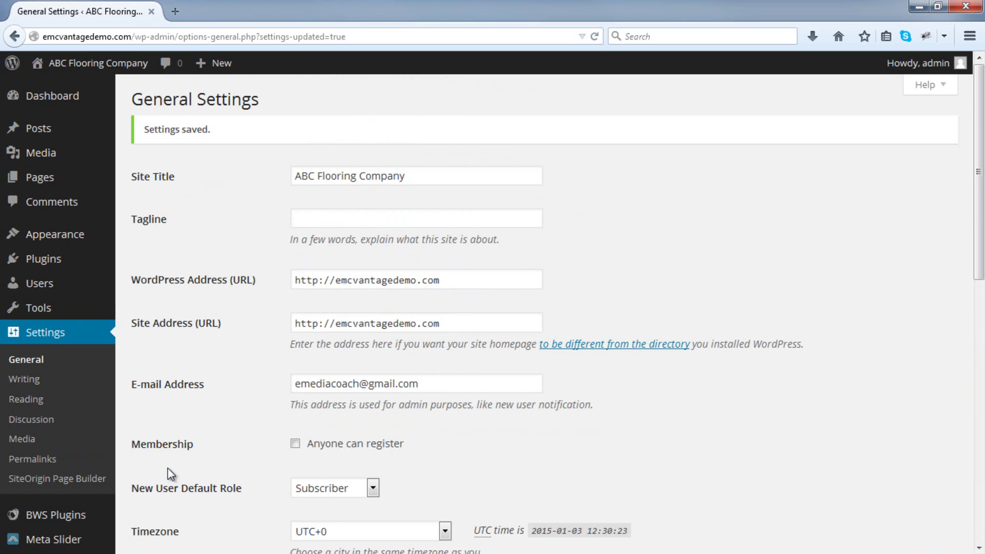
left_click(334, 281)
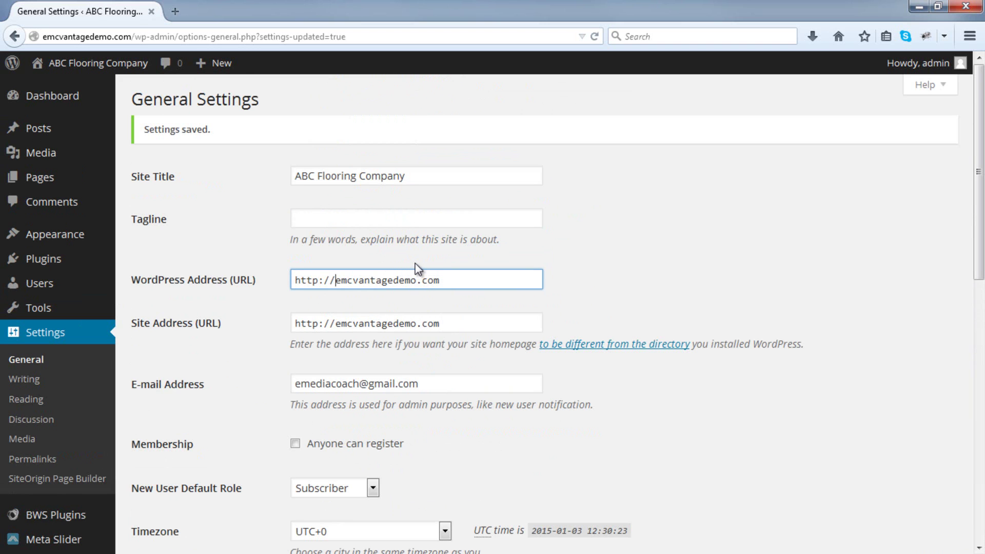
type("www.")
left_click(337, 324)
type("www.")
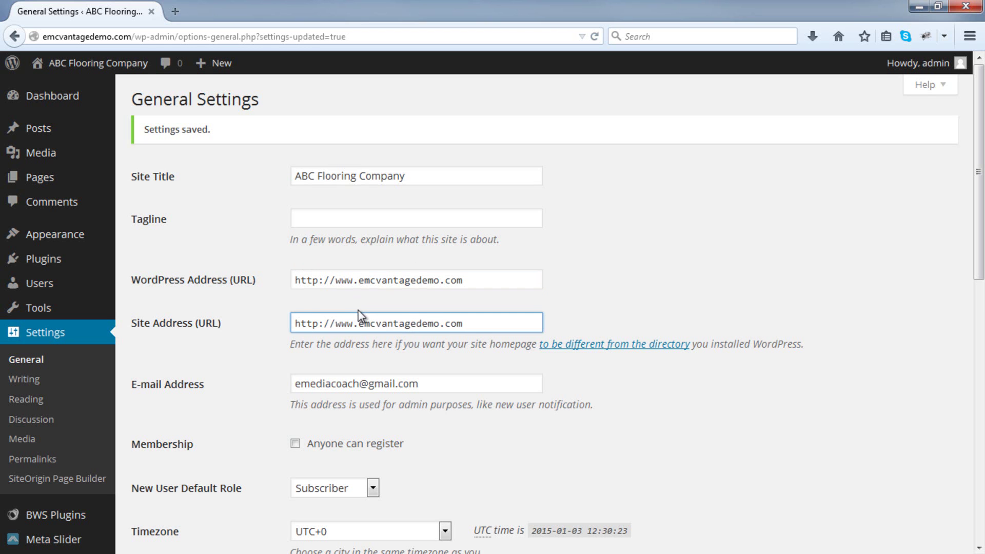
scroll(604, 344, "down", 10)
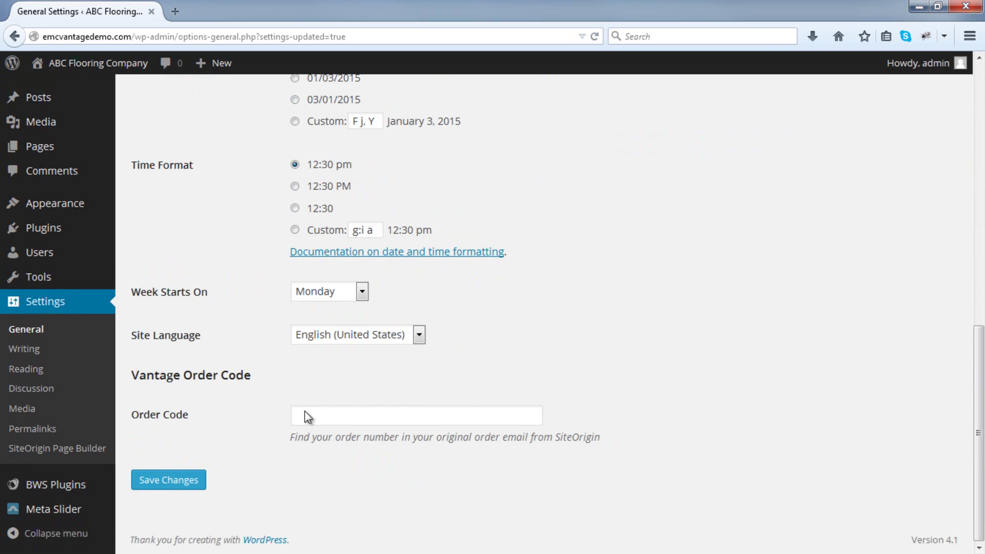
left_click(172, 478)
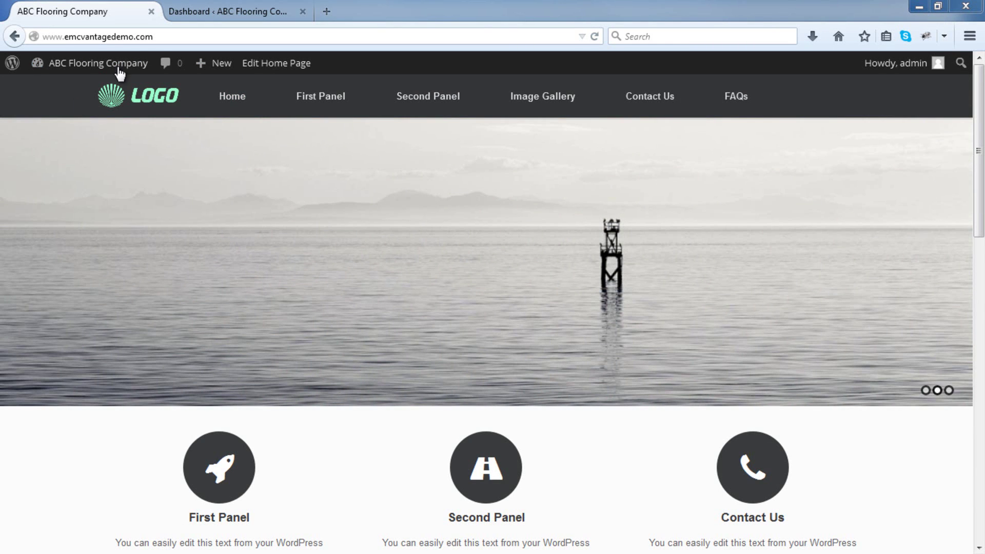
From the Dashboard, open Appearance > Theme Settings and launch Choose Image on the Logo tab.
left_click(209, 11)
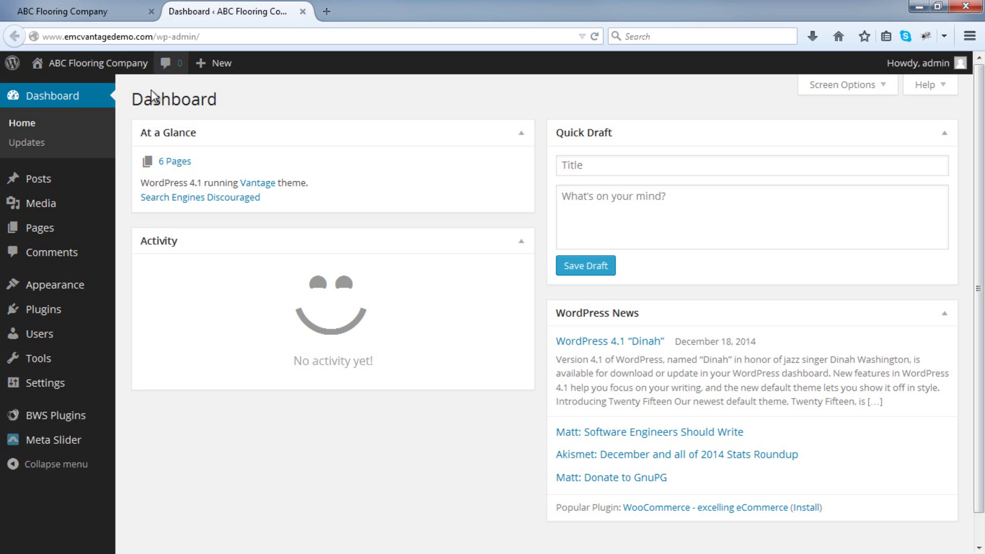
mouse_move(55, 297)
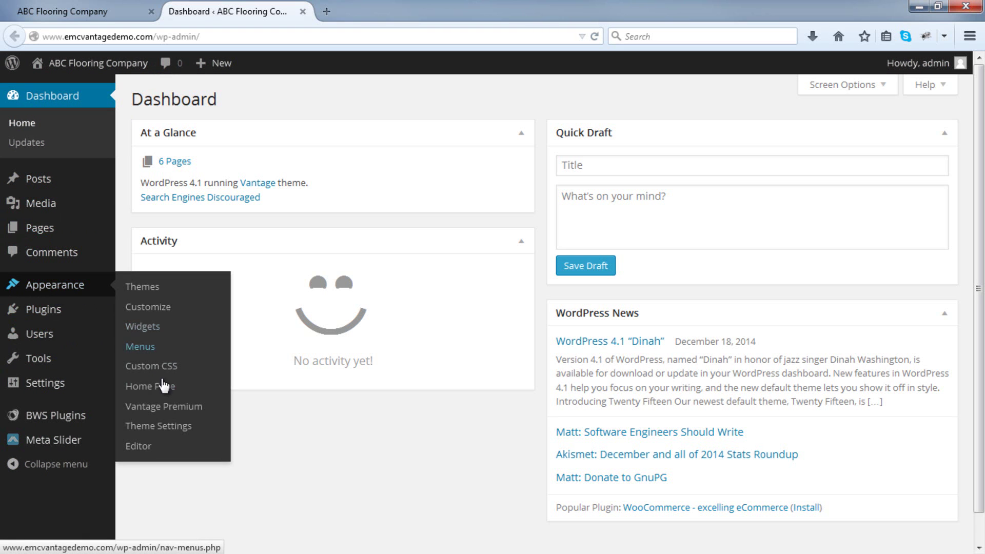
left_click(166, 428)
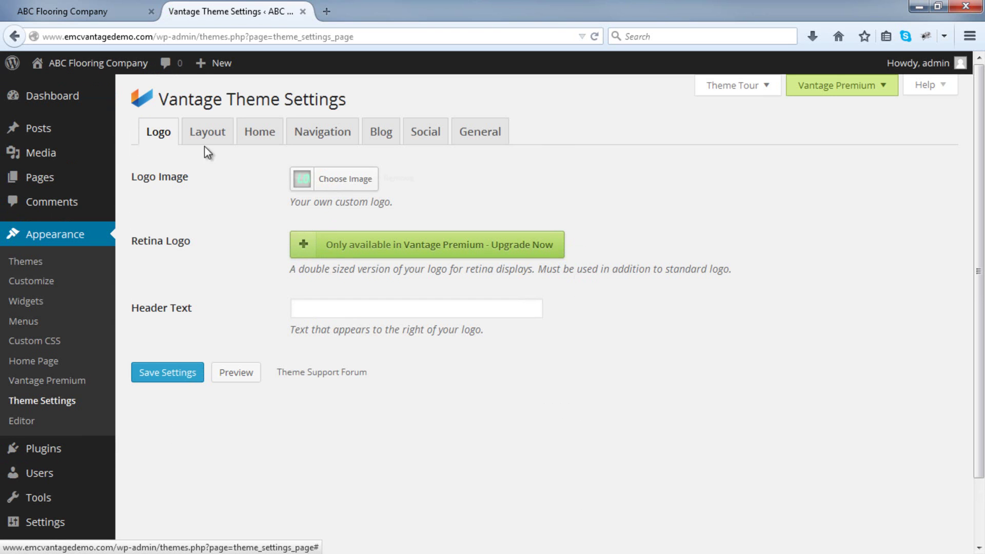
left_click(336, 180)
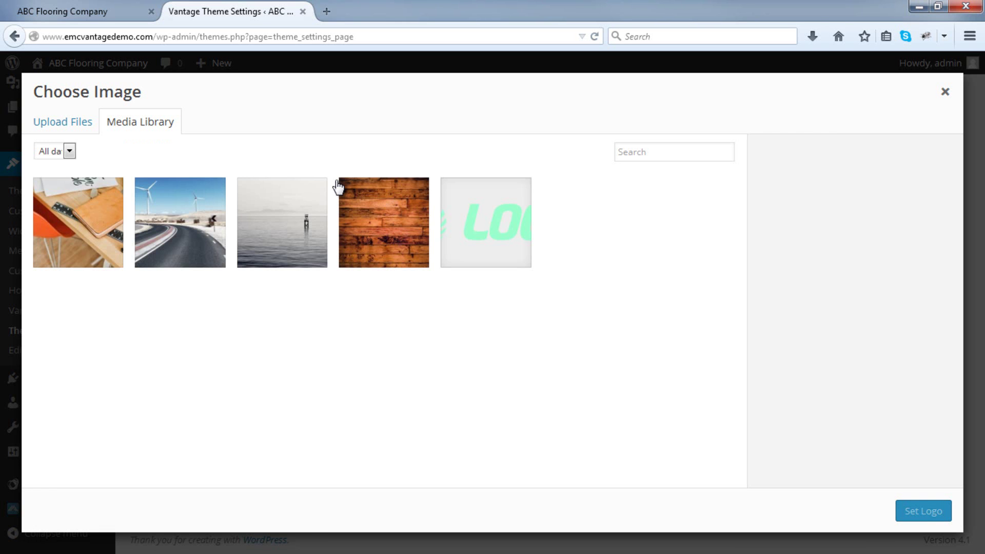
Upload logo.png from the Logos folder and set it as the Vantage logo image.
left_click(64, 131)
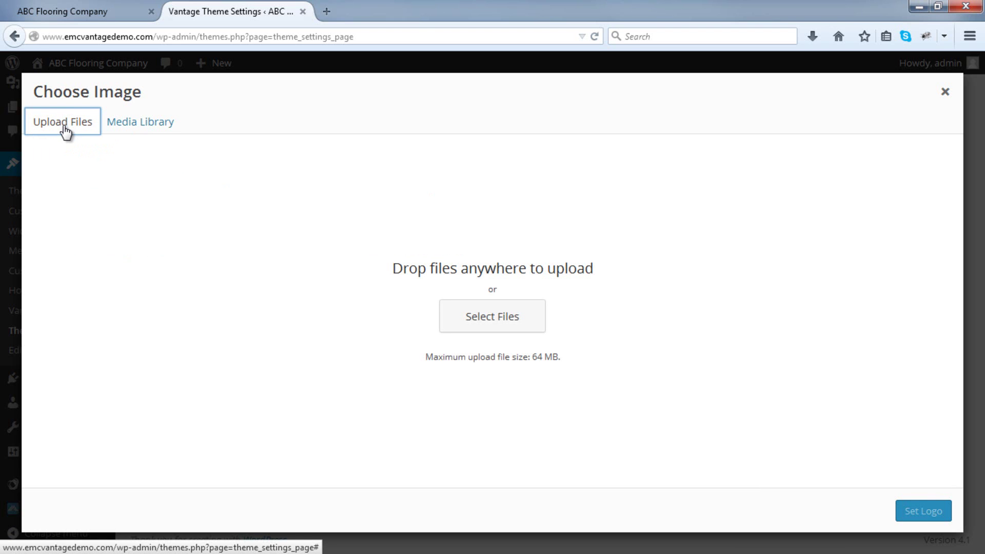
left_click(492, 323)
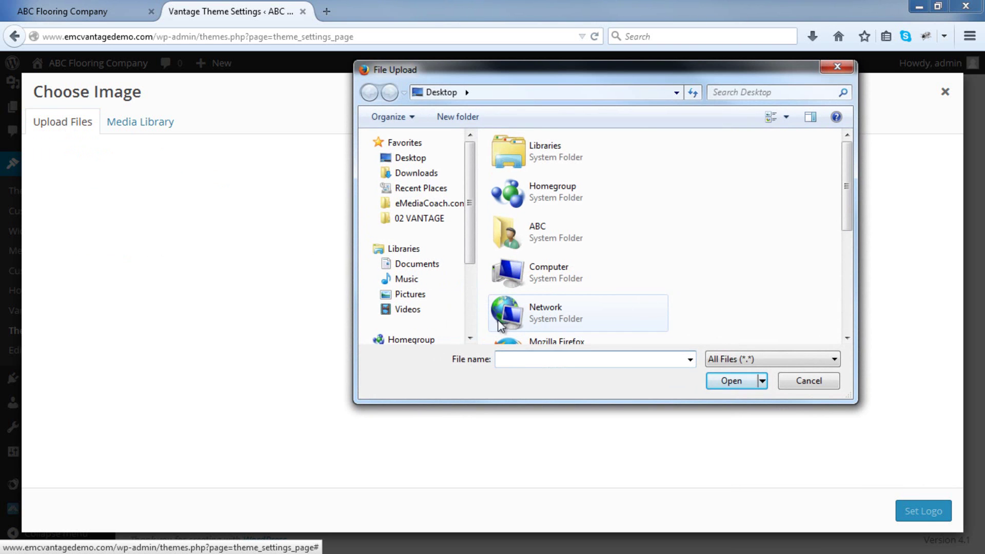
left_click(824, 382)
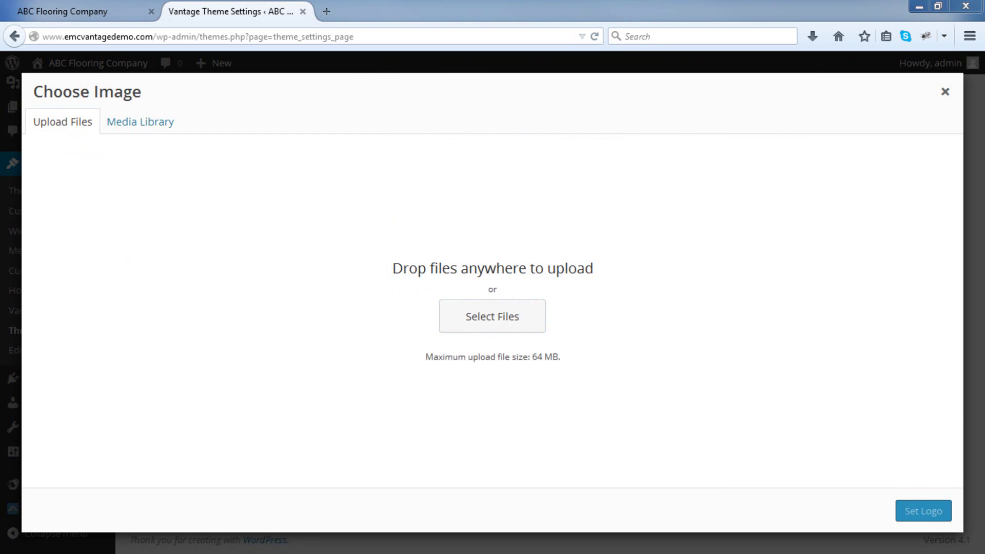
key("alt+Tab")
left_click_drag(806, 8, 633, 54)
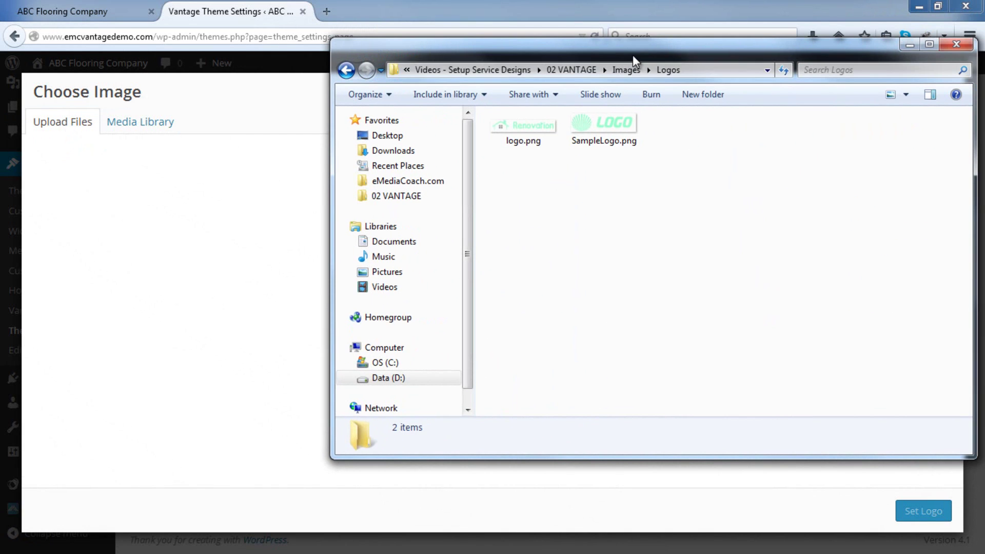
left_click_drag(549, 125, 242, 268)
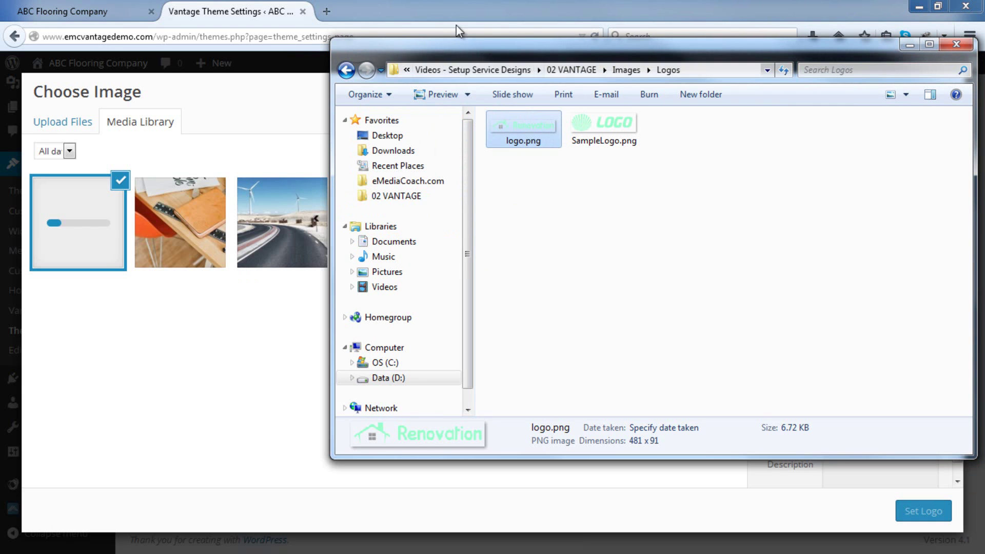
left_click(487, 2)
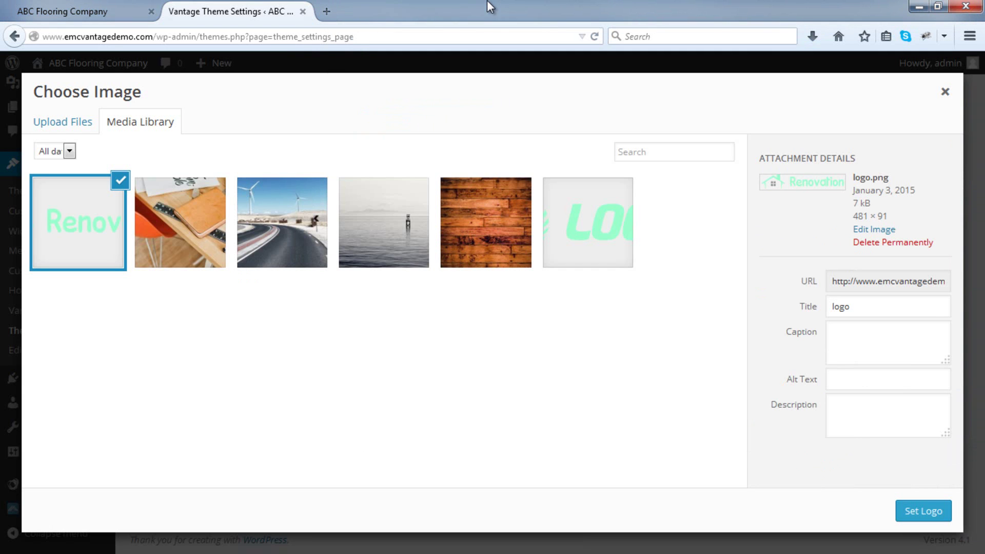
left_click(915, 521)
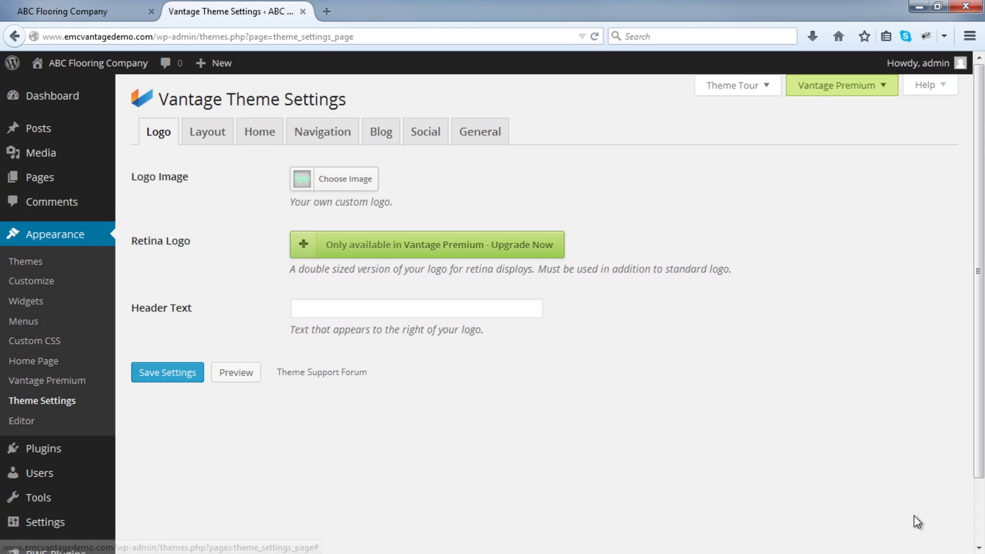
Save the Vantage settings and reload the homepage to confirm the green Renovation logo.
left_click(168, 377)
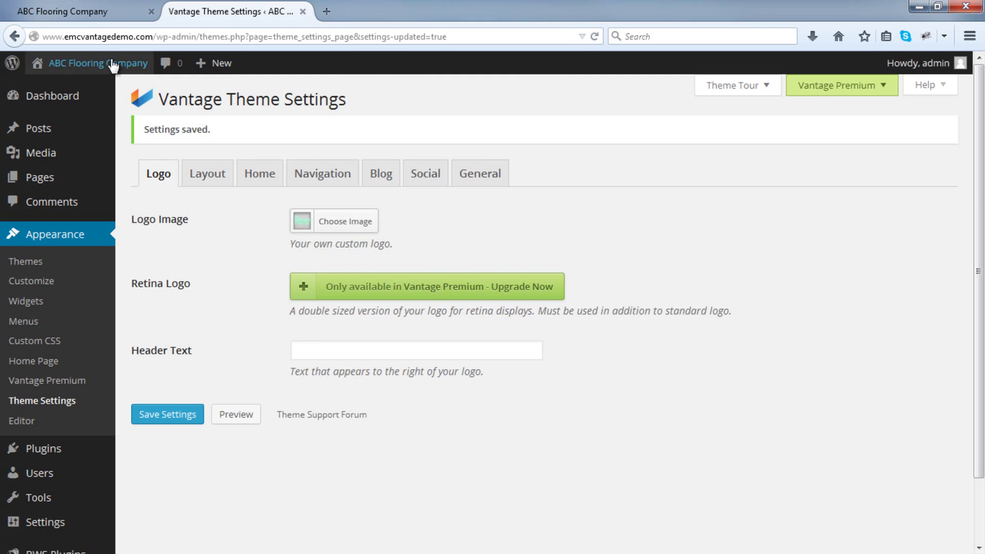
left_click(93, 6)
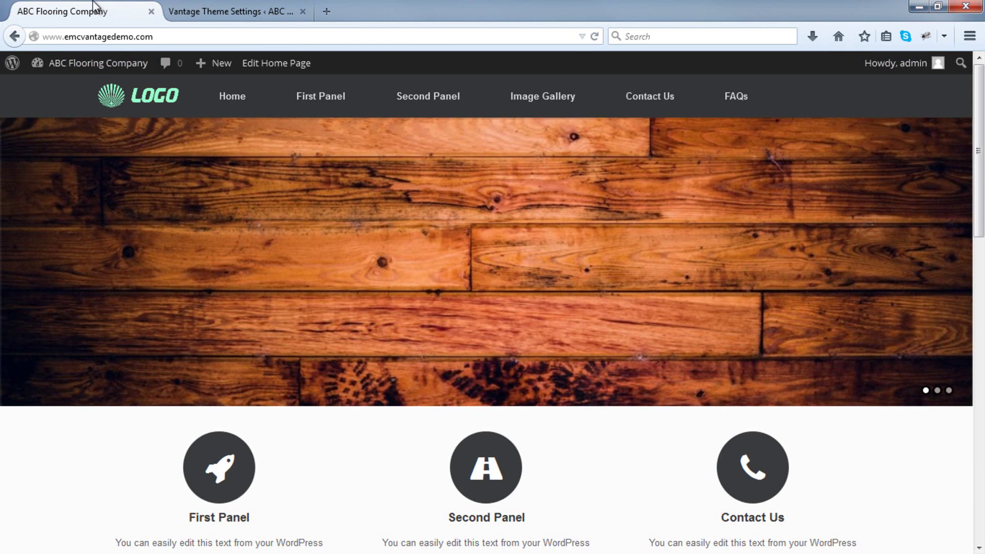
left_click(591, 40)
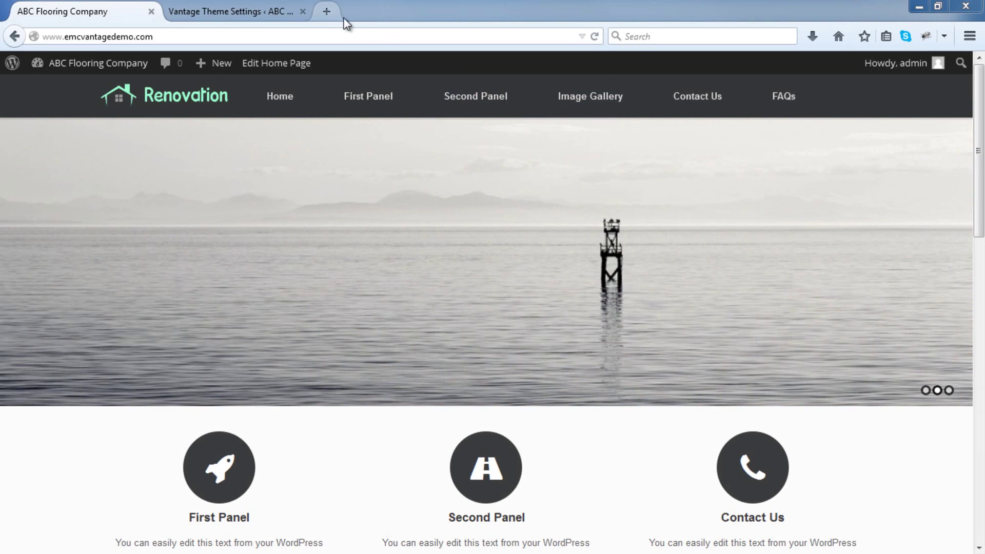
left_click(327, 12)
Go to fiverr.com and search for 'logo design'.
type("fiver")
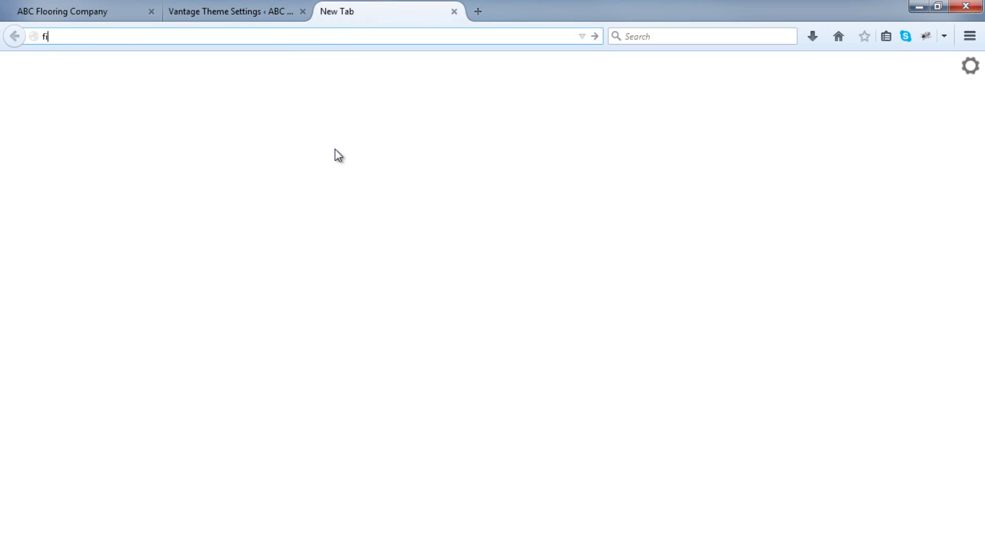
type("r.com")
key("Return")
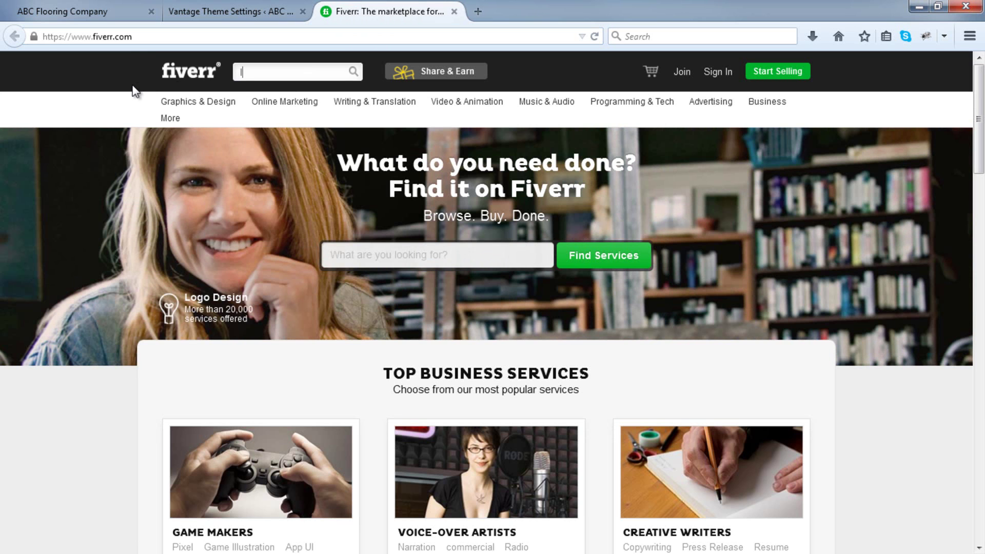
type("logo design")
key("Return")
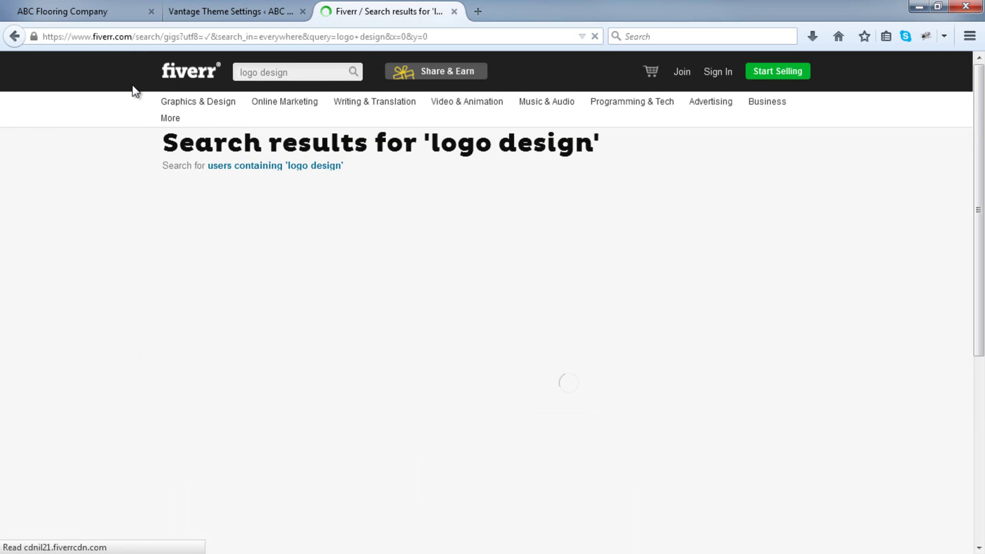
Open the SUPERB logo gig and two other $5 logo gigs in new tabs.
scroll(135, 91, "down", 3)
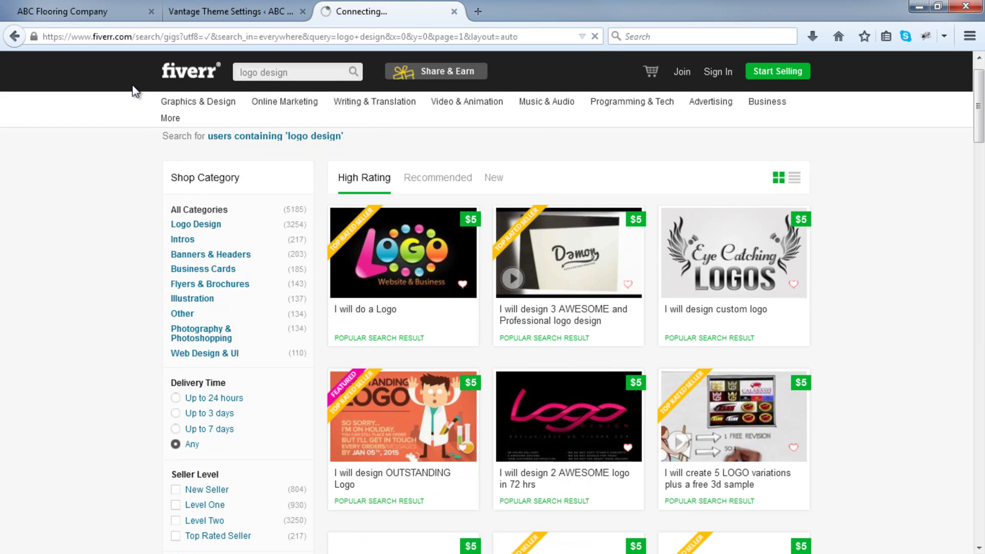
scroll(134, 92, "down", 3)
scroll(100, 206, "down", 5)
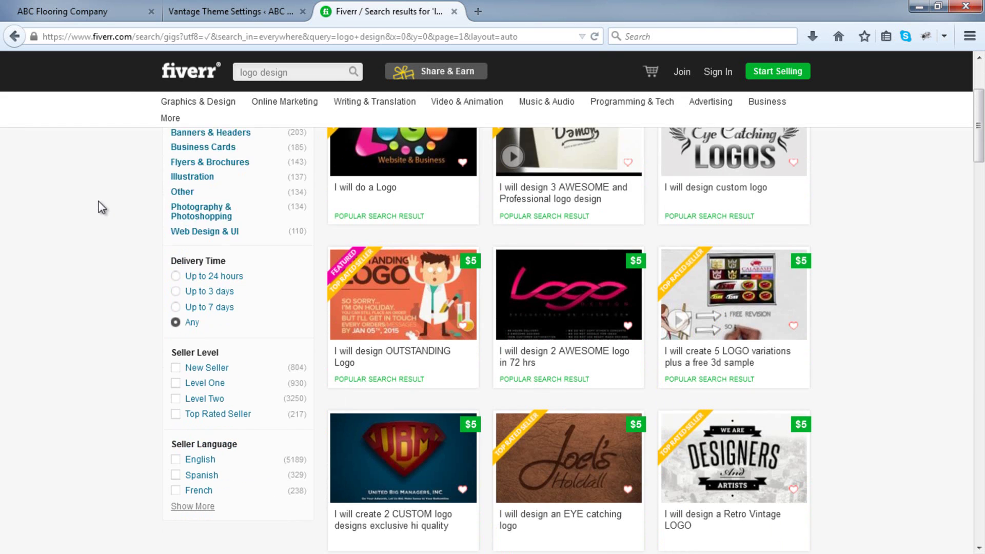
scroll(102, 203, "down", 5)
scroll(103, 203, "down", 2)
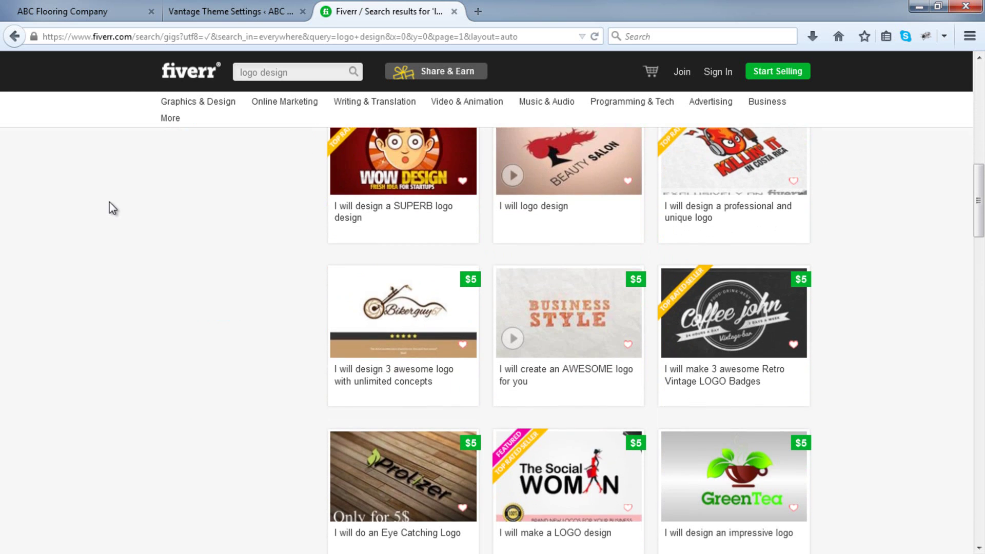
right_click(389, 210)
left_click(455, 220)
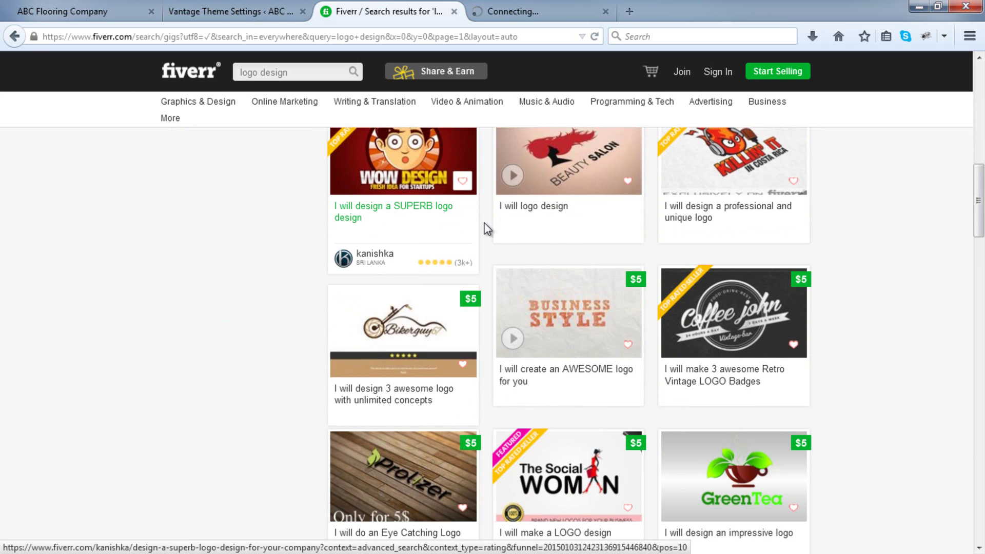
middle_click(544, 209)
scroll(551, 218, "down", 3)
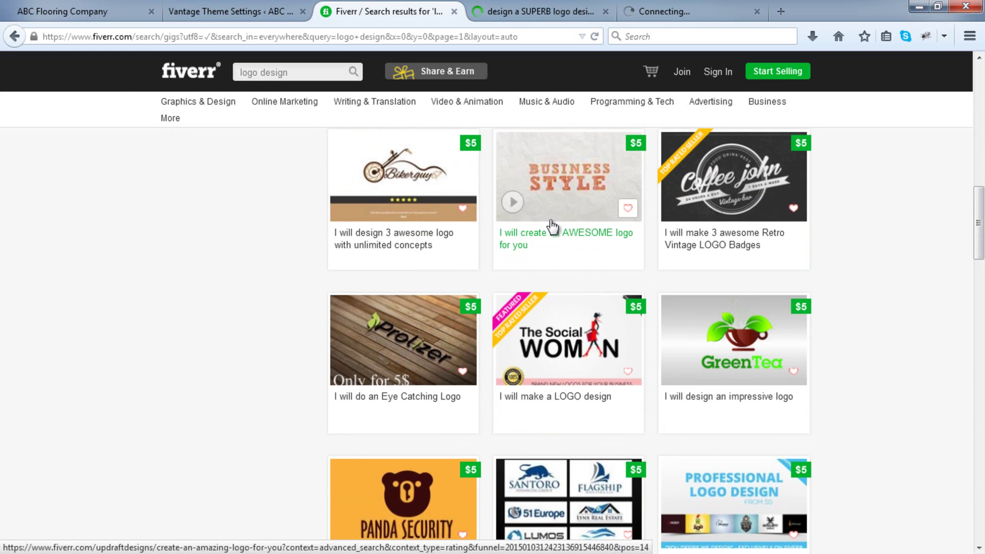
middle_click(411, 246)
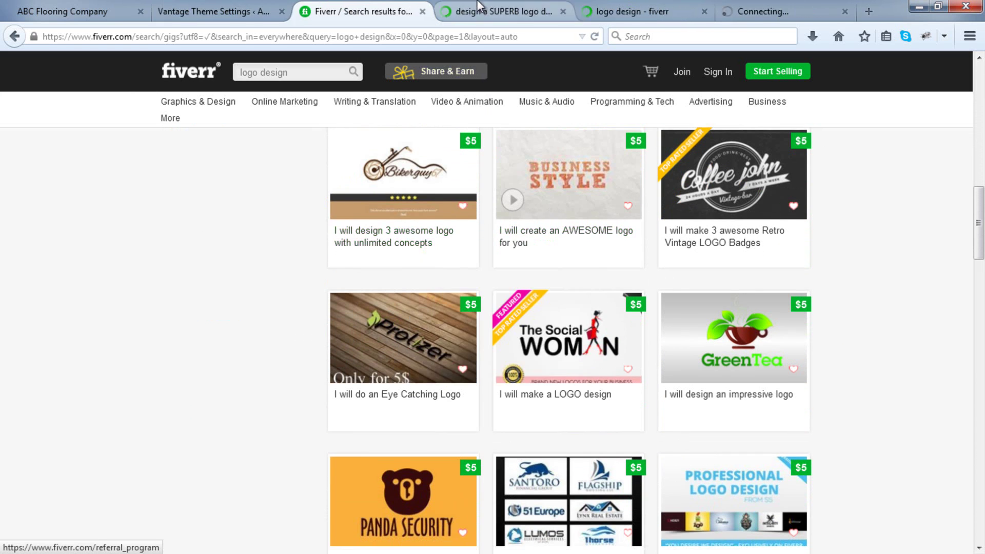
key("ctrl+Tab")
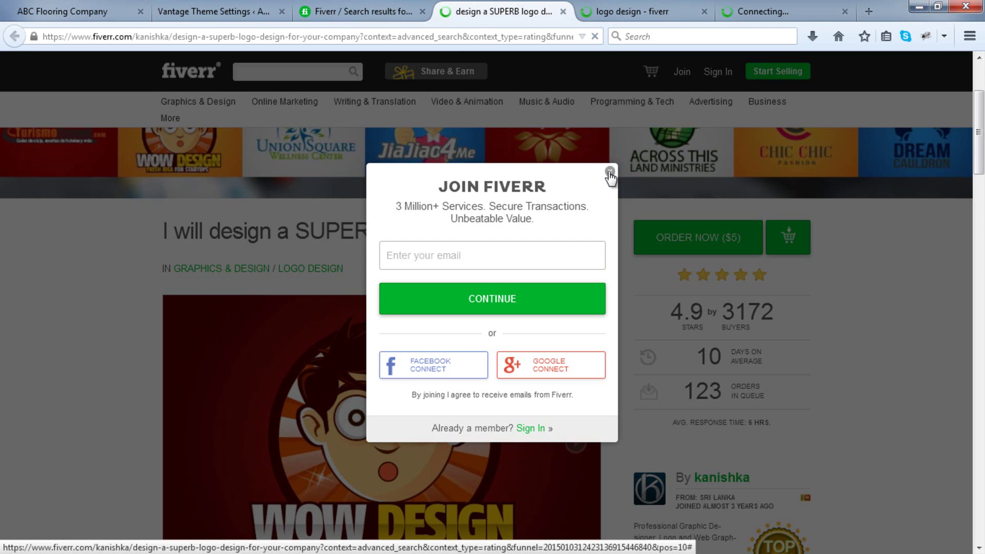
Close the Join Fiverr popup and browse the SUPERB gig's portfolio samples.
left_click(610, 171)
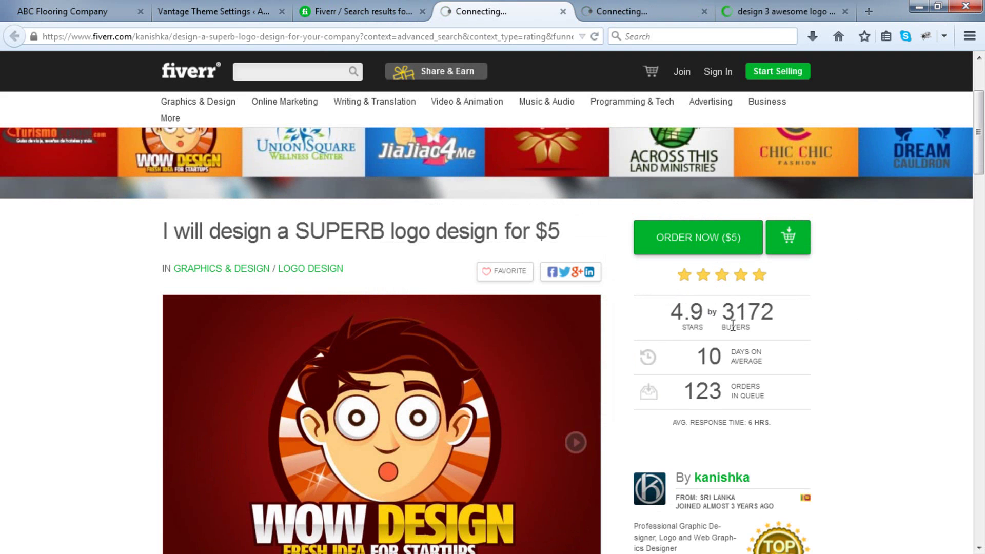
scroll(770, 321, "down", 4)
scroll(639, 279, "down", 1)
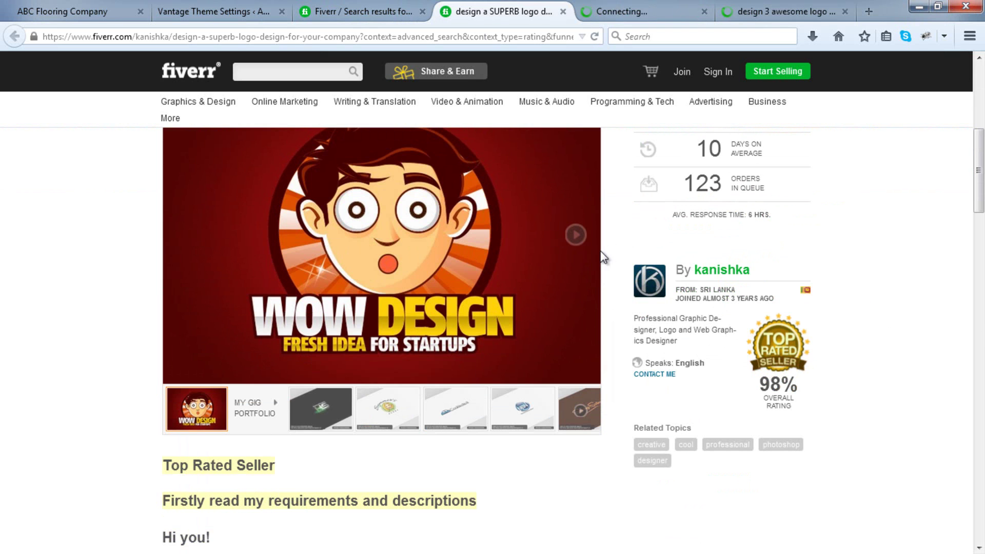
left_click(577, 237)
left_click(576, 236)
left_click(577, 236)
Review the details of the 'design 3 awesome logo with unlimited concepts' $5 gig.
left_click(637, 7)
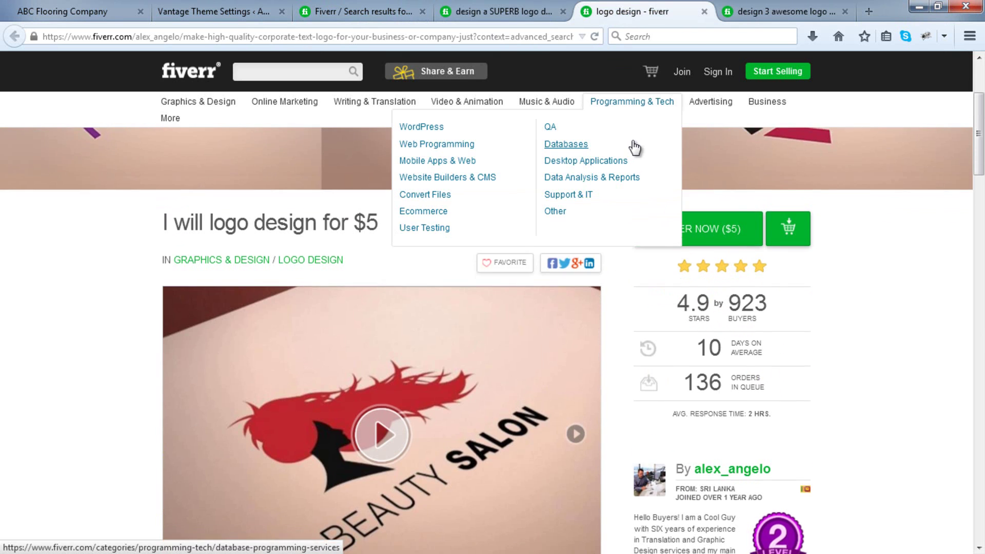
left_click(744, 7)
scroll(876, 239, "down", 5)
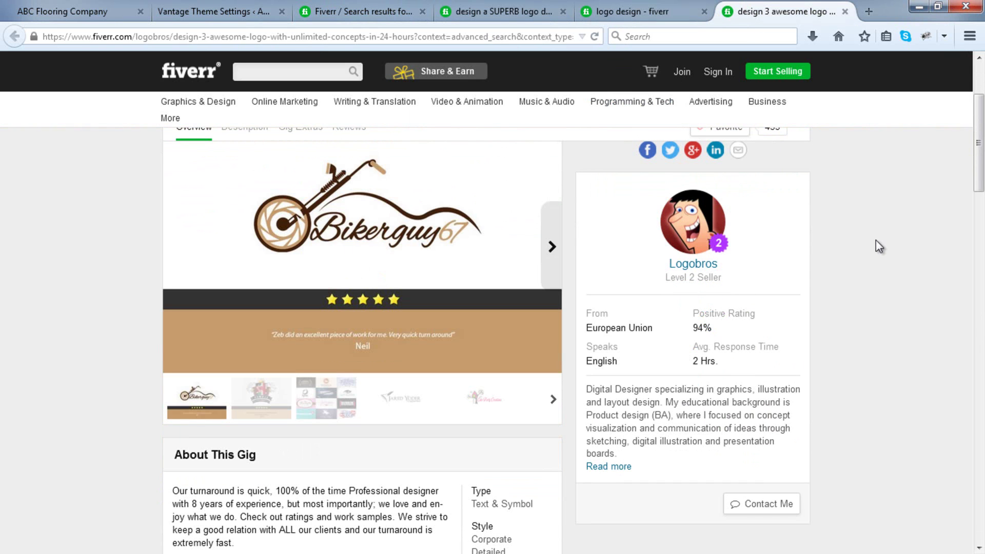
scroll(857, 201, "up", 5)
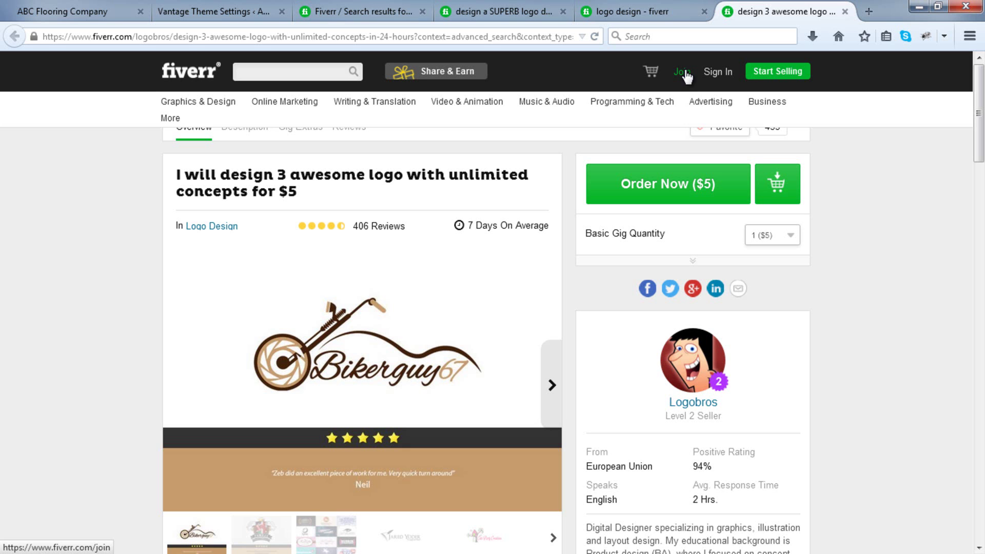
mouse_move(694, 185)
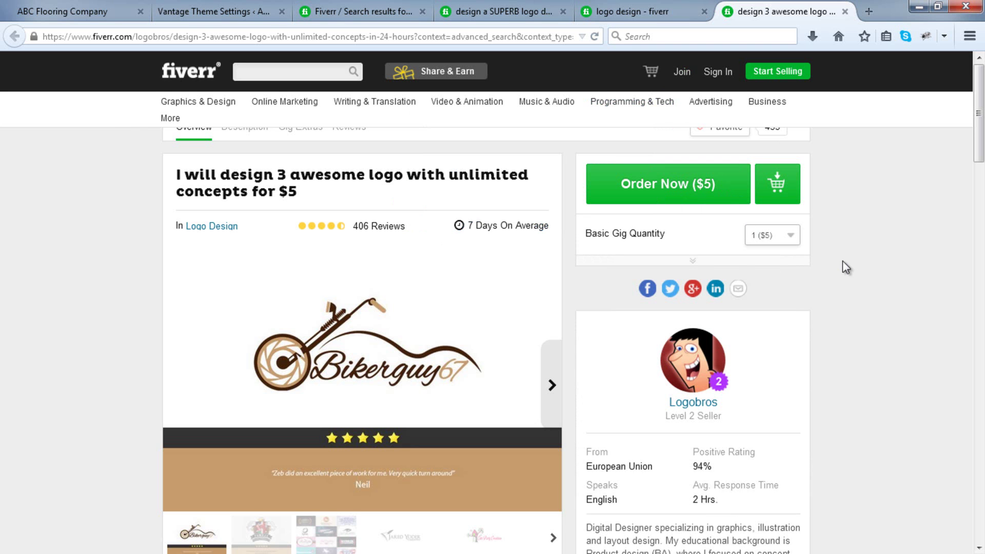
scroll(842, 262, "down", 5)
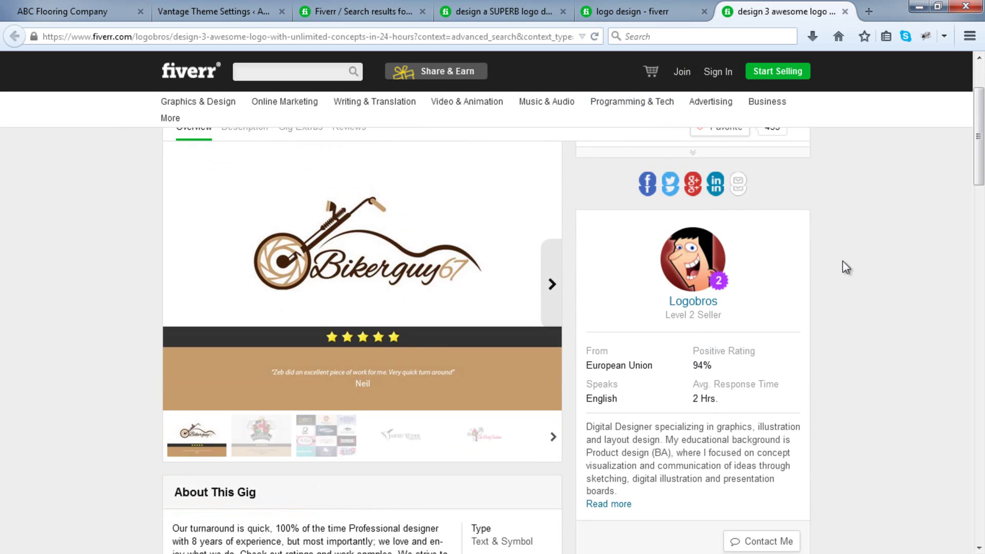
scroll(843, 261, "down", 4)
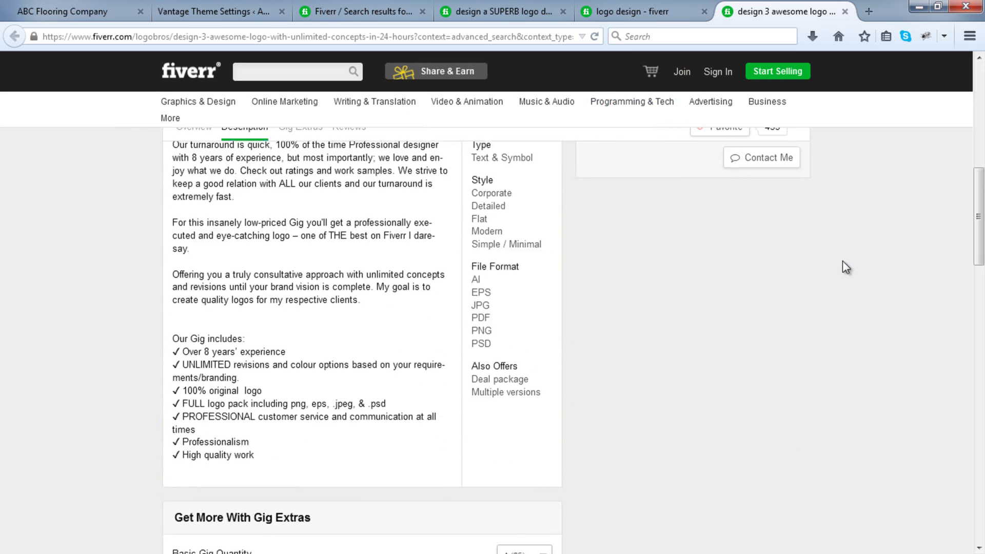
scroll(842, 262, "up", 9)
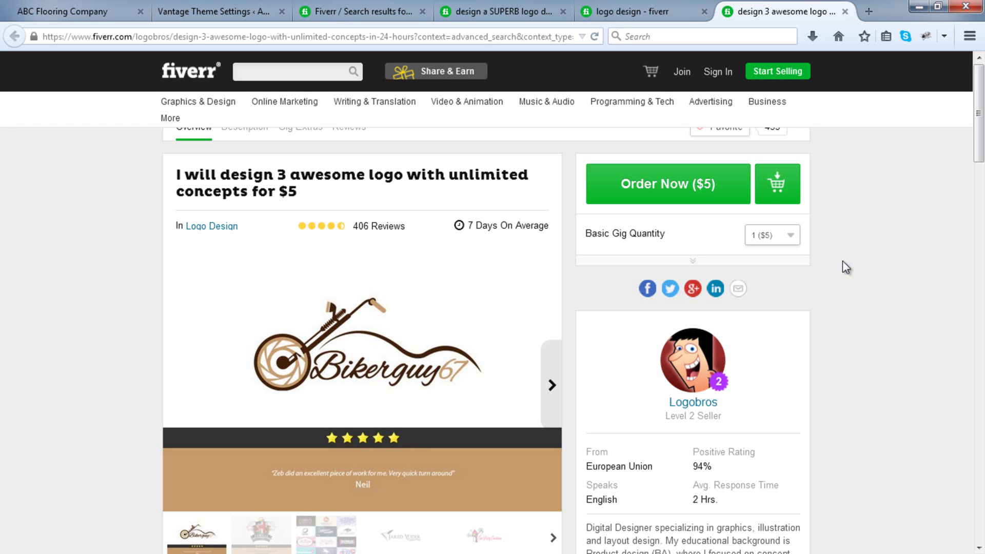
Close the four Fiverr tabs and load onlinelogomaker.com in a new tab.
left_click(422, 13)
left_click(421, 11)
left_click(422, 11)
left_click(421, 11)
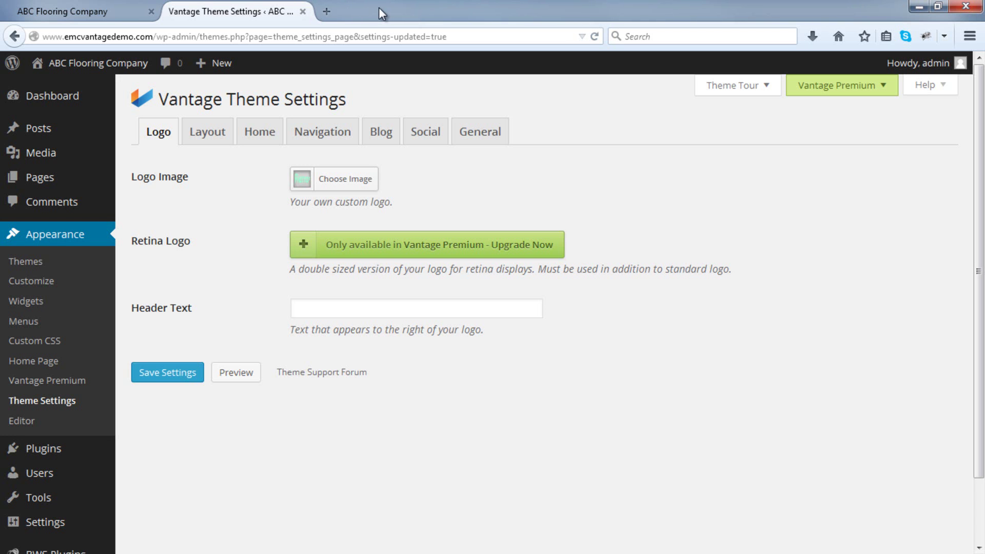
left_click(326, 11)
type("onlinelogomaker.com")
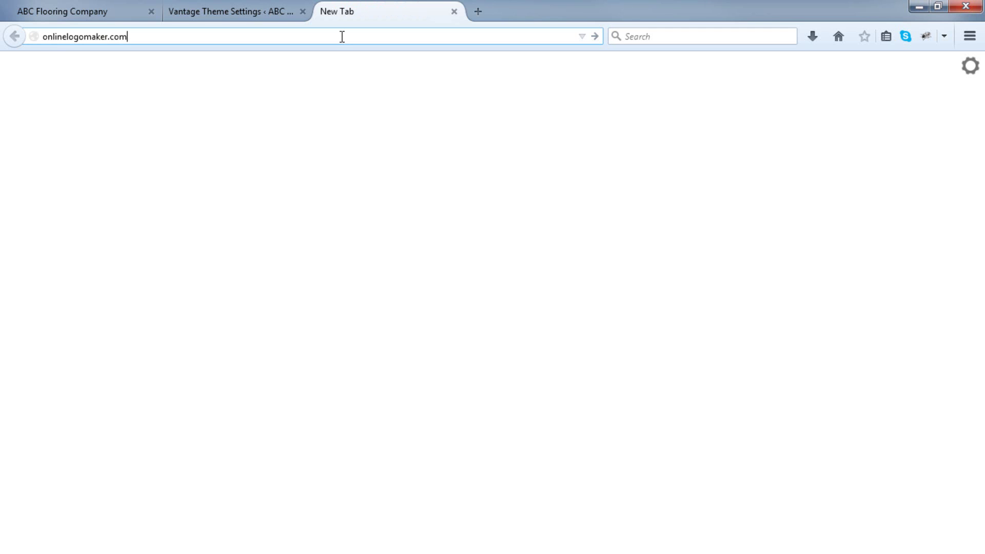
key("Return")
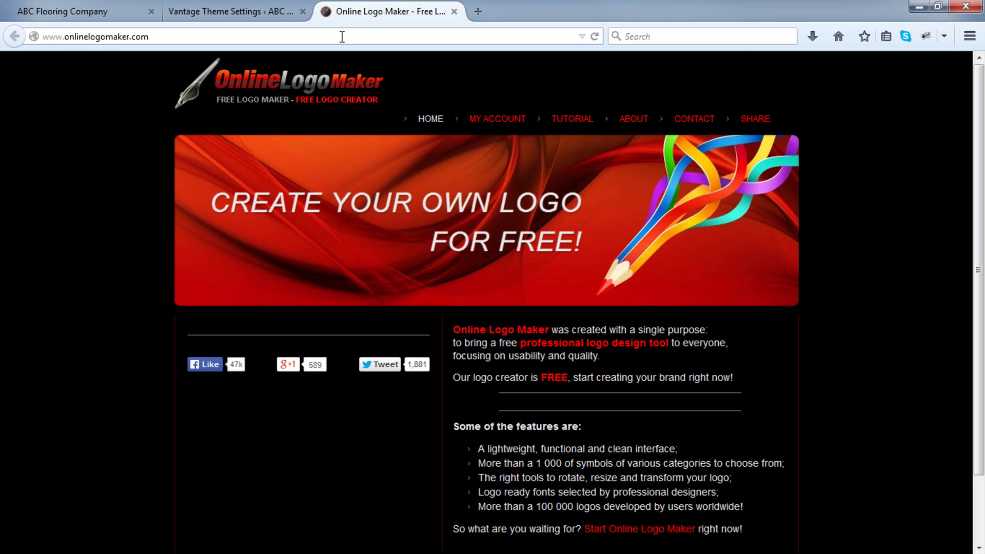
Launch the logo editor and delete its sample symbol and text.
scroll(441, 125, "down", 3)
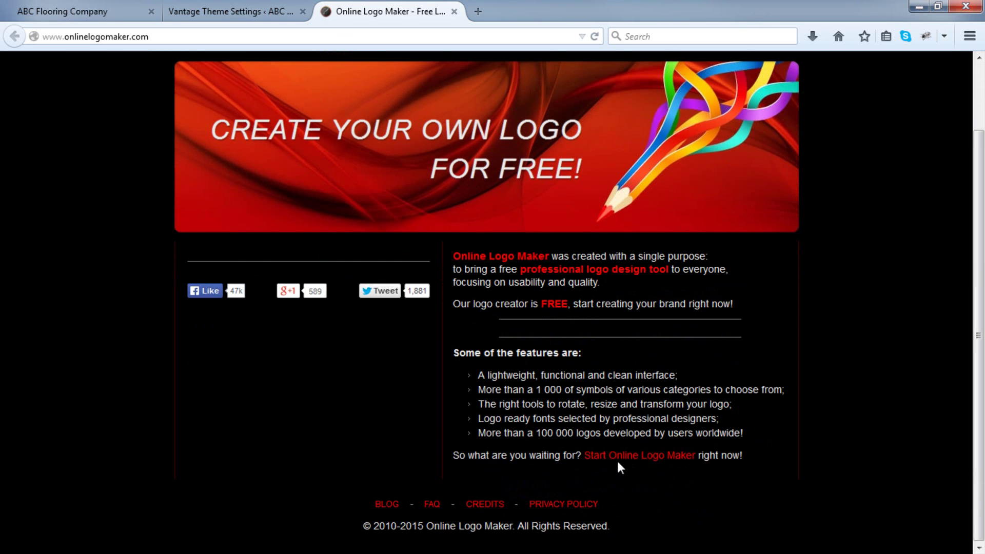
left_click(621, 461)
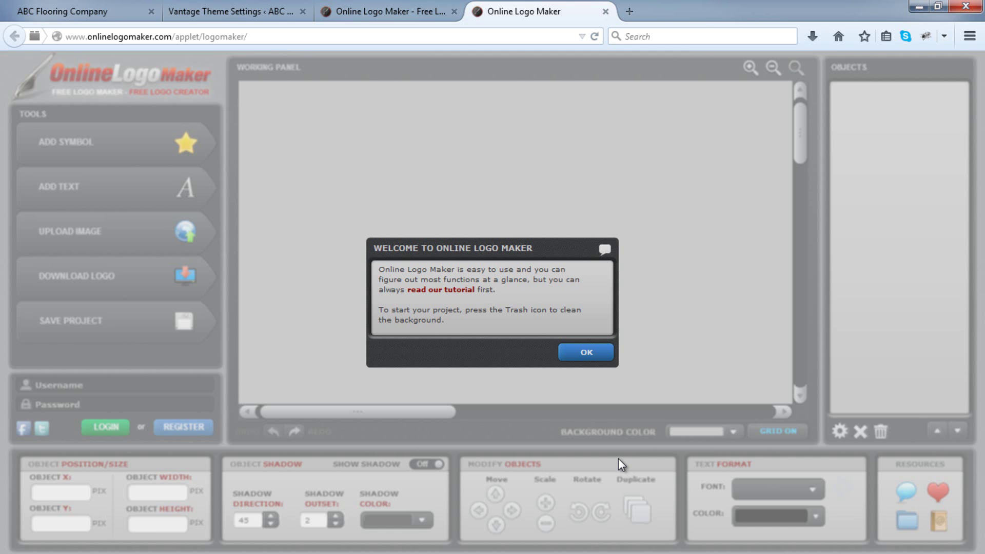
left_click(597, 354)
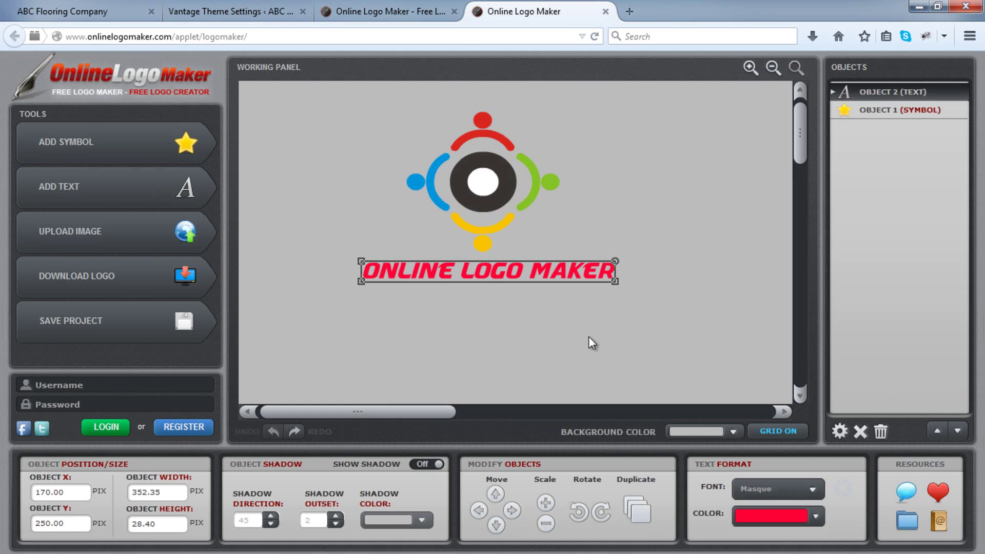
left_click(494, 173)
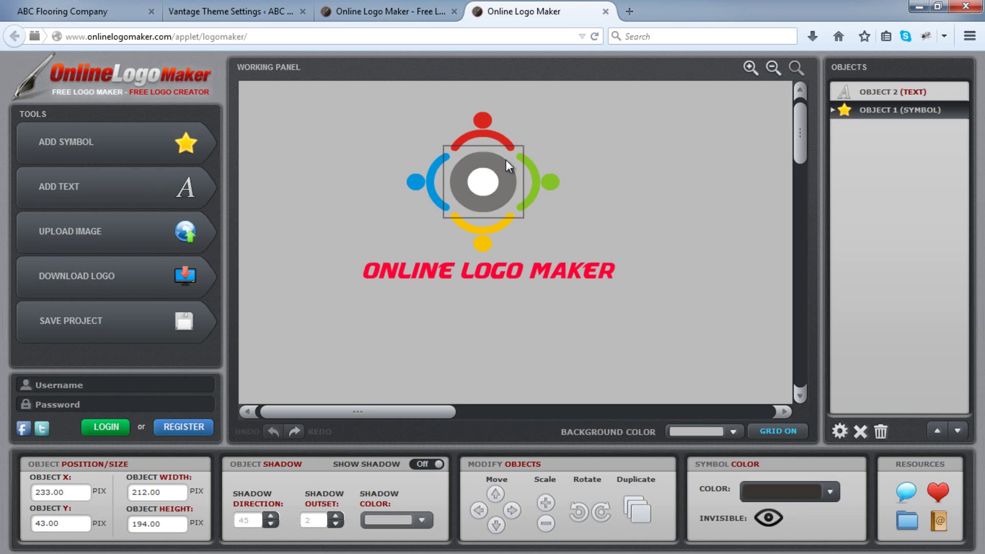
key("Delete")
left_click(539, 267)
key("Delete")
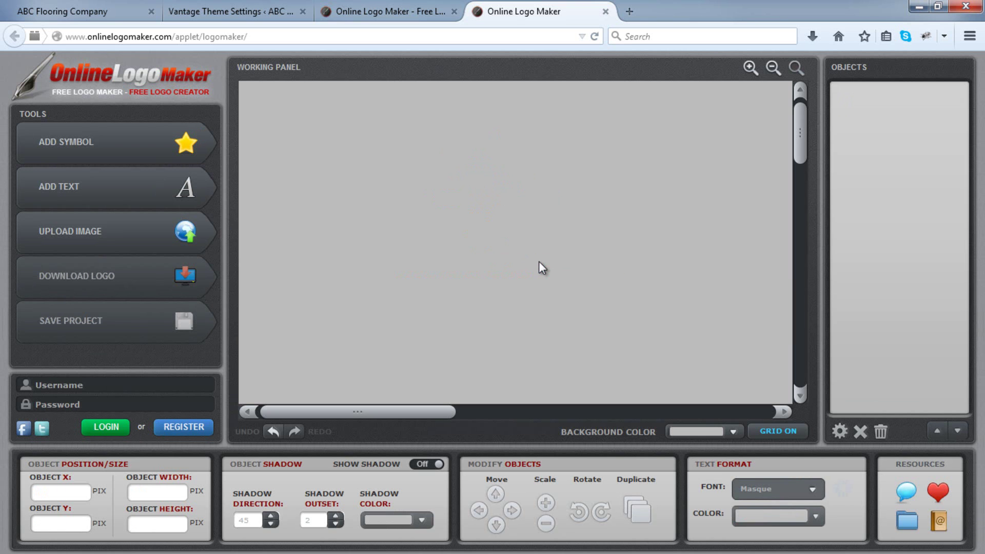
Place the seashell symbol from the Rounded Forms library on the canvas.
left_click(186, 145)
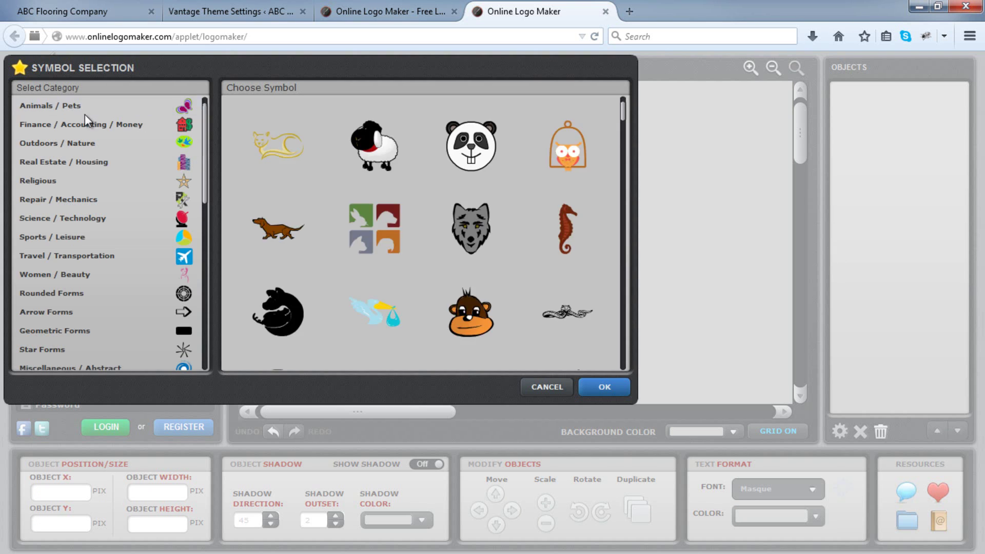
left_click(84, 130)
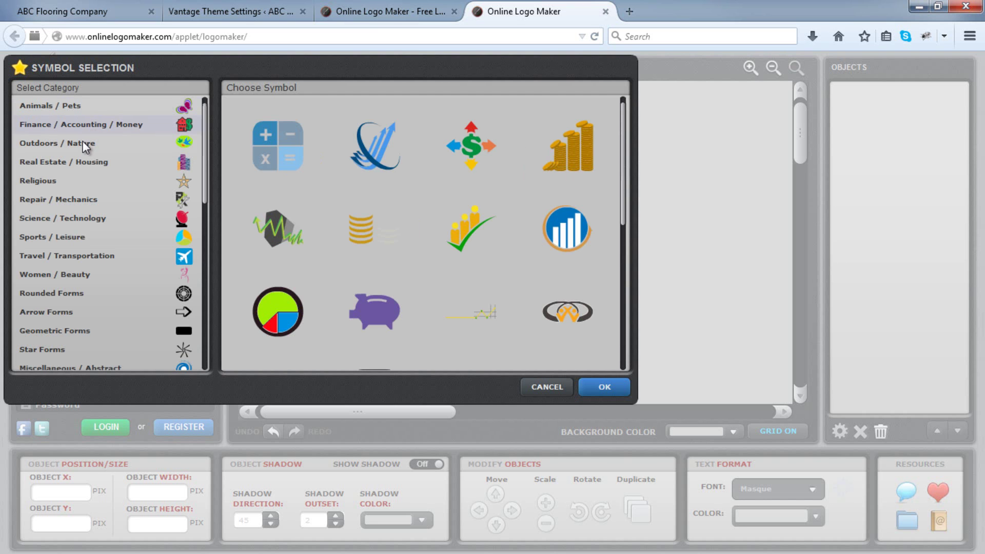
left_click(82, 144)
left_click(83, 166)
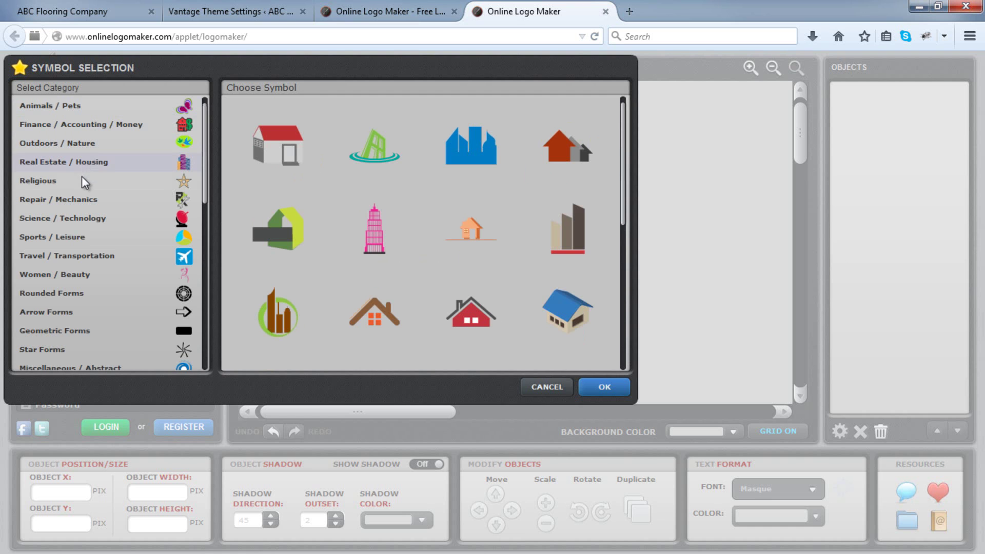
left_click(100, 243)
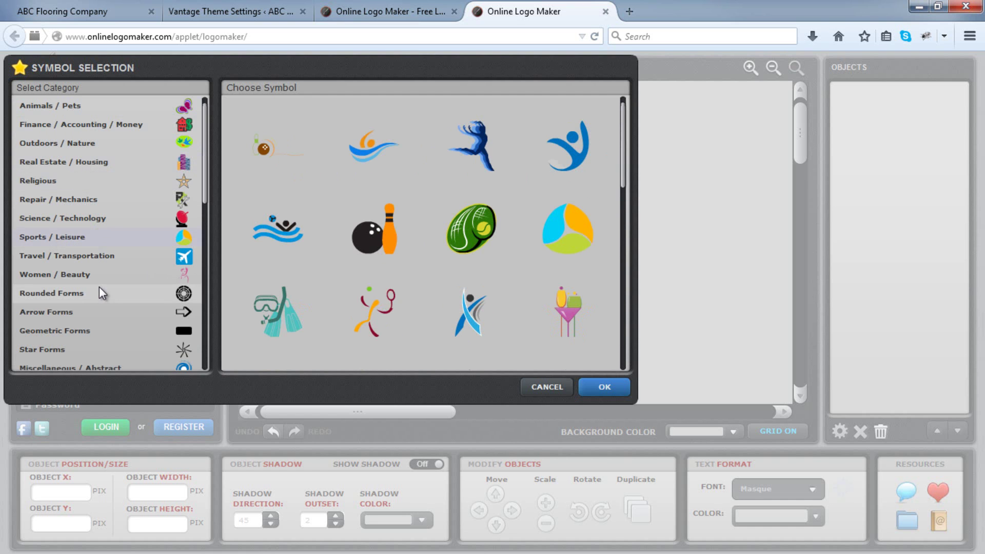
left_click(99, 291)
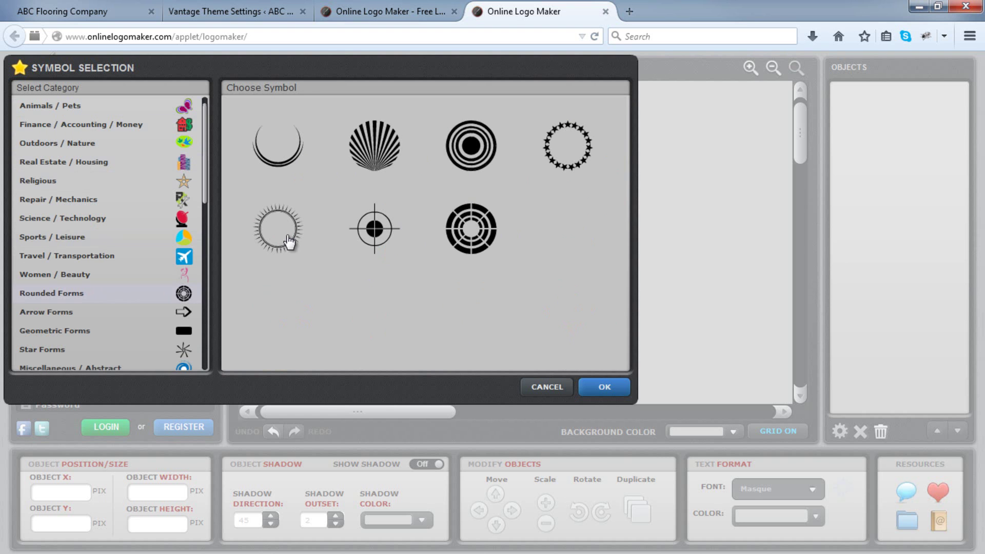
left_click(369, 163)
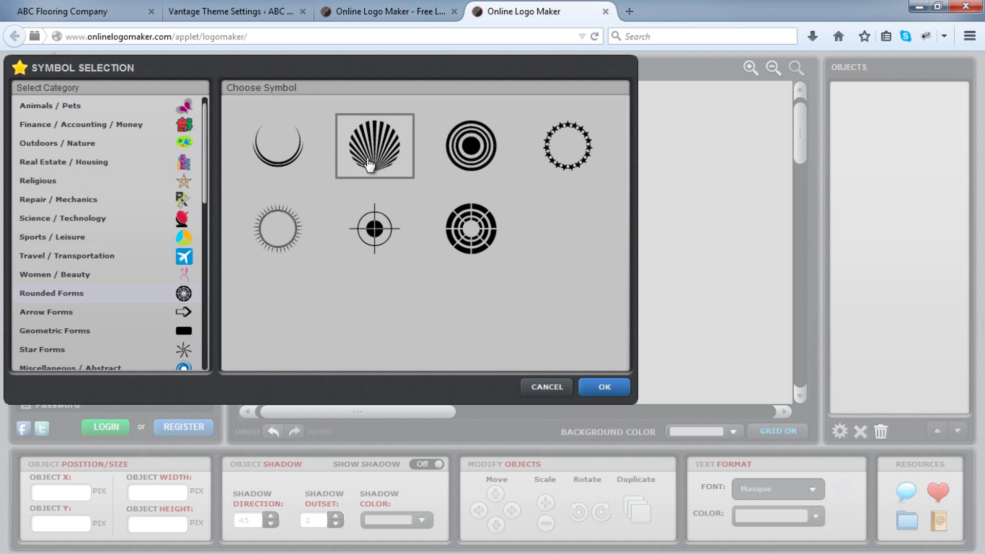
left_click(601, 391)
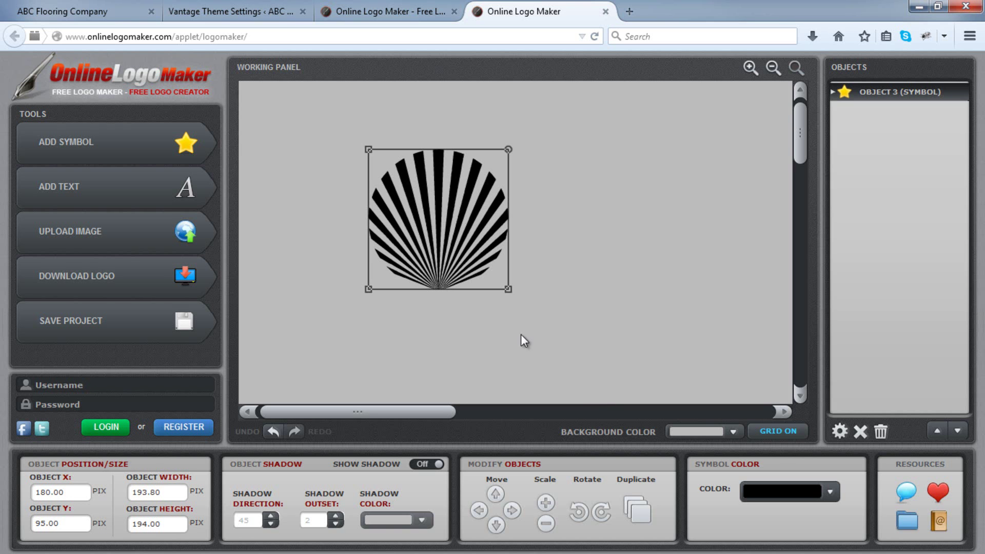
Add the text 'Flooring Co.' to the canvas.
left_click(174, 210)
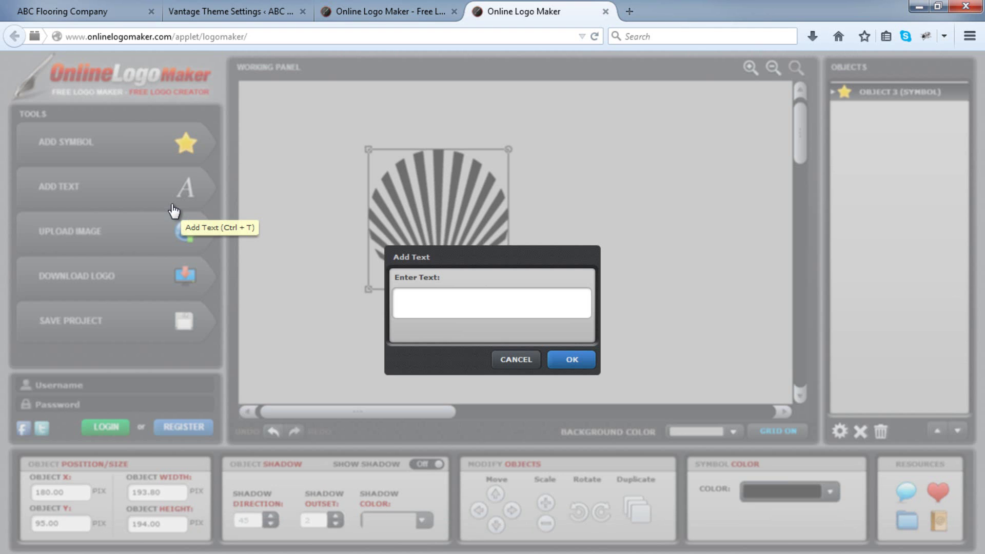
type("Flooring")
type("Co.")
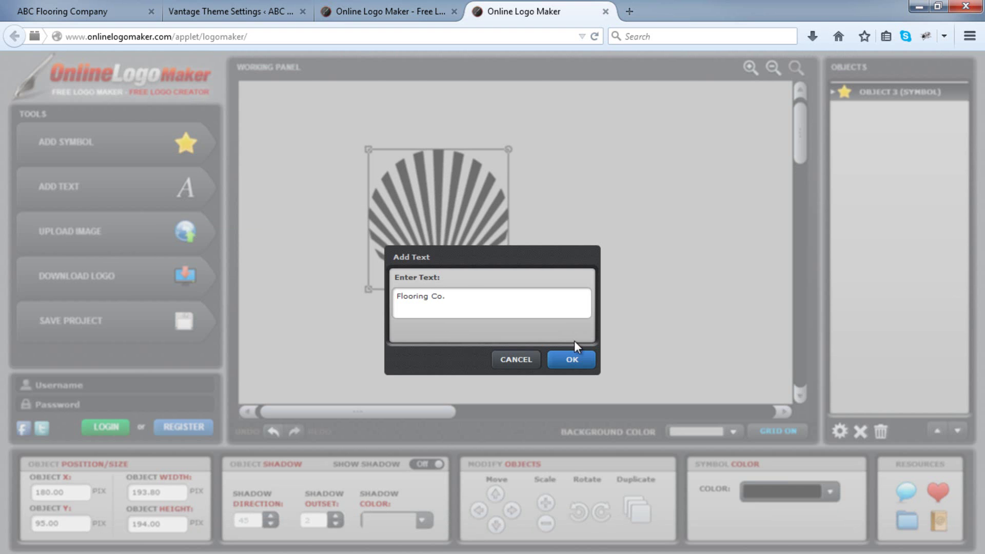
left_click(575, 359)
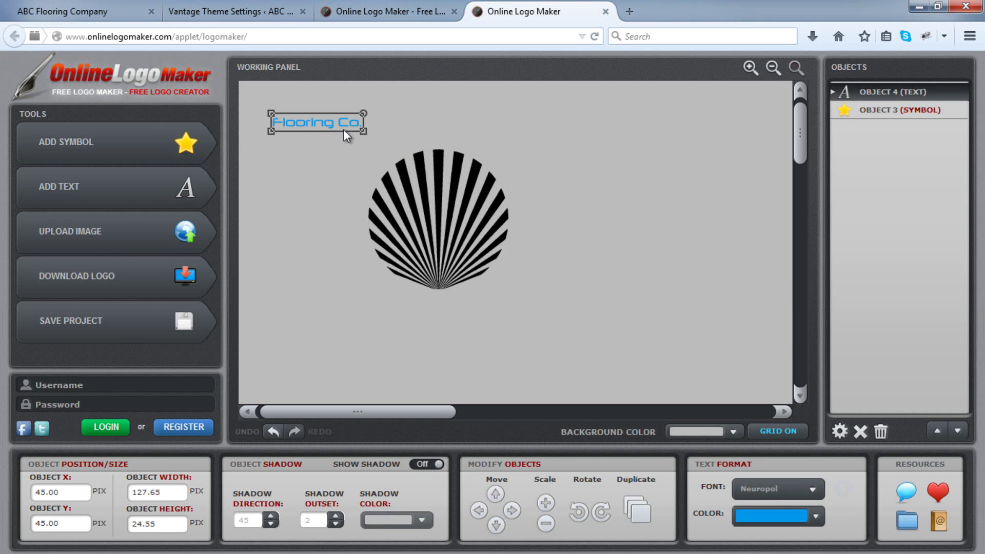
Shrink the shell and place the enlarged Flooring Co. text beside it.
left_click_drag(319, 121, 581, 192)
left_click(433, 198)
left_click_drag(433, 192, 410, 184)
left_click_drag(314, 275, 361, 209)
left_click_drag(570, 194, 507, 163)
left_click(430, 184)
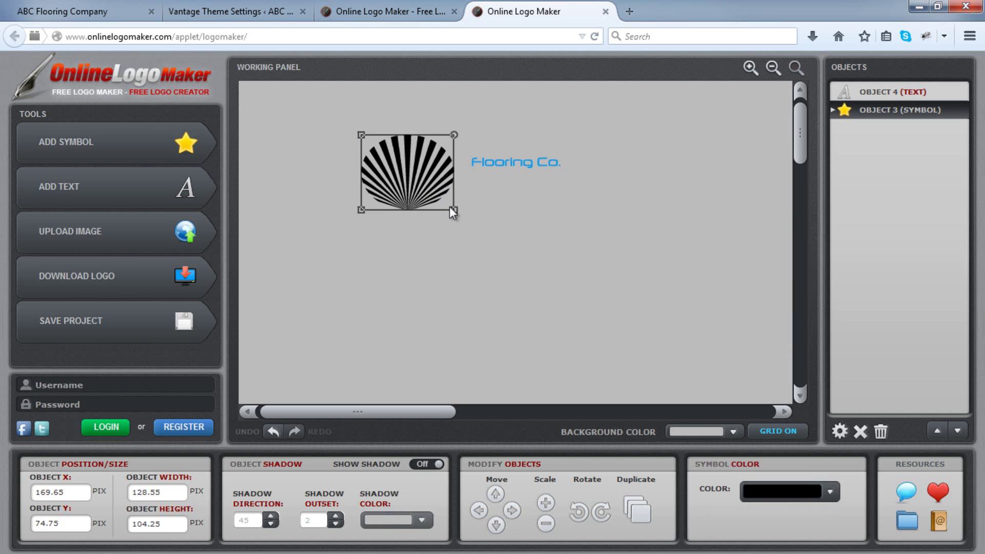
left_click_drag(449, 208, 431, 191)
left_click_drag(540, 168, 593, 181)
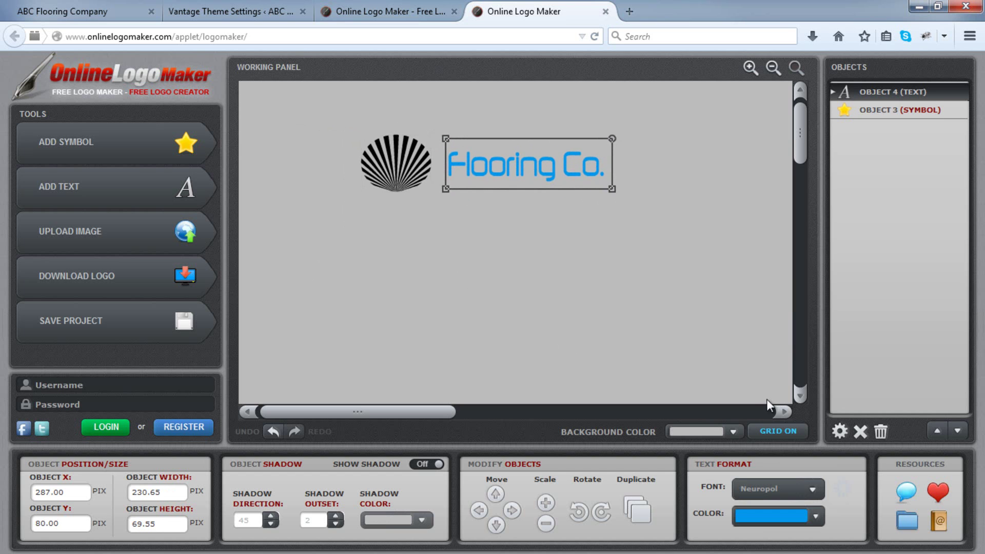
Change the Flooring Co. text font to Kronika.
left_click(821, 490)
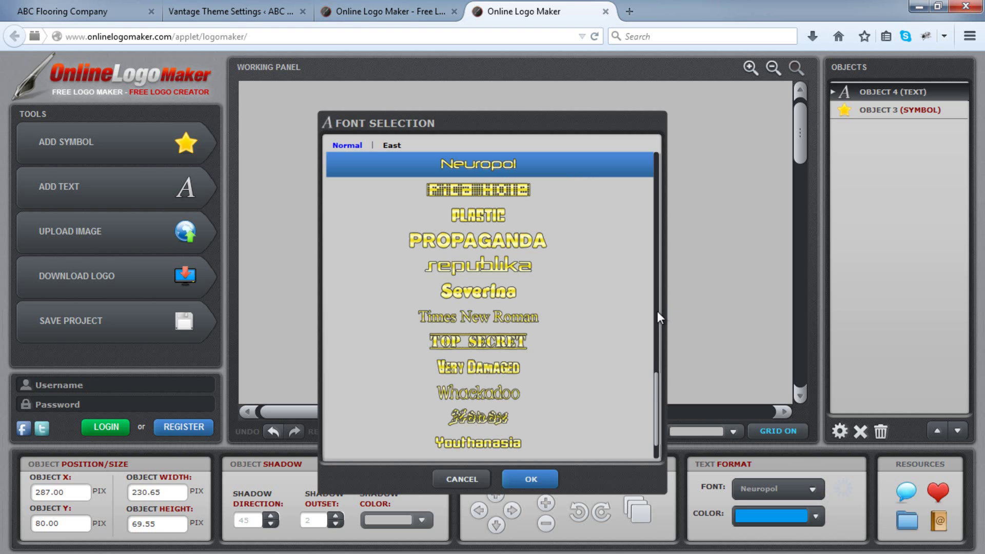
left_click(655, 324)
left_click(582, 318)
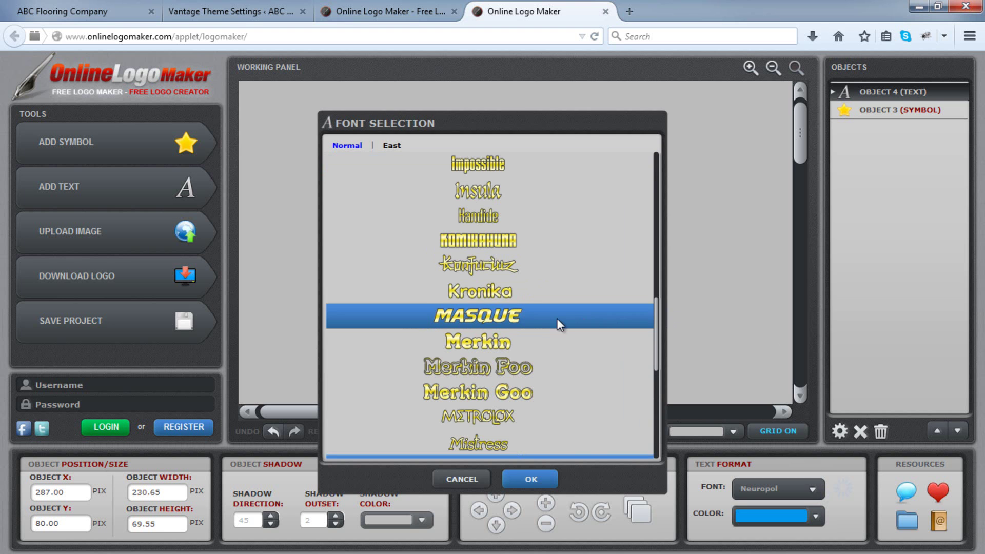
left_click(515, 294)
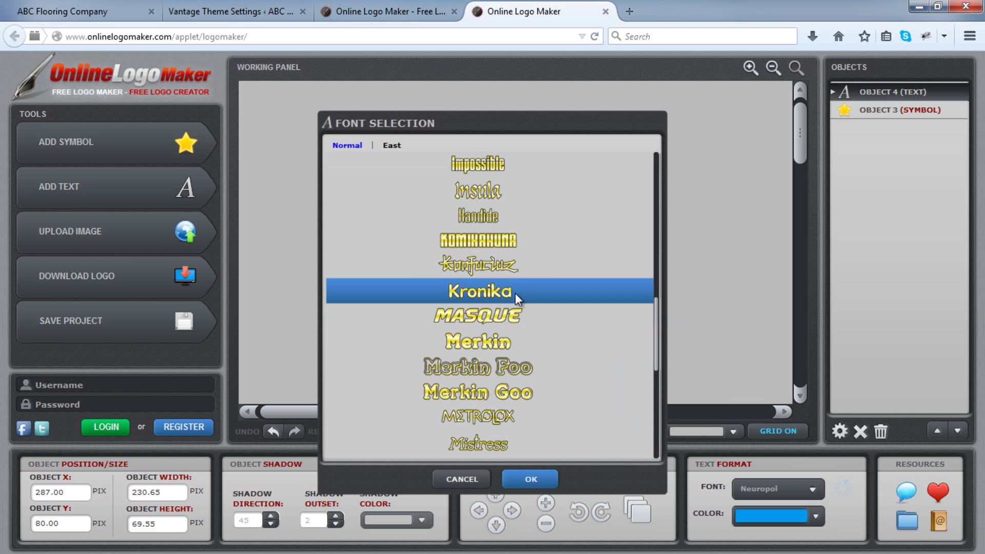
left_click(546, 479)
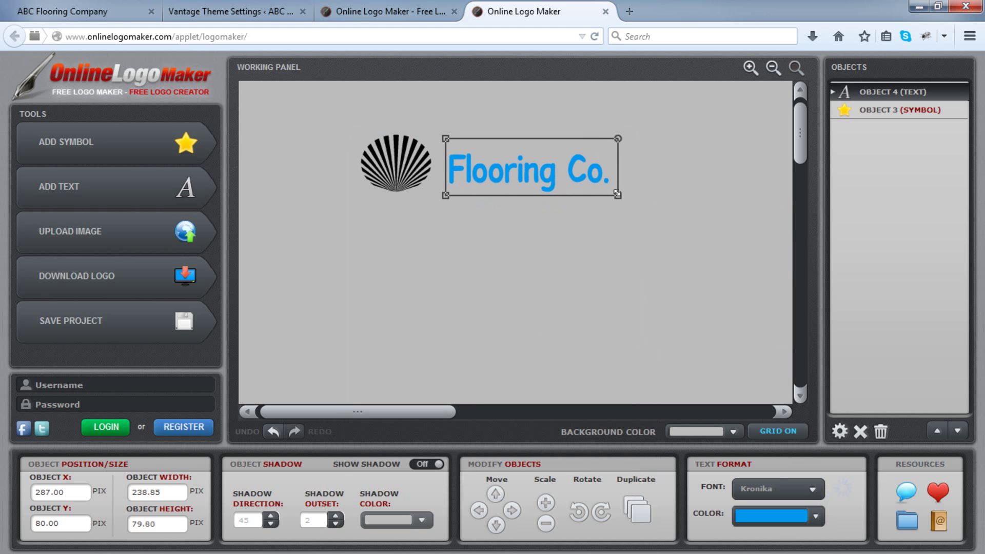
left_click_drag(600, 186, 597, 185)
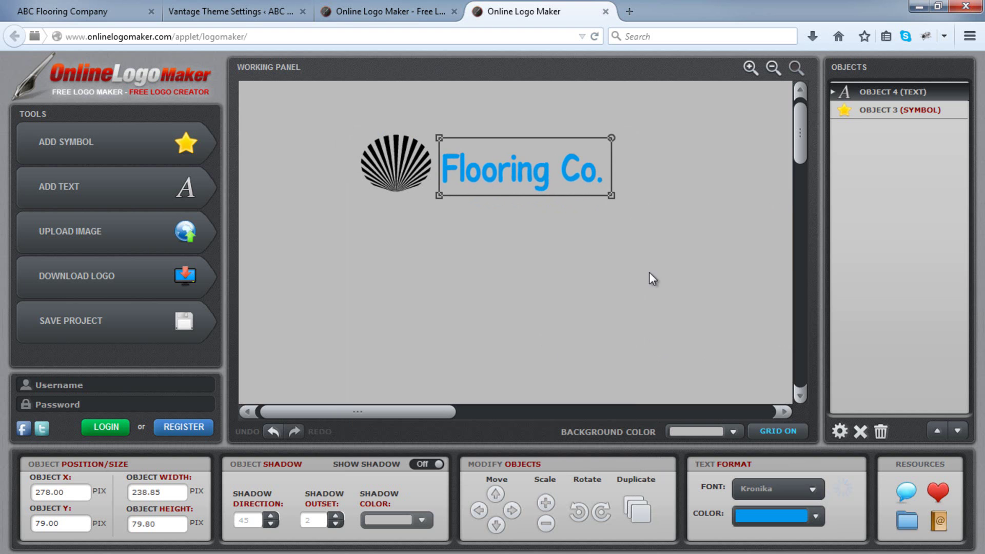
Color the Flooring Co. text and the seashell symbol mint green (99FFCC).
left_click(815, 517)
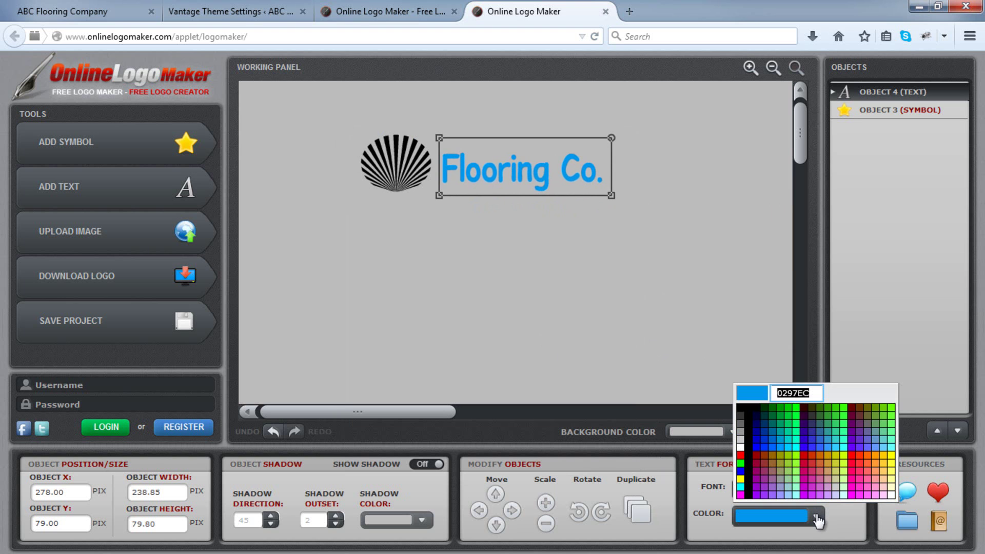
left_click(797, 487)
left_click(402, 182)
left_click(820, 482)
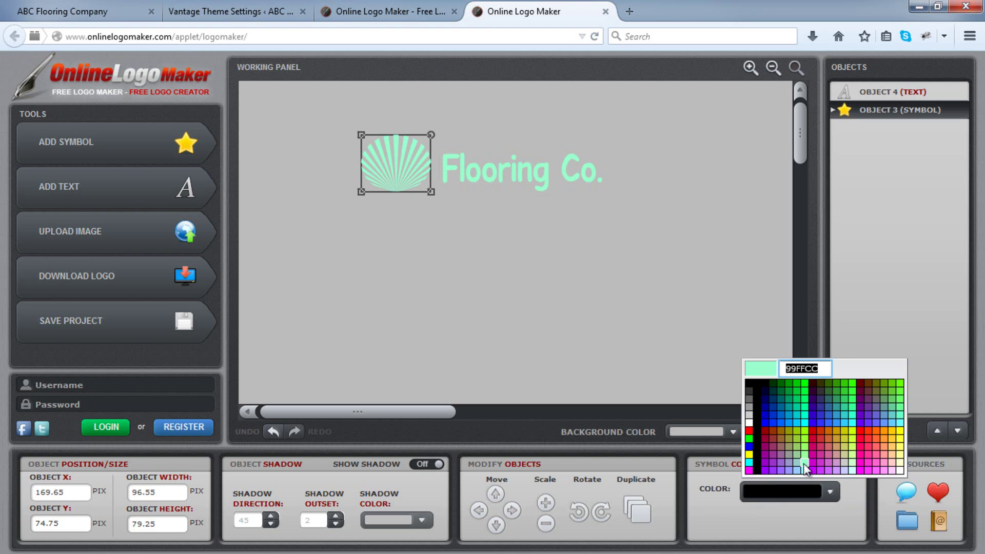
left_click(803, 464)
left_click(642, 279)
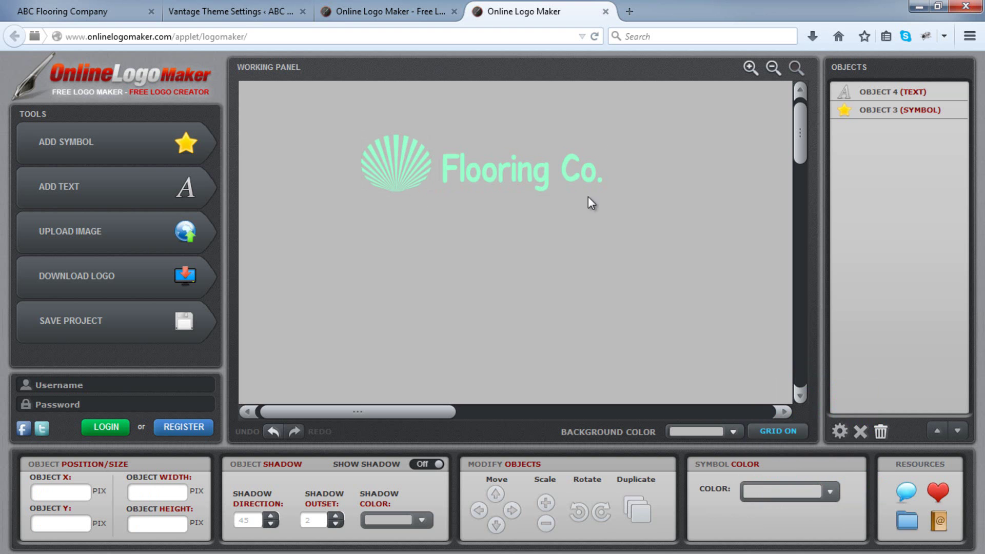
left_click_drag(552, 178, 554, 173)
left_click(641, 236)
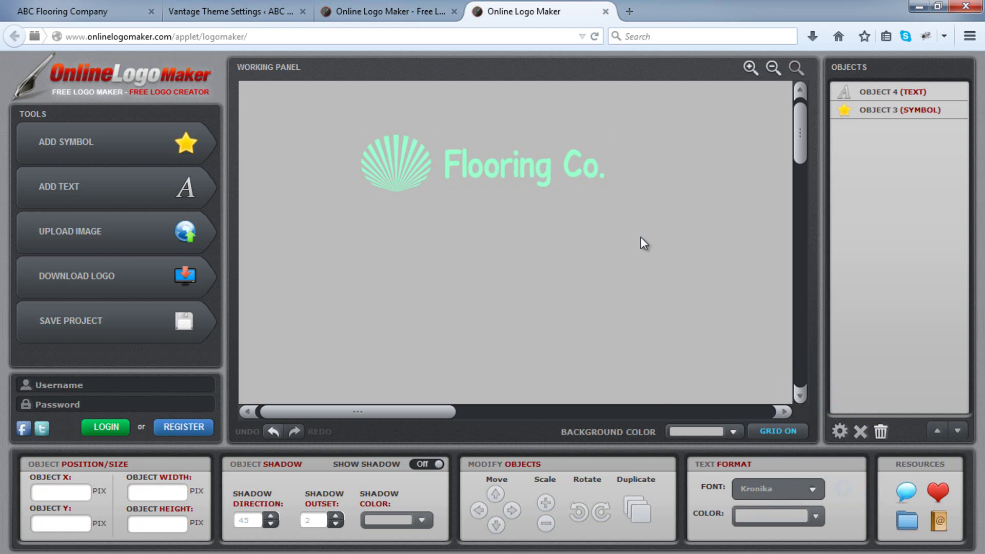
Set a white background and download the logo as a 358.9 × 89.5 px PNG to the desktop.
left_click(735, 432)
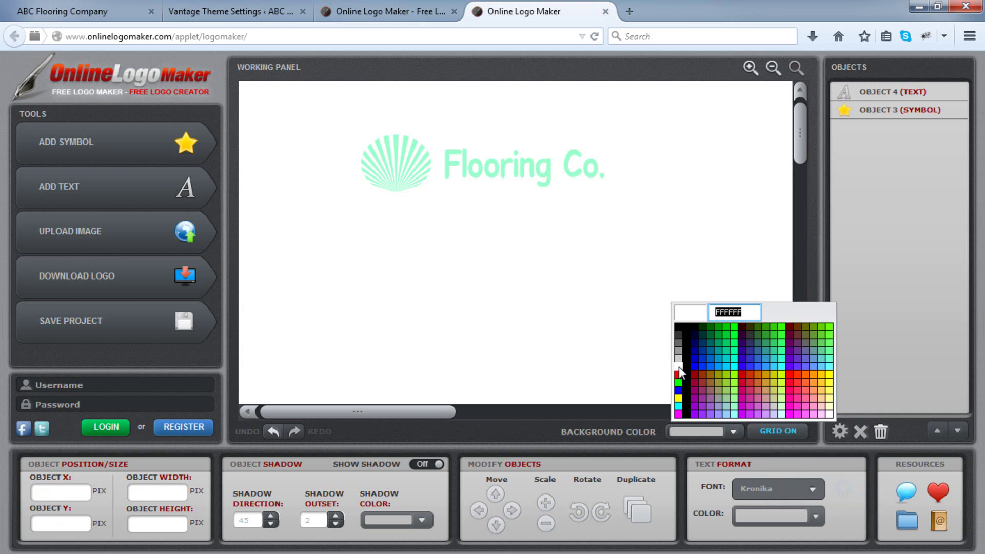
left_click(678, 368)
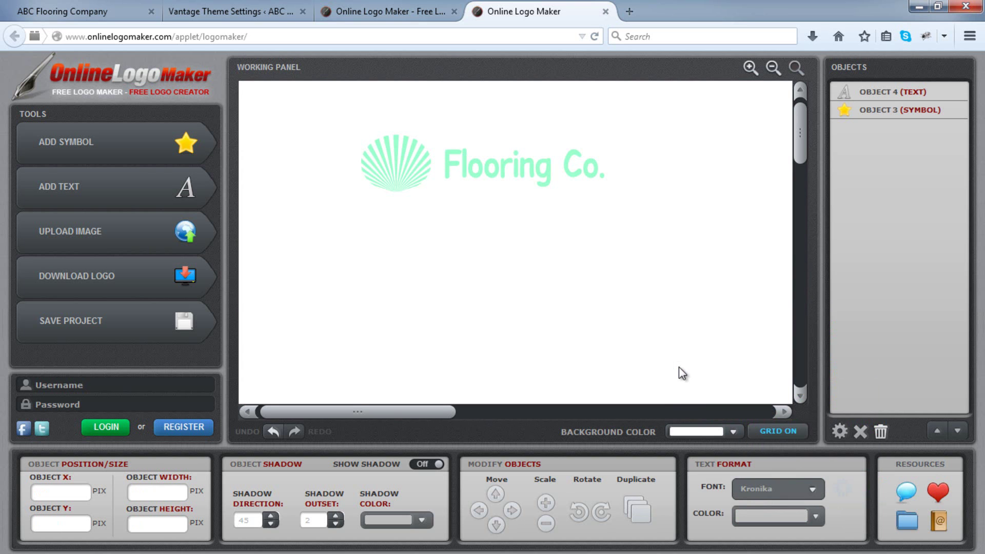
left_click(154, 288)
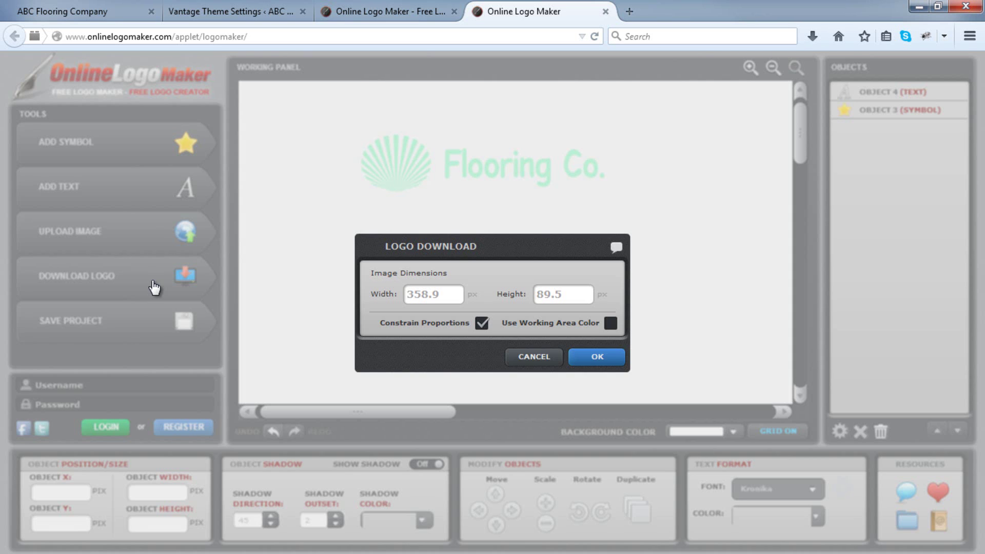
left_click(594, 359)
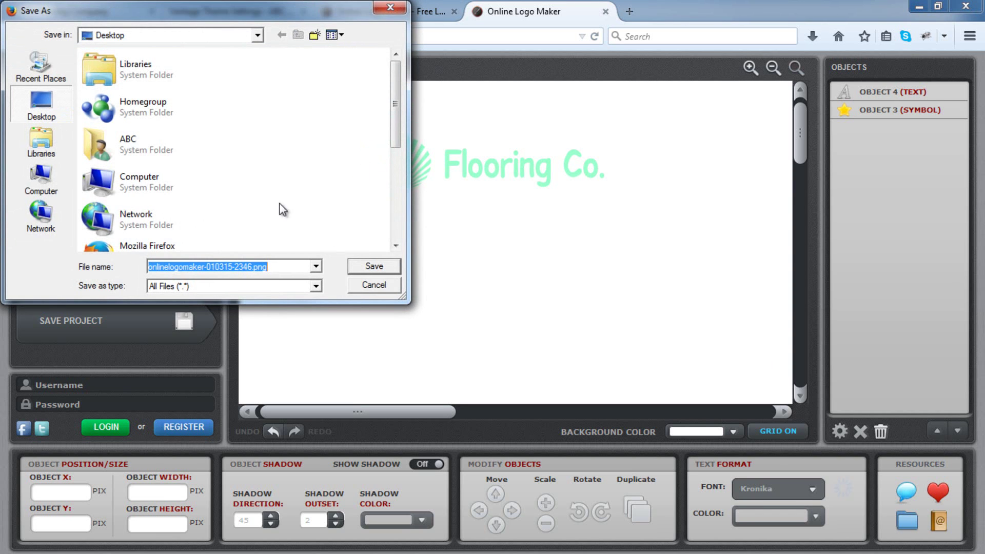
left_click(386, 265)
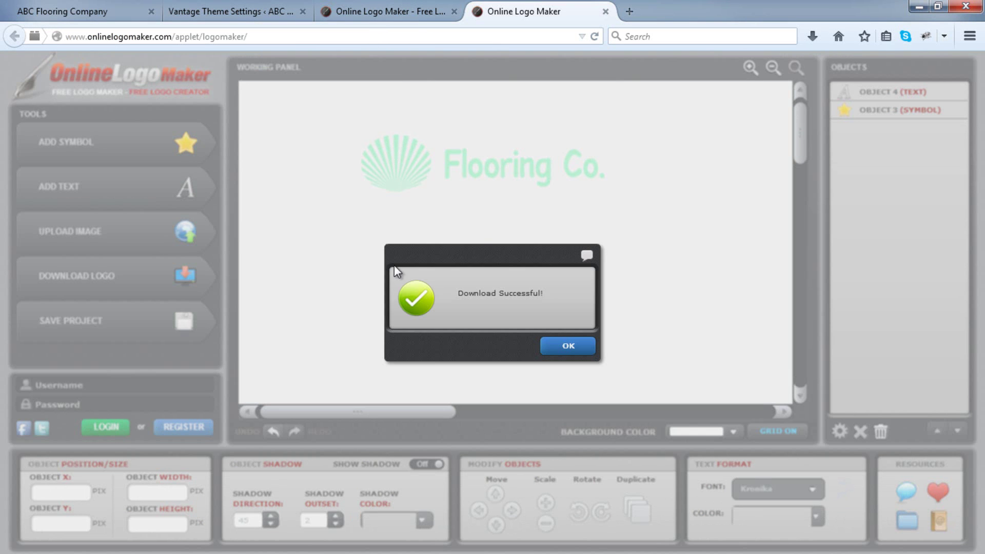
left_click(594, 347)
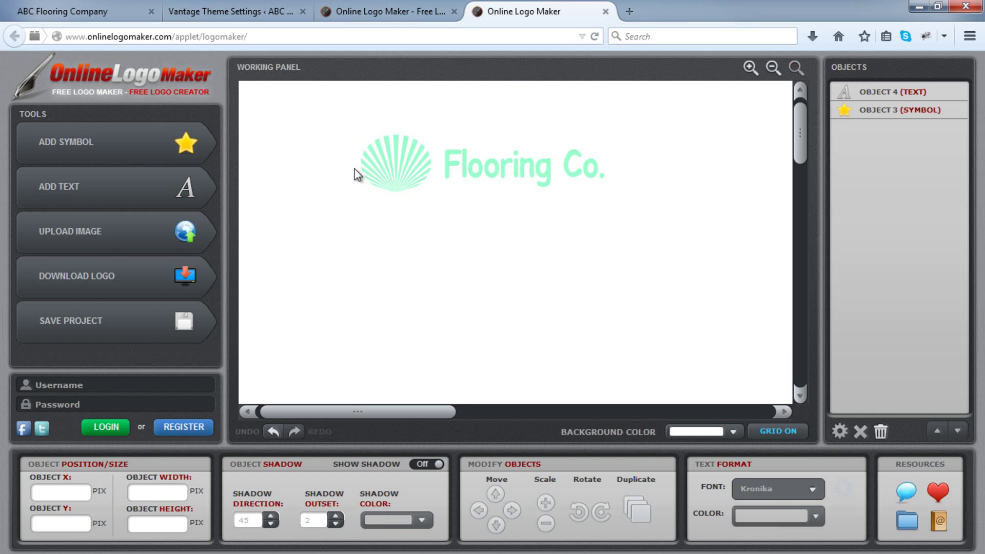
Upload the onlinelogomaker PNG, set it as the Vantage logo, and save the settings.
left_click(246, 6)
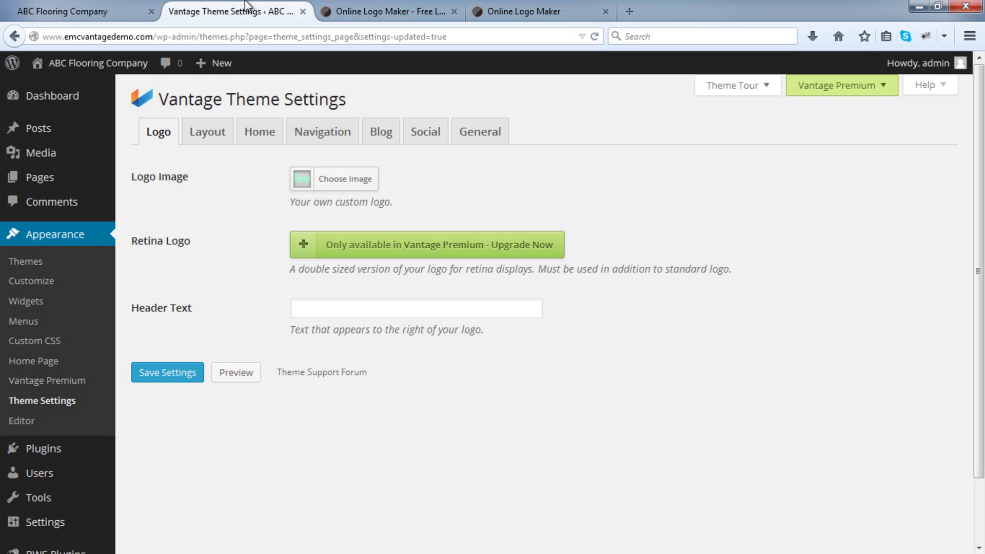
left_click(340, 189)
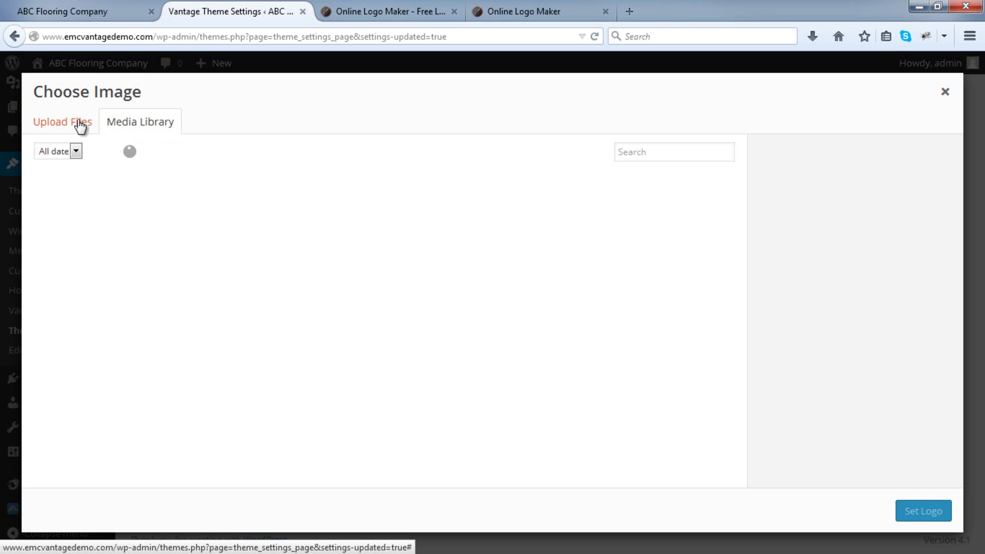
left_click(81, 126)
left_click(497, 316)
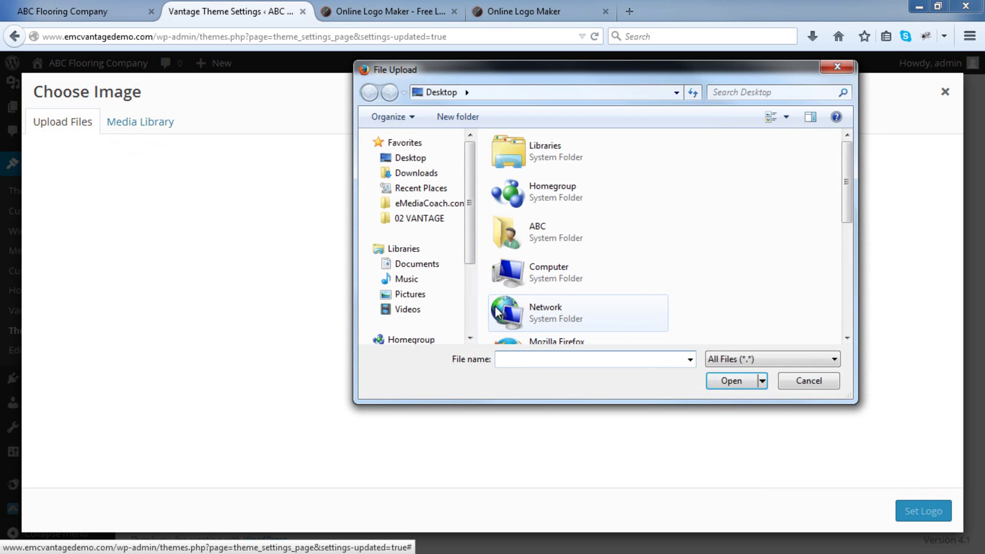
left_click_drag(842, 198, 842, 318)
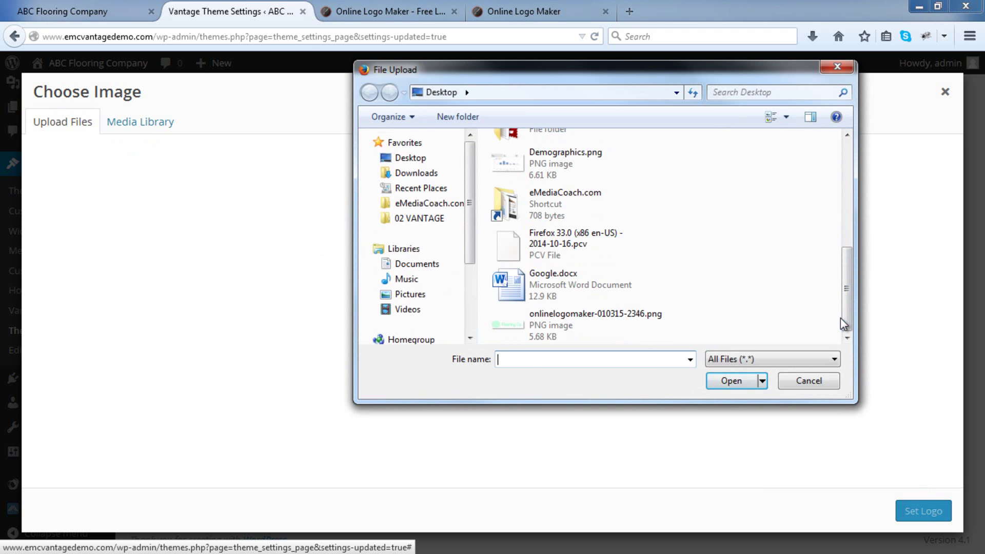
double_click(718, 322)
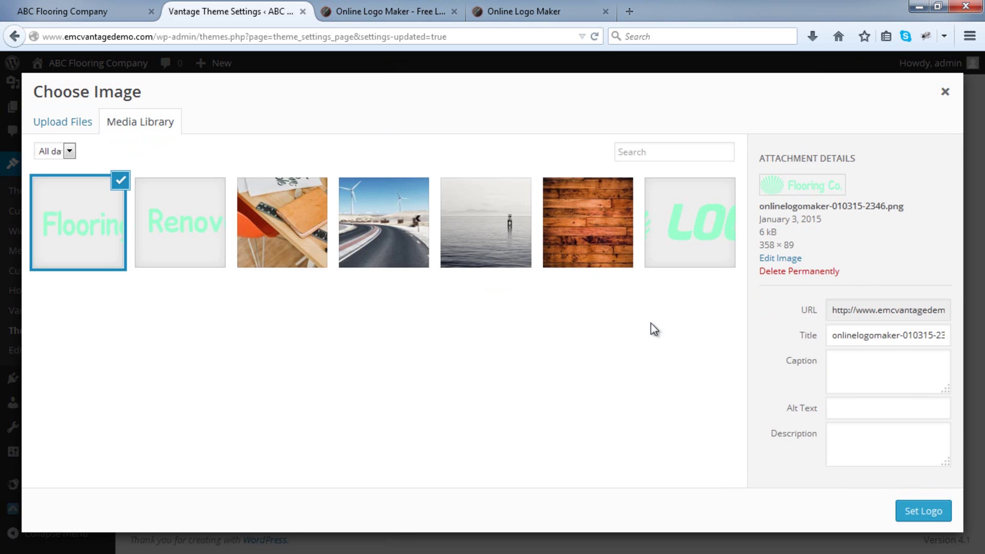
left_click(920, 513)
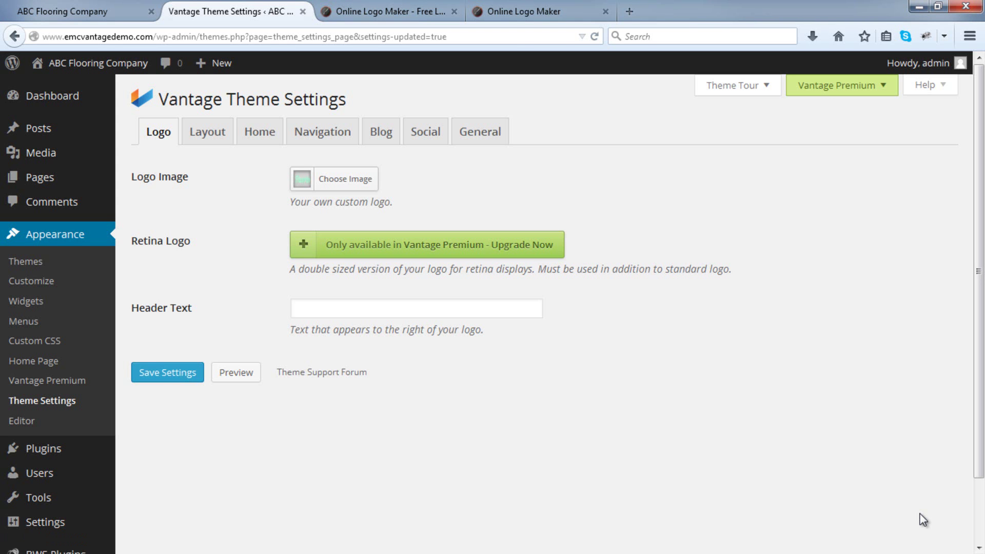
left_click(155, 382)
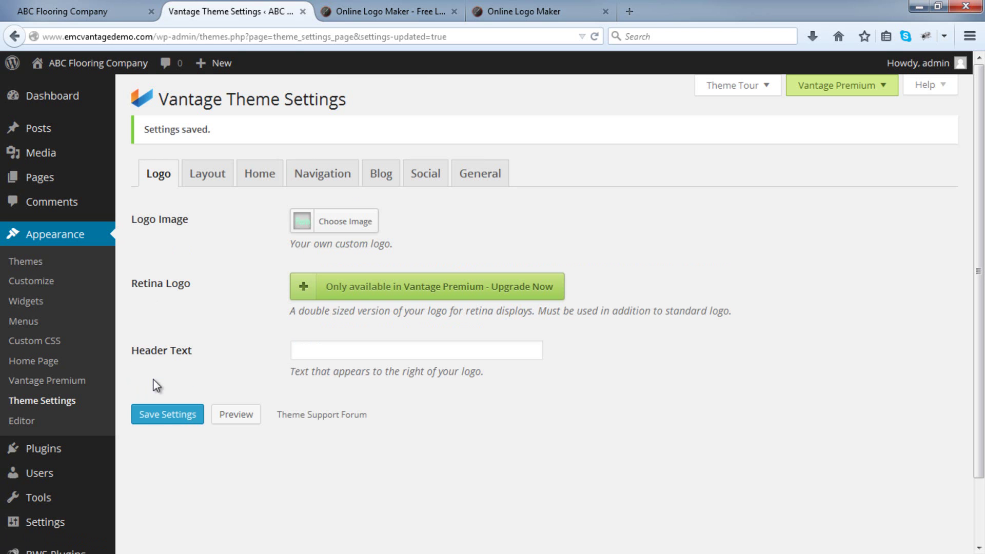
left_click(128, 11)
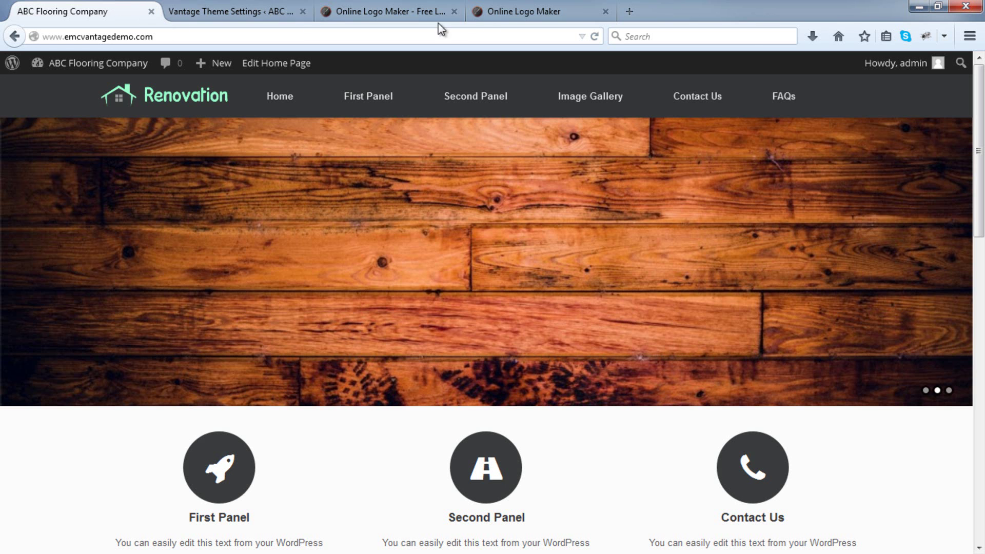
Reload the front page to confirm the mint seashell Flooring Co. logo in the header.
left_click(594, 37)
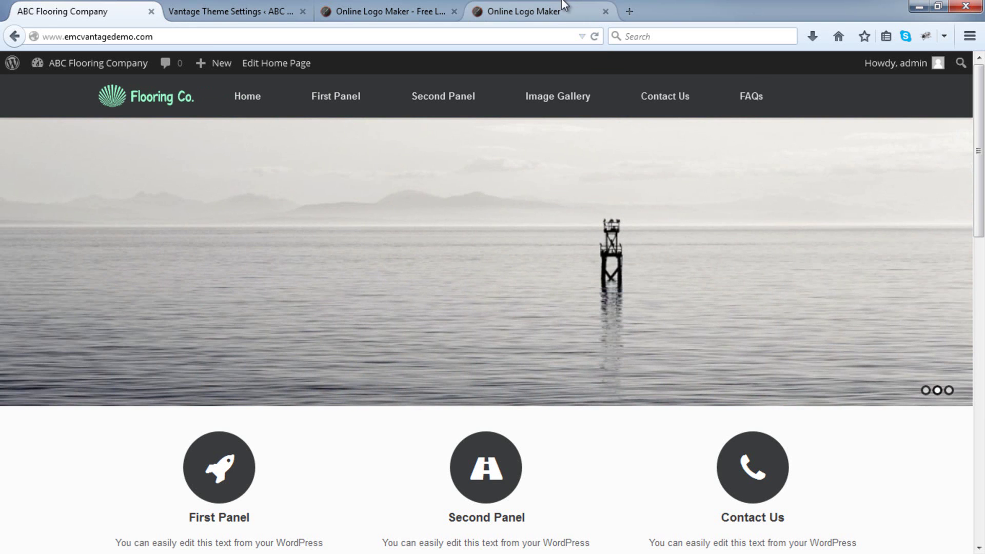
left_click(564, 7)
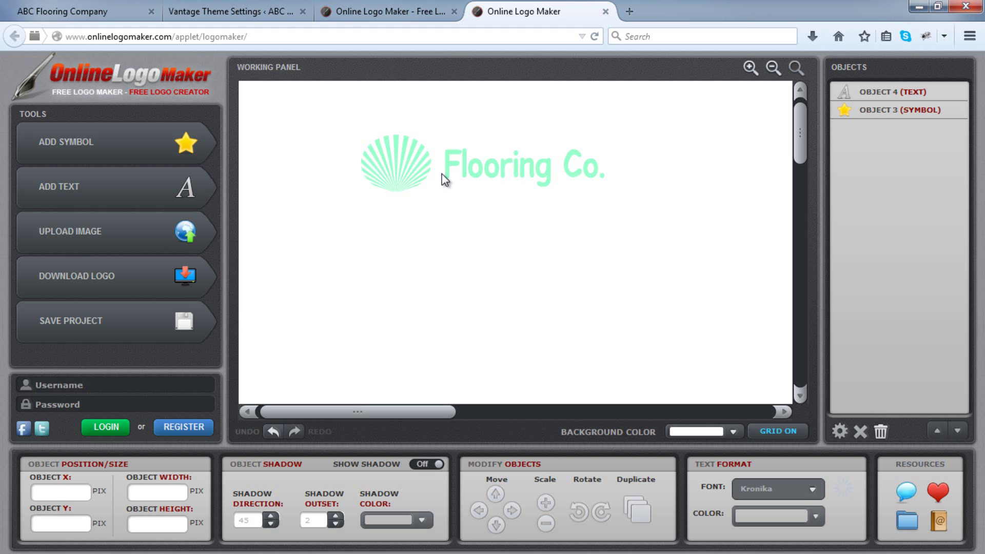
left_click(402, 170)
left_click(481, 174)
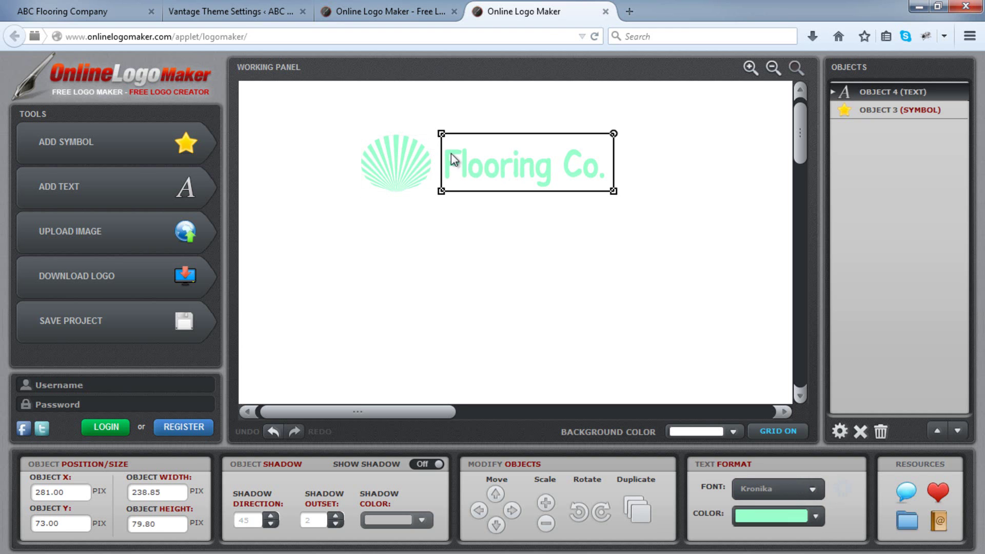
left_click(94, 9)
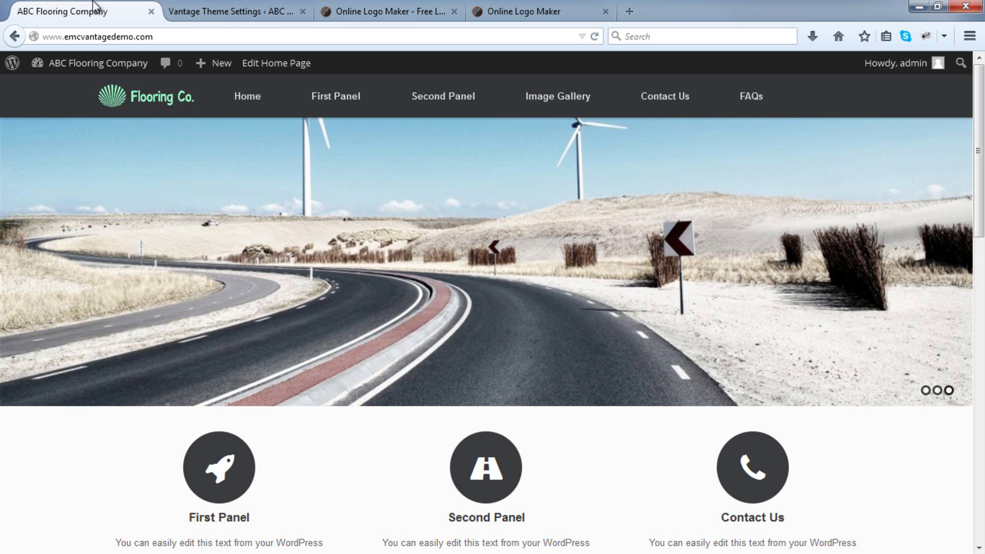
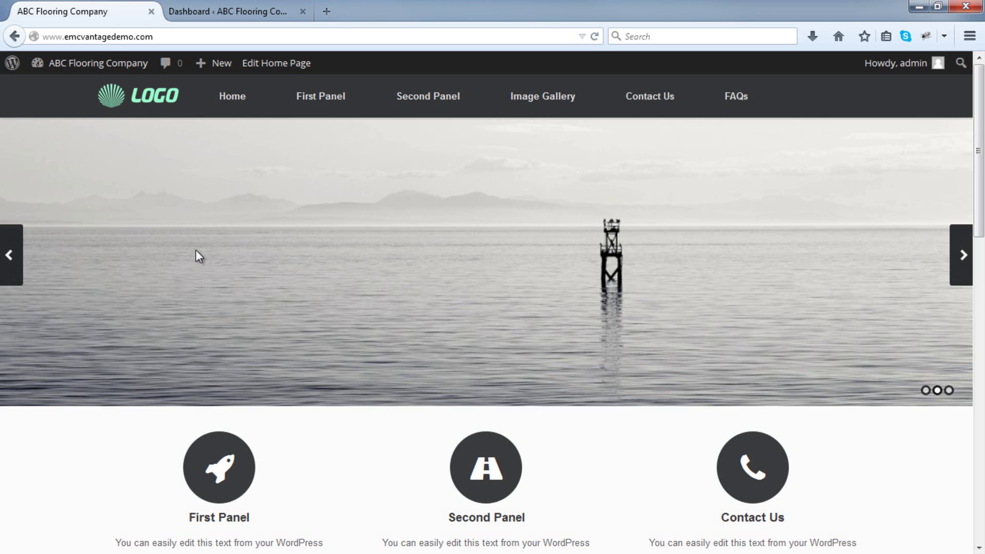
Go to the Meta Slider page holding the home page slider's three image slides.
left_click(199, 10)
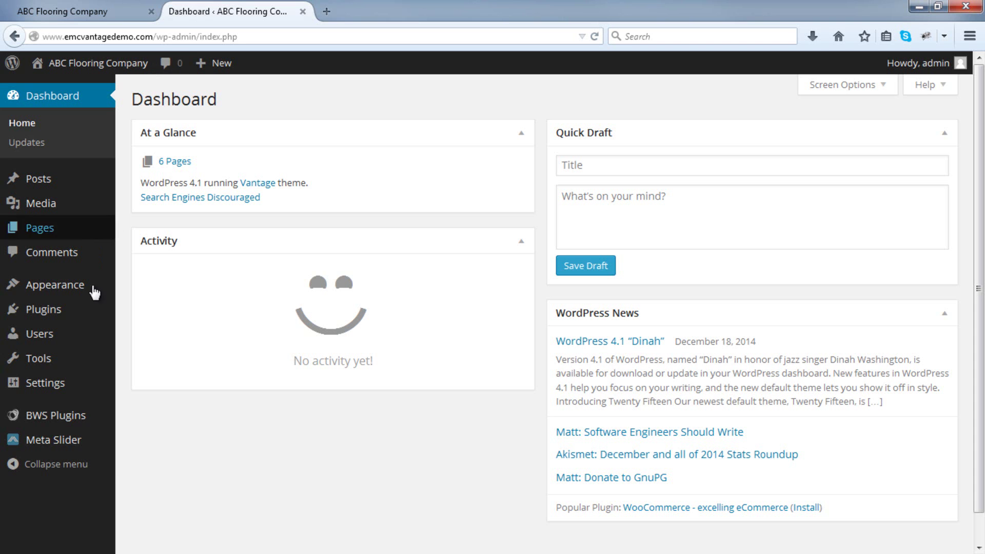
mouse_move(58, 438)
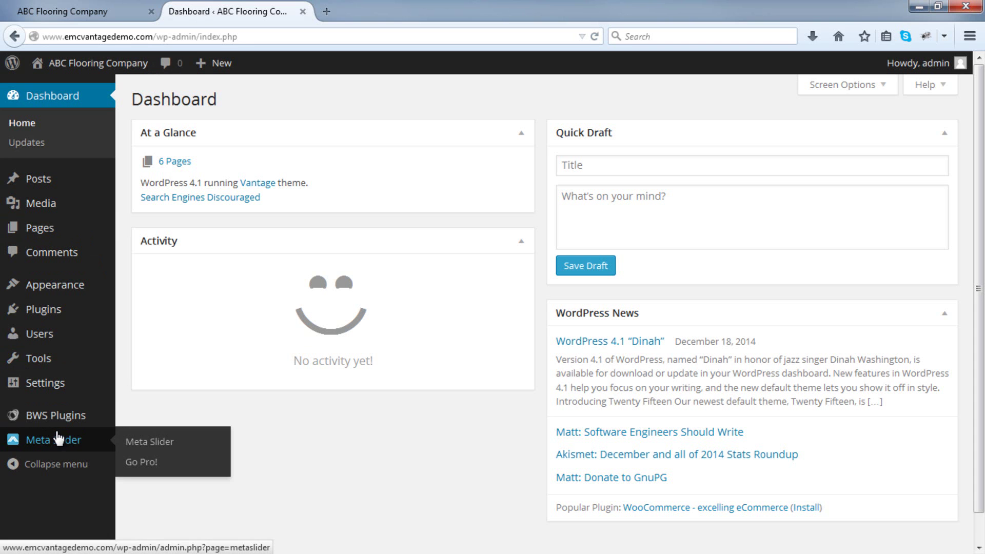
left_click(184, 445)
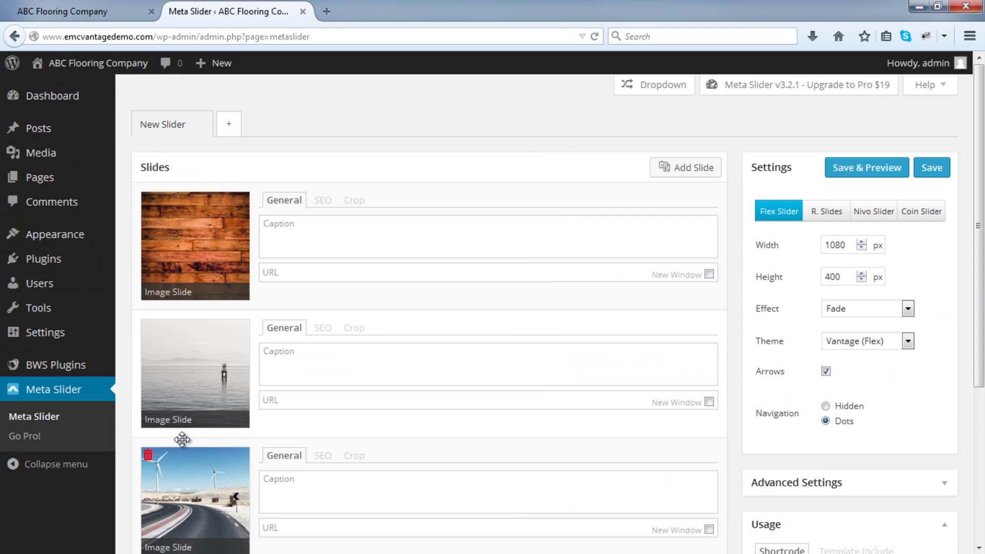
scroll(898, 247, "down", 2)
scroll(928, 250, "down", 2)
Expand Advanced Settings and review the 1080×400 px, Fade, Vantage (Flex) slider options.
left_click(946, 321)
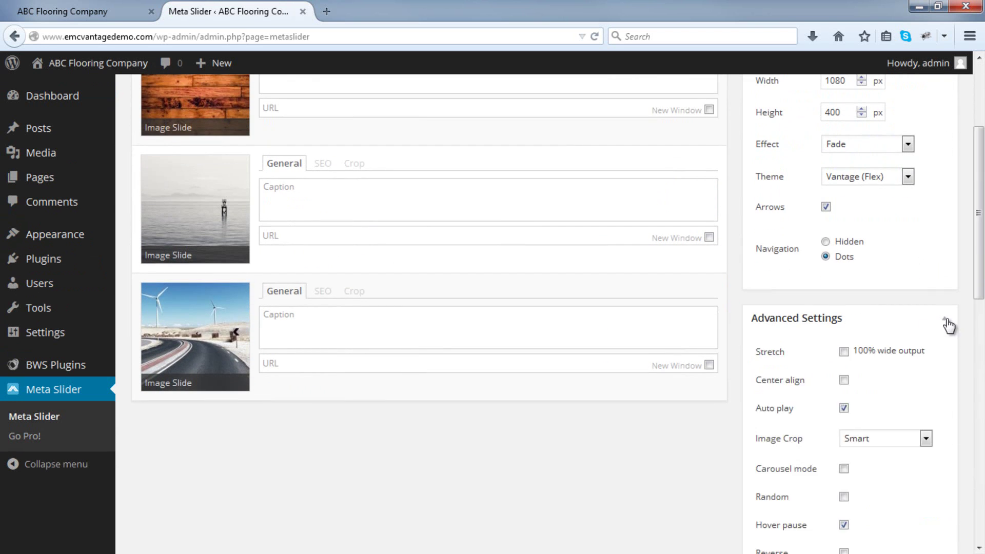
scroll(949, 326, "down", 12)
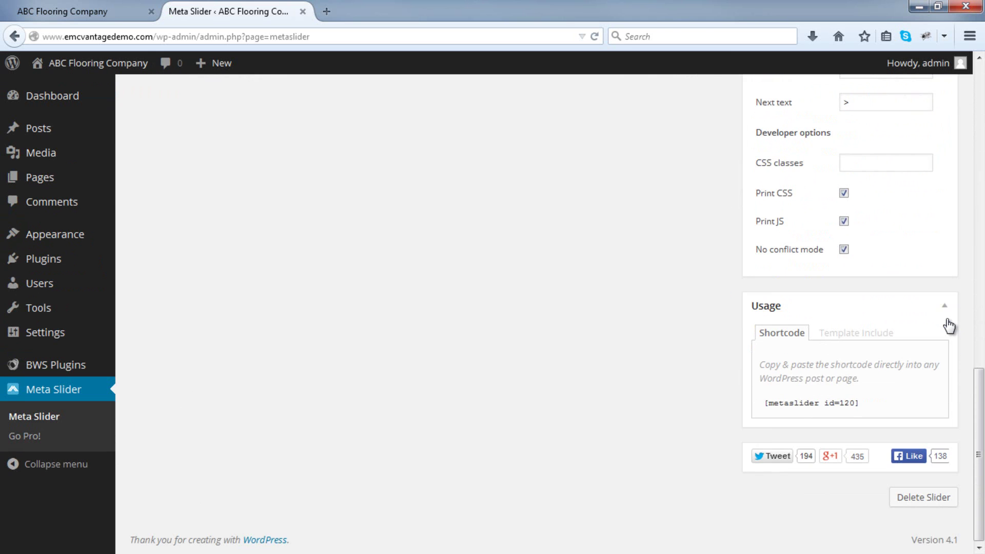
scroll(949, 326, "up", 4)
scroll(949, 326, "up", 4)
scroll(949, 325, "up", 5)
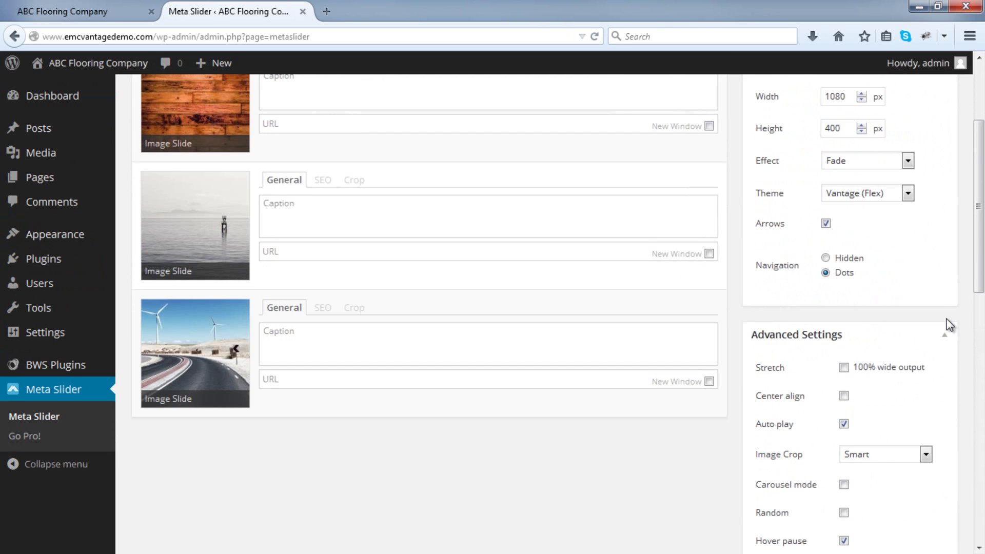
scroll(949, 326, "up", 3)
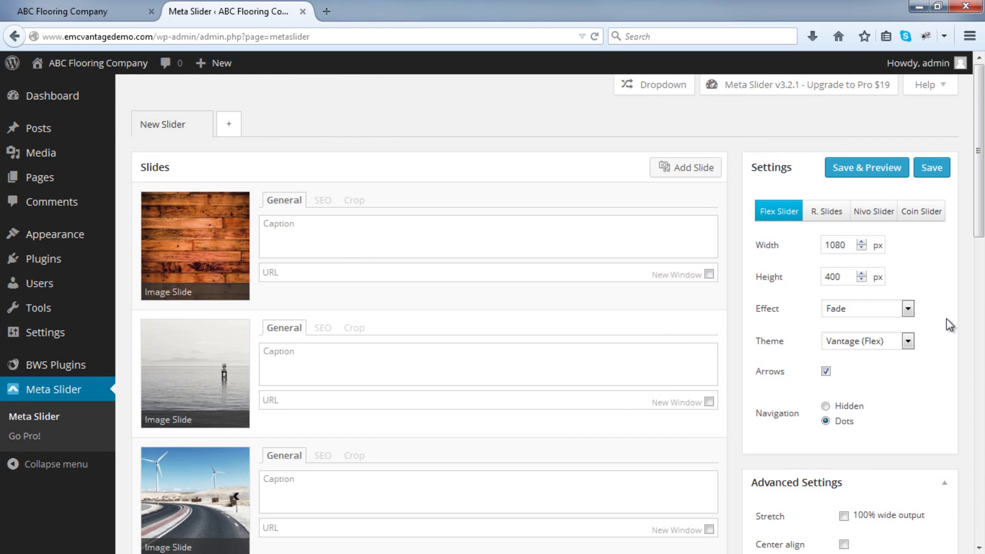
scroll(949, 326, "down", 8)
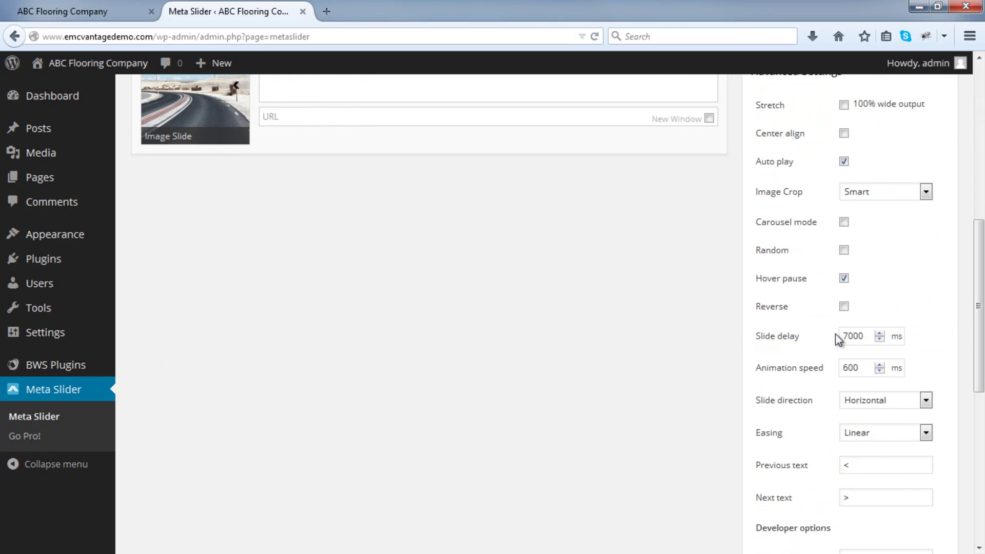
left_click_drag(848, 337, 841, 336)
scroll(826, 338, "up", 10)
Set the slider height to 600 px, save, and reload the home page to preview it.
left_click(922, 176)
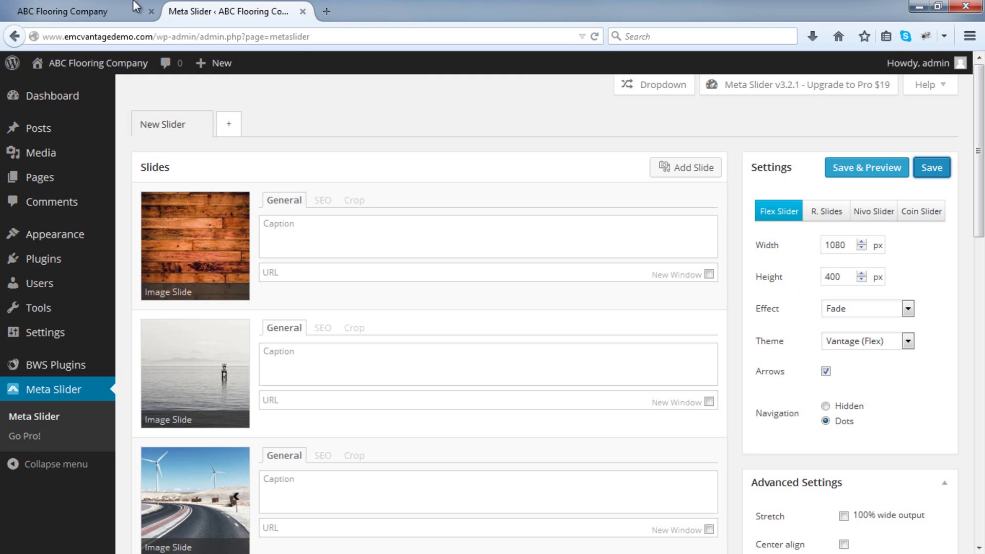
key("ctrl+Tab")
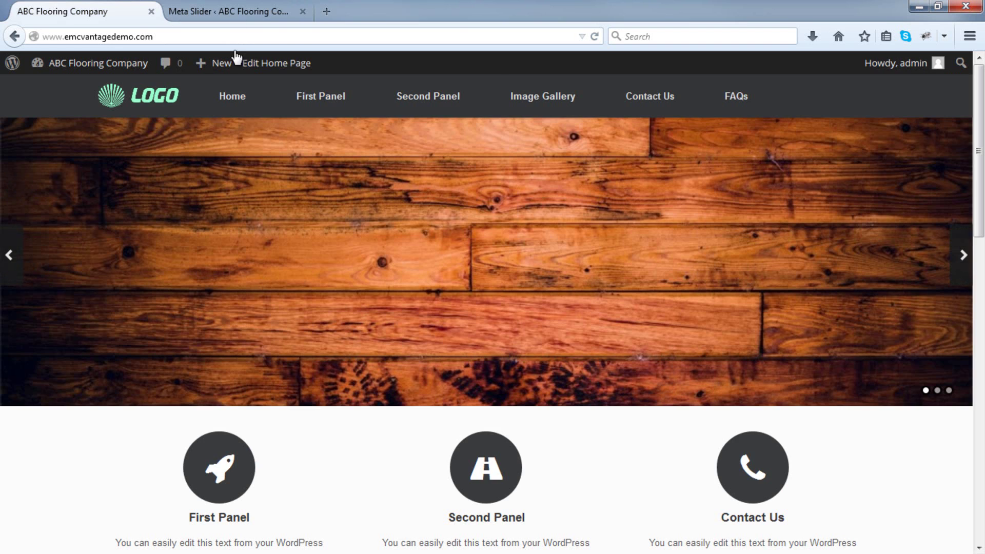
key("ctrl+Tab")
type("600")
left_click(946, 174)
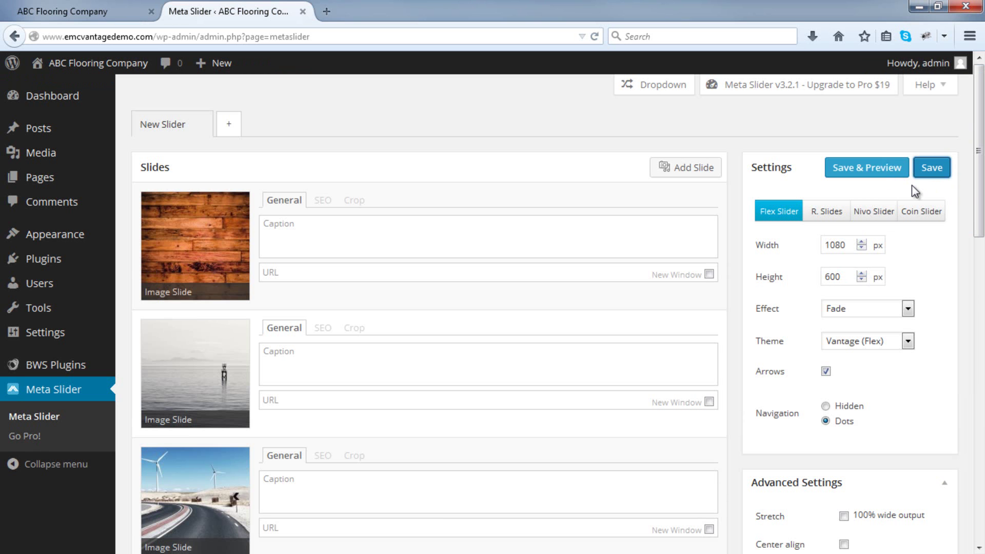
left_click(100, 8)
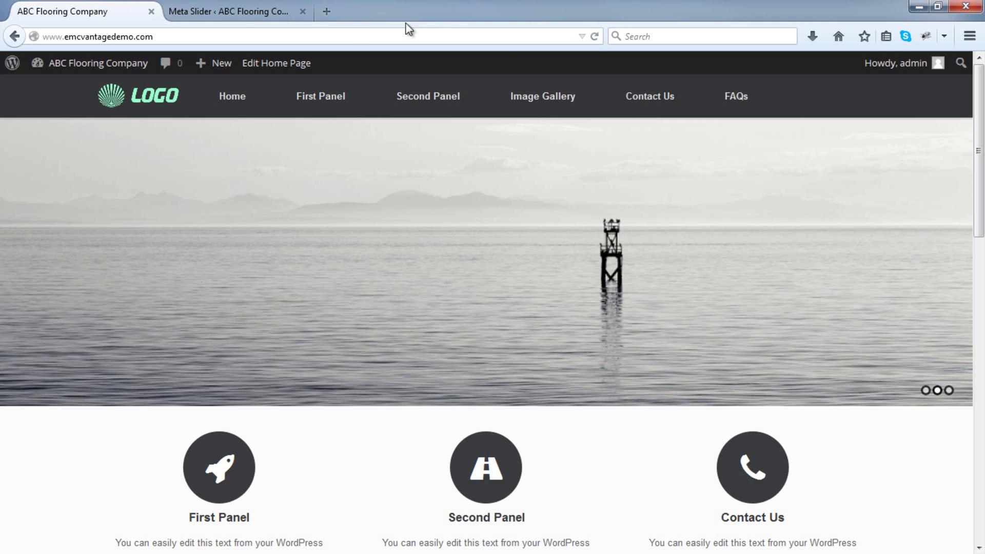
left_click(593, 37)
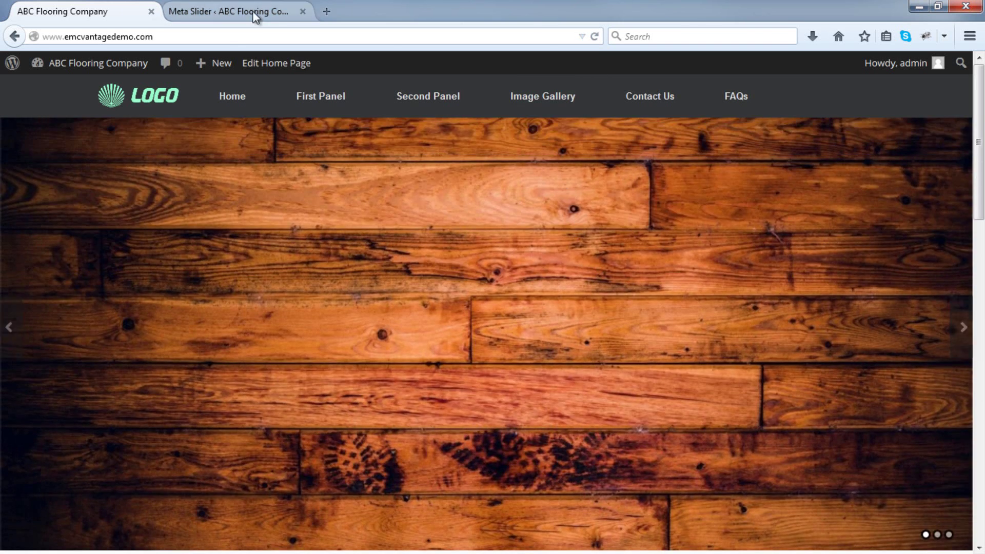
Change the slider height to 250 px, save, and preview it on the reloaded home page.
left_click(228, 12)
left_click_drag(855, 277, 773, 279)
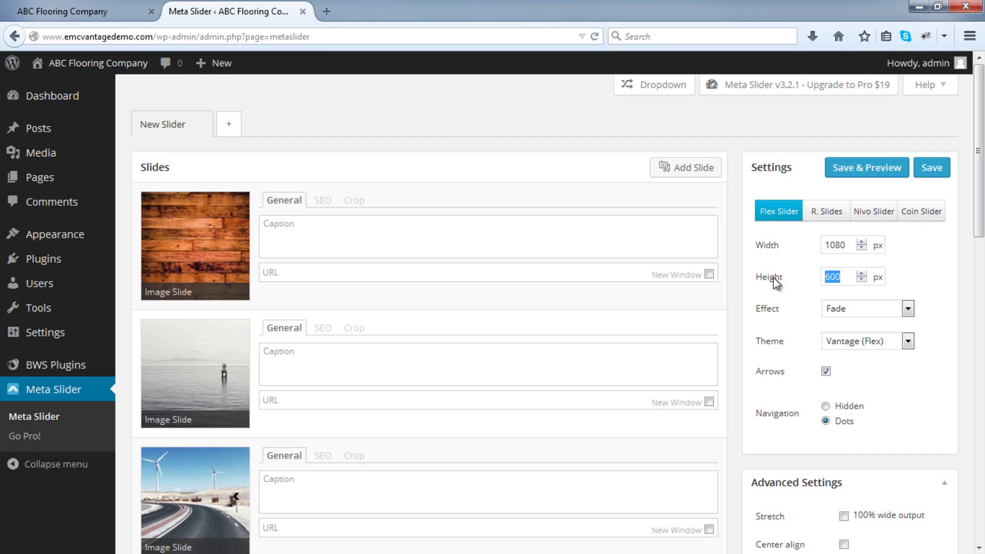
type("250")
left_click(937, 174)
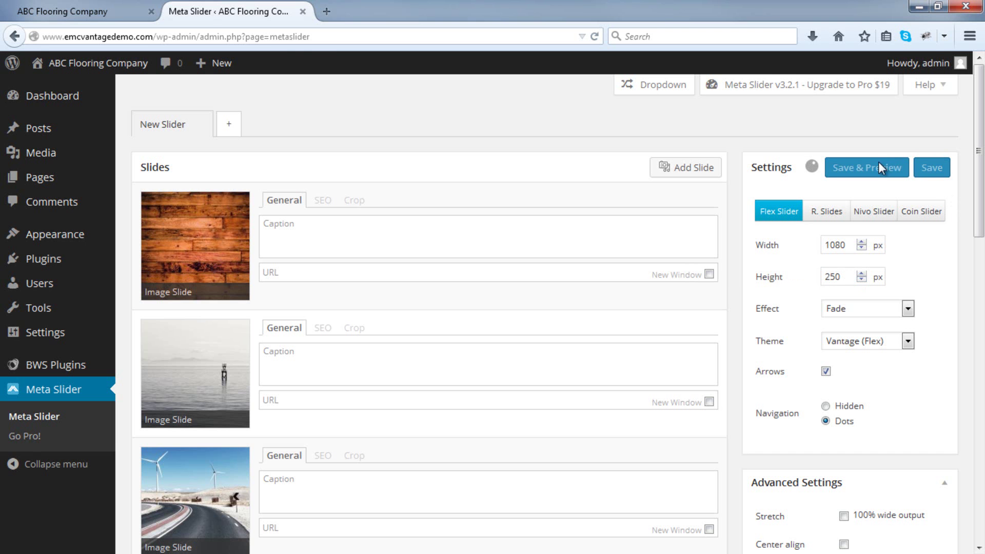
left_click(77, 11)
left_click(595, 37)
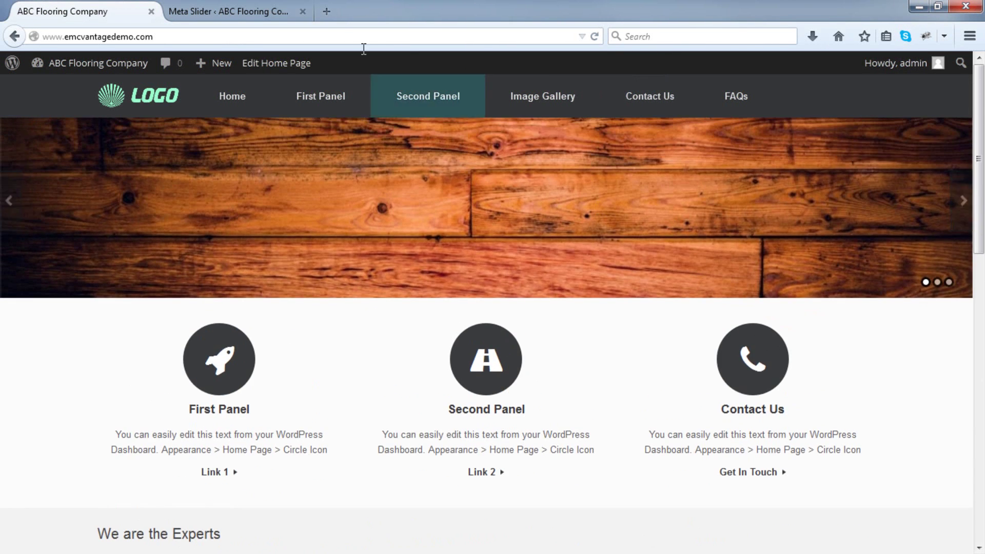
left_click(247, 7)
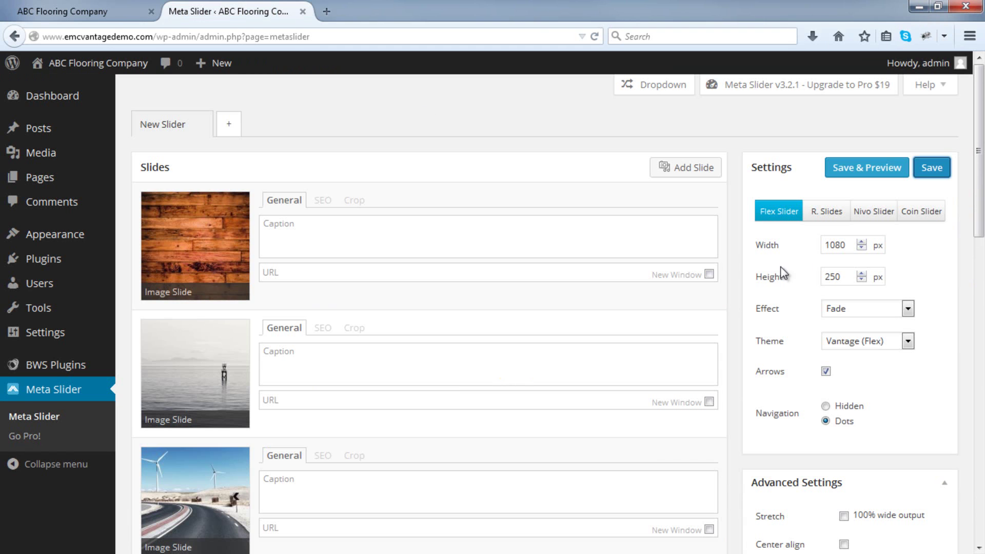
left_click_drag(851, 277, 770, 277)
Restore the slider height to 400 px, save, and delete the wood floor slide.
type("400")
left_click(933, 168)
left_click(148, 202)
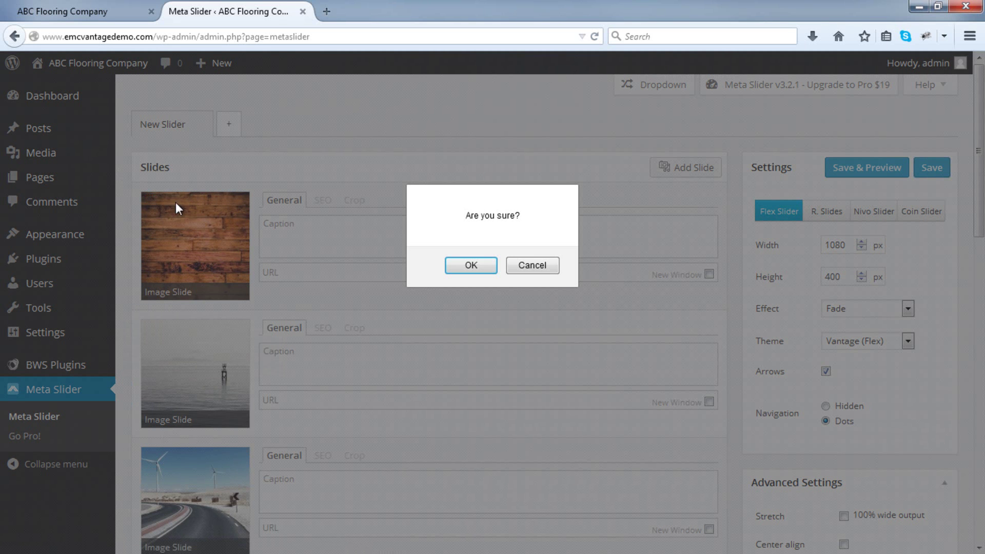
left_click(448, 266)
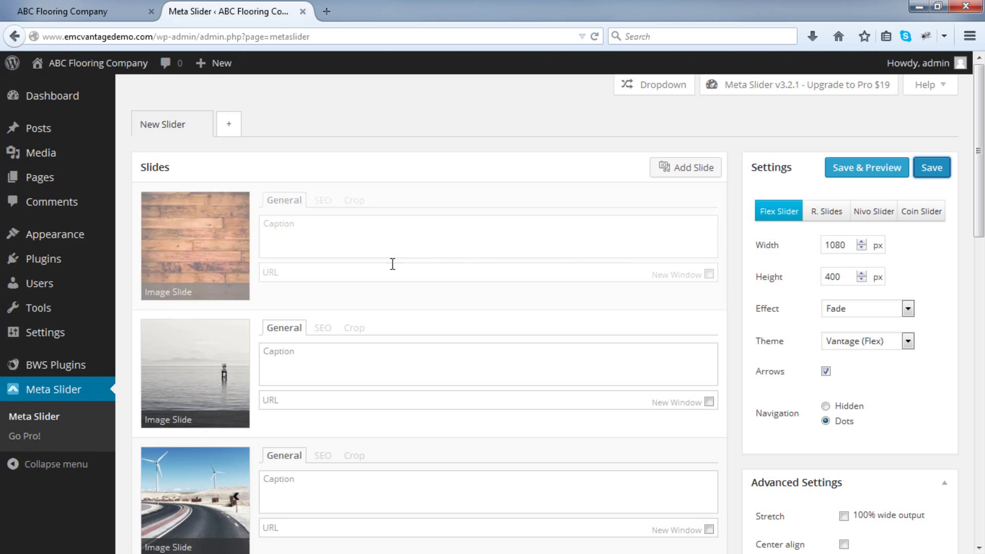
Delete the lake and wind turbine road slides so no slides remain.
mouse_move(185, 208)
left_click(150, 203)
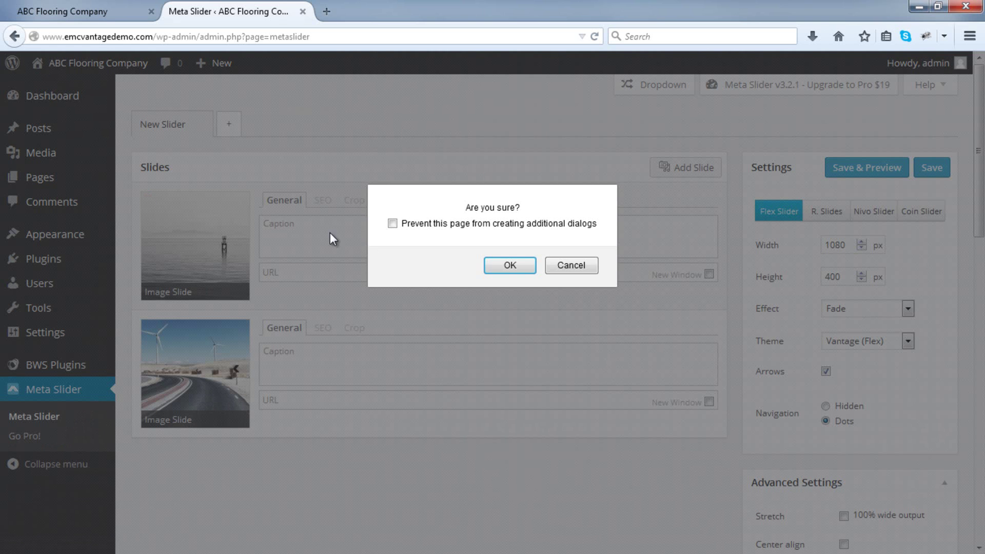
left_click(491, 266)
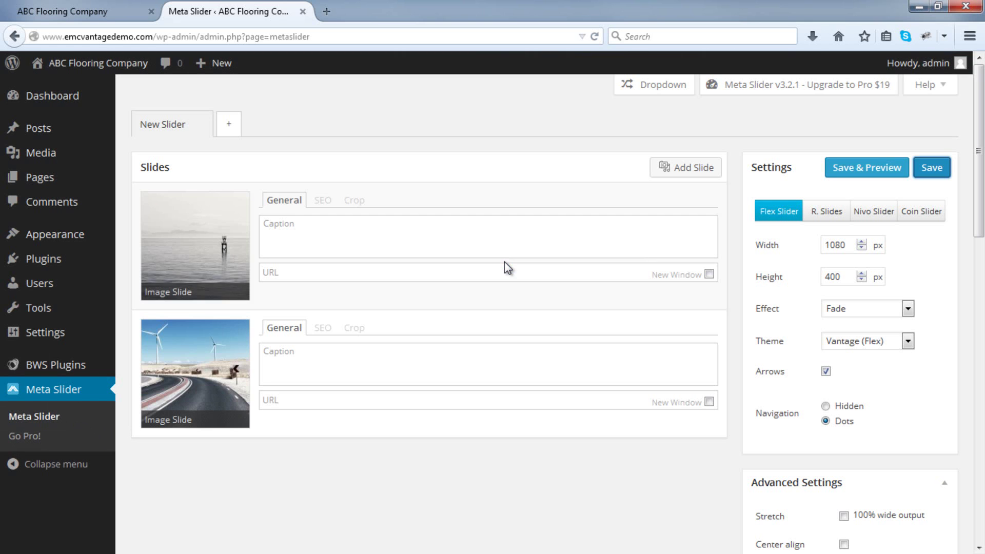
left_click(147, 203)
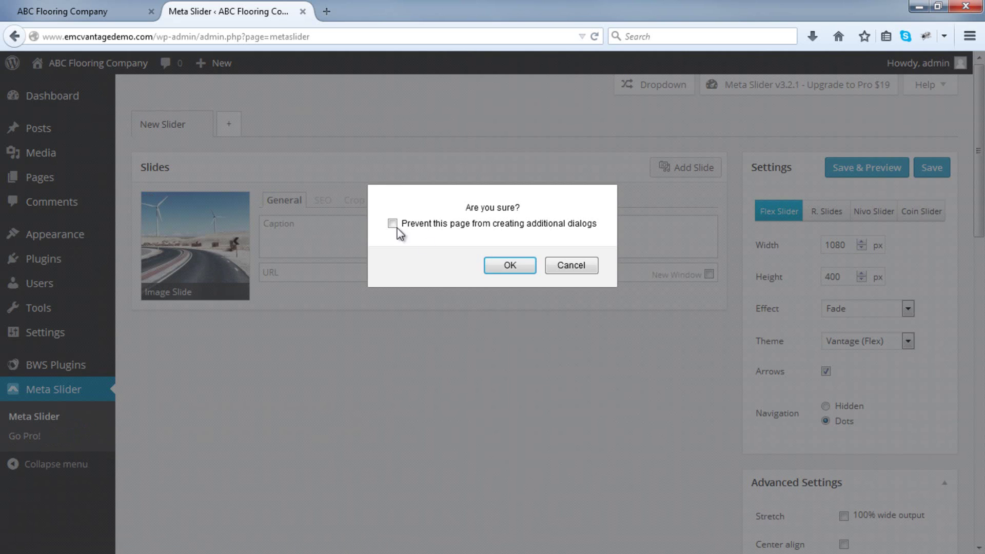
left_click(500, 266)
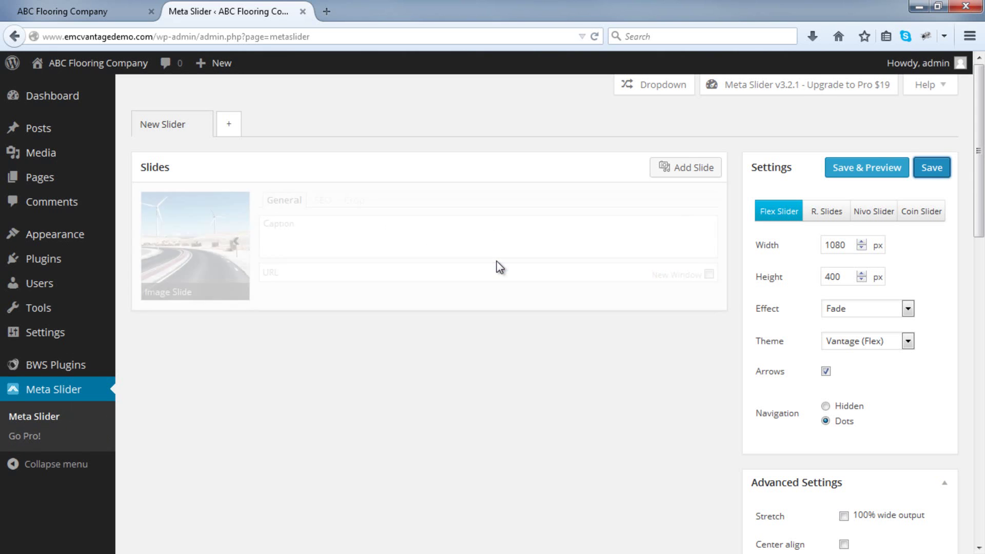
left_click(676, 170)
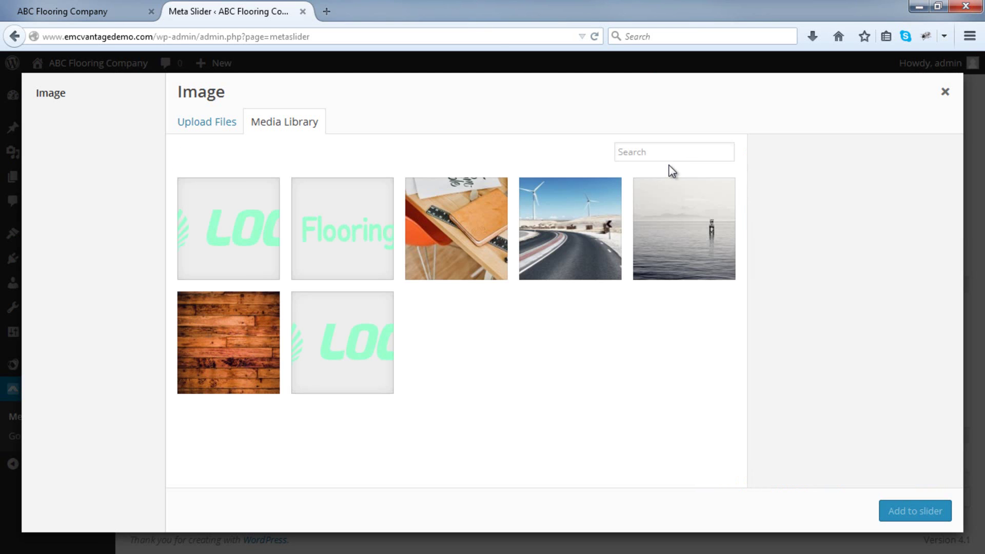
Upload all eight images from 02 VANTAGE > Images > shortlisted - Copy to the Media Library.
left_click(197, 132)
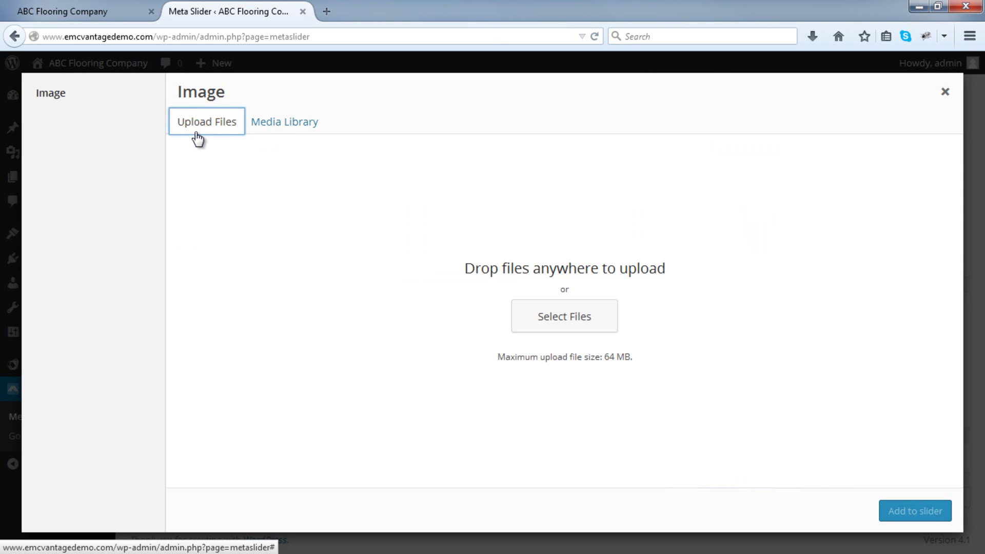
left_click(550, 318)
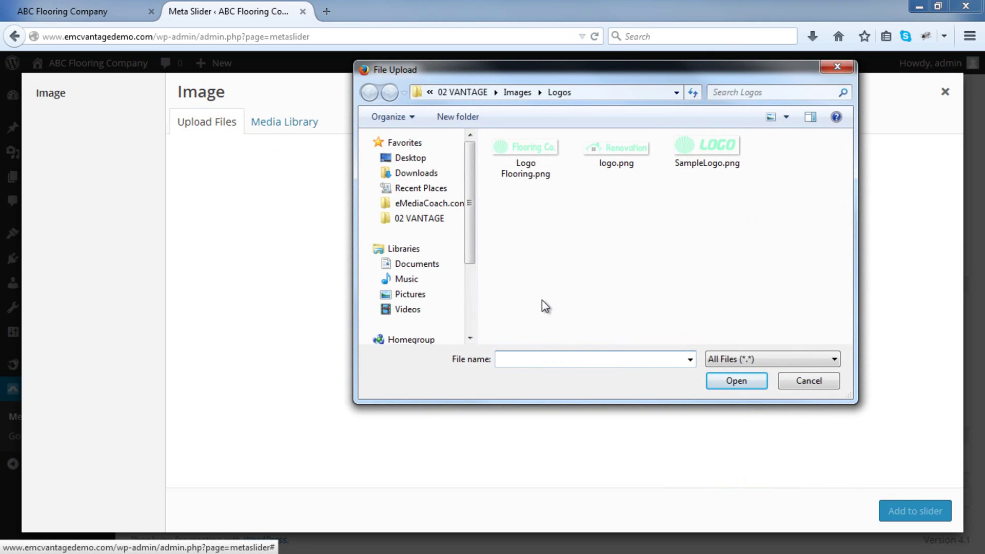
left_click(433, 220)
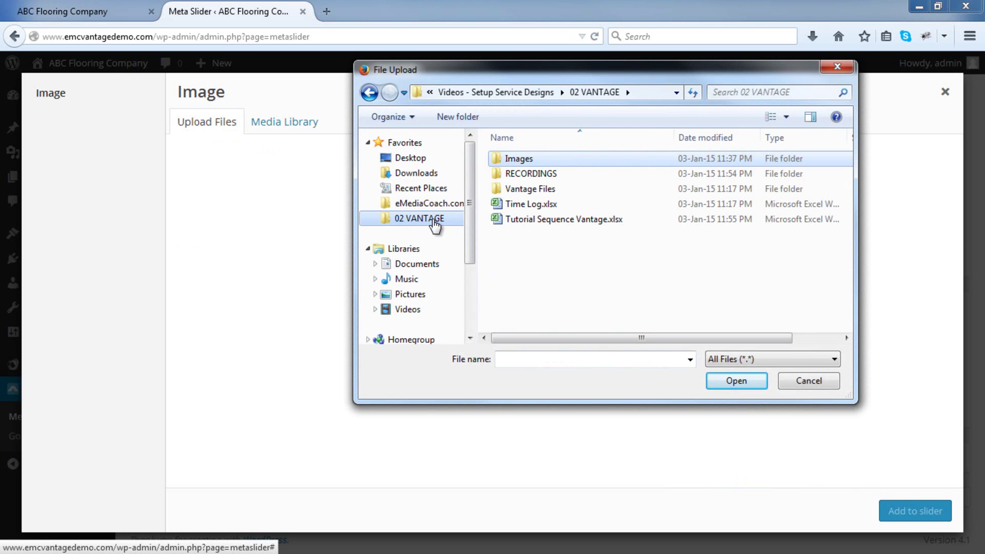
double_click(550, 166)
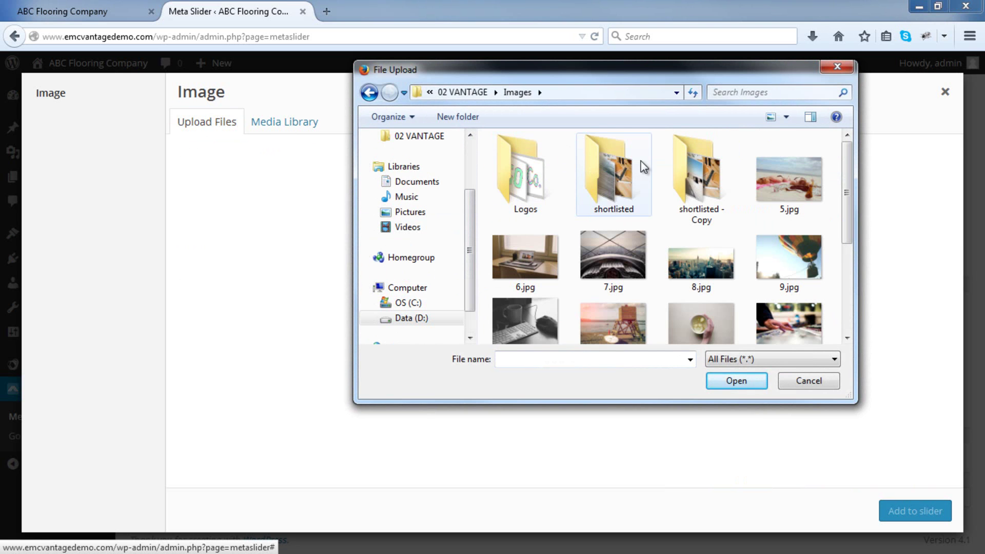
double_click(672, 166)
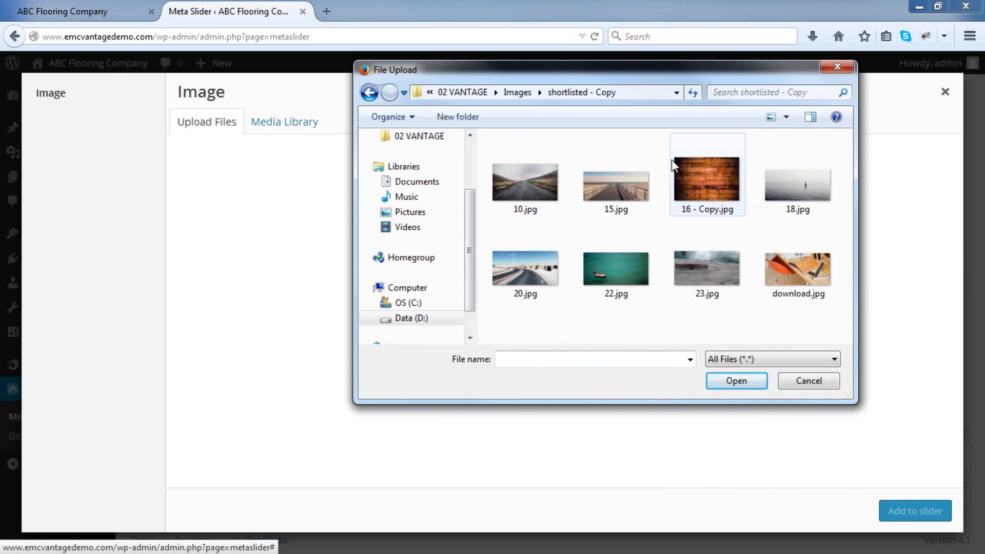
left_click_drag(485, 148, 838, 325)
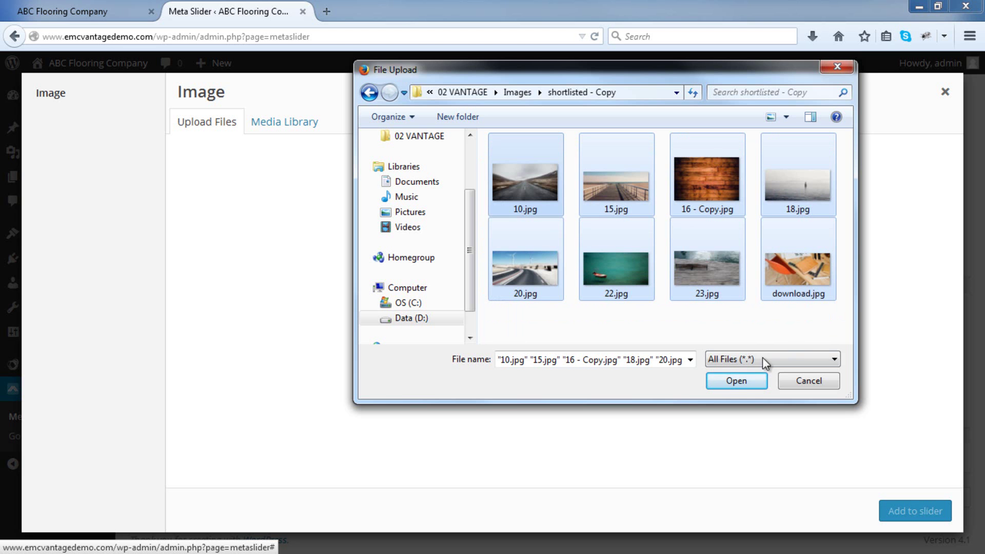
left_click(734, 381)
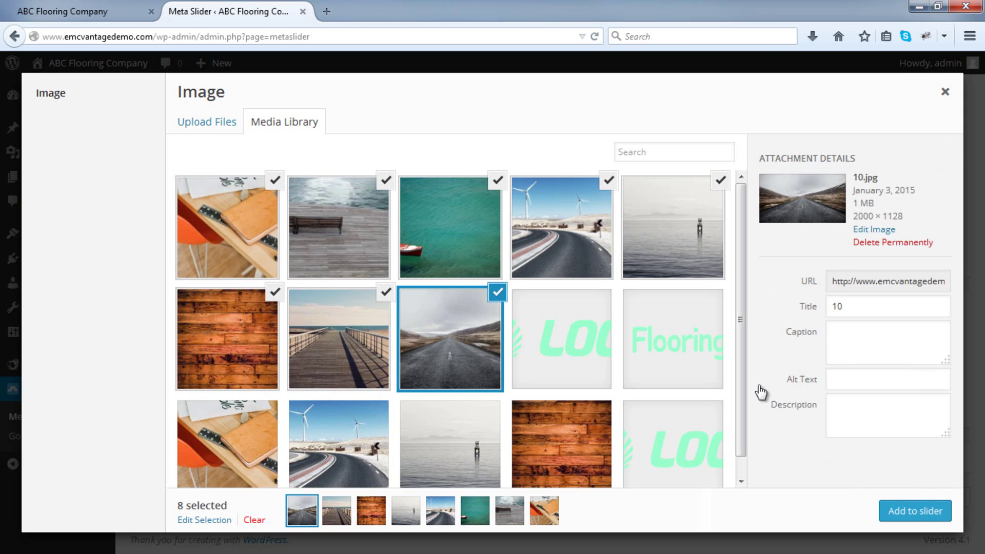
Add the eight selected images as slides and drag the road slide into place.
scroll(737, 367, "down", 1)
scroll(739, 377, "up", 1)
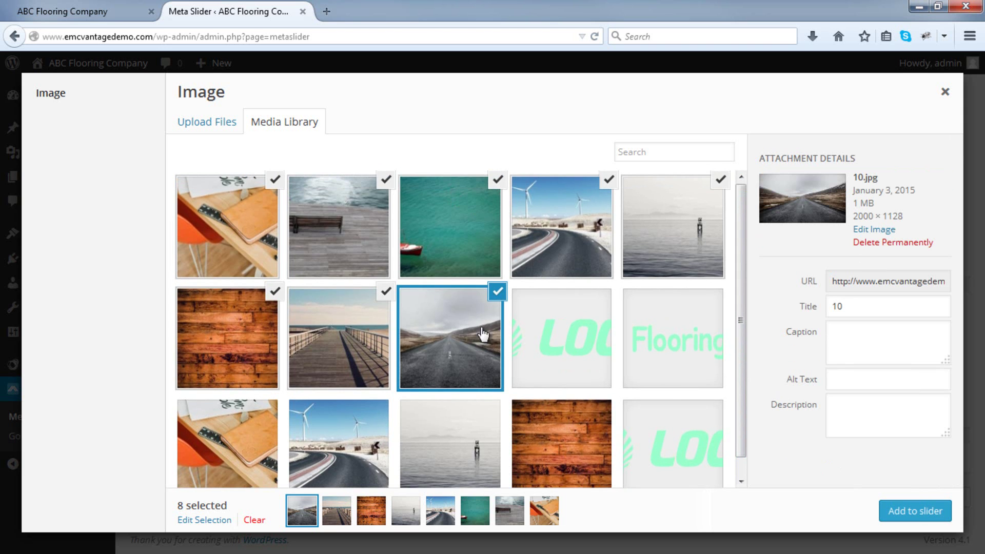
left_click(904, 513)
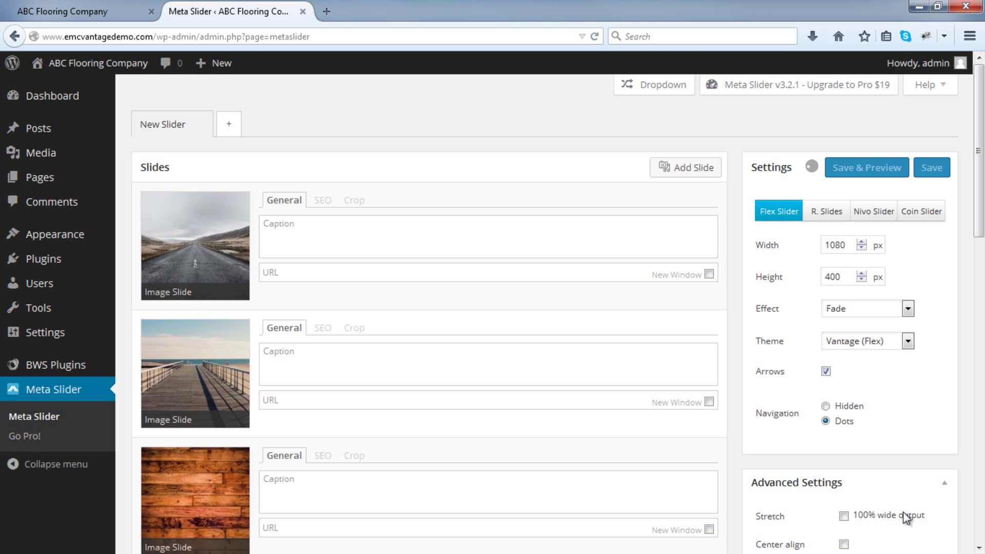
scroll(903, 512, "down", 10)
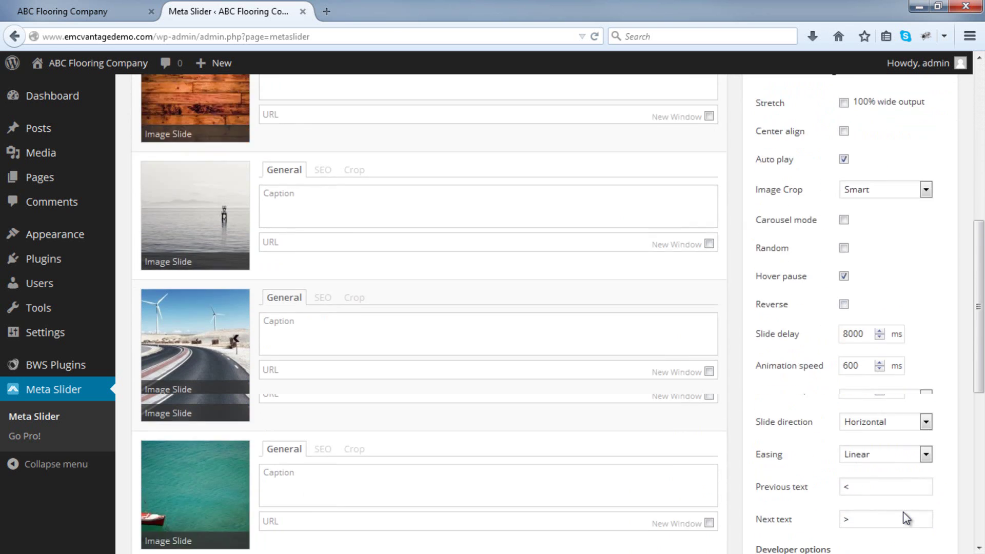
scroll(906, 519, "down", 6)
scroll(905, 520, "up", 10)
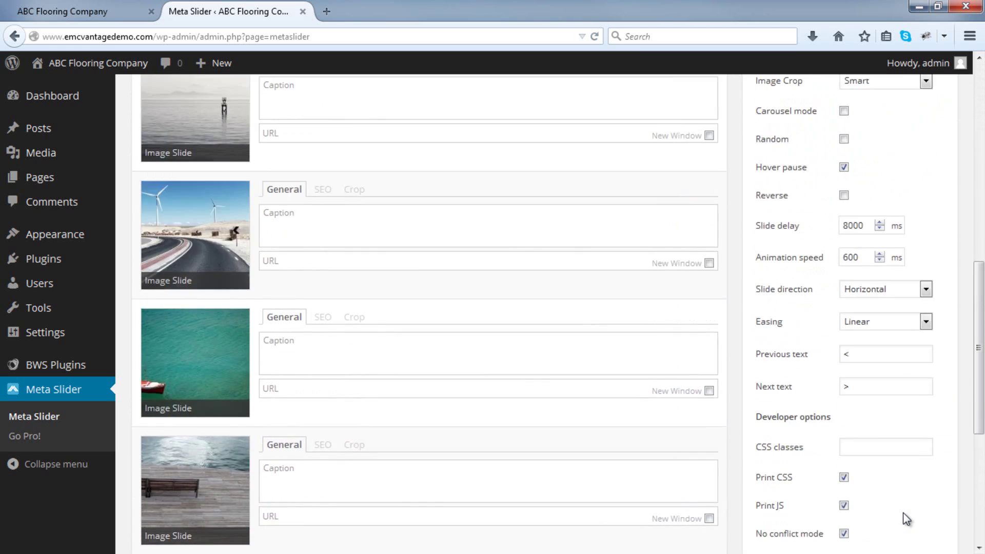
scroll(906, 519, "up", 5)
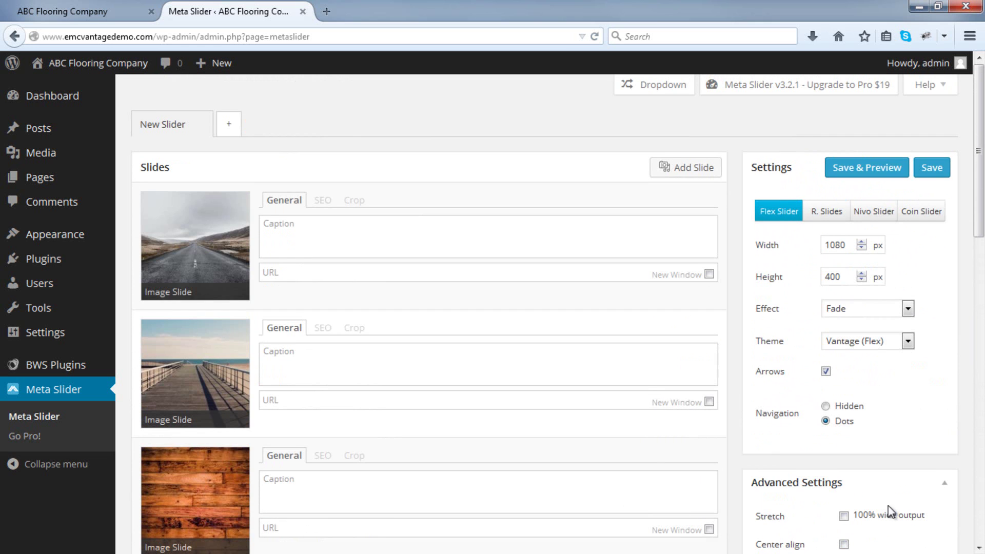
mouse_move(215, 246)
left_click_drag(210, 251, 226, 119)
Move the bench slide up to third place and save the new slide order.
scroll(217, 355, "down", 8)
scroll(237, 269, "down", 3)
scroll(237, 268, "down", 6)
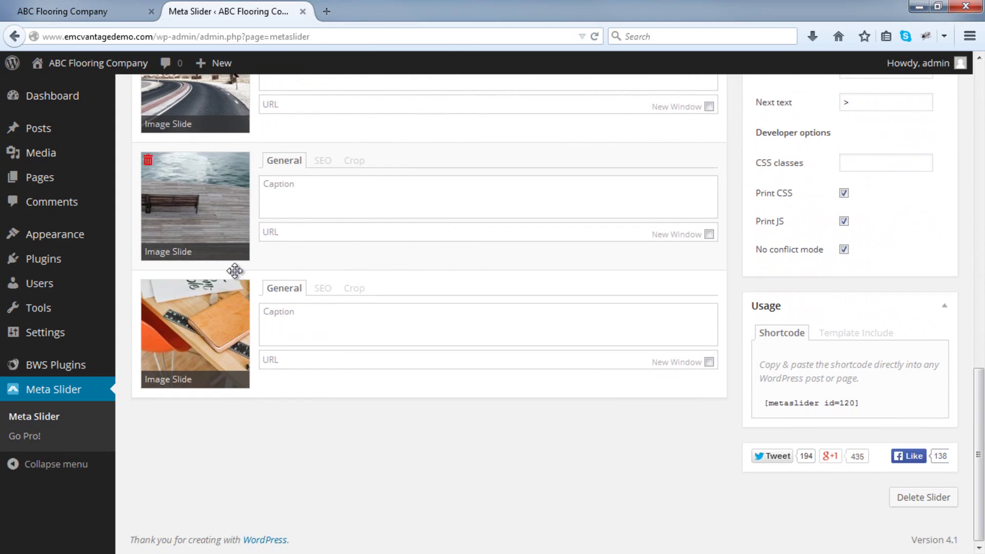
left_click_drag(217, 240, 275, 374)
scroll(199, 269, "up", 8)
scroll(220, 262, "up", 1)
scroll(216, 276, "down", 10)
scroll(231, 264, "up", 1)
scroll(275, 374, "up", 10)
scroll(276, 381, "up", 3)
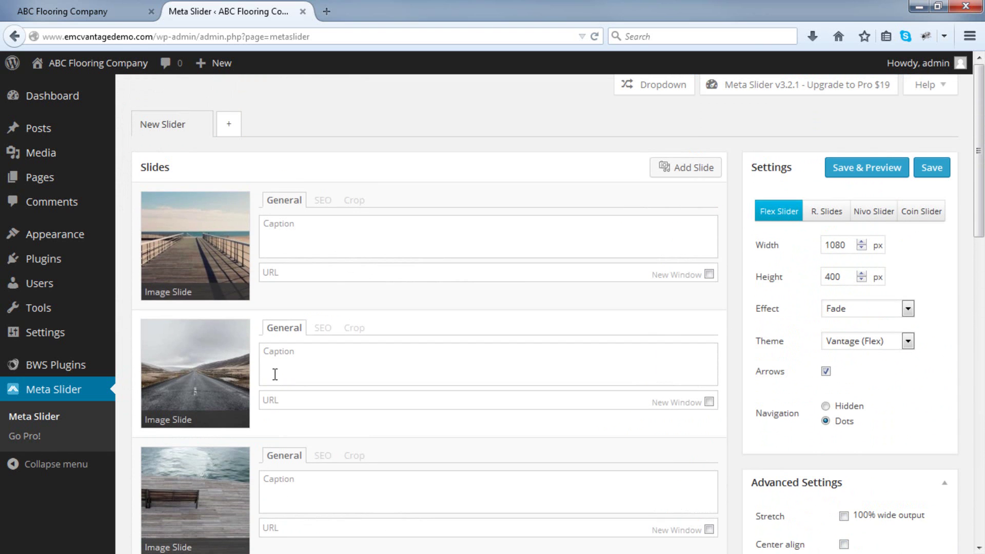
left_click_drag(228, 287, 236, 419)
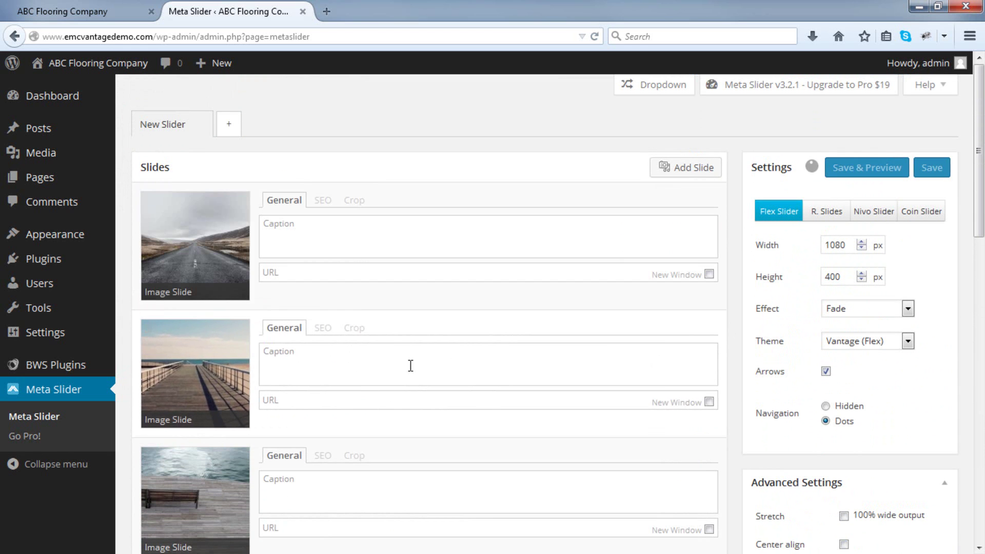
left_click(946, 181)
left_click(94, 10)
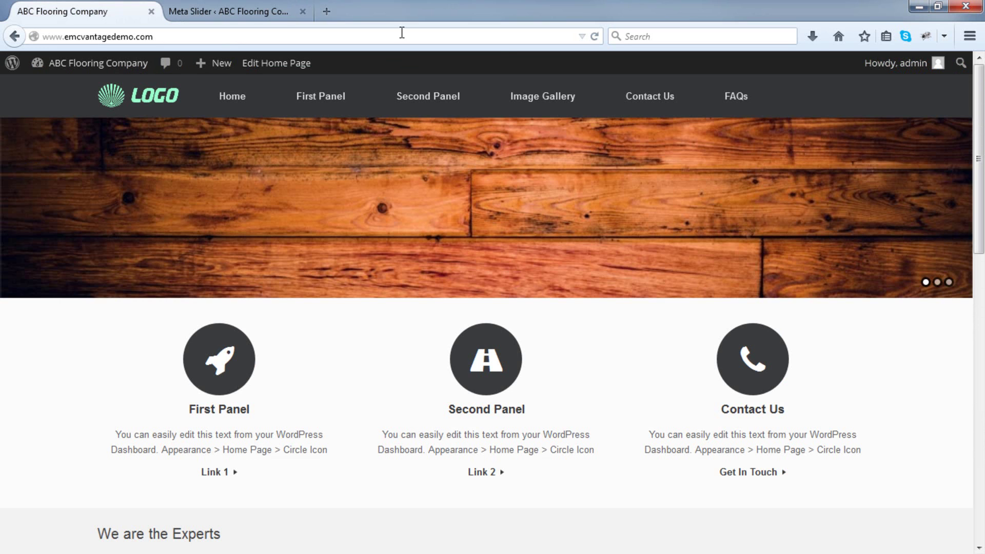
Reload the home page and advance the new road-image slider two images.
left_click(595, 37)
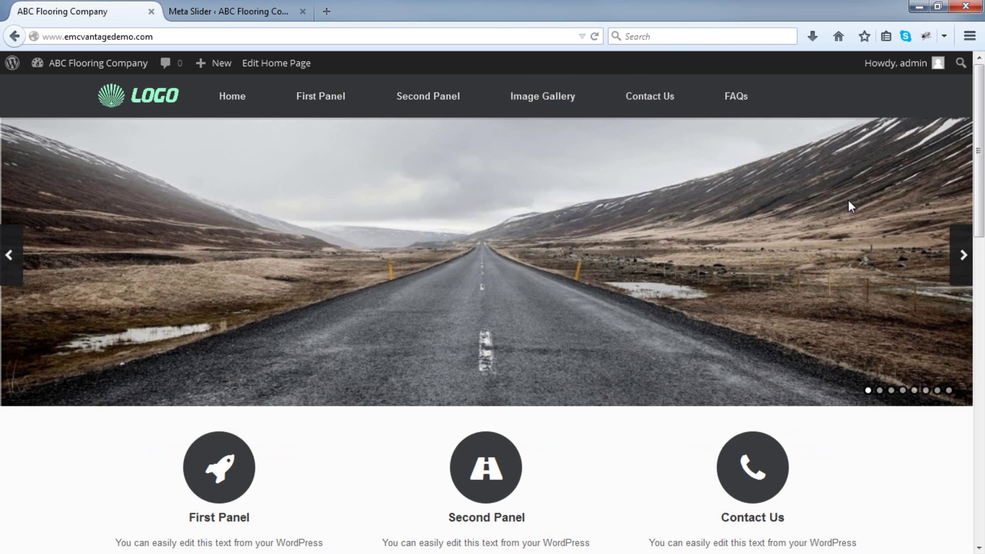
left_click(959, 250)
left_click(959, 250)
Scroll through the page to review it, then return to the admin Dashboard.
left_click(231, 12)
scroll(179, 226, "down", 3)
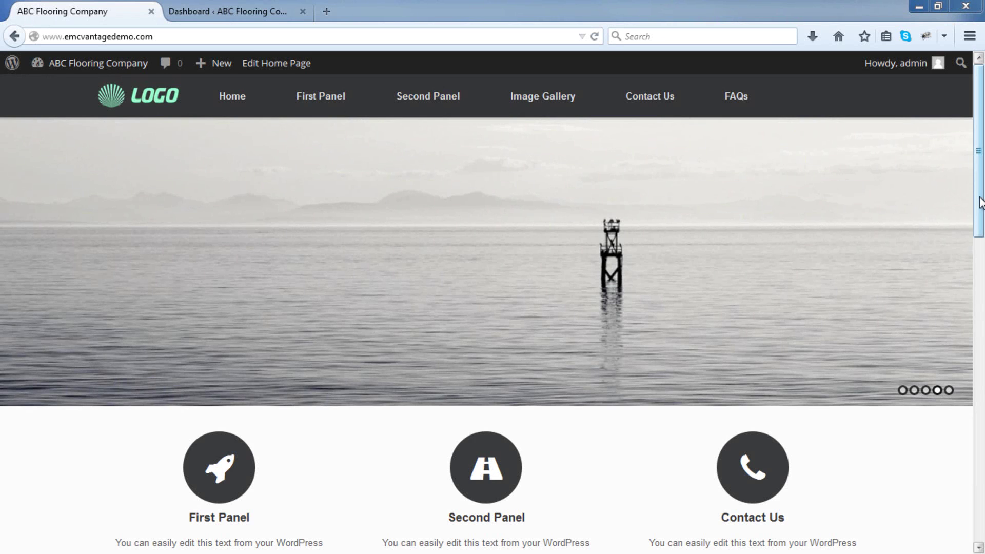
left_click_drag(980, 202, 980, 304)
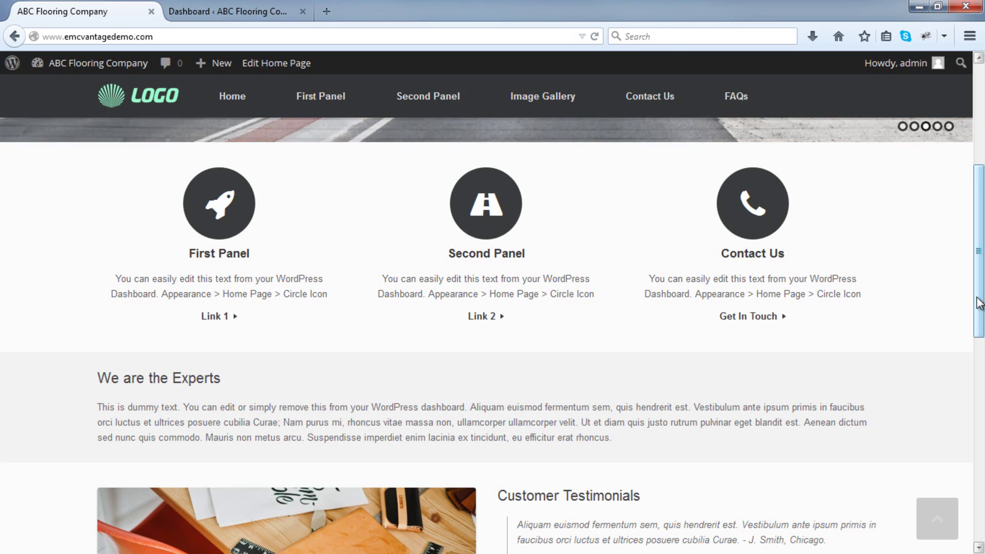
left_click_drag(978, 302, 976, 466)
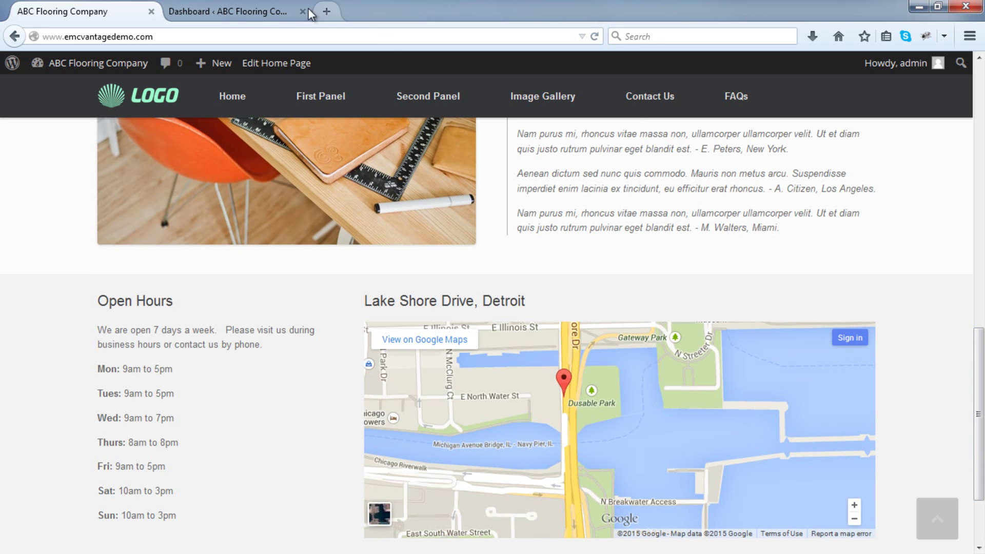
left_click(270, 7)
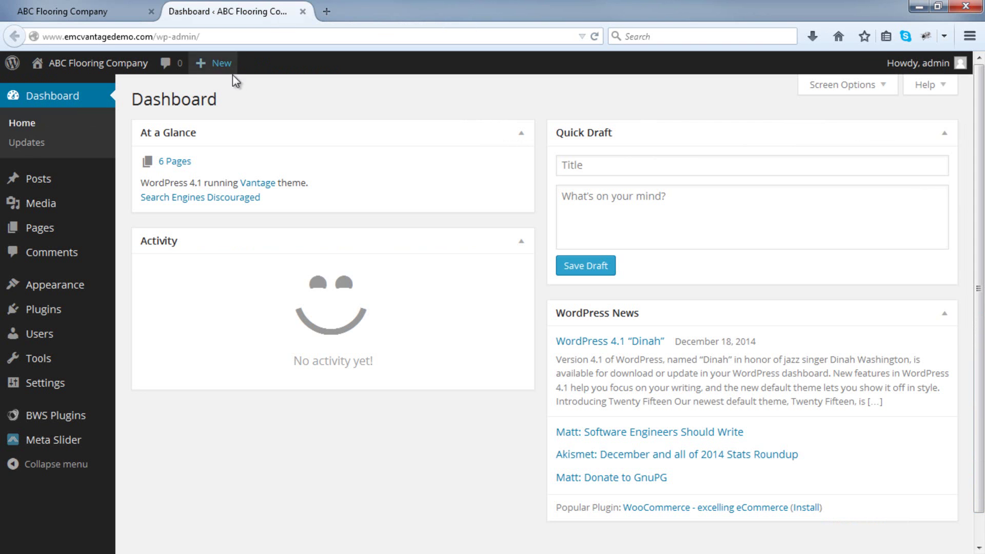
Open the Custom Home Page builder from the Appearance menu's Home Page item.
mouse_move(73, 289)
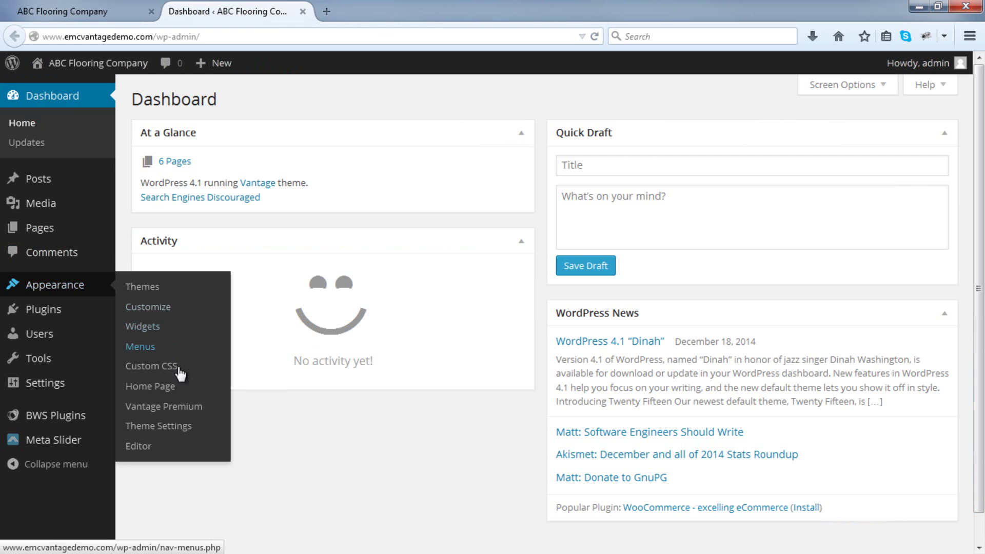
left_click(174, 392)
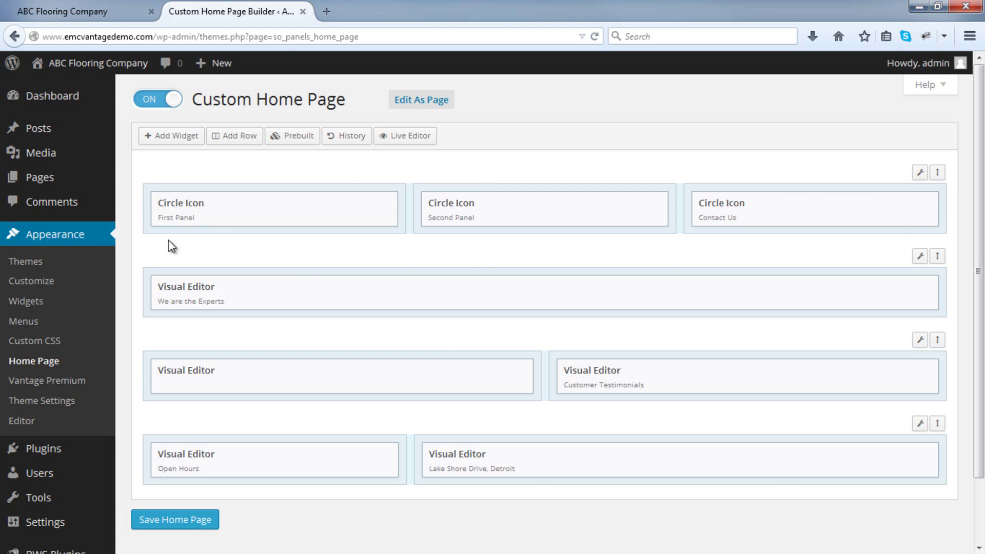
left_click(101, 12)
scroll(154, 213, "up", 10)
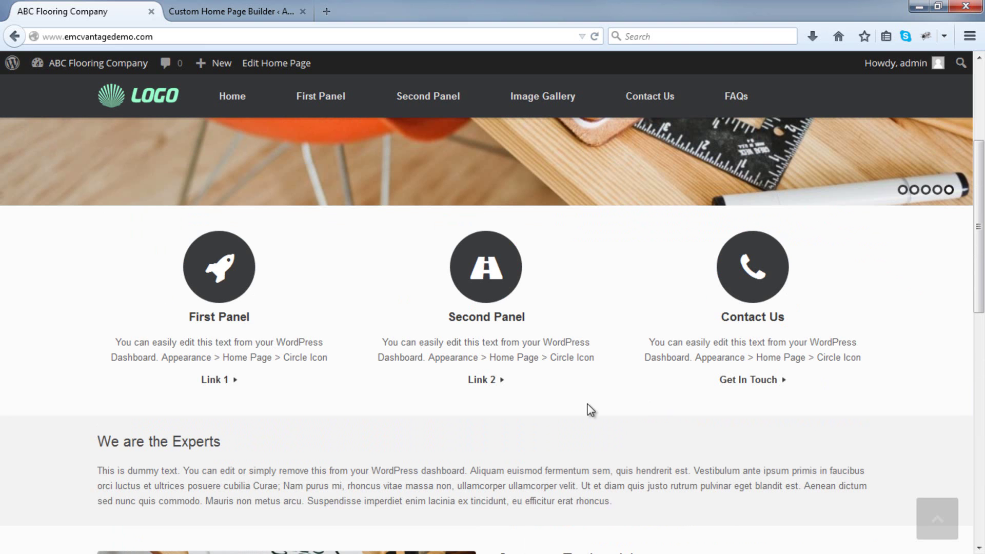
left_click(212, 9)
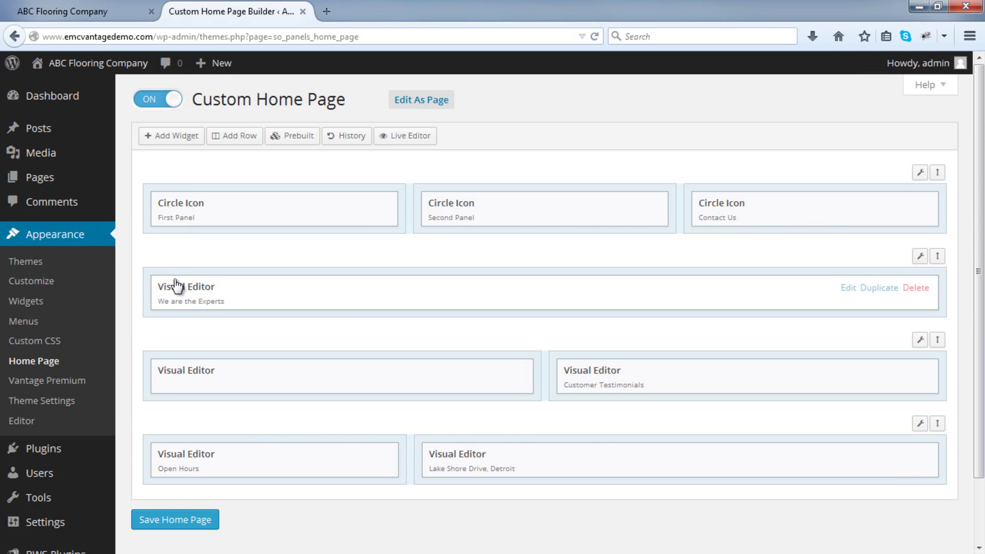
left_click(77, 11)
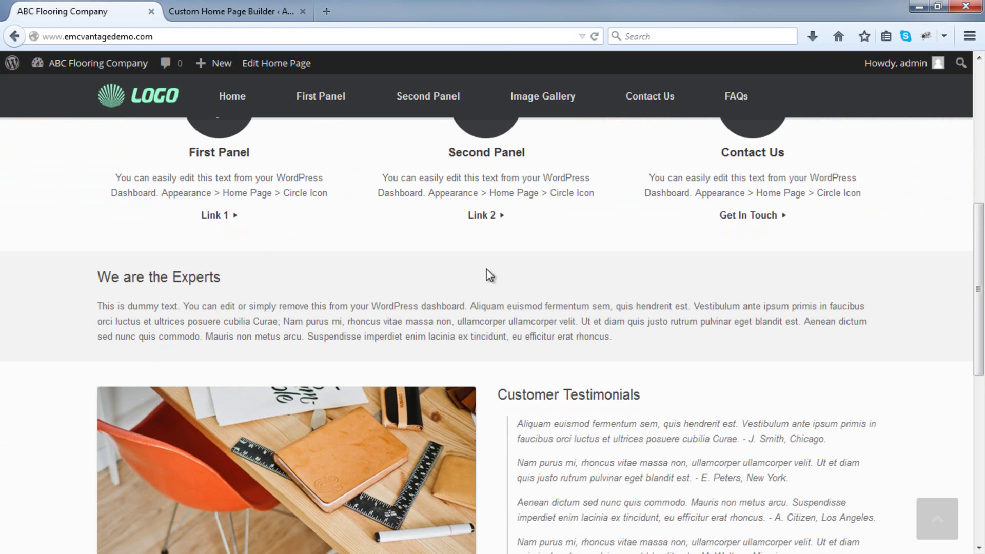
scroll(253, 150, "down", 2)
left_click(224, 9)
scroll(208, 194, "down", 3)
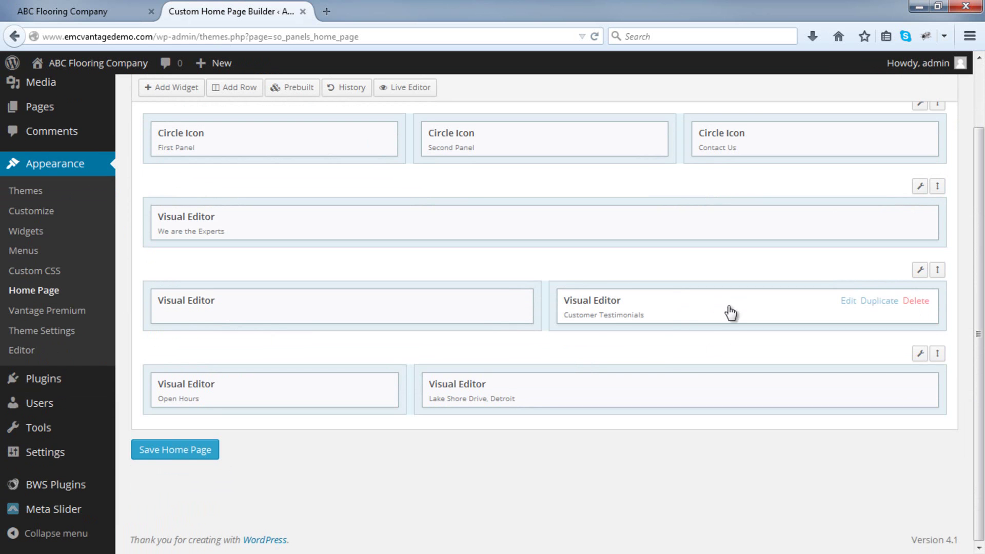
left_click(105, 4)
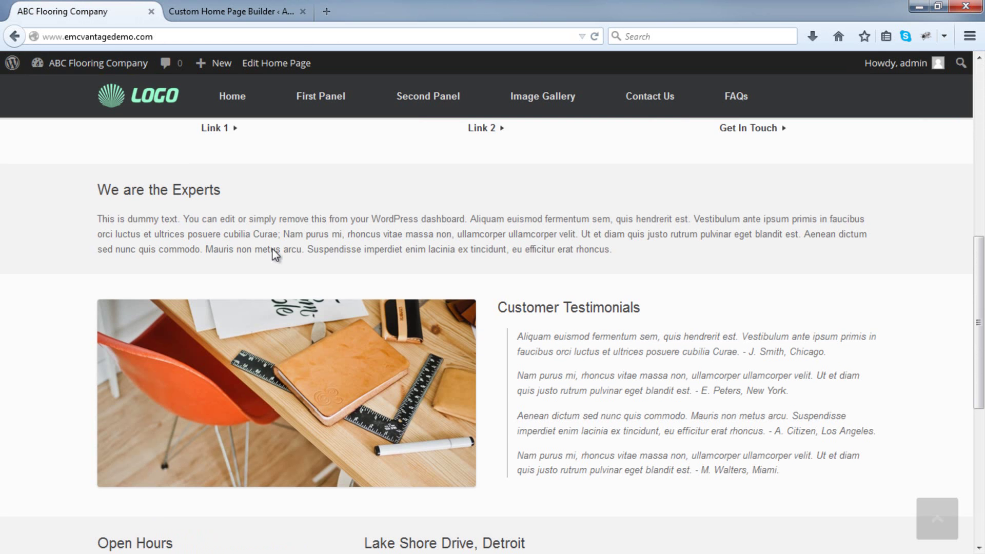
scroll(513, 256, "down", 4)
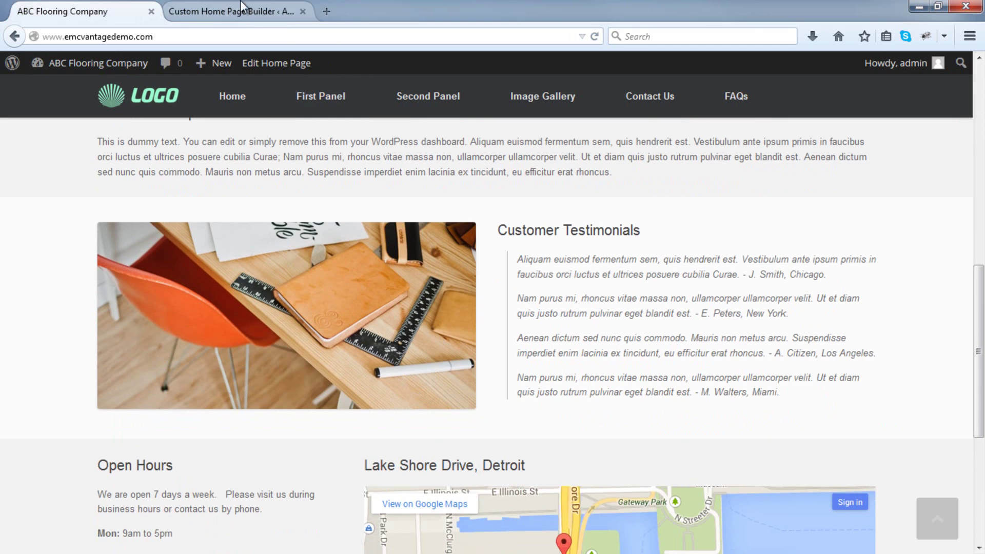
left_click(241, 12)
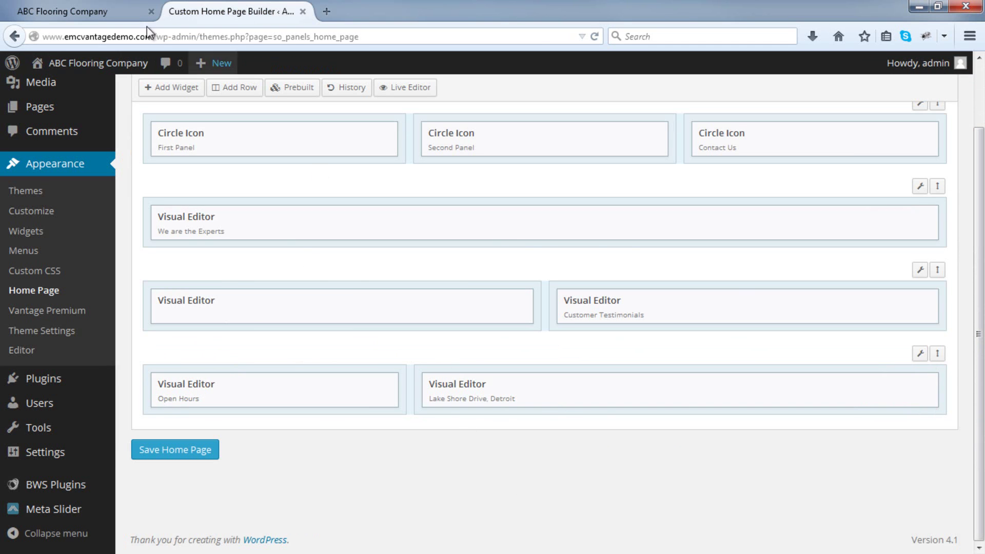
left_click(62, 12)
scroll(395, 331, "down", 4)
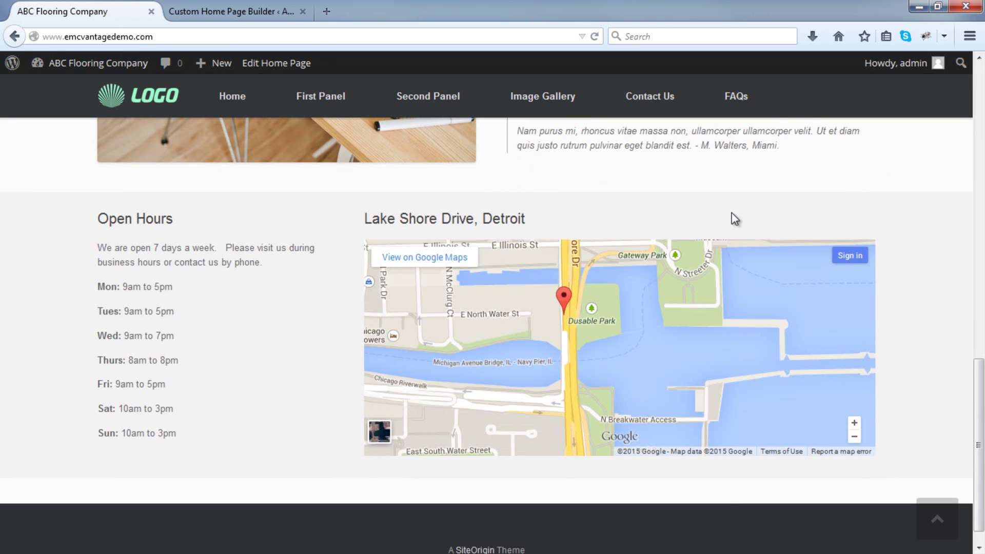
scroll(246, 326, "up", 3)
left_click(238, 14)
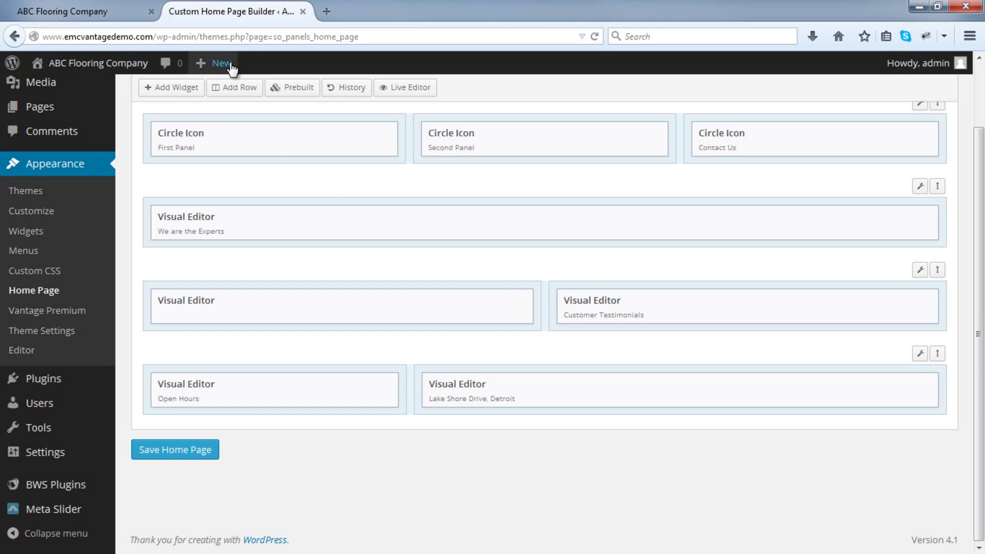
scroll(506, 187, "up", 2)
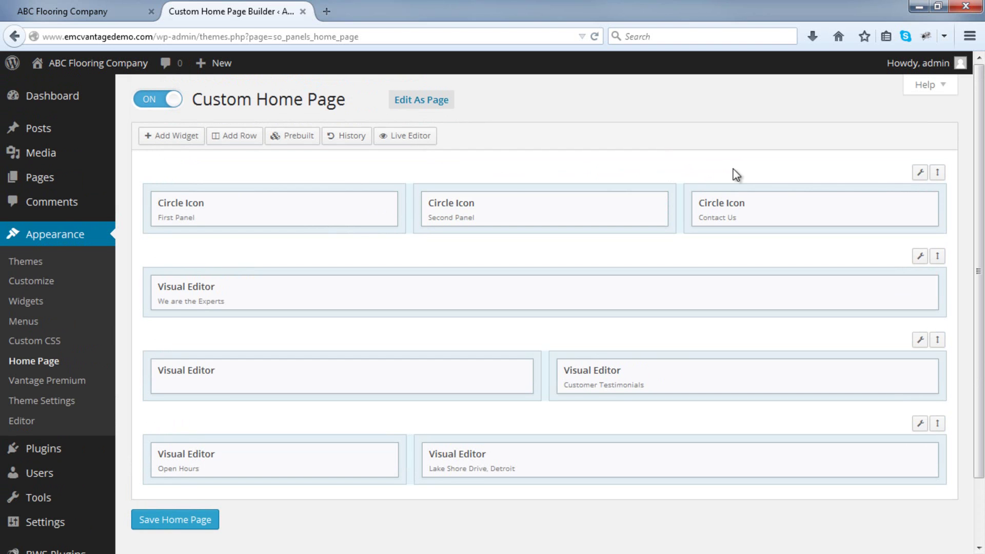
mouse_move(921, 177)
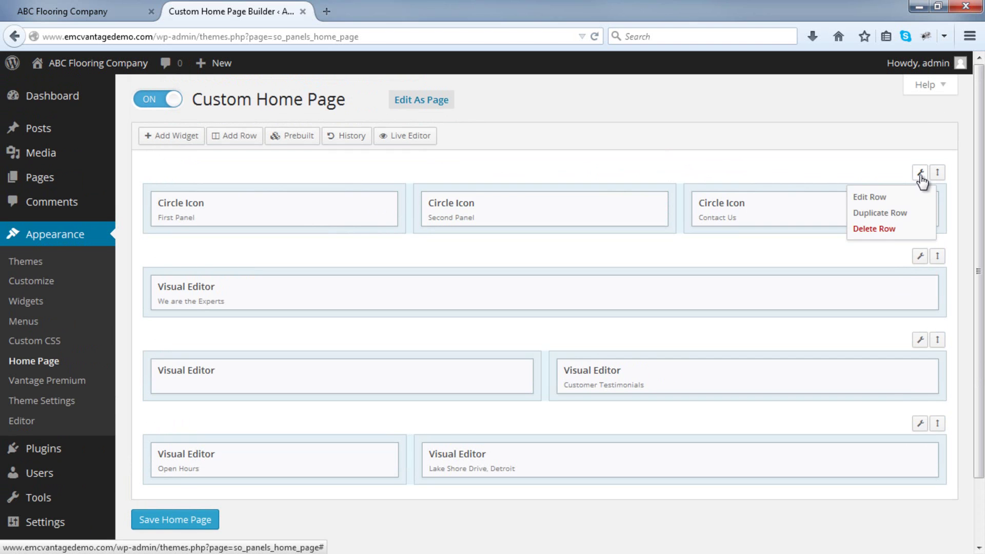
Delete the Circle Icon row and the We are the Experts row.
left_click(887, 234)
left_click(887, 234)
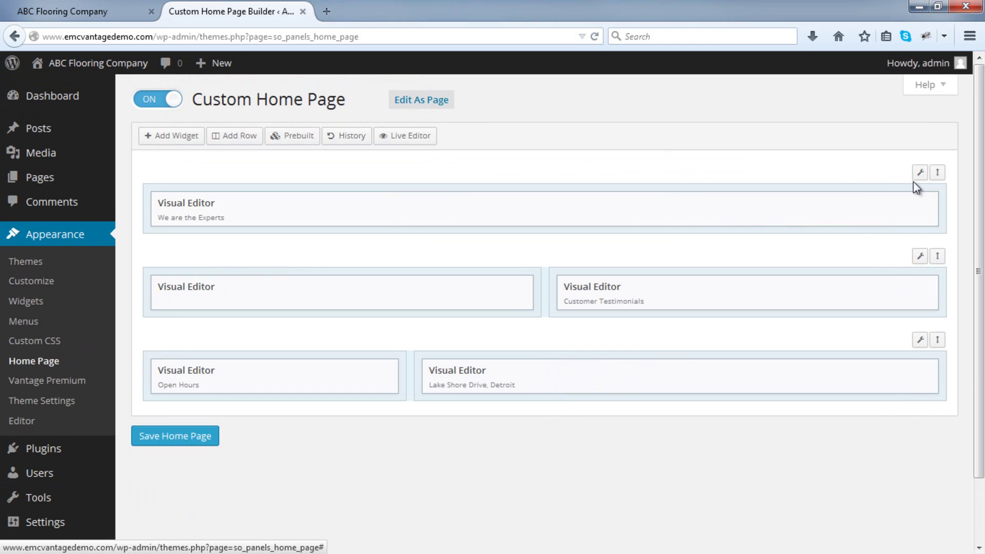
mouse_move(920, 174)
left_click(898, 239)
left_click(899, 239)
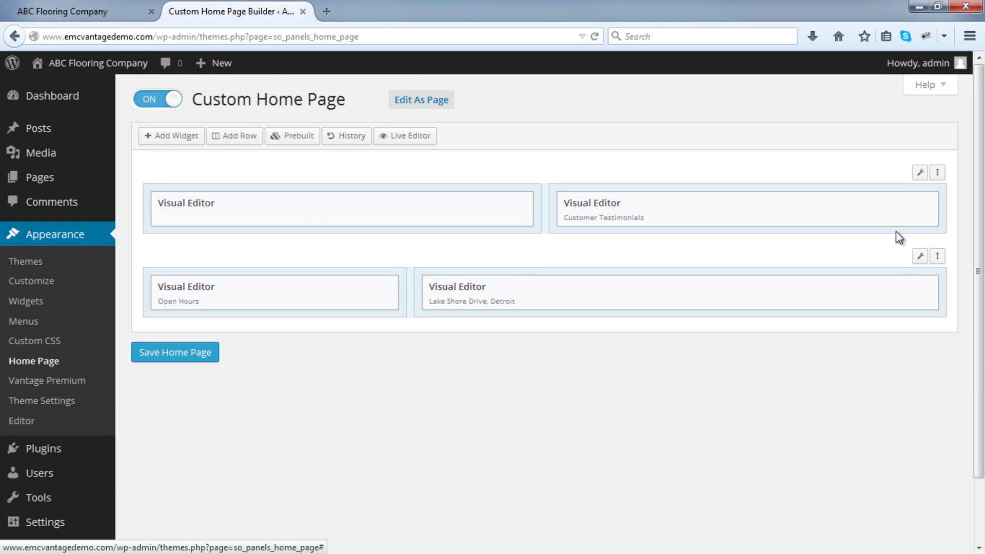
Delete the two remaining rows so the builder is empty.
mouse_move(871, 202)
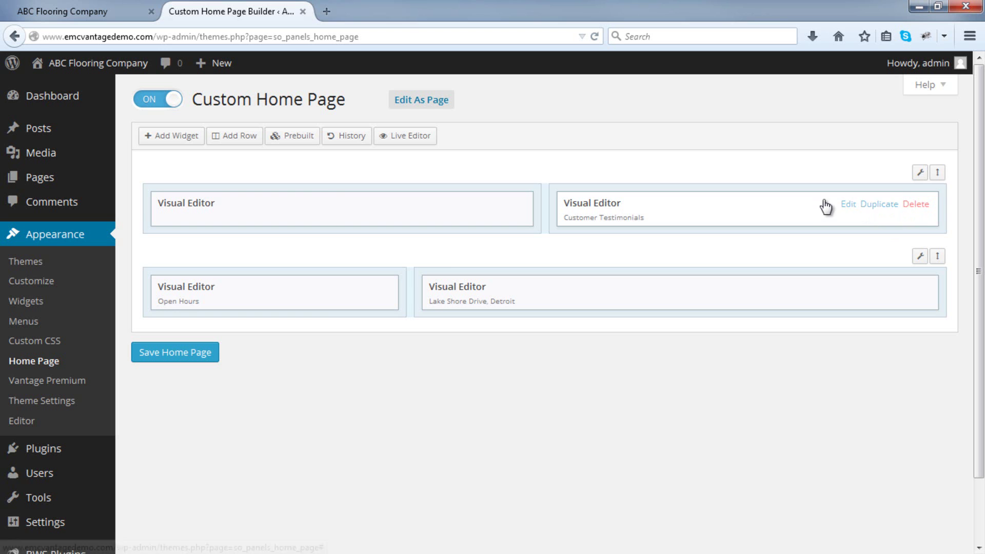
mouse_move(926, 176)
left_click(880, 230)
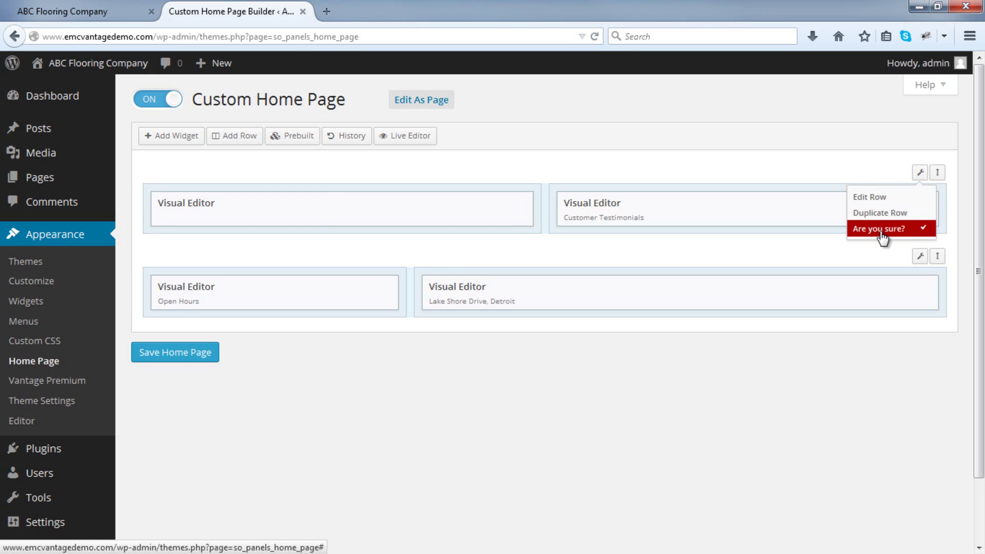
left_click(883, 237)
mouse_move(921, 172)
left_click(898, 232)
left_click(897, 232)
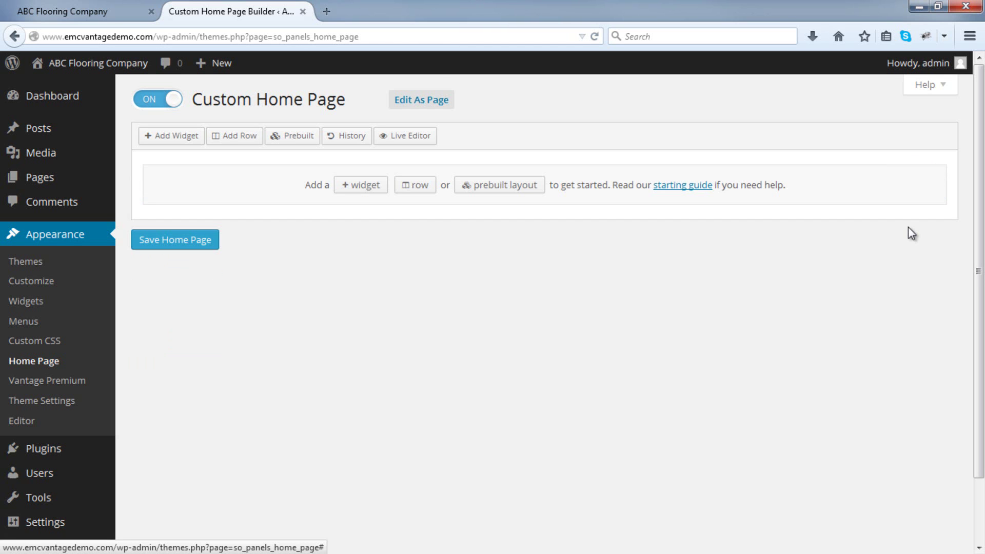
Save the empty home page layout and reload the live site to check it.
left_click(190, 243)
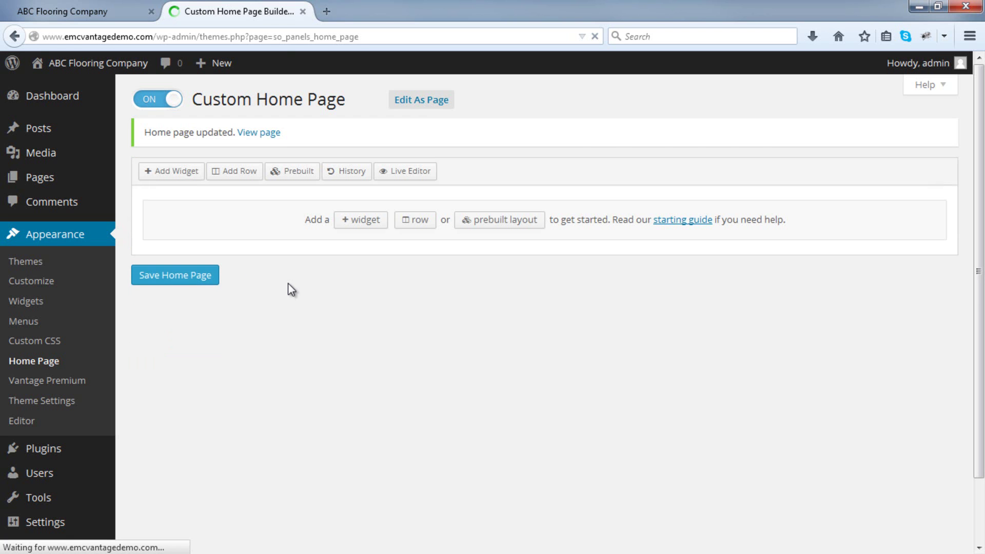
left_click(62, 12)
left_click(595, 37)
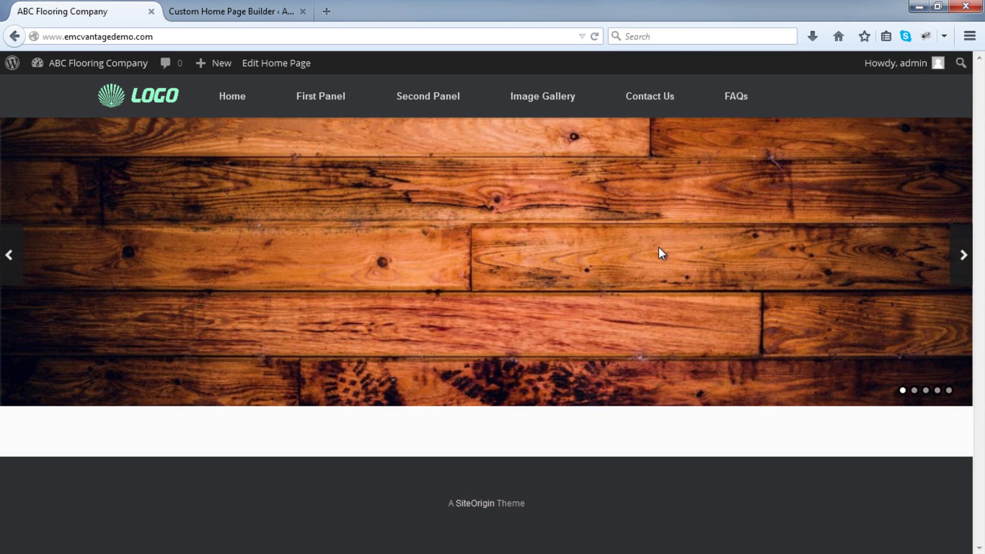
left_click(189, 4)
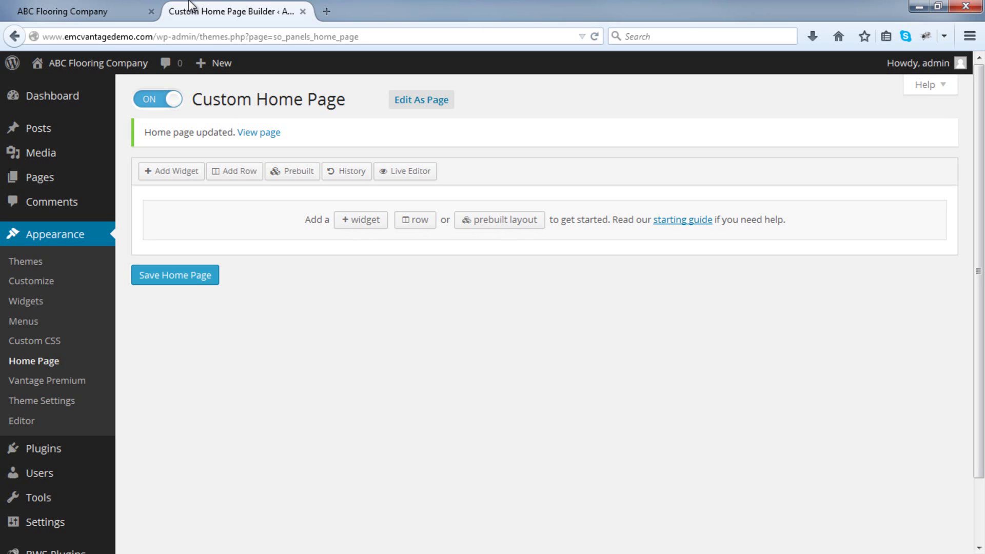
Insert a row with Row Layout 3 and Even ratio, 33.3% per column.
left_click(244, 173)
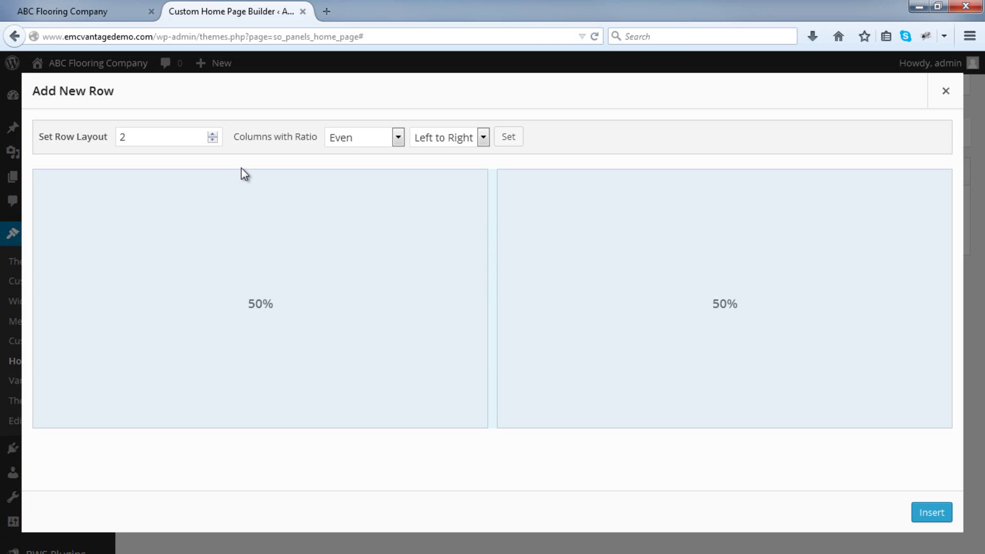
left_click(212, 134)
left_click(212, 134)
left_click(212, 134)
left_click(212, 140)
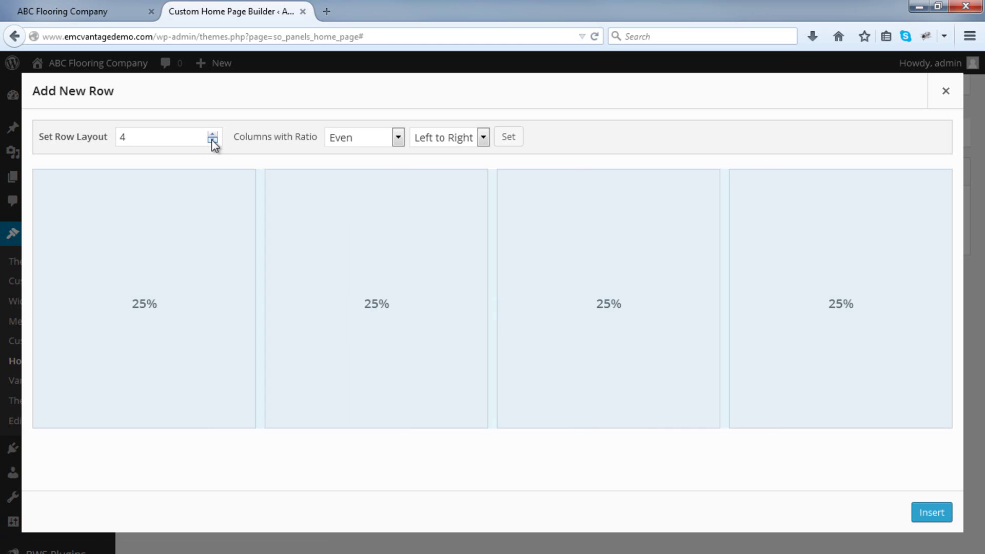
left_click(212, 140)
left_click(212, 140)
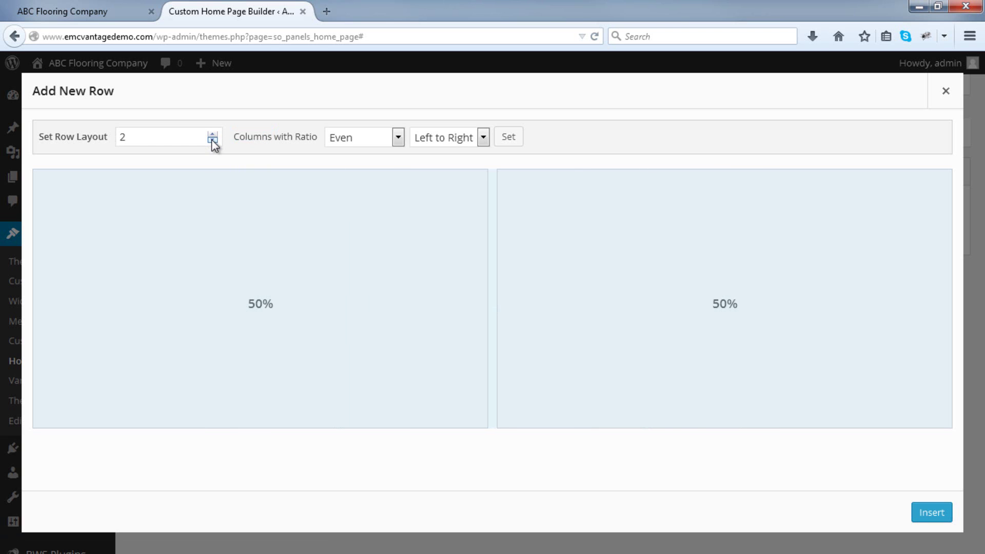
left_click_drag(492, 286, 379, 276)
left_click_drag(560, 282, 436, 283)
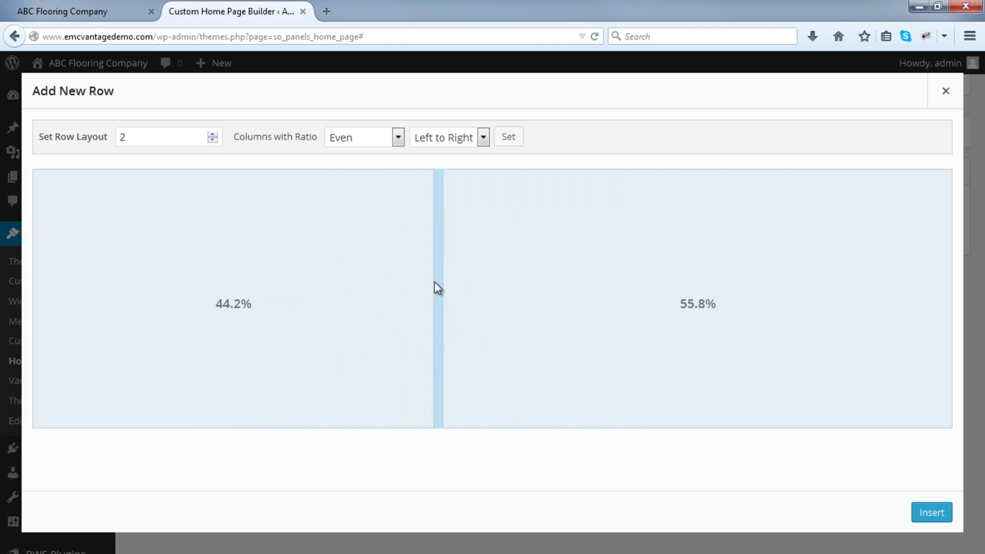
left_click(213, 135)
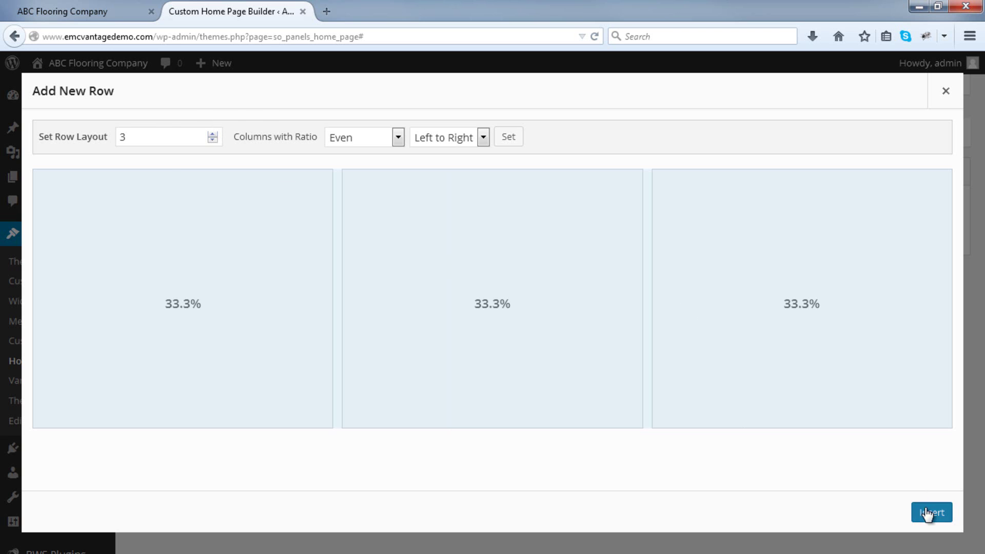
left_click(927, 513)
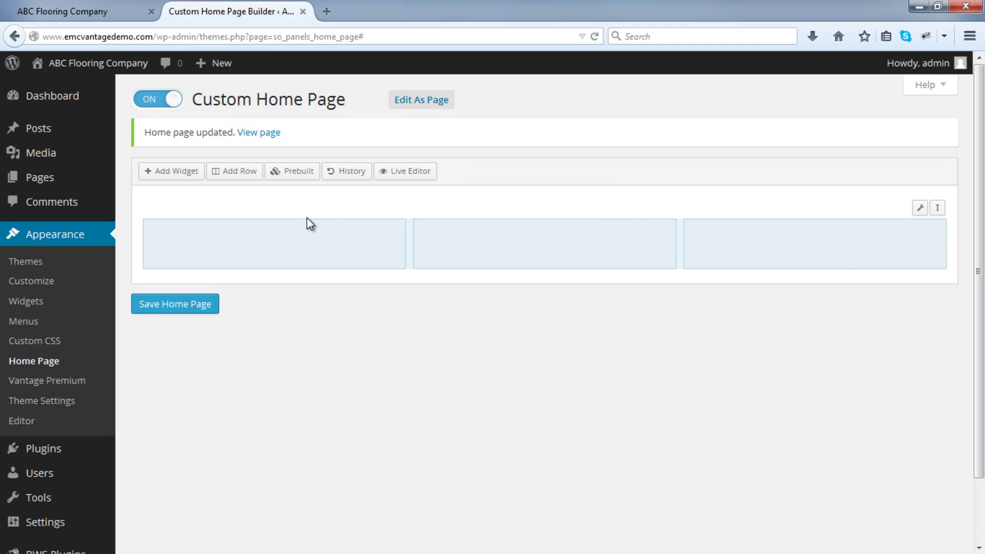
Add a Circle Icon widget to each of the row's three columns.
left_click(202, 238)
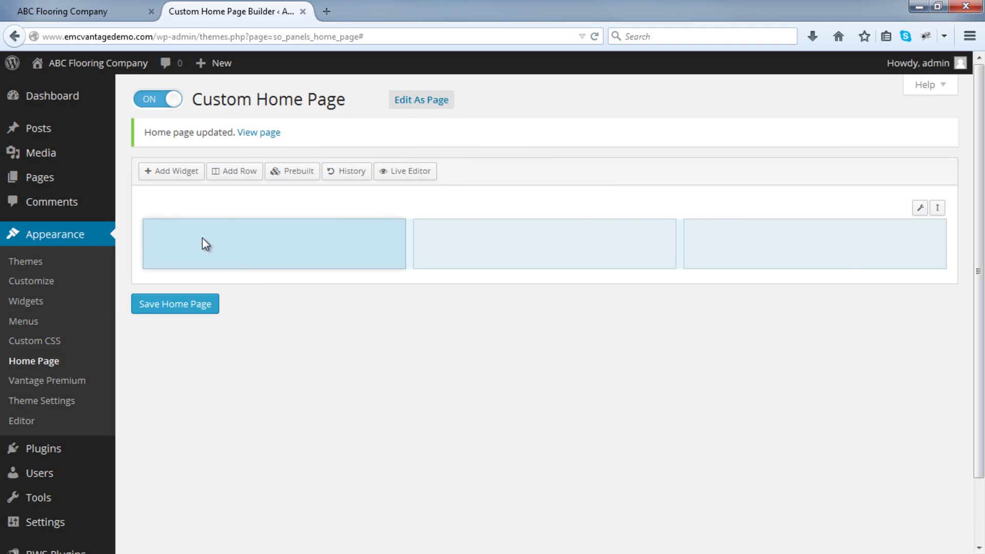
left_click(168, 177)
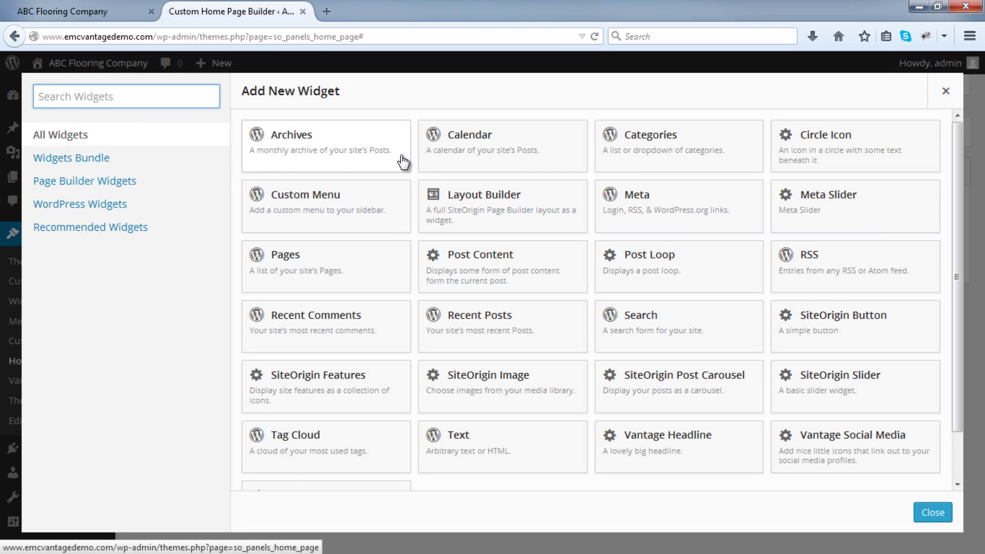
left_click(809, 146)
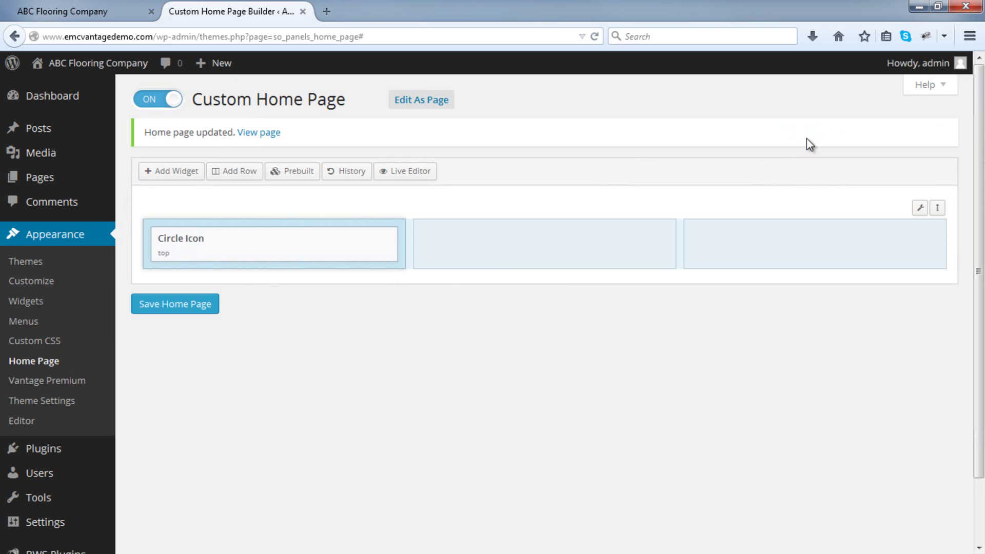
left_click(560, 248)
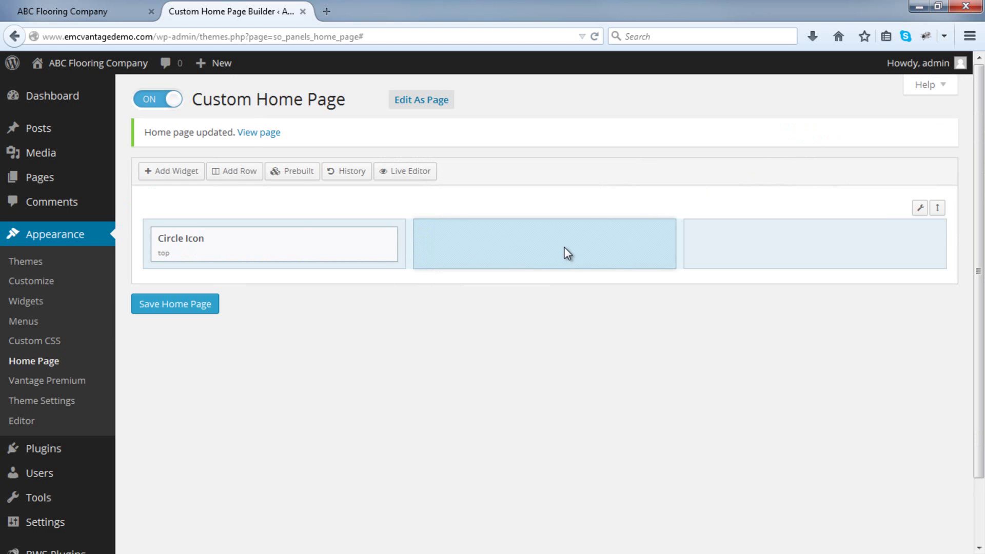
left_click(183, 176)
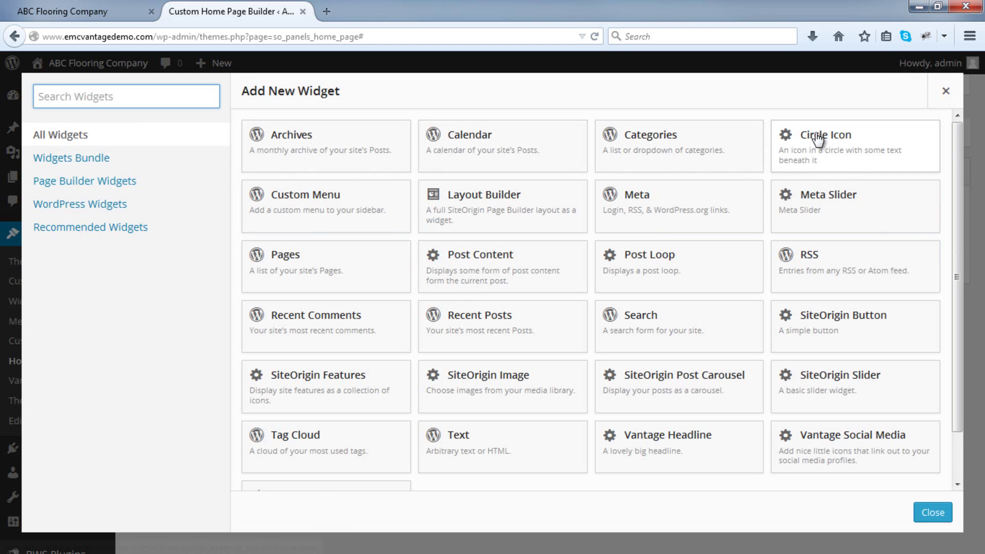
left_click(788, 137)
left_click(777, 241)
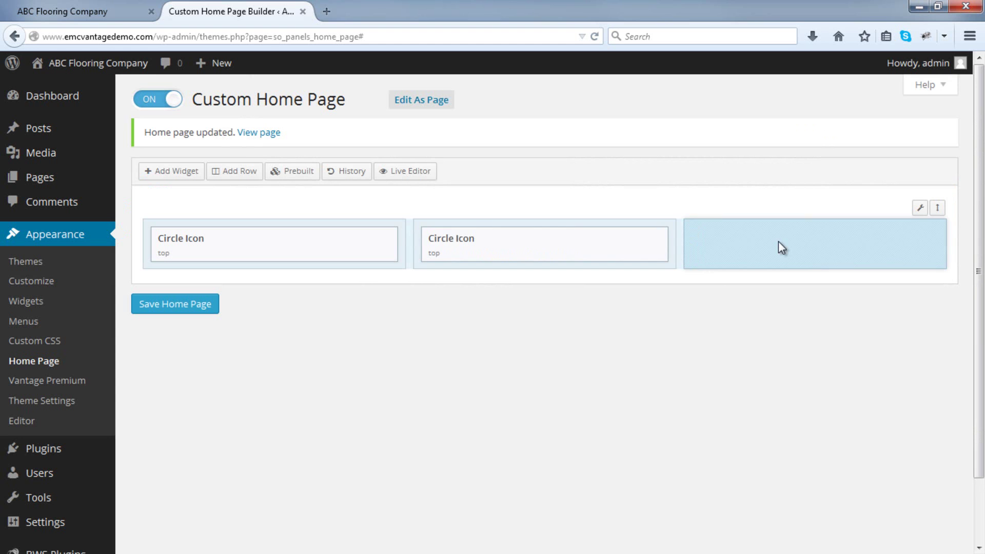
left_click(183, 175)
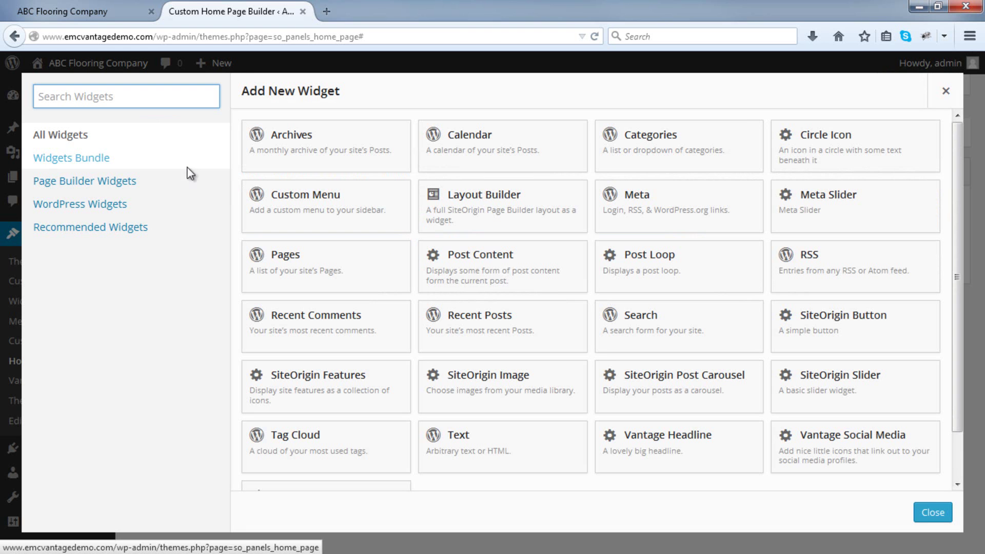
left_click(793, 139)
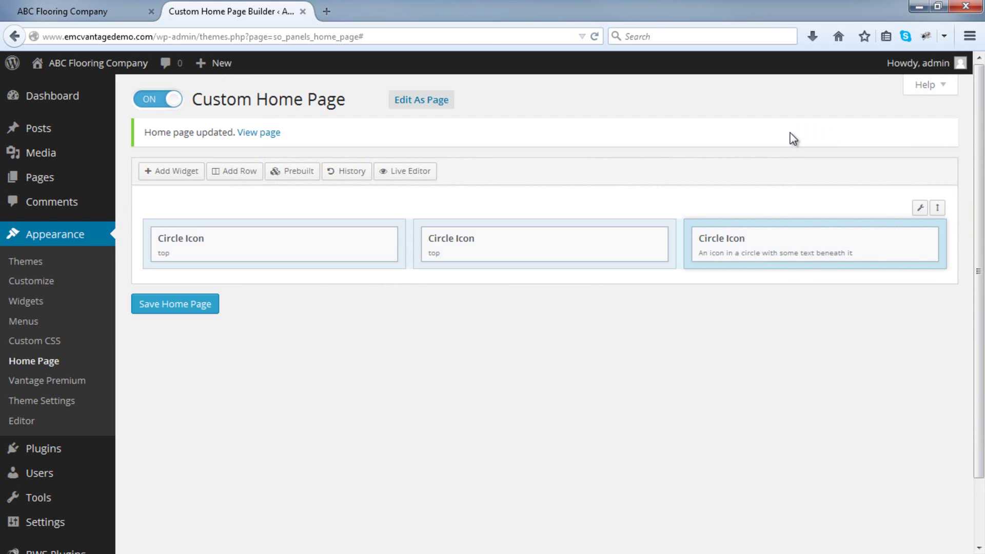
Save the home page and reload the live site to see the three circles.
left_click(179, 306)
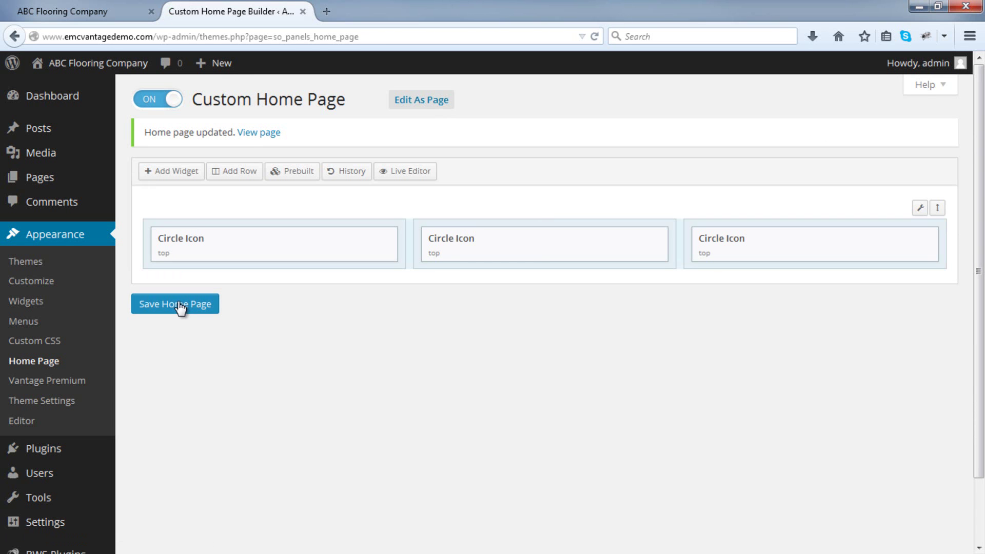
left_click(77, 11)
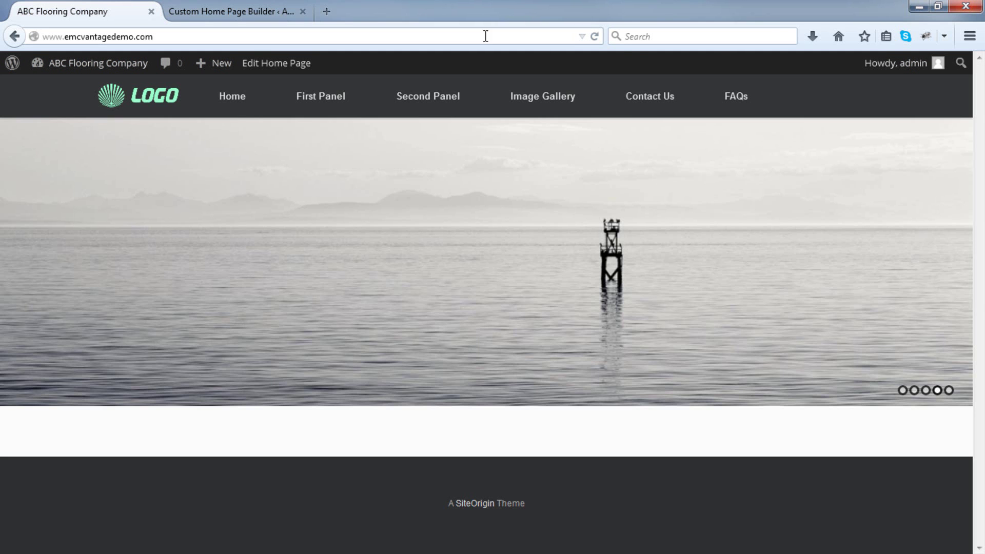
left_click(598, 37)
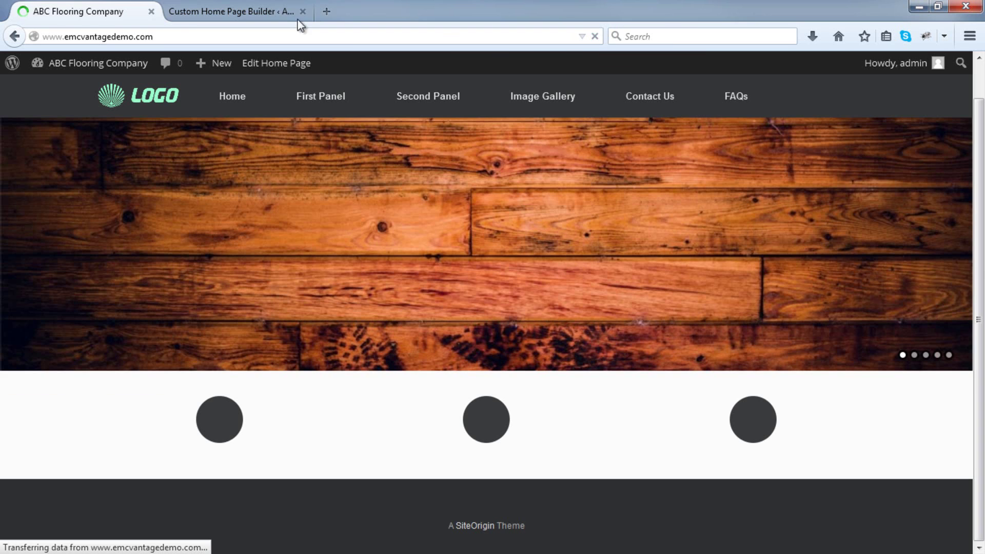
left_click(233, 7)
mouse_move(319, 237)
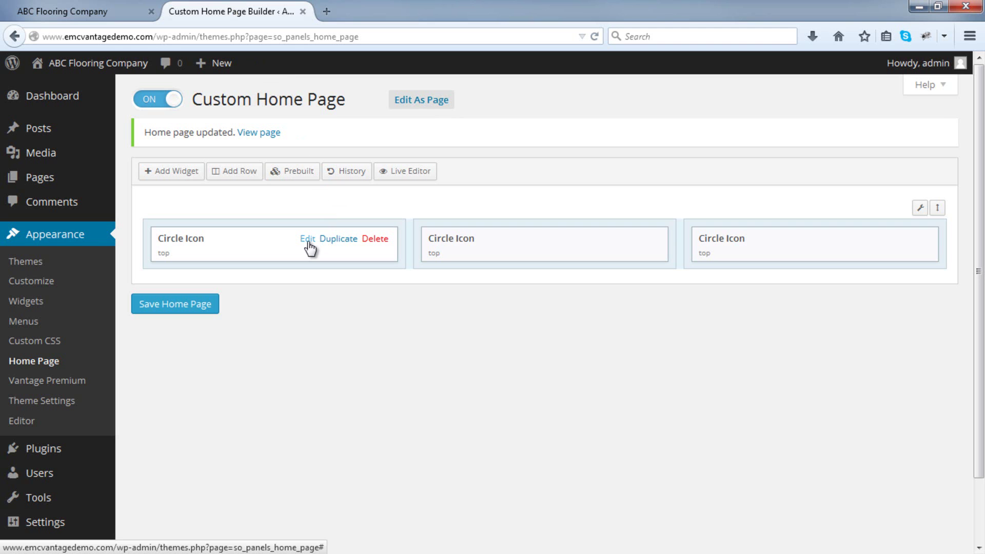
Title the first Circle Icon 'Our Products', with text about living room, bedroom and bathroom flooring.
left_click(308, 239)
left_click(201, 147)
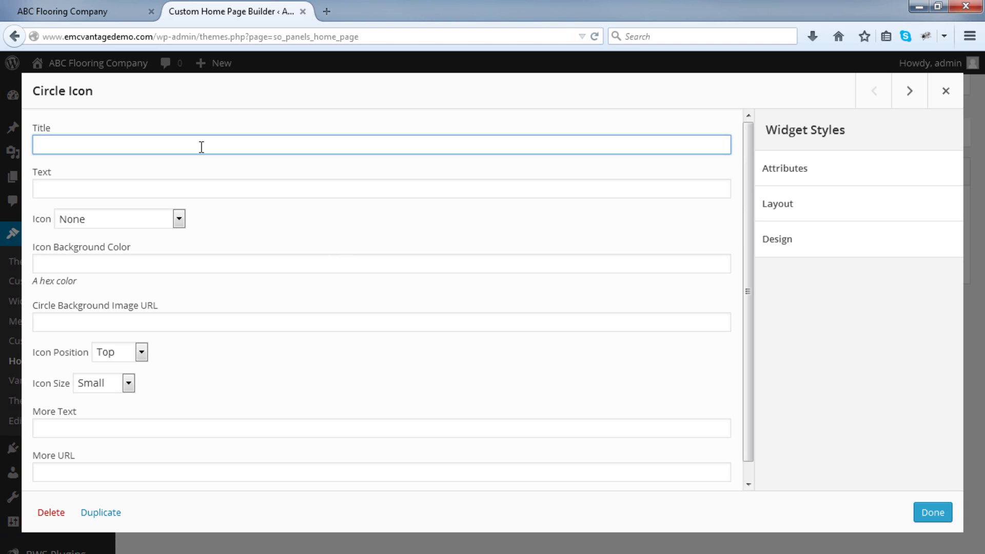
type("Our Products")
left_click(187, 185)
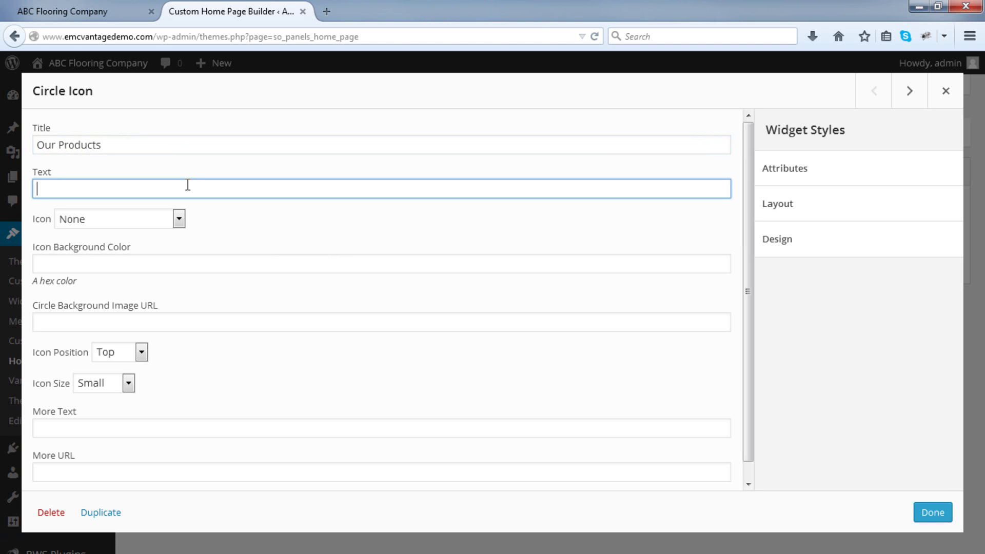
type("Click")
key("BackSpace")
key("BackSpace")
key("BackSpace")
key("BackSpace")
key("BackSpace")
type("We sel")
key("BackSpace")
key("BackSpace")
type("offer a wide range of flooring options for the living room, bedroom, and barth")
key("BackSpace")
key("BackSpace")
key("BackSpace")
type("throom.")
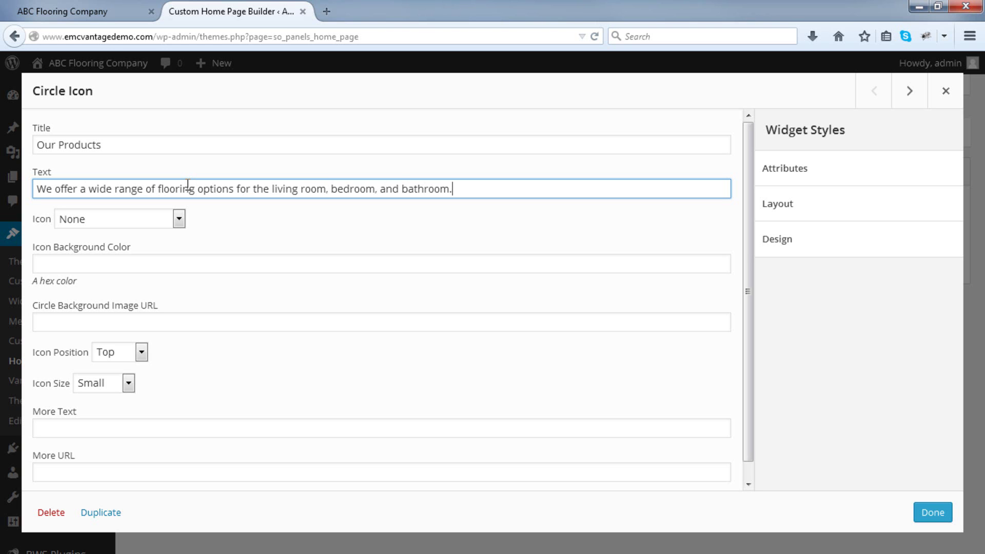
Give the Our Products circle a Large Rocket icon and finish editing the widget.
left_click(155, 213)
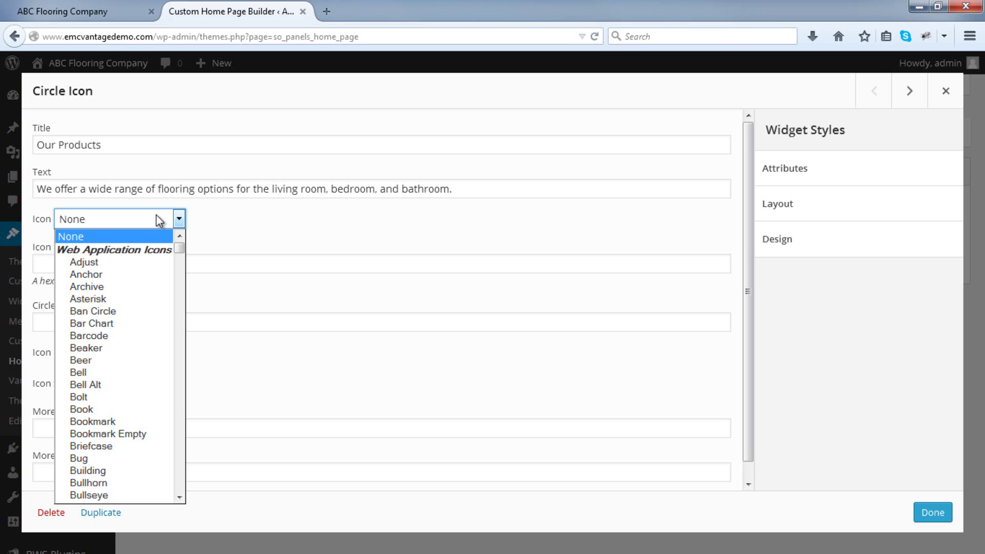
scroll(146, 307, "down", 2)
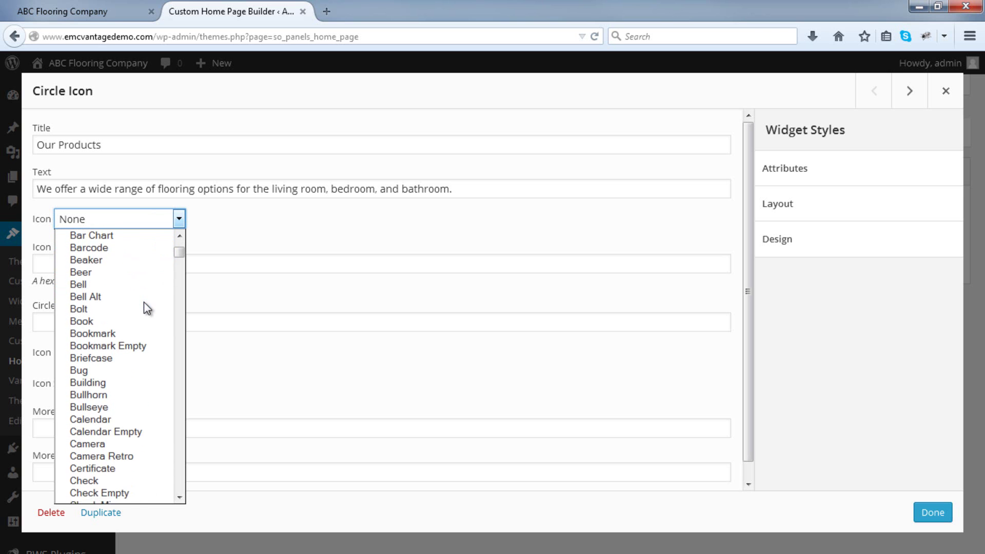
scroll(147, 308, "down", 1)
scroll(146, 308, "down", 15)
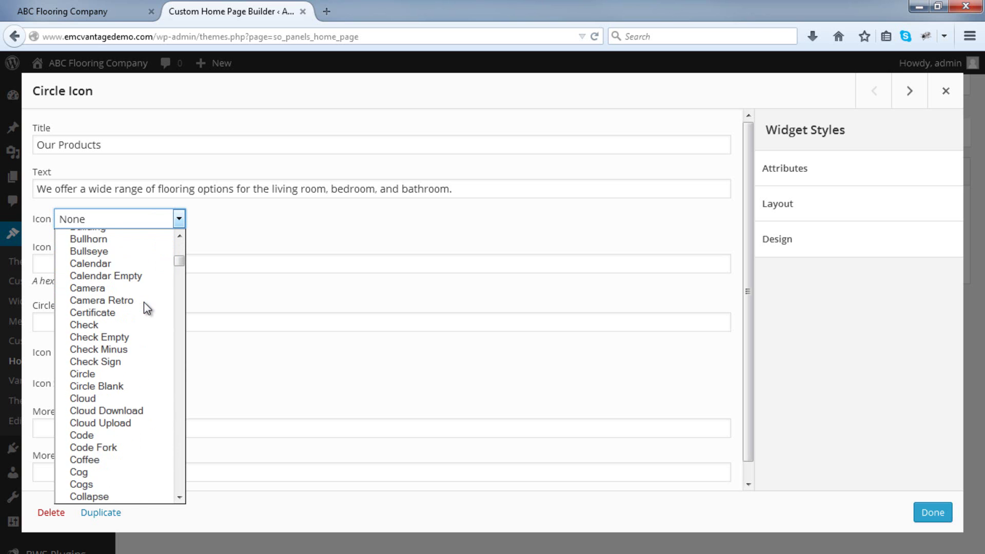
scroll(147, 308, "down", 15)
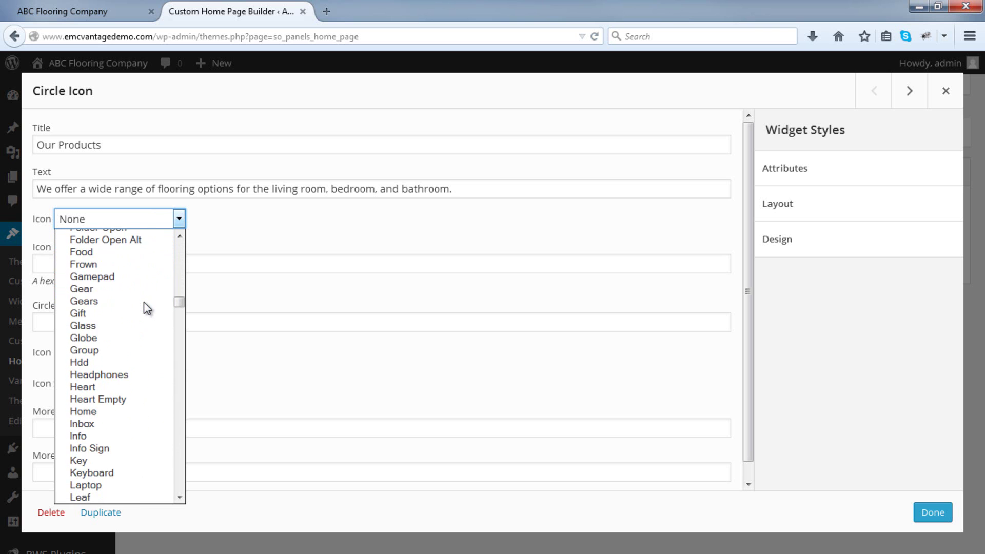
scroll(147, 308, "down", 13)
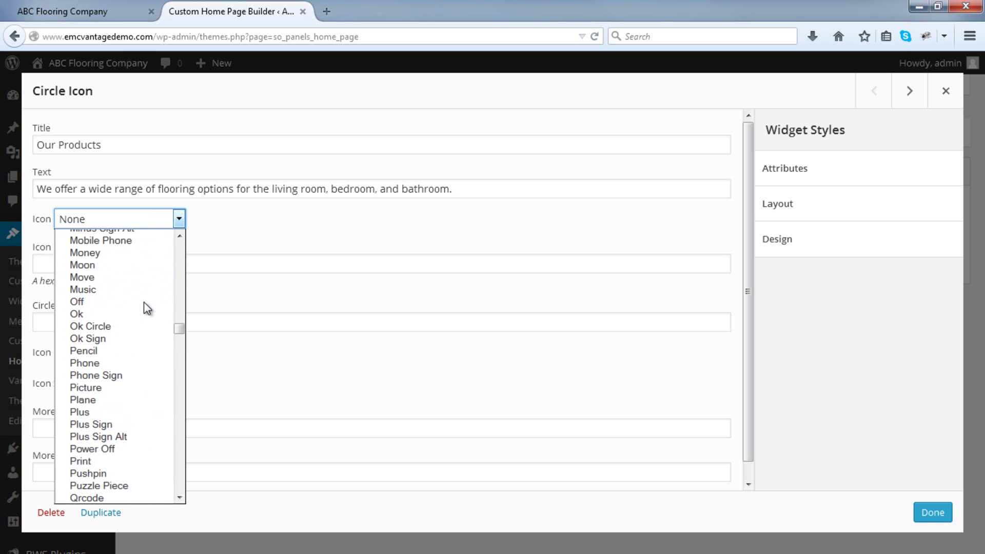
scroll(147, 307, "down", 5)
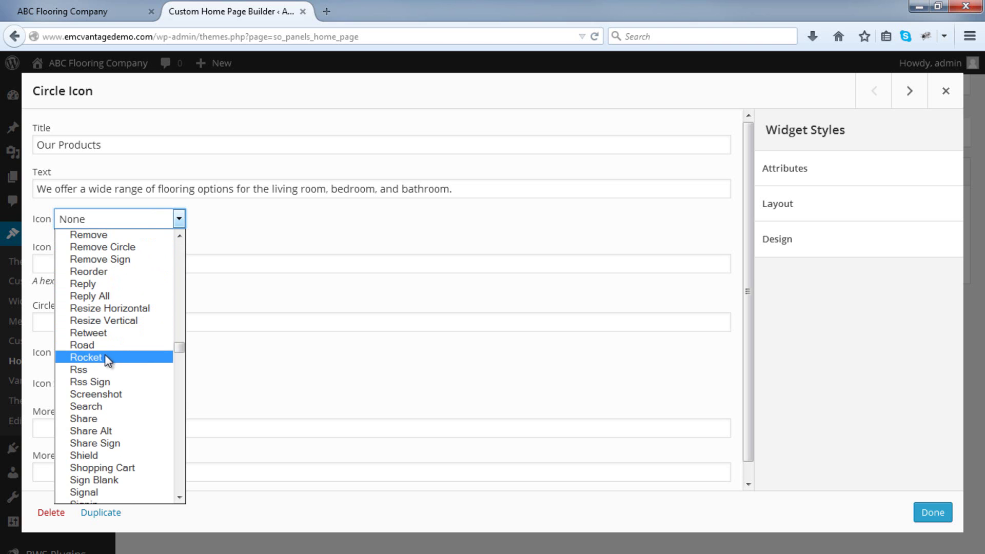
left_click(105, 356)
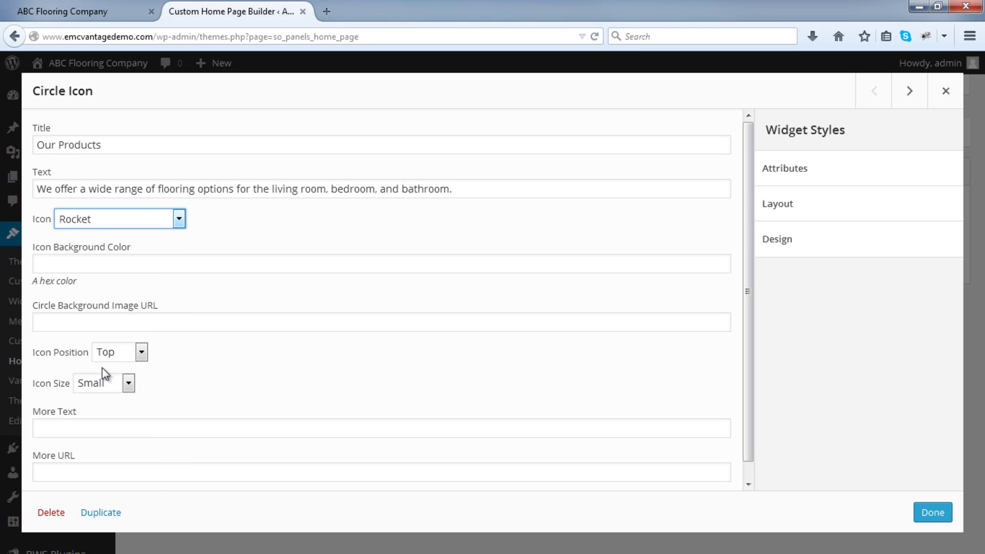
left_click(117, 384)
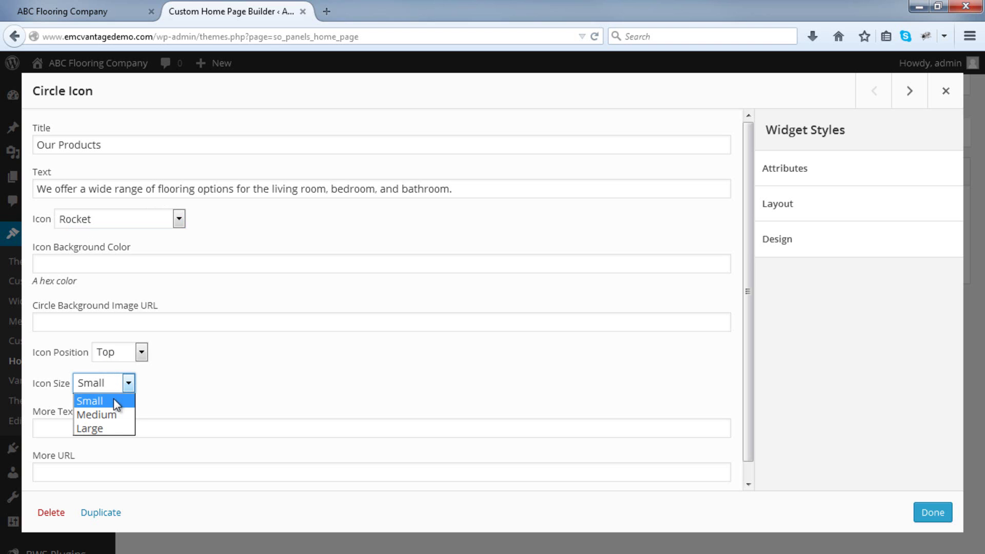
left_click(104, 428)
left_click(106, 427)
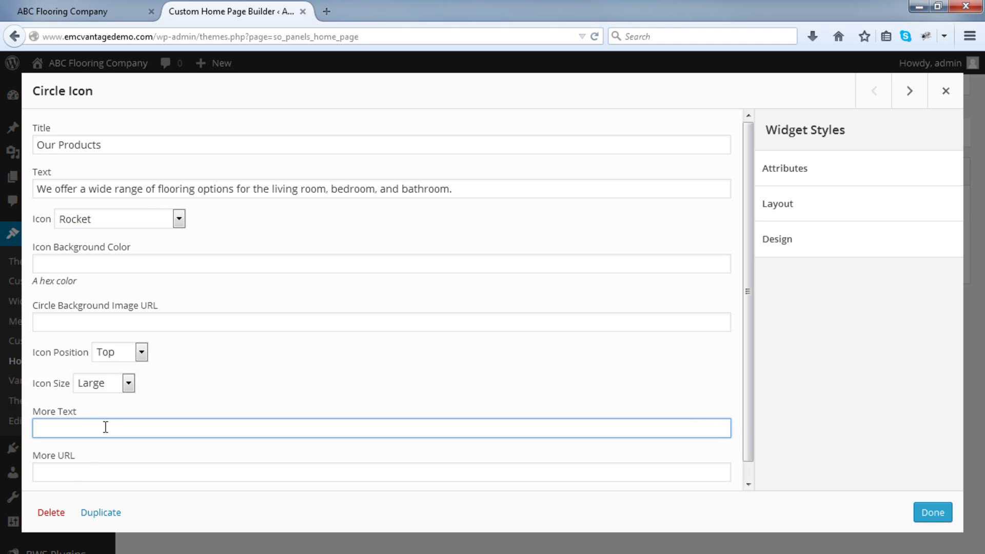
left_click(74, 472)
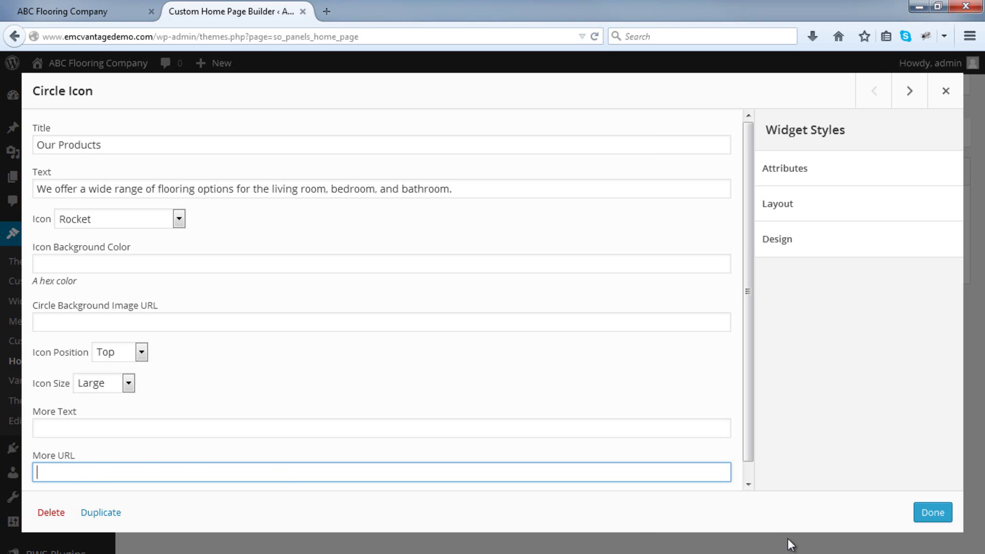
left_click(946, 513)
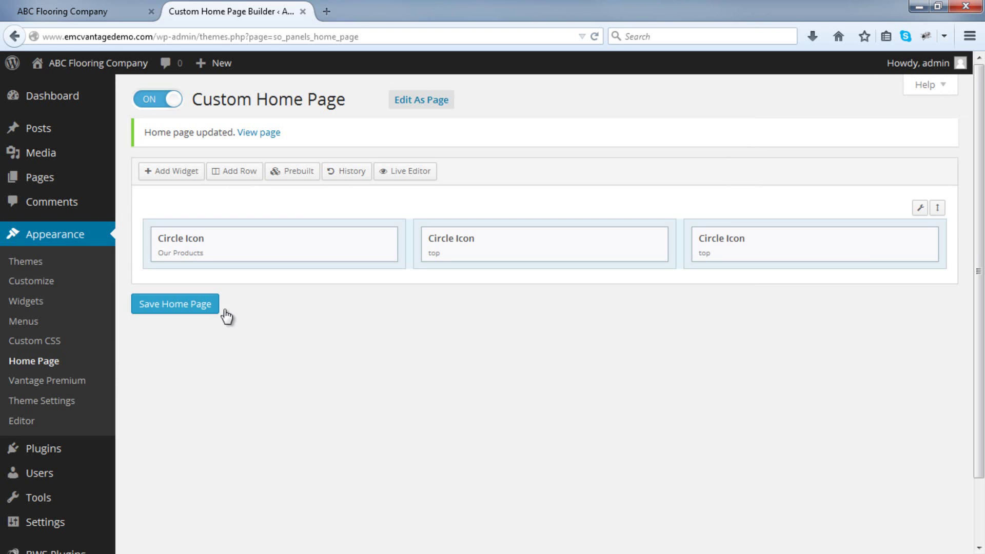
left_click(210, 308)
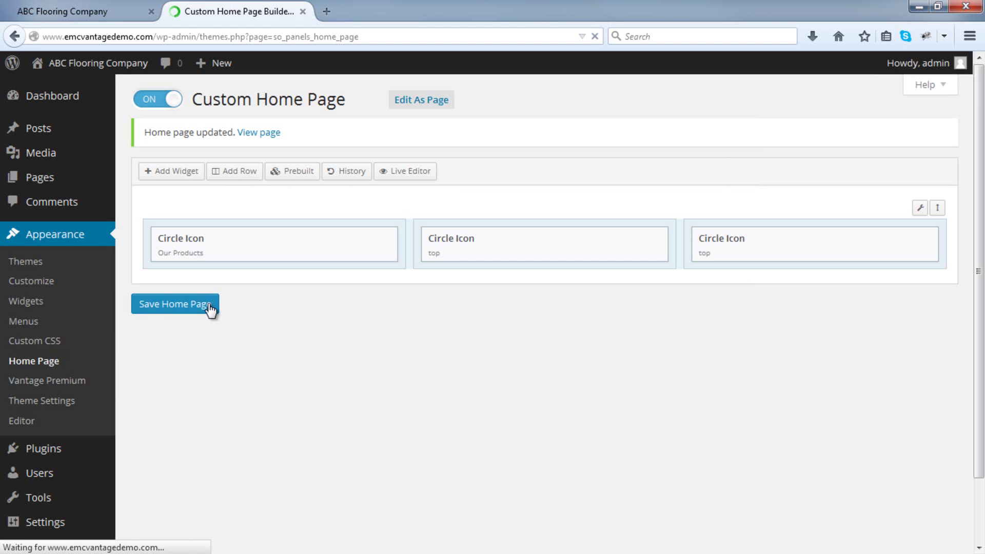
left_click(106, 11)
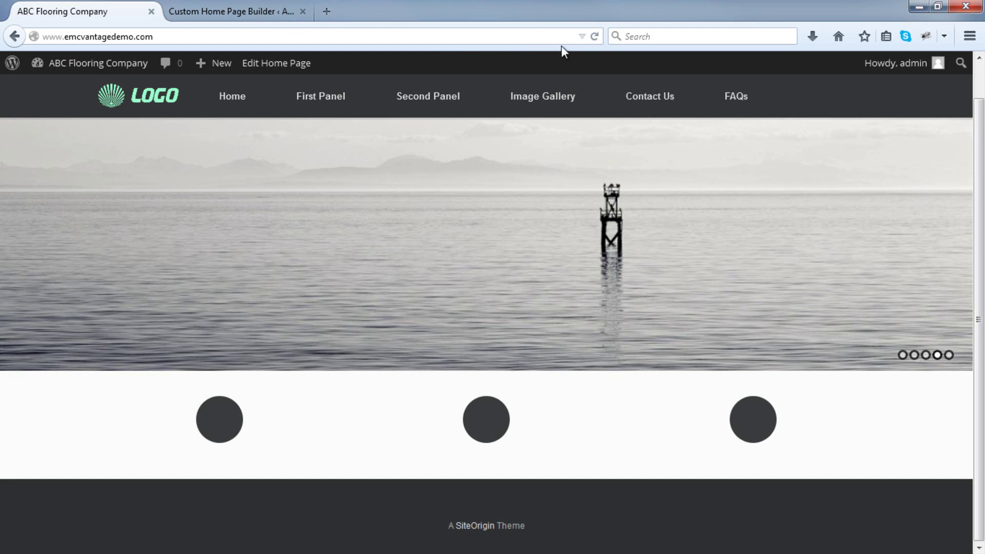
left_click(594, 36)
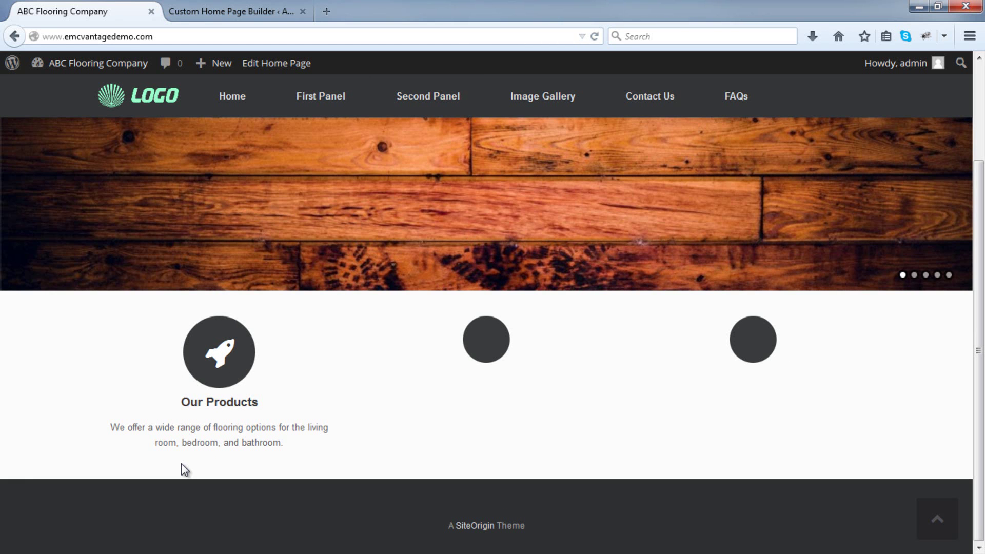
left_click(238, 12)
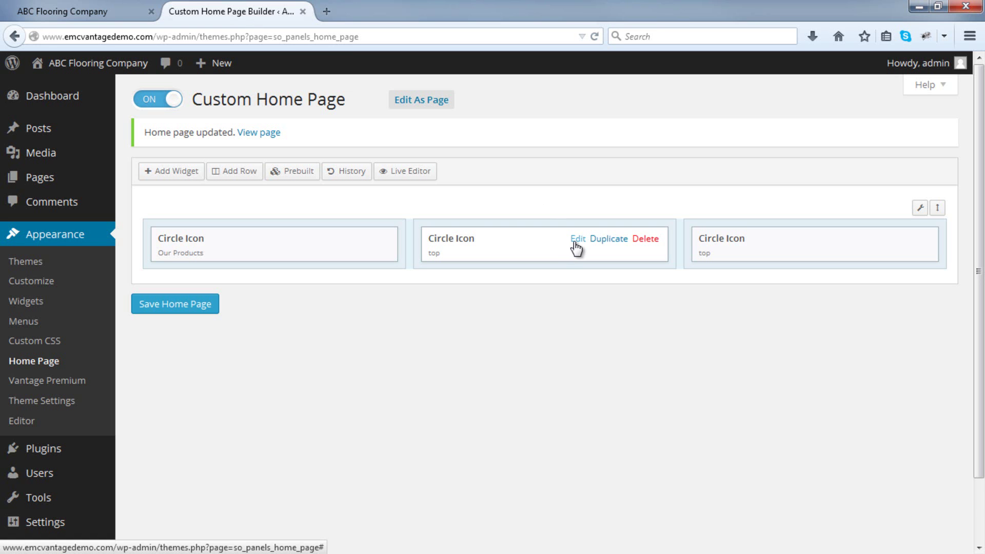
Title the middle circle 'Our Gurantee', with text promising top quality materials and installation.
left_click(576, 239)
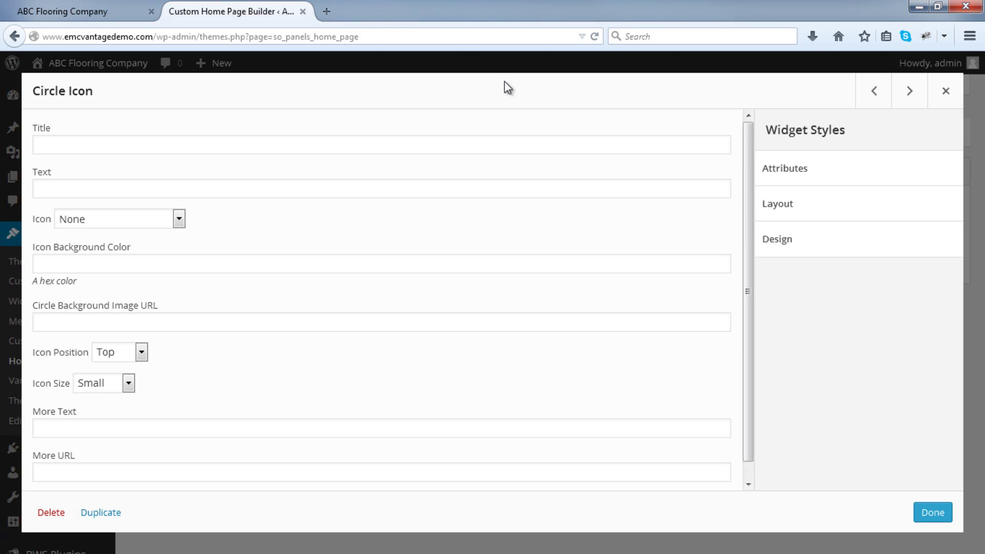
left_click(202, 136)
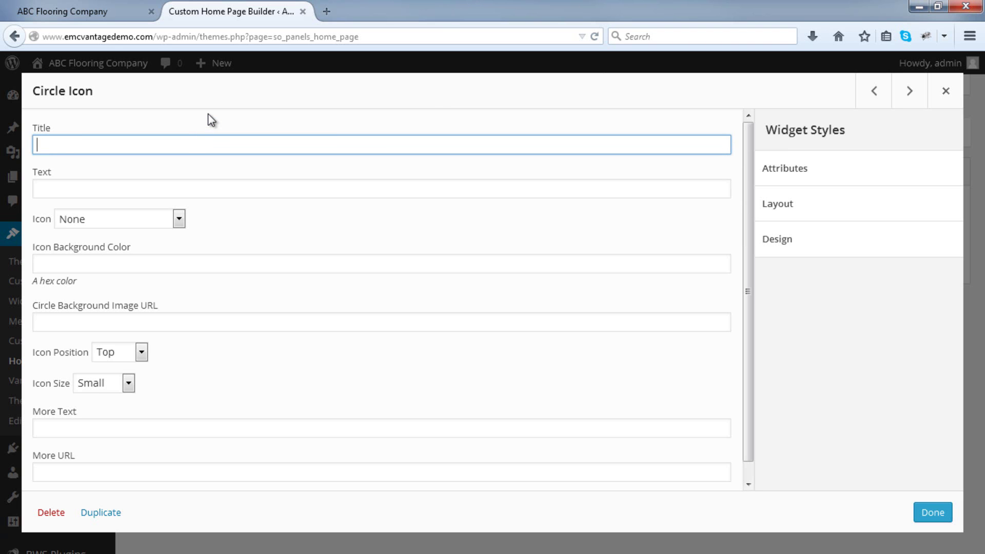
type("Our Gurantee")
left_click(152, 181)
type("We guarantee ")
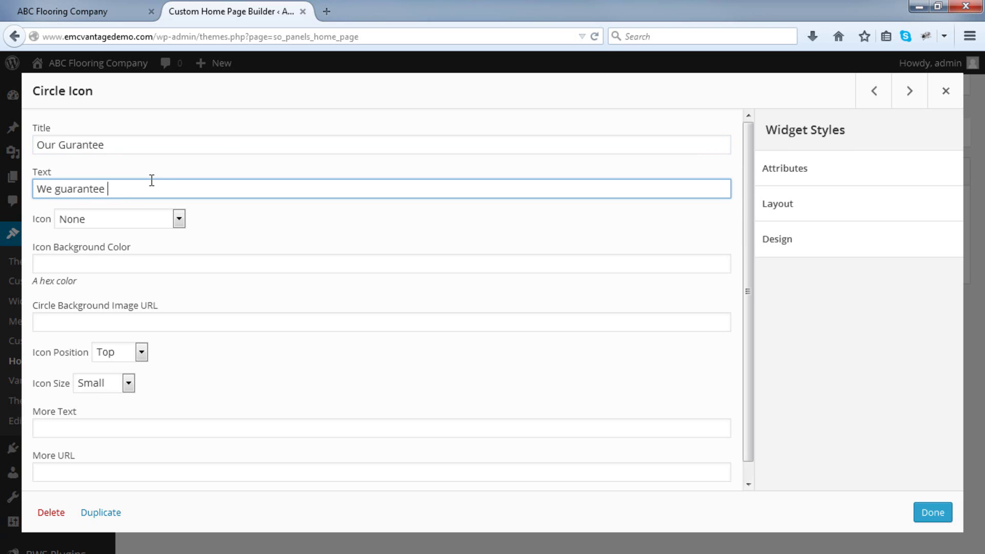
type("top quality materials and installation. Why not come in an talk to our ex")
type("perts?")
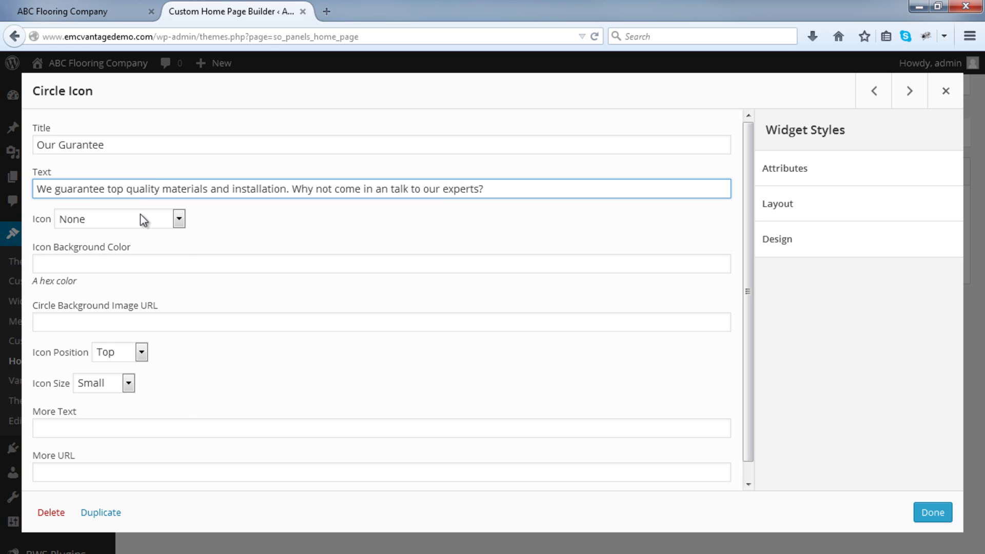
Give the Our Gurantee circle a Large Thumbs Up icon and finish editing it.
left_click(140, 214)
scroll(160, 275, "down", 5)
scroll(163, 281, "down", 20)
scroll(161, 273, "down", 17)
scroll(138, 295, "down", 20)
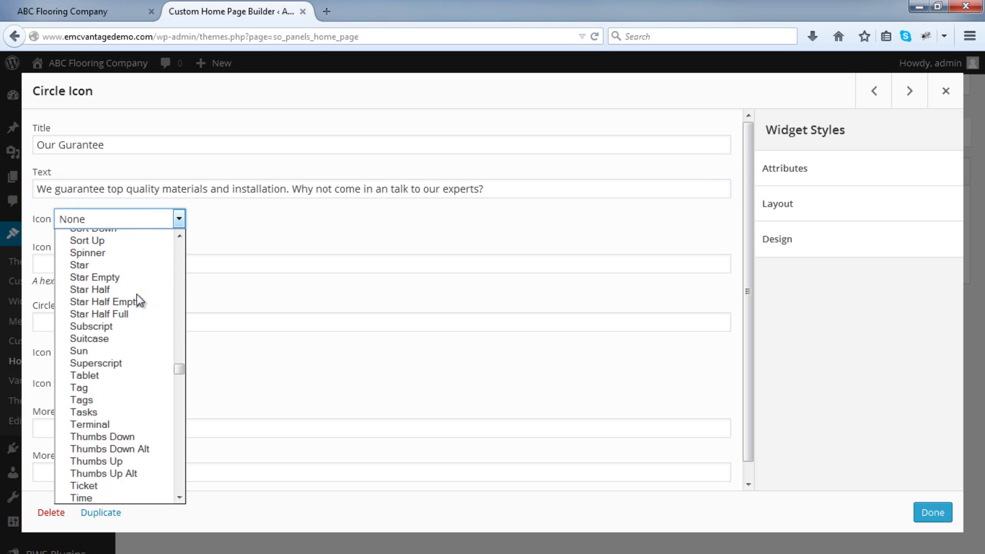
left_click(112, 460)
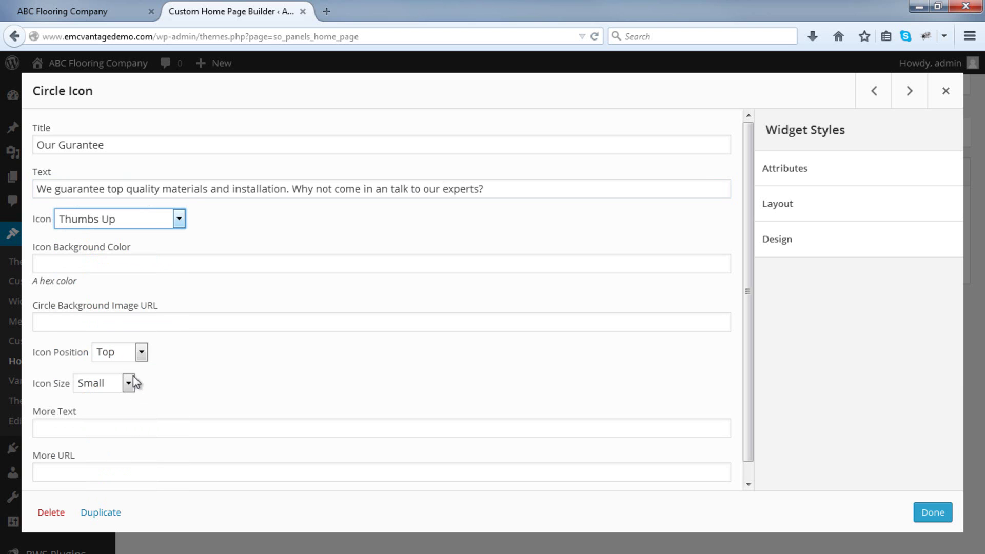
left_click(117, 383)
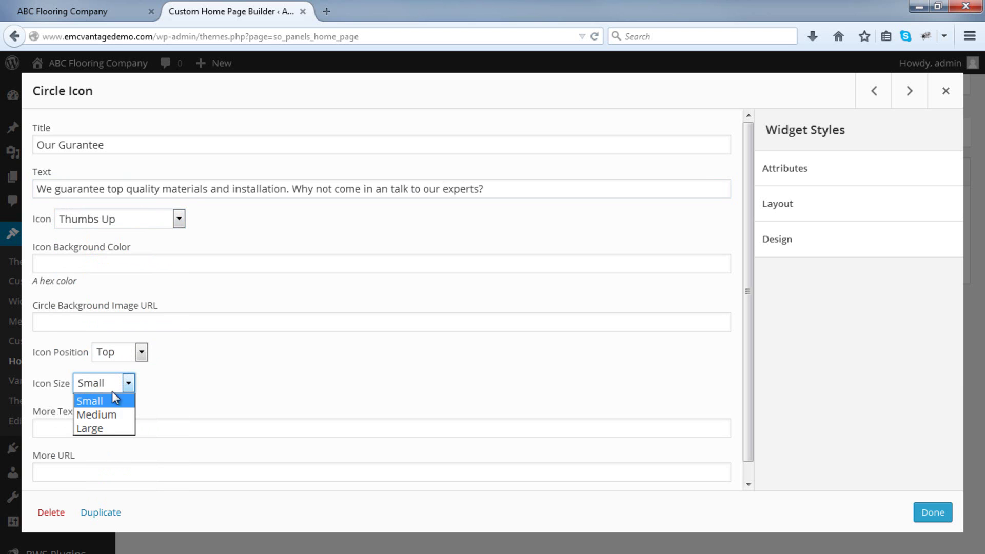
left_click(107, 428)
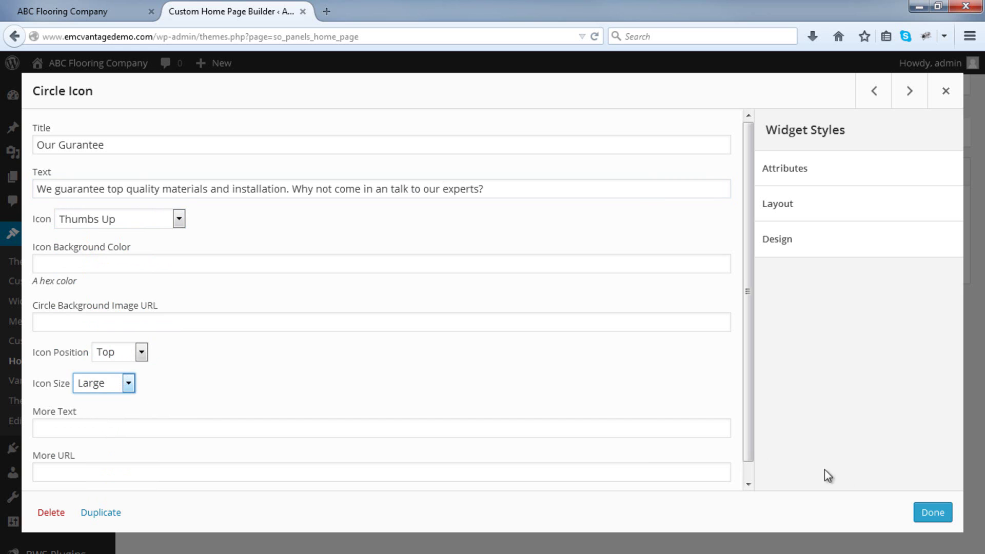
left_click(932, 511)
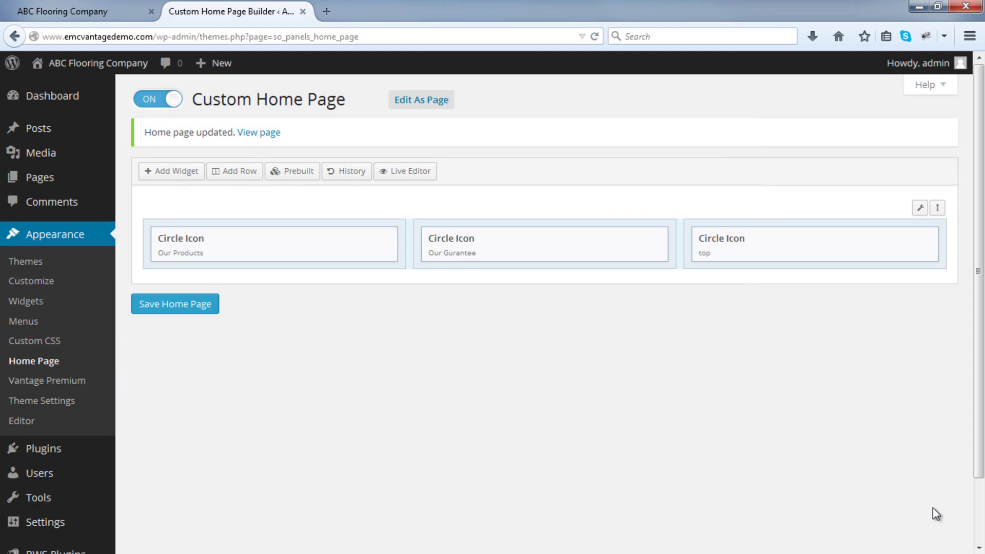
left_click(851, 241)
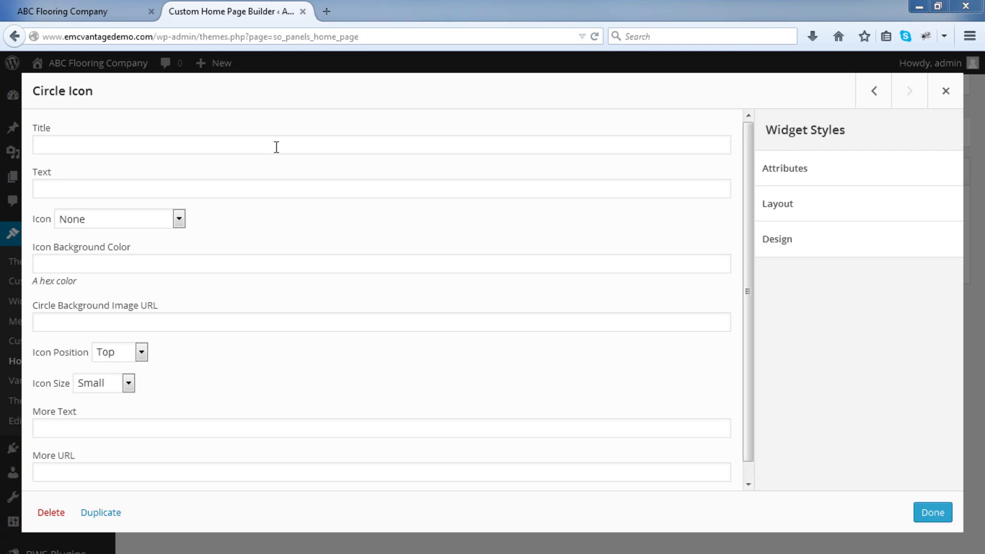
Title the third circle 'Contact Us', with text inviting visitors to ask about special offerings.
left_click(276, 147)
type("Contact Us")
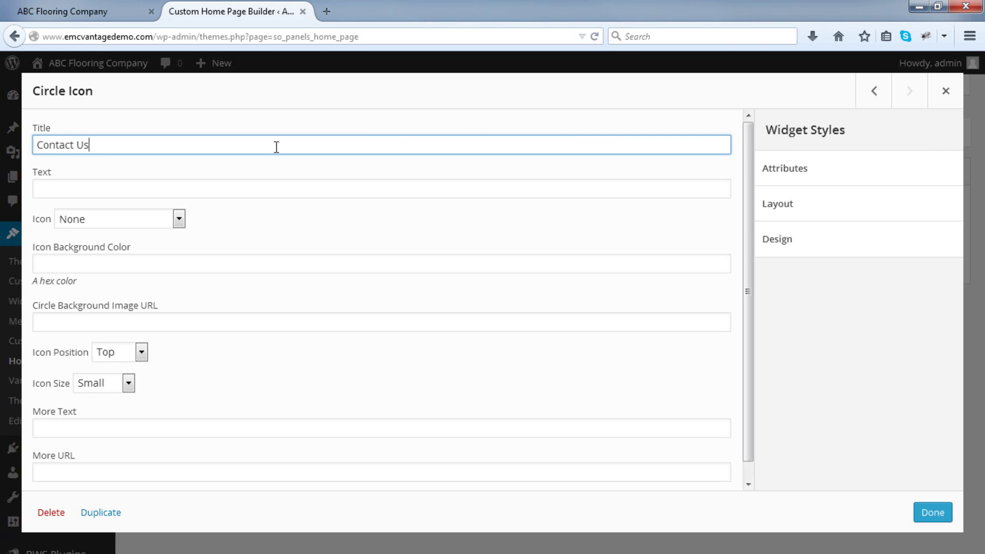
left_click(240, 186)
type("Contact Us to ")
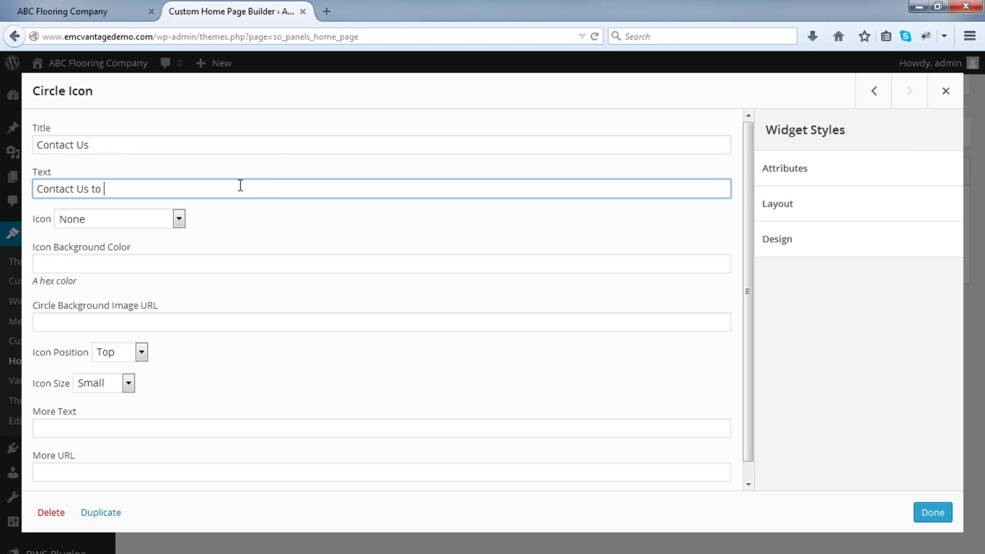
type("learn more or find ou")
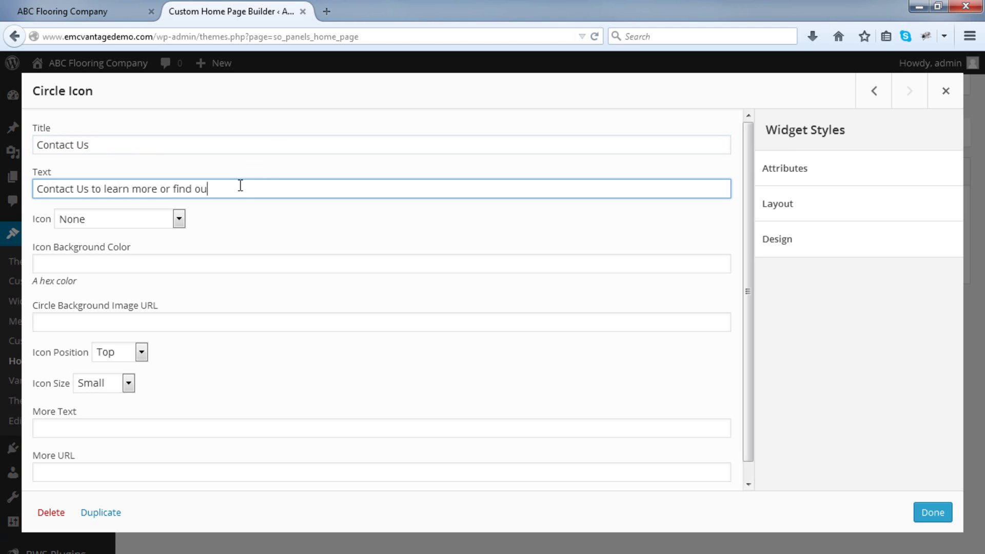
type("t about our special offerings. ")
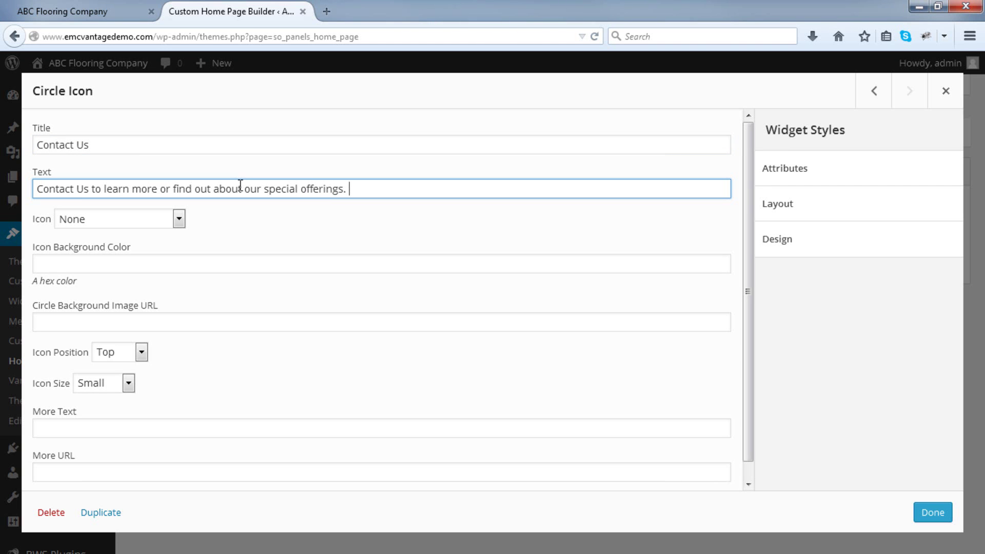
type("We are always happy to help!")
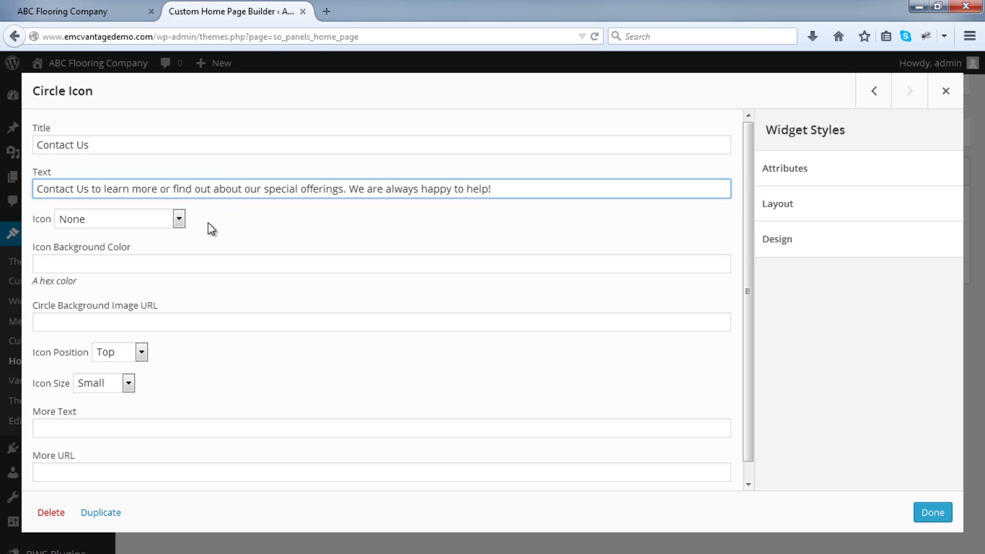
Give the Contact Us circle a Large Phone icon and finish editing it.
left_click(134, 215)
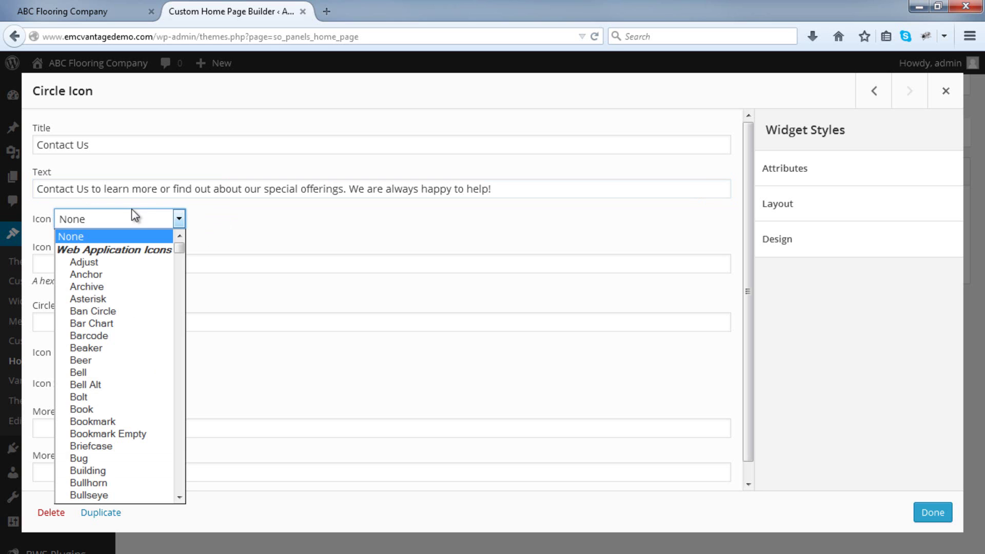
scroll(149, 310, "down", 20)
scroll(146, 311, "down", 20)
scroll(135, 314, "down", 3)
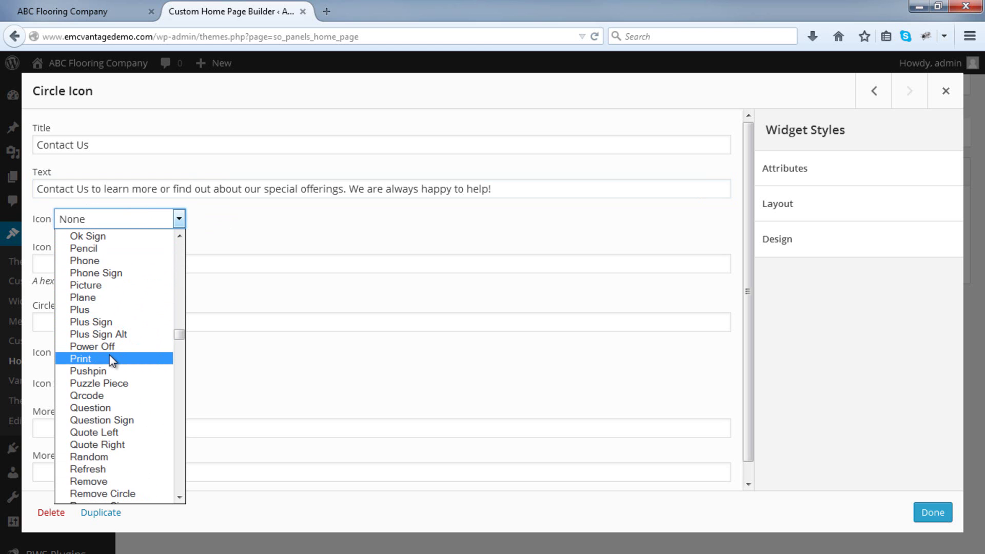
left_click(112, 261)
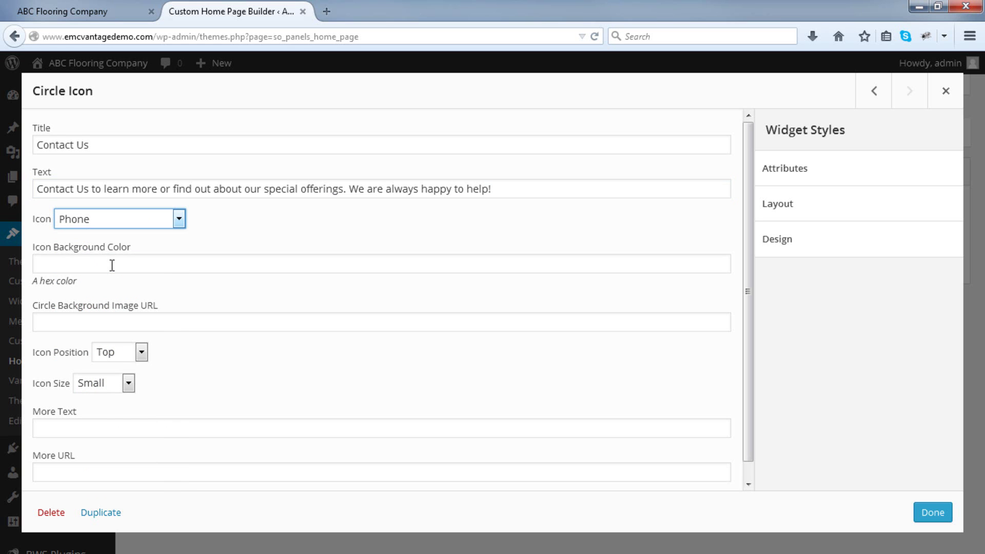
scroll(112, 297, "down", 1)
left_click(105, 367)
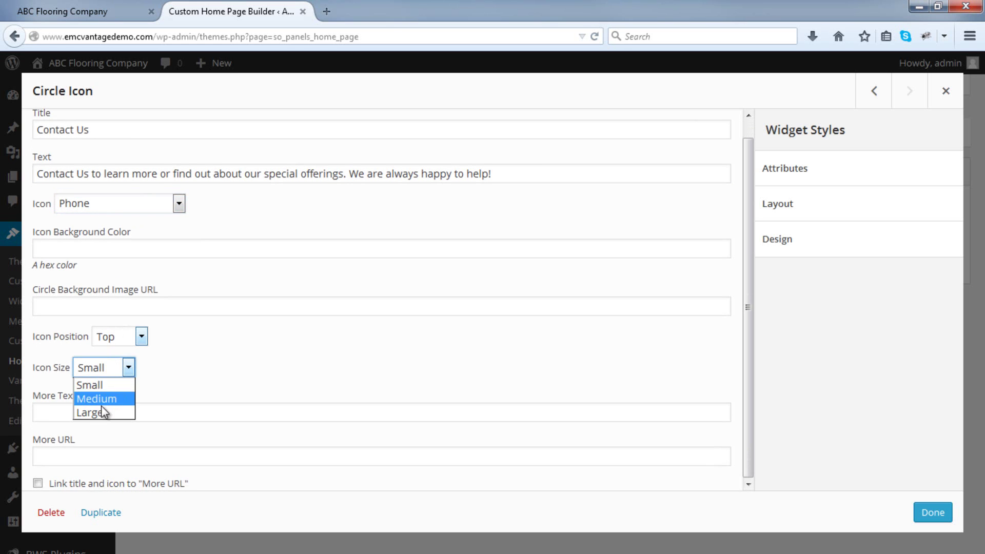
left_click(102, 411)
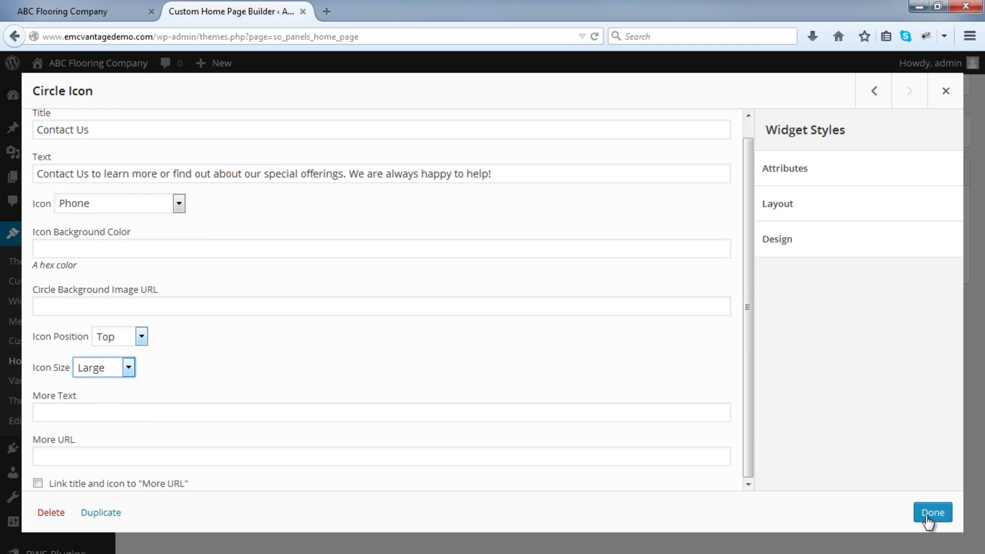
left_click(932, 512)
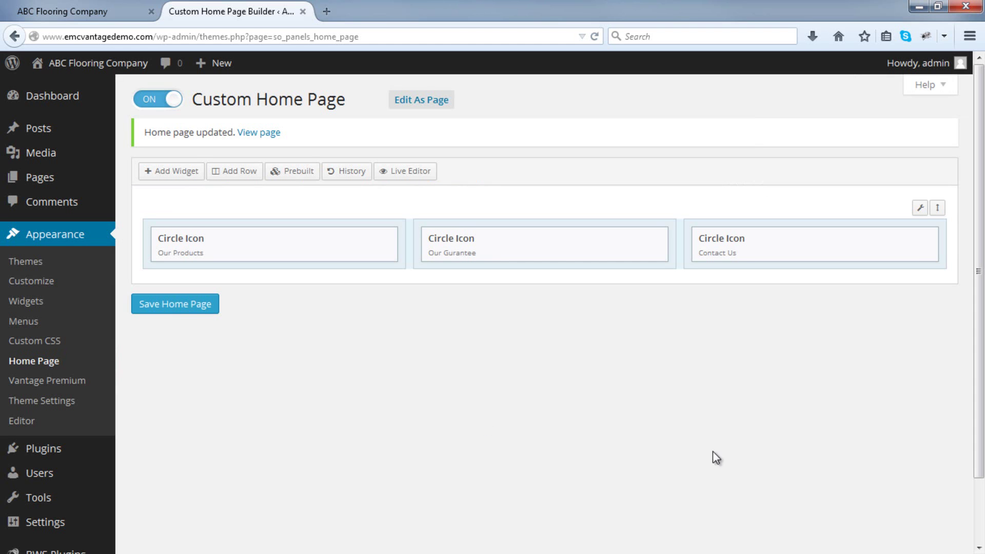
Save the home page and reload the live site to check all three circles.
left_click(187, 311)
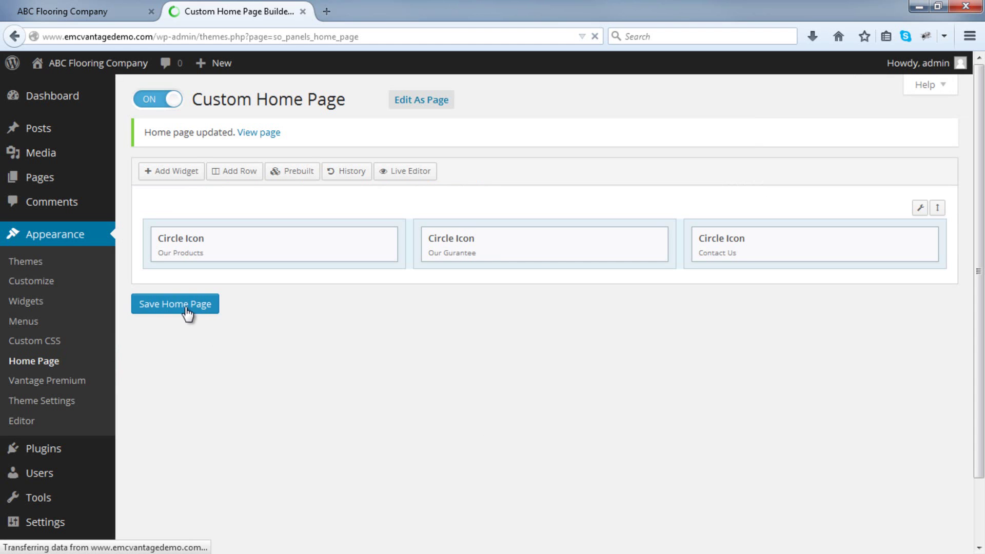
left_click(116, 12)
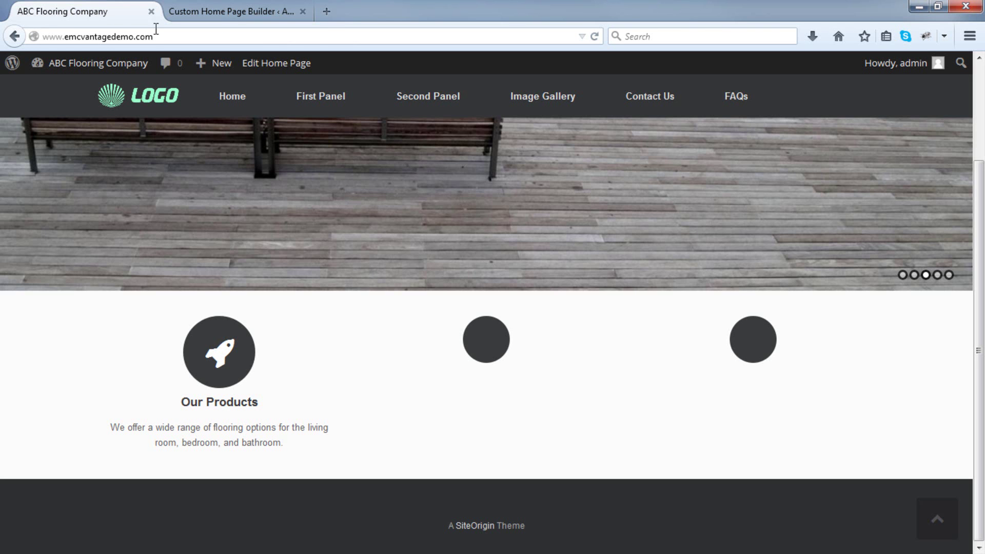
left_click(595, 36)
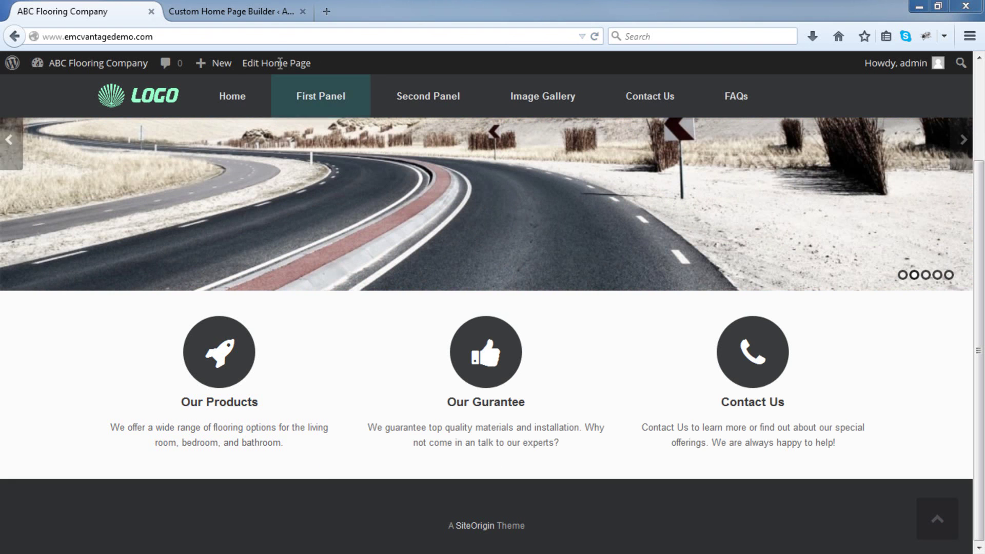
left_click(268, 16)
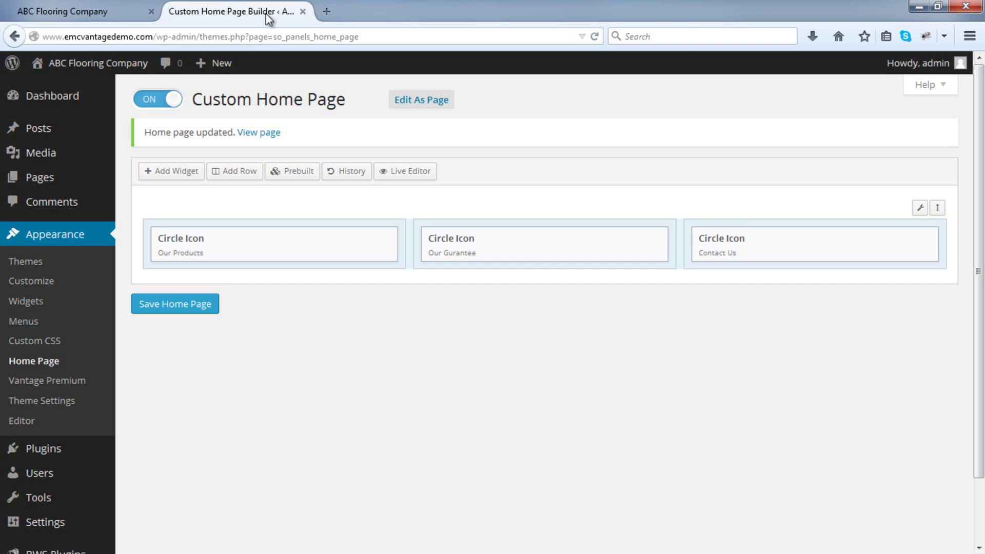
Insert a single-column row below the circle icons and bring up its widget list.
left_click(238, 173)
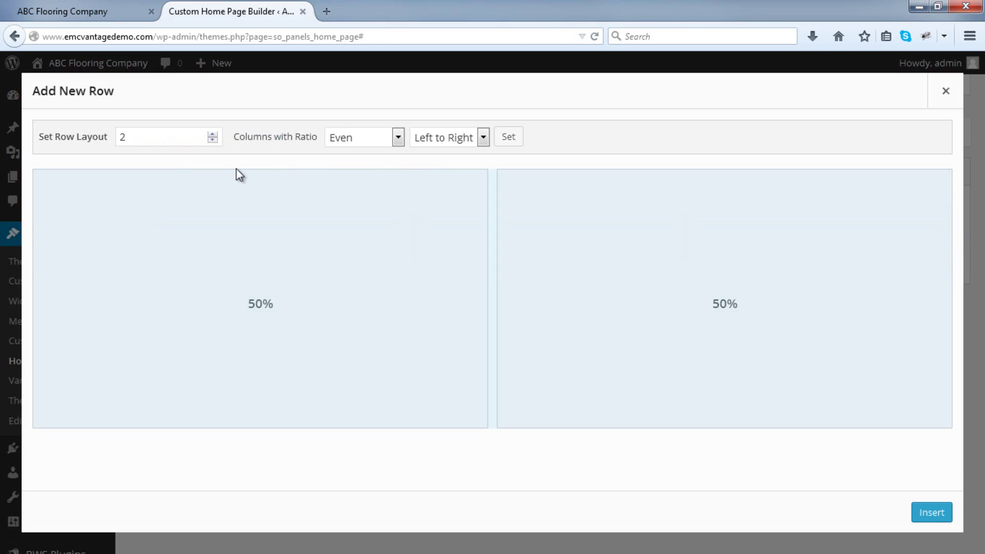
left_click(212, 143)
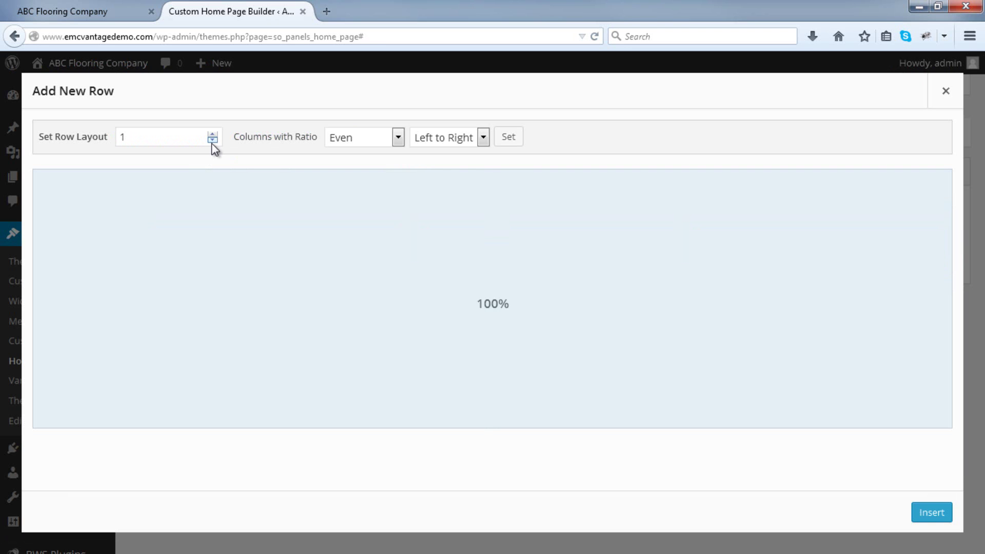
left_click(921, 511)
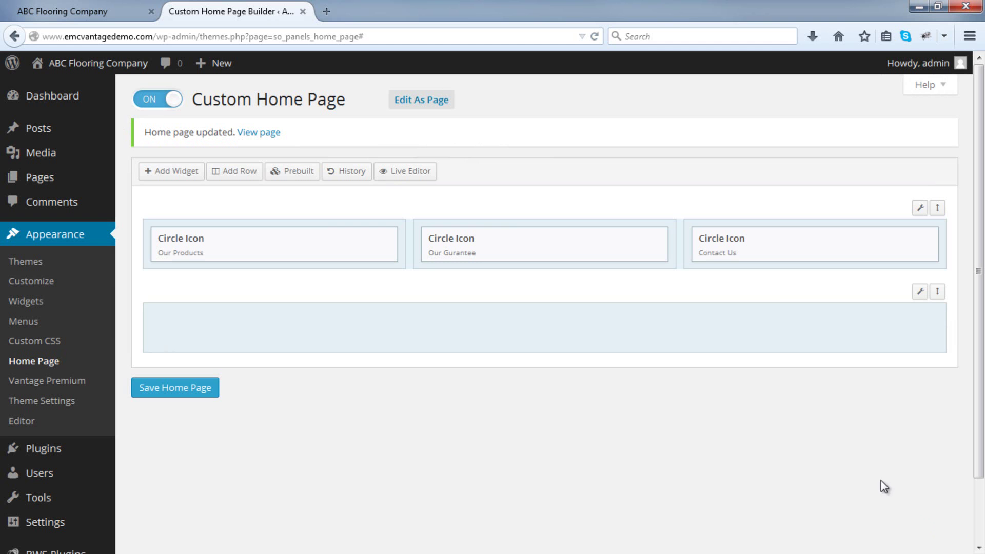
left_click(647, 341)
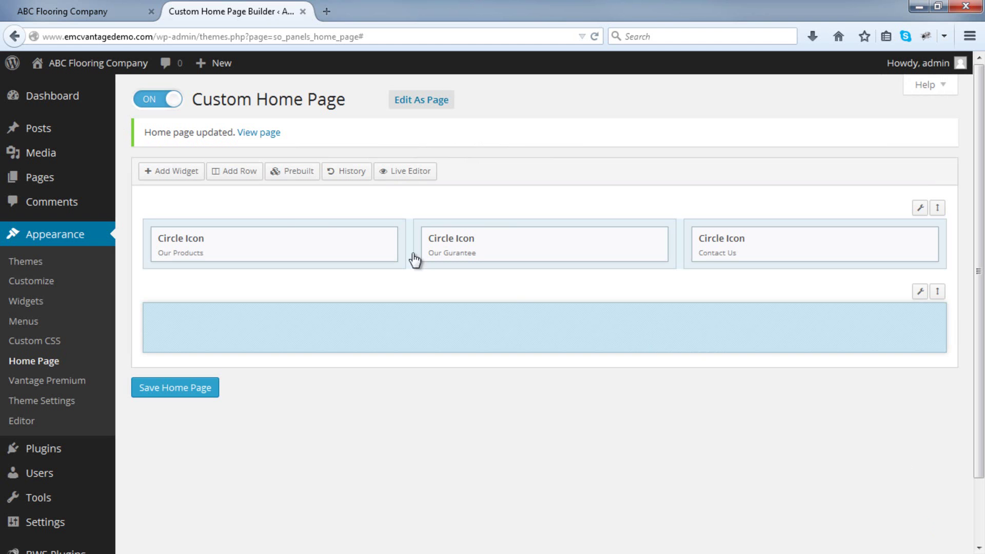
left_click(180, 172)
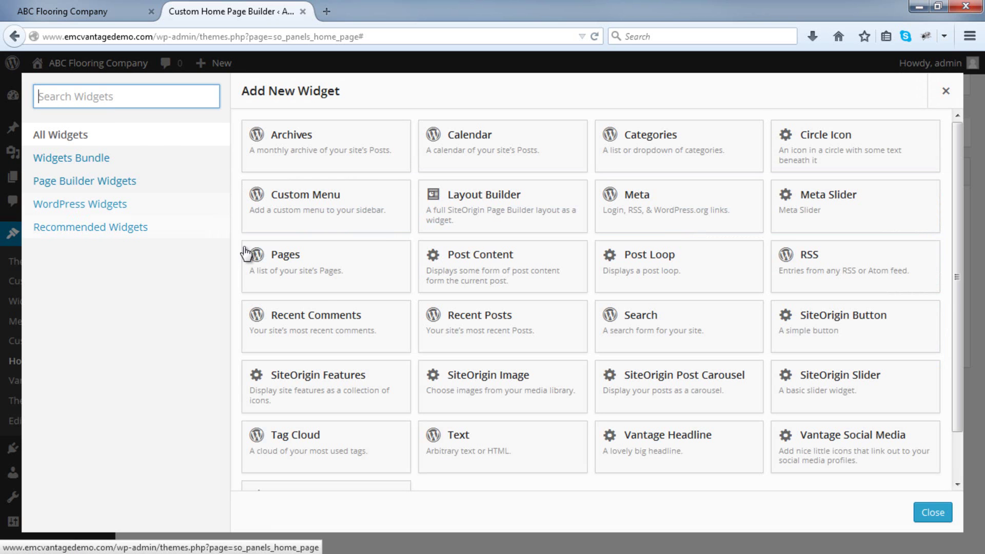
scroll(325, 285, "down", 2)
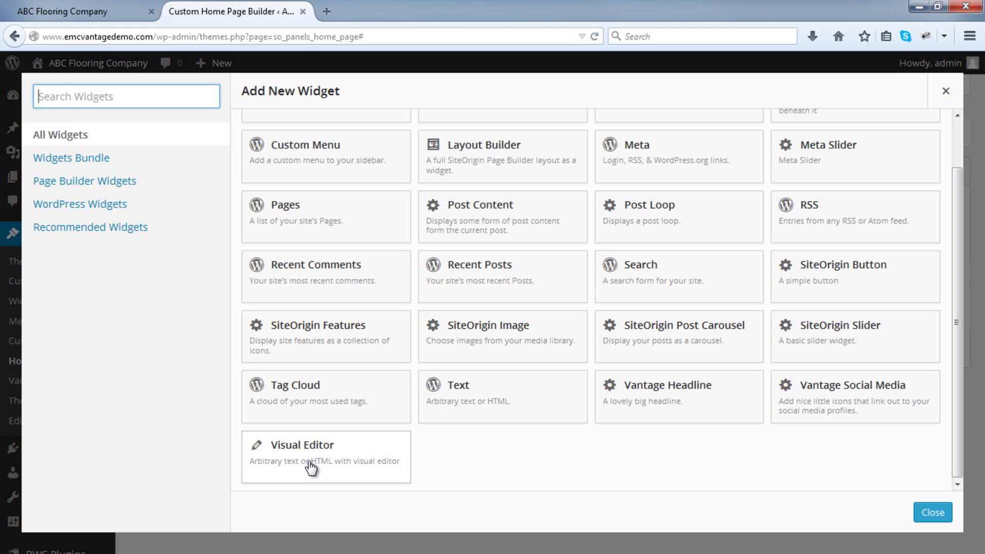
Add a Visual Editor widget to the new row, titled 'We Are the Experts'.
left_click(310, 463)
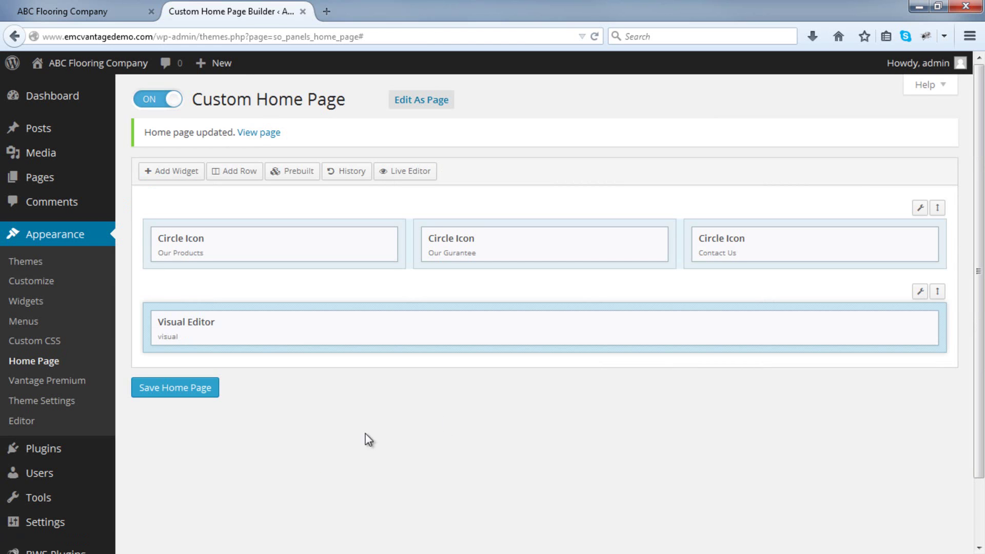
mouse_move(827, 329)
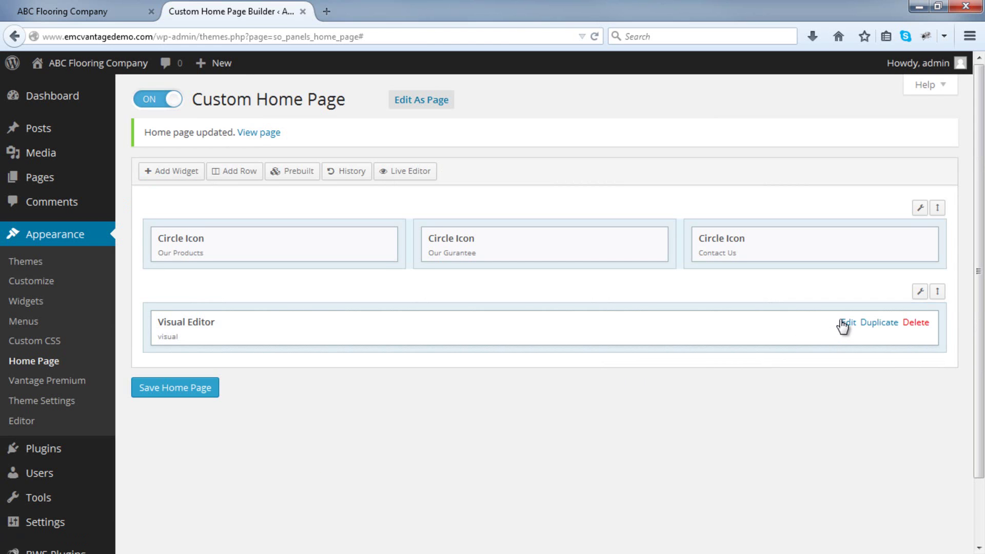
left_click(843, 323)
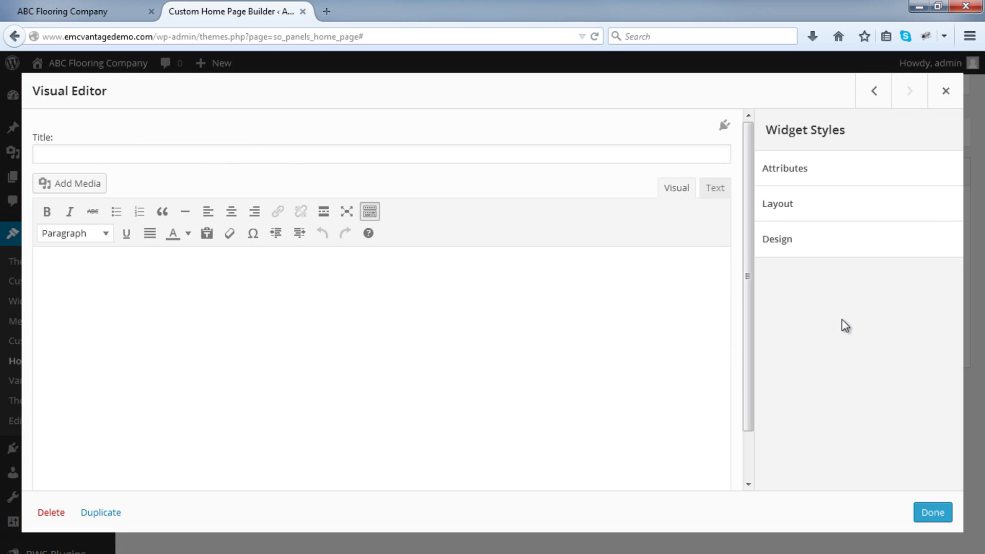
left_click(444, 156)
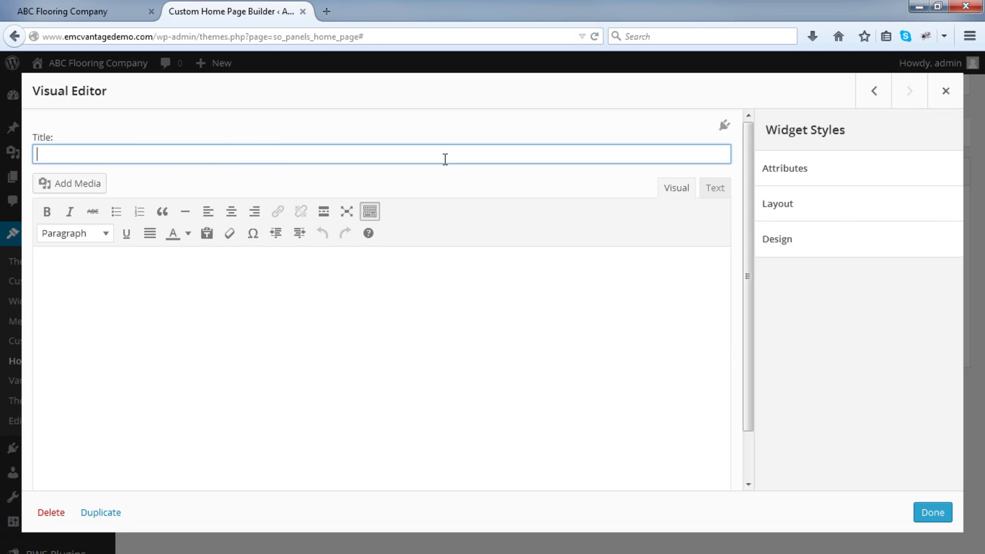
type("We Are the Experts")
Paste the dummy paragraph into the widget body and remove the trailing empty line.
left_click(403, 325)
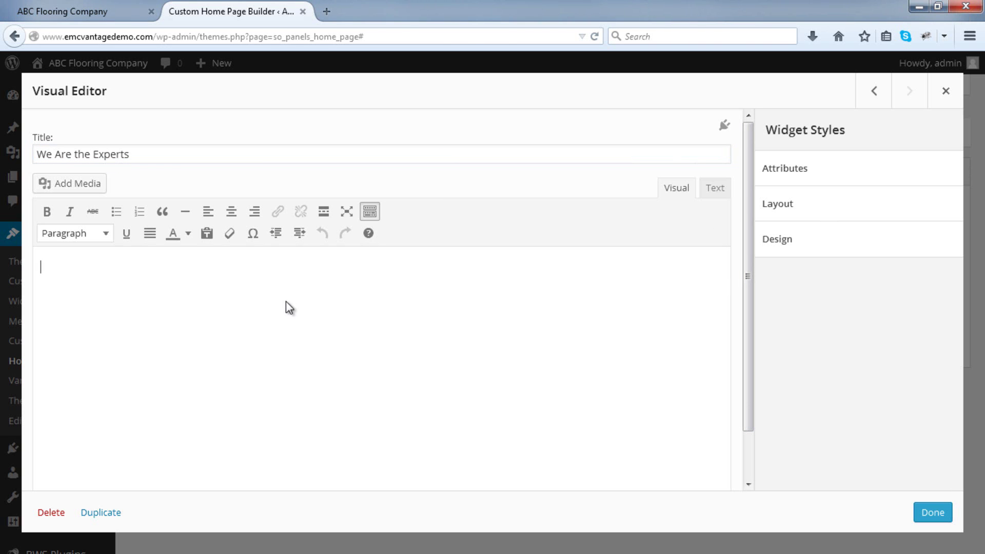
right_click(231, 288)
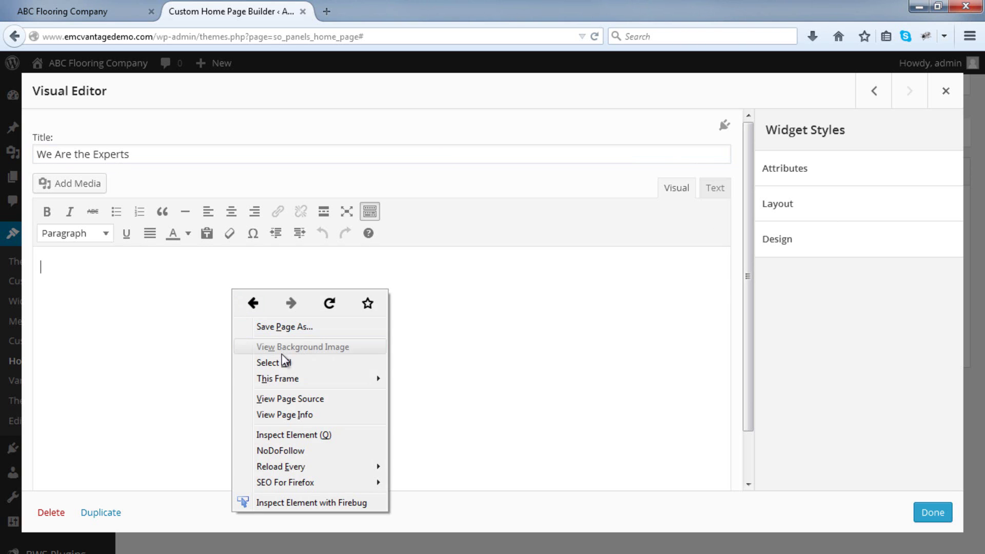
left_click(125, 311)
right_click(45, 264)
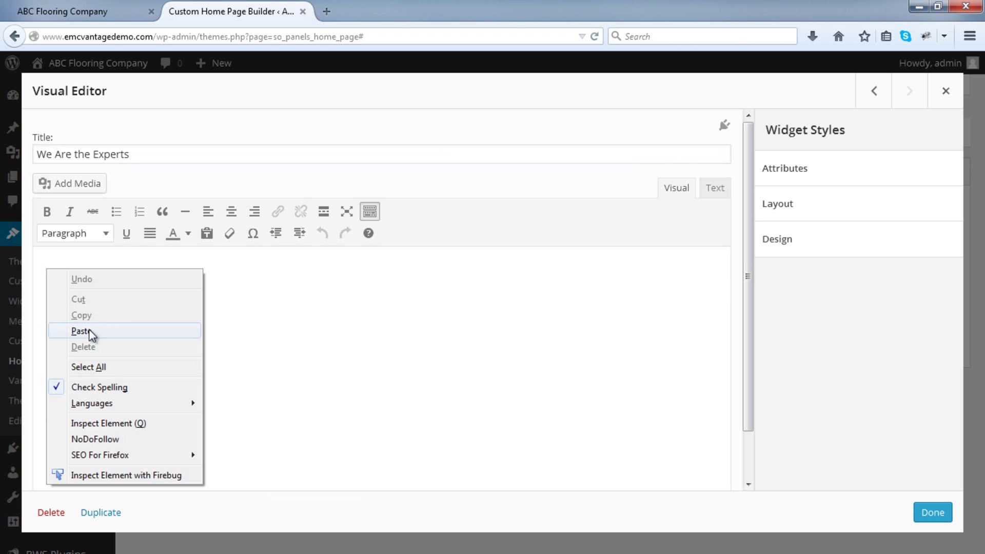
left_click(89, 331)
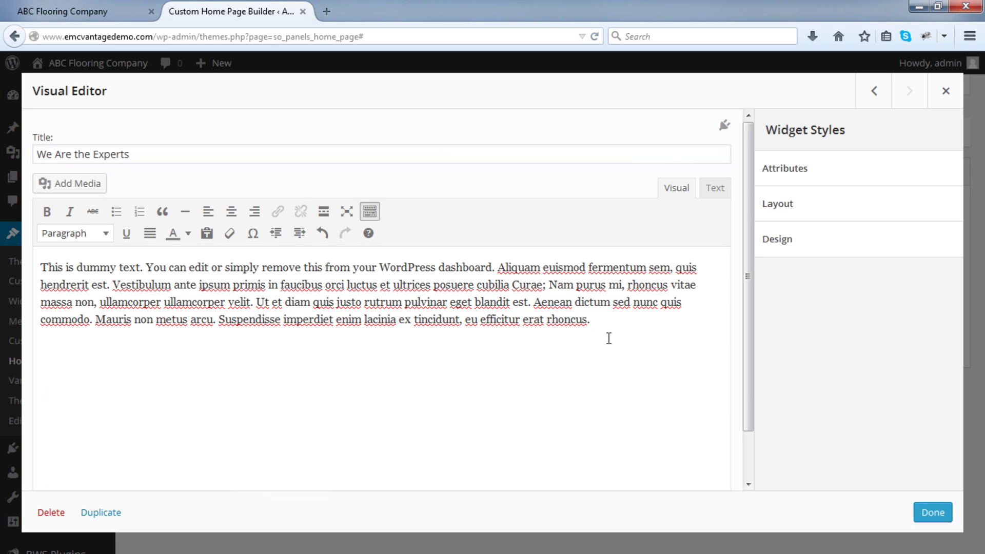
key("BackSpace")
left_click(933, 513)
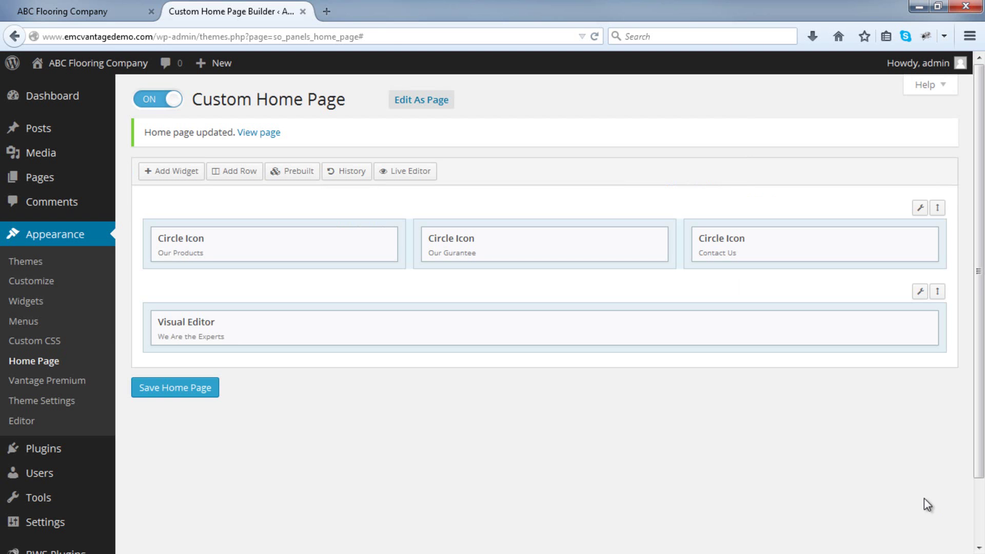
Save the home page and reload the live site to check the Experts row.
left_click(181, 391)
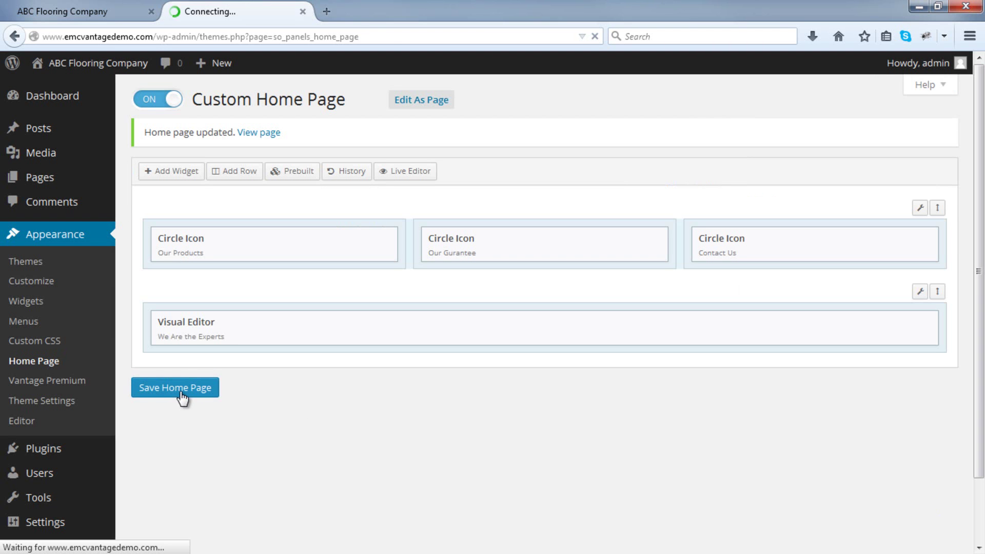
left_click(106, 12)
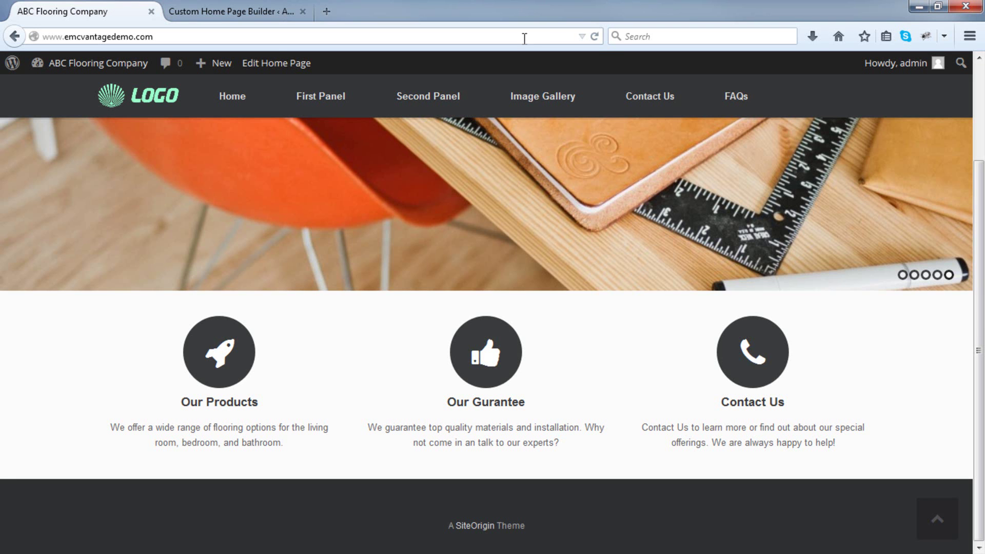
left_click(596, 37)
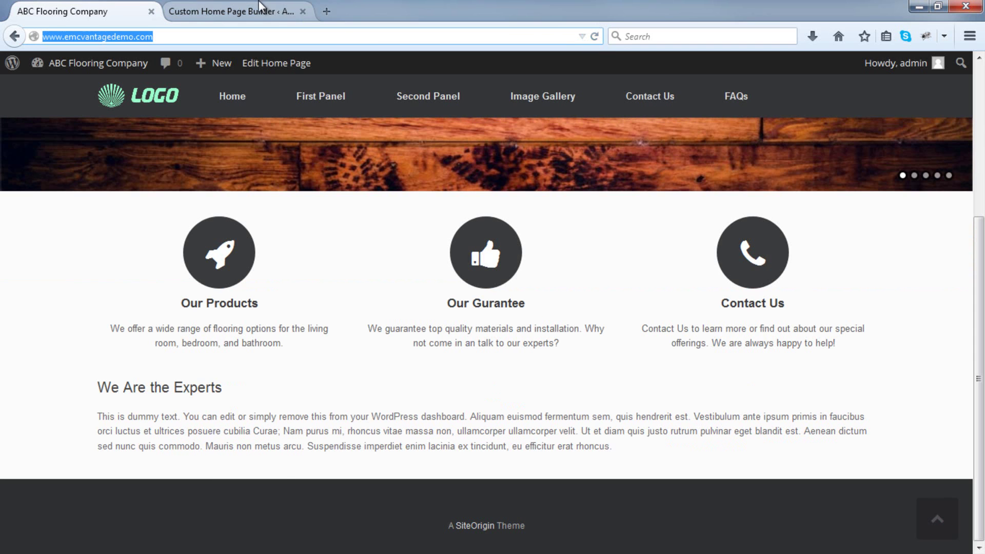
left_click(260, 7)
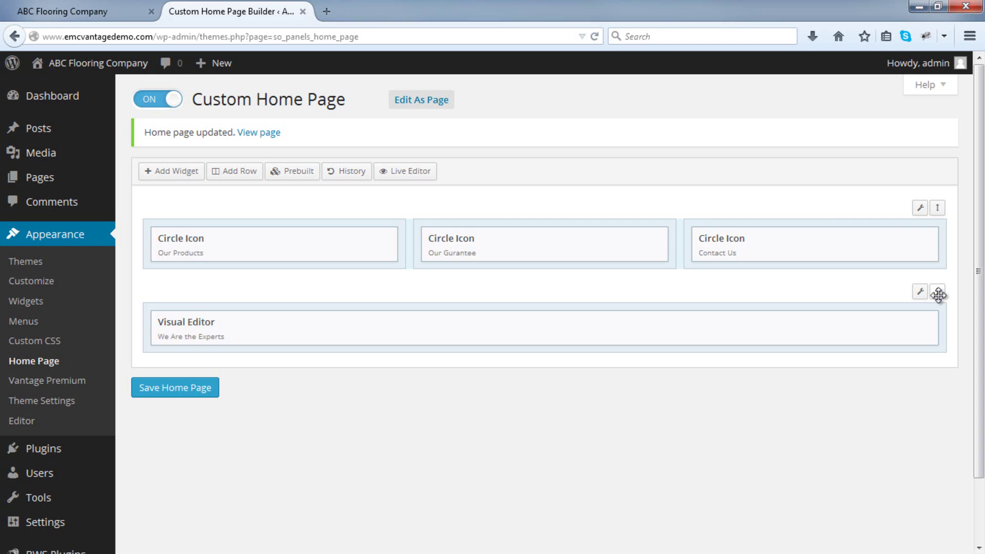
Move the Experts row above the circle icons, save, and check the live site.
left_click_drag(938, 295, 942, 210)
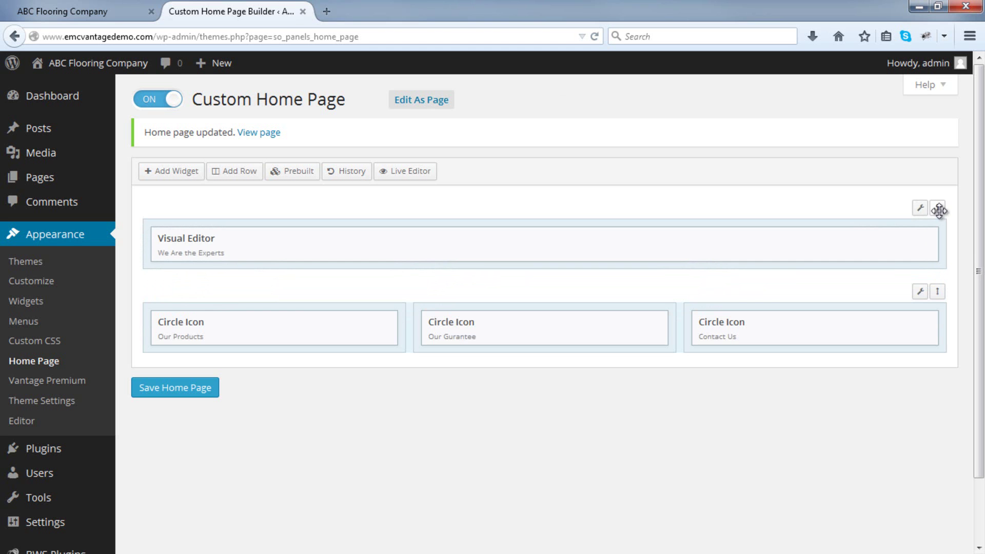
mouse_move(940, 212)
left_mouse_down()
mouse_move(946, 281)
mouse_move(946, 216)
left_mouse_up()
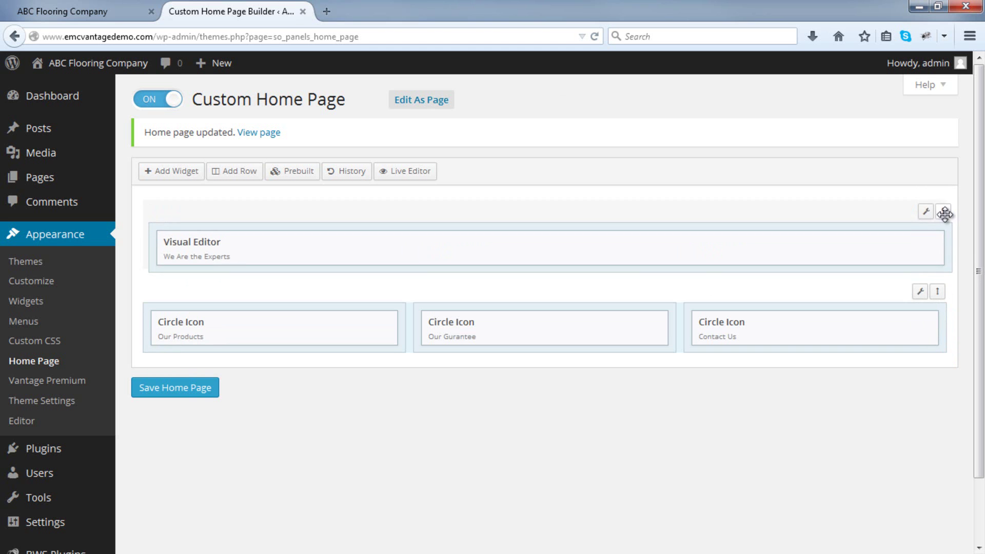
left_click(190, 396)
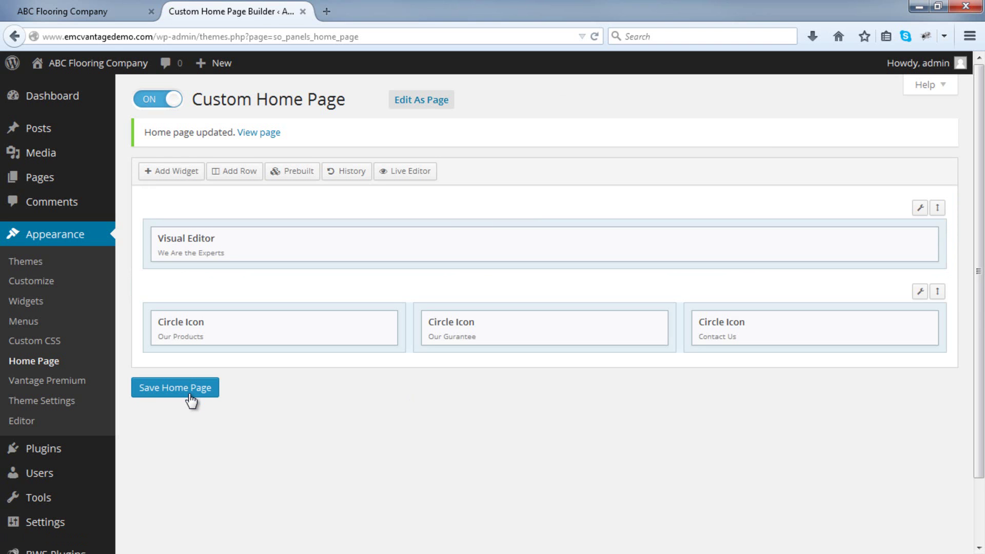
left_click(102, 10)
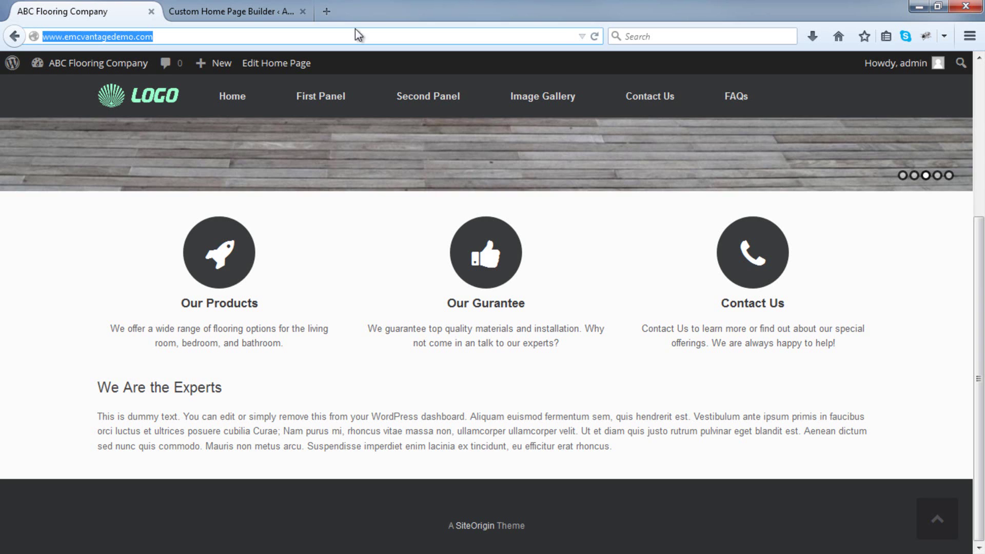
left_click(600, 35)
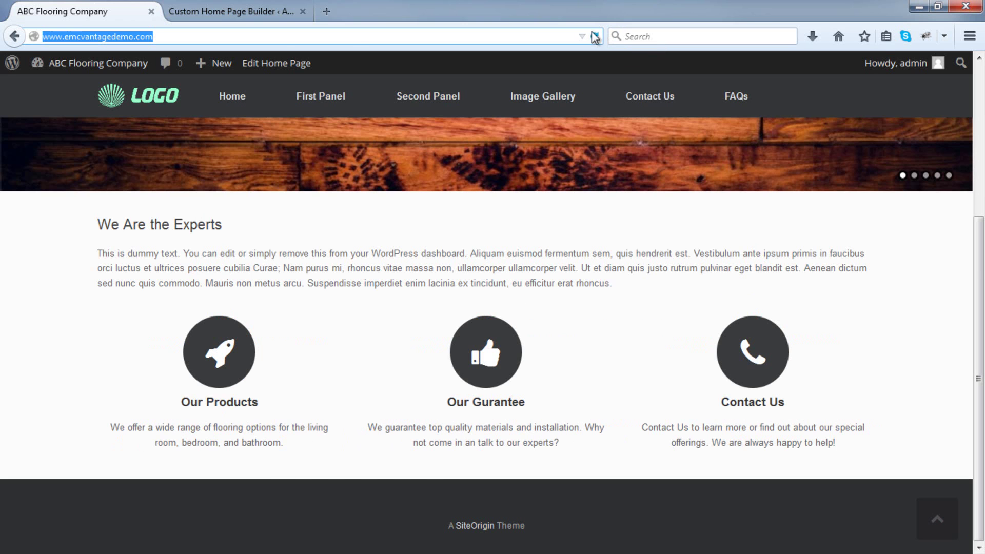
left_click(278, 3)
Move the Experts row back below the circle icons and recheck the live site.
mouse_move(929, 207)
left_click_drag(937, 206, 941, 294)
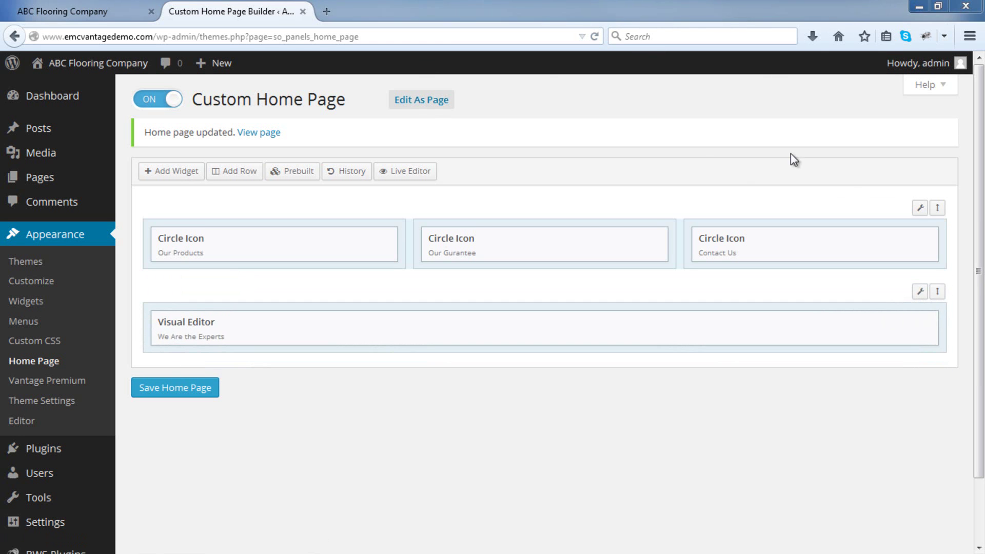
left_click(94, 9)
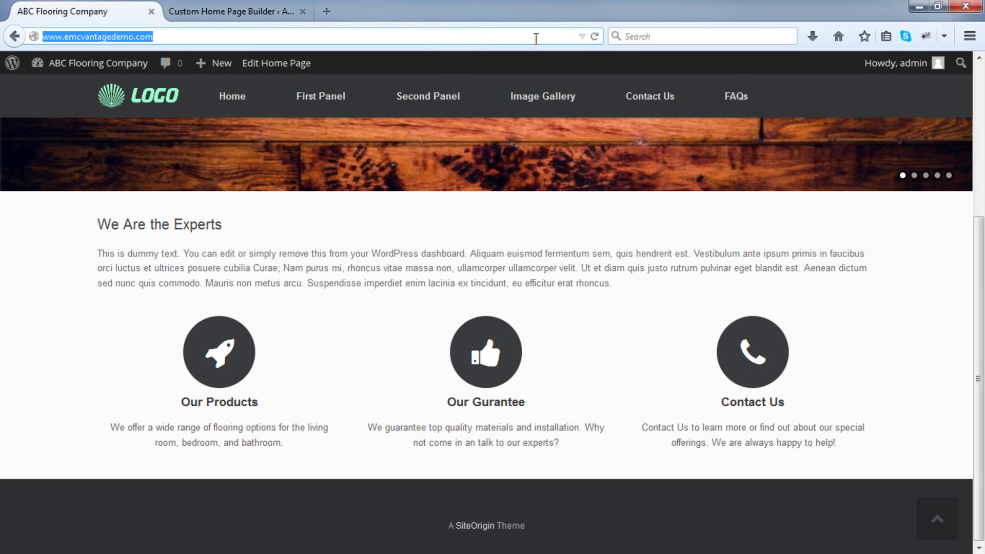
left_click(593, 41)
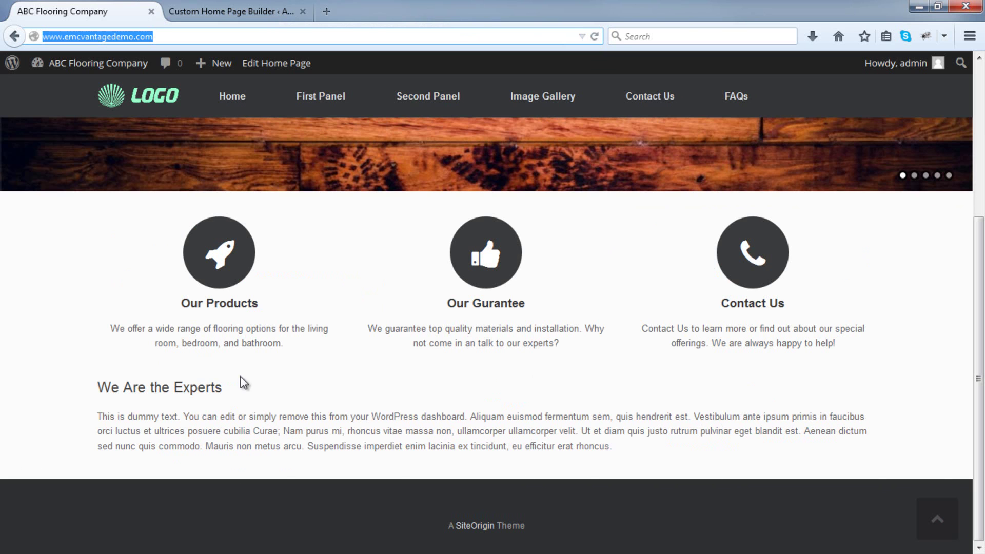
left_click(238, 4)
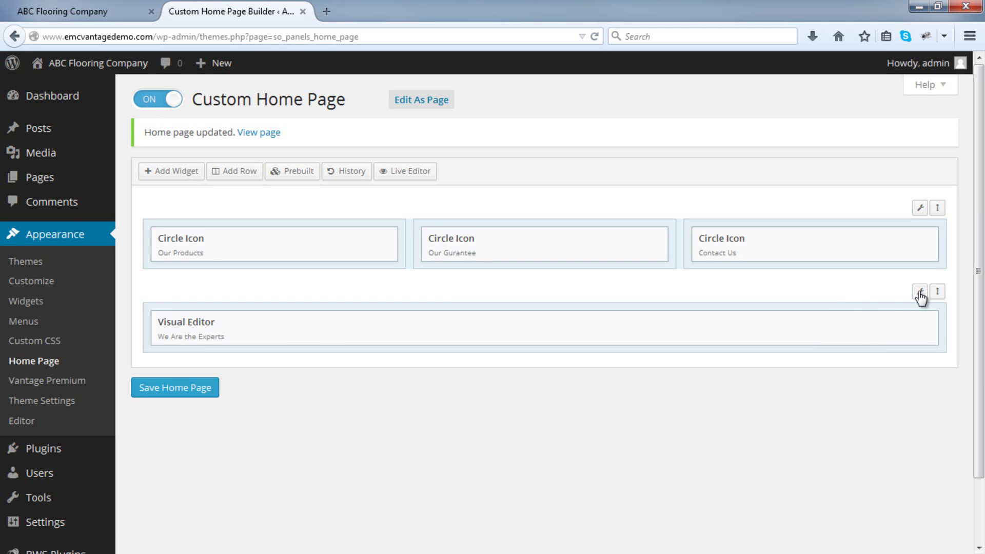
Set the Experts row's Theme background colour to light grey in its row settings.
mouse_move(920, 295)
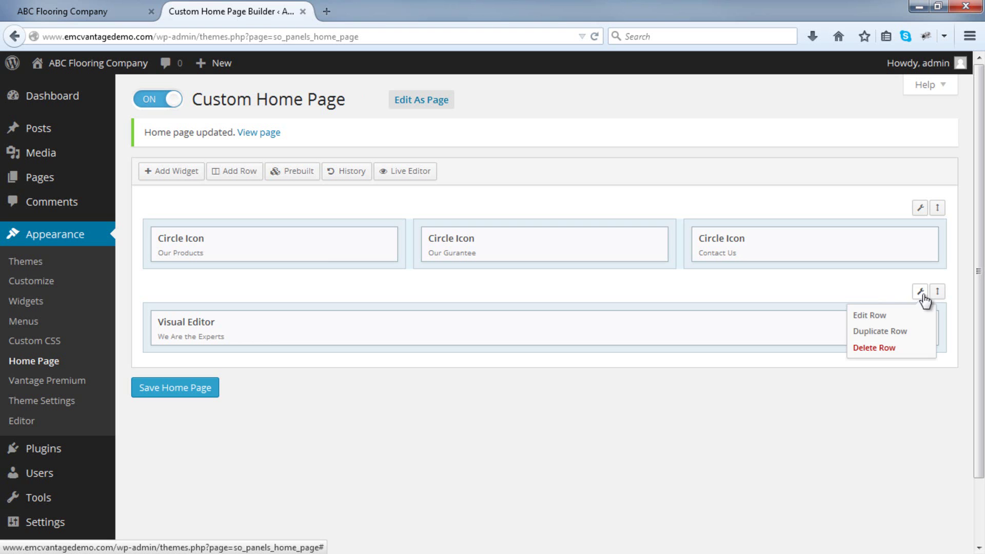
left_click(905, 317)
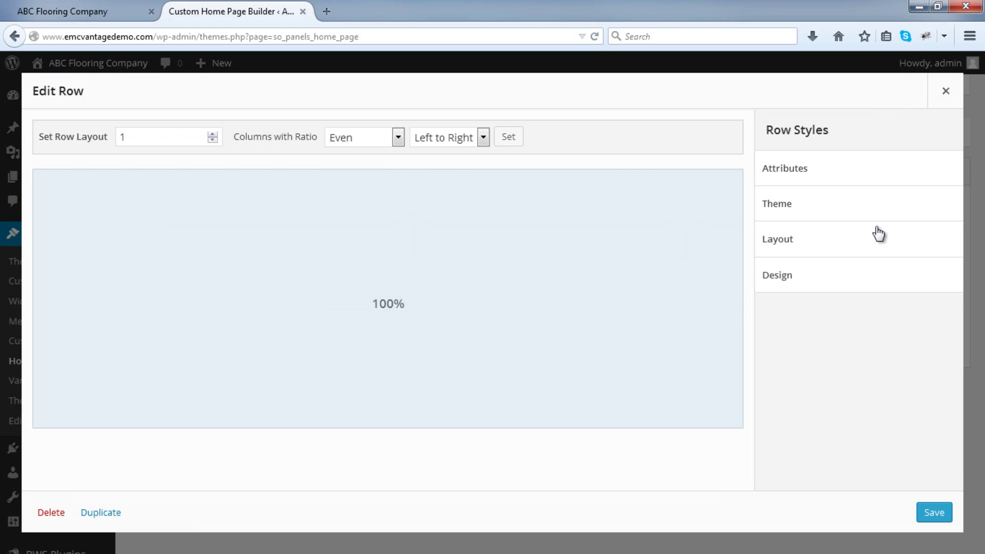
left_click(879, 209)
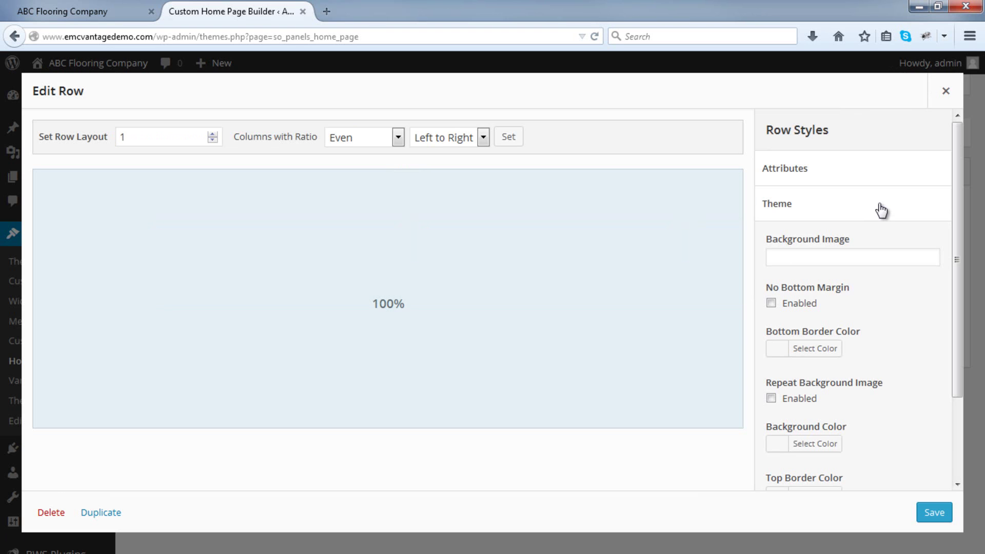
scroll(880, 210, "down", 3)
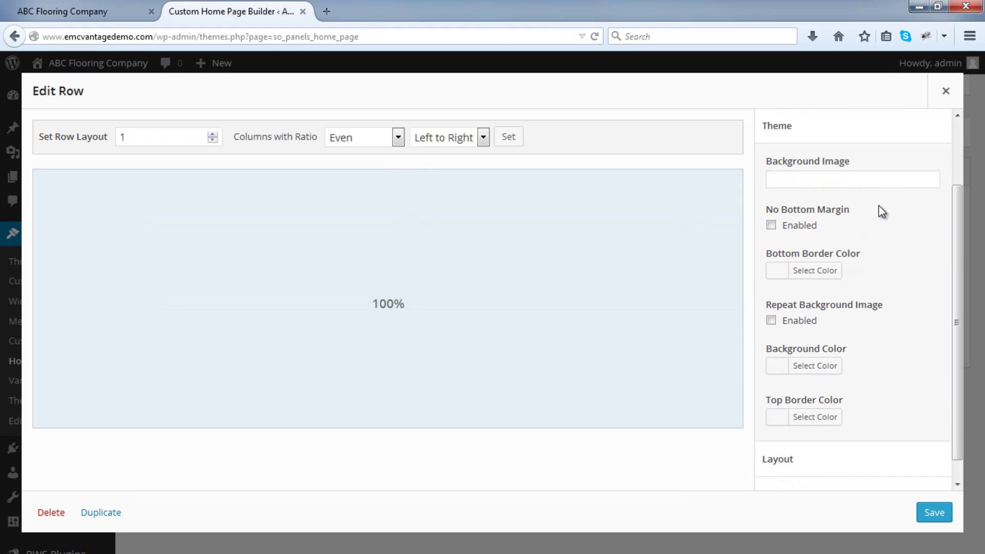
left_click(784, 372)
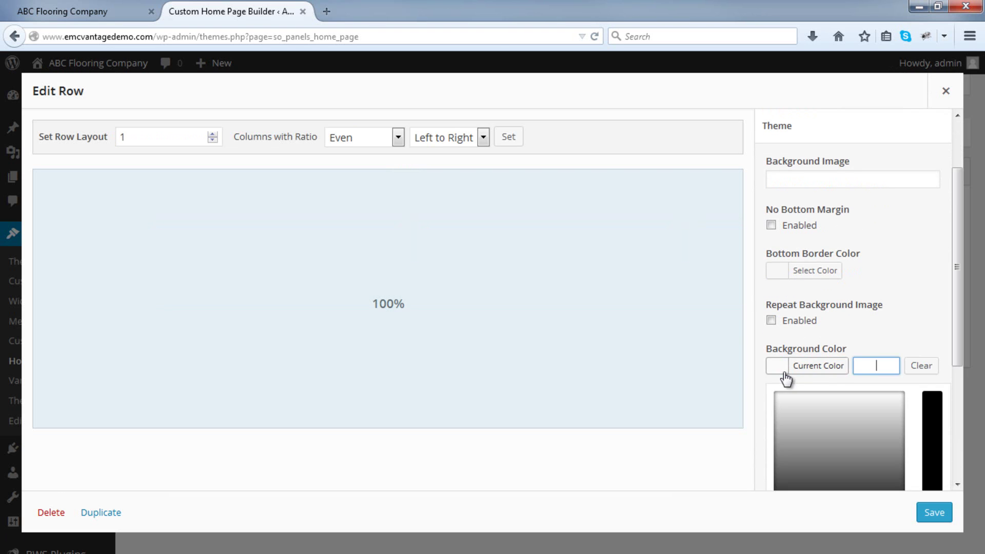
scroll(821, 369, "down", 1)
scroll(819, 373, "down", 2)
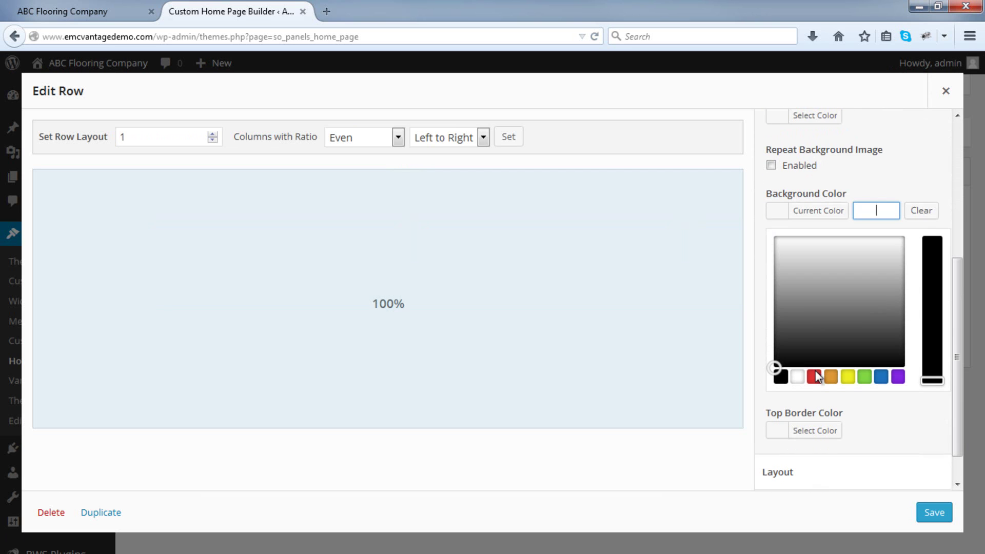
left_click(821, 379)
left_click(831, 376)
left_click_drag(839, 288, 861, 293)
left_click(881, 376)
left_click(782, 310)
left_click(780, 376)
left_click_drag(809, 311, 759, 247)
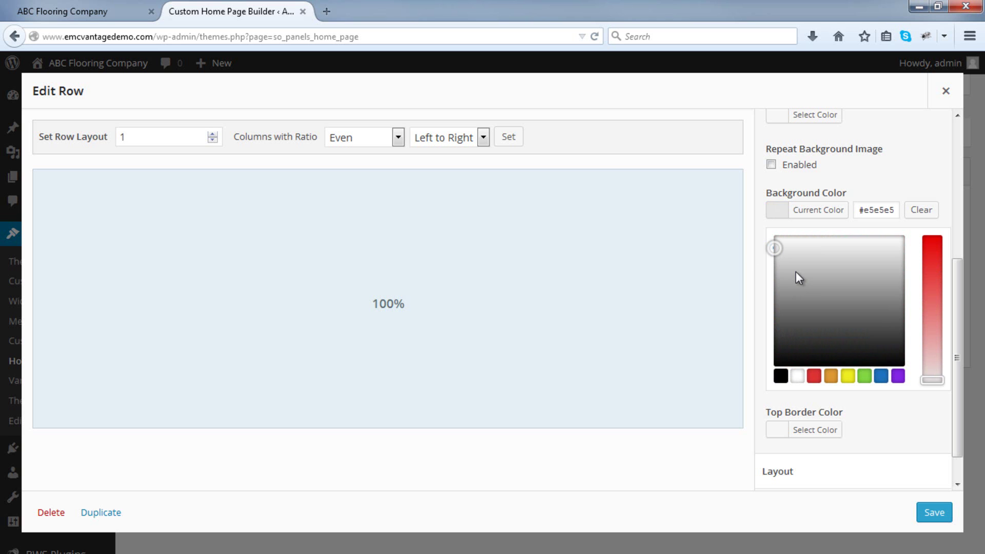
left_click(933, 512)
Save the home page and reload the live site to see the grey row.
left_click(190, 393)
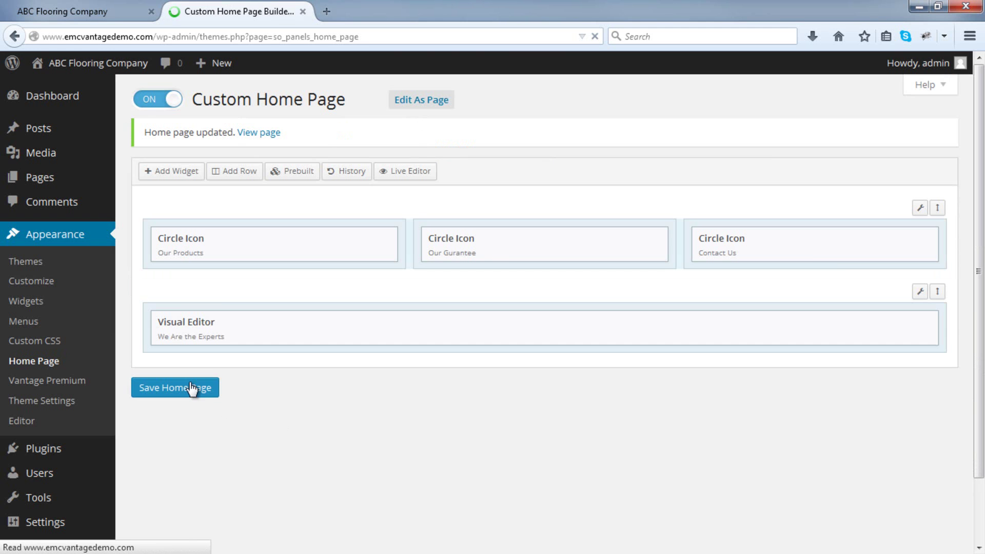
left_click(85, 11)
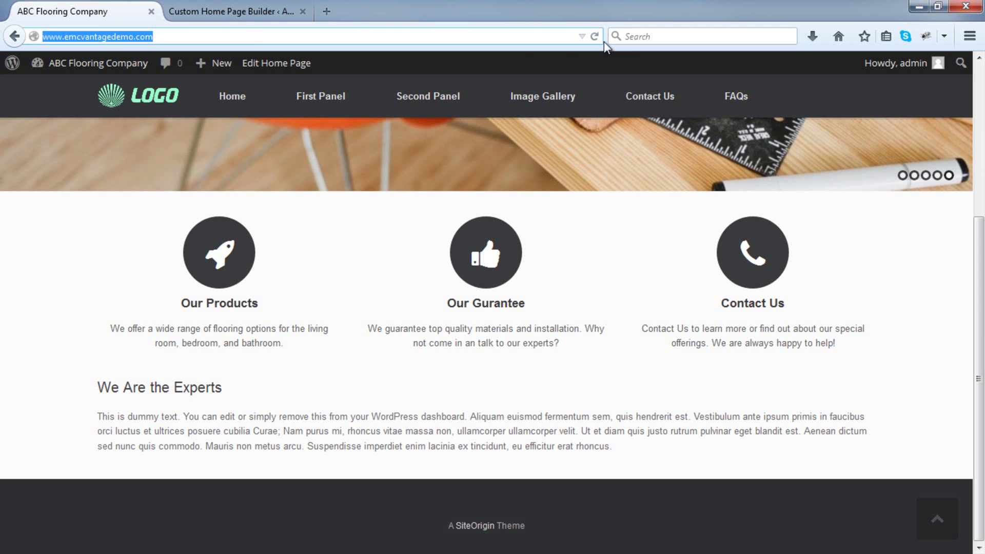
left_click(594, 36)
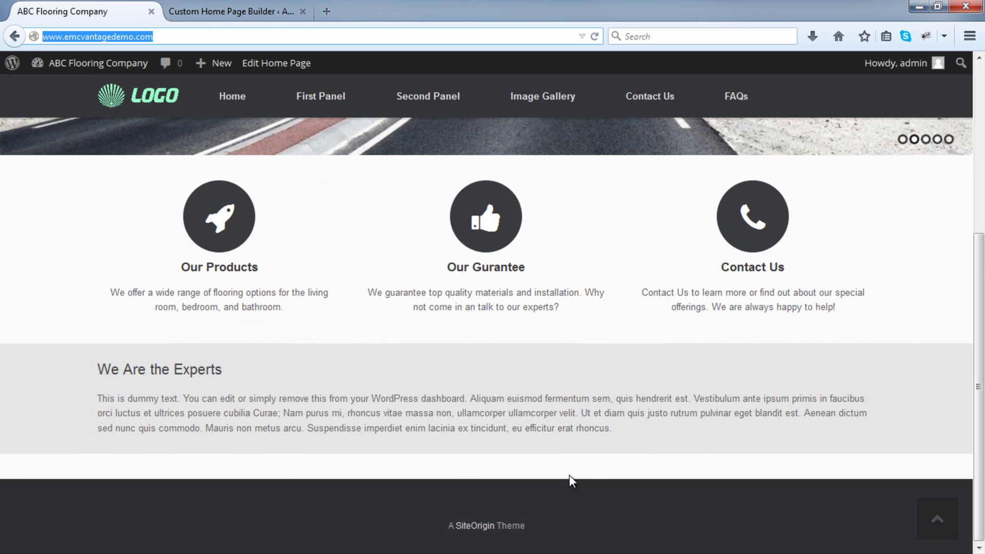
left_click(285, 7)
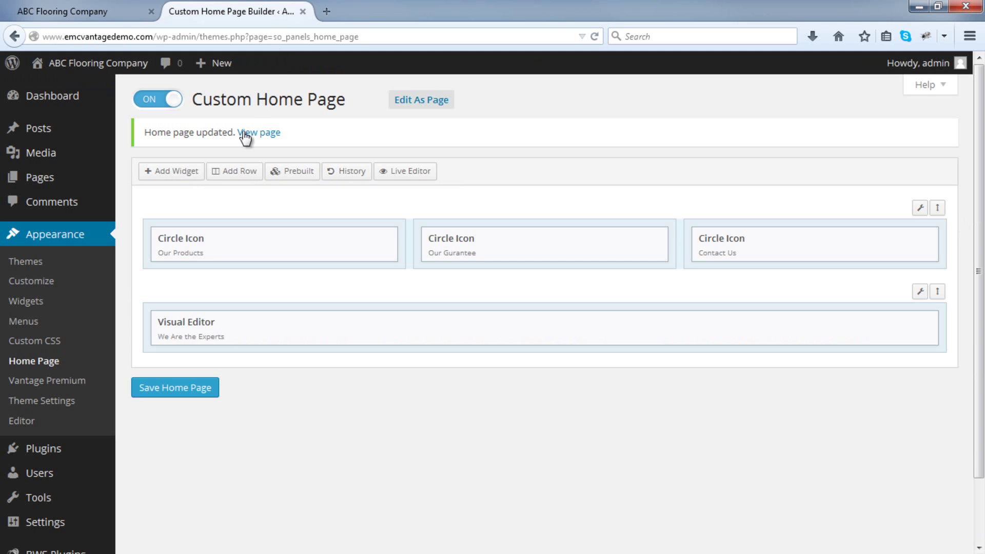
Insert a two-column row below the Experts row with a Visual Editor widget in each column.
left_click(235, 174)
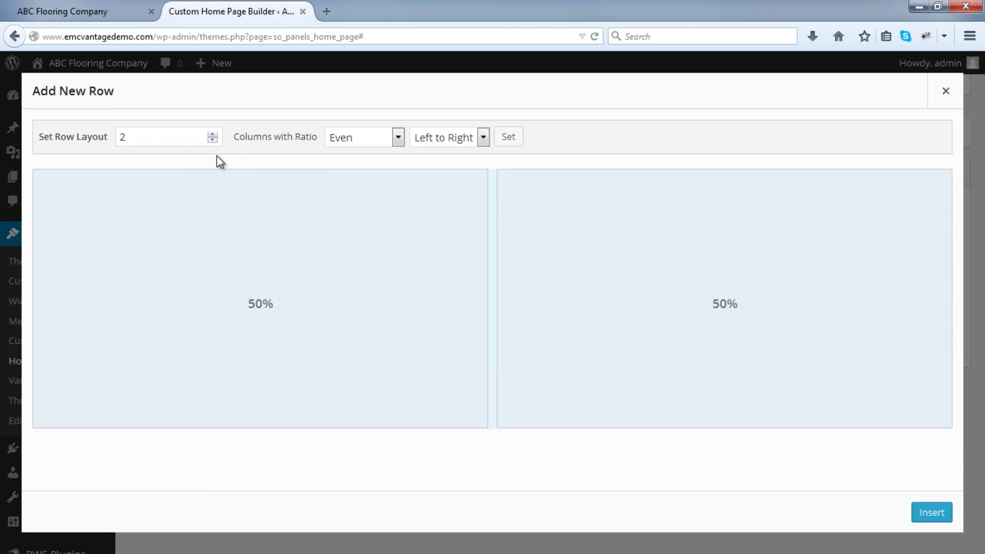
left_click(919, 512)
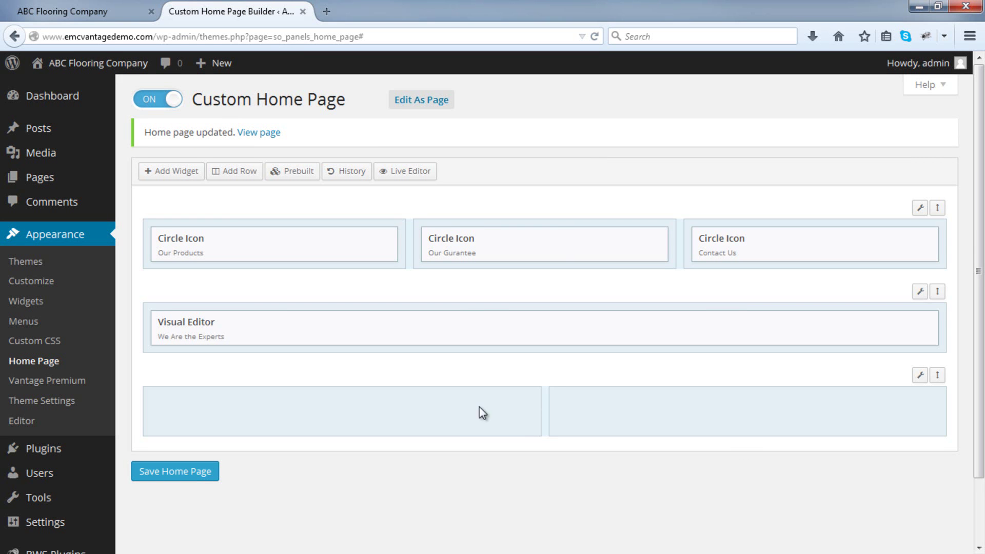
left_click(439, 405)
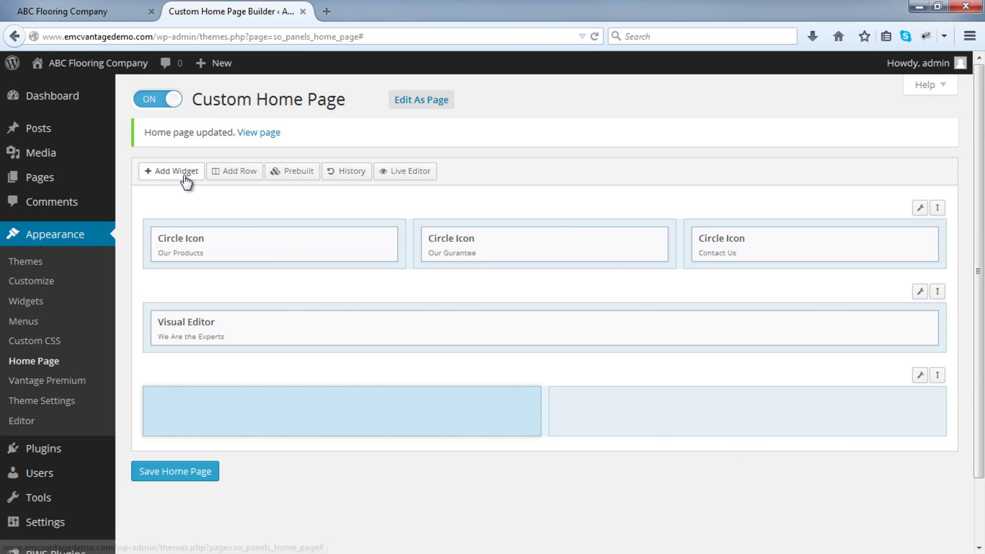
left_click(183, 174)
scroll(365, 244, "down", 2)
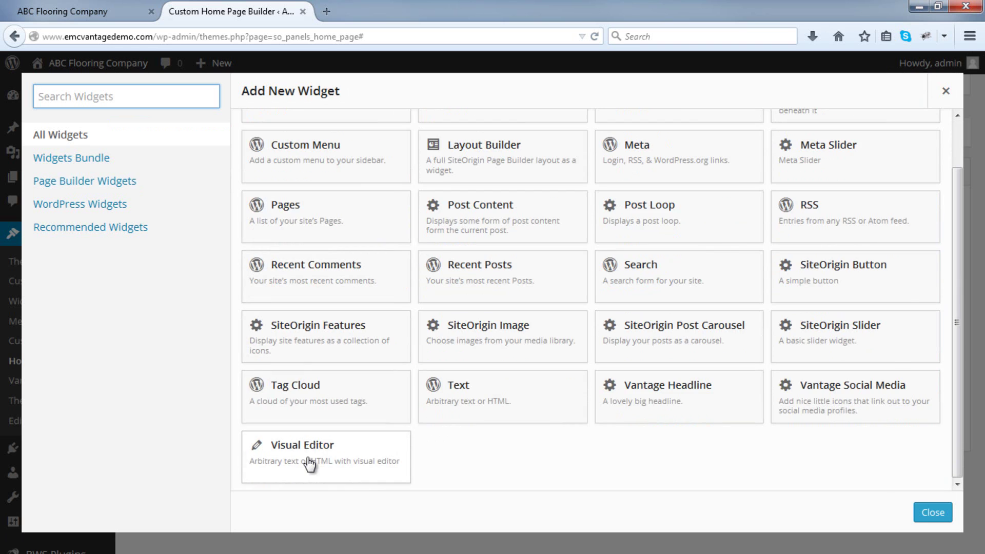
left_click(307, 460)
left_click(608, 418)
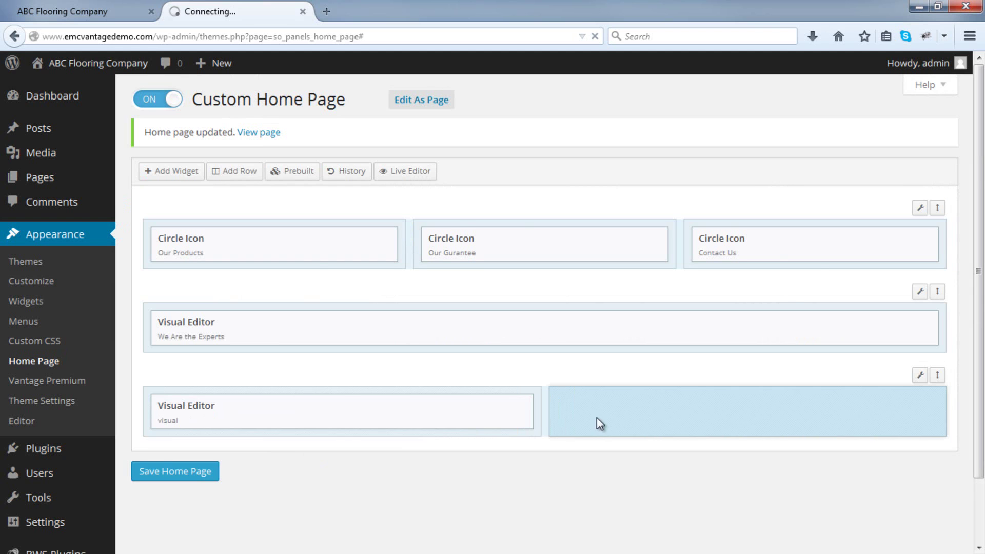
left_click(178, 171)
left_click(330, 446)
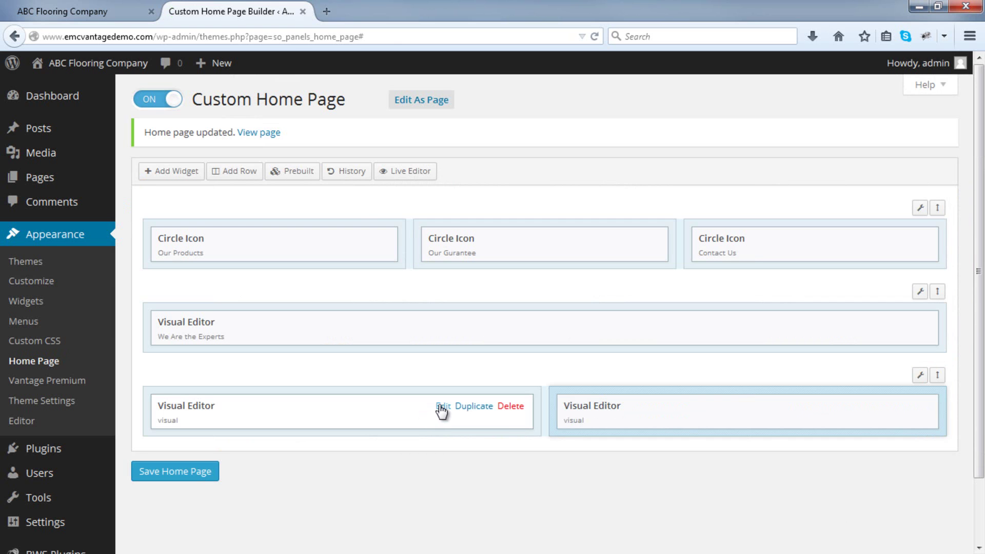
left_click(440, 406)
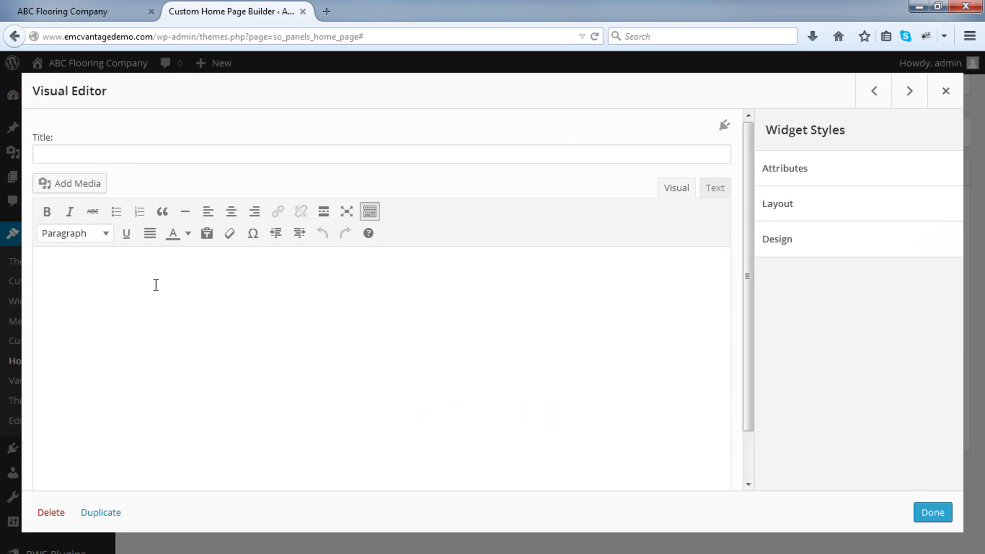
Upload download.jpg through Add Media and select the desk photo.
left_click(79, 186)
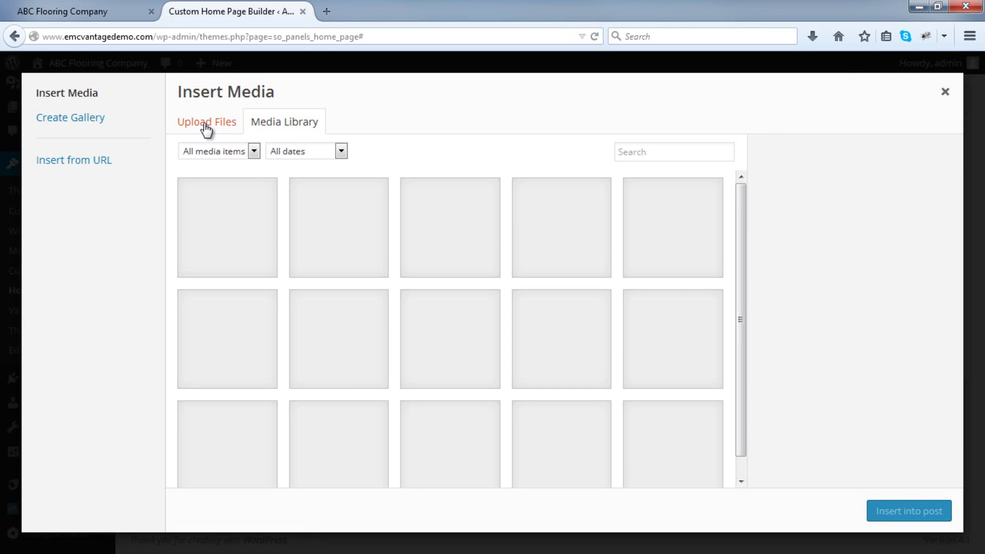
left_click(206, 125)
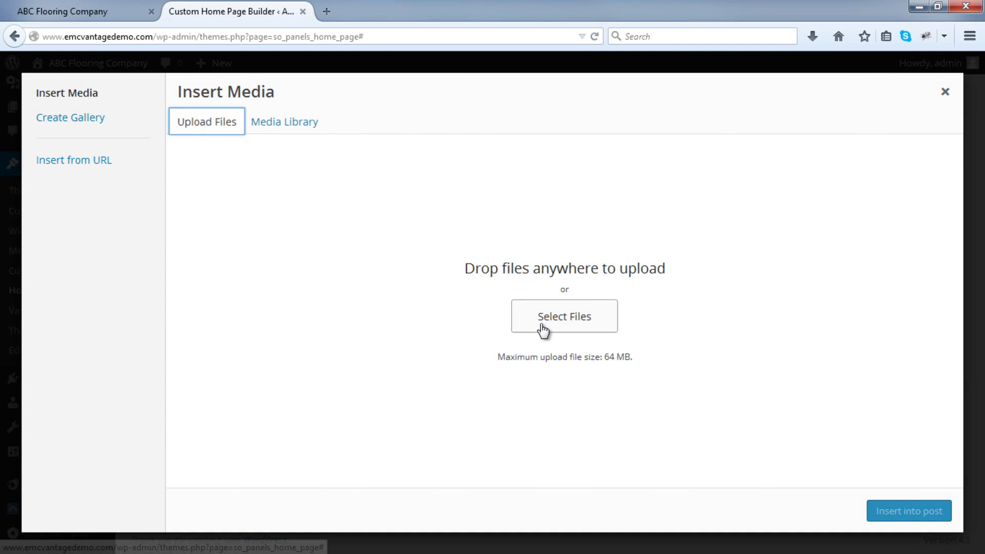
left_click(543, 331)
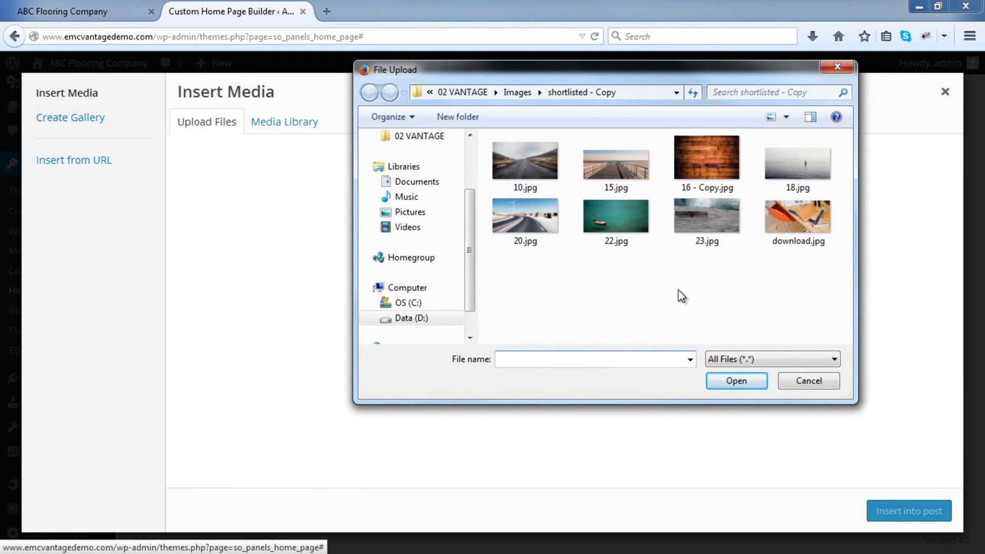
double_click(788, 231)
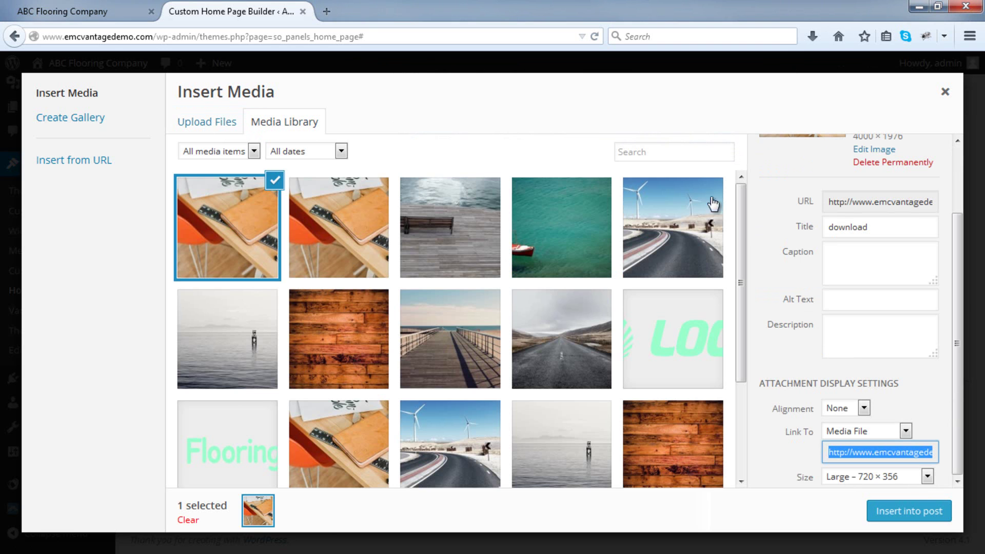
scroll(706, 213, "down", 3)
scroll(676, 236, "down", 1)
left_click(635, 318)
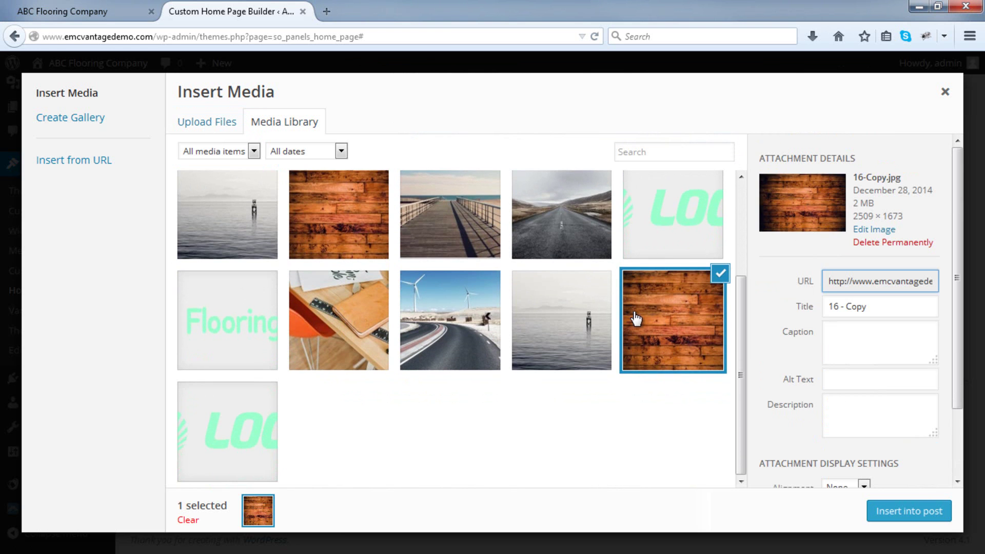
left_click(564, 318)
left_click(644, 313)
scroll(563, 308, "up", 2)
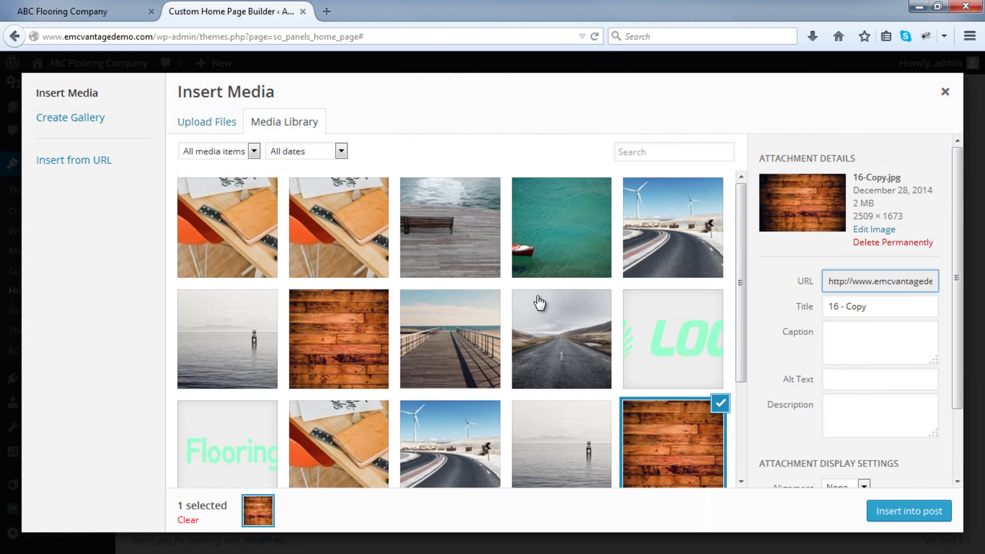
left_click(255, 242)
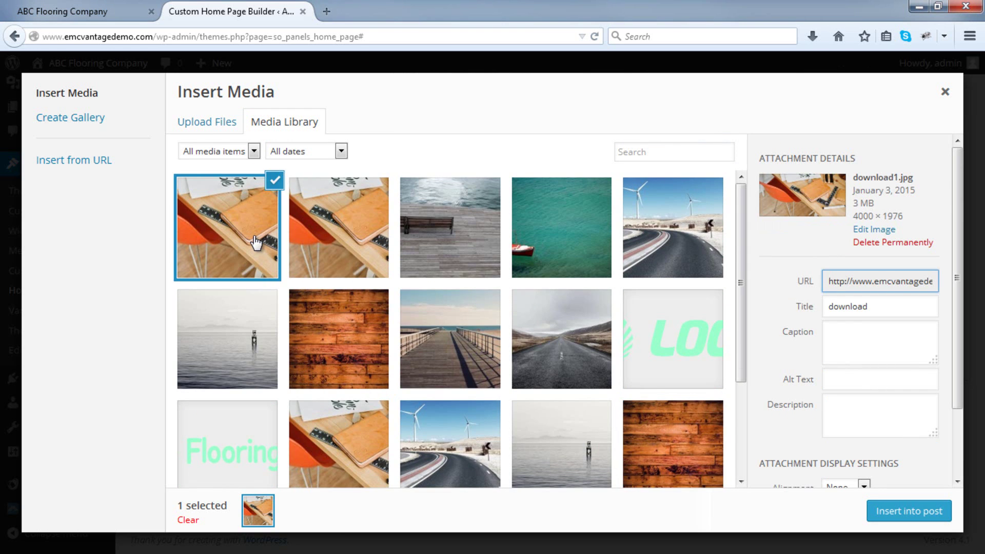
Insert the desk photo with Link To None at Large 720×356 size.
scroll(462, 249, "down", 1)
scroll(803, 280, "down", 2)
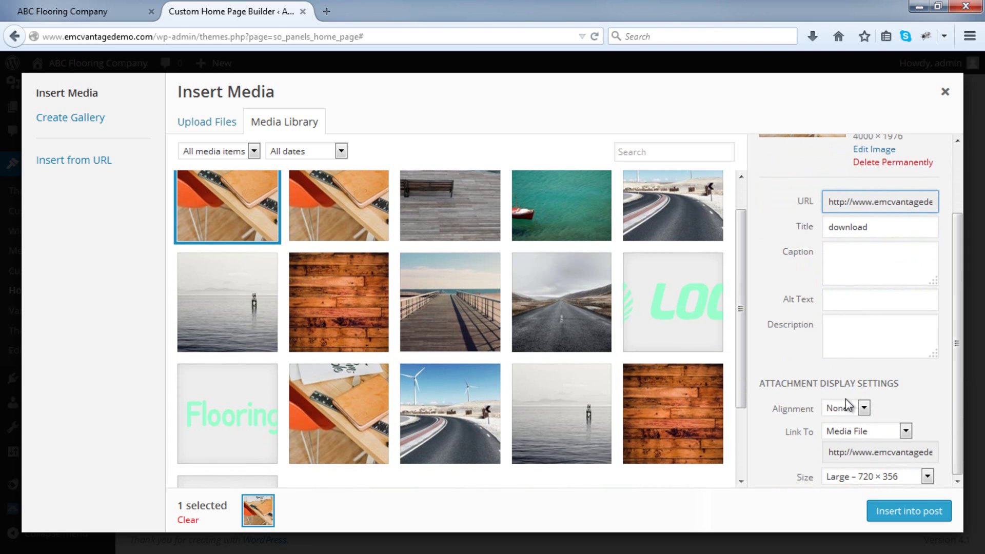
left_click(862, 425)
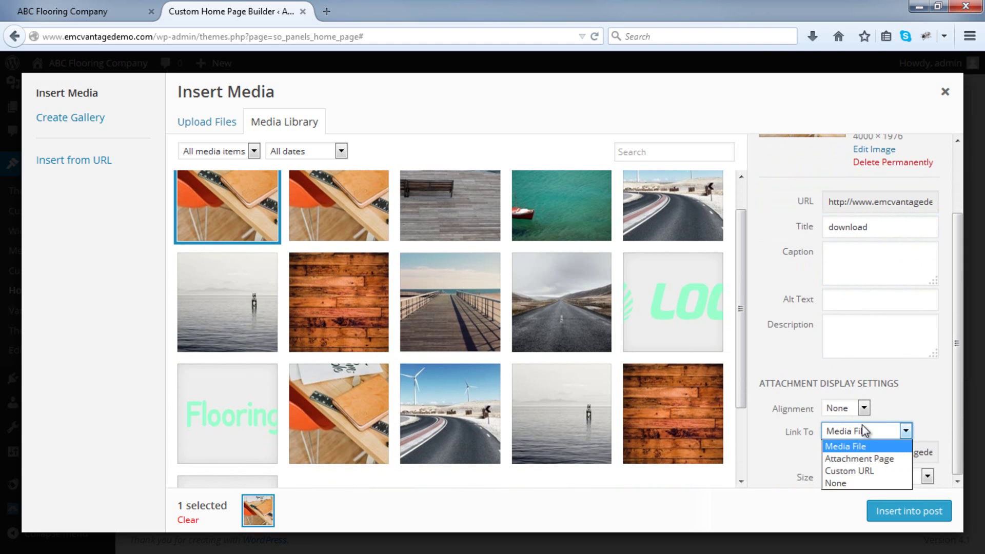
left_click(867, 483)
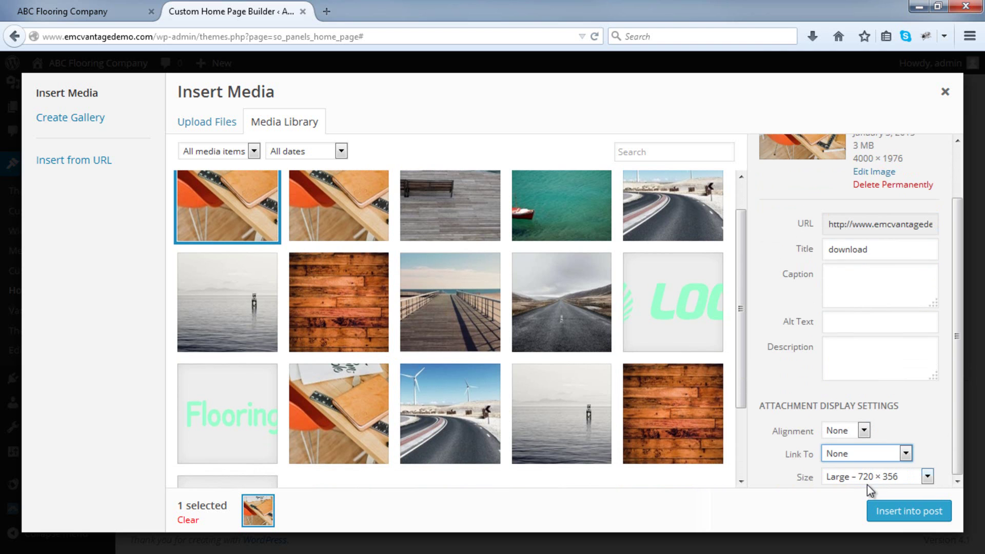
left_click(870, 480)
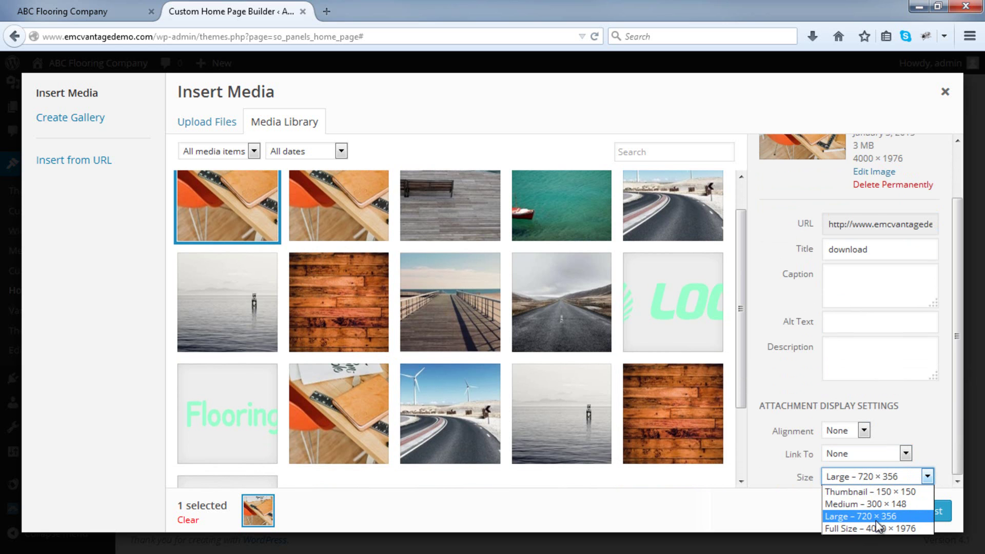
left_click(877, 521)
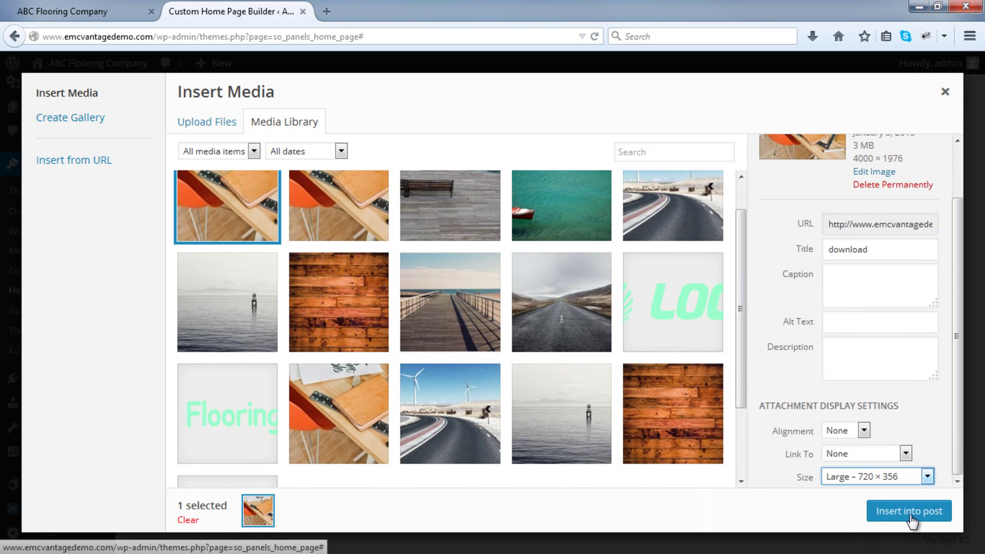
left_click(910, 515)
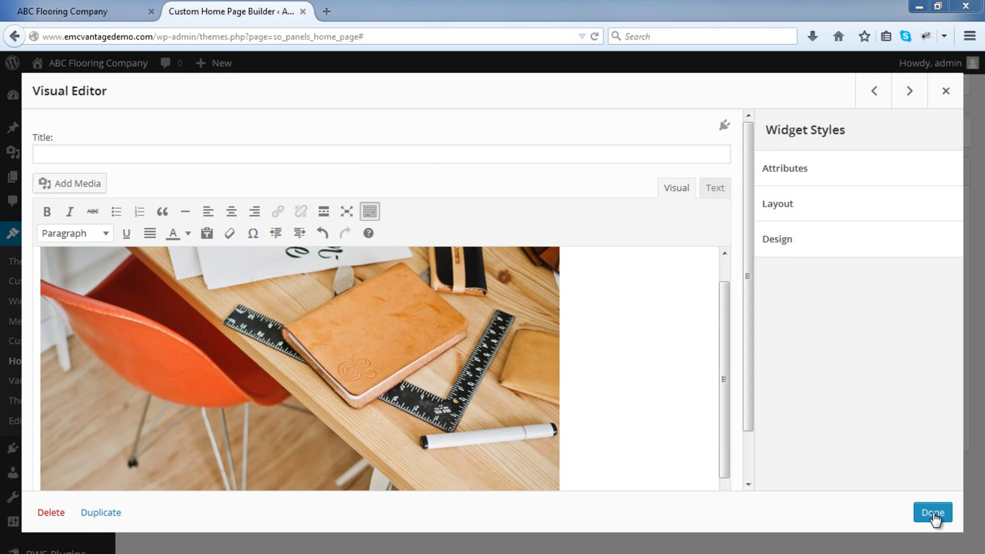
Save the home page with the desk photo widget and reload the live site to confirm it.
left_click(933, 513)
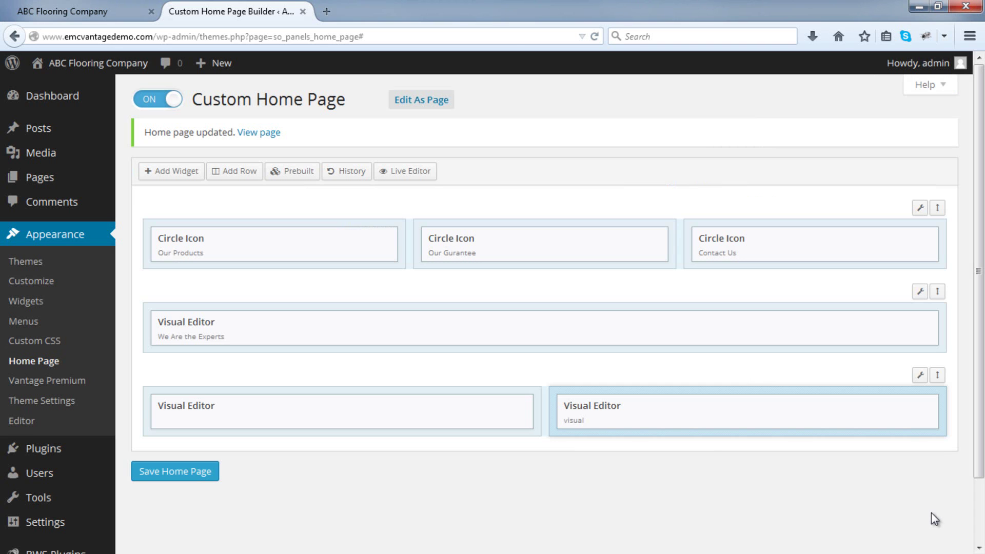
left_click(201, 471)
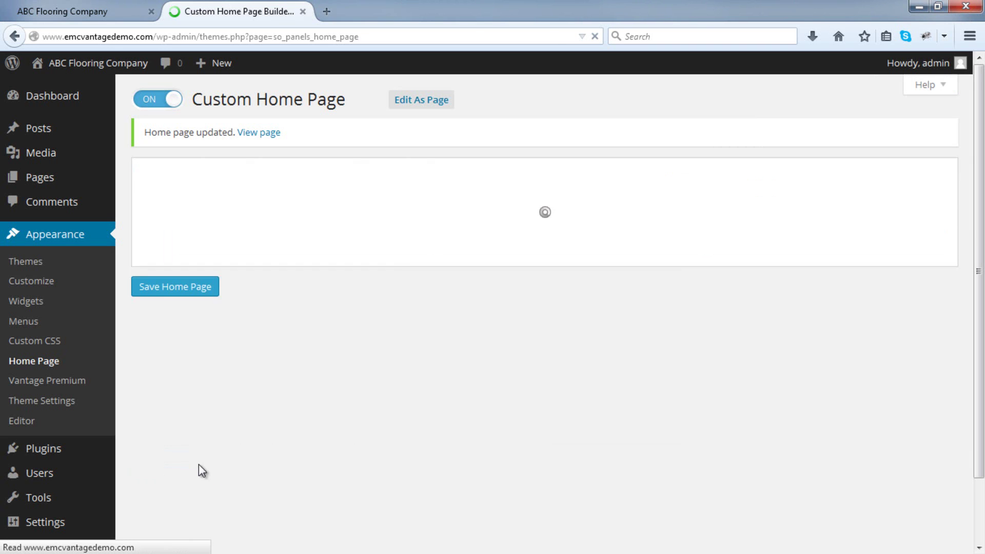
left_click(82, 11)
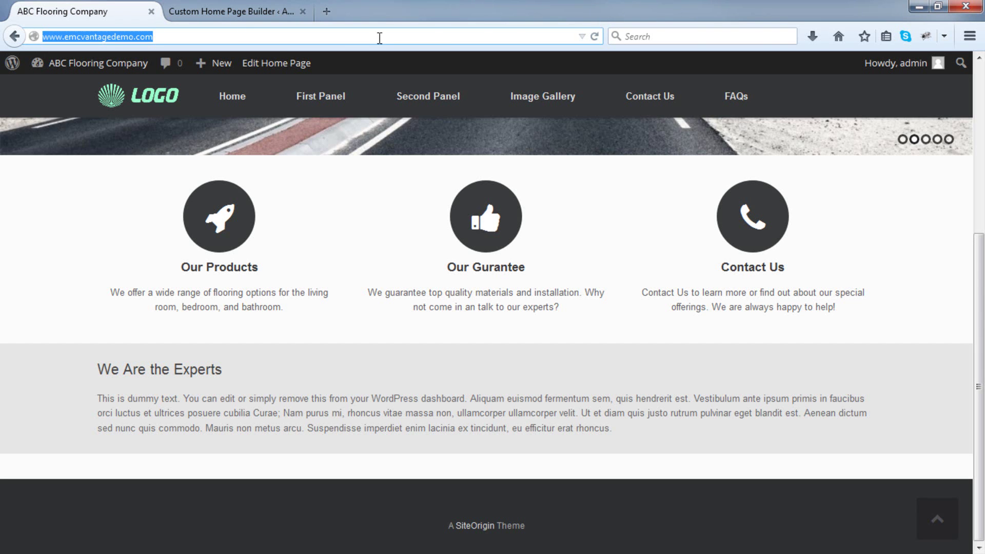
left_click(595, 36)
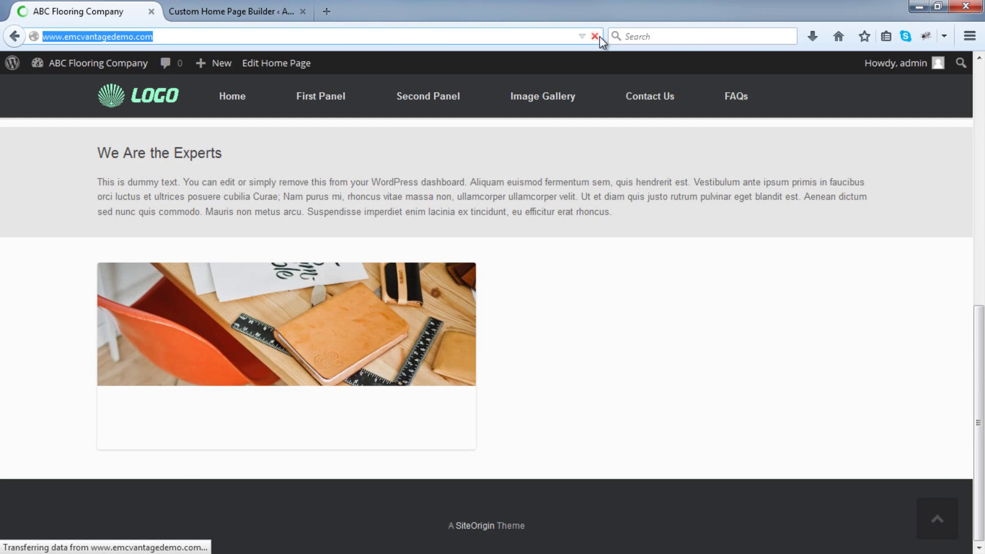
left_click(258, 12)
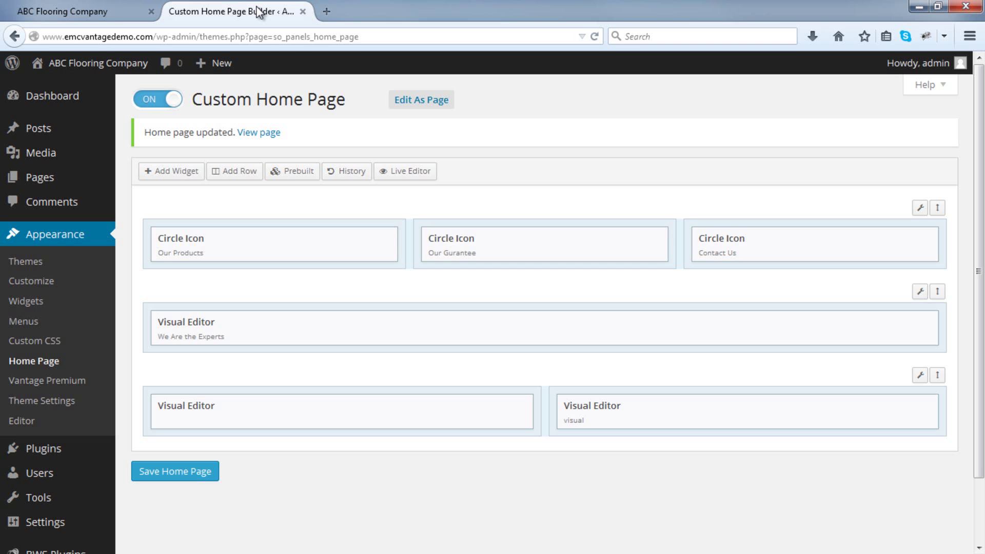
Title the image row's right widget 'Testimonials' and format its body as a blockquote.
mouse_move(780, 409)
left_click(842, 408)
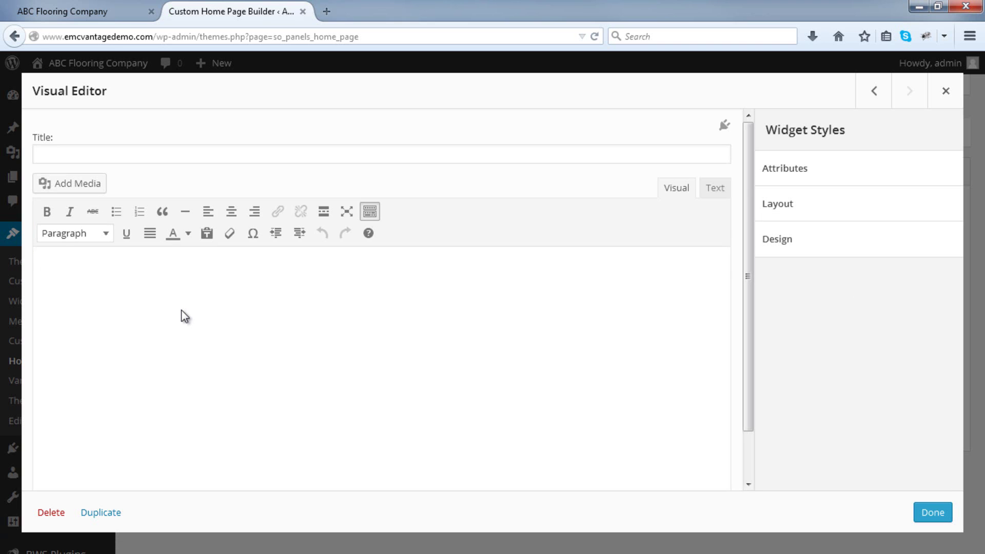
left_click(161, 156)
type("Testimonials")
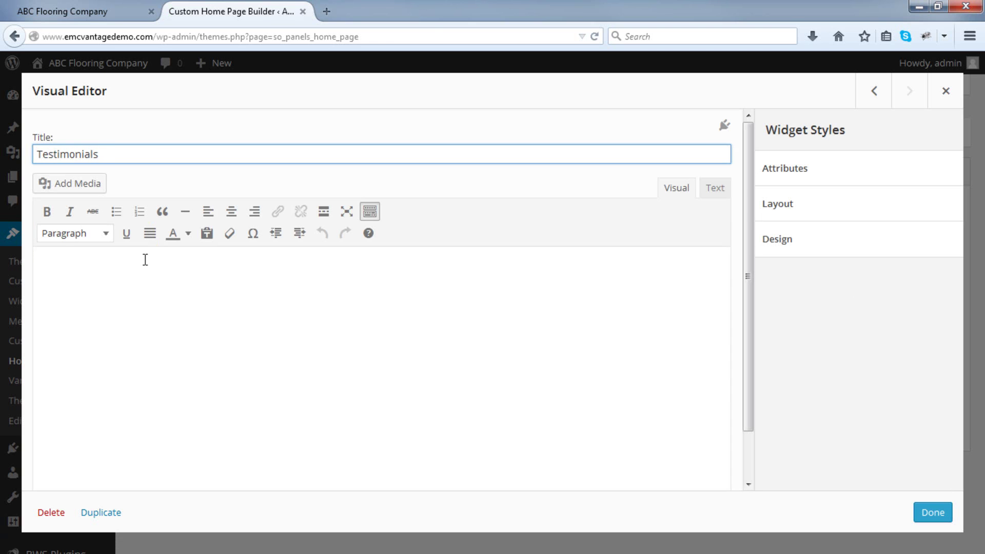
left_click(145, 260)
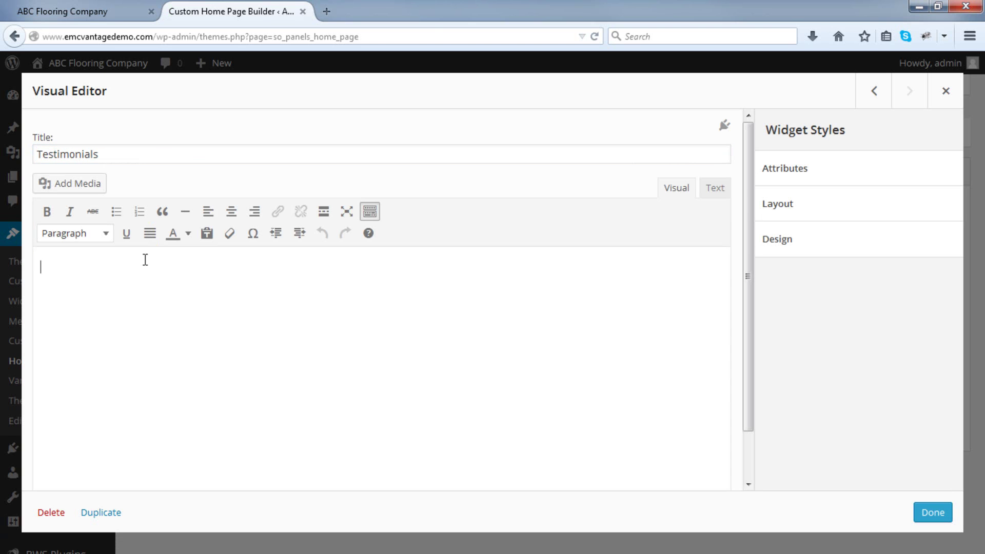
left_click(163, 213)
Paste the four testimonial quotes into the widget body and save the home page.
type("Aliquam euismod fermentum sem, quis hendrerit est. Vestibulum ante ipsum primis in faucibus orci luctus et ultrices posuere cubilia Curae. - J. Smith, Chicago.")
key("Return")
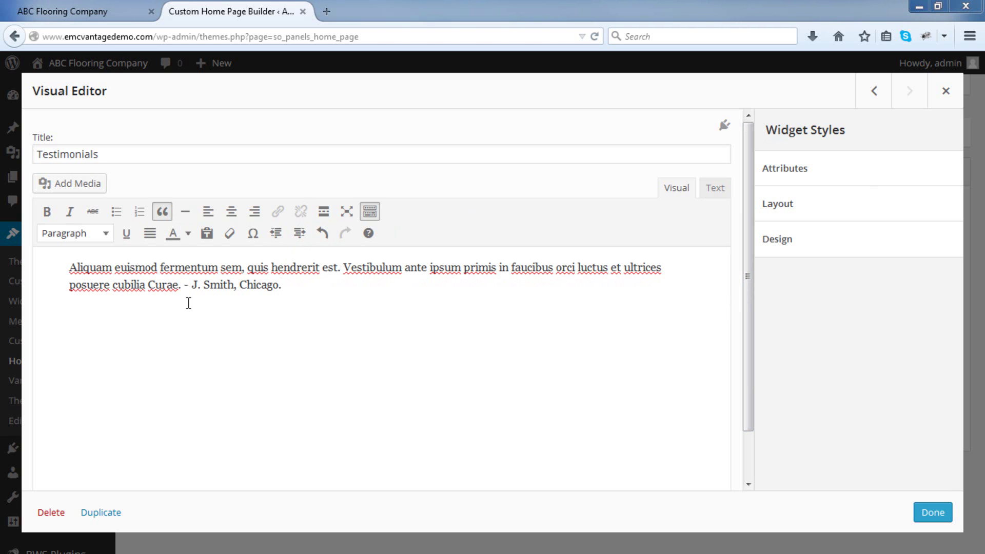
left_click(180, 322)
type("Nam purus mi, rhoncus vitae massa non, ullamcorper ullamcorper velit. Ut et diam quis justo rutrum pulvinar eget blandit est. - E. Peters, New York.")
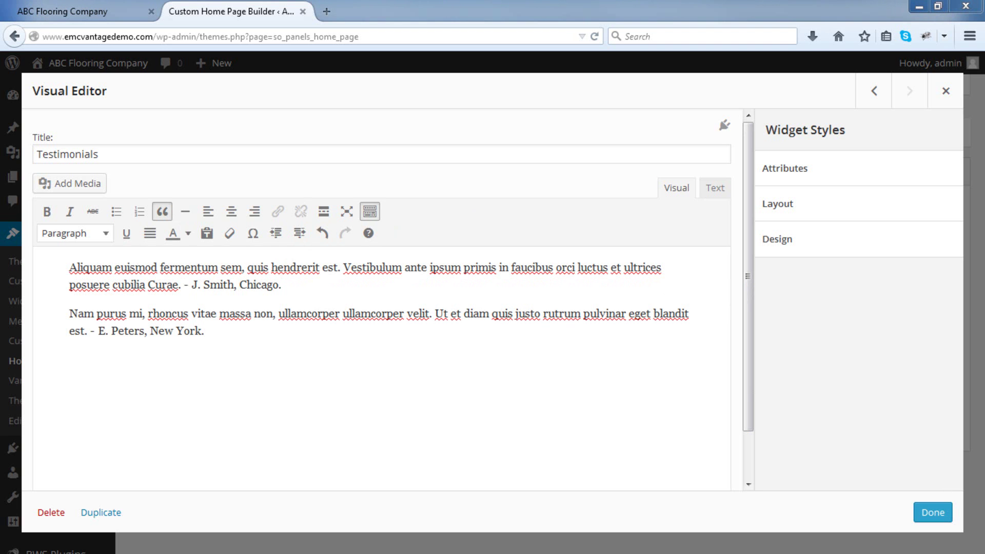
left_click(303, 378)
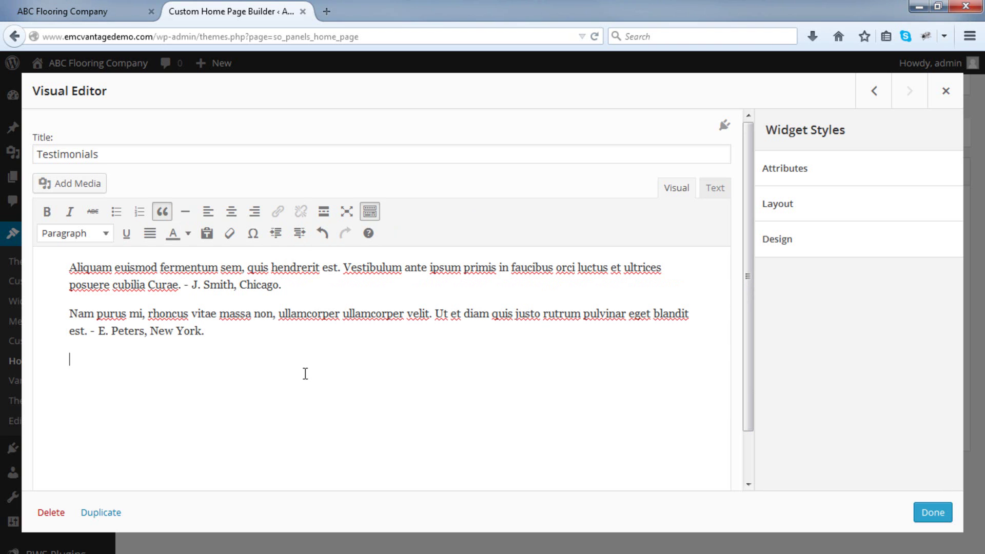
type("Aenean dictum sed nunc quis commodo. Mauris non metus arcu. Suspendisse imperdiet enim lacinia ex tincidunt, eu efficitur erat rhoncus. - A. Citizen, Los Angeles.")
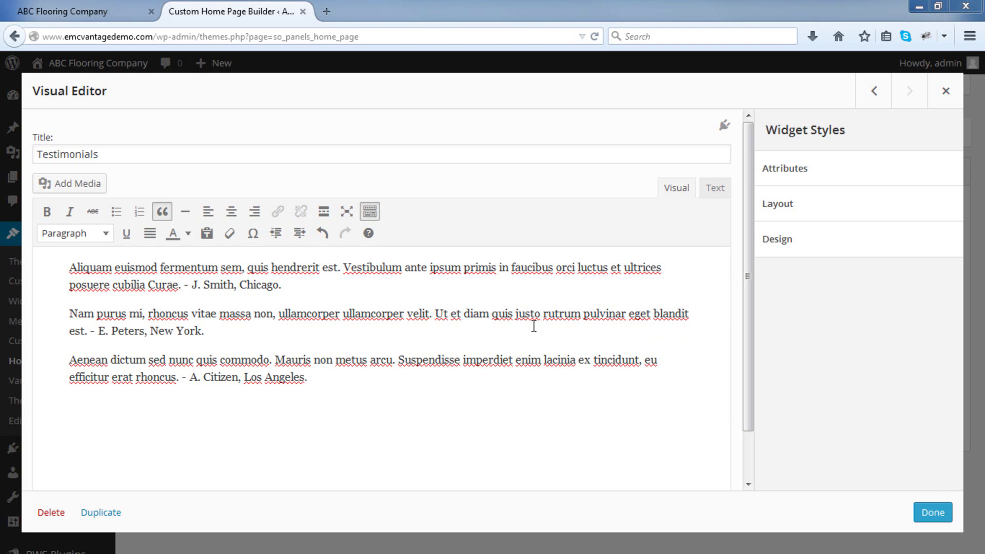
left_click(333, 430)
key("Return")
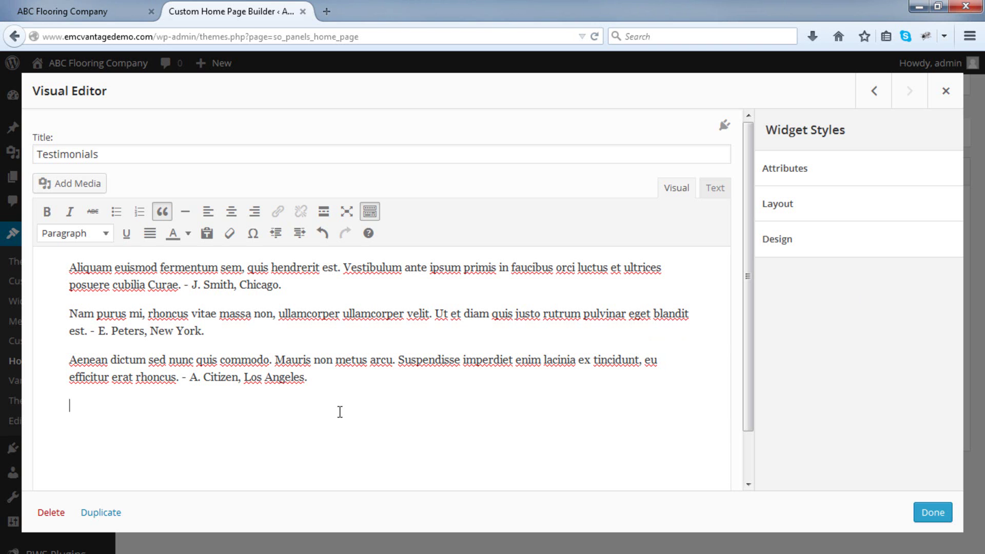
type("Nam purus mi, rhoncus vitae massa non, ullamcorper ullamcorper velit. Ut et diam quis justo rutrum pulvinar eget blandit est. - M. Walters, Miami.")
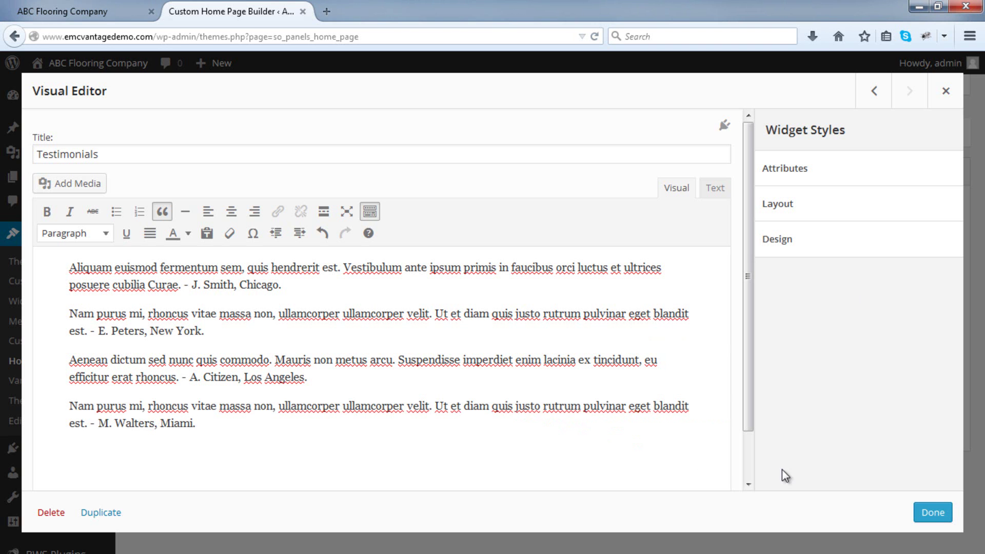
left_click(933, 512)
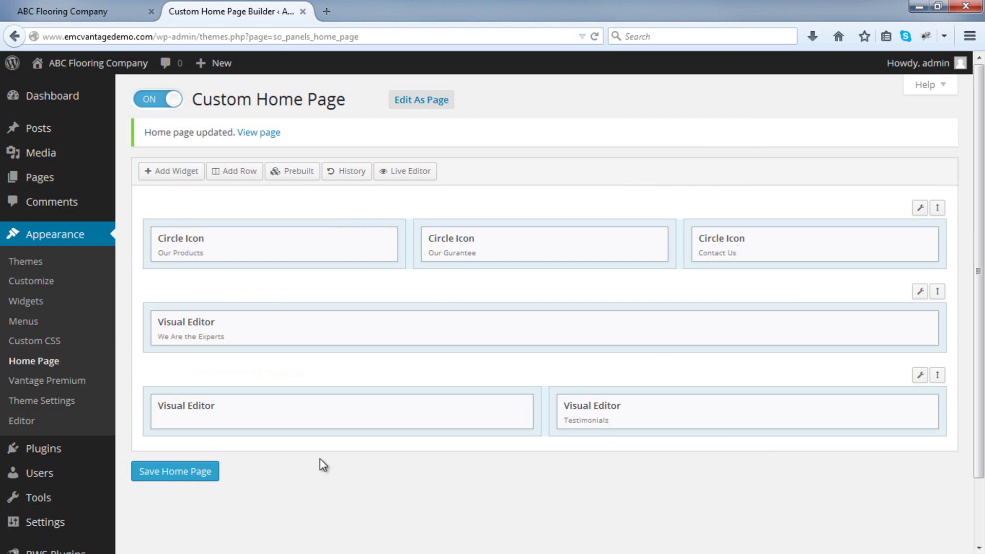
left_click(175, 473)
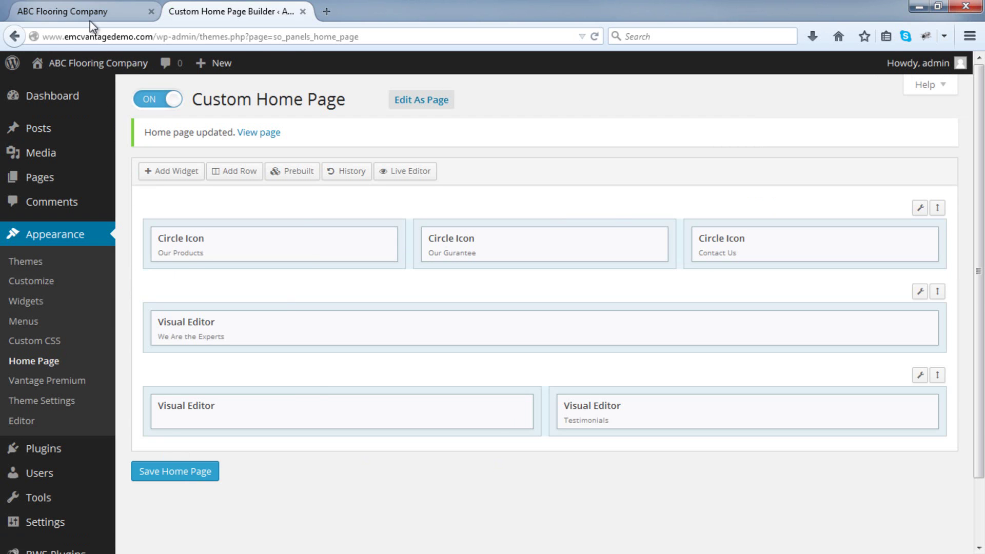
Reload the live page to see Testimonials beside the desk photo, then begin a new row.
left_click(90, 21)
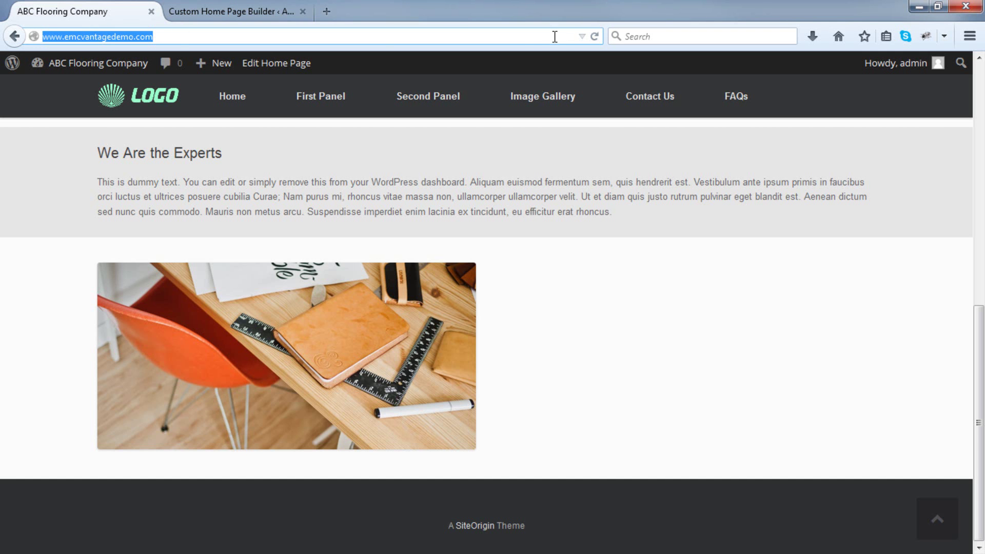
left_click(594, 36)
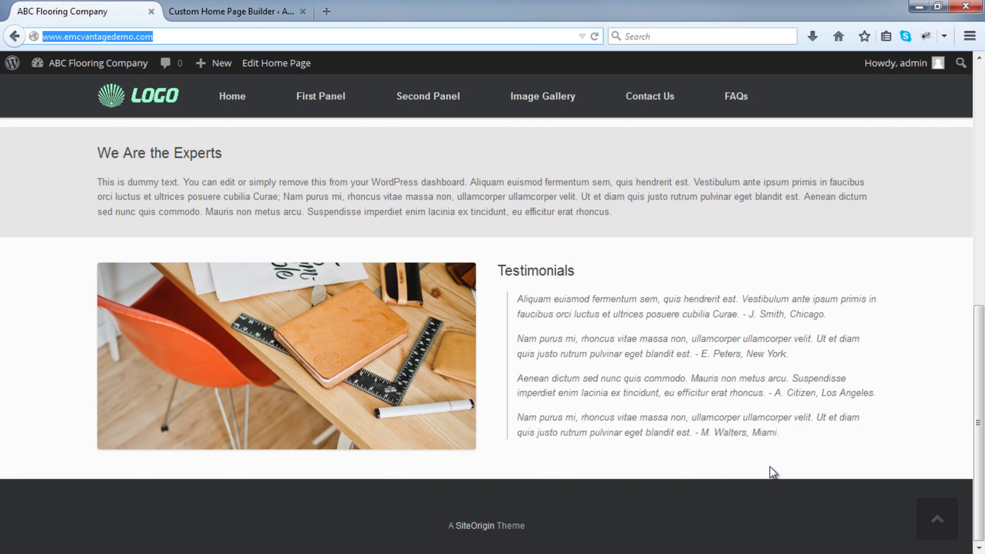
left_click(204, 10)
left_click(221, 171)
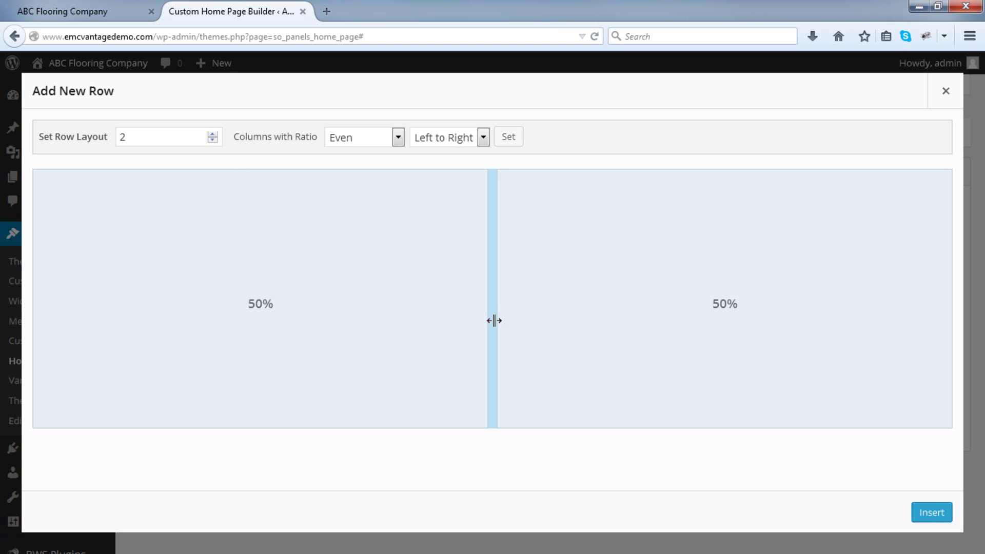
Insert a new bottom row with its columns resized to 30% and 70%.
left_click_drag(488, 305, 303, 317)
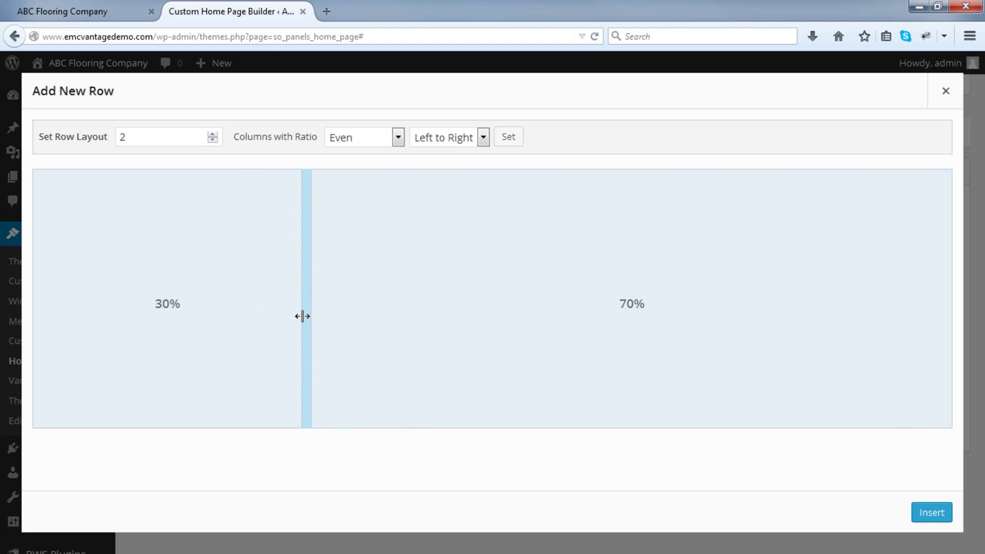
left_click(916, 512)
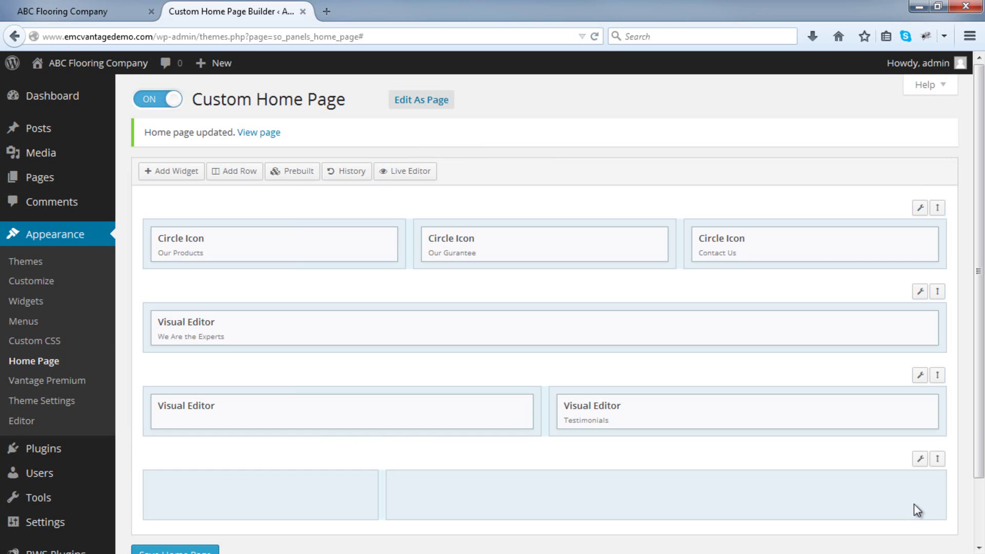
Add a Visual Editor widget to the new row's 30% left column.
scroll(904, 430, "down", 3)
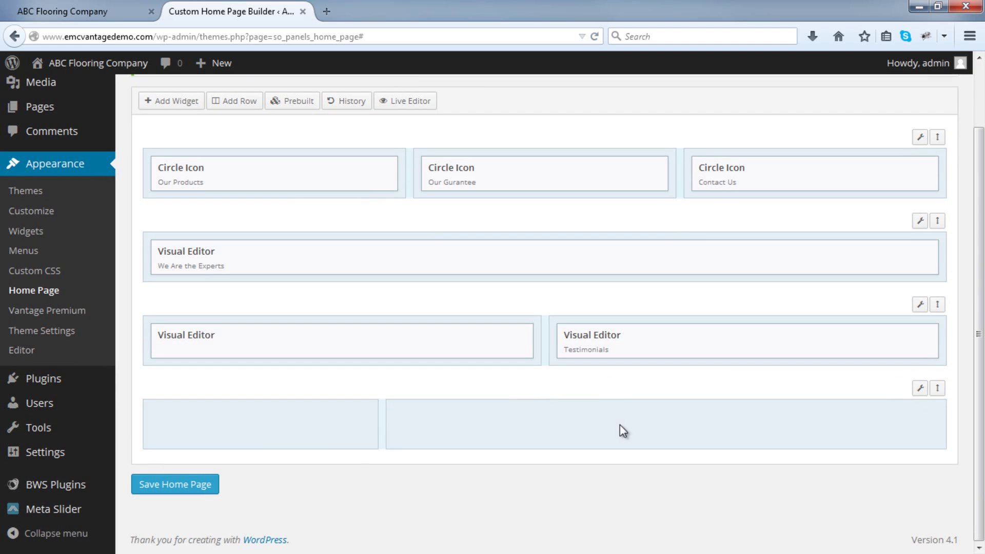
left_click(266, 424)
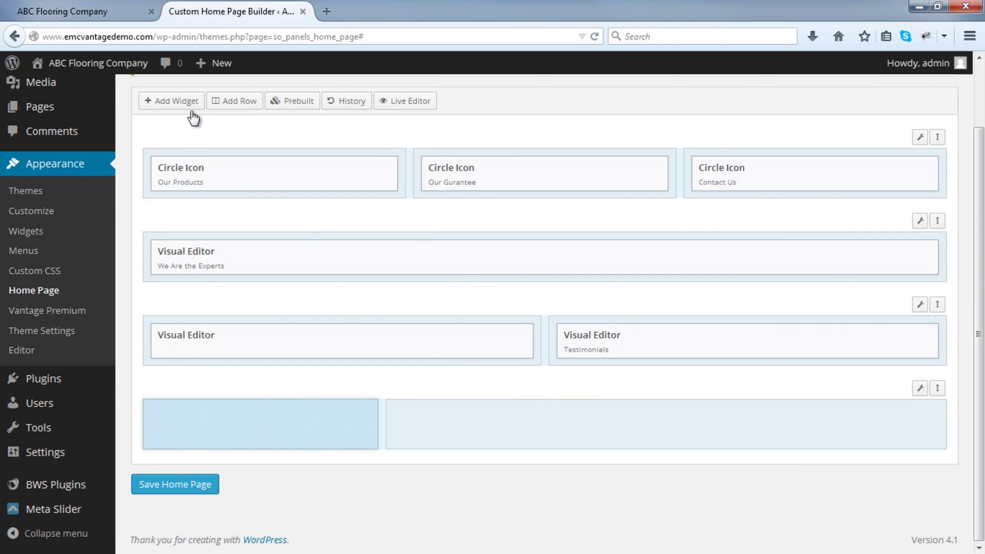
left_click(191, 101)
scroll(257, 370, "down", 2)
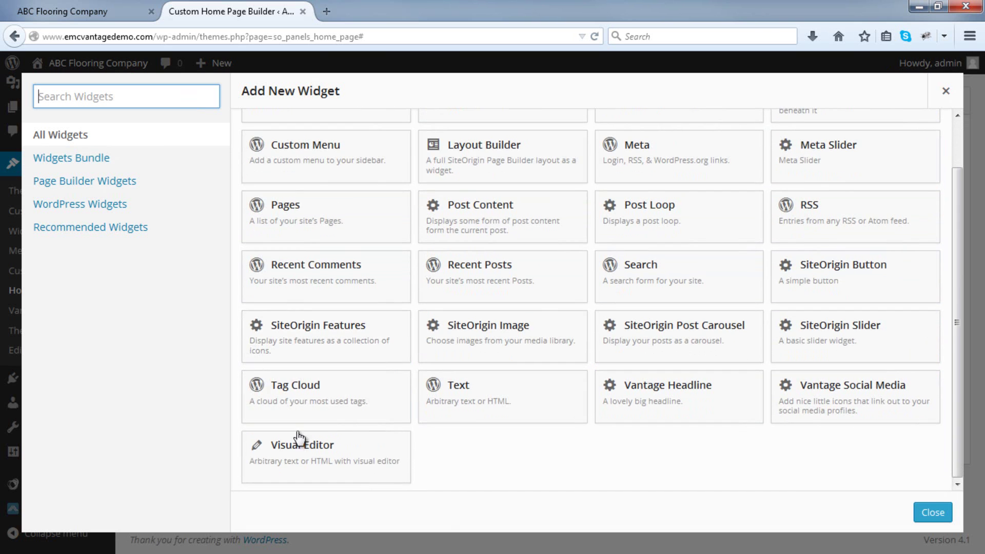
left_click(309, 457)
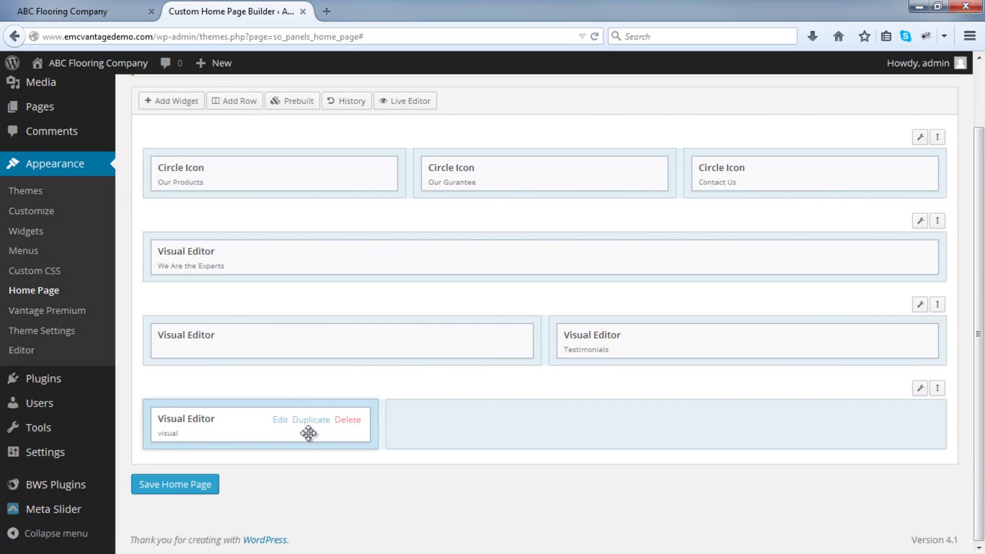
Title the widget 'Open Hours' and paste in the Monday-to-Sunday business hours.
left_click(284, 423)
left_click(280, 146)
type("Open")
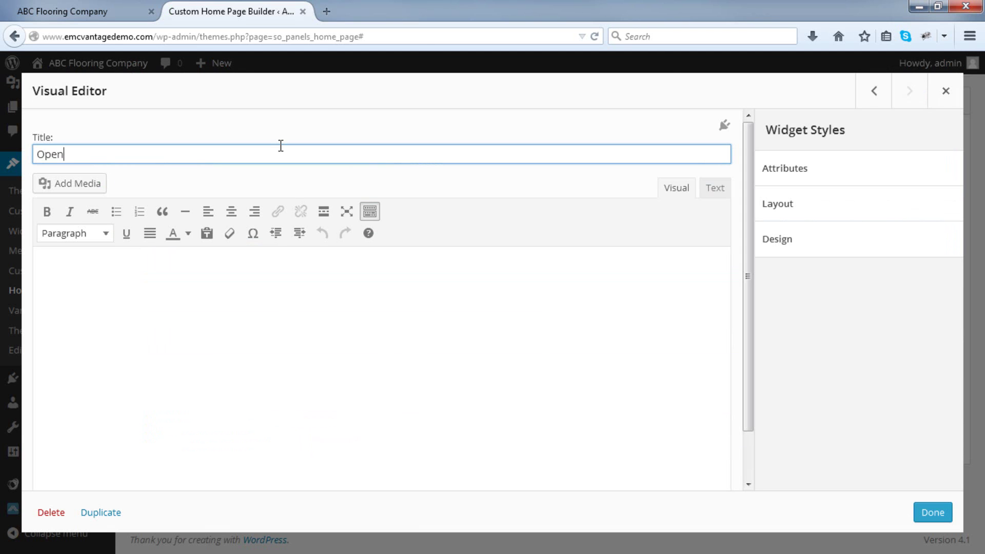
type(" Hours")
left_click(258, 274)
right_click(259, 277)
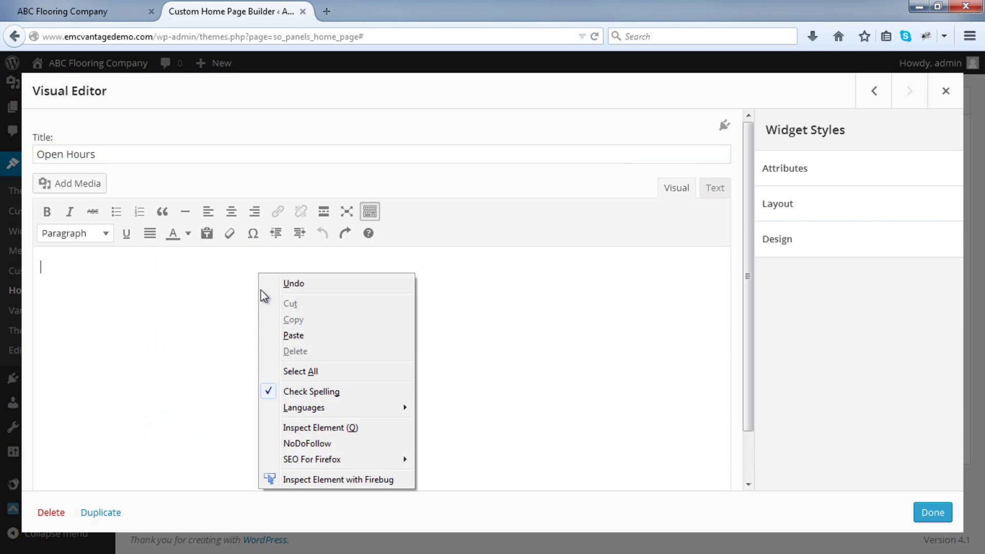
left_click(288, 334)
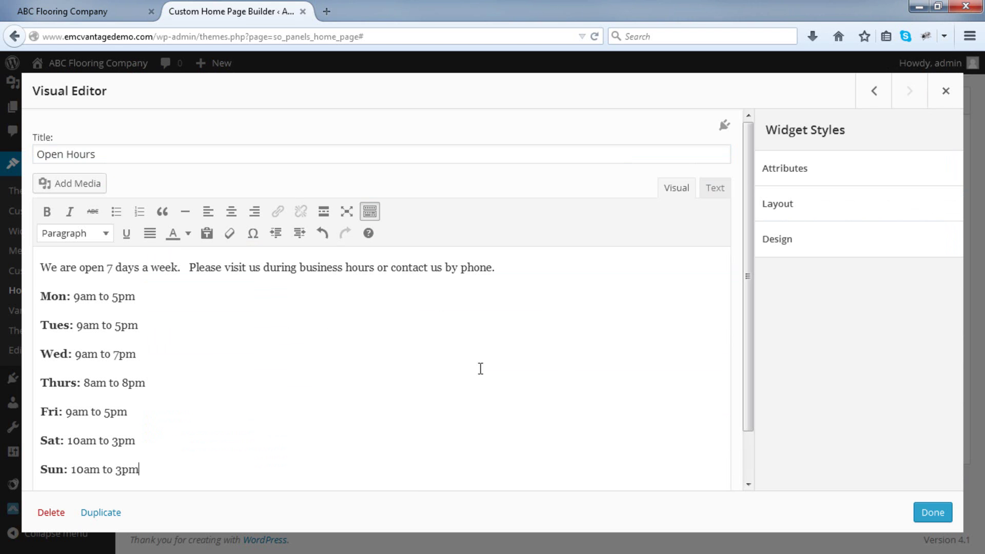
left_click(933, 512)
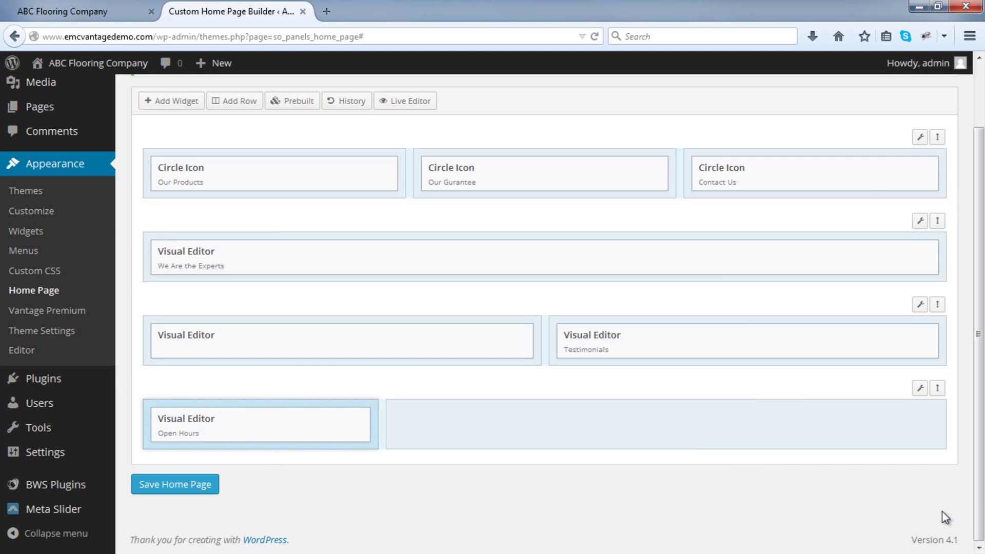
left_click(683, 431)
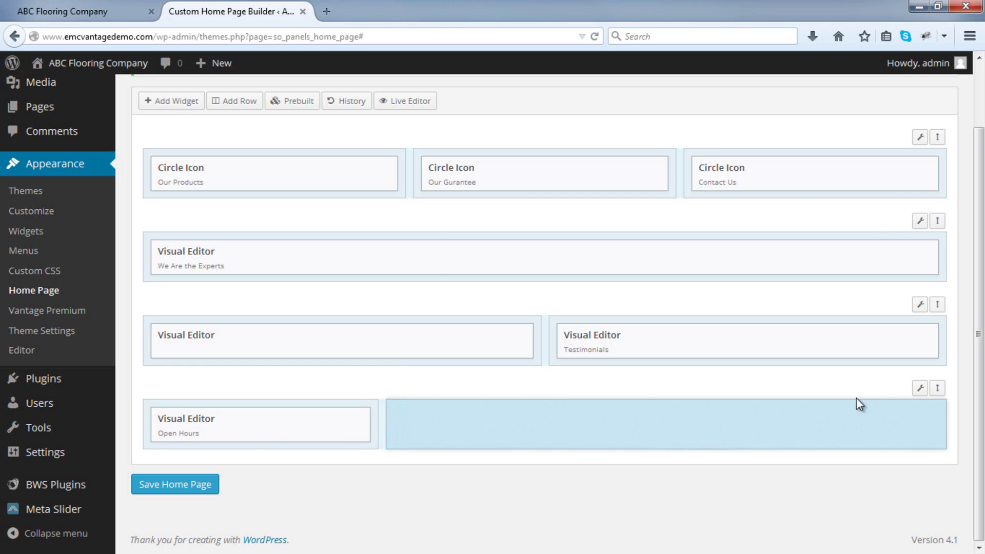
Add a second Visual Editor widget to the 70% right column and open its editor.
left_click(172, 100)
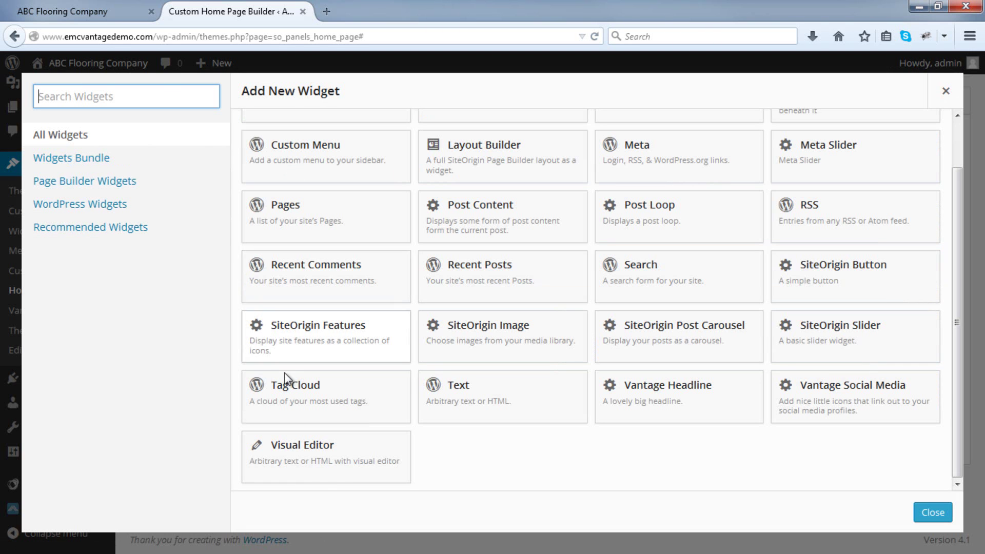
left_click(308, 447)
mouse_move(815, 429)
left_click(847, 421)
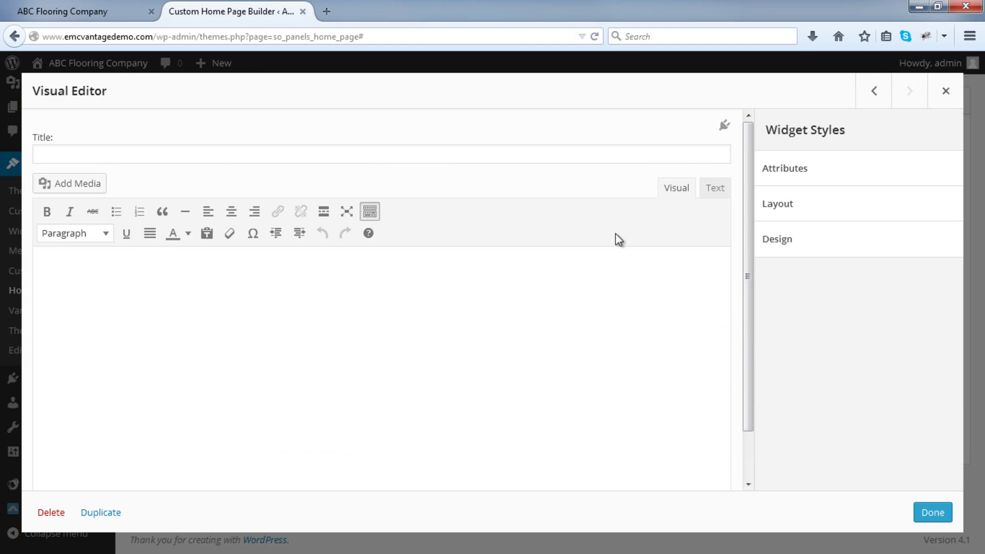
Open a blank browser tab next to the WordPress home page builder.
left_click(326, 11)
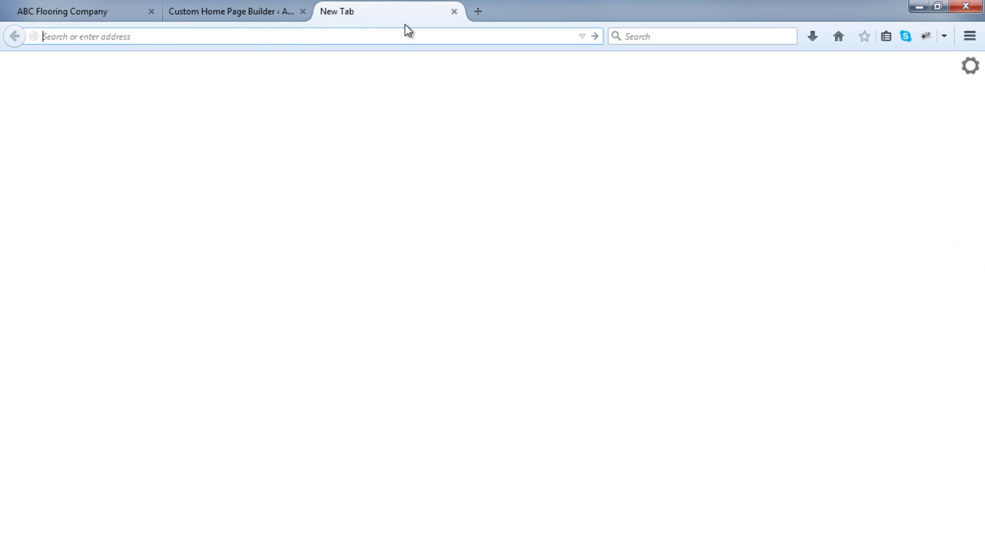
Search Google for 'google maps' and open the Google Maps site.
type("google maps")
key("Return")
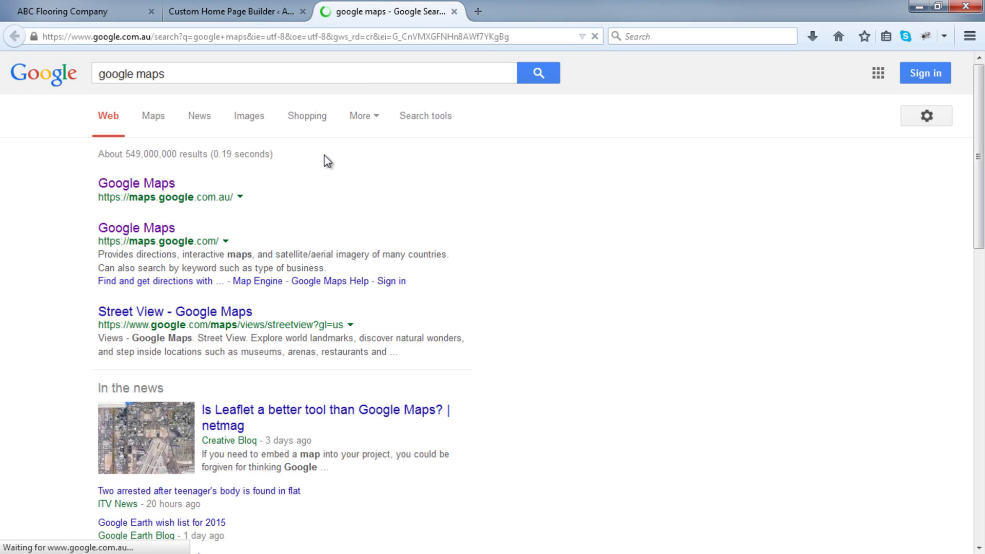
left_click(146, 231)
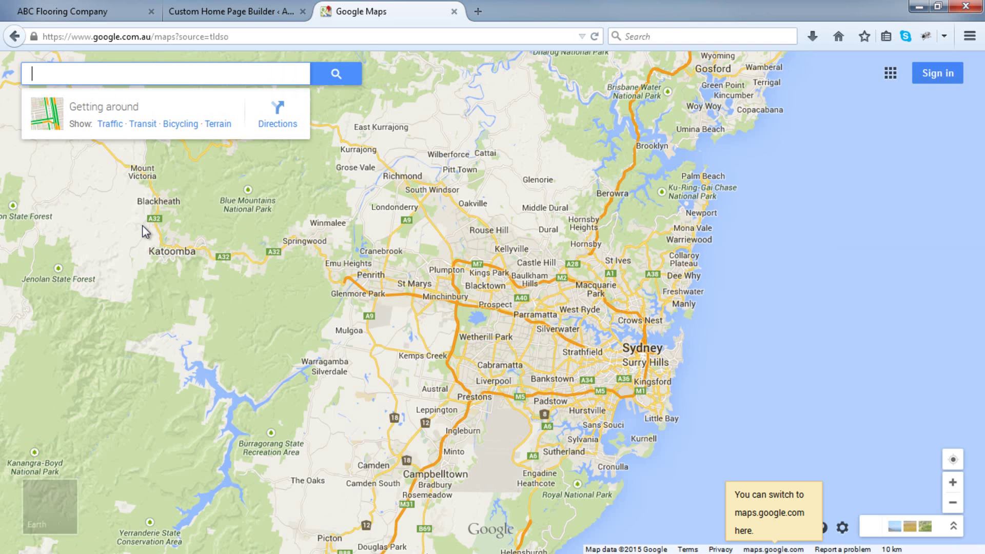
Go to Michigan Avenue, Chicago on the map and open its Share or embed map options.
type("michigan")
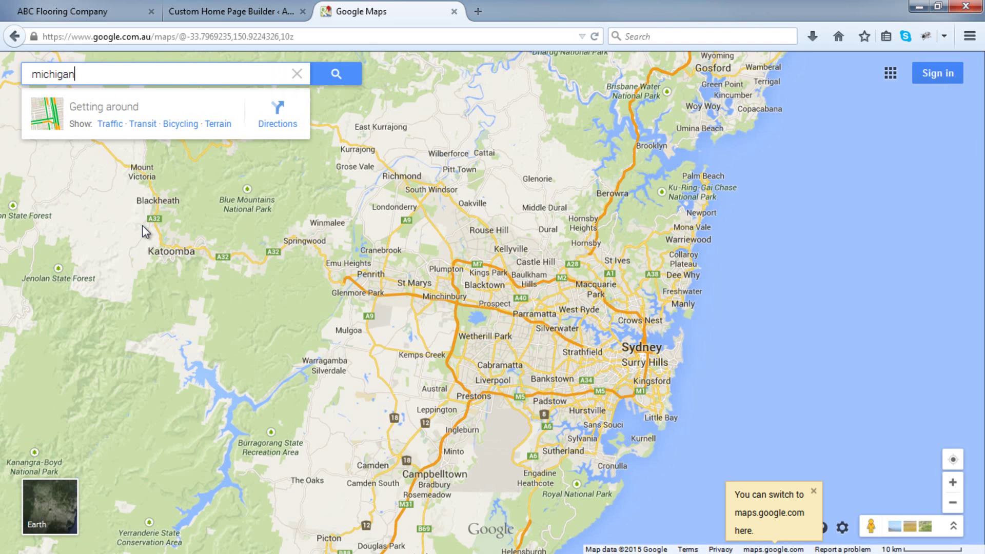
type(" aven")
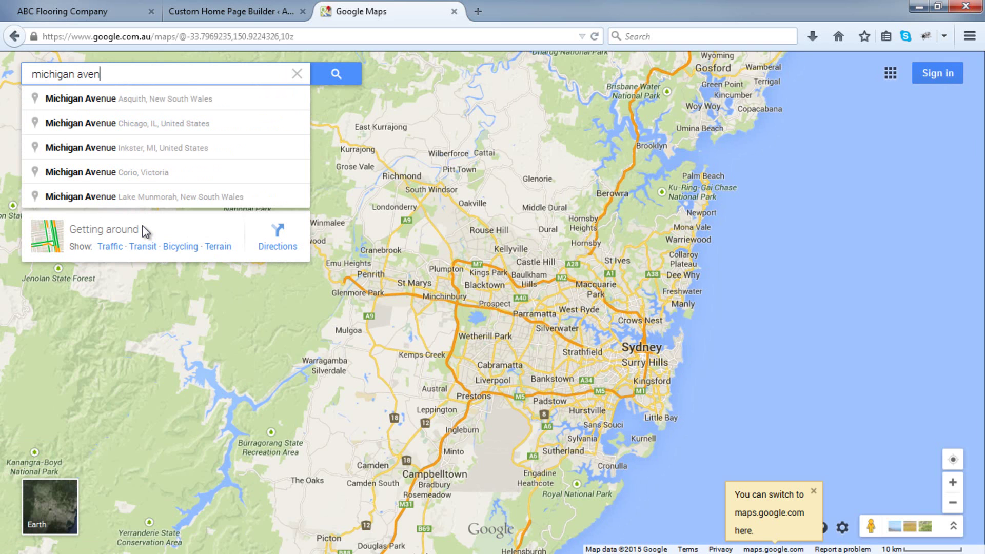
left_click(164, 126)
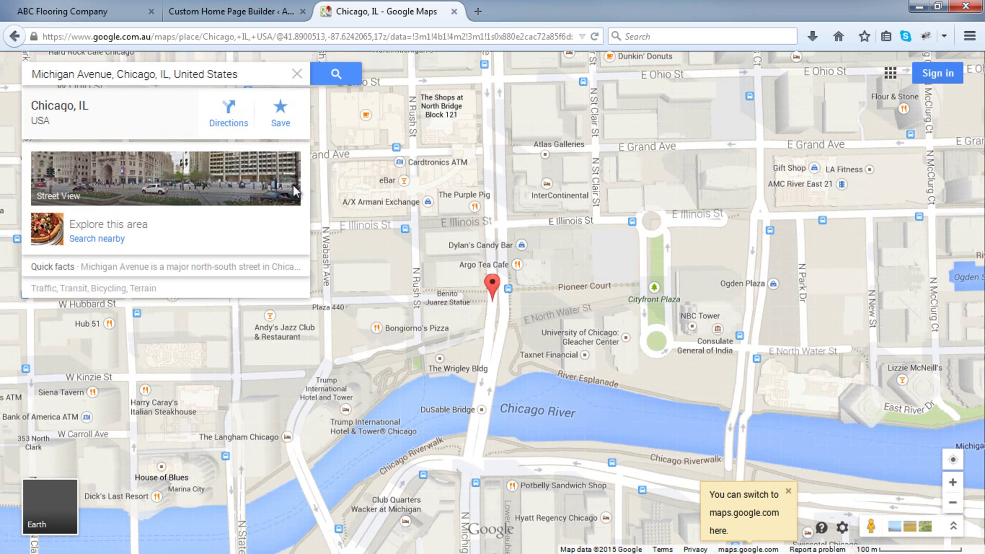
scroll(605, 282, "down", 2)
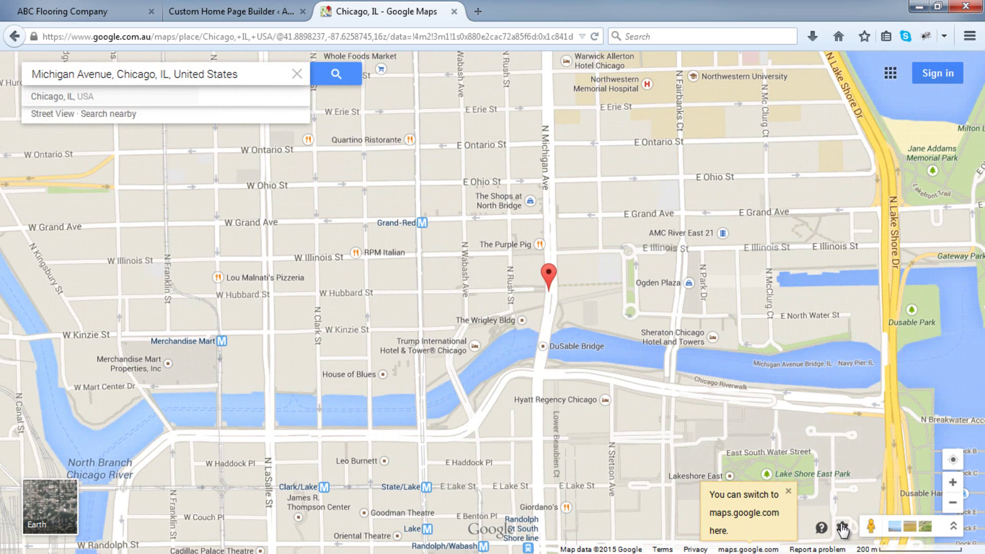
left_click(842, 528)
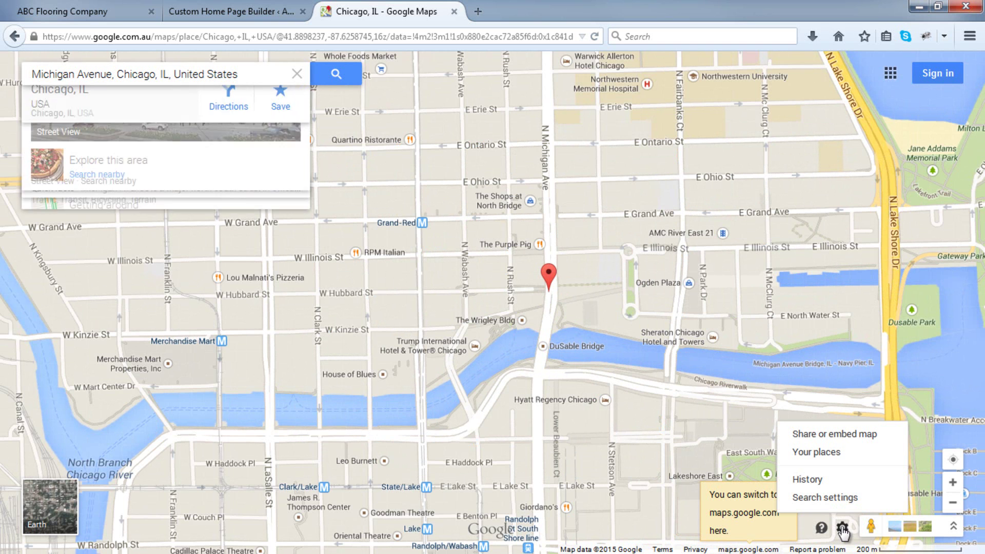
left_click(836, 435)
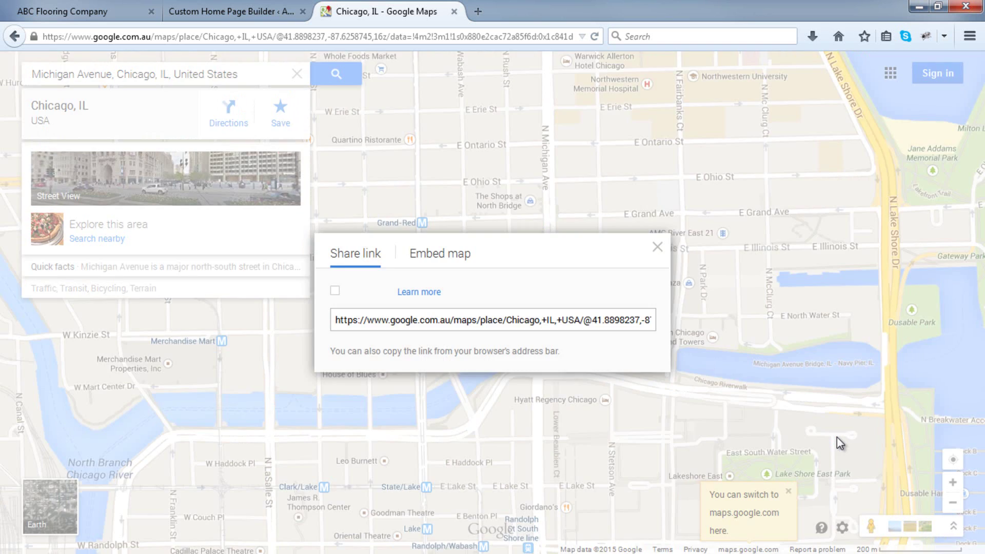
Set the embedded map to a custom 800 x 400 size and preview it at actual size.
left_click(450, 262)
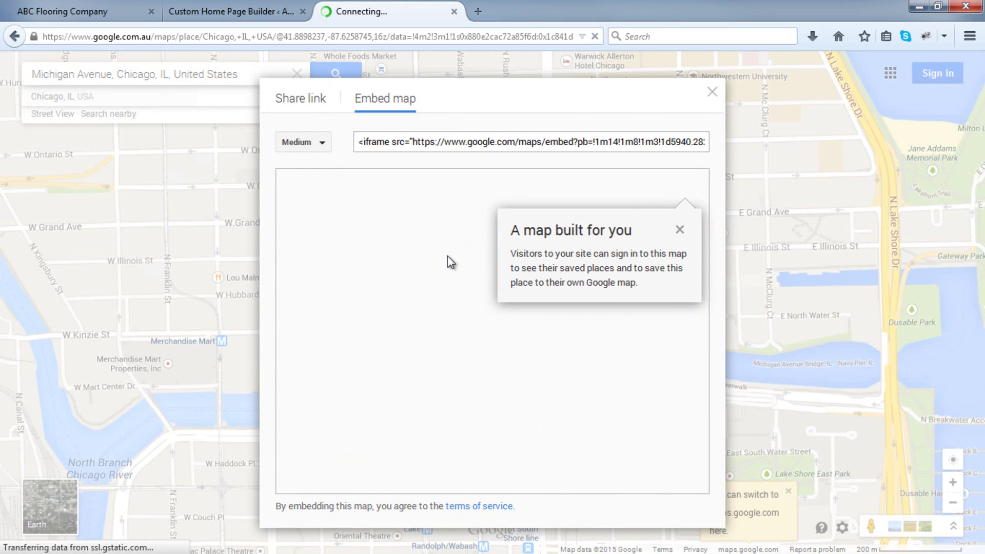
left_click(312, 143)
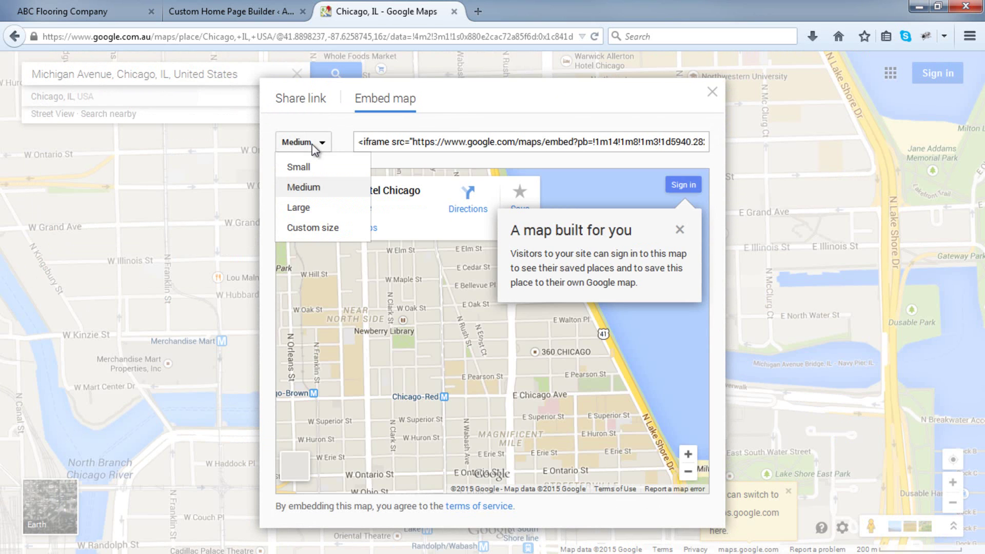
left_click(312, 226)
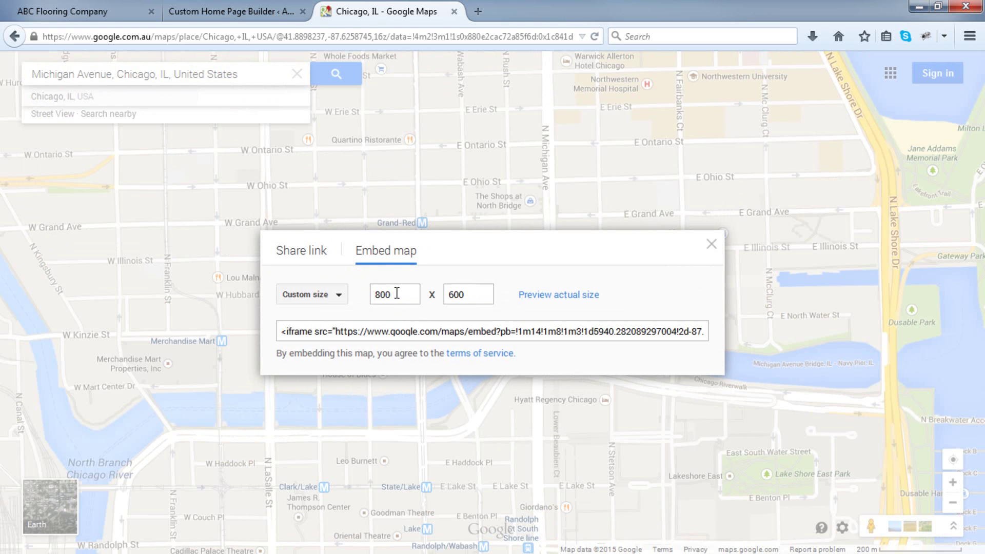
left_click_drag(472, 291, 433, 291)
type("4")
left_click(536, 297)
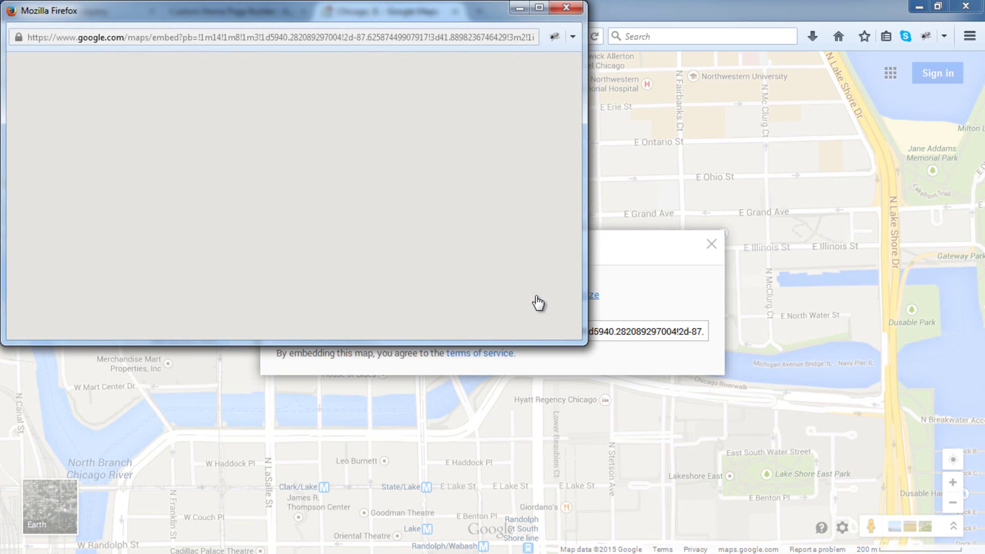
left_click(566, 7)
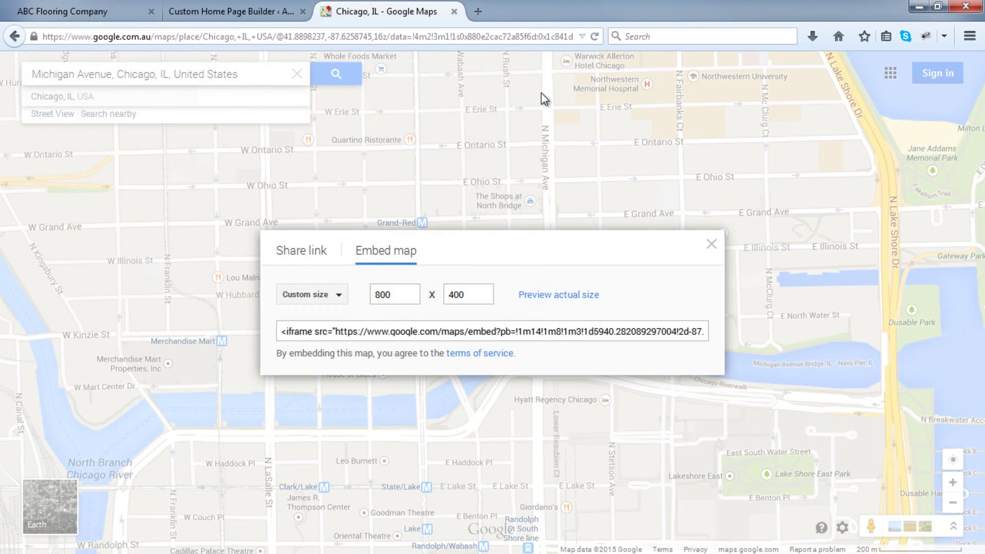
Copy the map's iframe embed code and return to the WordPress home page builder.
left_click(491, 334)
right_click(491, 335)
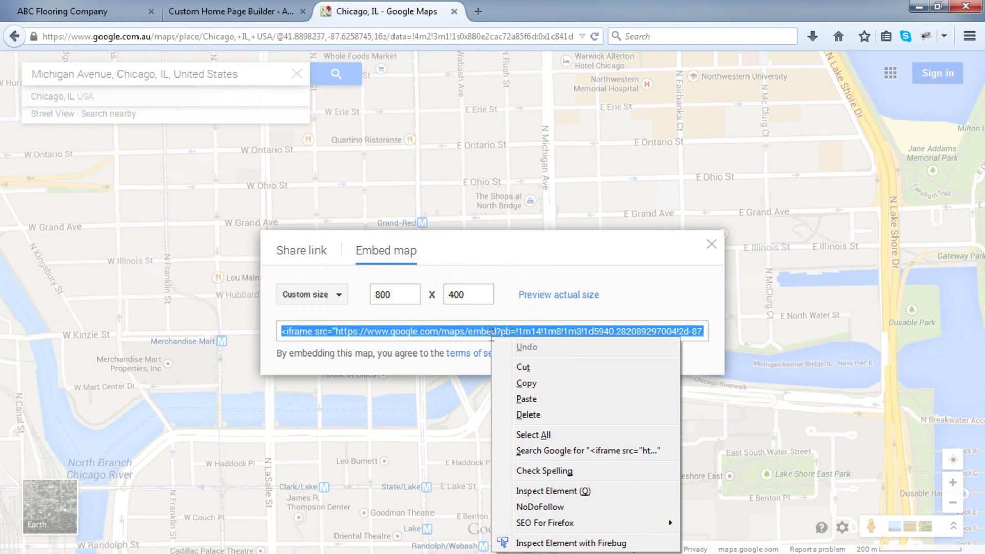
left_click(526, 383)
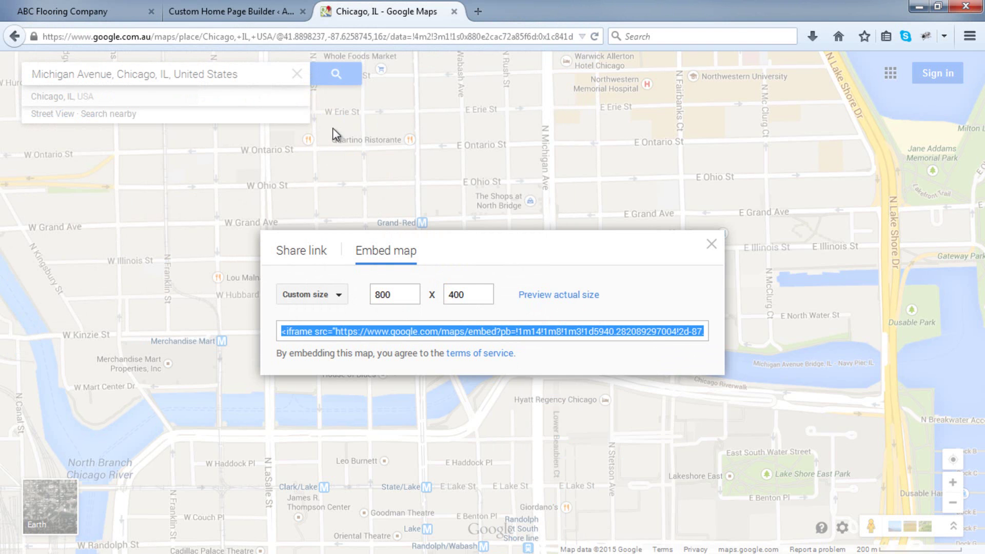
left_click(256, 13)
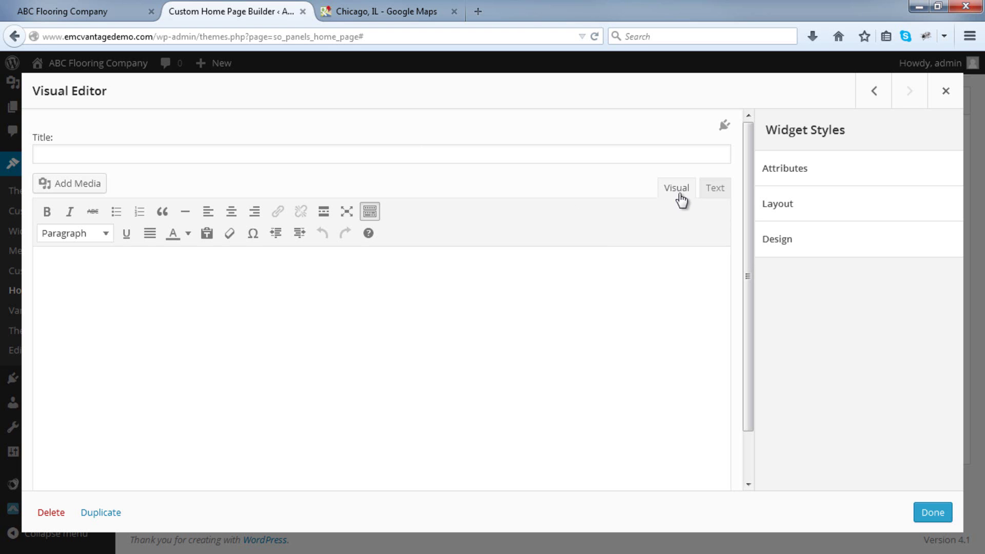
Paste the Google Maps iframe into the widget's Text tab and title it 'Our Location'.
left_click(712, 197)
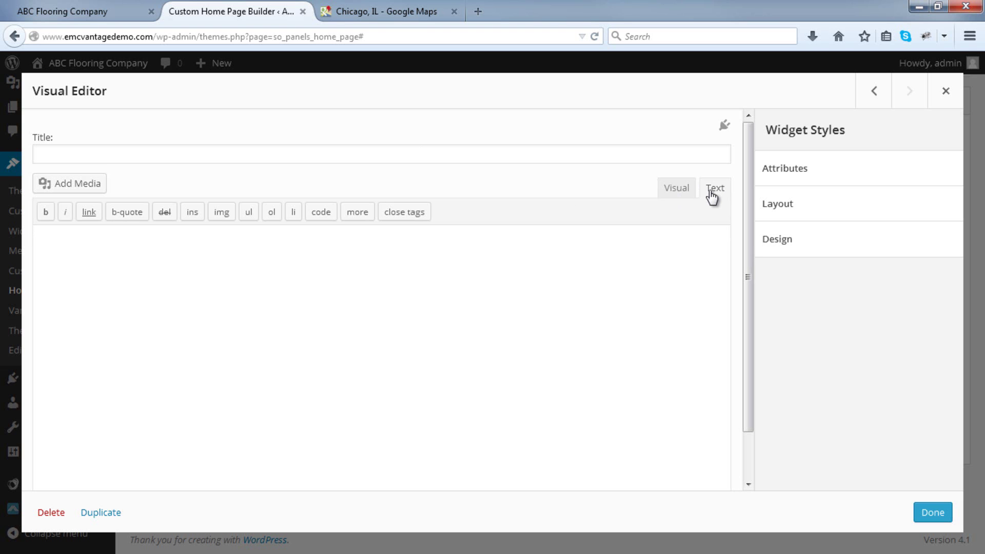
left_click(680, 190)
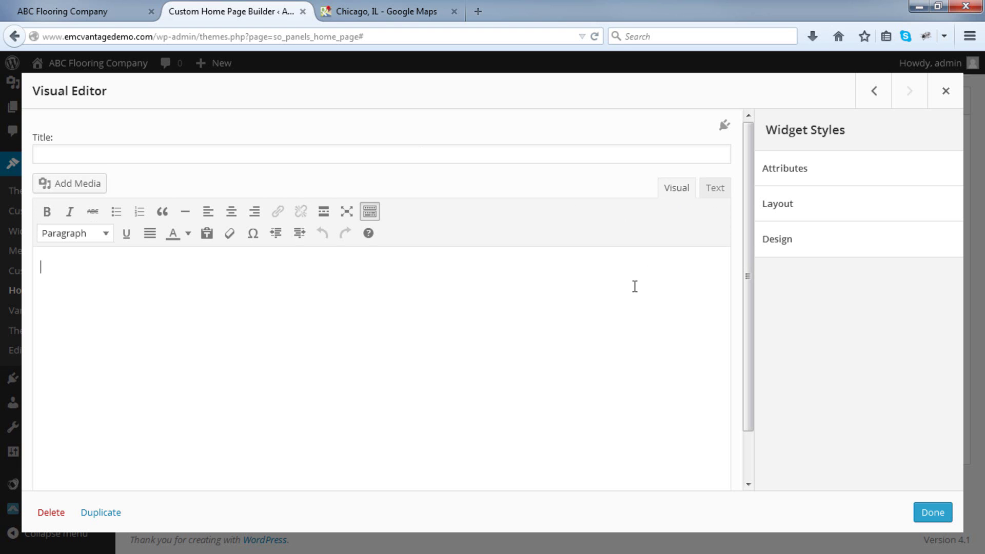
left_click(715, 192)
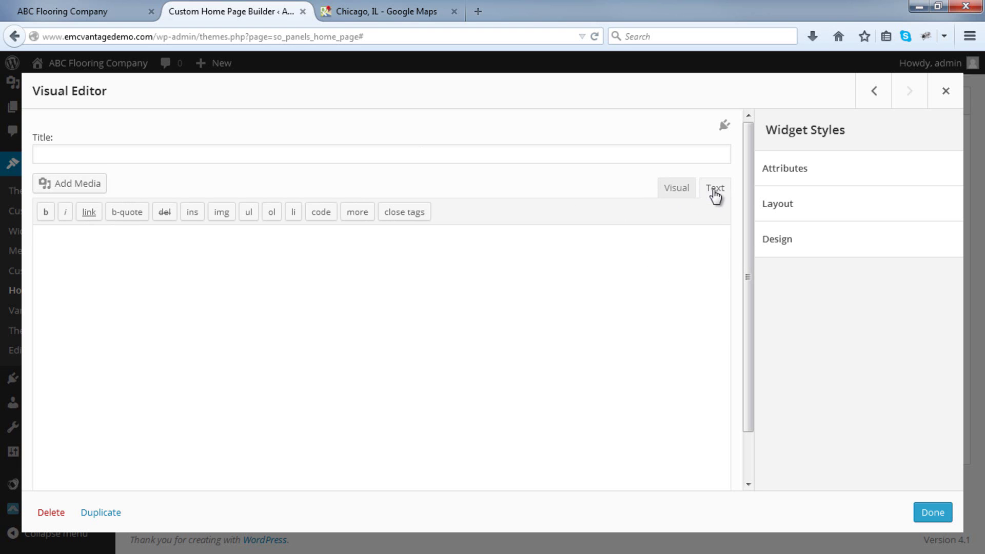
right_click(99, 248)
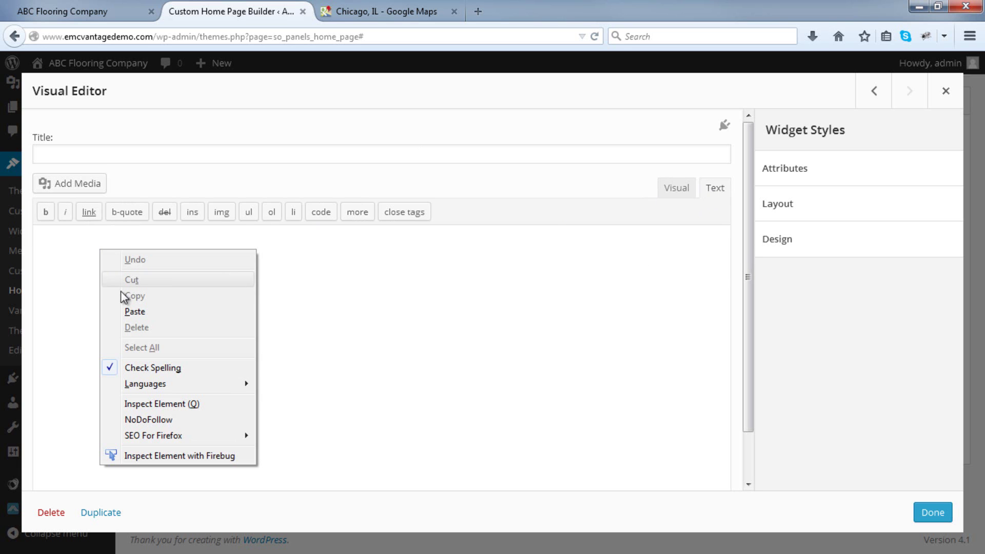
left_click(135, 311)
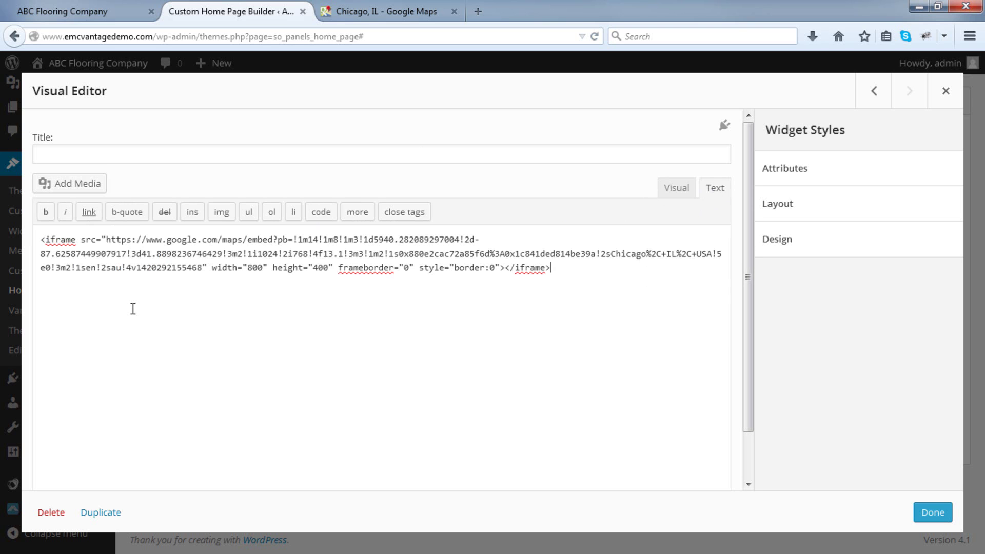
left_click(112, 159)
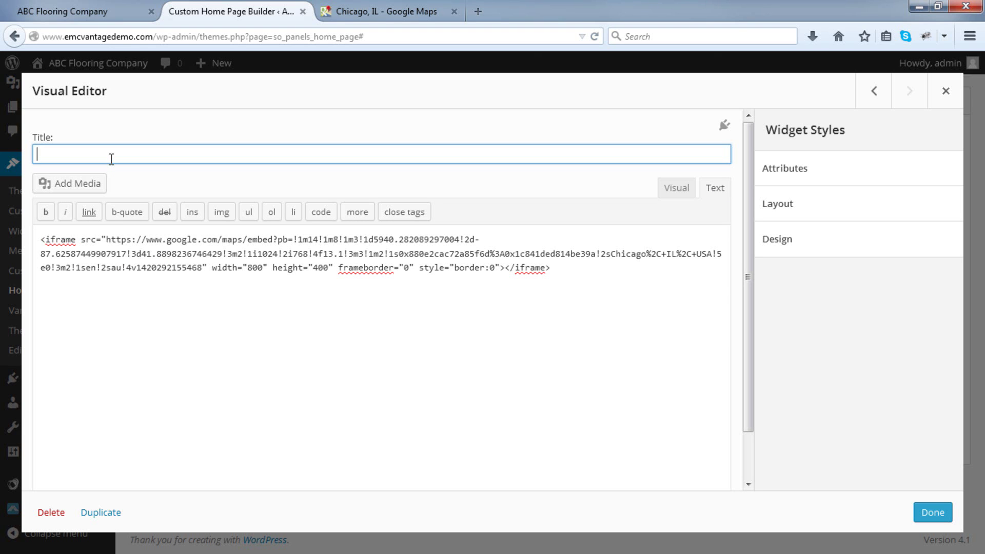
type("Our Location")
Save the widget and home page, then reload the live ABC Flooring site to view the map.
left_click(933, 514)
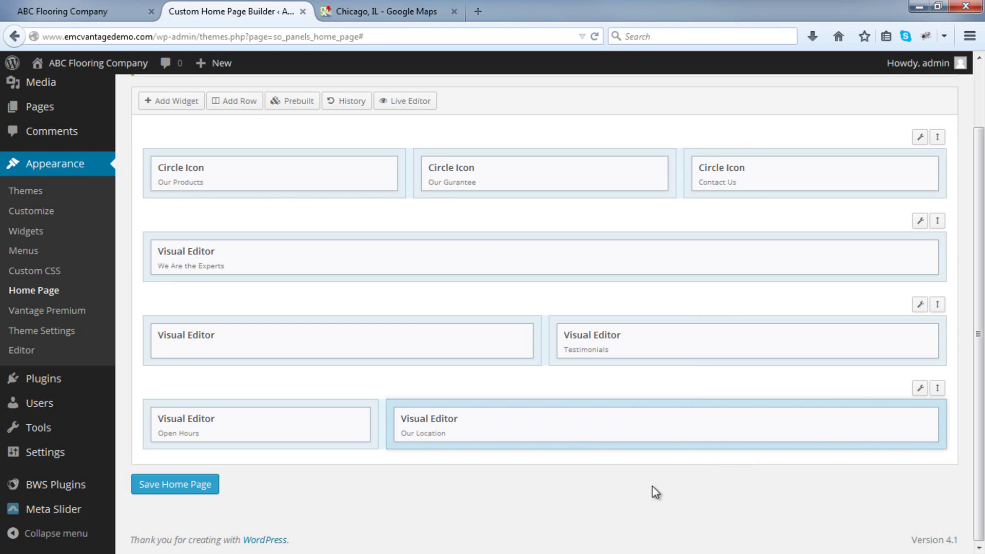
left_click(166, 487)
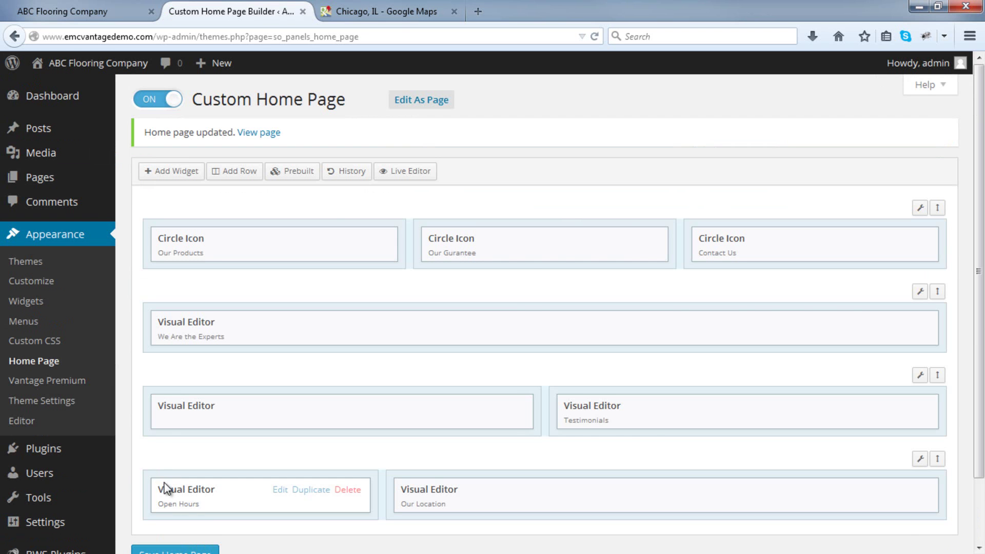
left_click(95, 14)
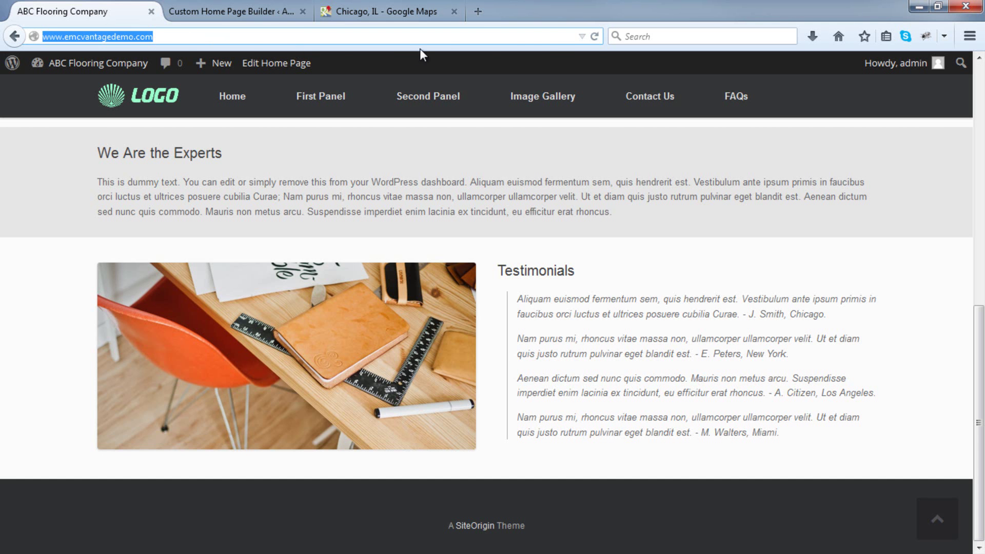
left_click(595, 37)
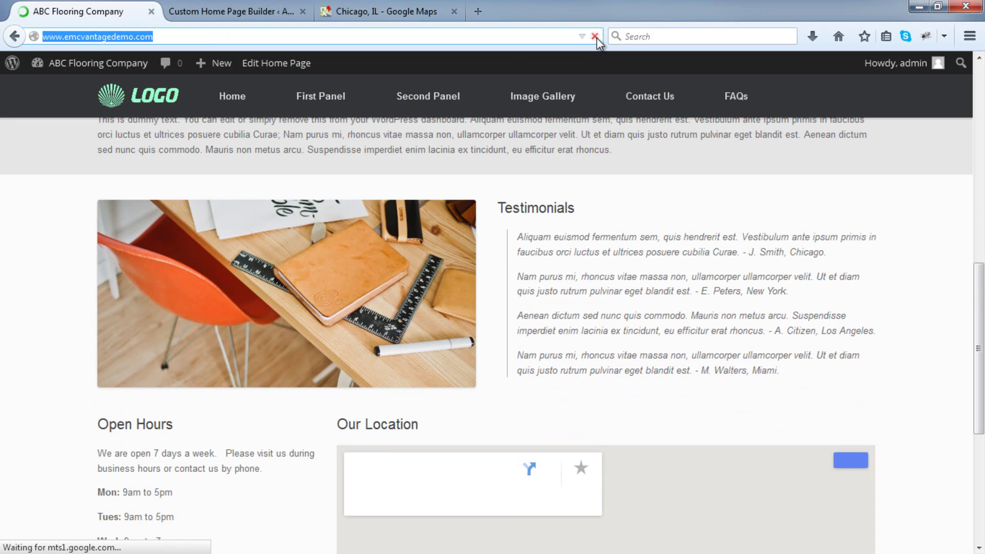
scroll(645, 245, "down", 5)
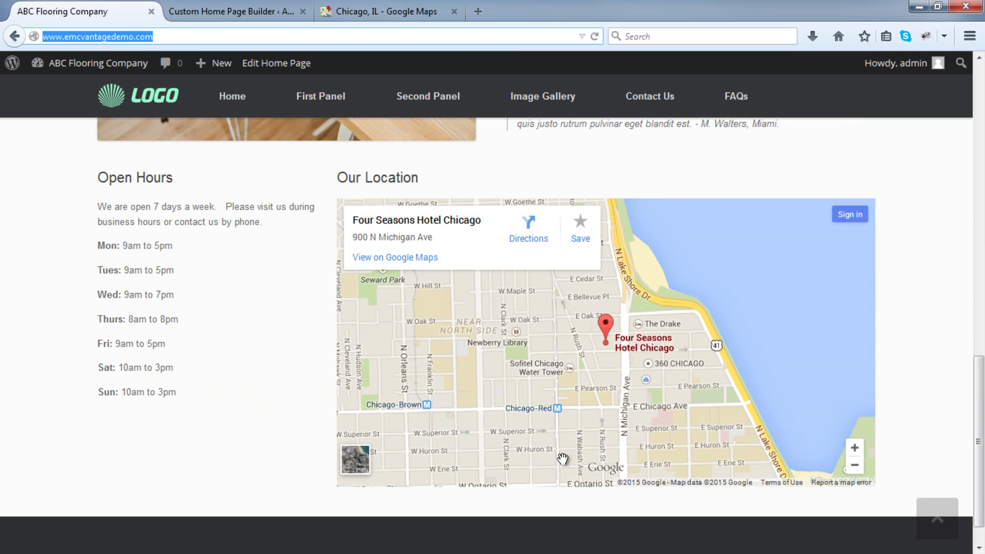
Change the Google Maps embed height from 400 to 350 and copy the new iframe code.
left_click(412, 7)
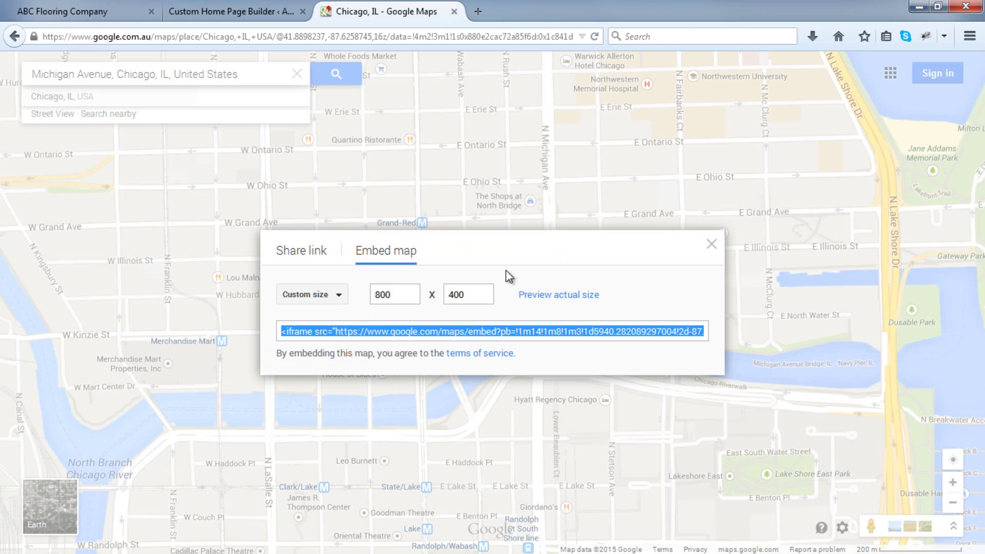
double_click(467, 294)
type("350")
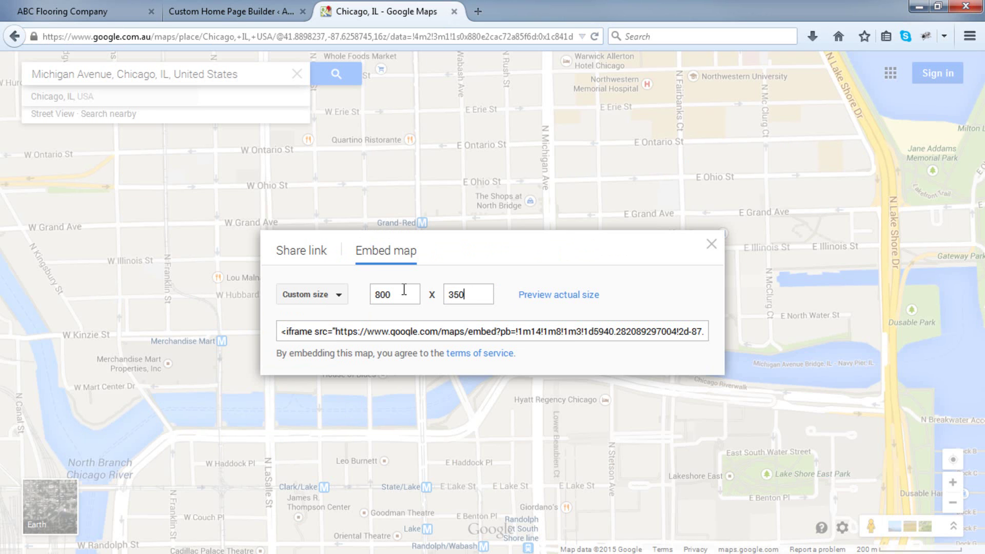
left_click(414, 332)
right_click(414, 332)
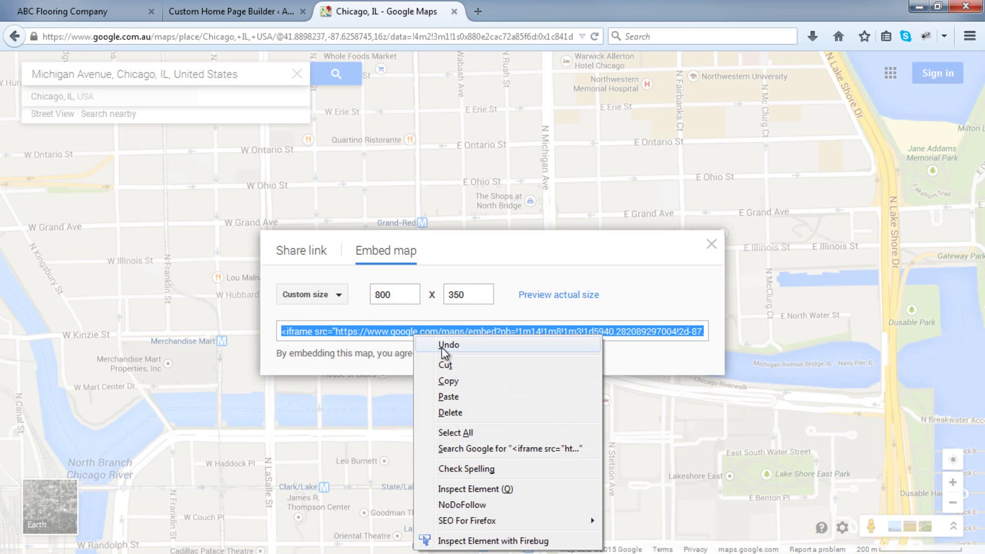
left_click(449, 382)
left_click(250, 12)
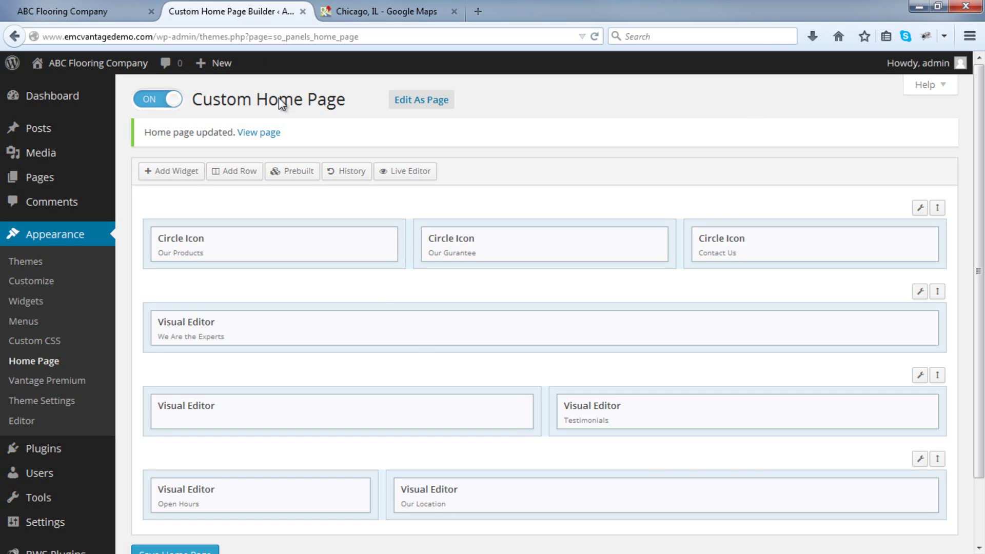
Replace the Our Location widget's iframe with the 350-high map code and save the home page.
left_click(847, 490)
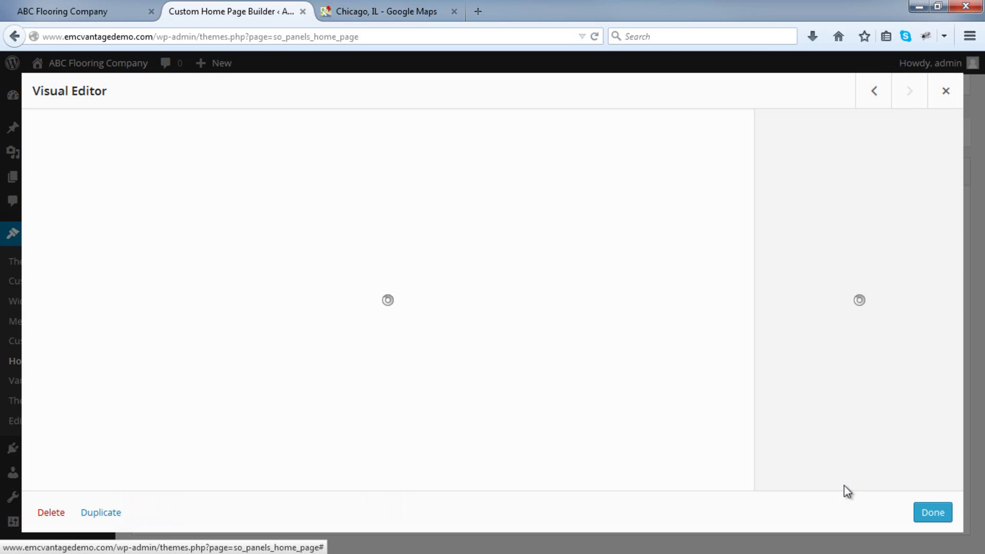
left_click_drag(642, 384, 40, 239)
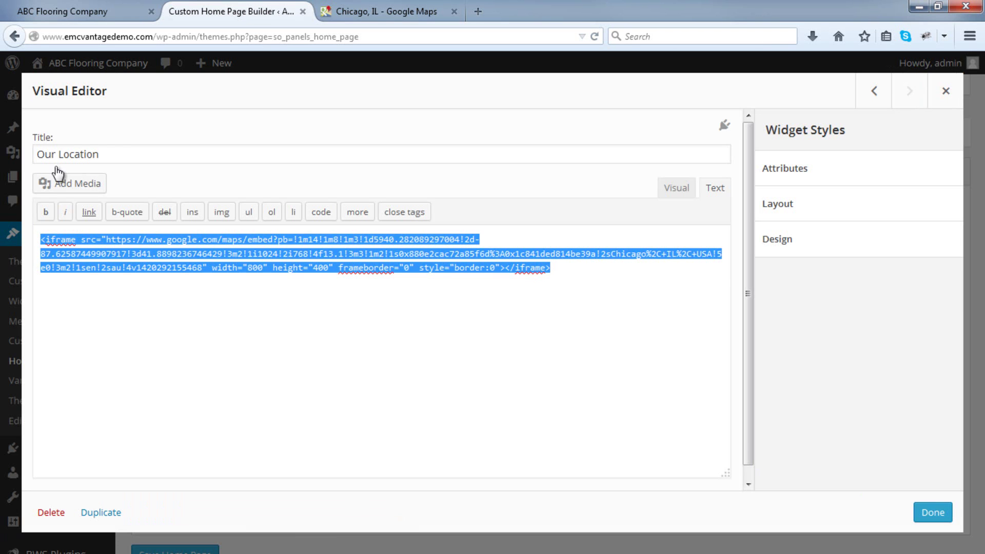
key("BackSpace")
right_click(131, 294)
left_click(181, 359)
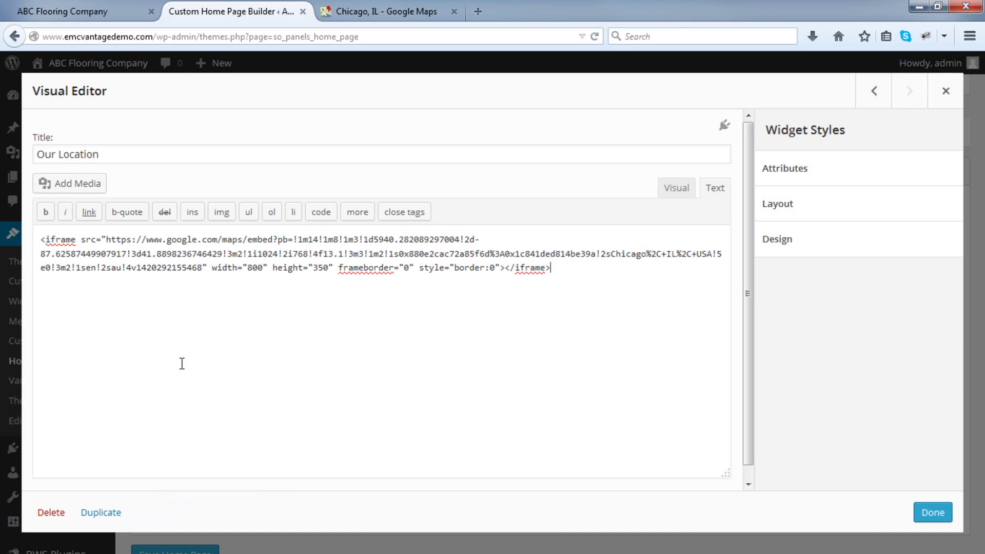
left_click(931, 512)
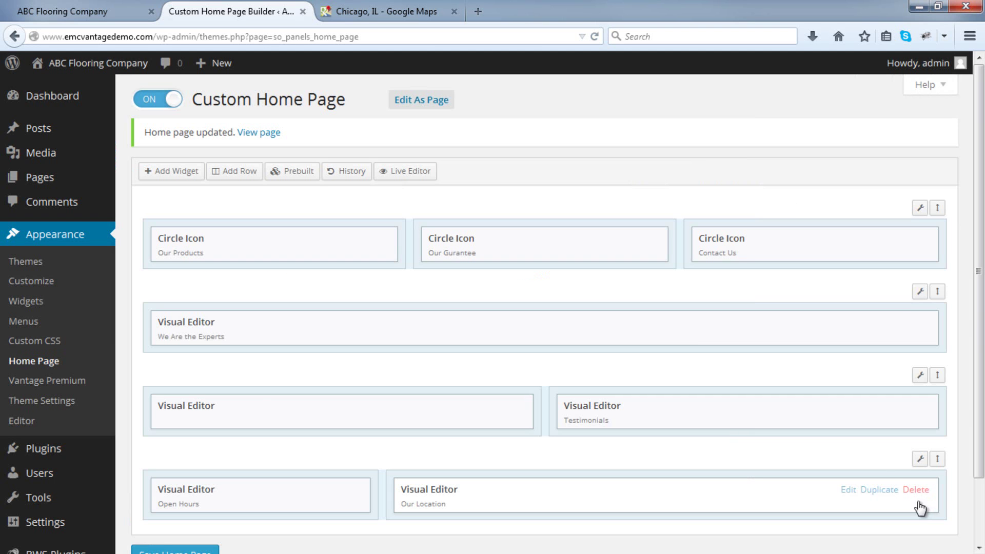
scroll(718, 424, "down", 3)
left_click(175, 484)
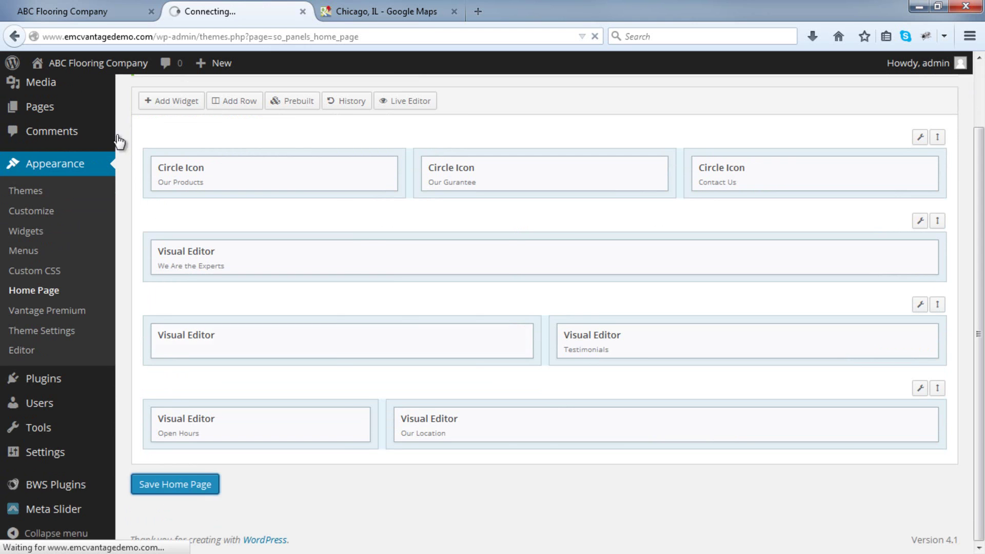
Reload the live site to check the resized Chicago map, then return to the builder.
left_click(94, 15)
left_click(593, 40)
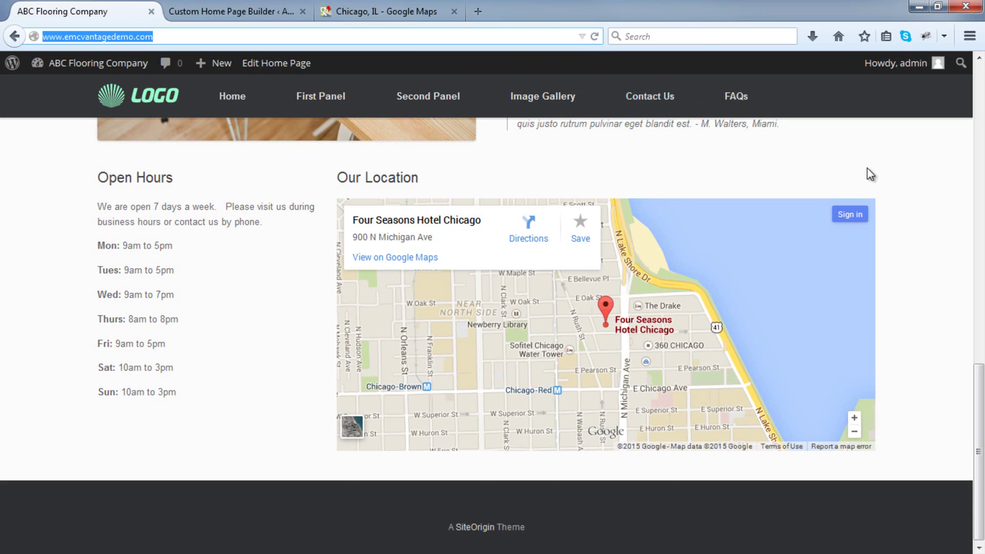
scroll(867, 174, "up", 6)
scroll(589, 198, "down", 6)
key("ctrl+Tab")
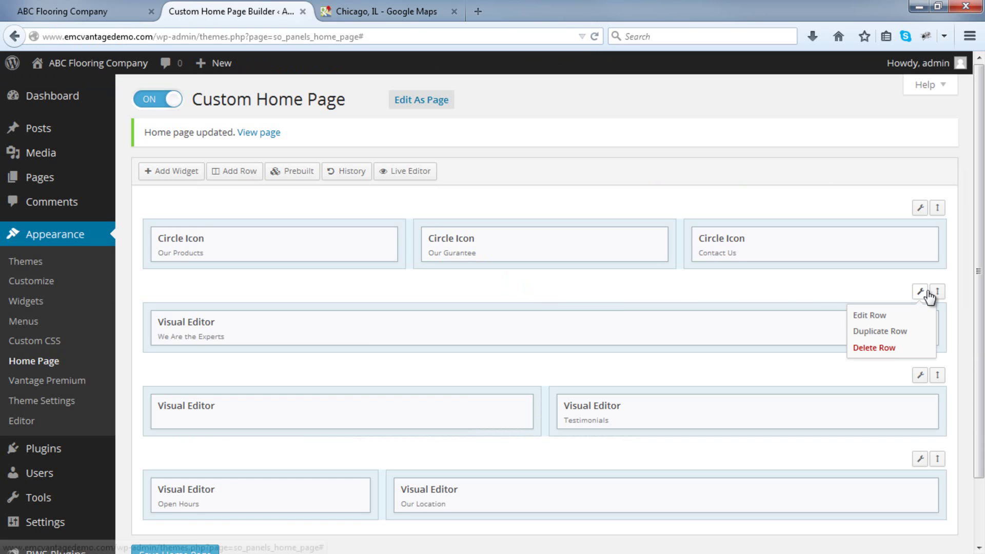
Open the background colour picker in the We Are the Experts row's Theme settings.
mouse_move(917, 299)
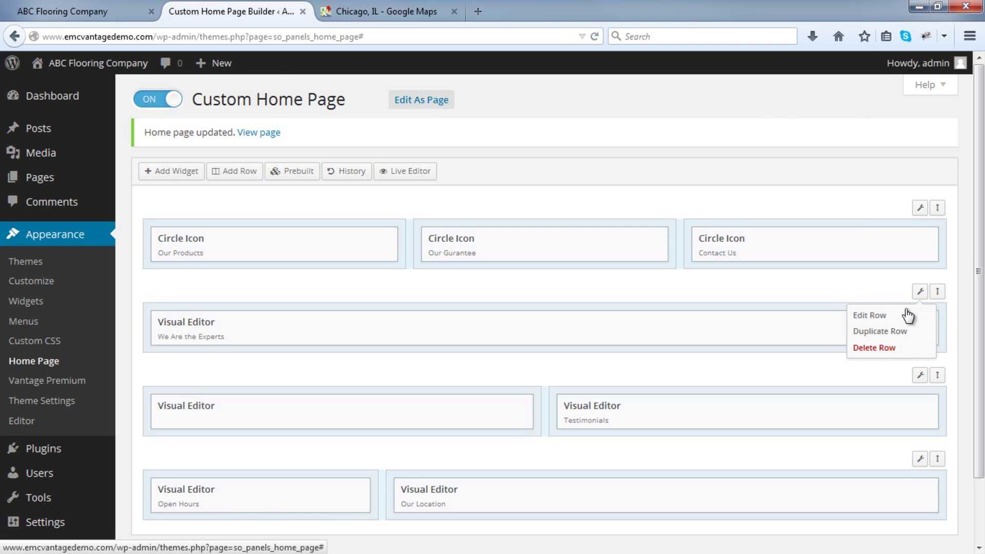
left_click(900, 317)
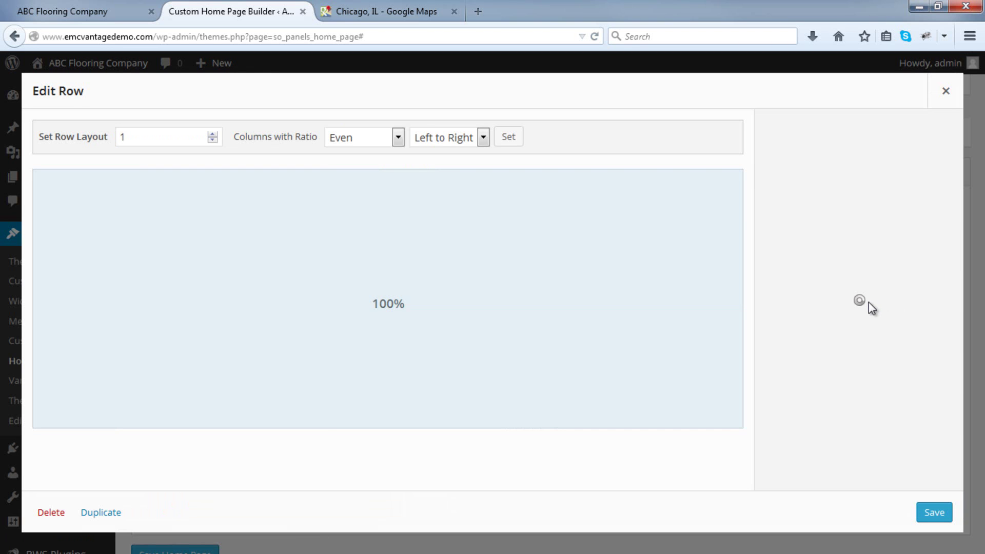
left_click(863, 213)
scroll(854, 343, "down", 2)
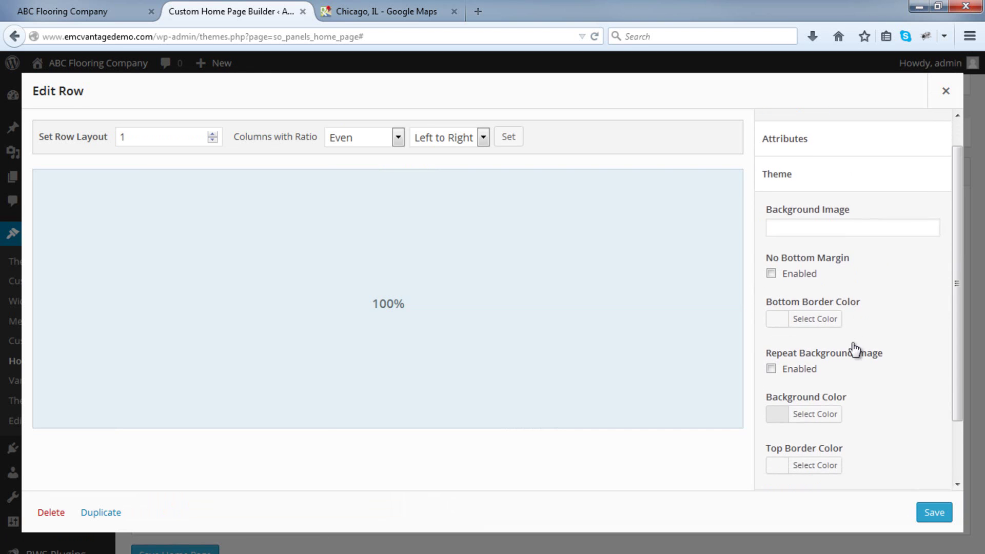
left_click(807, 406)
scroll(817, 409, "down", 2)
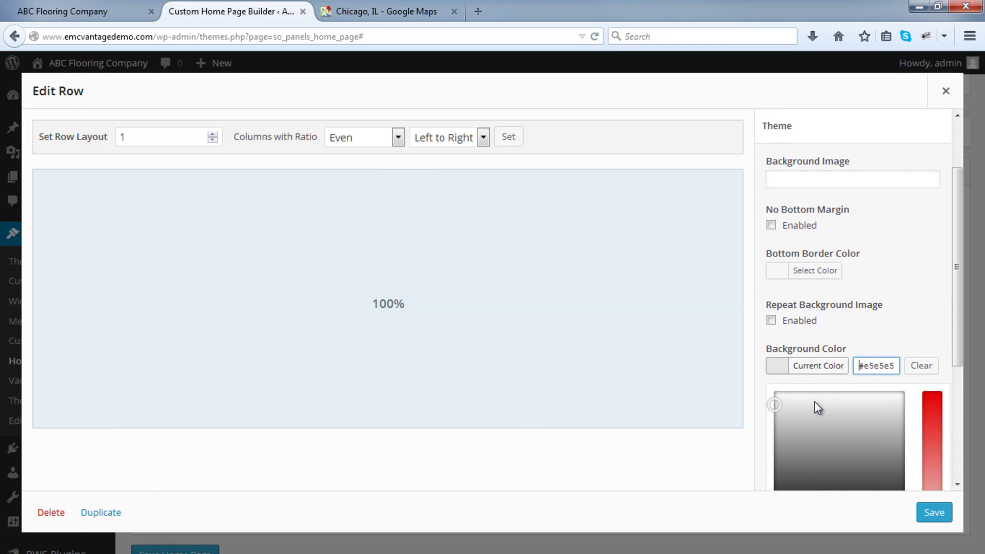
left_click(773, 407)
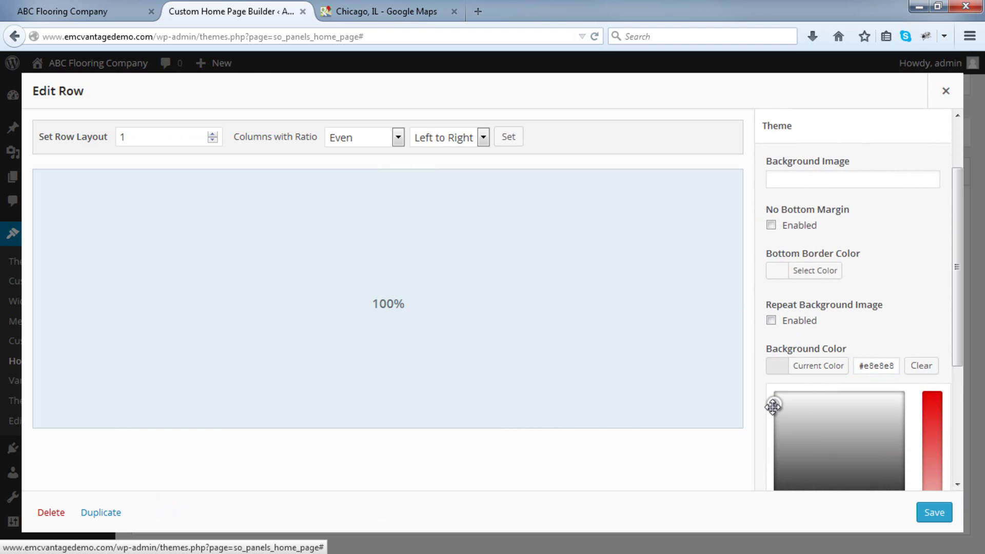
Lighten the row background to #ededed, copy the hex value, and save the row.
left_click_drag(773, 406, 774, 401)
left_click(872, 366)
left_click_drag(859, 367, 939, 366)
right_click(882, 367)
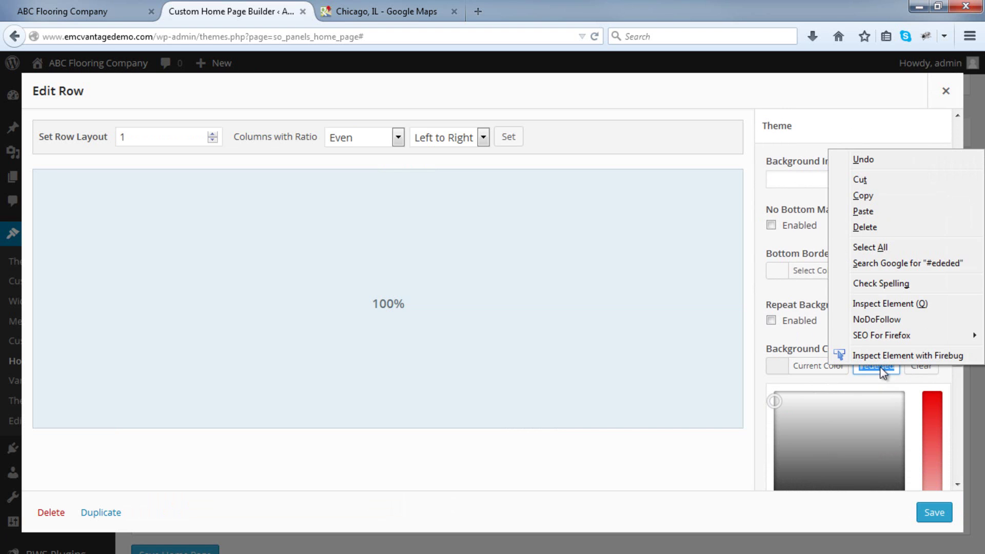
left_click(871, 197)
left_click(934, 510)
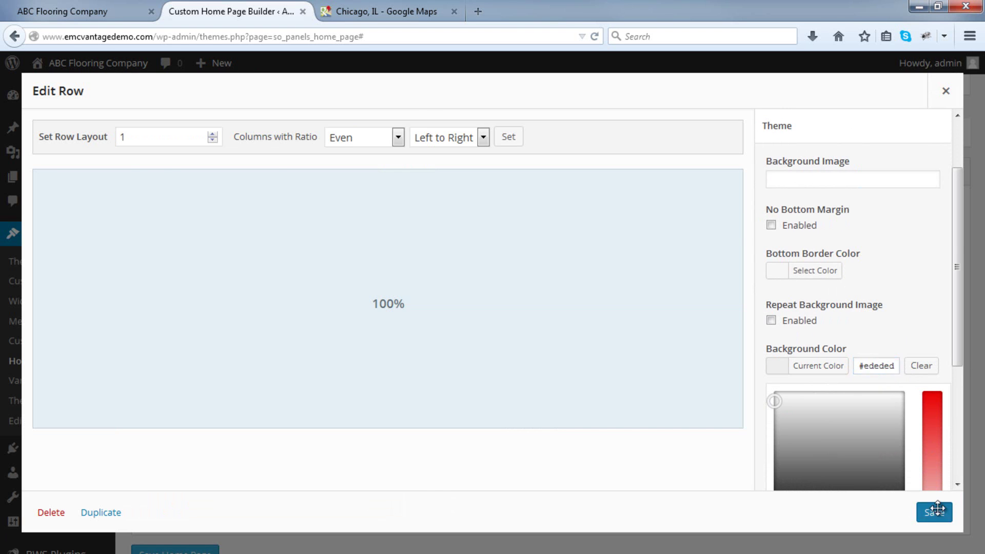
scroll(852, 474, "down", 3)
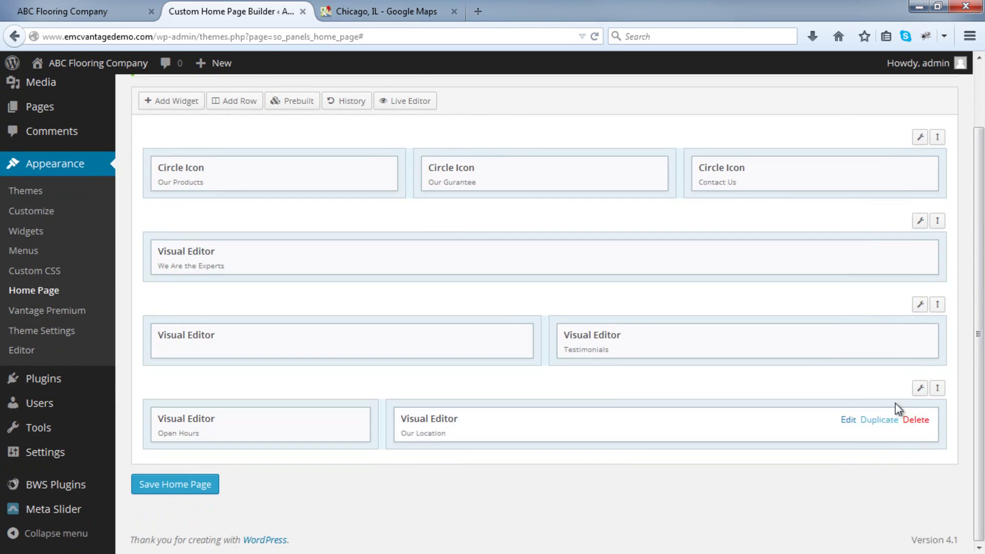
Paste #ededed as the Open Hours / Our Location row background, then save the row and home page.
mouse_move(920, 390)
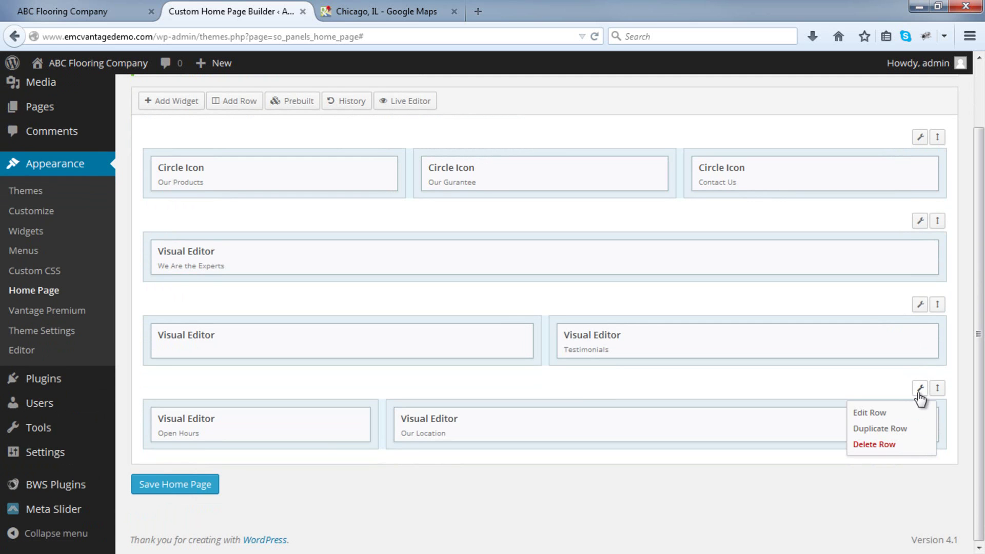
left_click(873, 410)
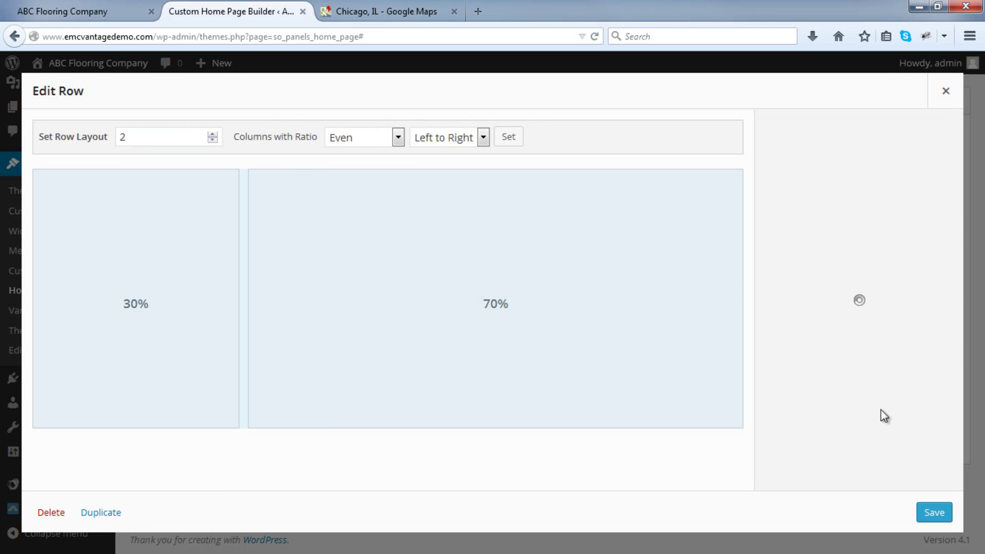
left_click(852, 215)
scroll(849, 216, "down", 2)
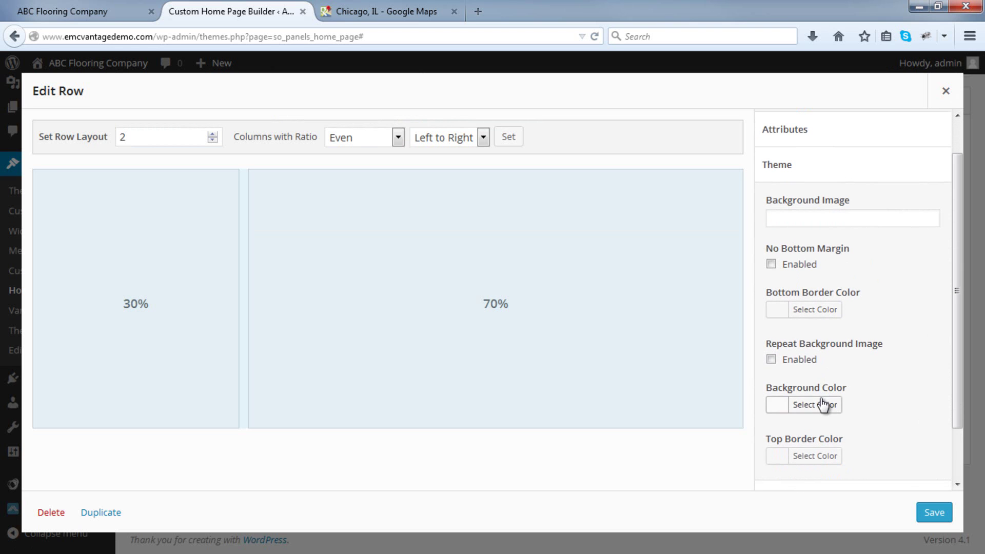
left_click(820, 405)
right_click(867, 404)
left_click(877, 264)
left_click(934, 352)
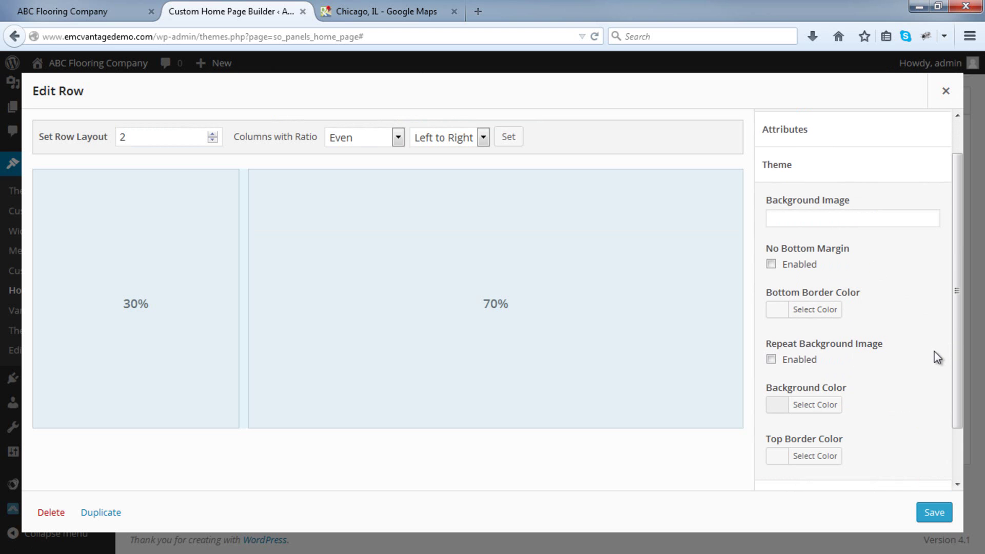
left_click(836, 403)
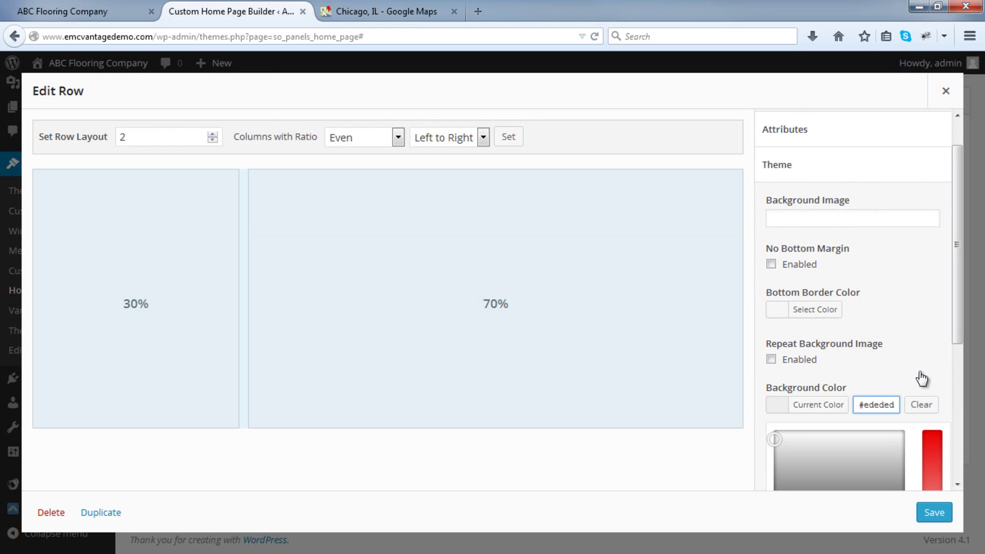
left_click(943, 514)
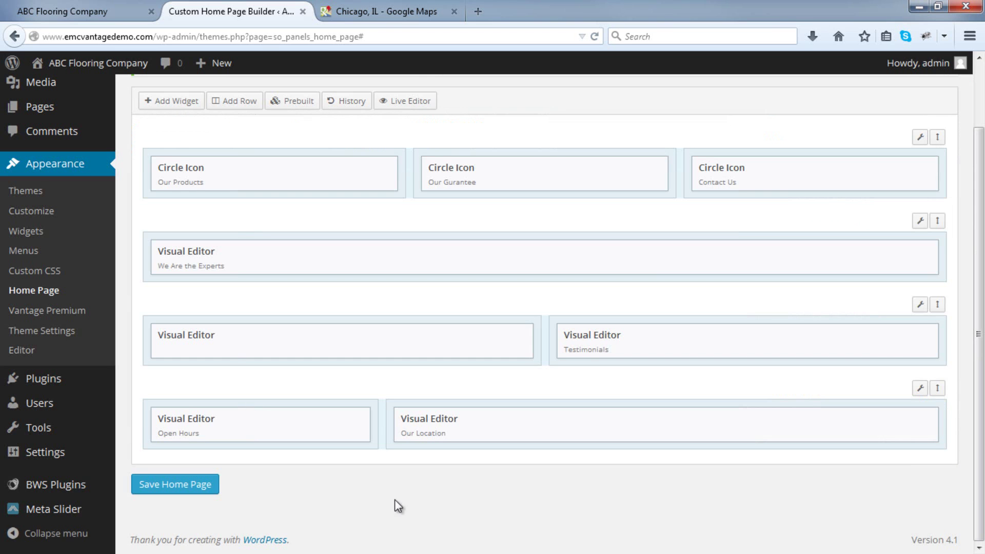
left_click(180, 491)
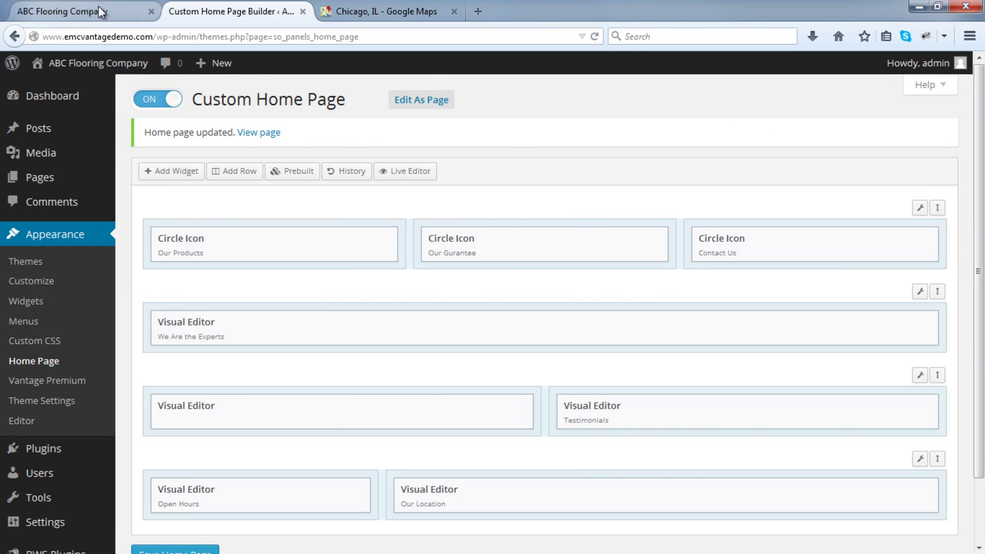
left_click(99, 11)
Reload the live ABC Flooring home page and scroll through its grey-backed sections and map.
left_click(594, 37)
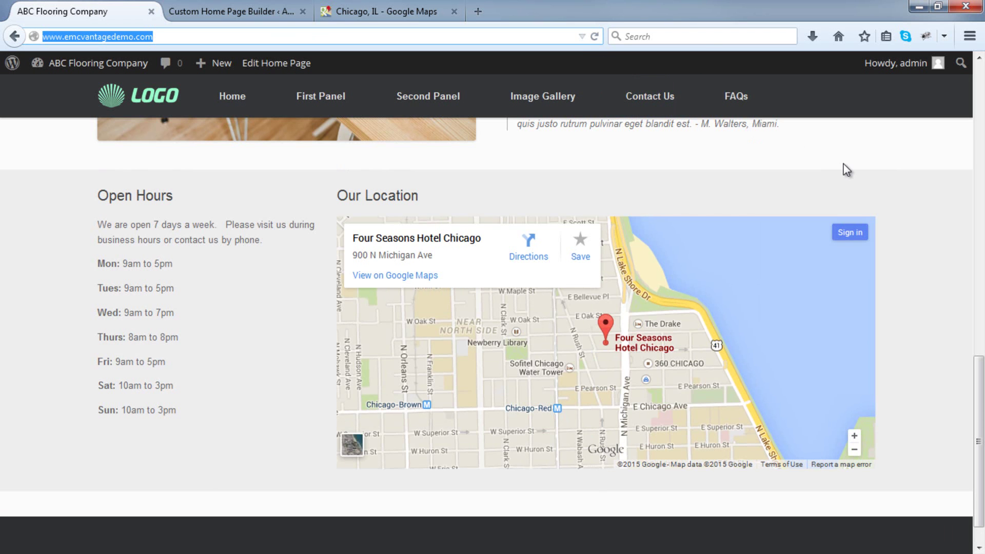
scroll(846, 170, "up", 15)
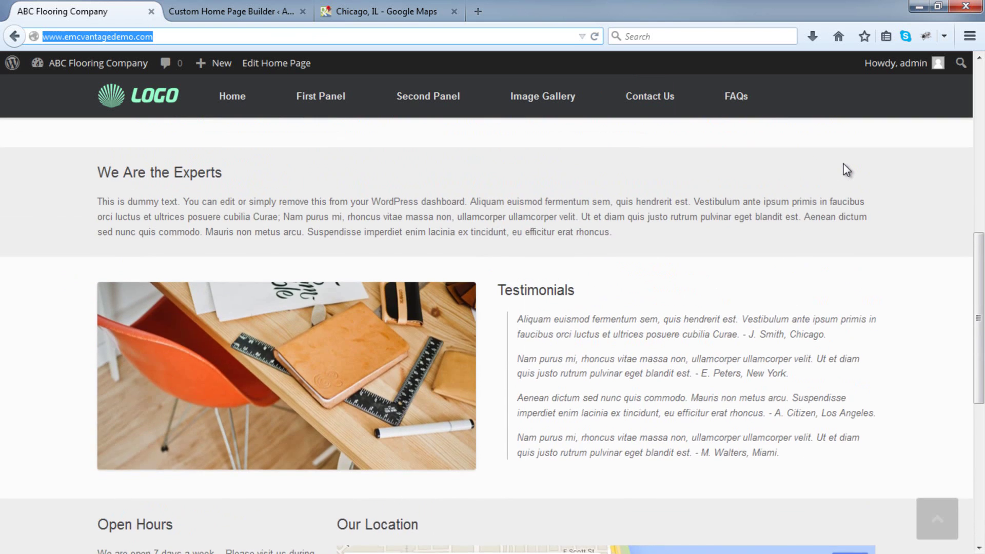
scroll(844, 164, "down", 6)
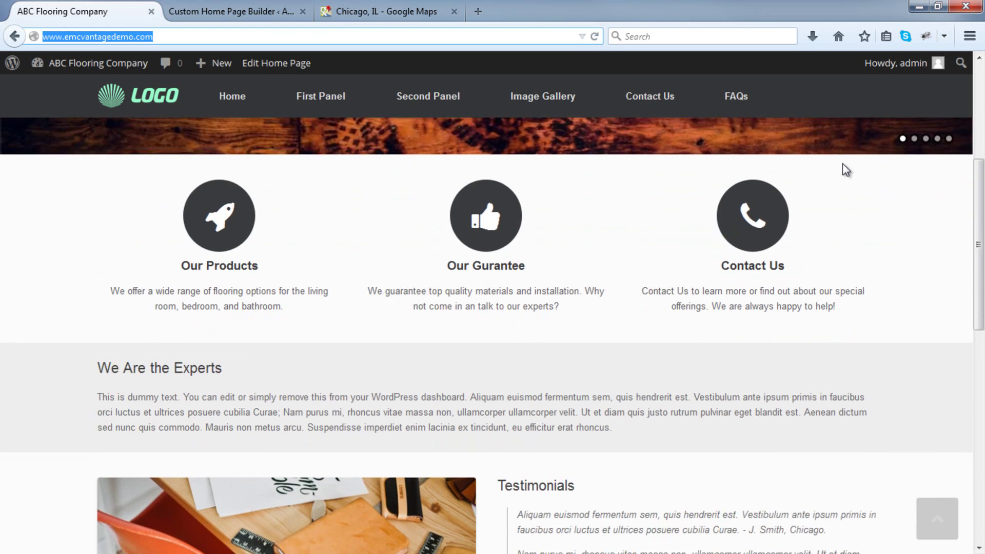
scroll(844, 169, "down", 1)
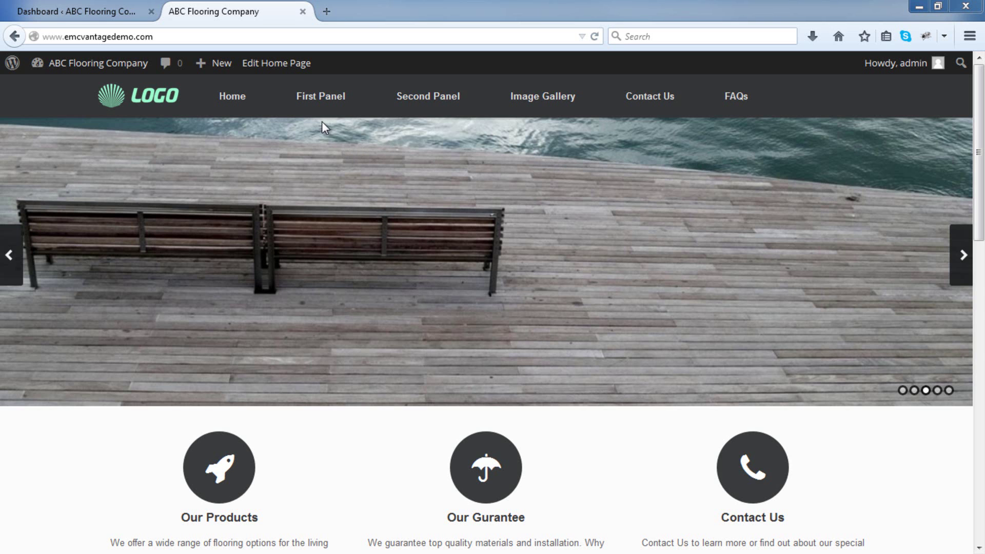
Under Pages > All Pages, trash the FAQs, First Panel, Second Panel and test pages.
left_click(85, 7)
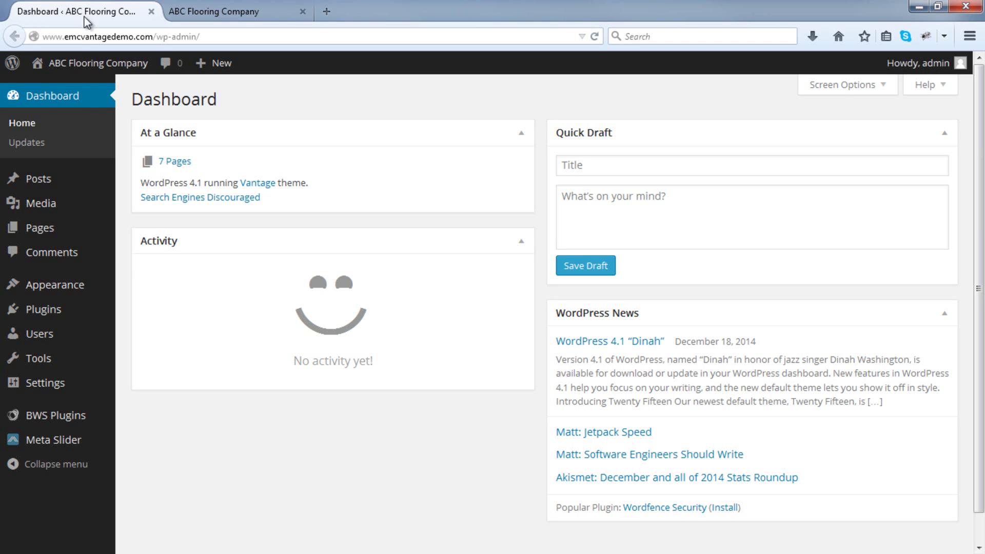
mouse_move(68, 228)
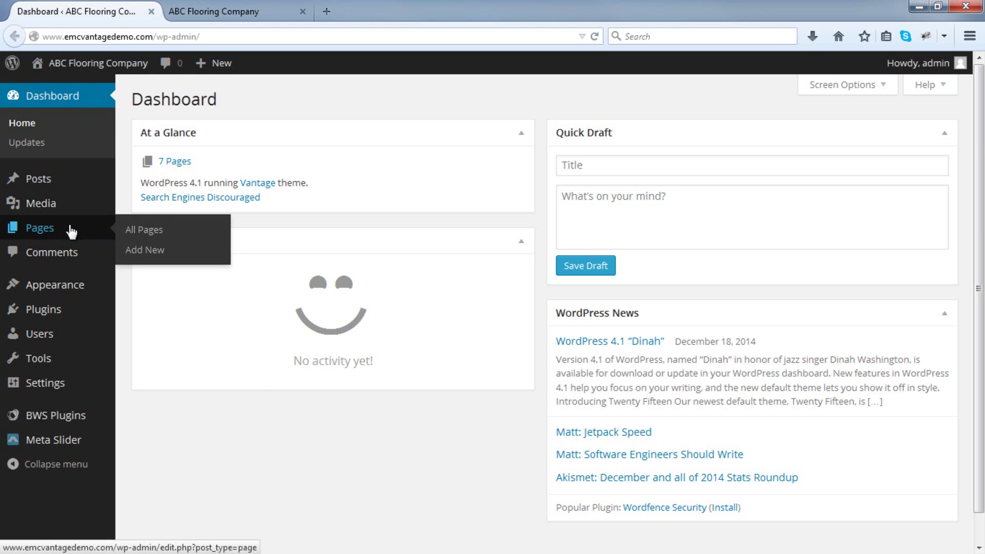
left_click(173, 230)
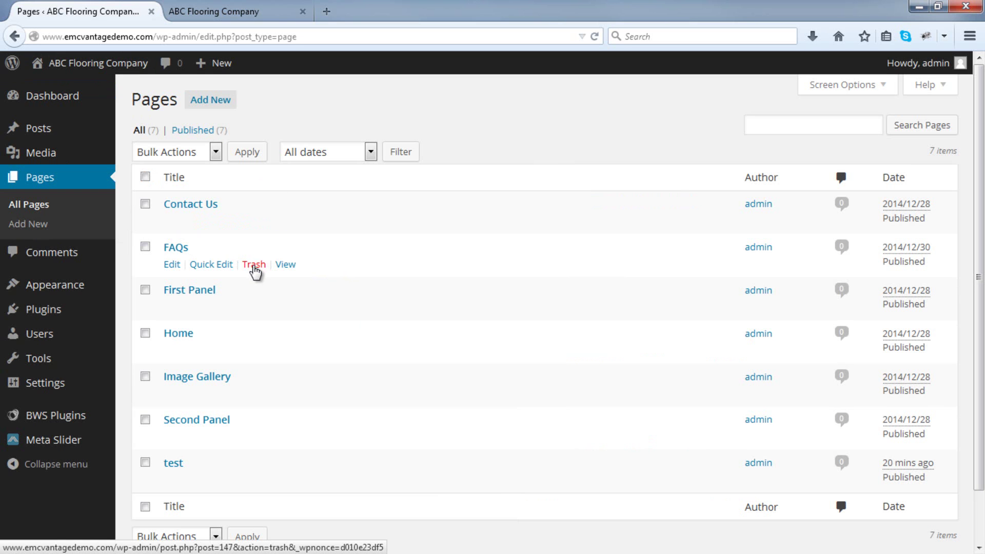
left_click(253, 265)
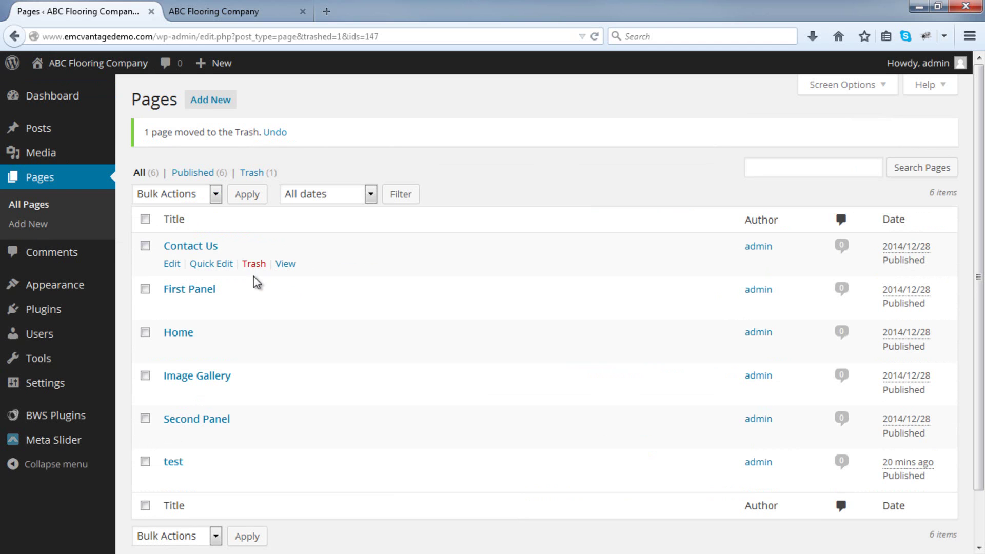
left_click(255, 308)
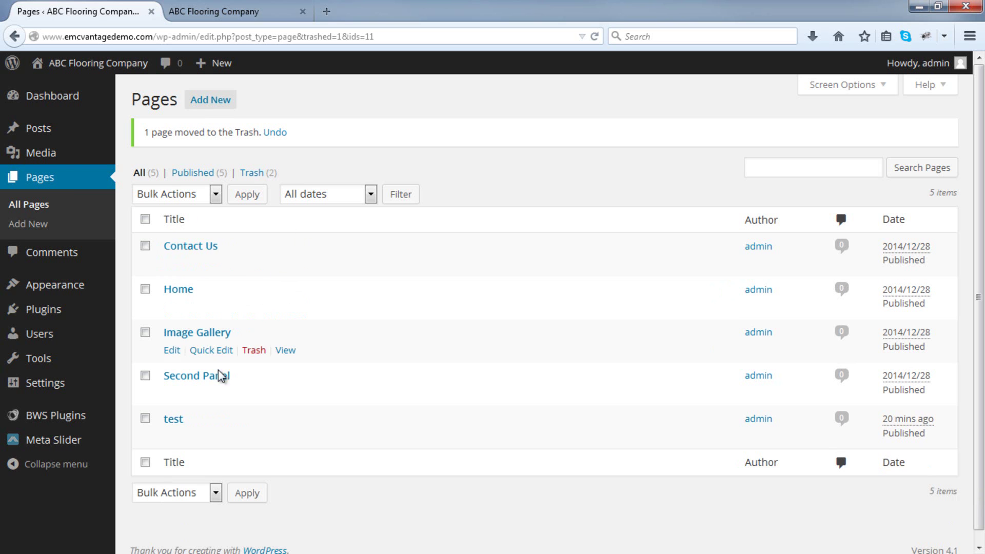
left_click(253, 394)
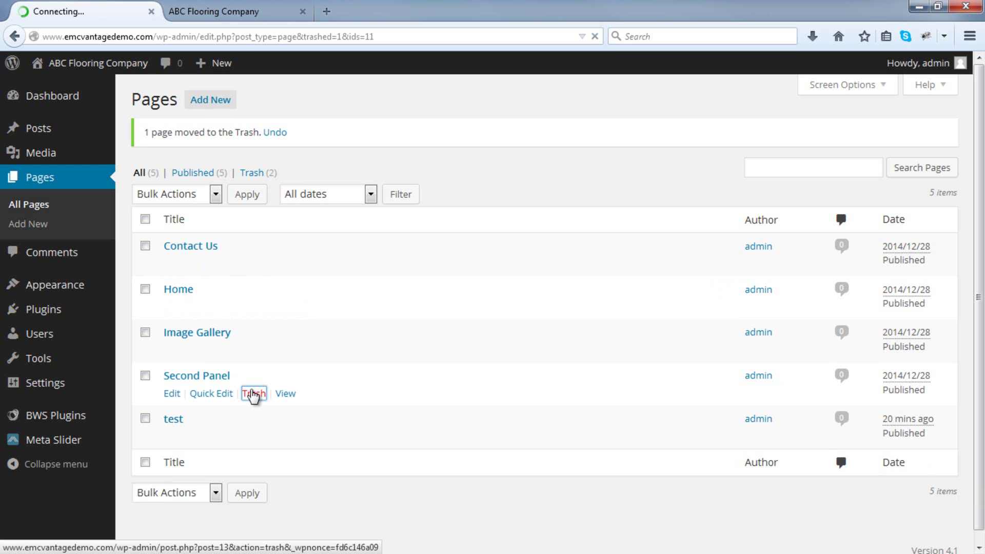
left_click(253, 394)
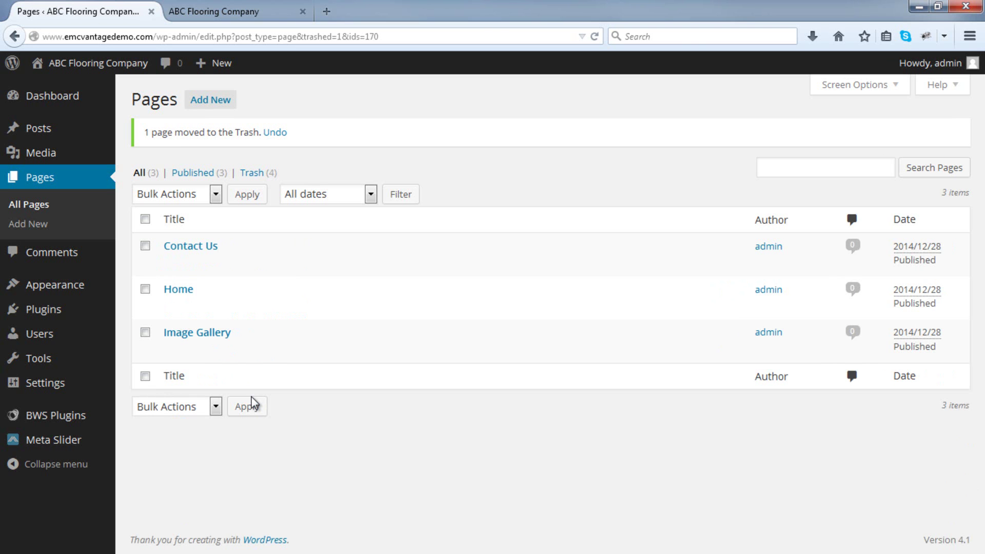
Permanently delete all four trashed pages via Bulk Actions, then return to All Pages.
left_click(252, 174)
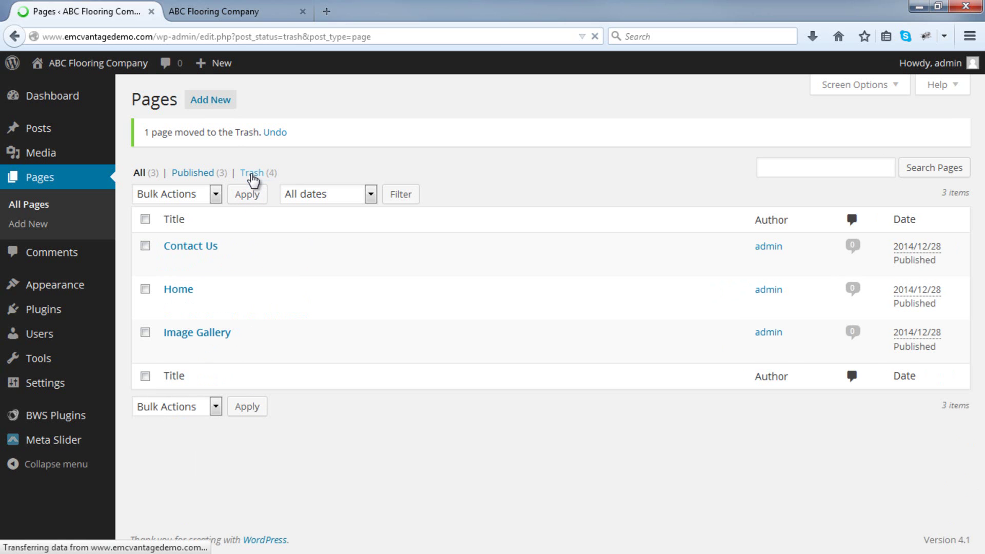
left_click(145, 176)
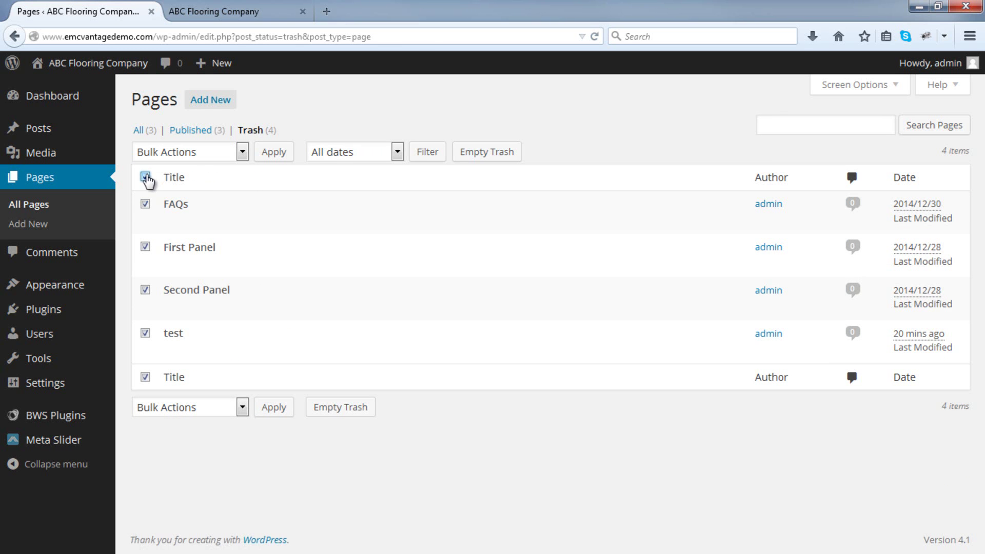
left_click(164, 156)
left_click(175, 197)
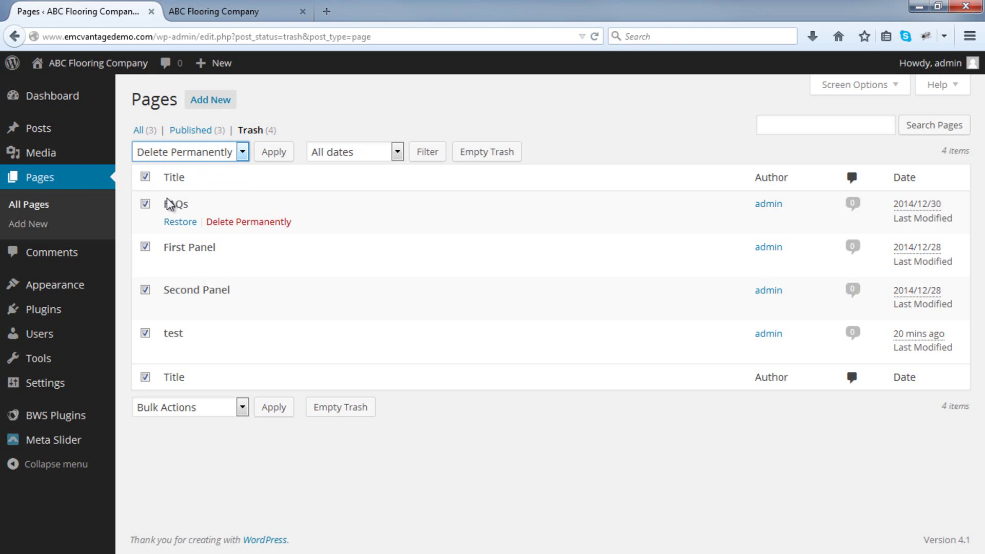
left_click(284, 408)
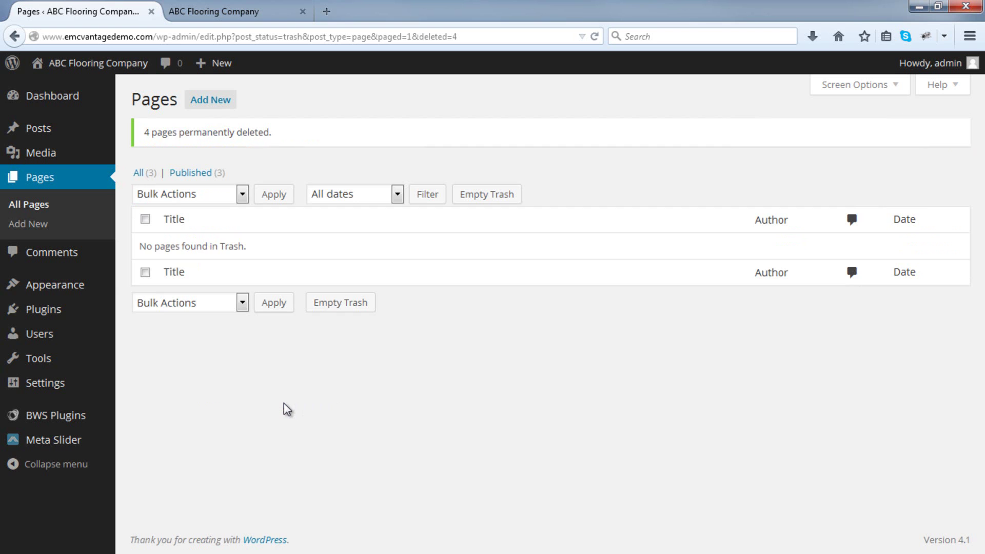
left_click(93, 207)
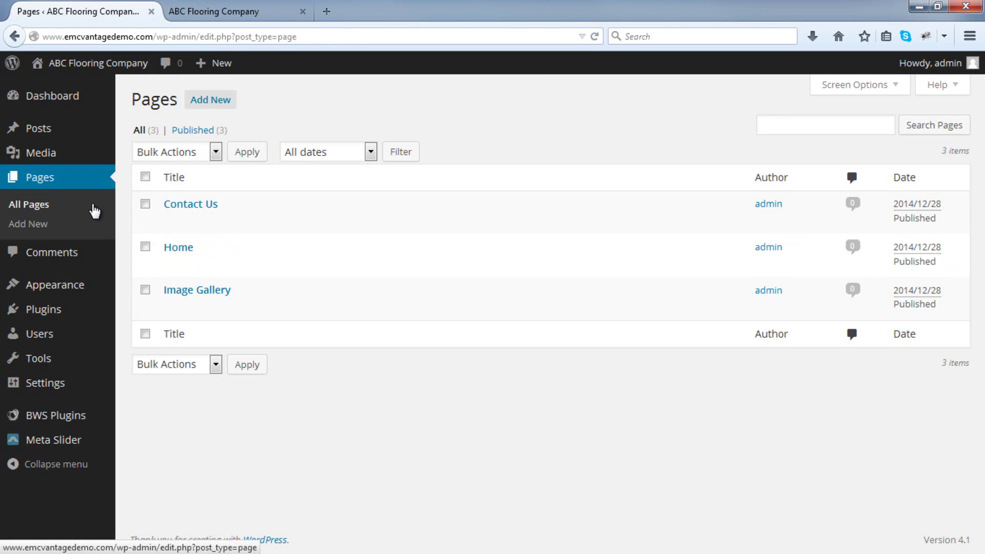
mouse_move(198, 213)
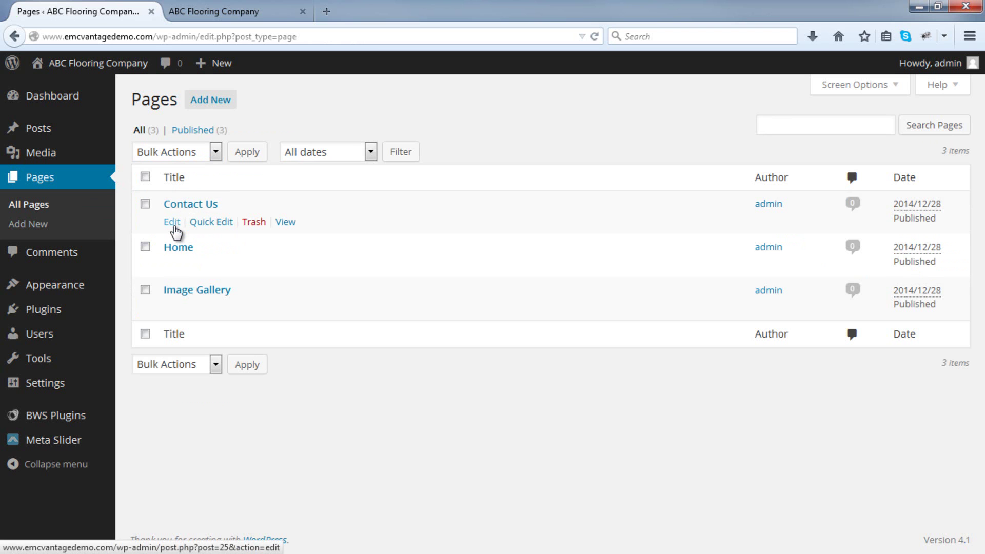
left_click(173, 223)
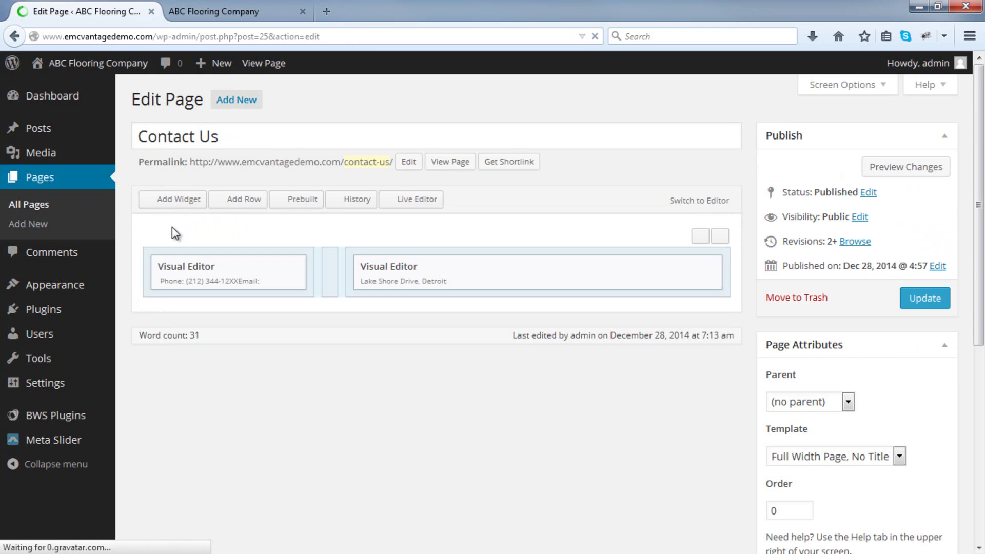
left_click(695, 201)
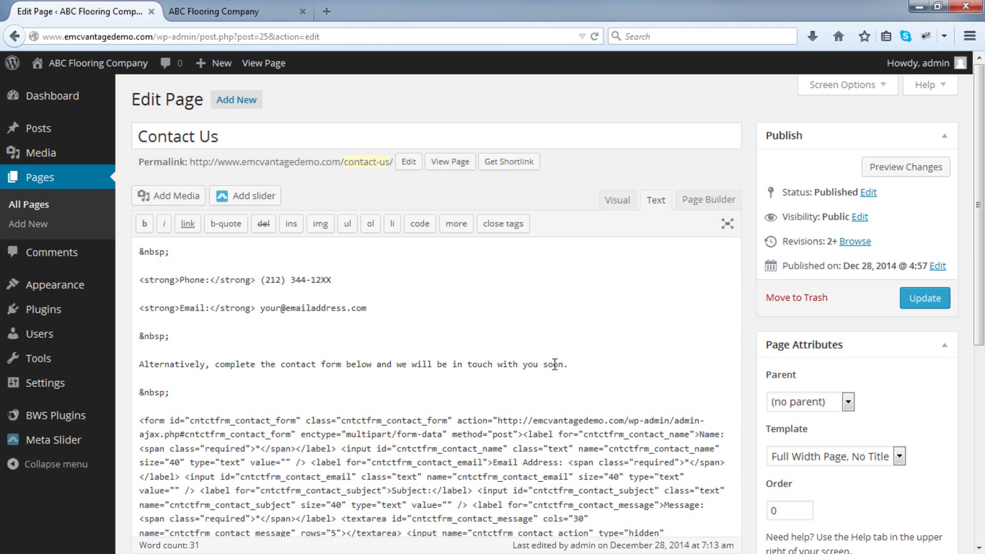
left_click(717, 204)
left_click(12, 37)
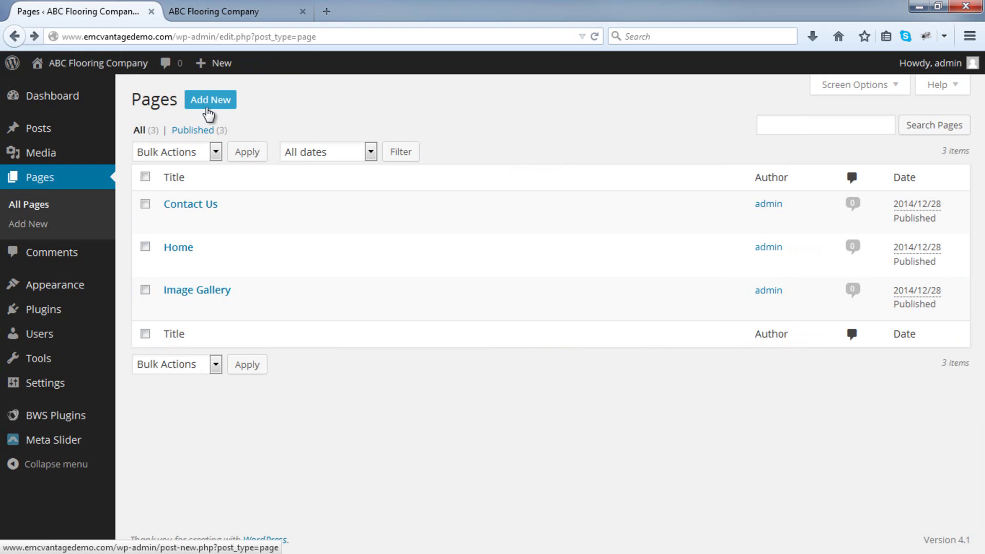
Create and publish a page titled 'Floorboards', leaving its permalink unchanged.
left_click(208, 109)
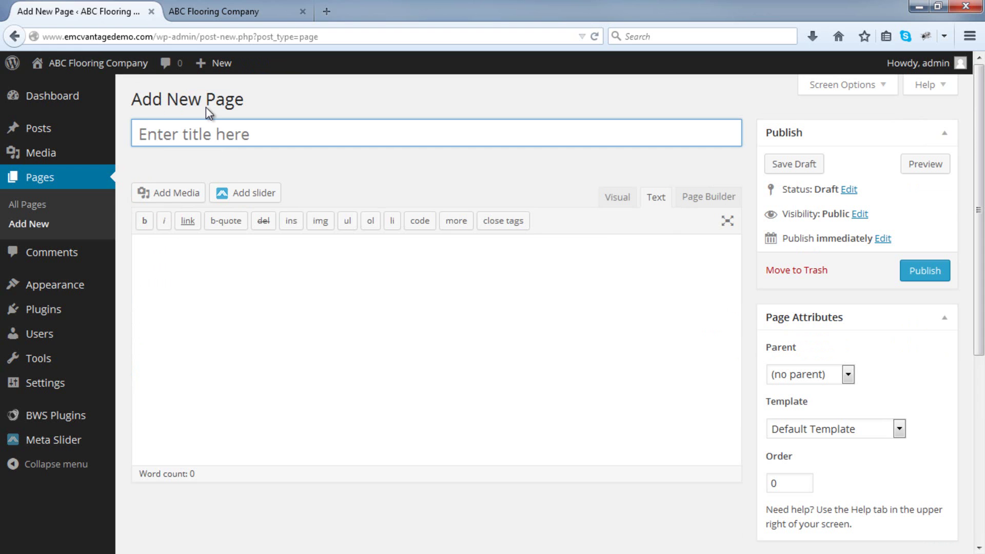
type("Floorboards")
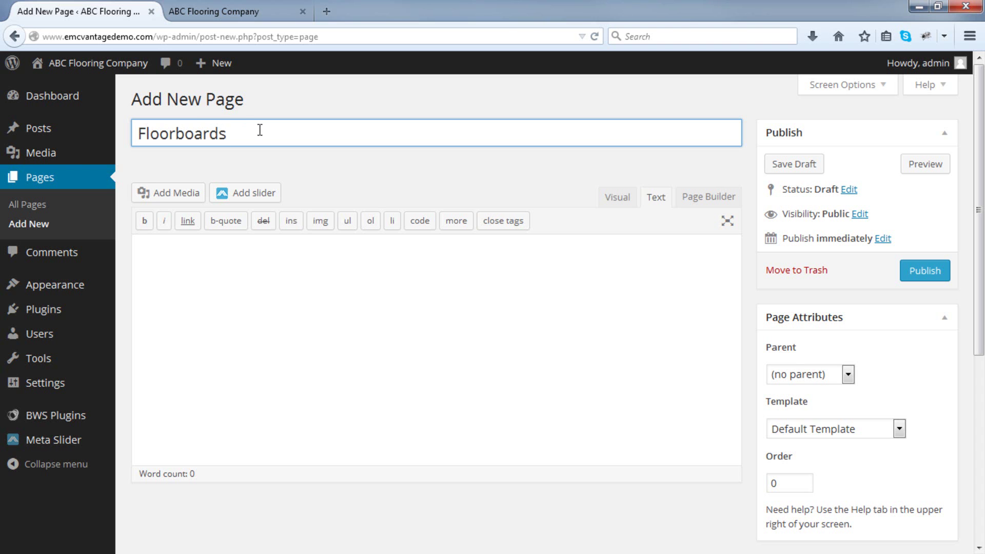
left_click(941, 278)
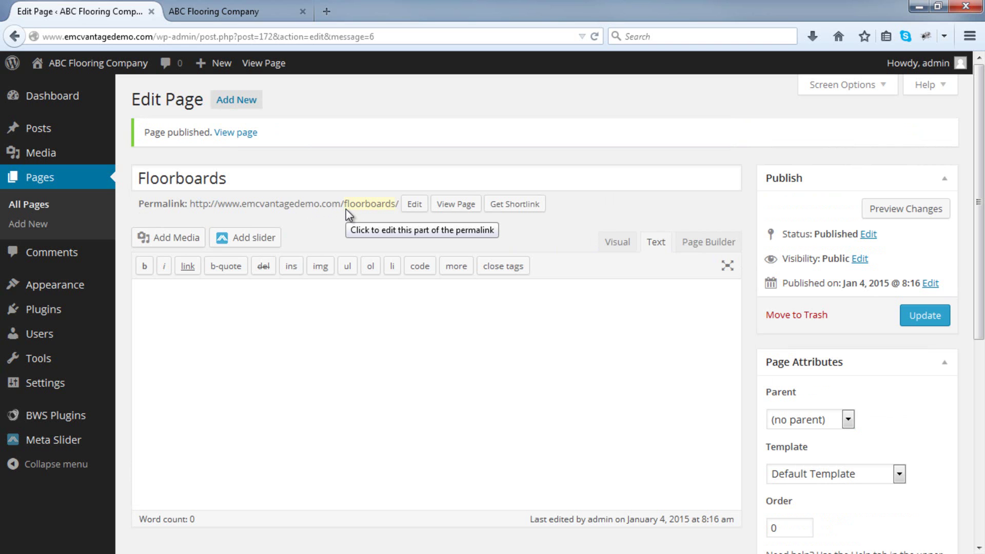
left_click(414, 204)
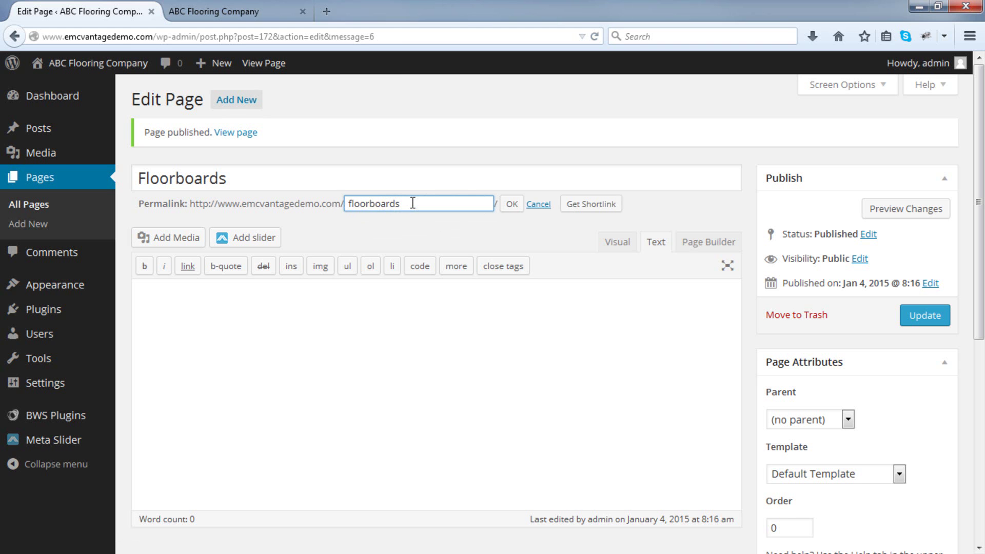
left_click(538, 204)
left_click(300, 184)
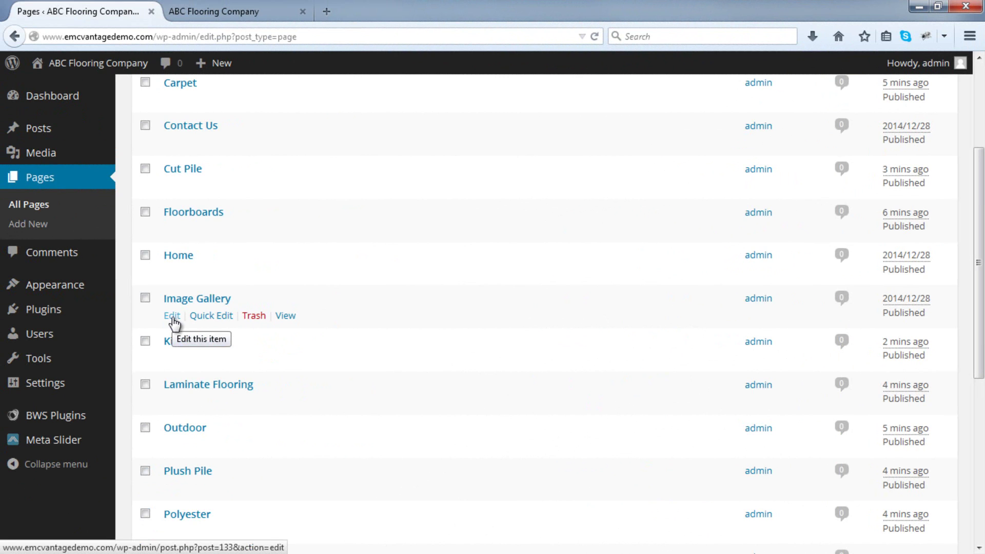
Rename the Image Gallery page to 'Gallery' and update it.
left_click(172, 316)
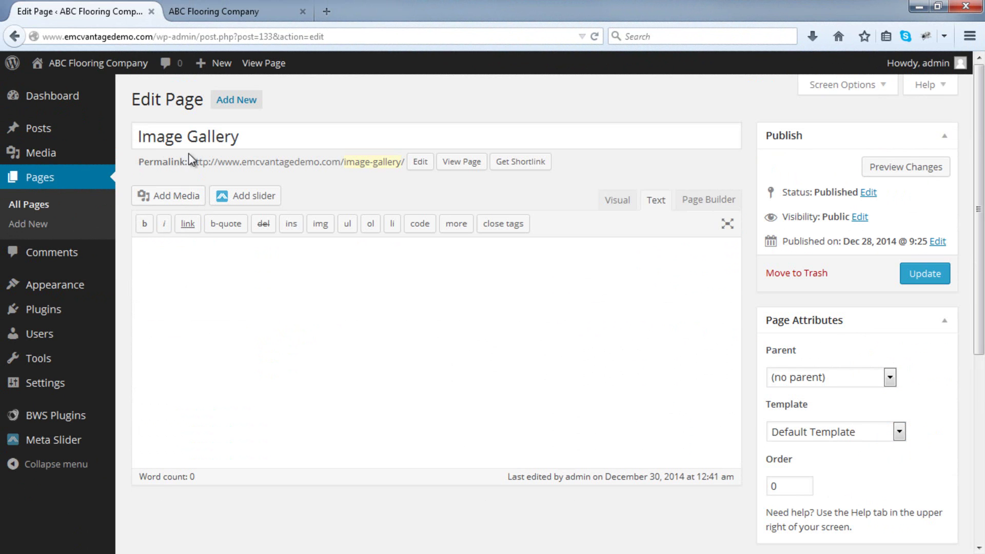
left_click_drag(185, 140, 79, 143)
key("BackSpace")
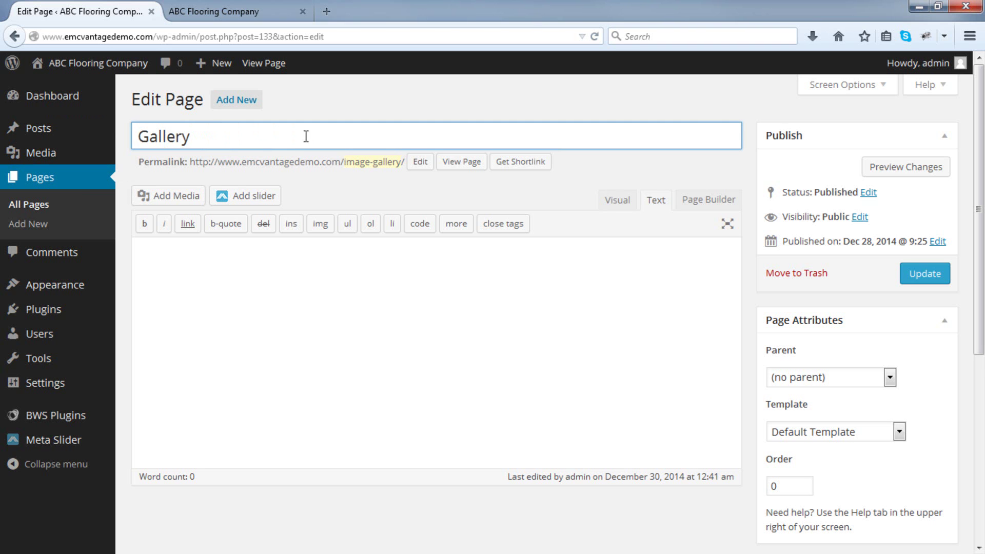
left_click(917, 274)
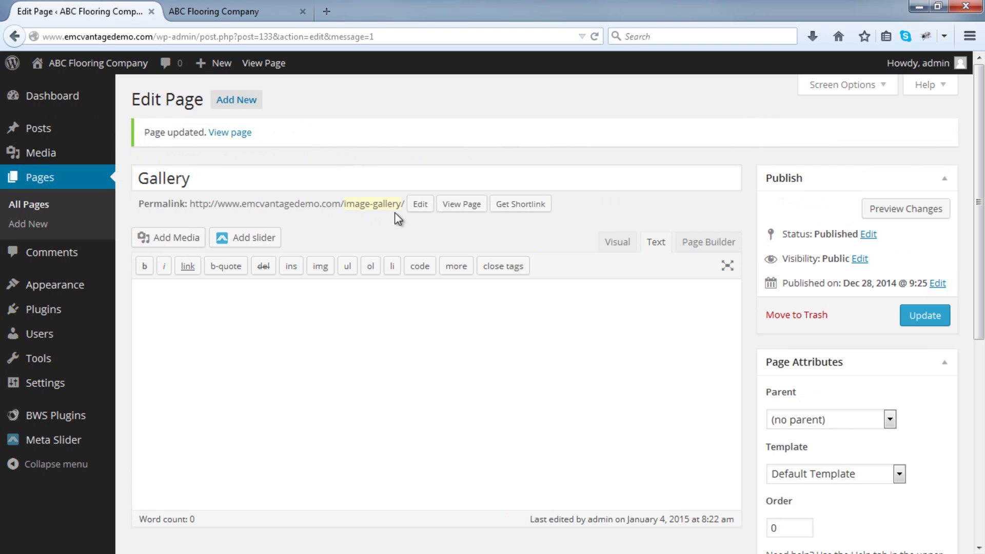
Change the page's permalink slug to 'gallery', update, and view the live page.
left_click(419, 204)
left_click_drag(377, 204, 270, 204)
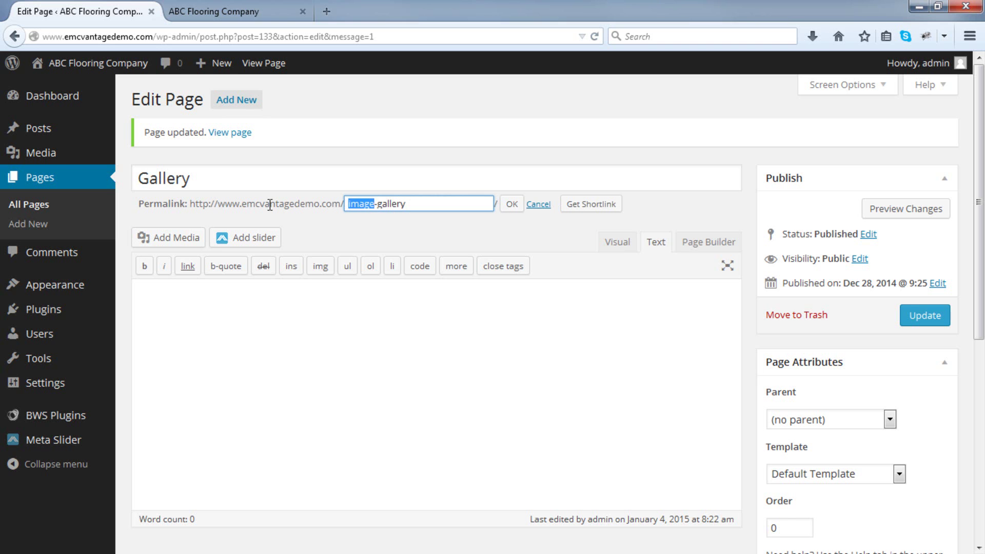
key("Delete")
key("Delete")
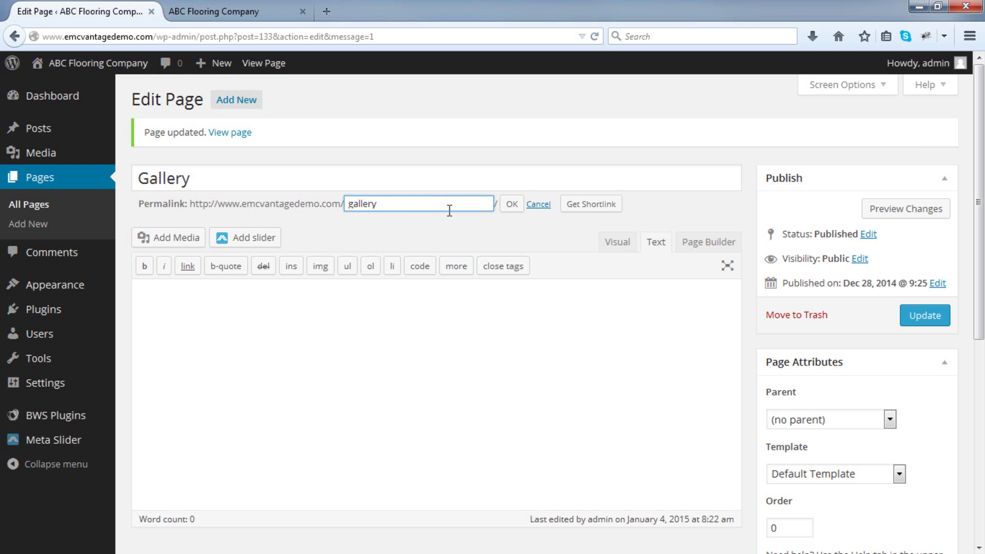
left_click(512, 204)
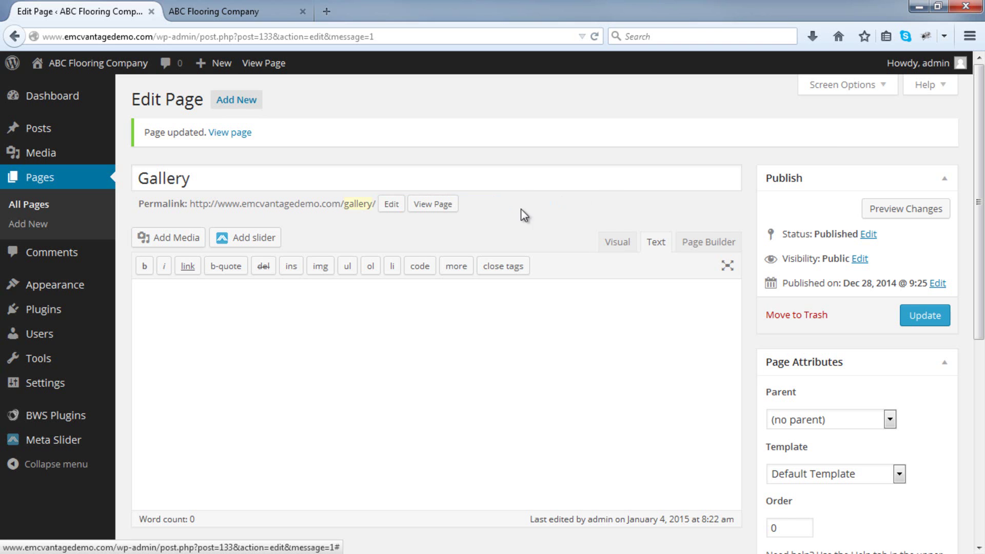
left_click(906, 316)
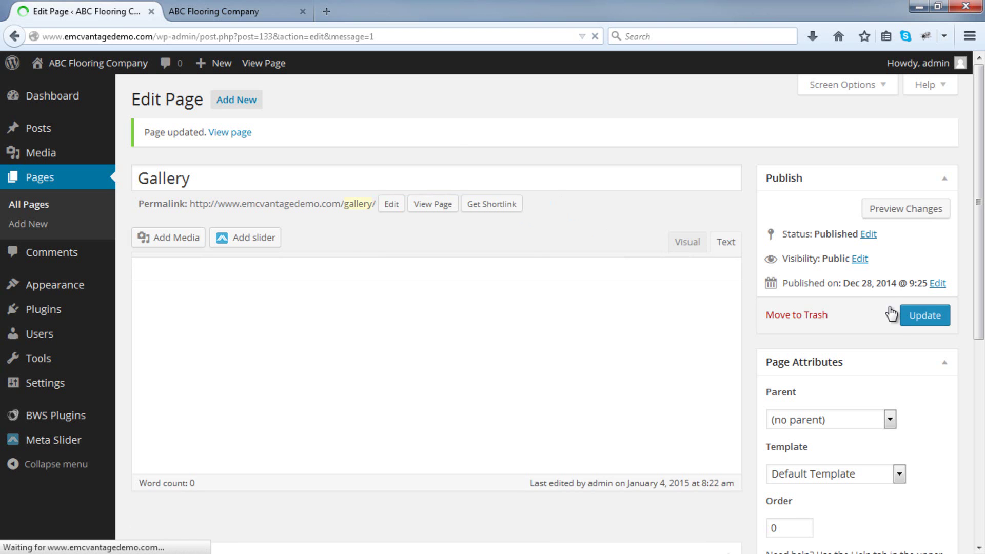
left_click(437, 213)
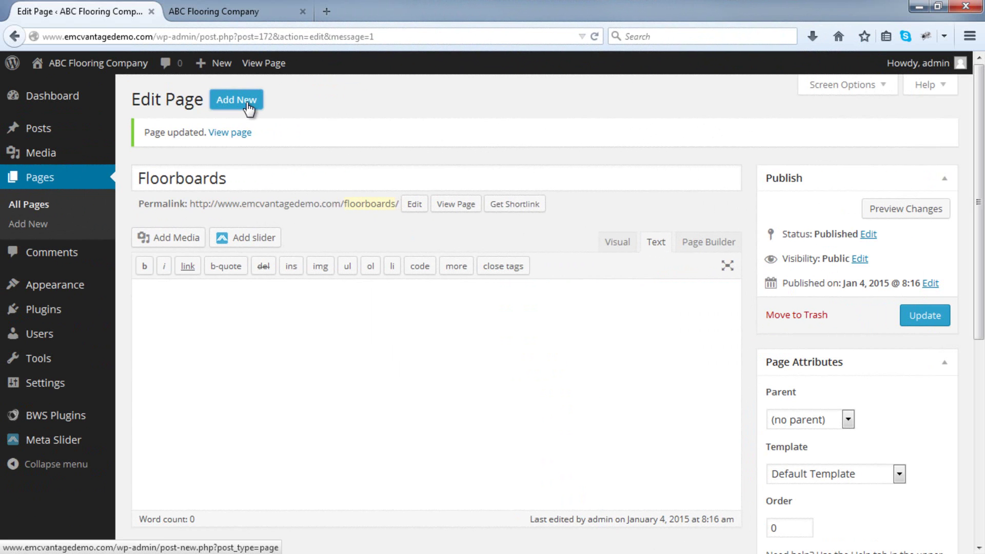
Publish new pages titled Carpet, Tiles and Outdoor.
left_click(248, 107)
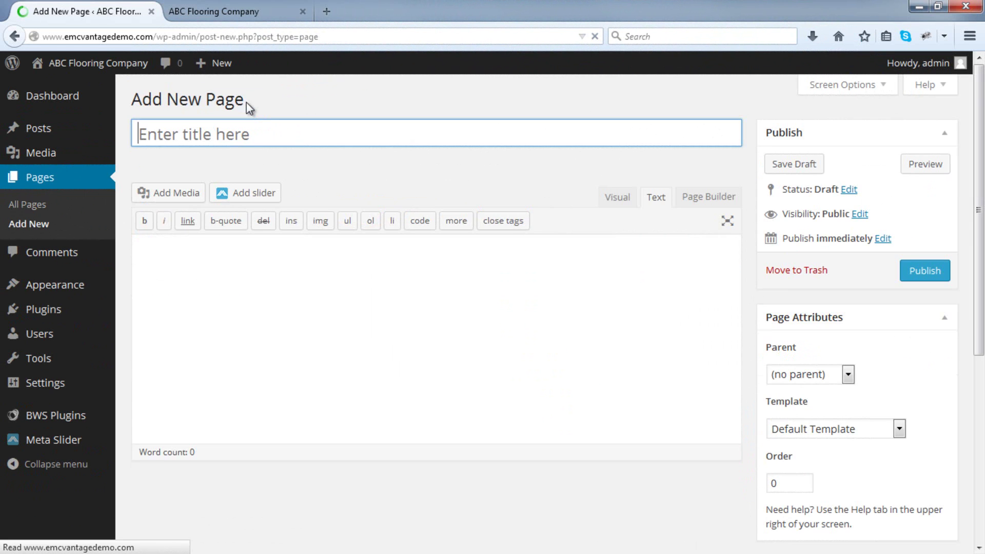
type("Carpet")
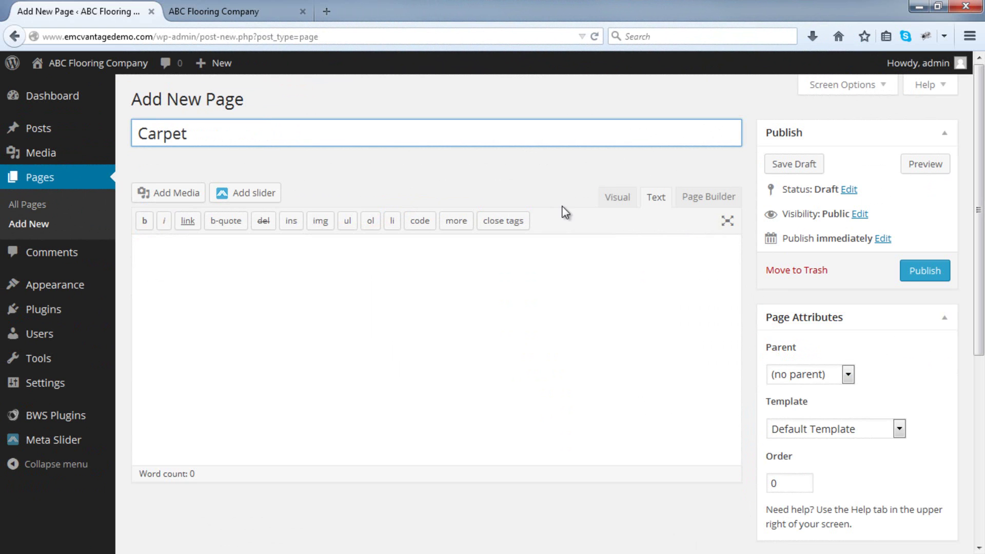
left_click(904, 277)
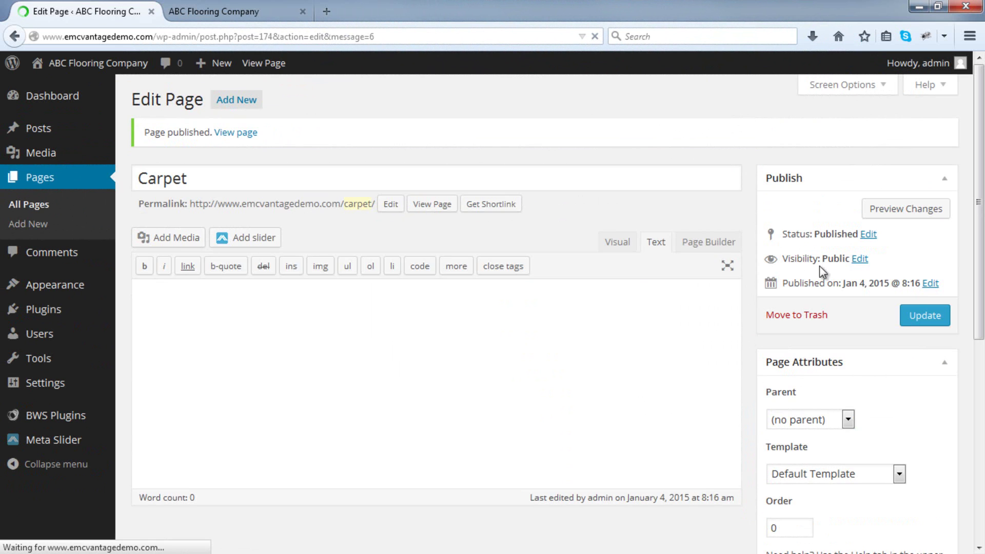
left_click(250, 101)
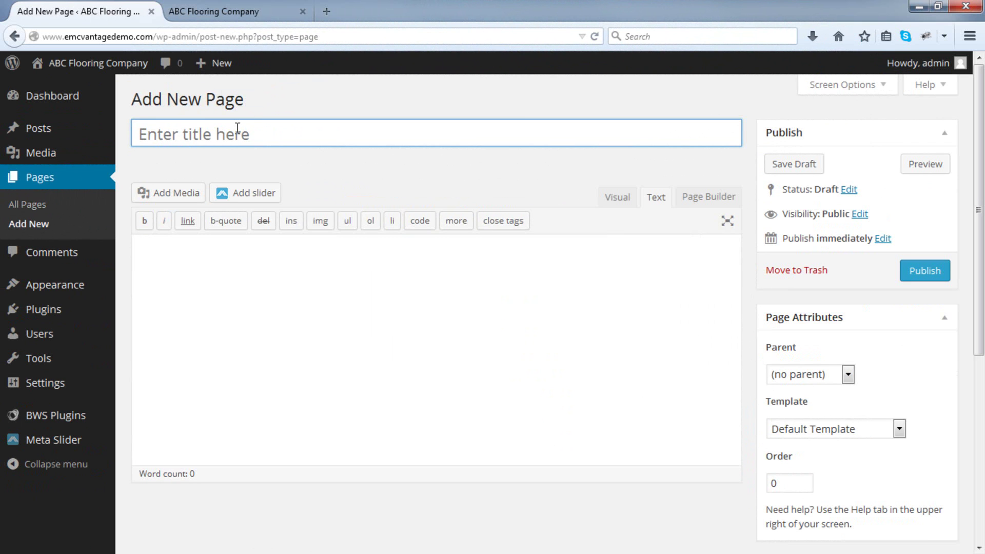
type("Tiles")
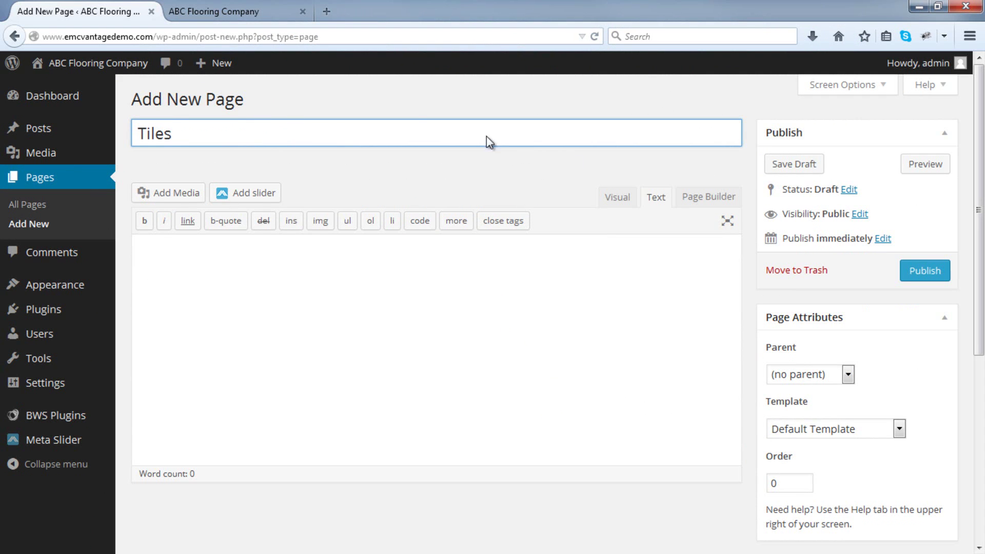
left_click(923, 268)
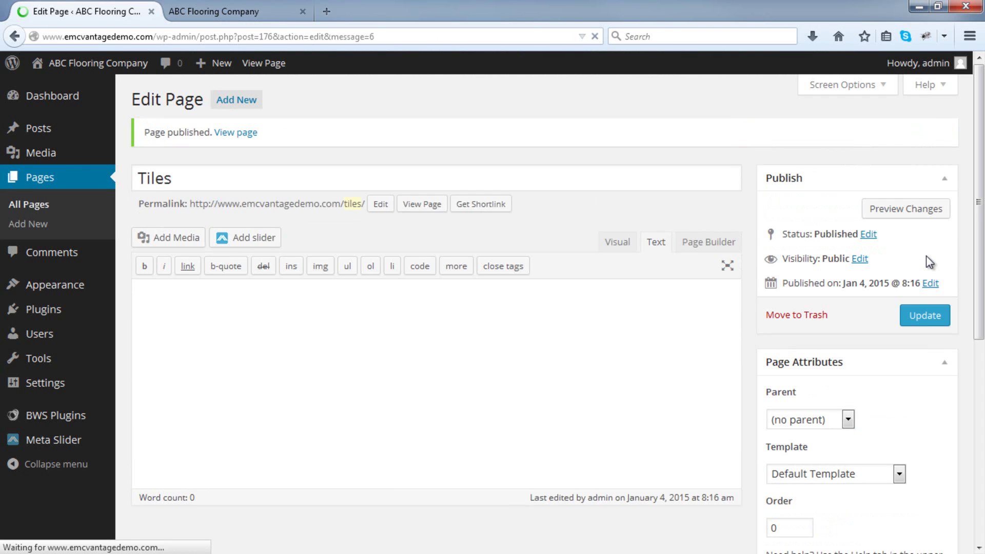
left_click(249, 109)
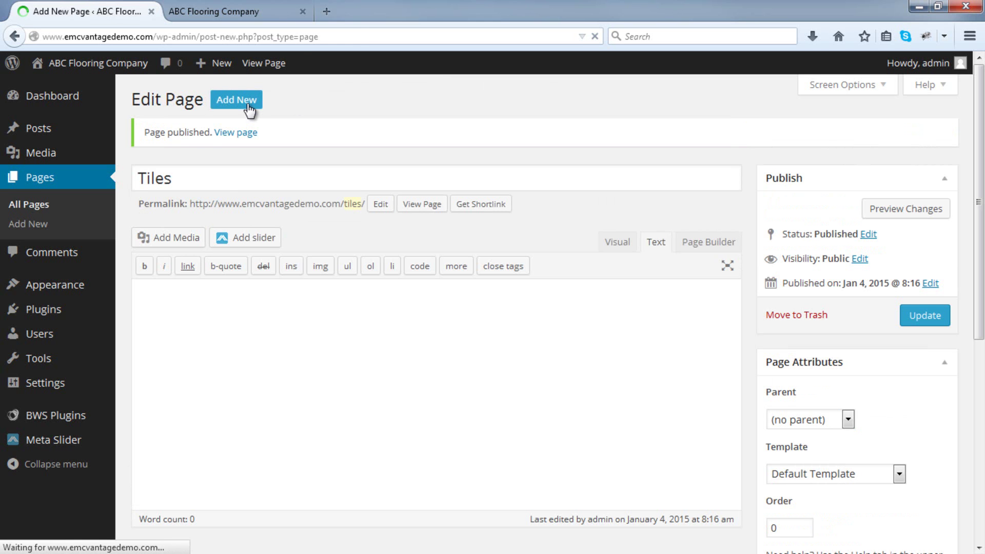
type("Outdoor")
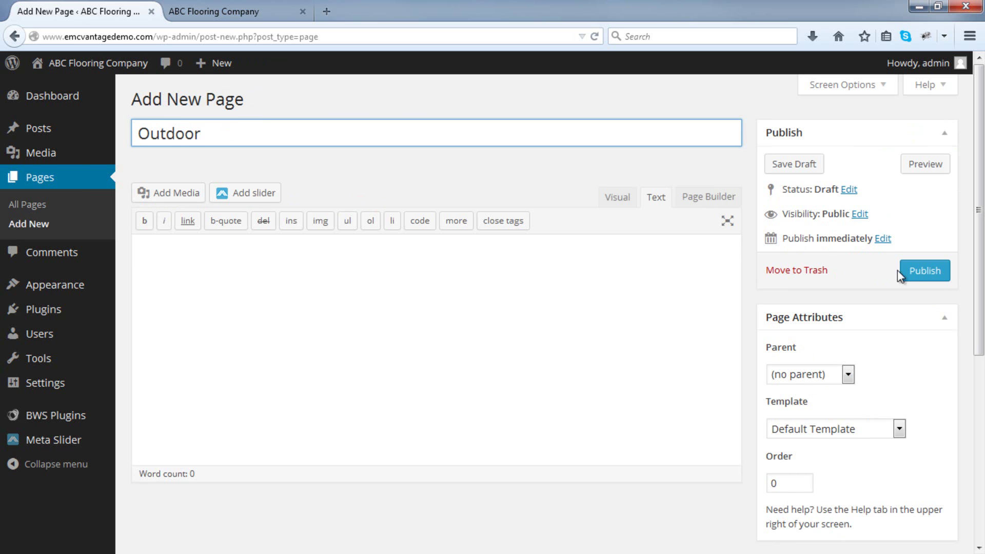
left_click(903, 272)
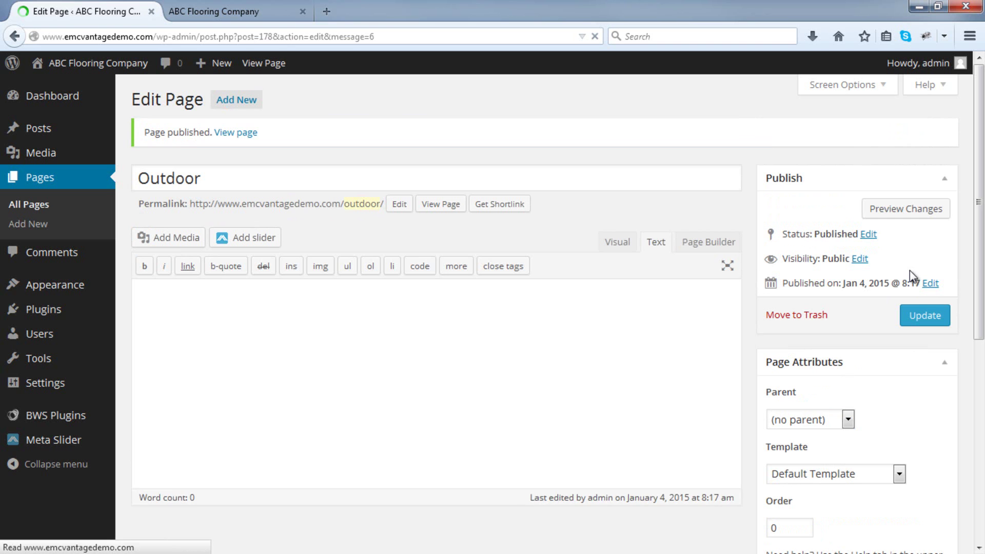
Publish new pages titled Solid Pine Floorboards and Laminate Flooring.
left_click(254, 101)
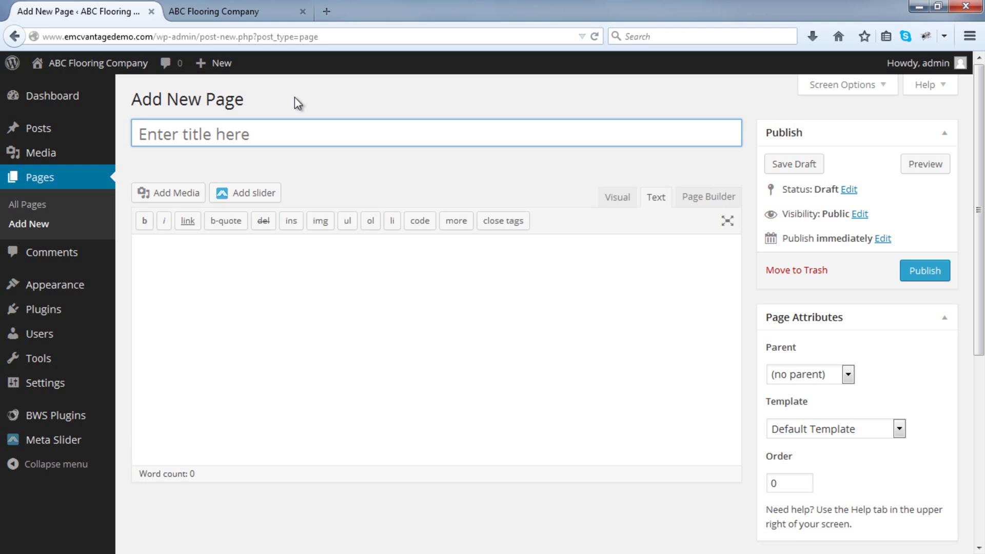
type("Solid Pine")
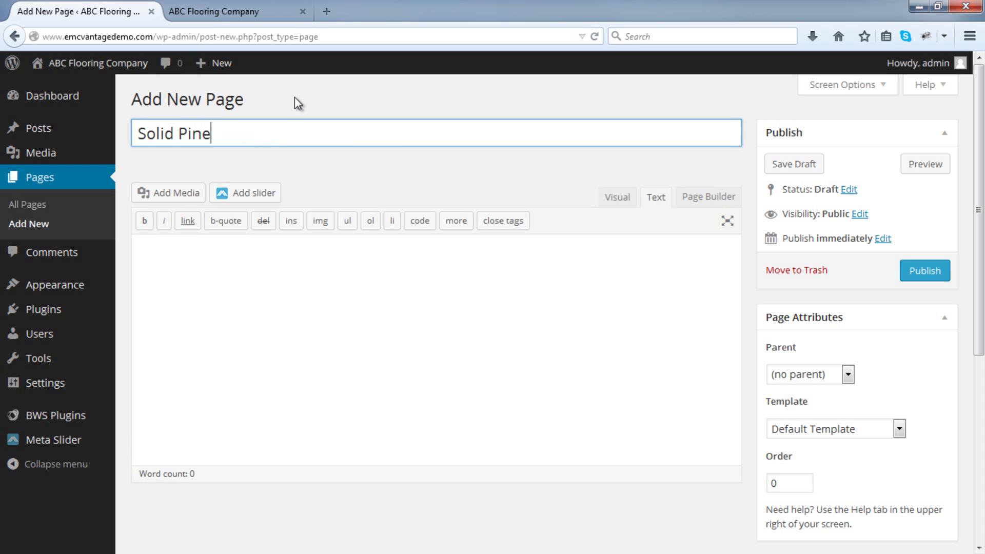
type(" Floorboards")
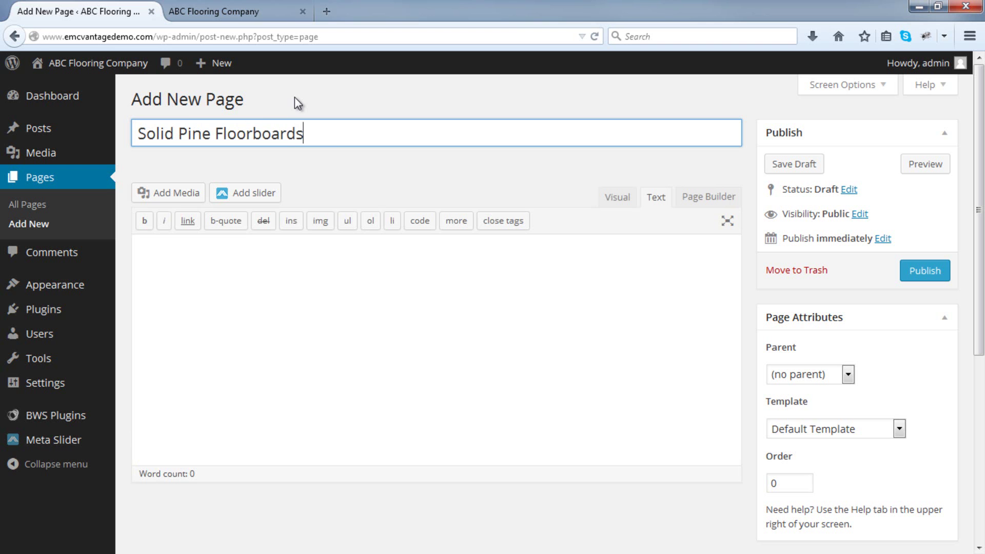
left_click(917, 272)
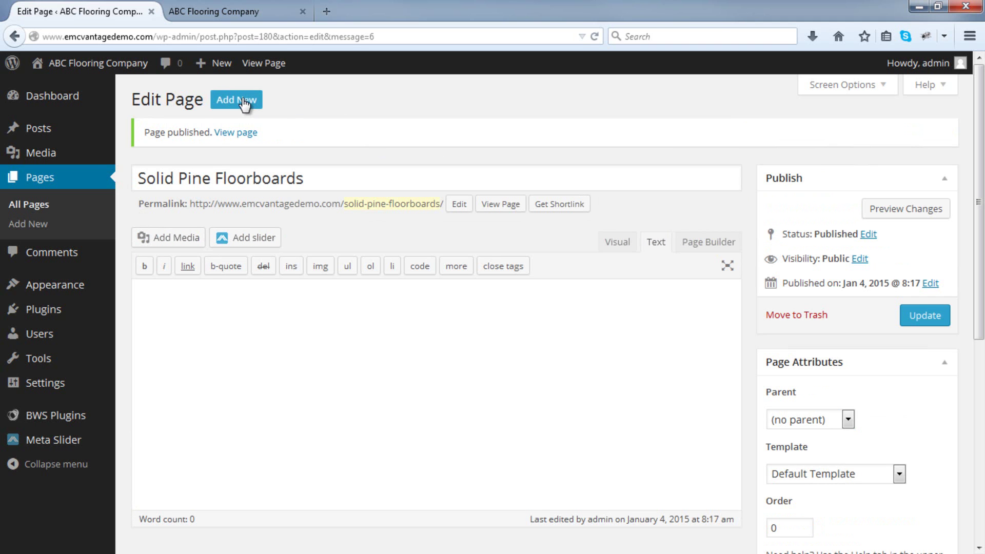
left_click(243, 101)
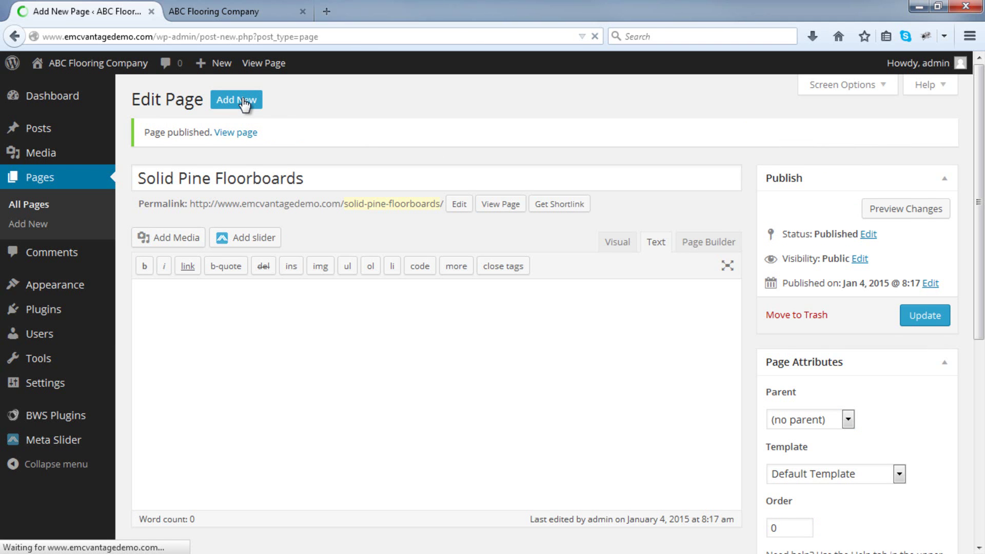
type("L")
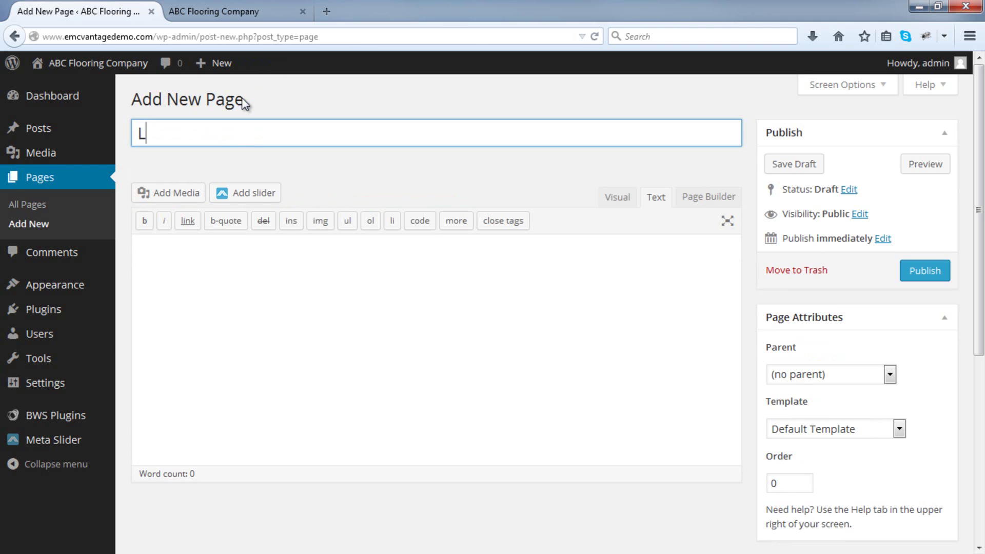
type("aminate Flooring")
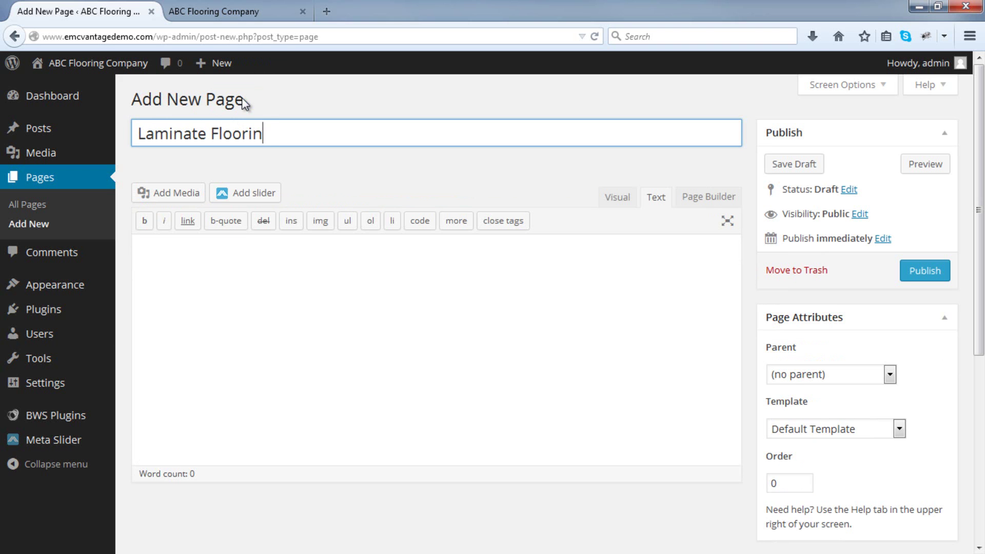
left_click(903, 274)
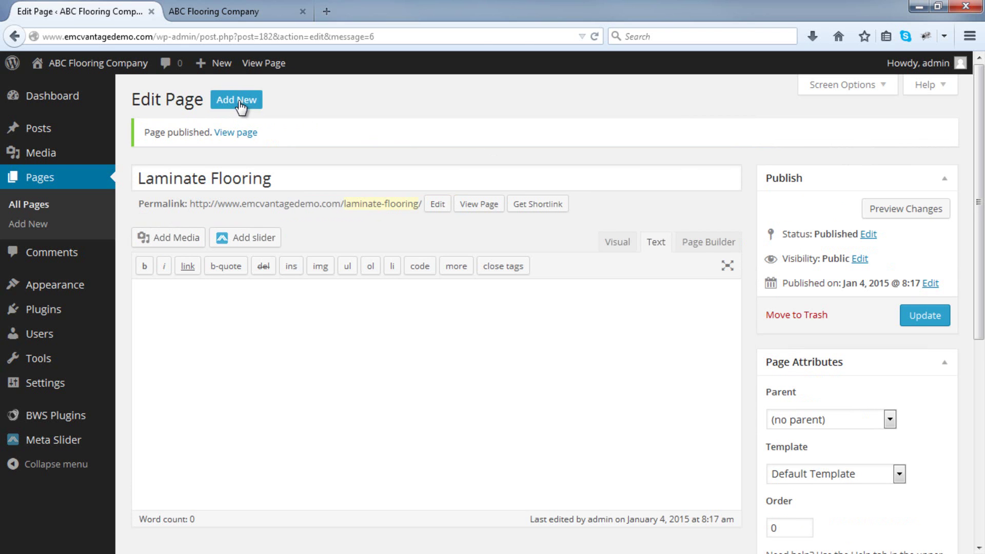
Publish new pages titled Plush Pile and Polyester.
left_click(239, 100)
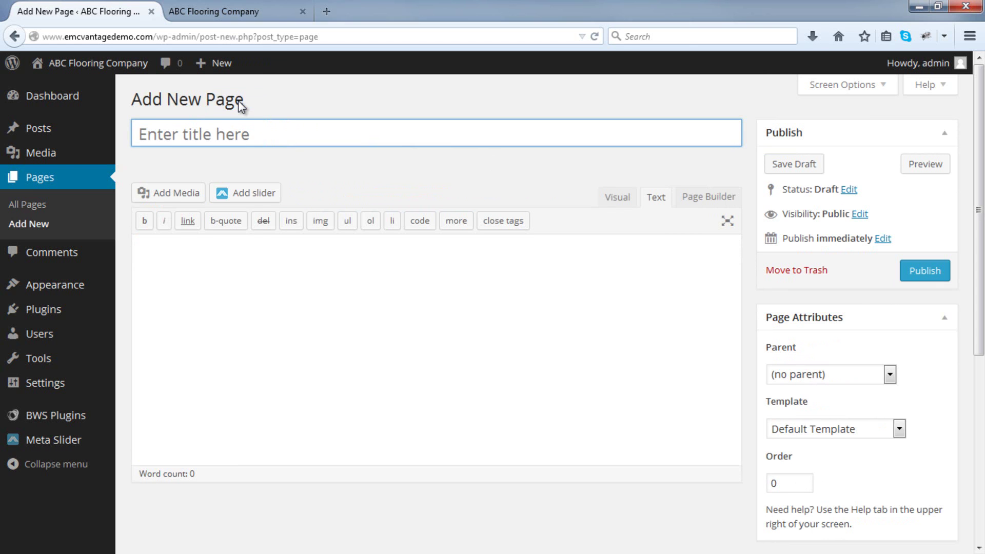
type("Plush Pile")
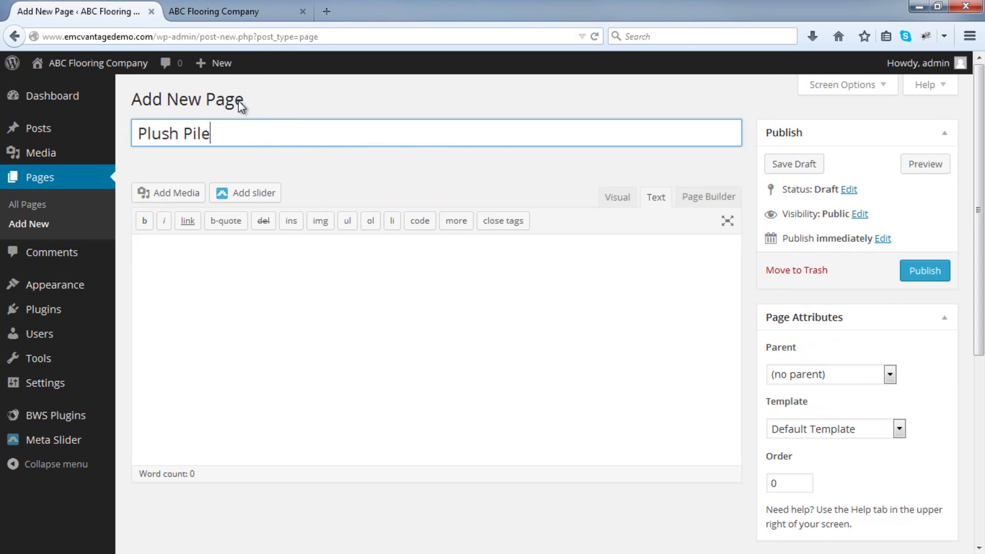
left_click(918, 280)
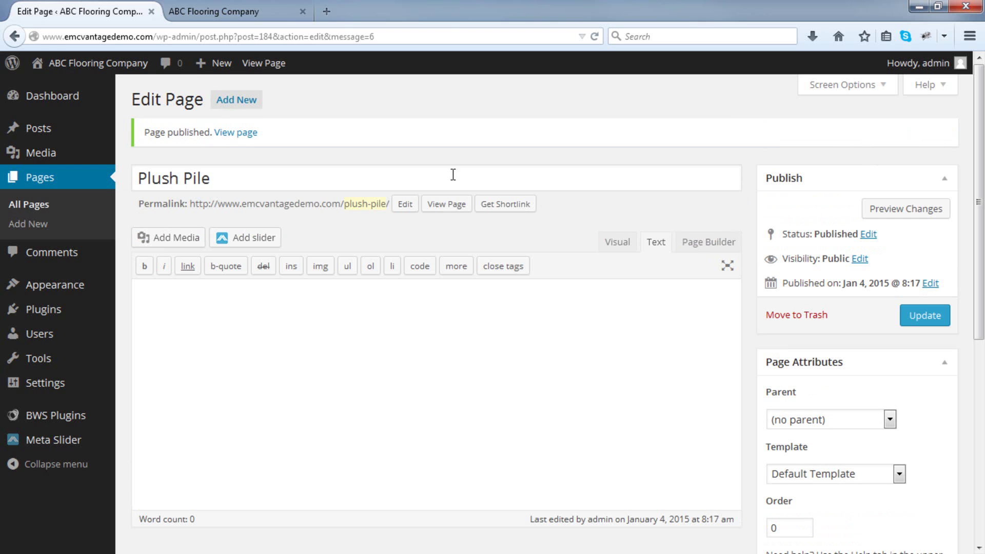
left_click(252, 103)
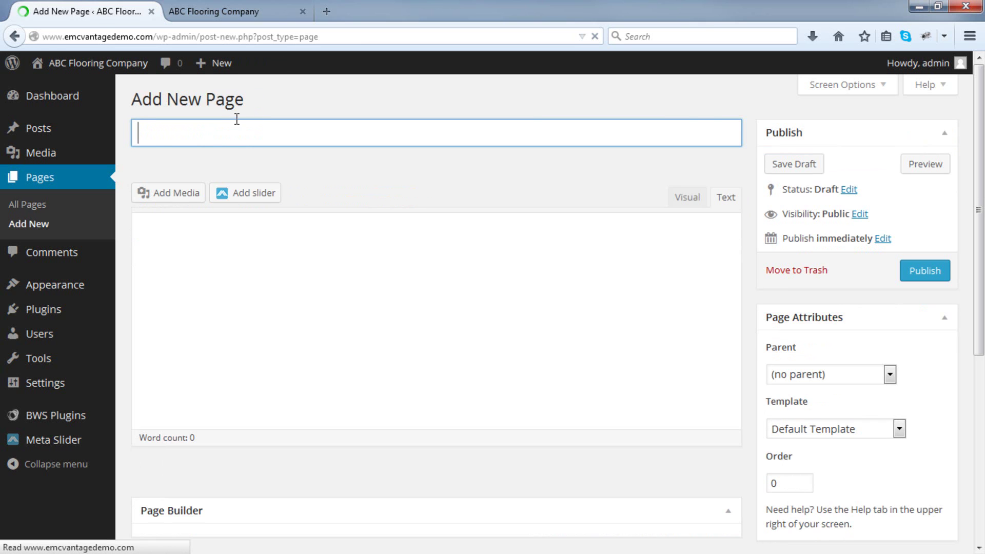
type("Polyester")
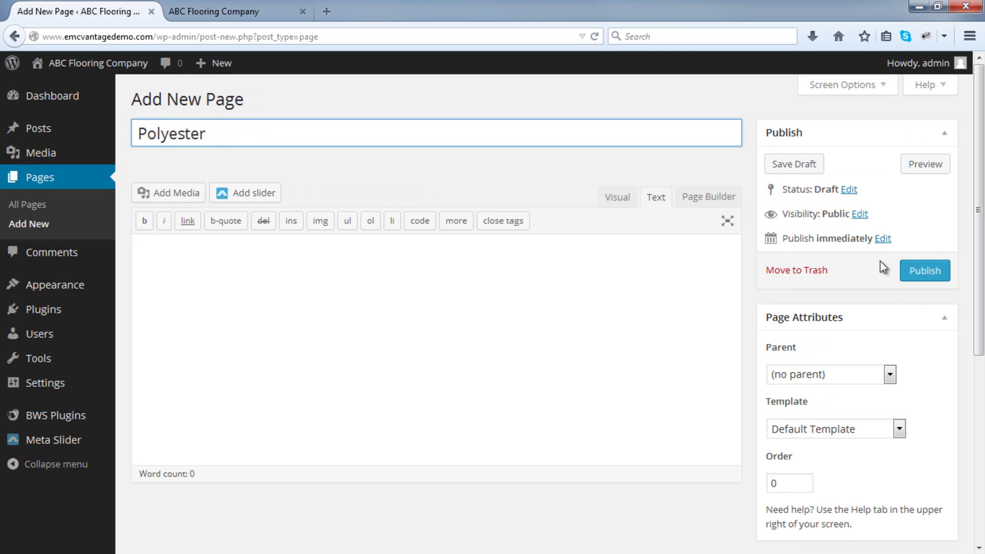
left_click(911, 270)
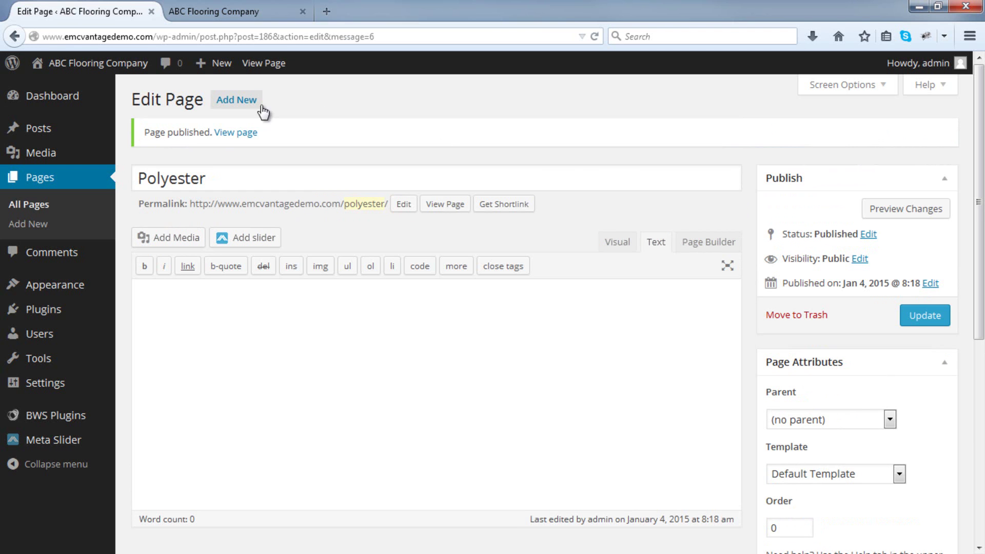
Publish new pages titled Wool Blend, Twist Pile and Cut Pile.
left_click(237, 101)
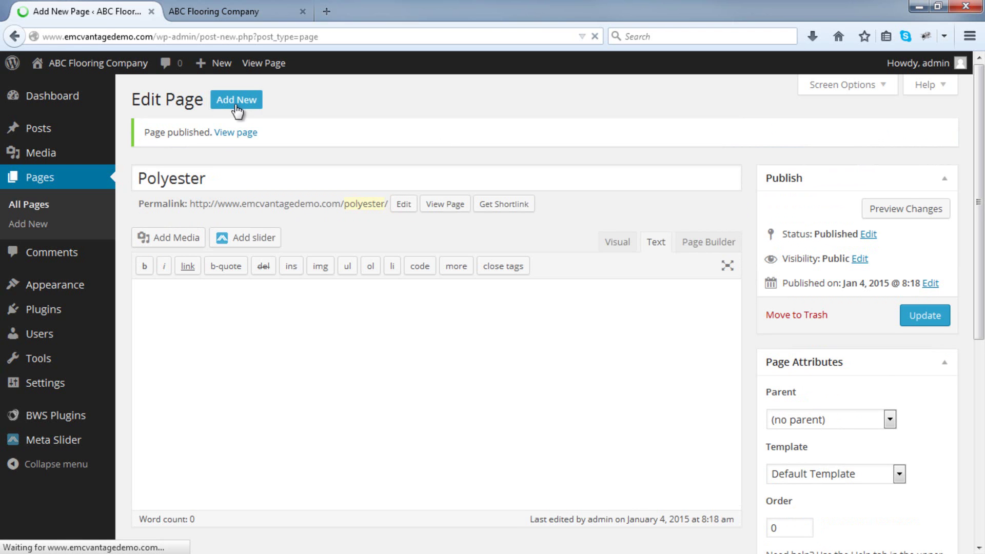
type("W")
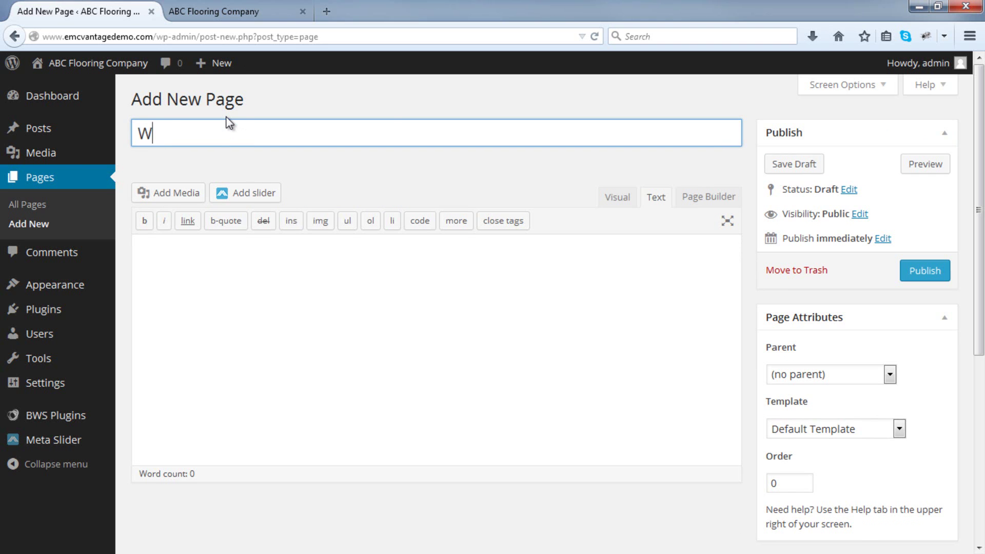
type("ool Blend")
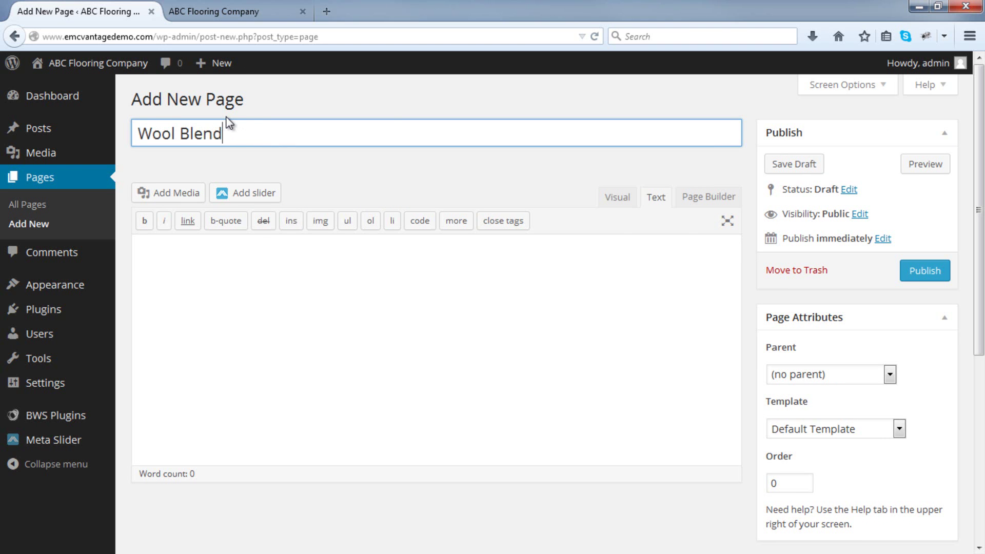
left_click(912, 285)
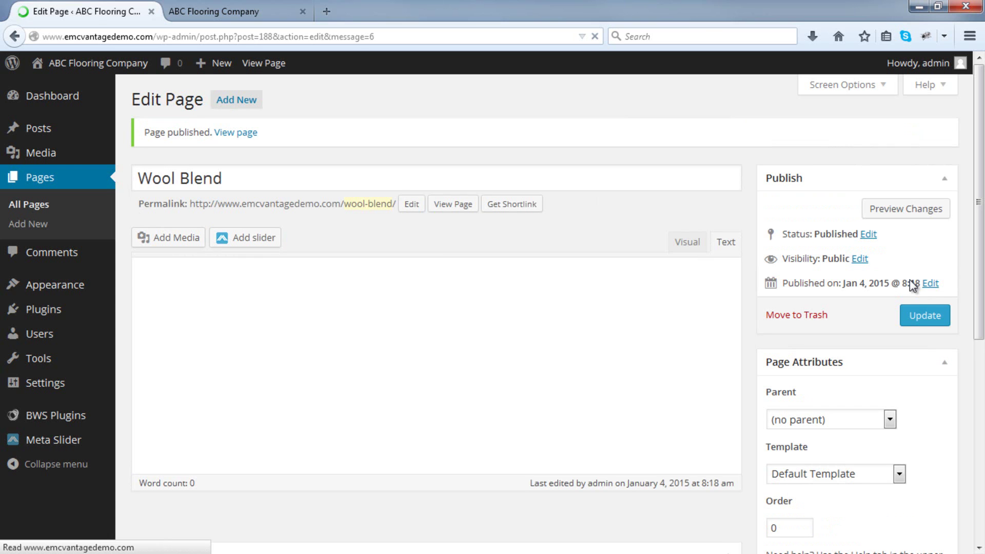
left_click(249, 103)
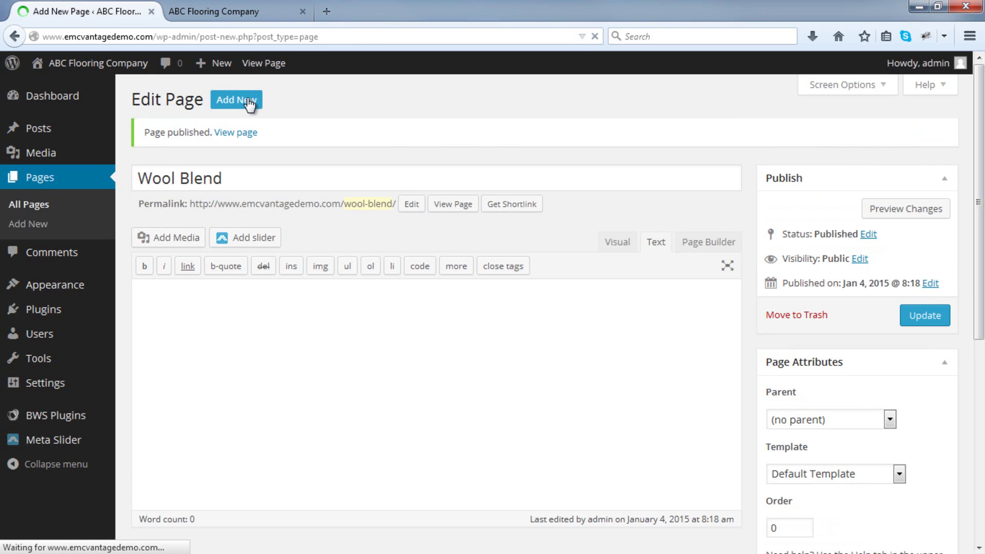
type("Twist Pile")
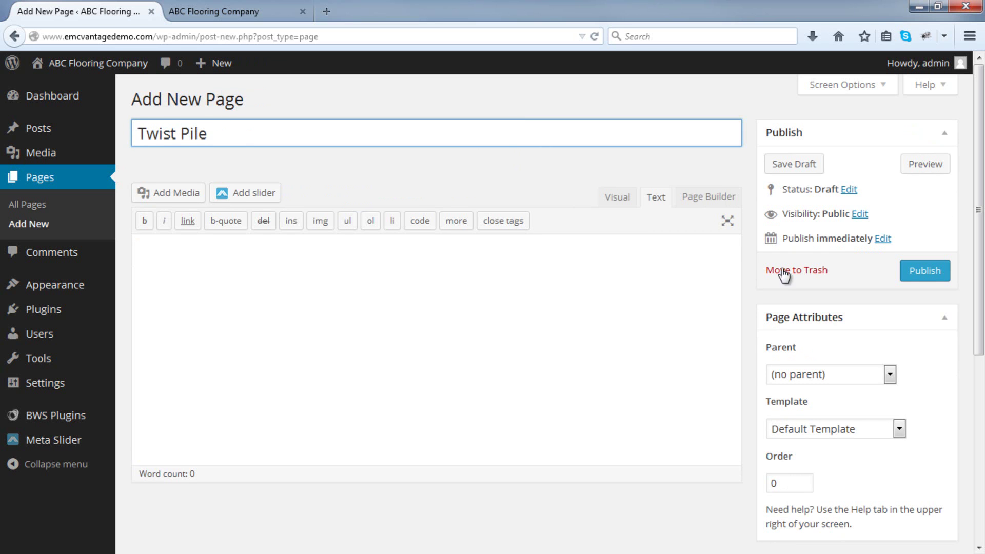
left_click(920, 279)
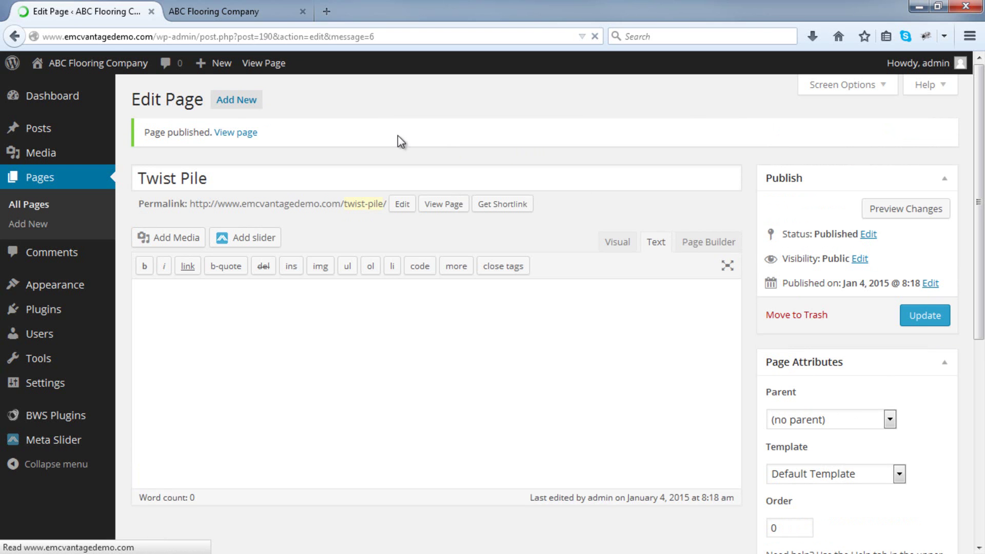
left_click(253, 102)
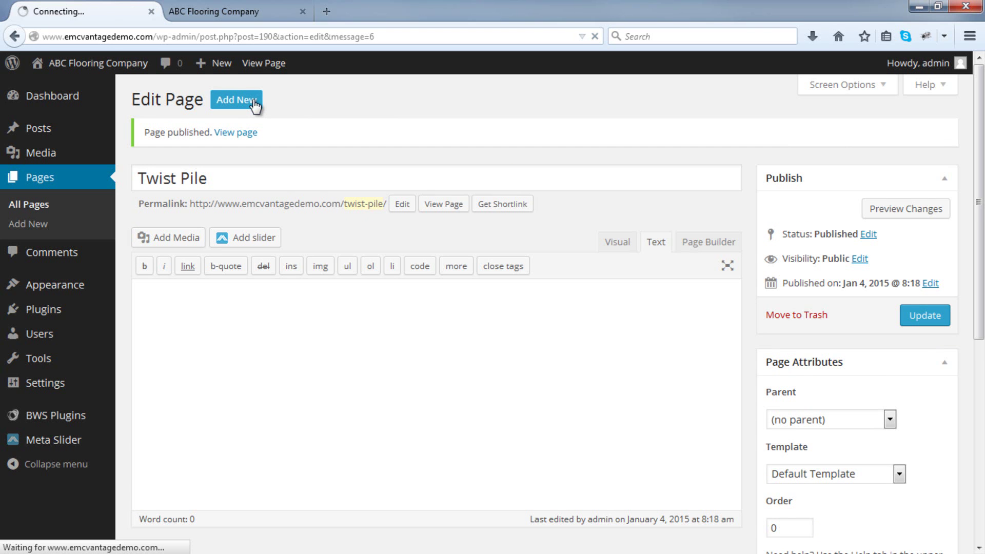
type("Cut Pile")
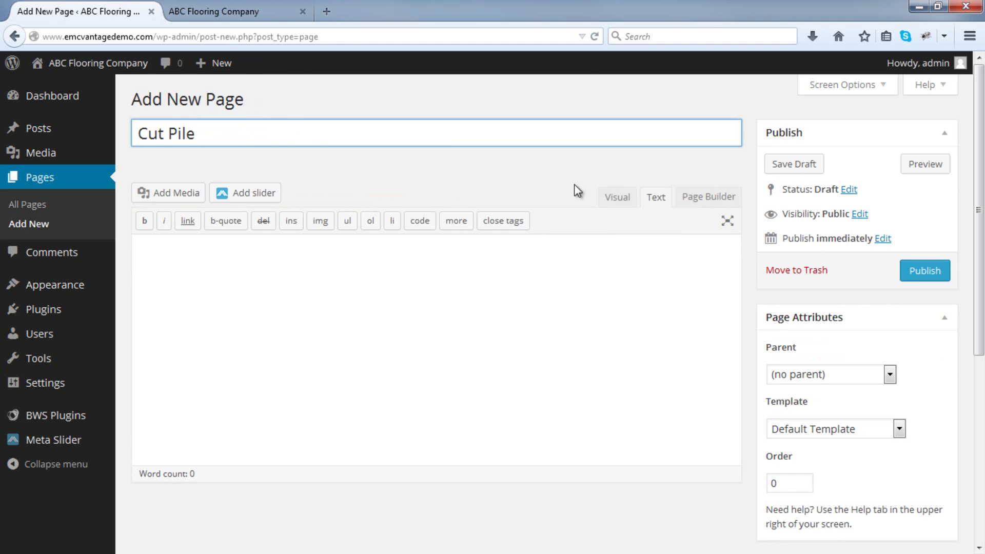
left_click(908, 272)
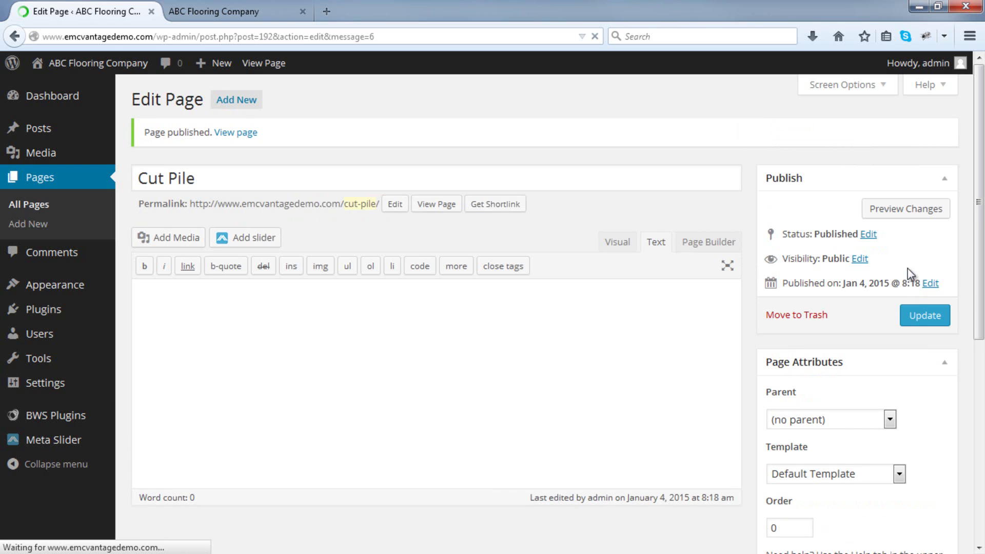
Publish new pages titled Textured Pile, Bathroom Tiles and Kitchen Tiles.
left_click(238, 103)
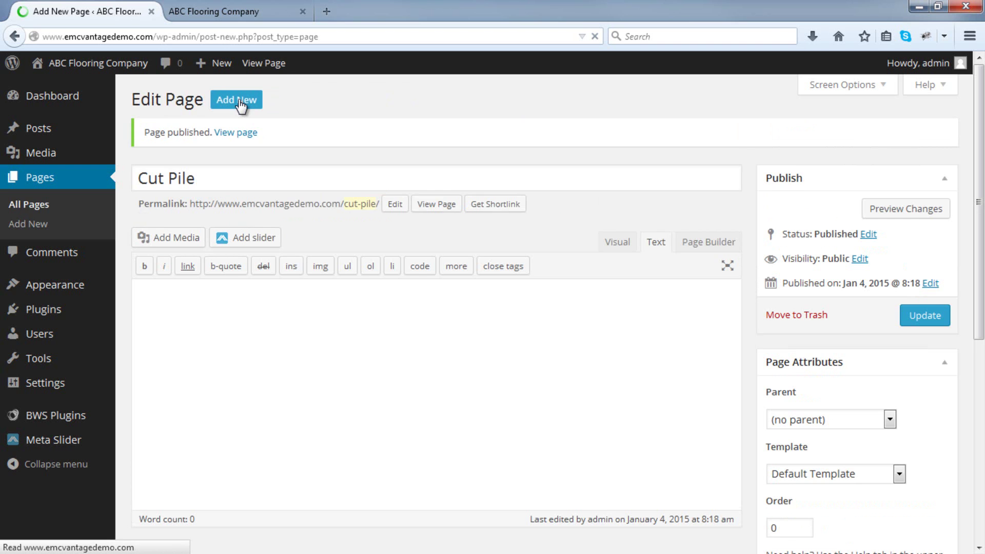
type("Tex")
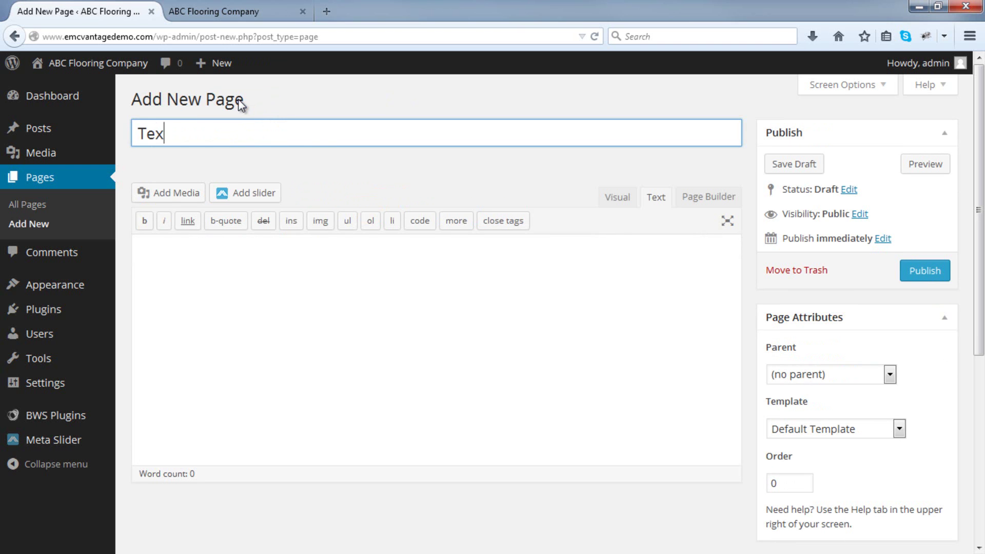
type("tured Pile")
left_click(918, 272)
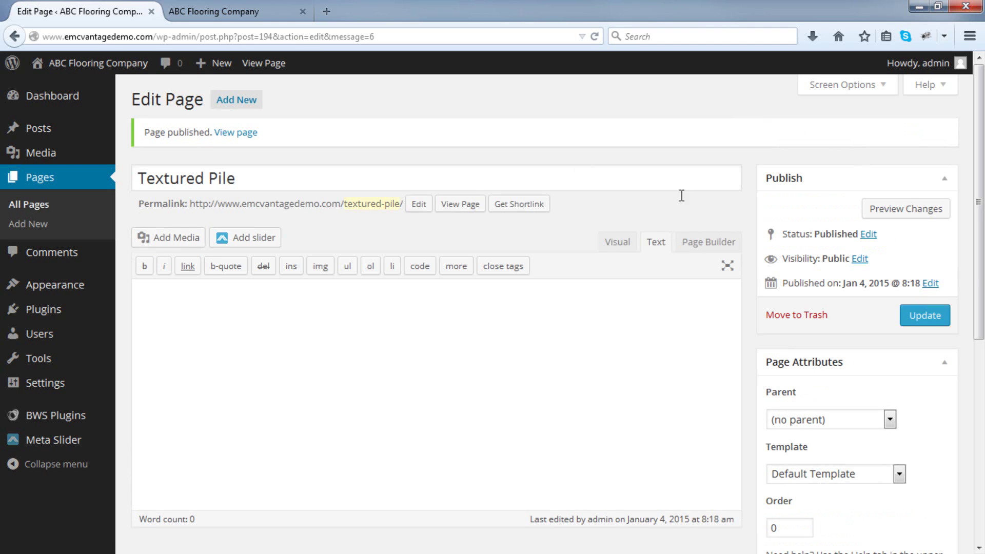
left_click(260, 101)
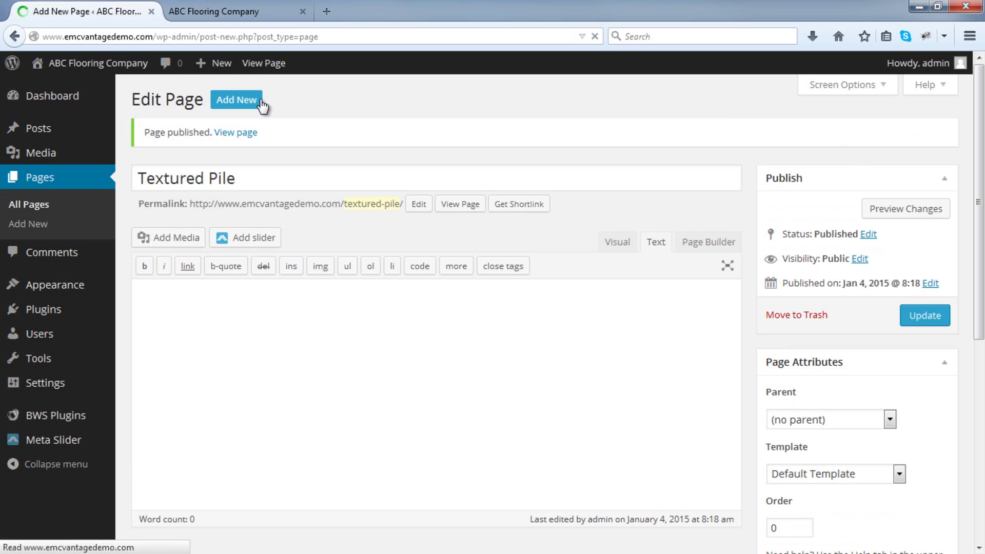
type("Bathroom")
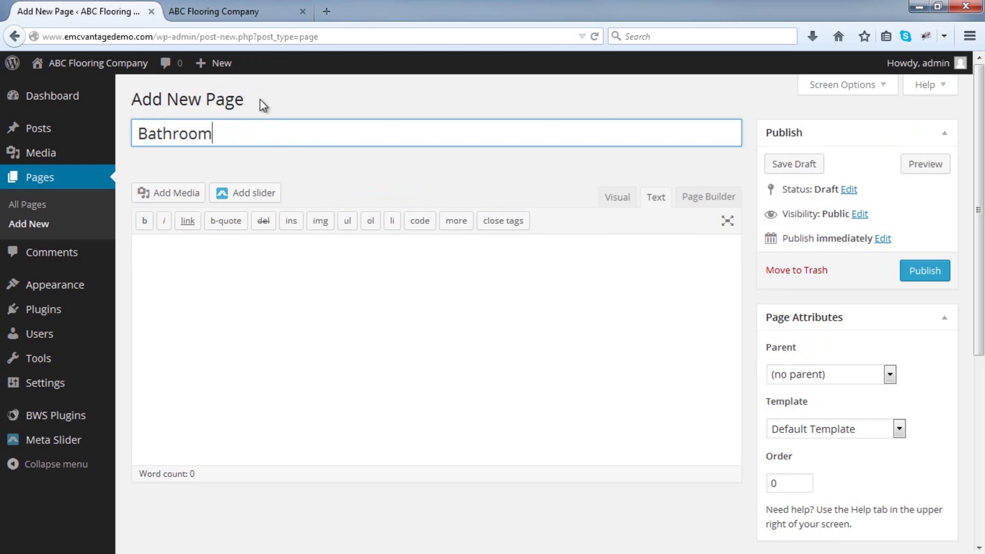
type(" Tiles")
left_click(930, 270)
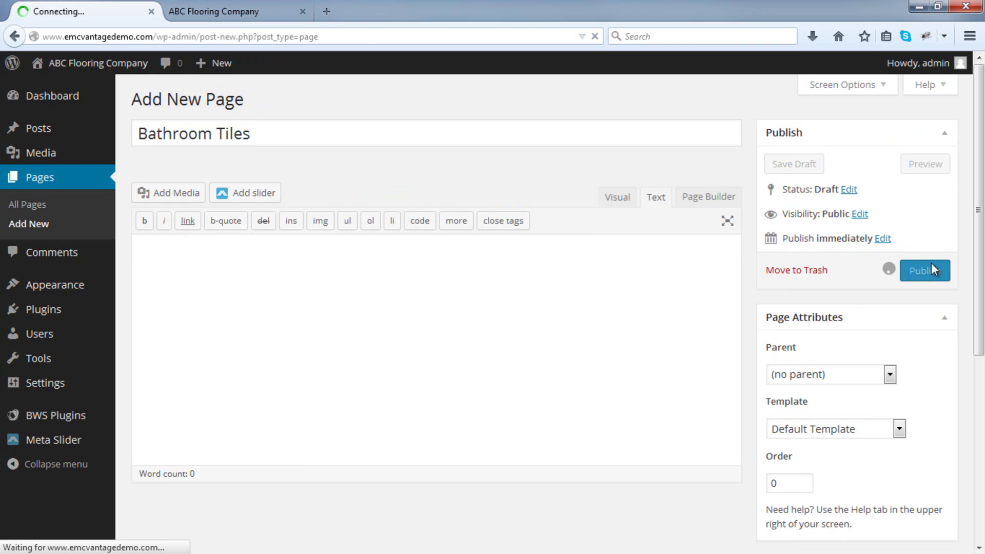
left_click(242, 102)
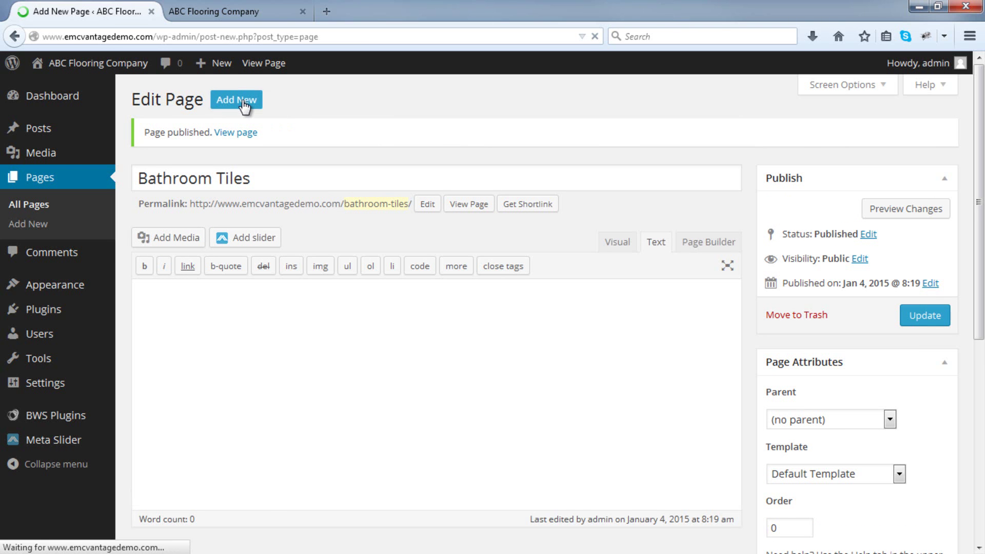
type("Kitchen Tiles")
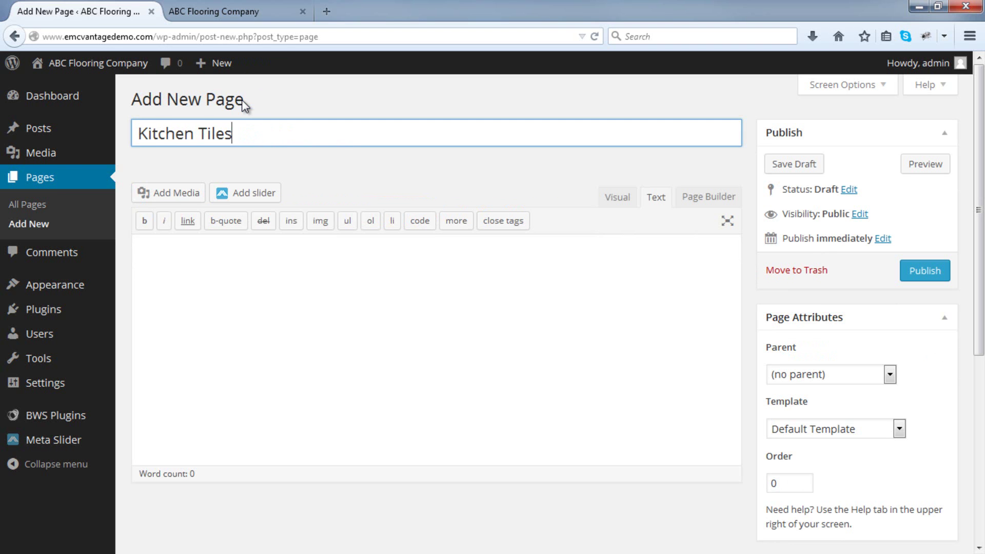
left_click(918, 271)
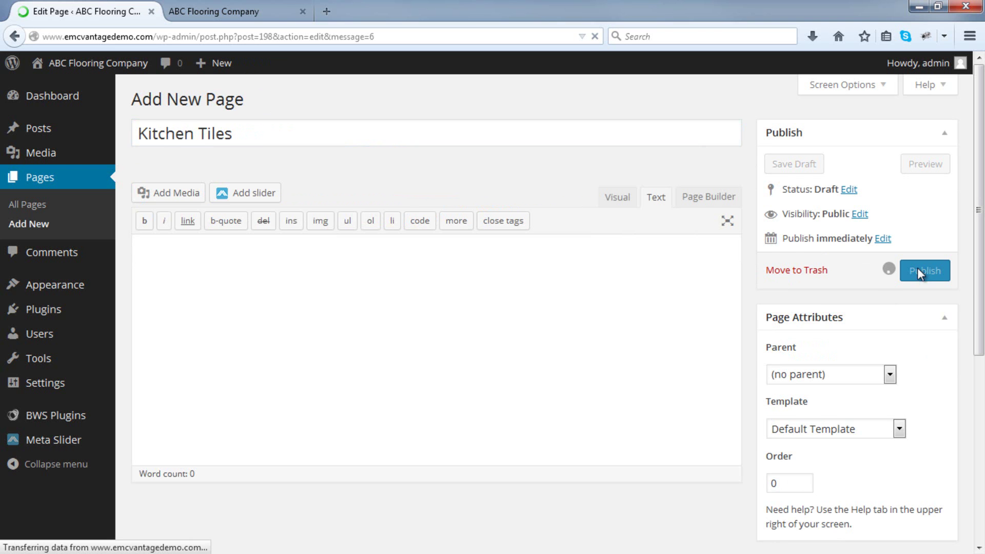
Show All Pages and scroll through the 17 published pages.
left_click(68, 204)
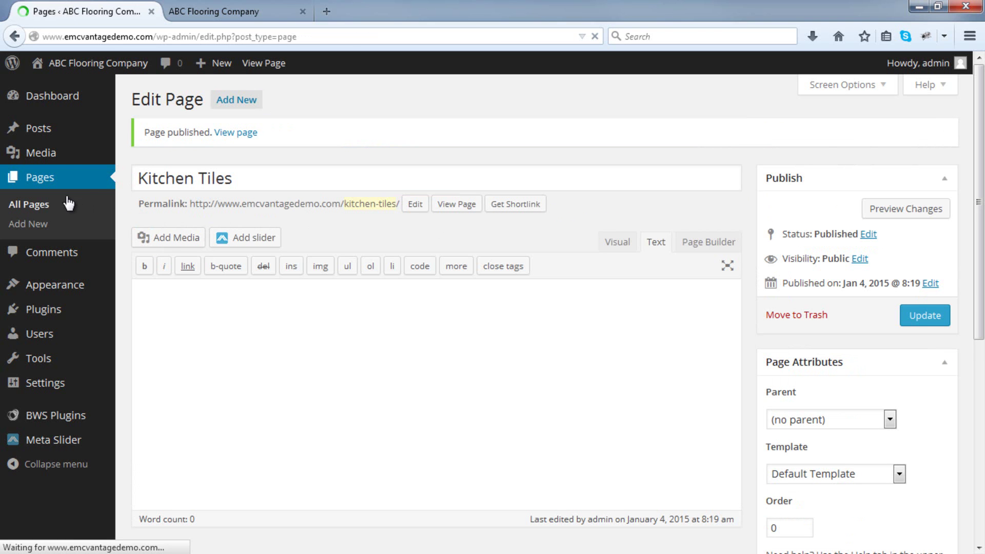
scroll(206, 215, "down", 6)
scroll(257, 272, "down", 1)
scroll(222, 334, "up", 7)
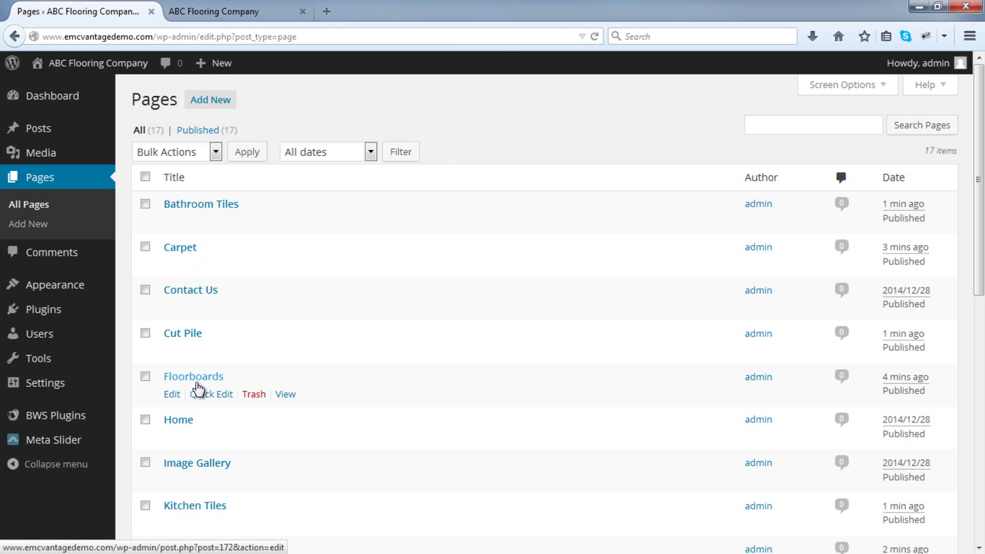
scroll(194, 386, "down", 6)
scroll(123, 286, "down", 2)
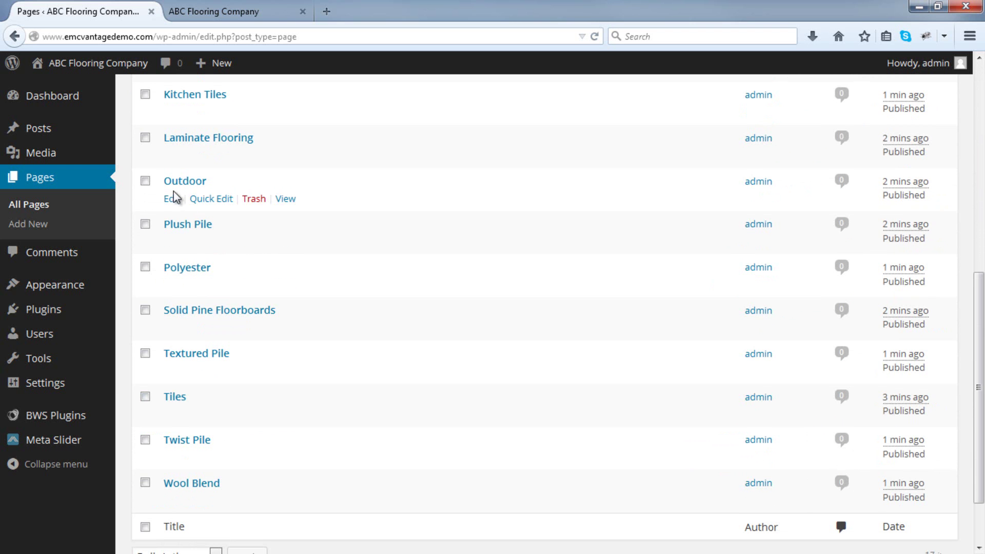
scroll(124, 215, "up", 4)
scroll(124, 219, "up", 1)
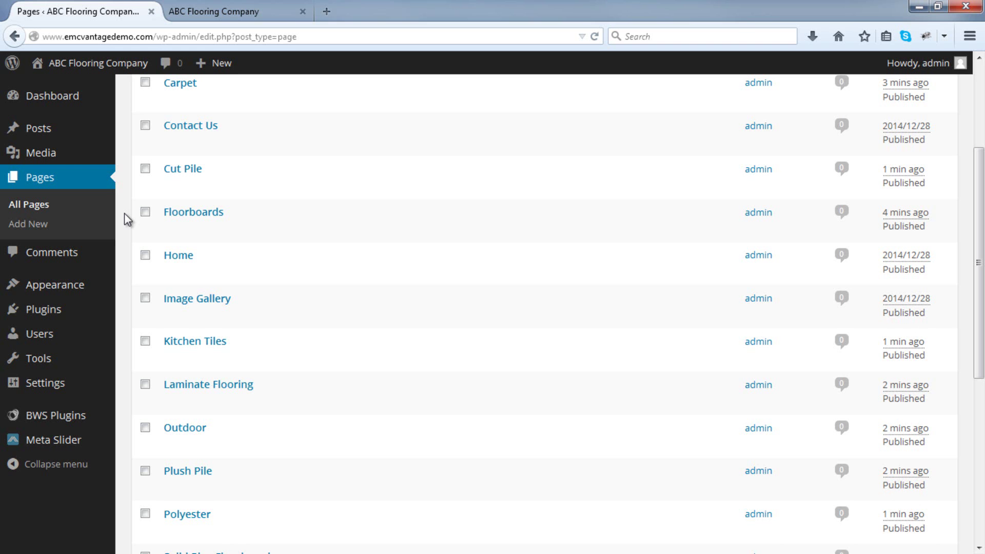
scroll(125, 213, "up", 3)
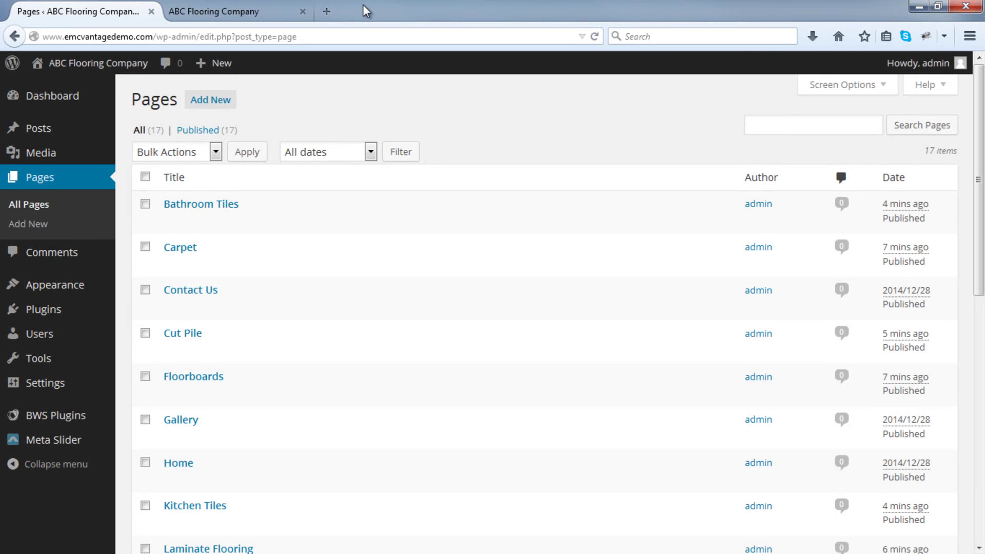
left_click(251, 15)
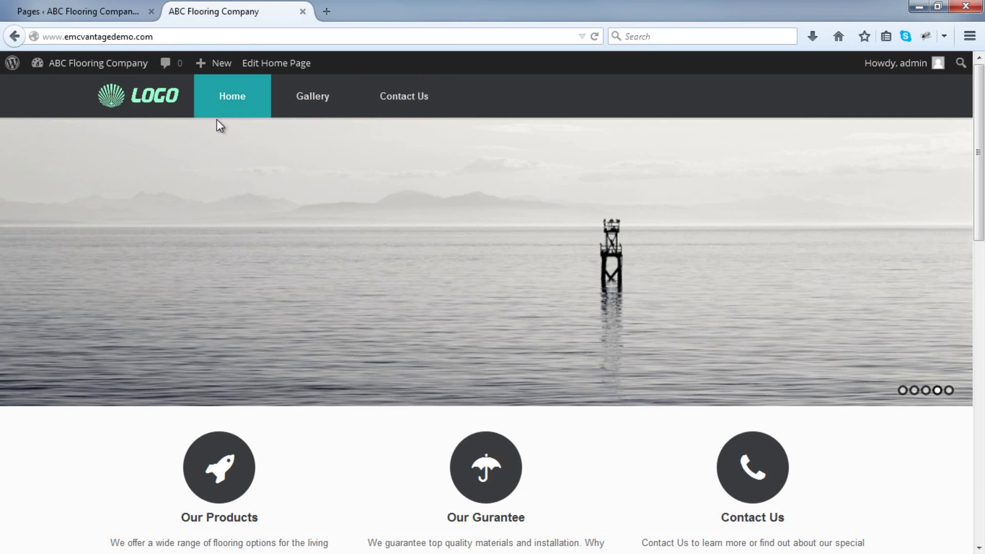
mouse_move(416, 146)
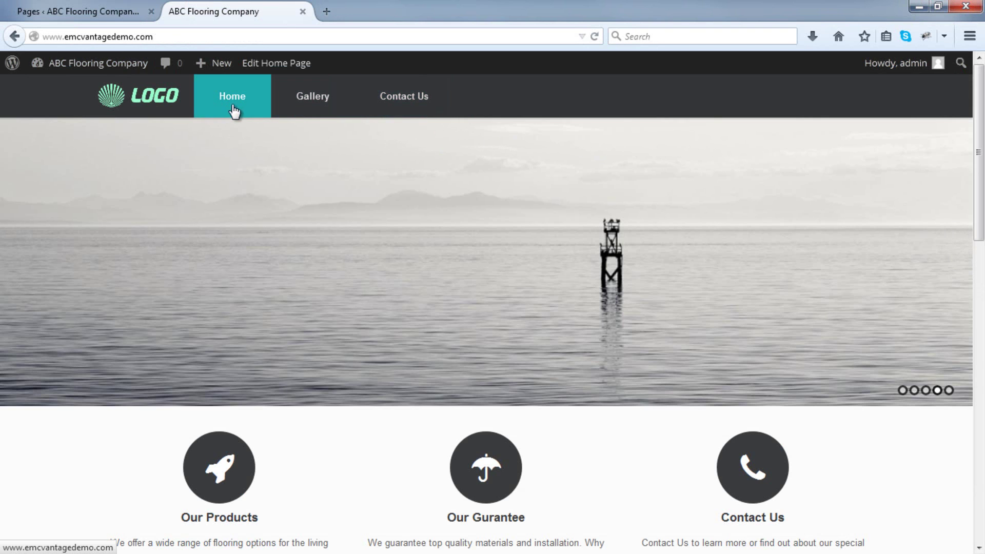
mouse_move(253, 192)
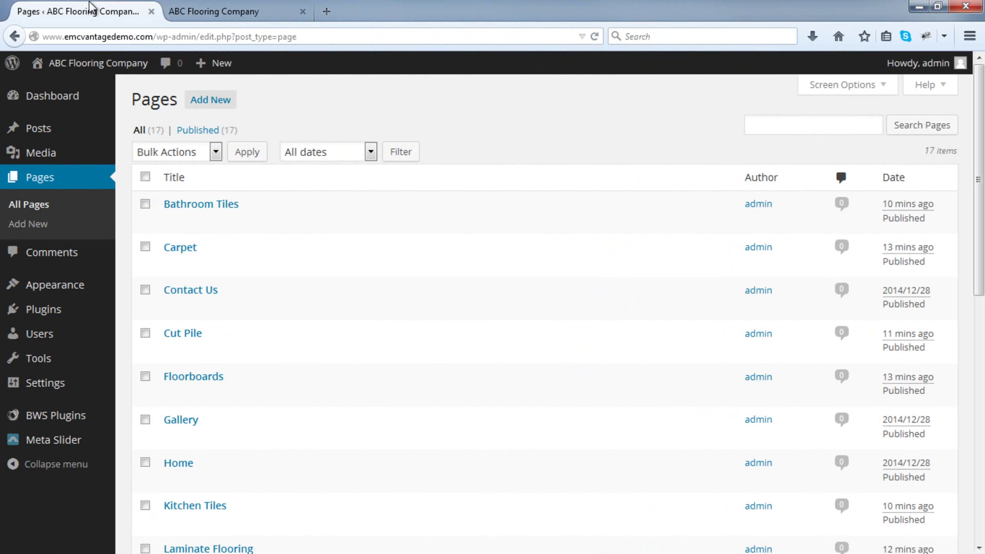
Go to Appearance > Menus to edit the Main Menu.
mouse_move(88, 284)
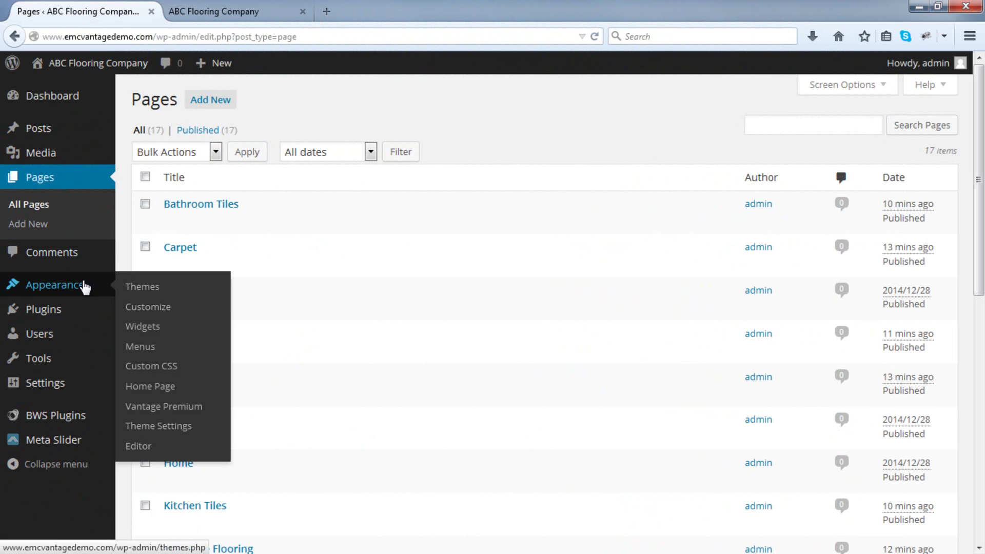
left_click(166, 353)
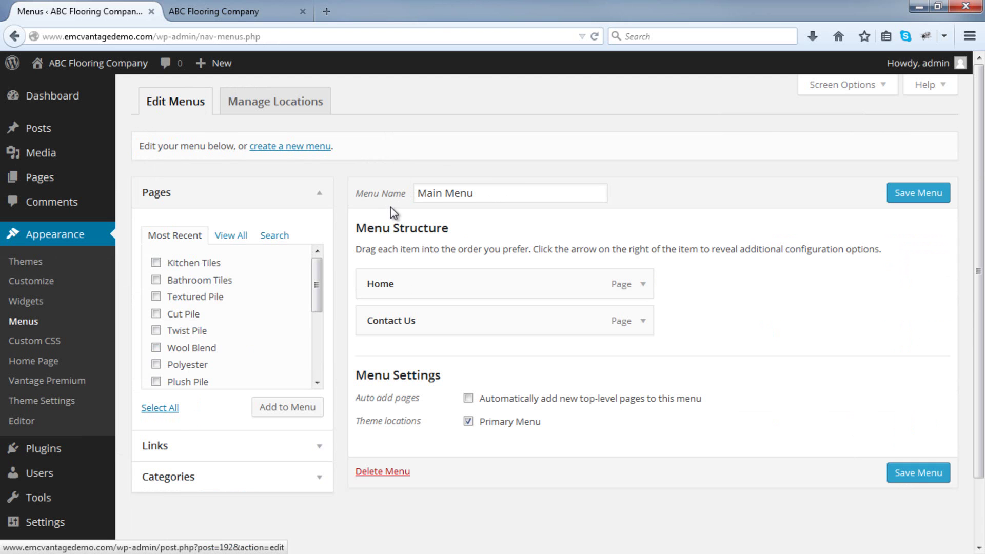
Tick Kitchen Tiles, Bathroom Tiles, Textured Pile, Cut Pile, Twist Pile, Wool Blend, Polyester and Plush Pile.
left_click(156, 263)
left_click(156, 279)
left_click(156, 297)
left_click(156, 314)
left_click(156, 331)
left_click(156, 348)
left_click(156, 364)
left_click(156, 381)
scroll(177, 334, "down", 1)
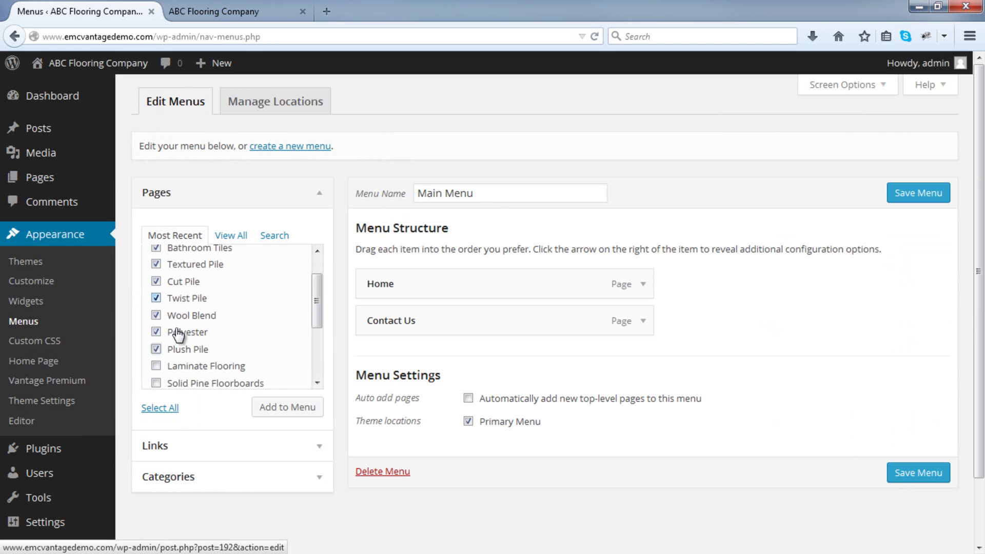
scroll(177, 334, "down", 3)
Tick Laminate Flooring, Outdoor, Tiles, Carpet, Floorboards and Gallery, and add all selected pages to Main Menu.
left_click(156, 281)
left_click(156, 315)
left_click(156, 332)
left_click(156, 349)
left_click(156, 366)
left_click(155, 383)
scroll(176, 343, "down", 1)
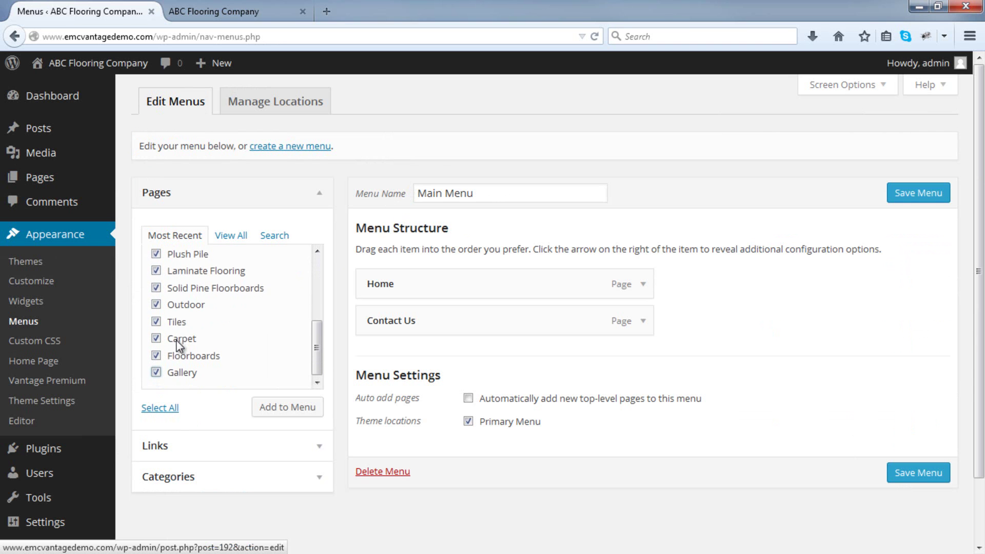
left_click(297, 410)
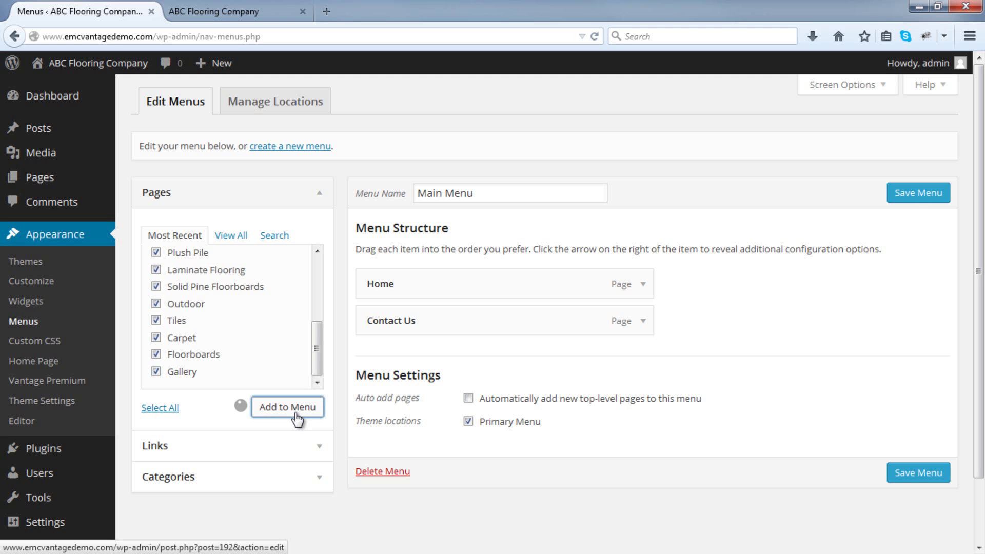
Save Main Menu and switch to the live ABC Flooring site.
scroll(374, 352, "down", 10)
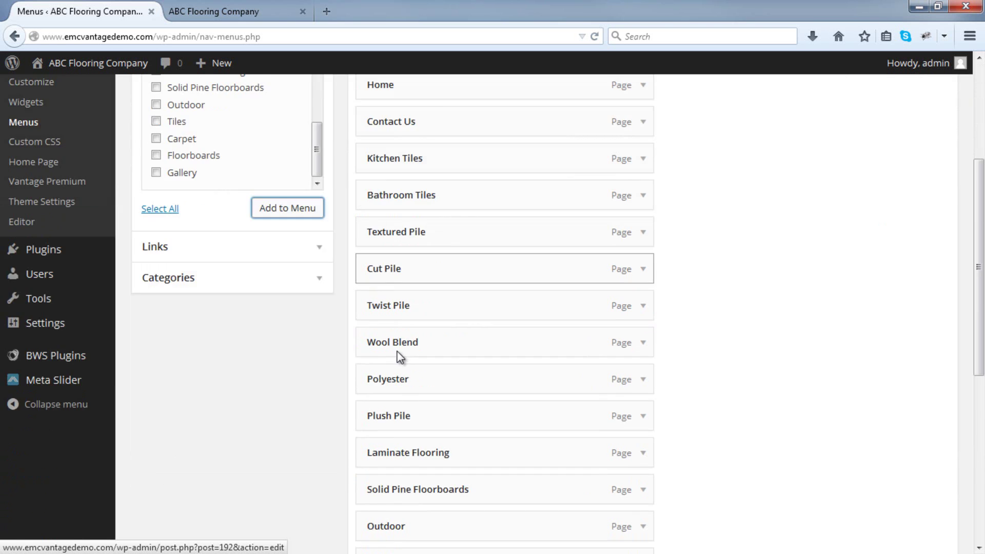
scroll(741, 247, "up", 10)
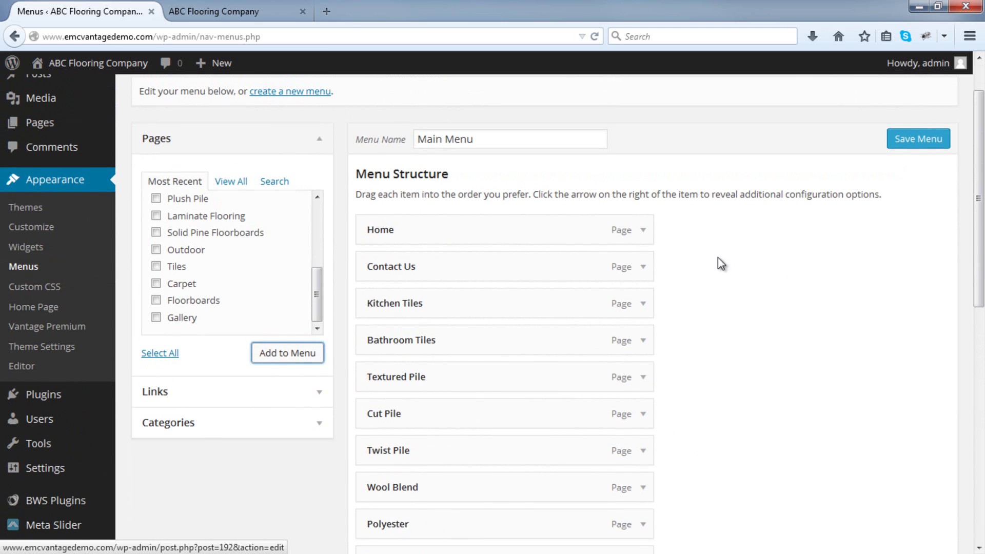
left_click(926, 145)
left_click(928, 151)
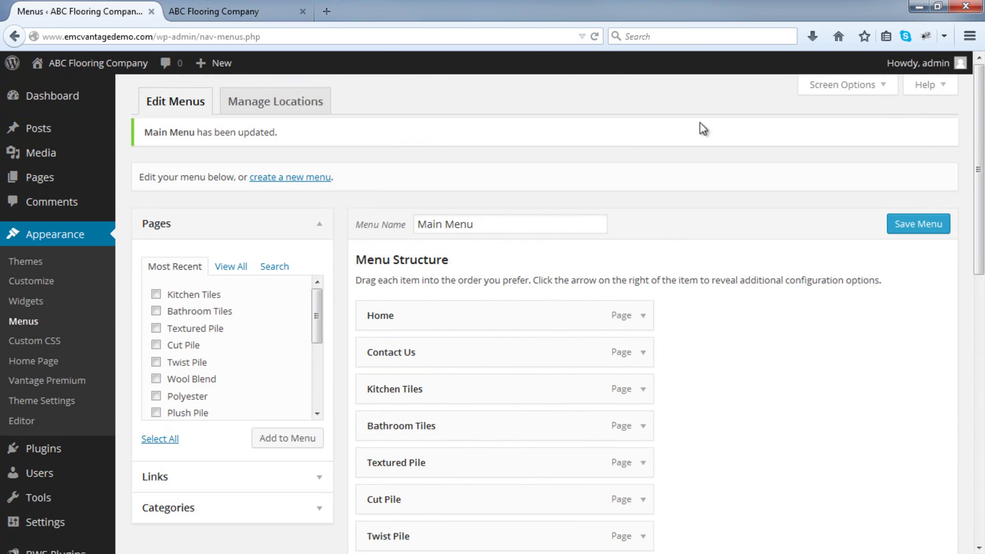
left_click(269, 11)
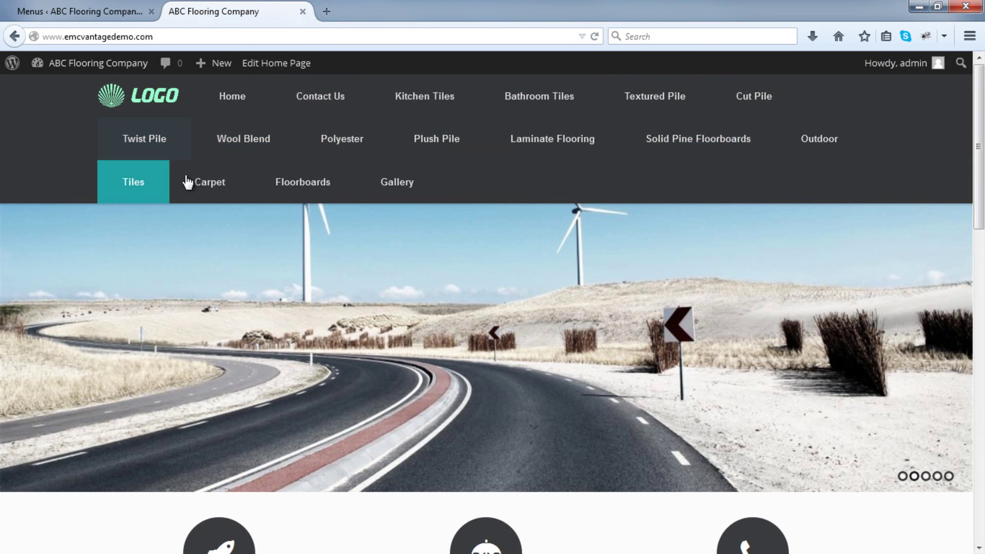
Return to the Menus admin tab and scroll down to Menu Structure.
left_click(105, 14)
scroll(504, 203, "down", 3)
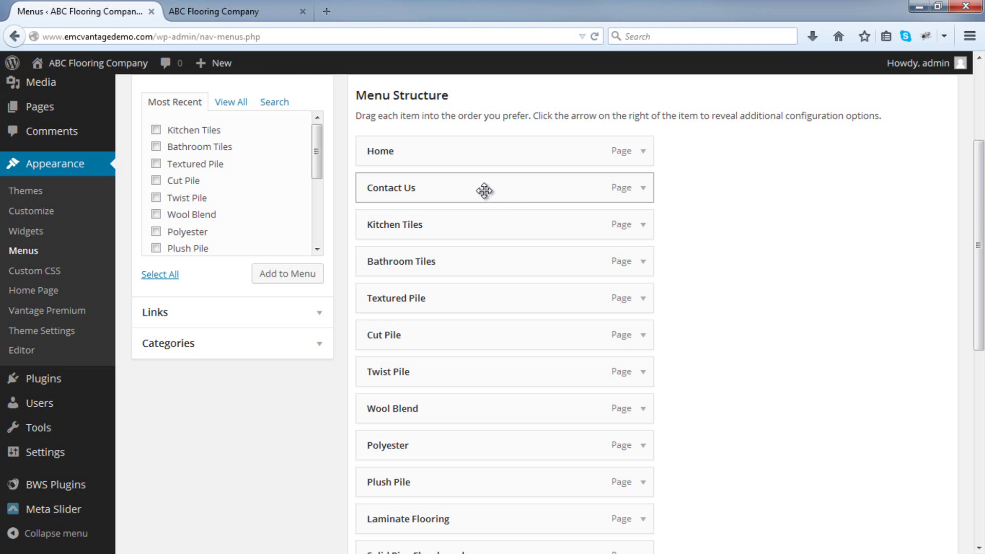
Move Contact Us down below Polyester in the Menu Structure.
left_click_drag(480, 191, 490, 442)
scroll(493, 422, "down", 2)
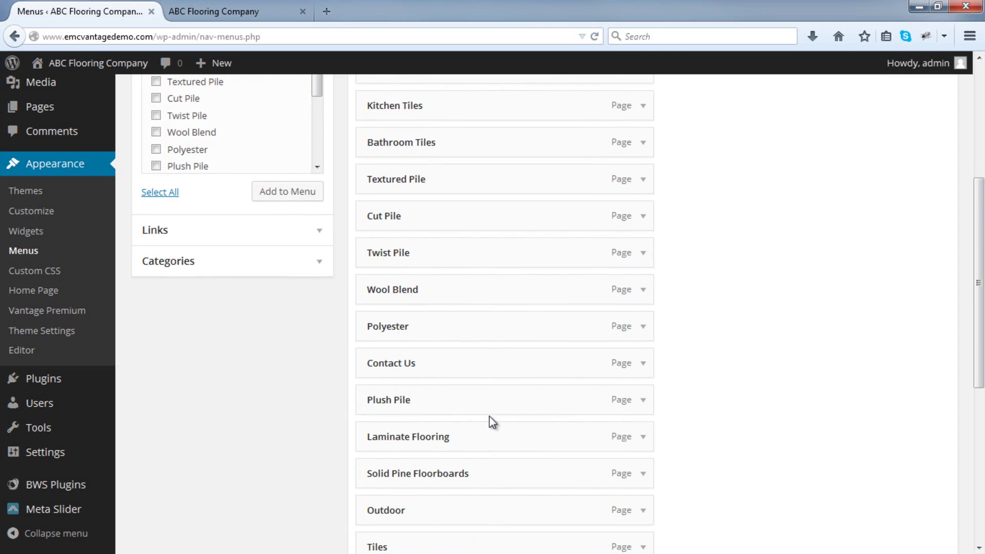
scroll(491, 418, "up", 3)
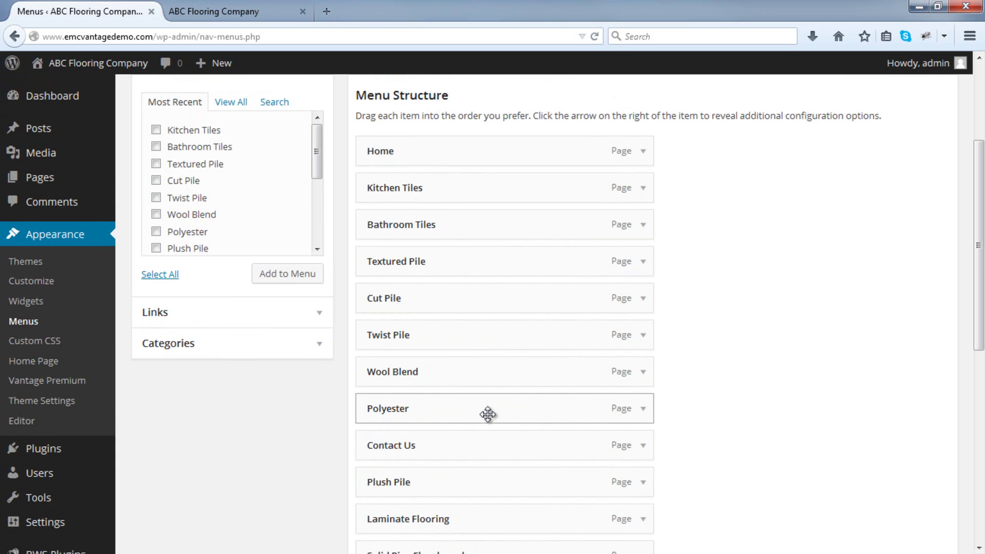
scroll(488, 414, "down", 6)
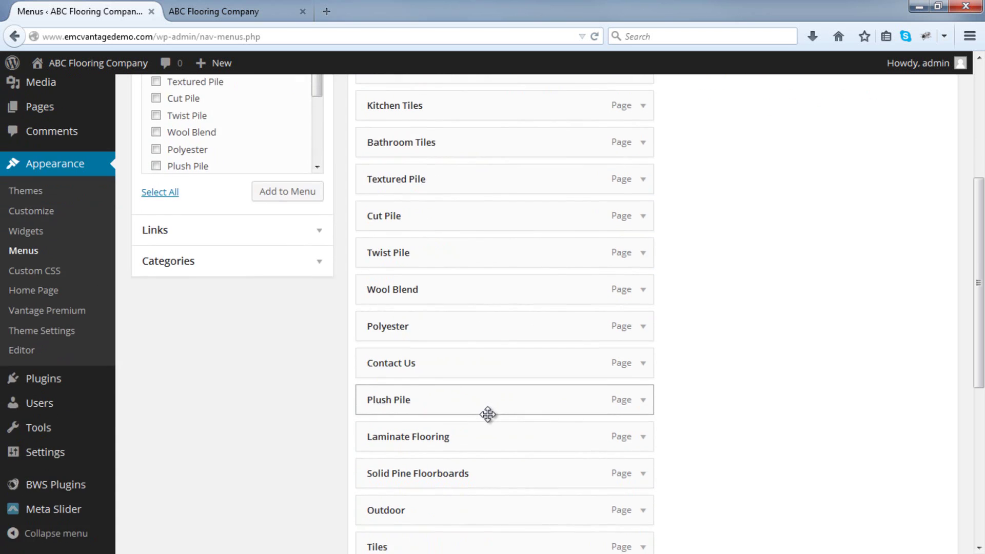
scroll(488, 414, "down", 5)
Drag Floorboards, Carpet, Tiles and Outdoor up so they follow Home.
left_click_drag(455, 457, 457, 276)
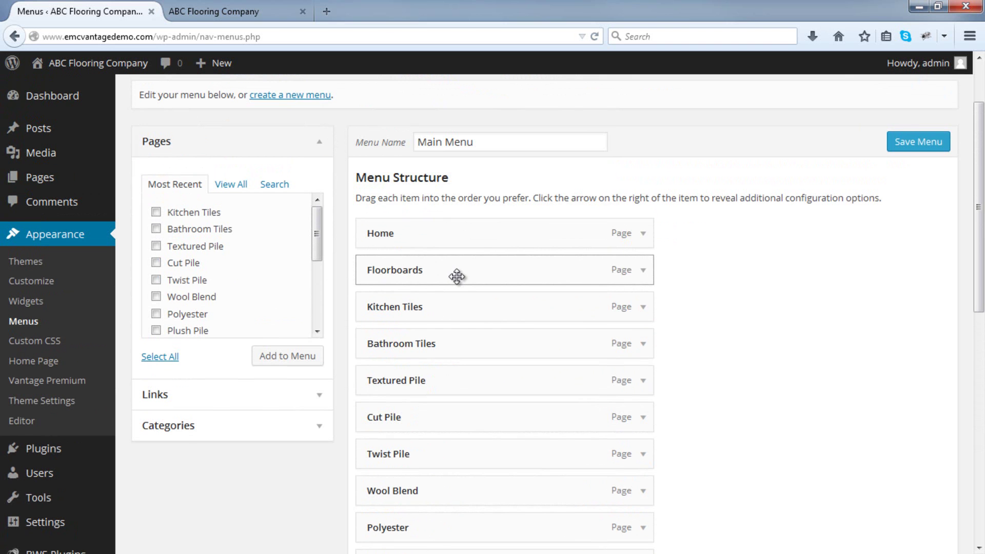
scroll(457, 276, "down", 5)
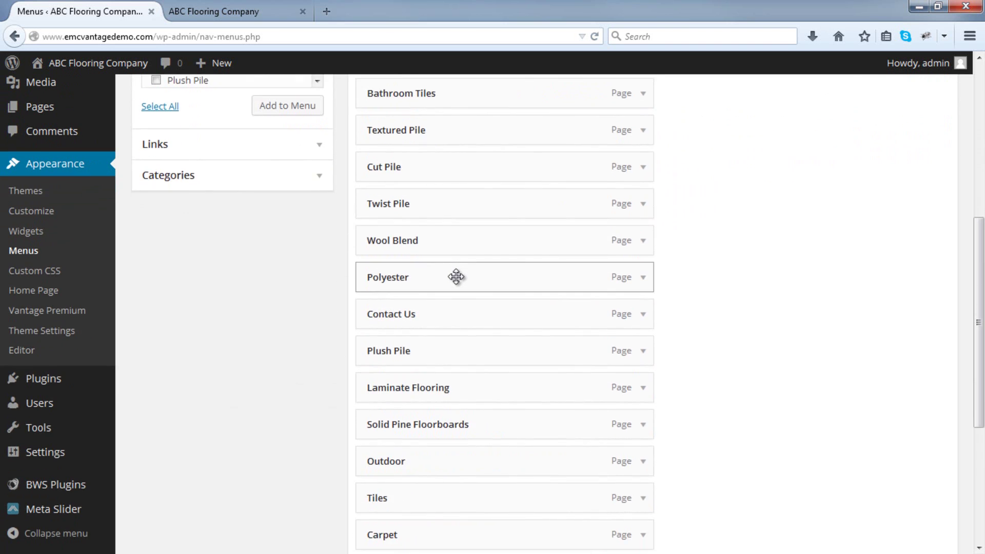
scroll(456, 277, "down", 4)
scroll(437, 167, "up", 12)
left_click_drag(450, 281, 443, 389)
scroll(444, 388, "down", 9)
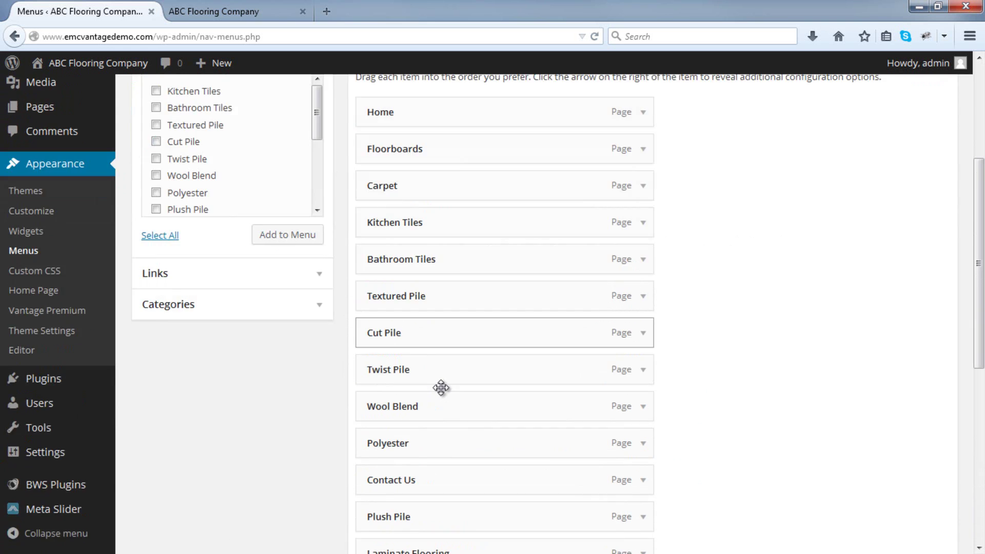
left_click_drag(440, 388, 422, 436)
scroll(436, 315, "up", 9)
scroll(424, 417, "down", 10)
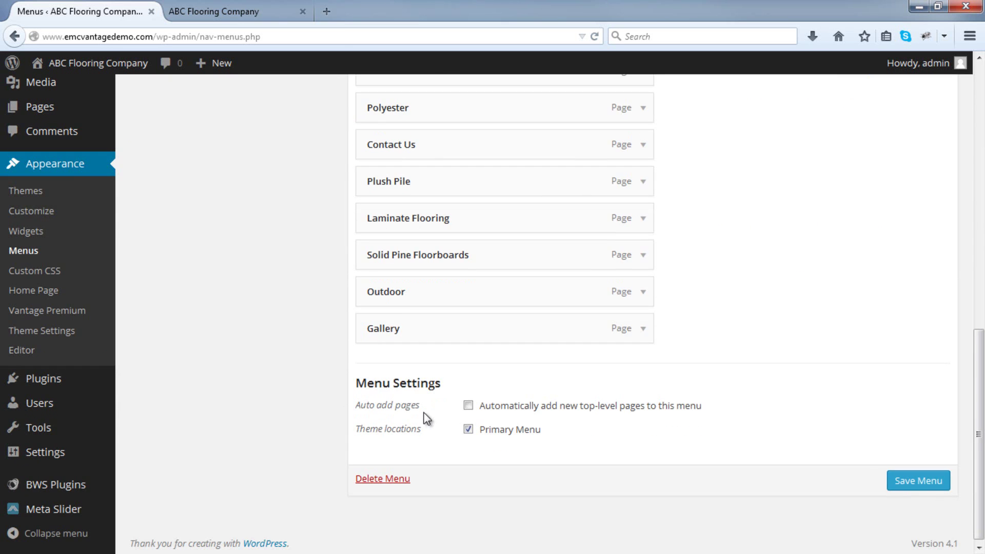
scroll(413, 267, "up", 7)
left_click_drag(400, 294, 405, 265)
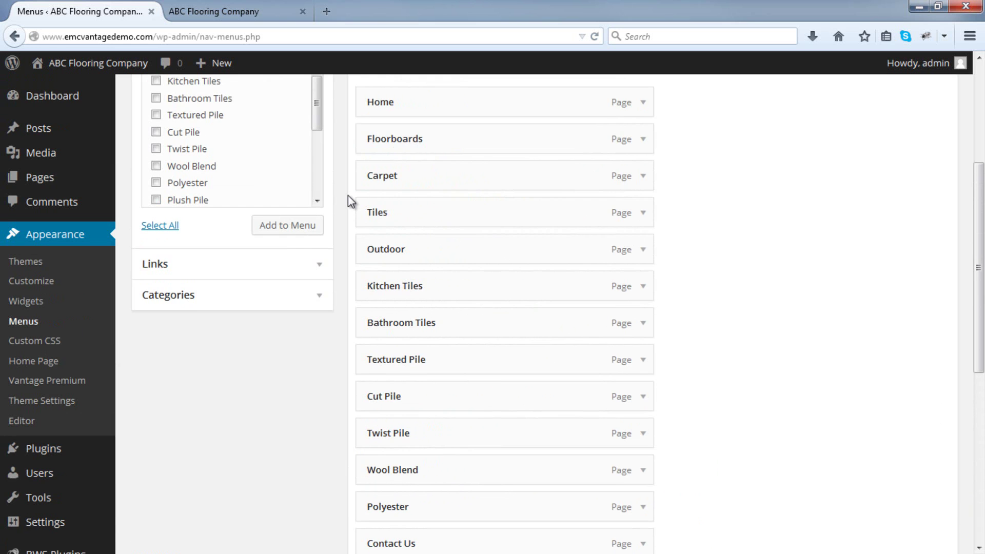
Nest Solid Pine Floorboards as a sub item under Floorboards.
scroll(348, 195, "down", 5)
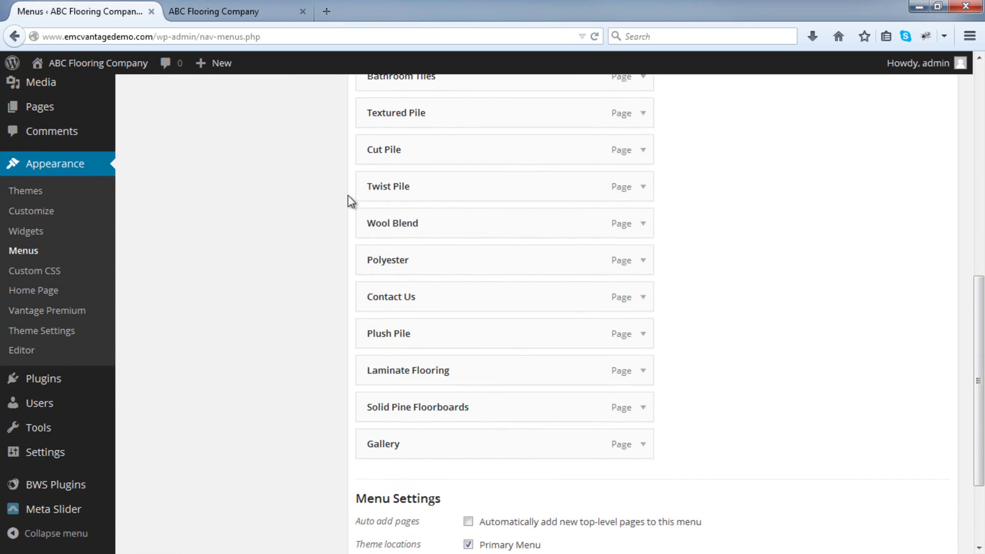
left_click_drag(433, 409, 472, 389)
scroll(459, 314, "up", 5)
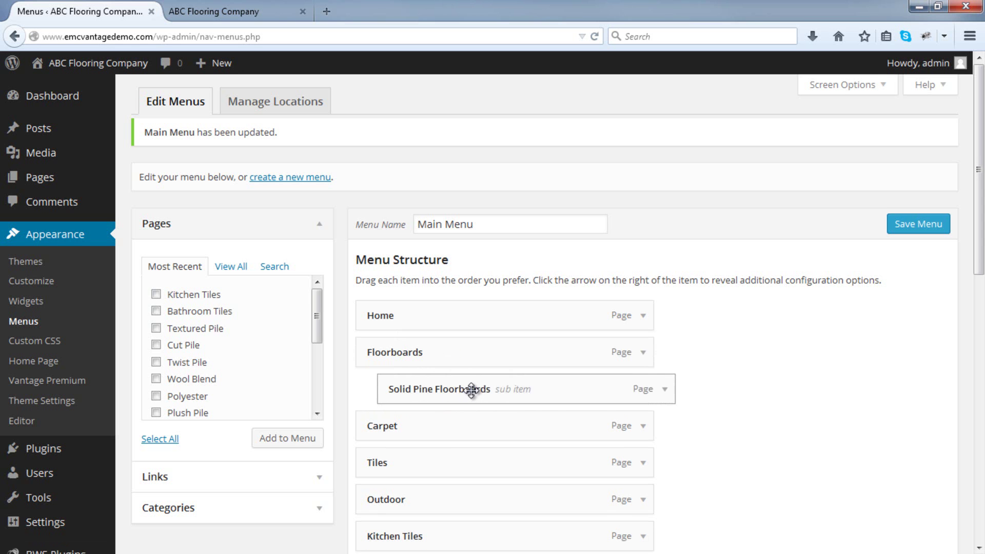
Nest Laminate Flooring as a sub item under Floorboards.
scroll(472, 388, "down", 12)
left_click_drag(466, 313, 488, 260)
scroll(461, 296, "up", 12)
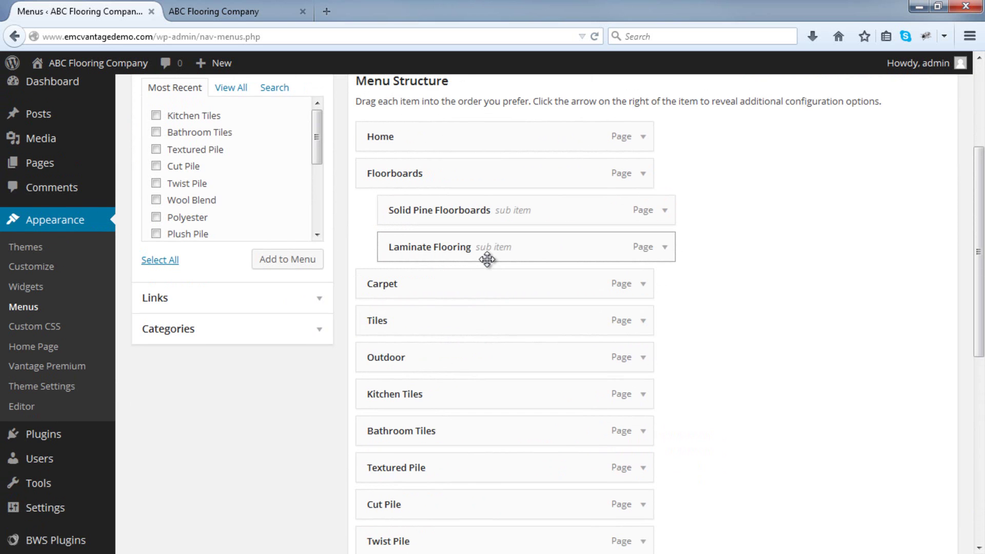
scroll(487, 260, "down", 3)
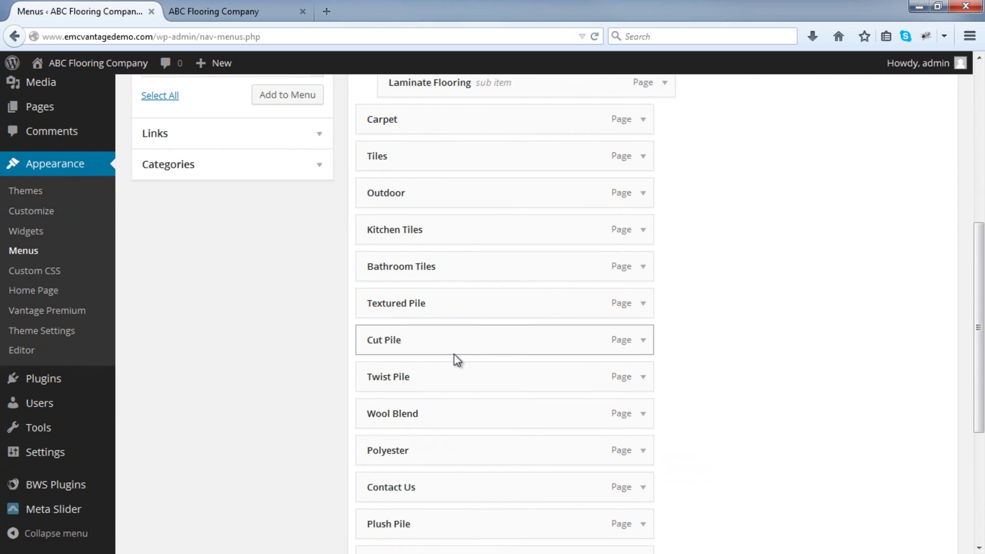
scroll(463, 306, "up", 2)
Nest Textured Pile and Cut Pile among the pile sub items under Carpet.
left_click_drag(456, 367, 479, 264)
left_click_drag(429, 414, 455, 277)
scroll(455, 277, "down", 3)
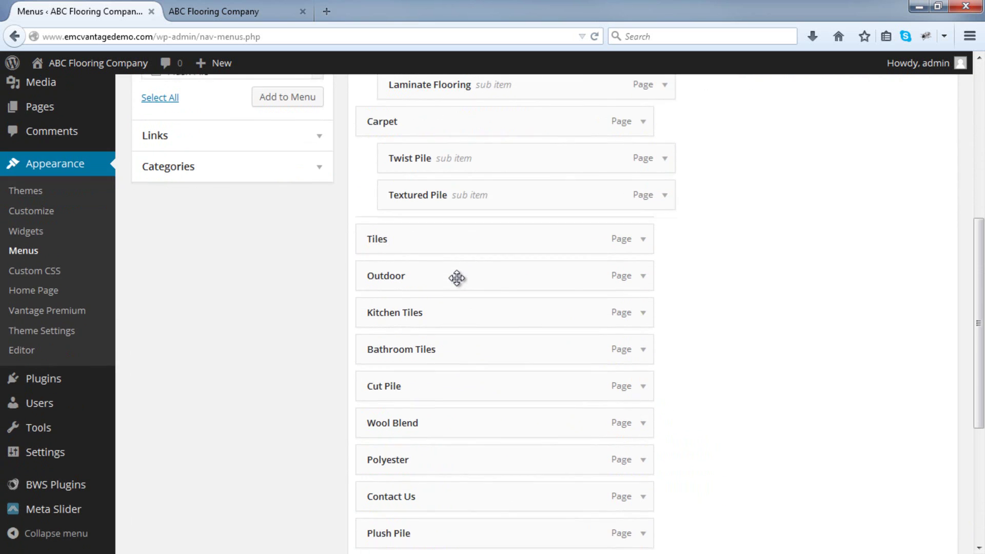
left_click_drag(427, 386, 453, 236)
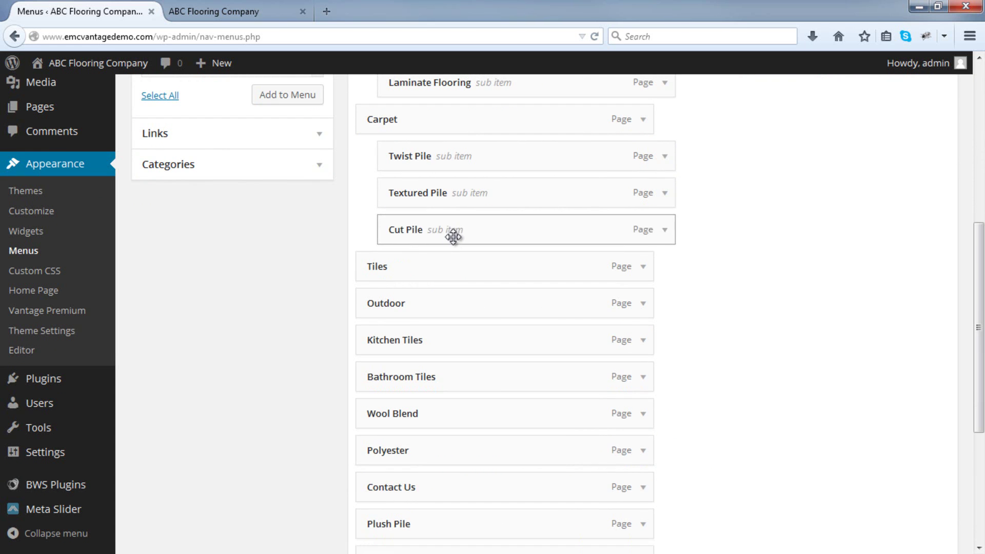
scroll(453, 247, "down", 1)
scroll(453, 252, "down", 5)
left_click_drag(424, 358, 449, 348)
scroll(430, 308, "up", 10)
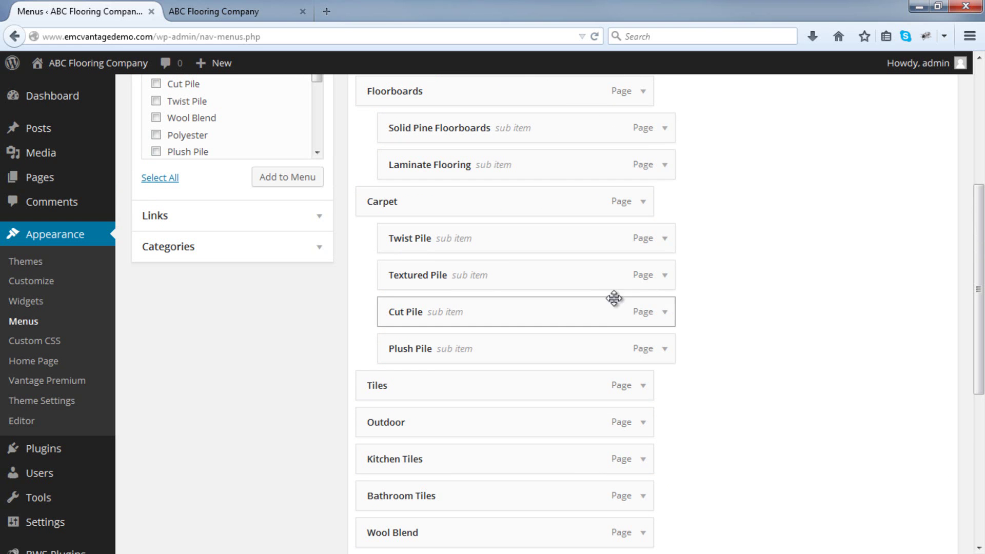
Move Polyester up and make it a sub item of Textured Pile.
scroll(657, 360, "down", 3)
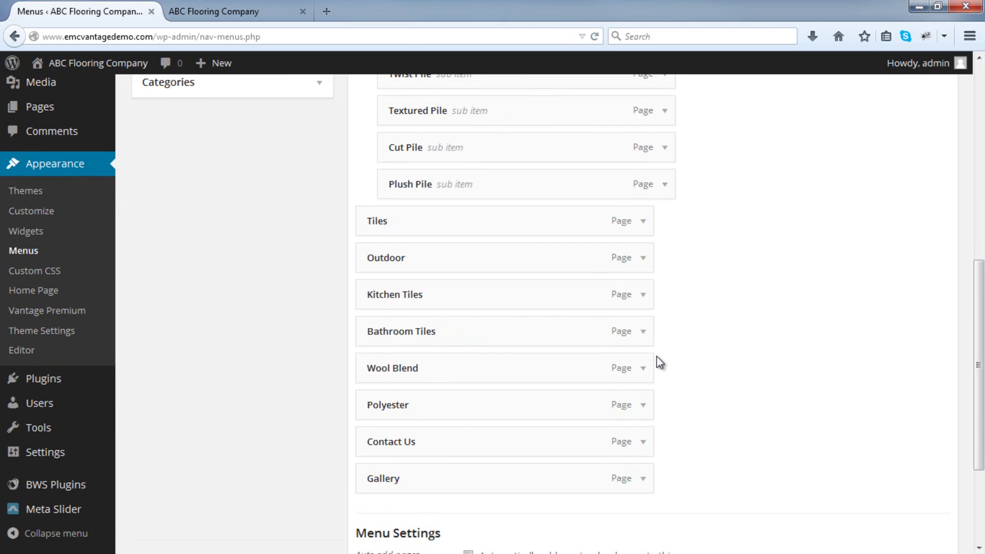
left_click_drag(506, 400, 532, 151)
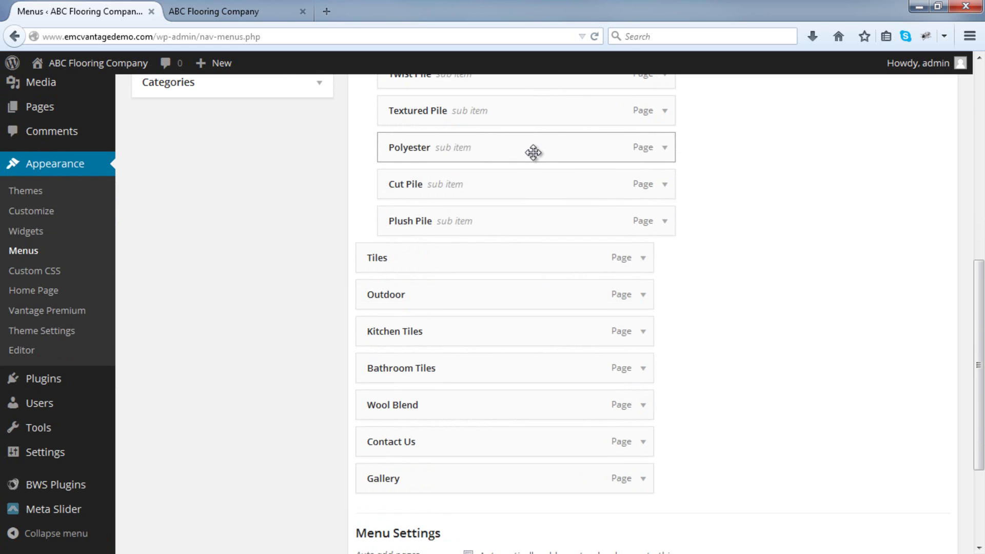
scroll(497, 183, "up", 1)
scroll(497, 182, "up", 1)
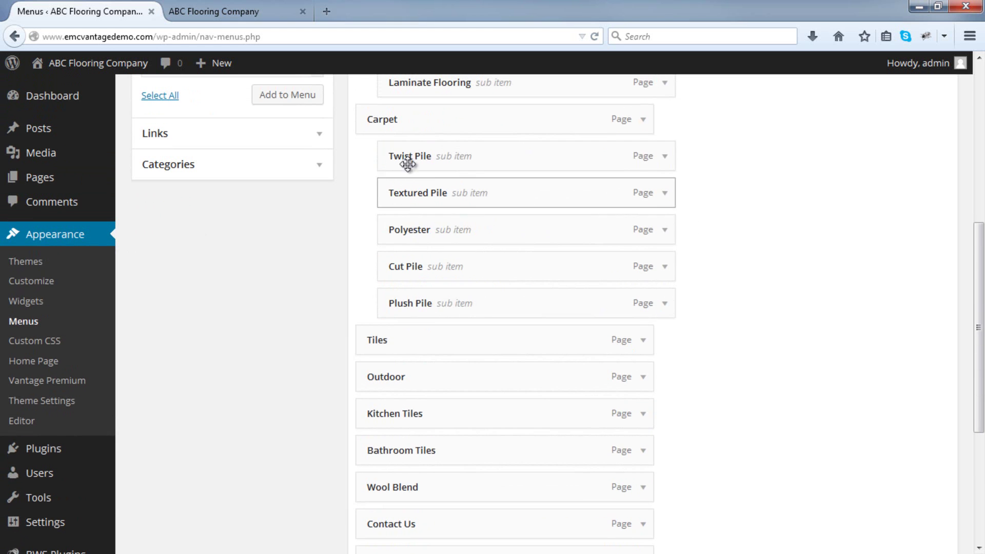
left_click_drag(409, 230, 432, 229)
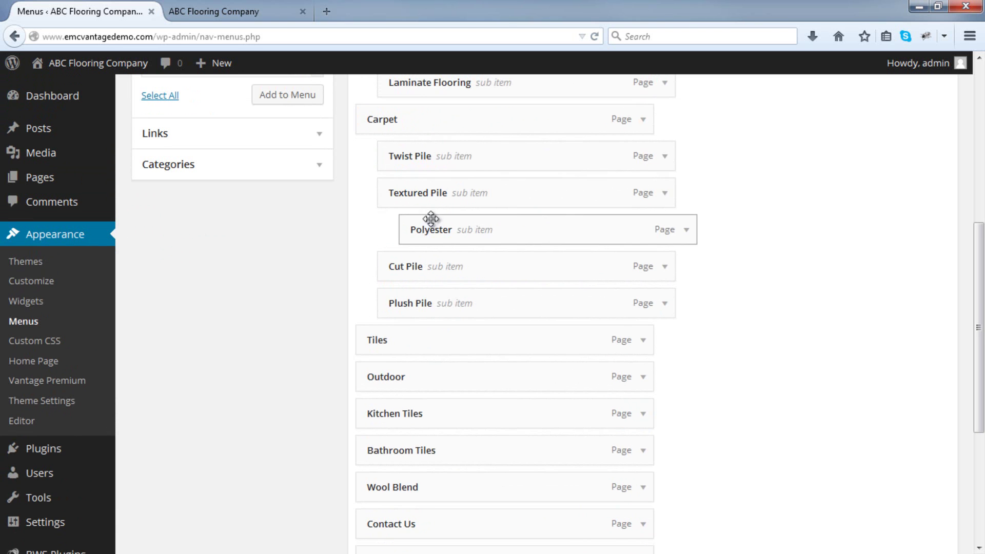
Nest Kitchen Tiles and then Bathroom Tiles under Tiles.
scroll(442, 225, "down", 2)
scroll(442, 226, "down", 1)
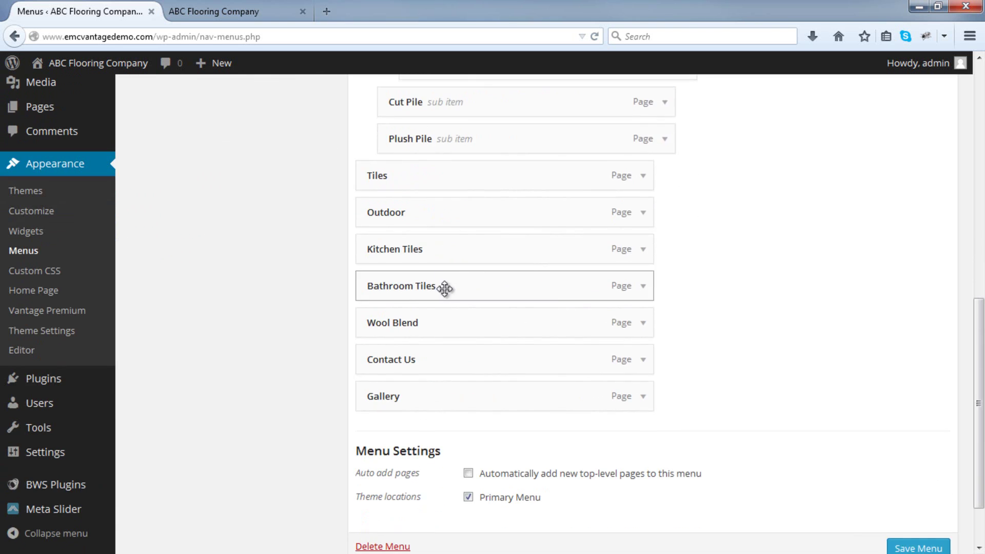
left_click_drag(436, 323, 482, 271)
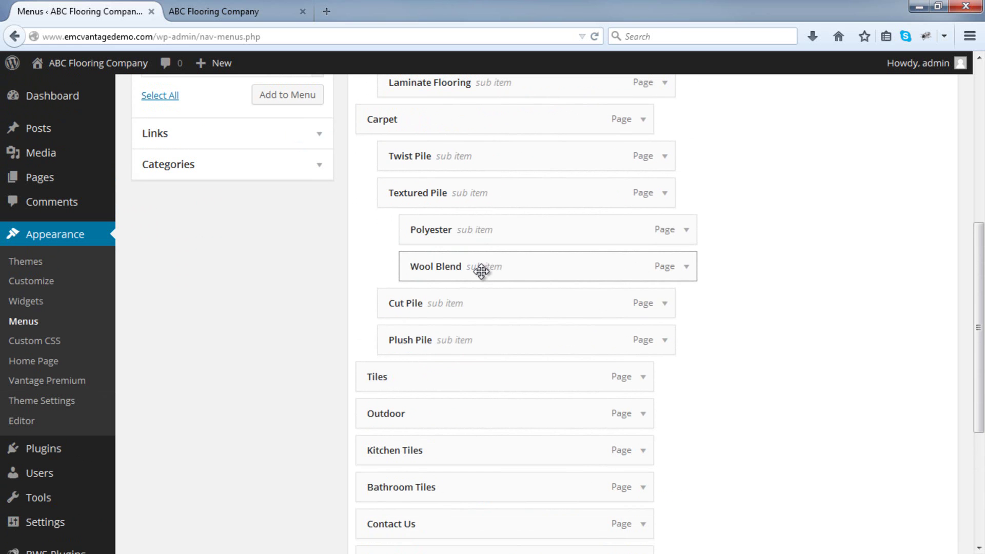
scroll(699, 308, "down", 2)
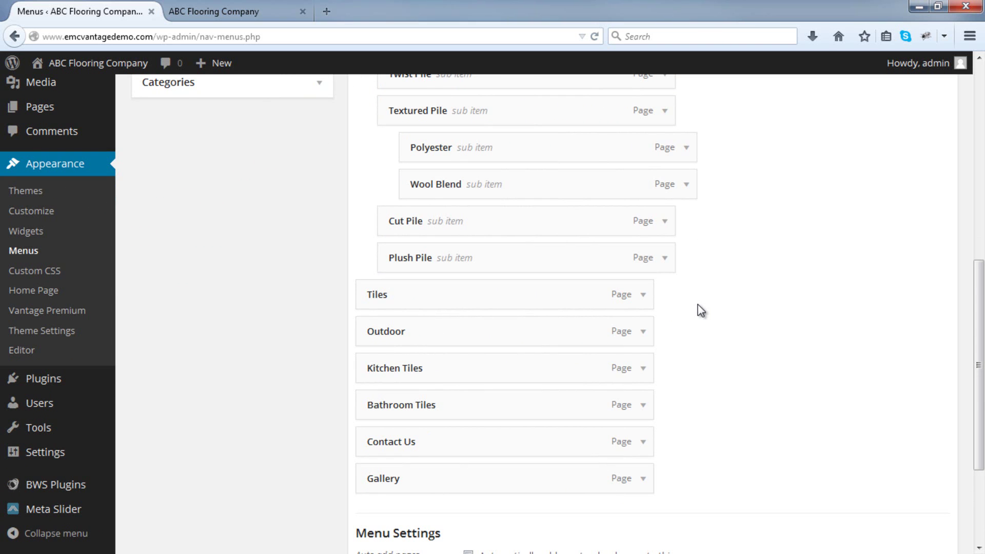
left_click_drag(402, 370, 429, 332)
left_click_drag(411, 405, 433, 374)
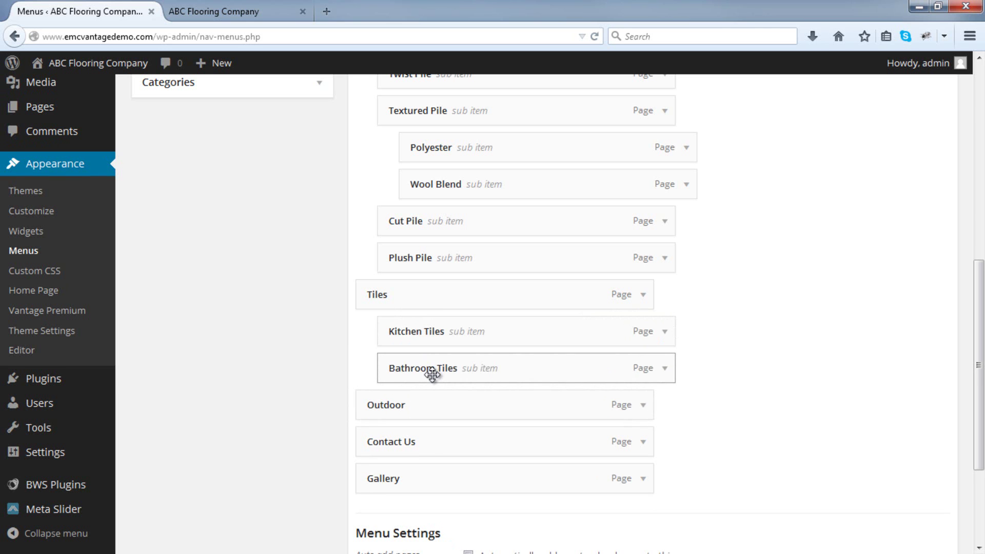
Move Contact Us to the end below Gallery and save the Main Menu.
left_click_drag(429, 448, 435, 488)
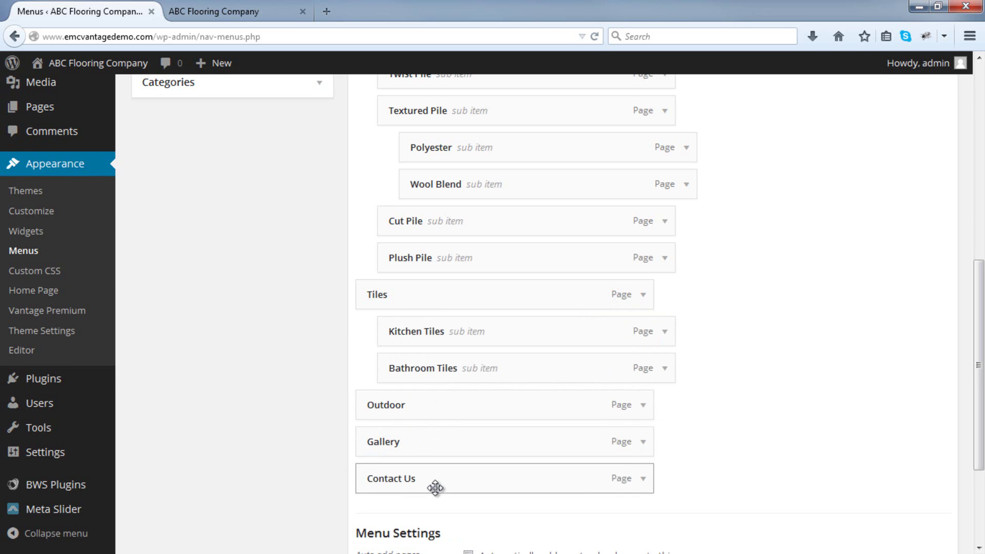
scroll(721, 455, "down", 3)
left_click(906, 480)
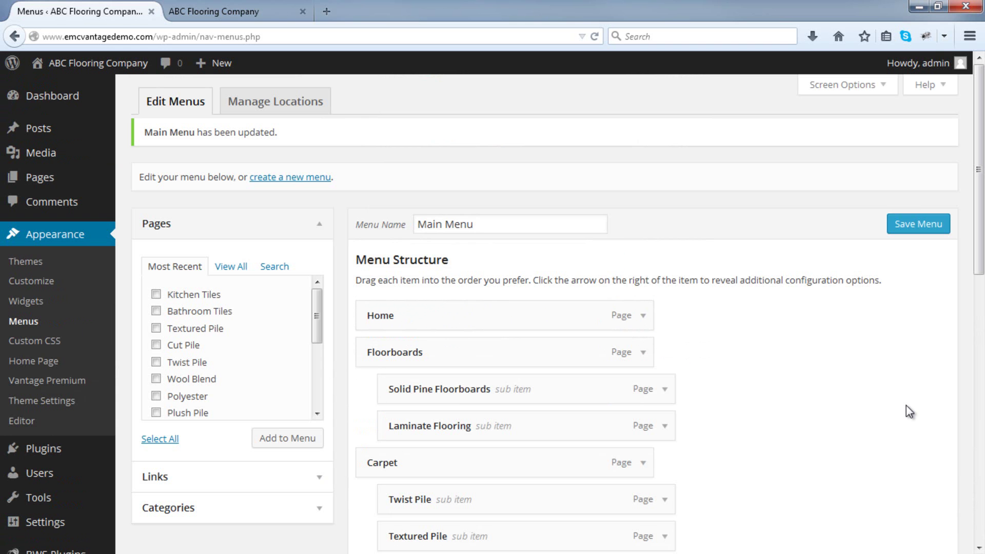
Reload the live site, check the Floorboards and Carpet dropdowns, then return to the Menus page.
left_click(225, 9)
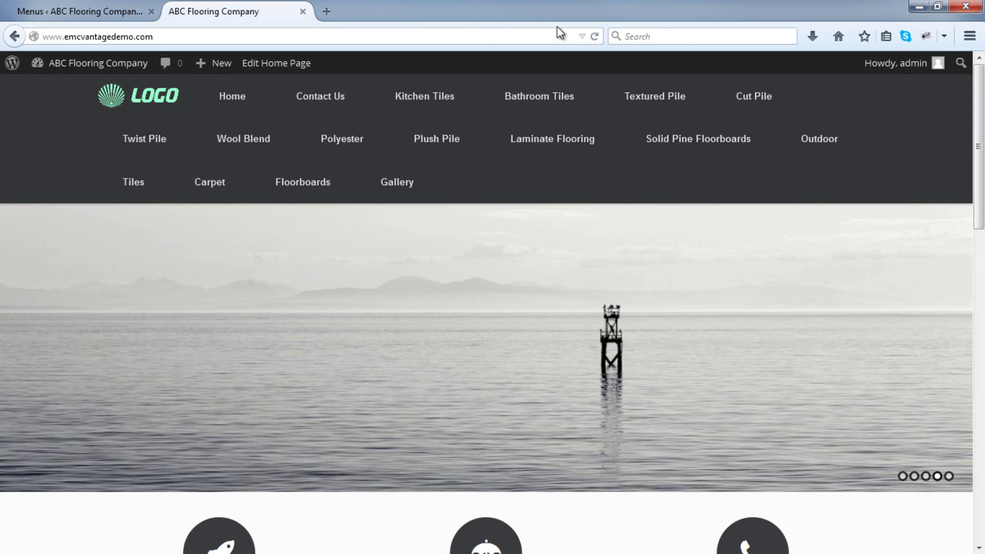
left_click(595, 38)
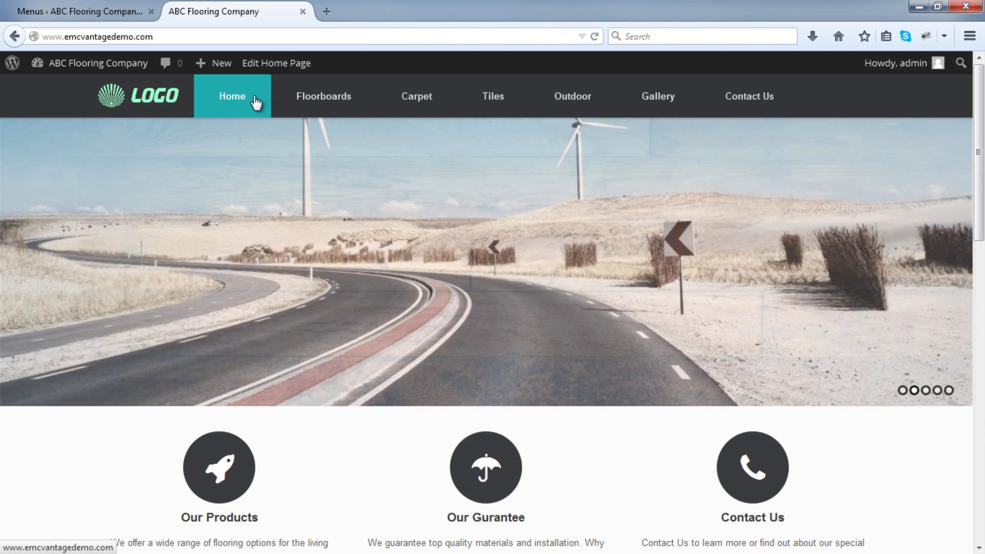
mouse_move(303, 99)
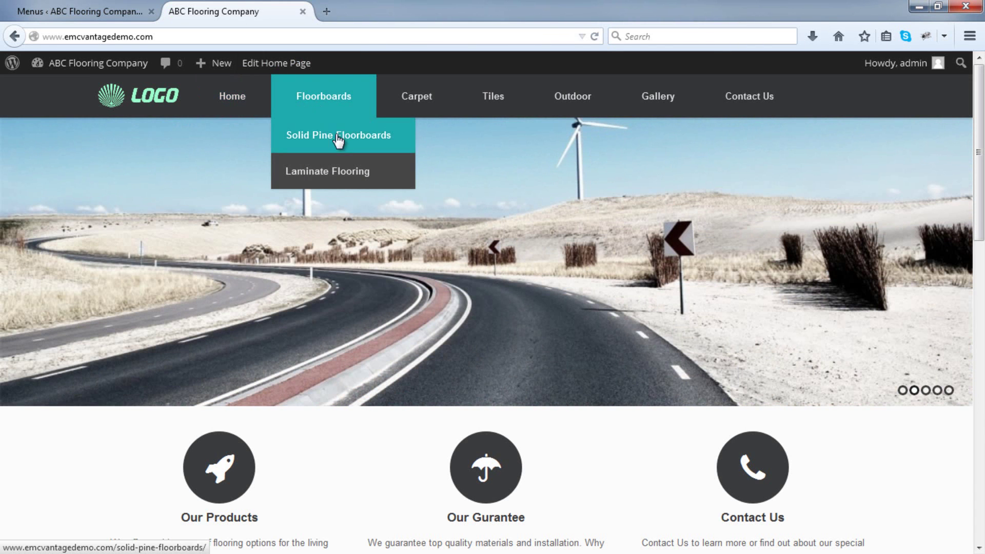
mouse_move(413, 102)
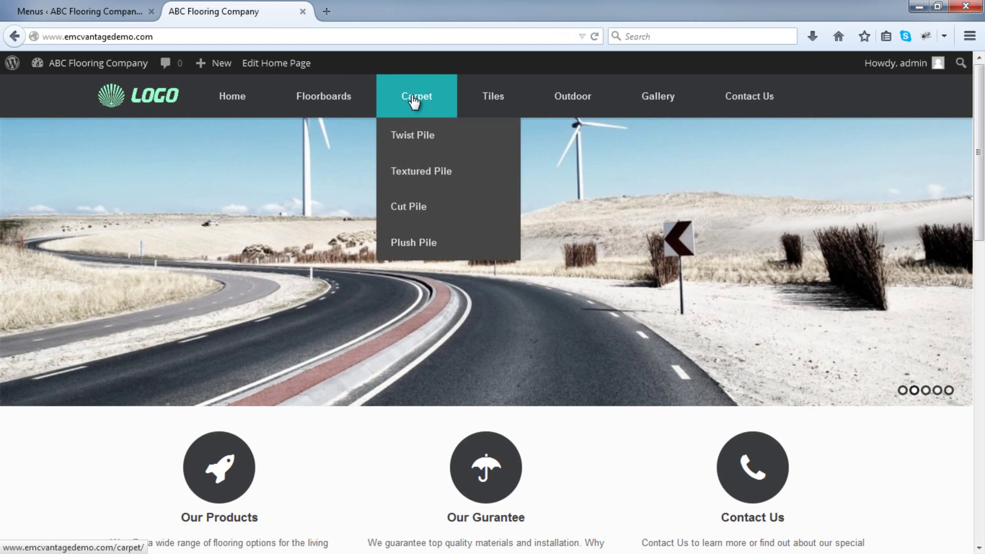
mouse_move(424, 174)
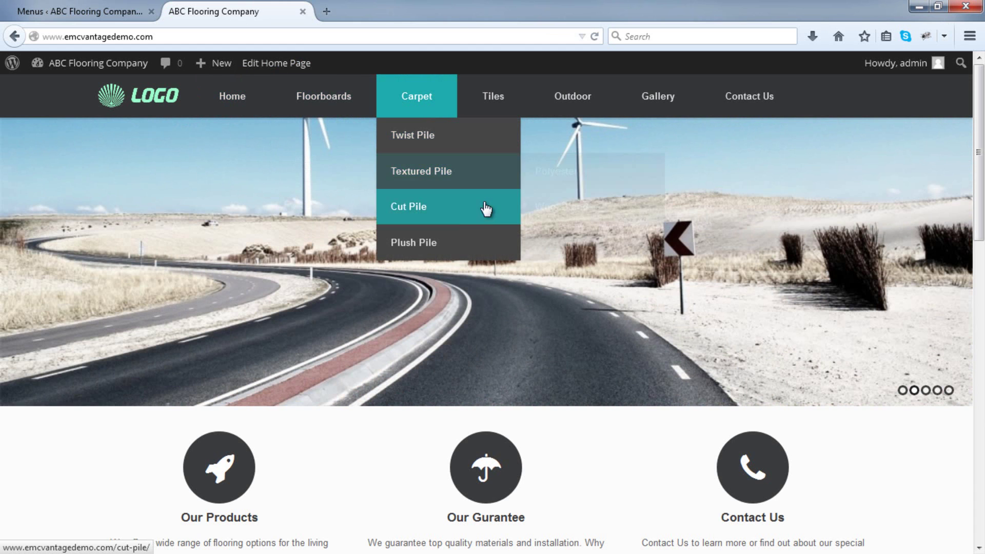
mouse_move(484, 101)
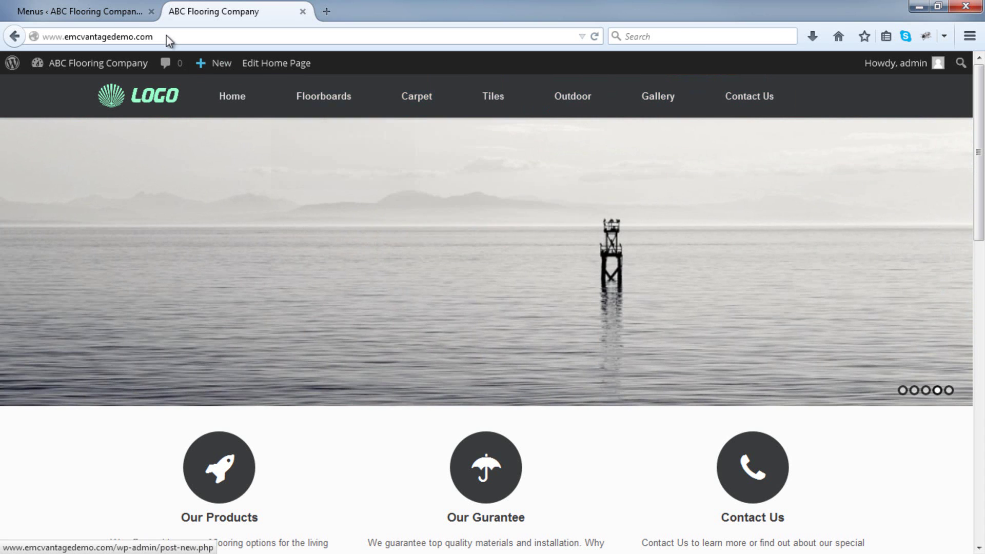
left_click(102, 10)
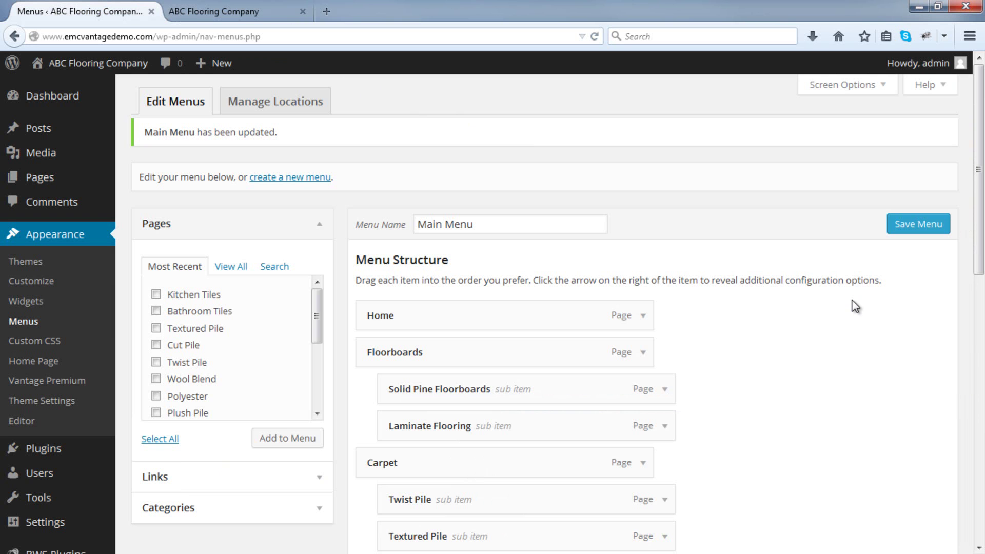
scroll(856, 311, "down", 5)
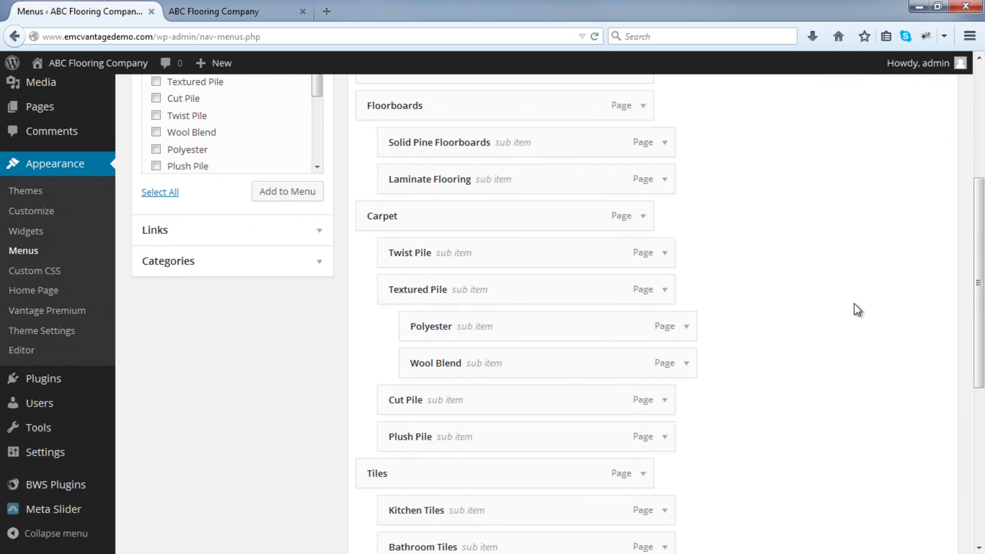
scroll(854, 304, "down", 4)
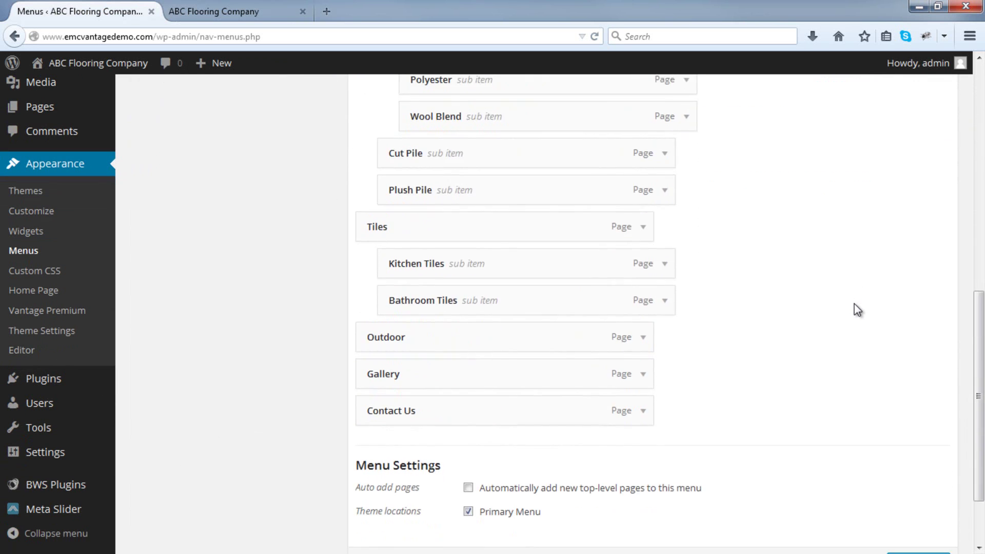
scroll(855, 303, "up", 7)
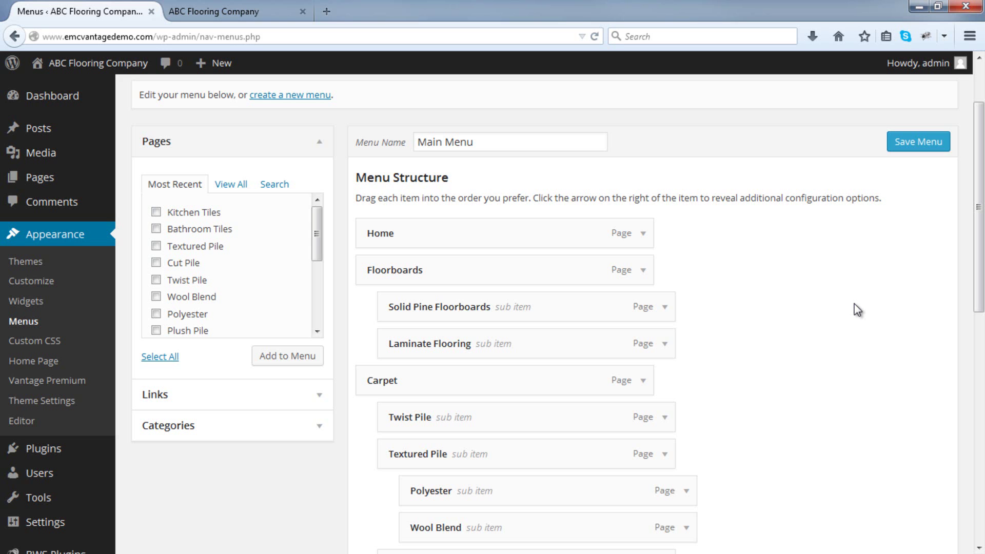
left_click(318, 406)
left_click(265, 228)
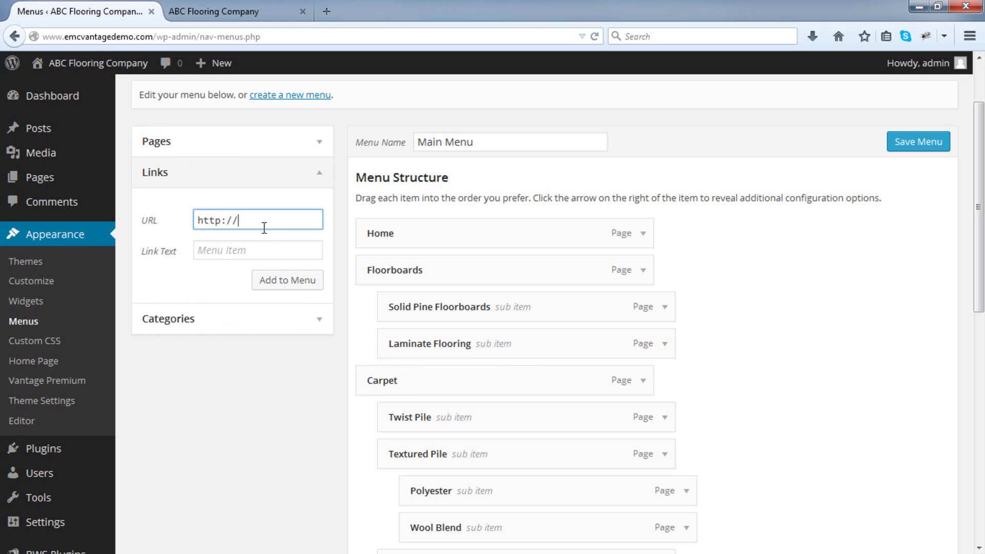
type("www.google.com")
key("Tab")
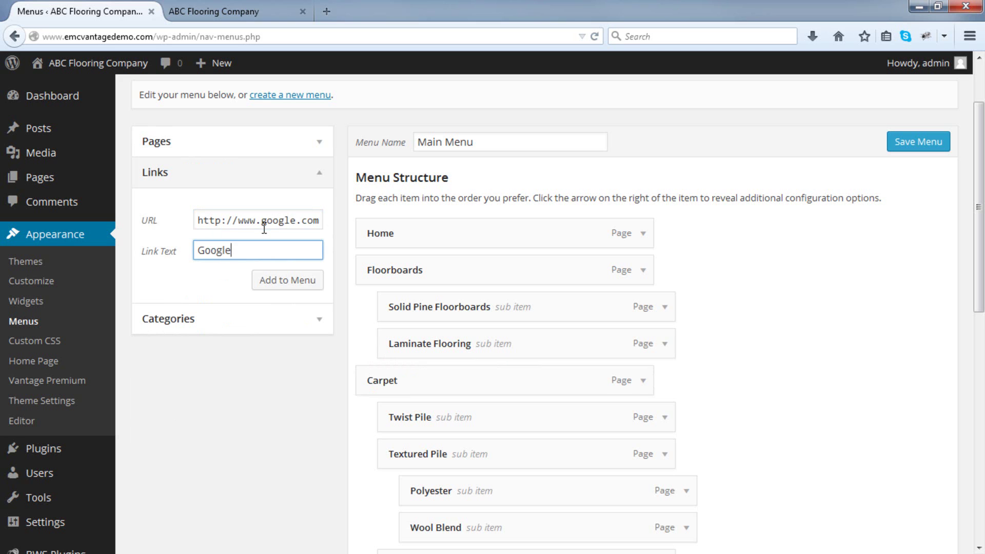
left_click(288, 282)
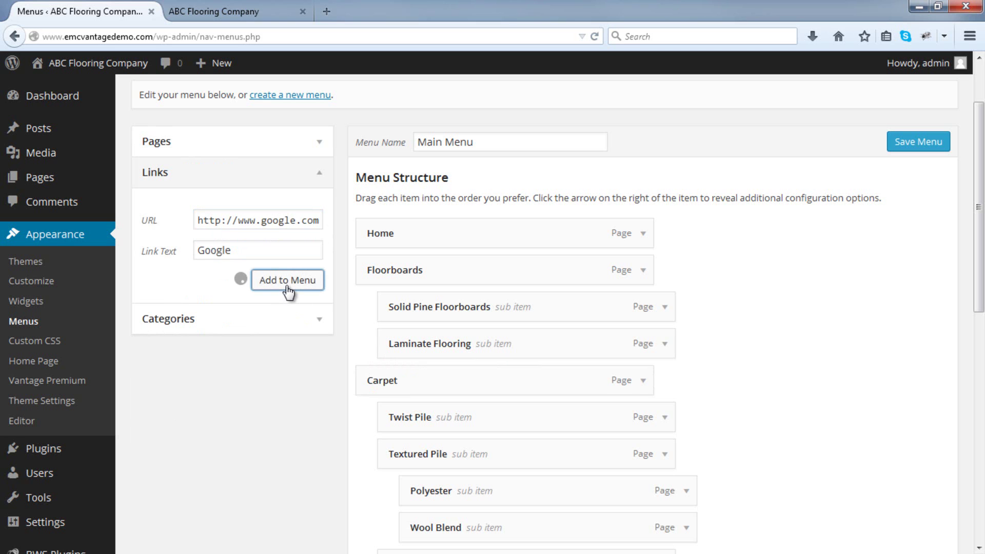
scroll(570, 304, "down", 10)
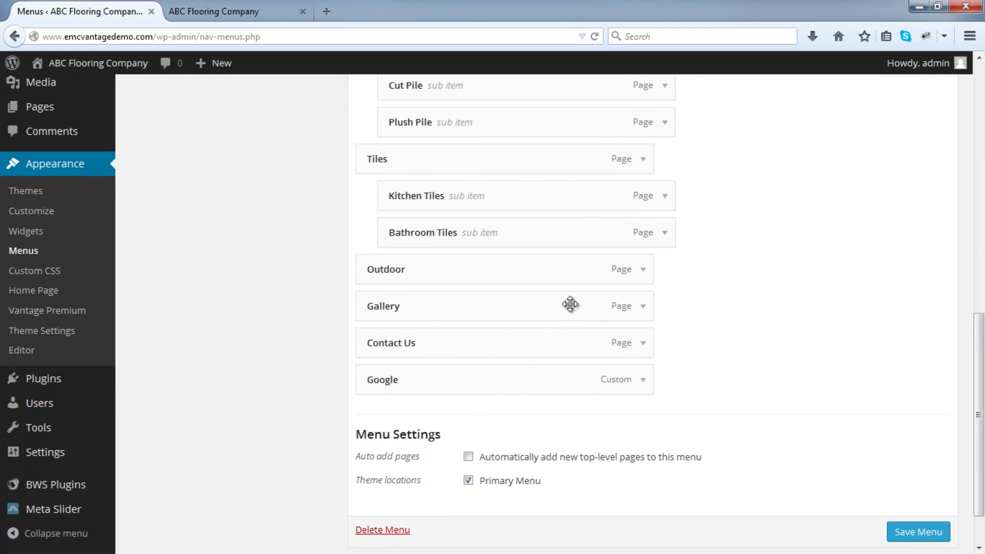
left_click_drag(442, 372, 451, 304)
left_click(914, 522)
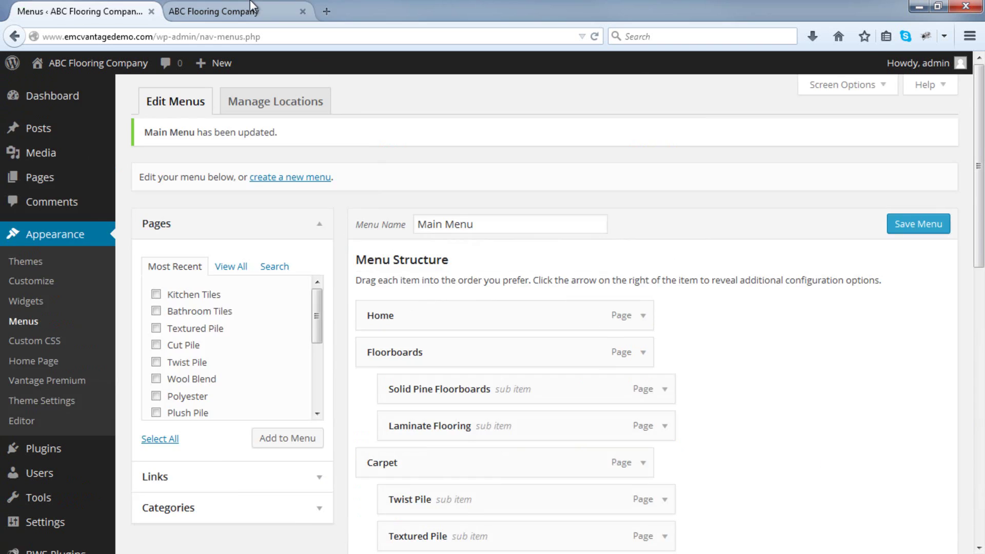
Reload the live site, follow the Google menu item to Google, then return to the Menus page.
left_click(252, 9)
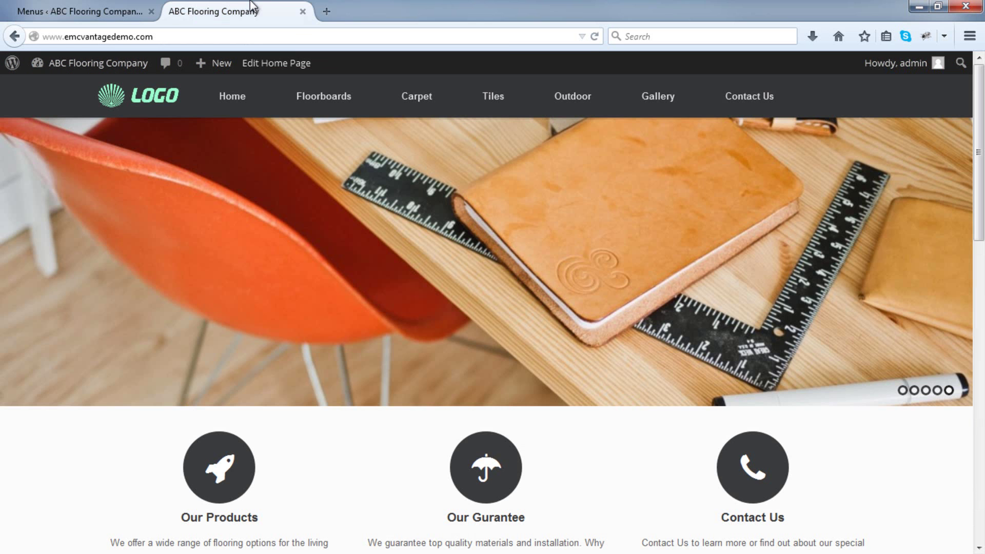
left_click(592, 42)
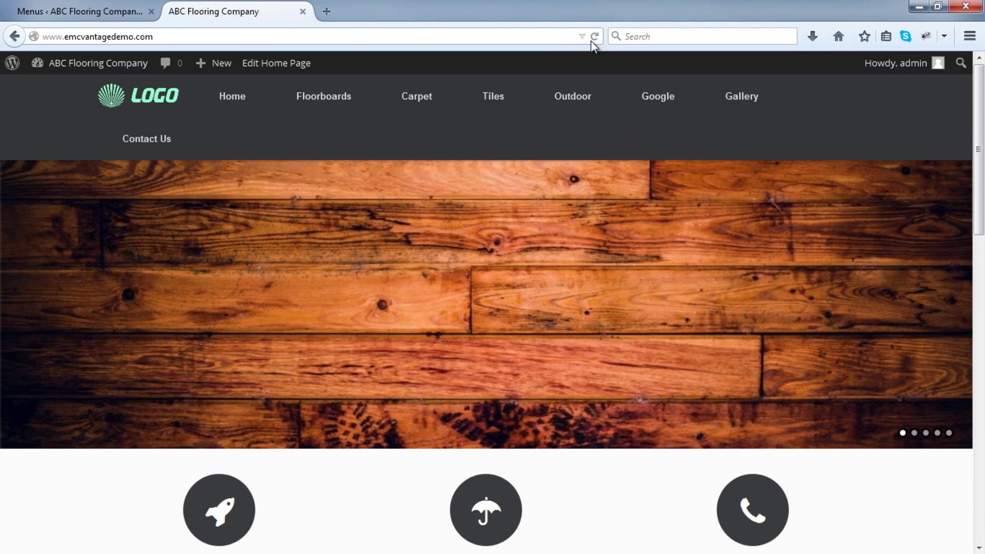
left_click(651, 97)
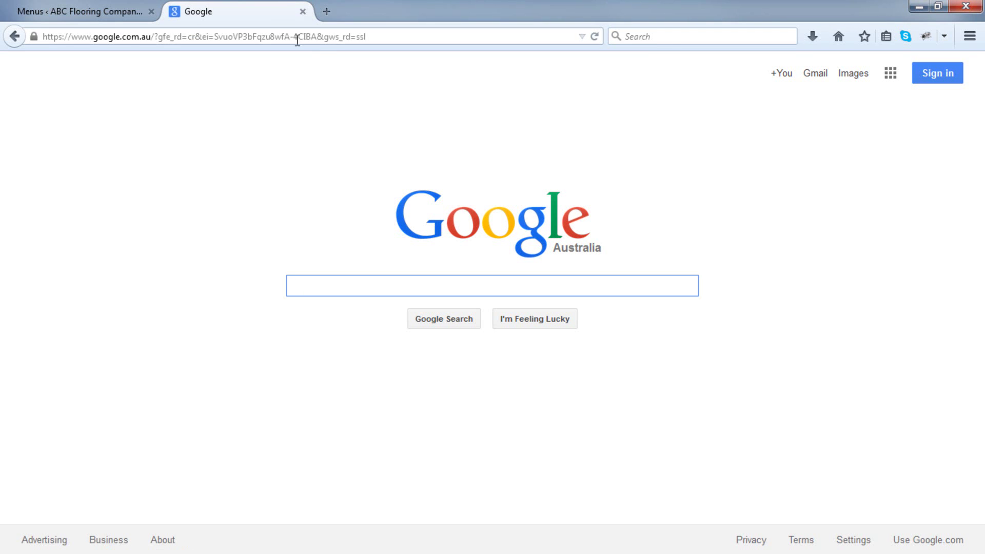
left_click(14, 36)
left_click(62, 10)
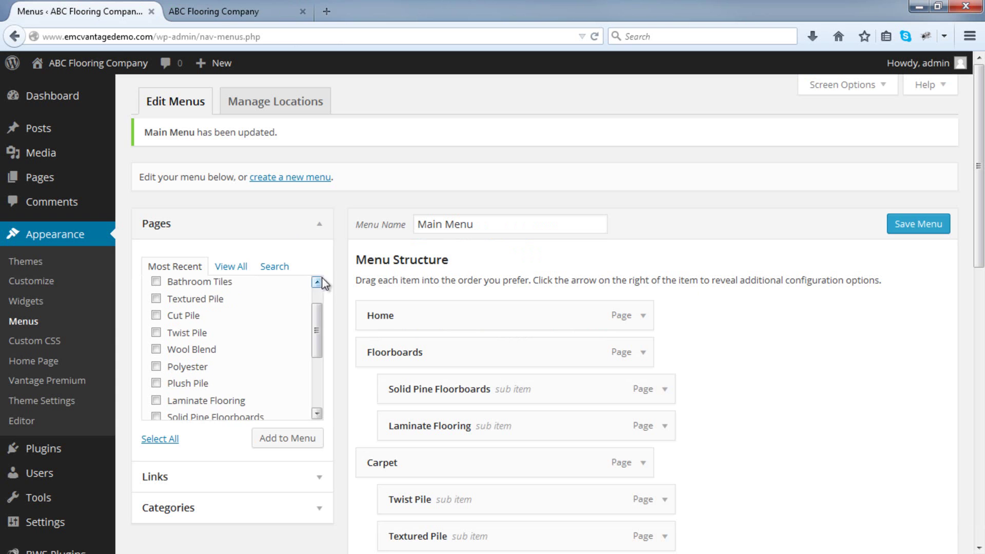
Remove the Google item from the Main Menu, save, and reload the live site to verify.
scroll(321, 276, "down", 5)
scroll(377, 297, "down", 5)
scroll(378, 303, "down", 4)
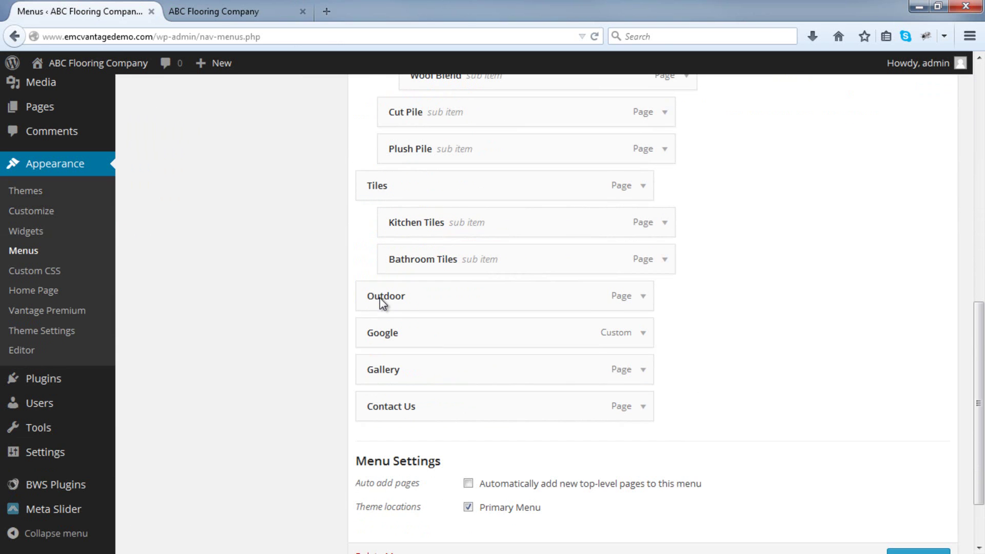
left_click(644, 334)
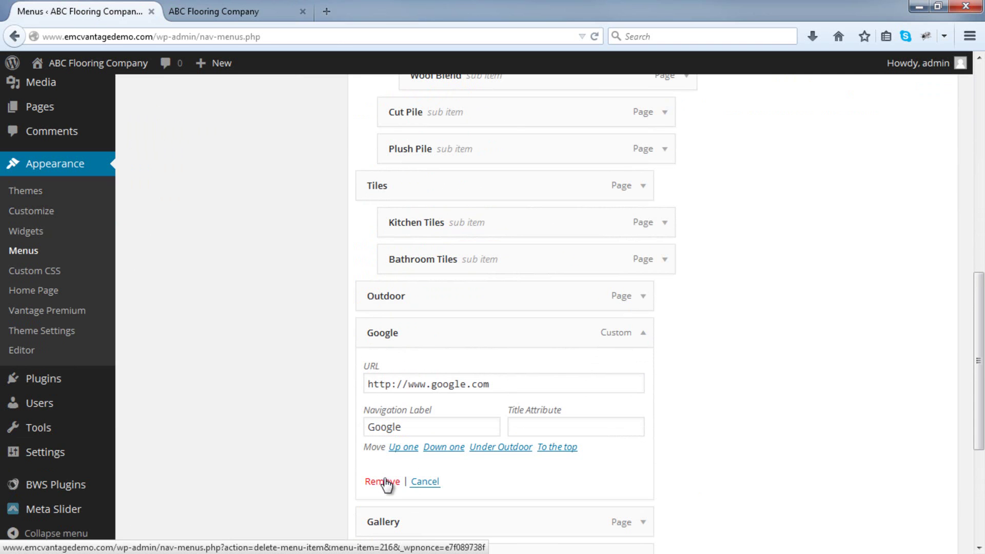
left_click(421, 430)
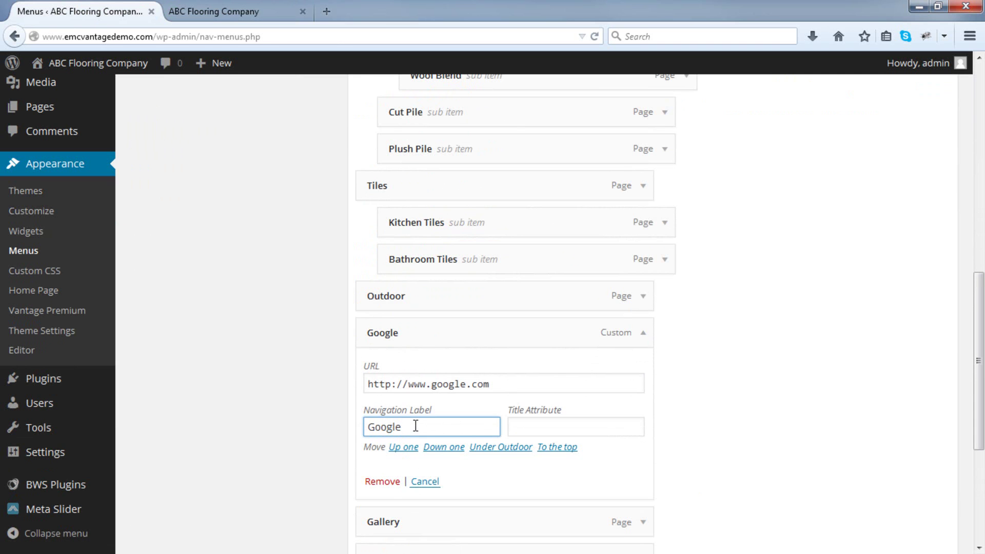
left_click(383, 482)
left_click(891, 534)
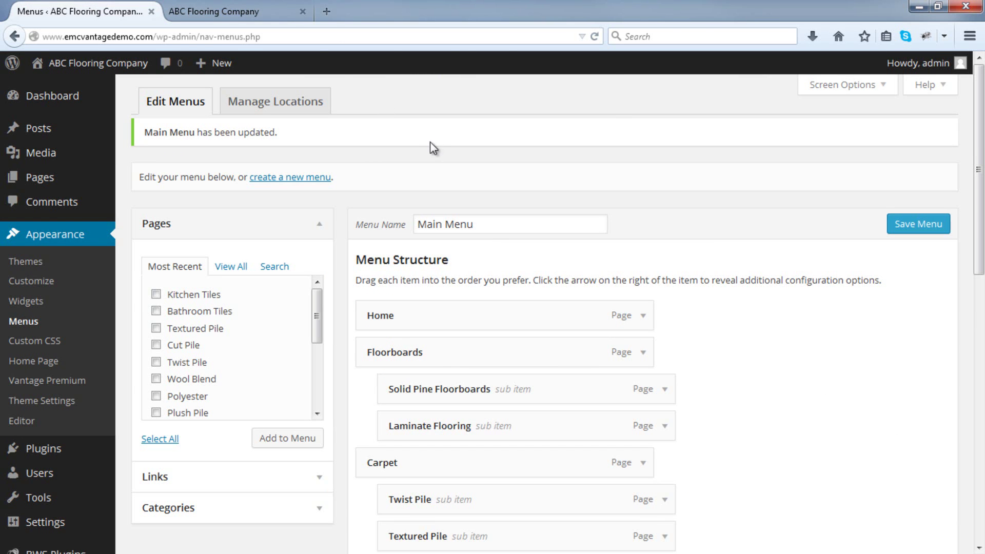
left_click(263, 13)
left_click(596, 37)
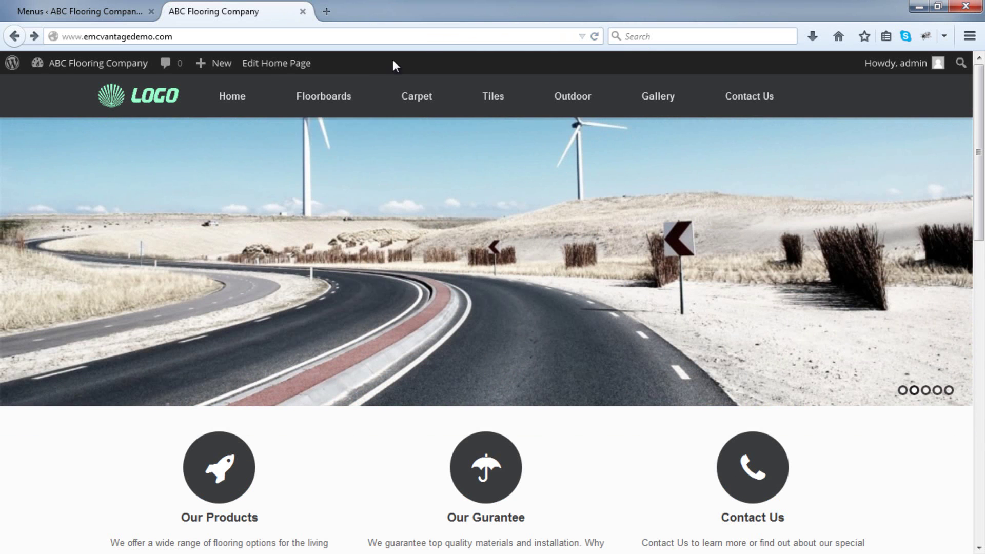
Recheck the Carpet and Floorboards dropdowns on the live site, then return to the Dashboard.
mouse_move(304, 101)
mouse_move(399, 97)
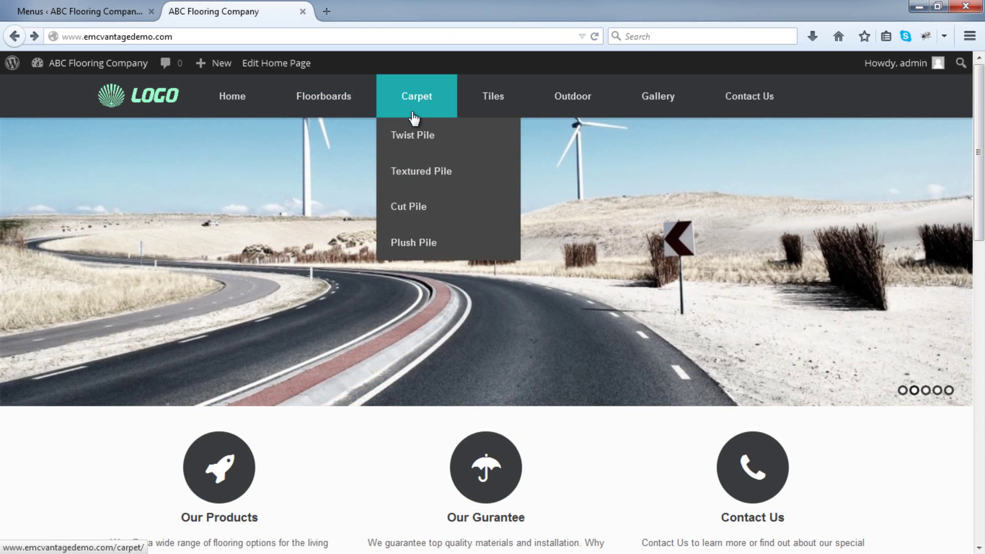
mouse_move(431, 166)
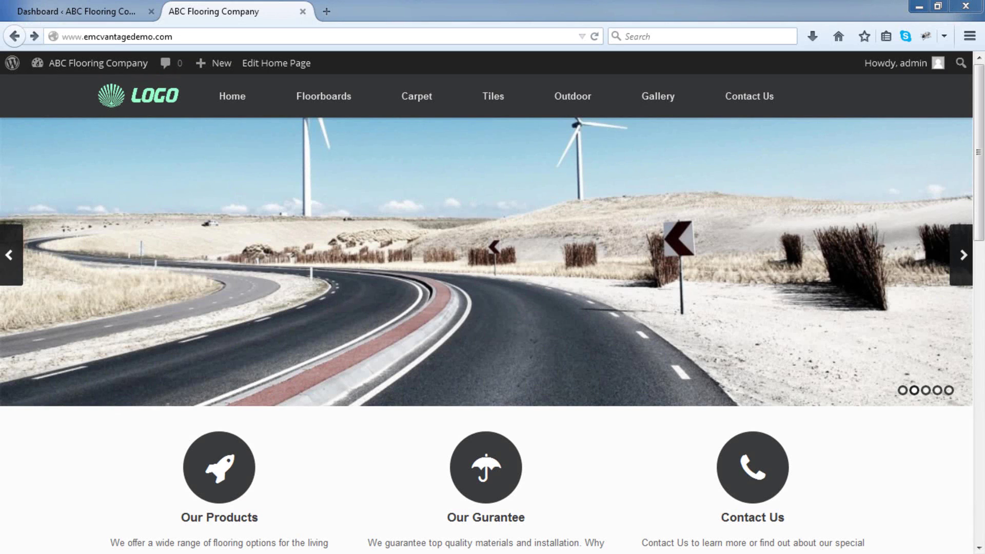
mouse_move(284, 114)
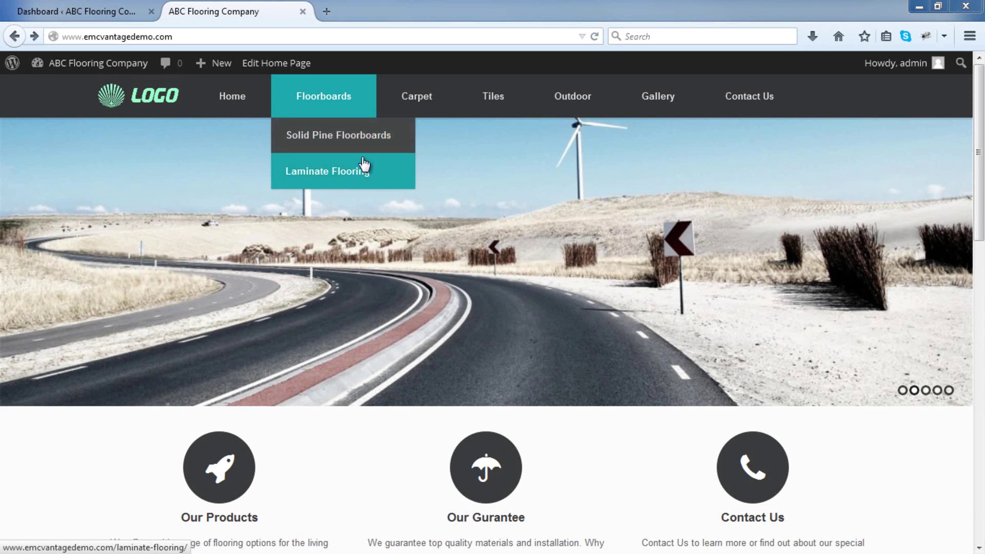
mouse_move(406, 106)
left_click(90, 15)
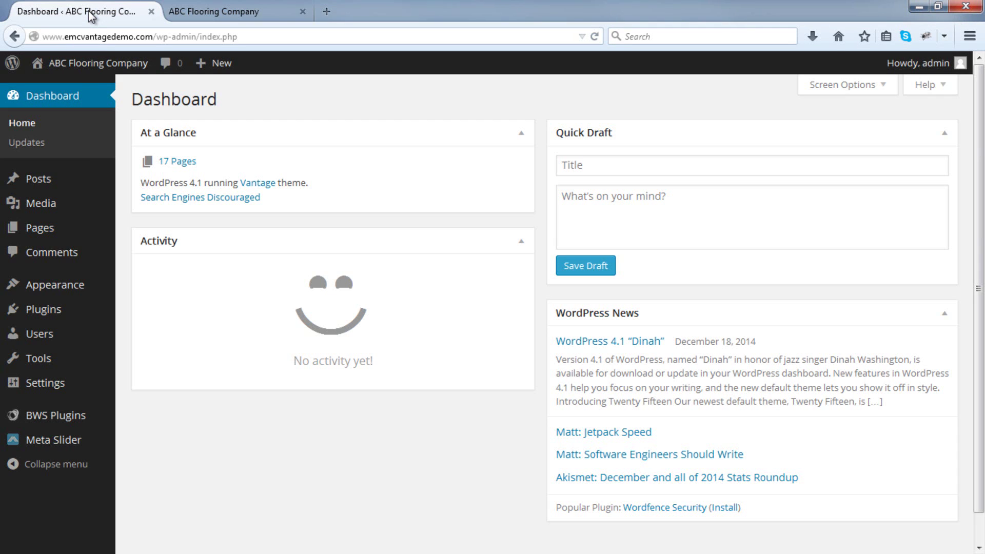
Open Appearance > Custom CSS, then open a new blank browser tab.
mouse_move(84, 289)
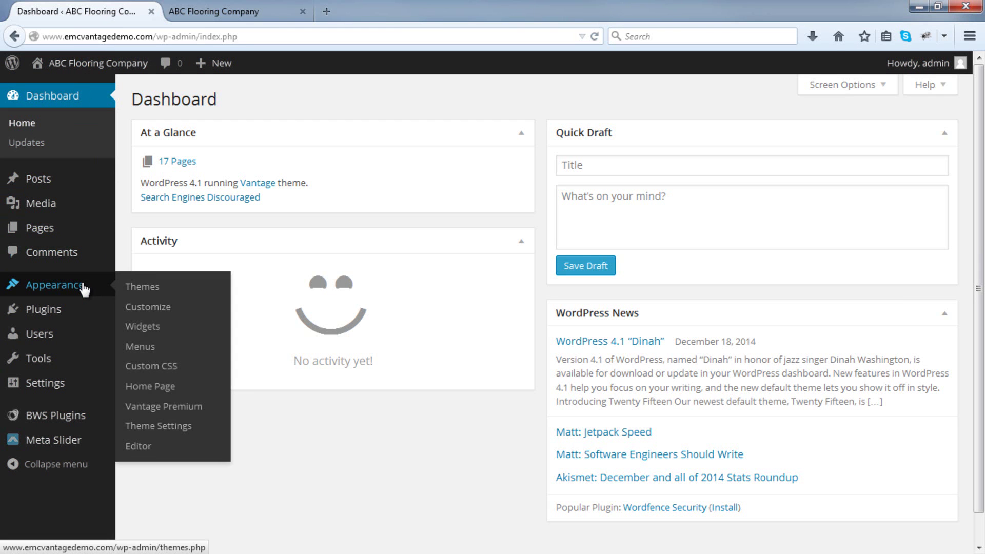
left_click(155, 369)
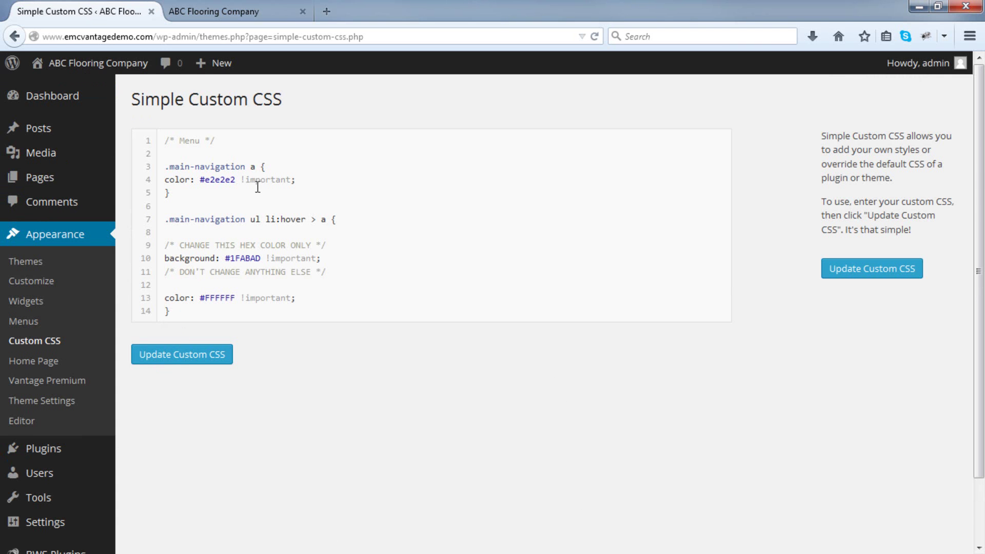
left_click(326, 11)
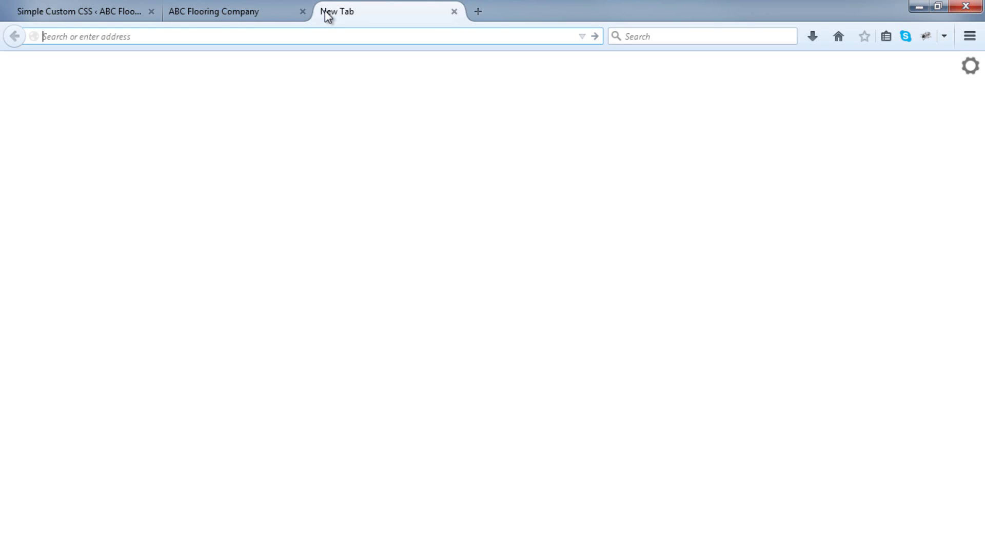
Load colorpicker.com in the new tab, then select #1FABAD on line 10 of the custom CSS.
type("colorpicker.com")
key("Return")
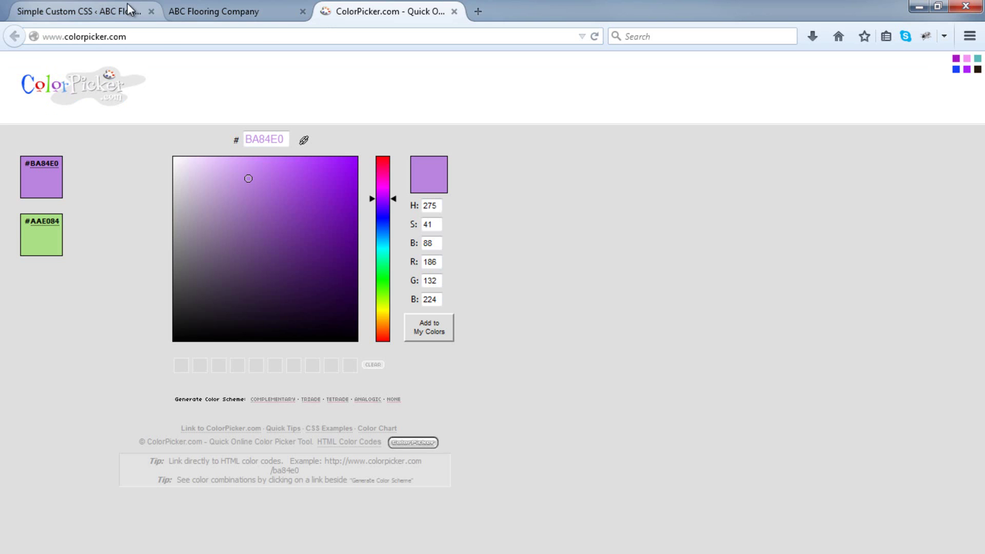
left_click(109, 10)
left_click(227, 258)
left_click_drag(230, 258, 261, 259)
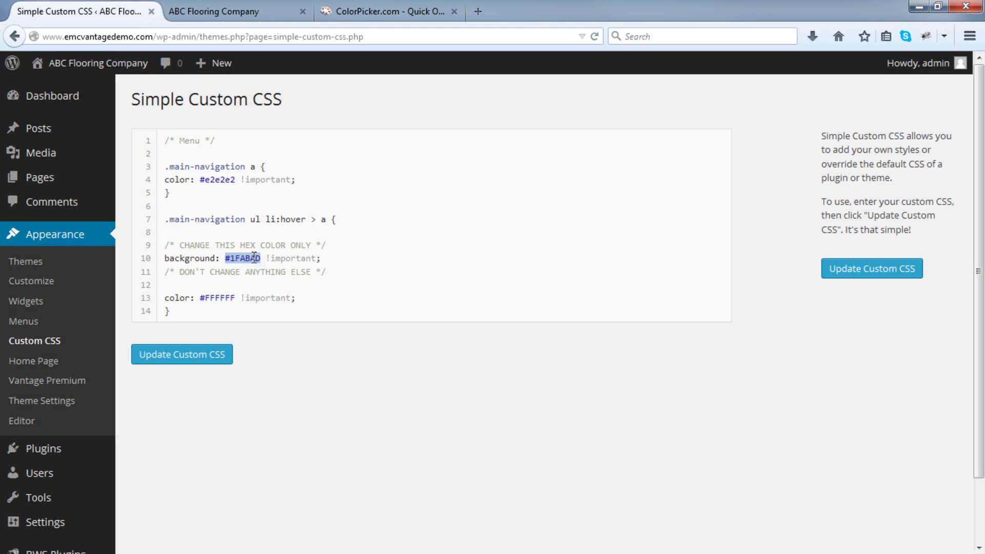
Copy #1FABAD, then pick olive green 6A8A15 in ColorPicker and copy its hex code.
right_click(255, 259)
left_click(287, 306)
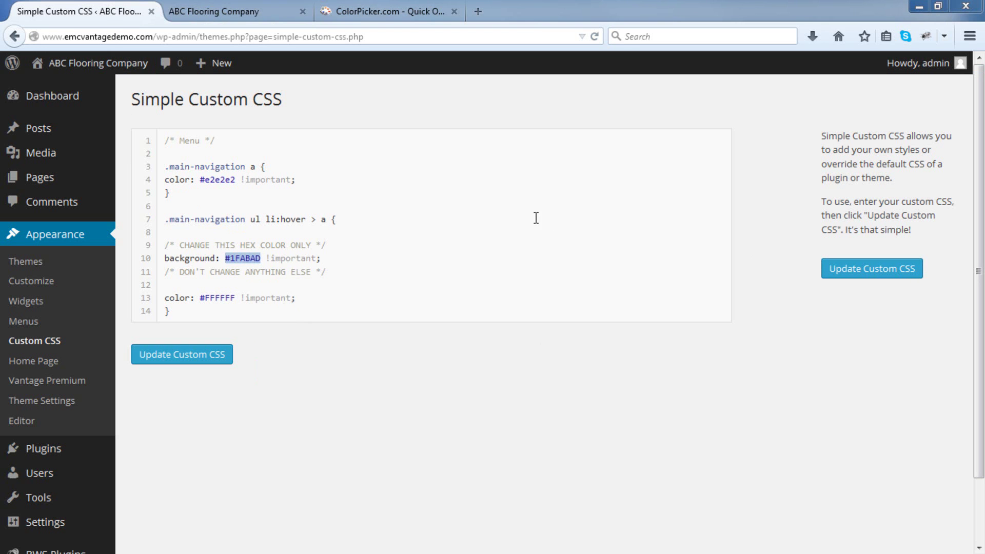
left_click(408, 13)
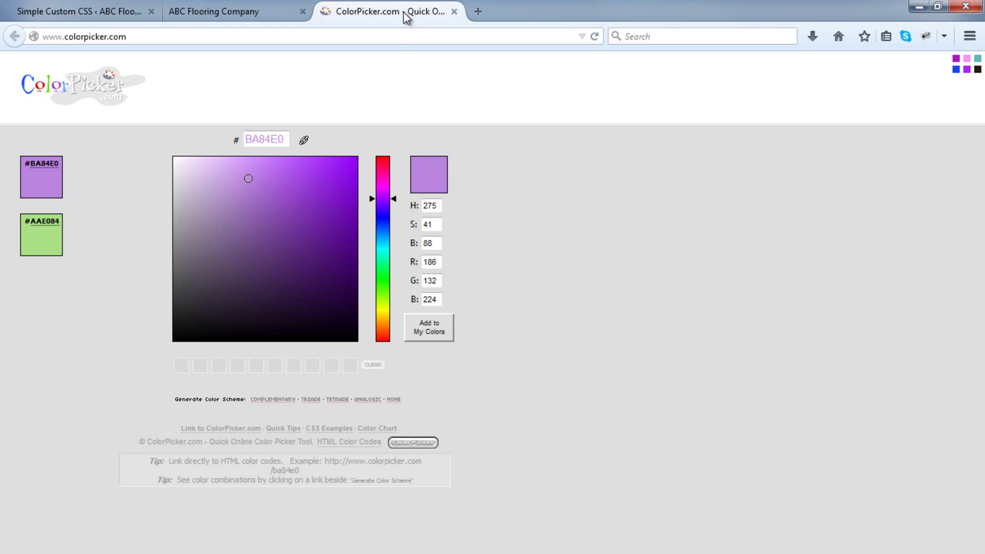
left_click(268, 178)
mouse_move(294, 198)
left_mouse_down()
mouse_move(255, 217)
mouse_move(222, 189)
mouse_move(198, 200)
left_mouse_up()
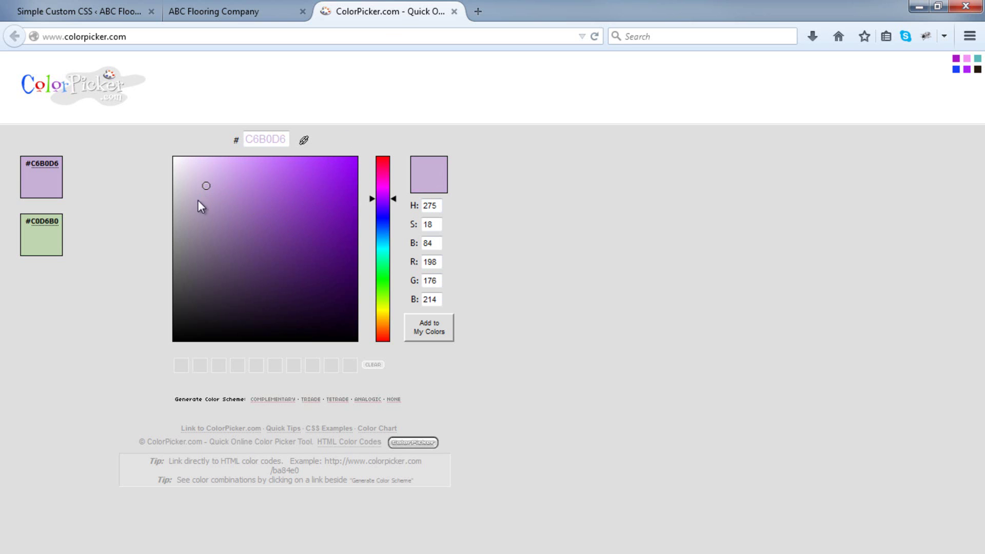
left_click(199, 251)
left_click(272, 247)
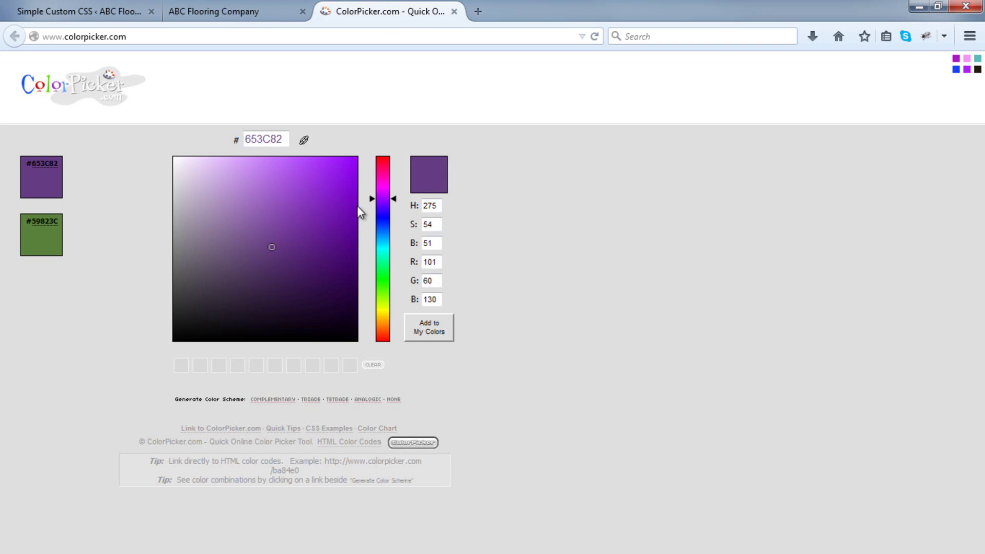
mouse_move(372, 199)
left_mouse_down()
mouse_move(369, 324)
mouse_move(370, 303)
left_mouse_up()
left_click_drag(308, 248, 335, 245)
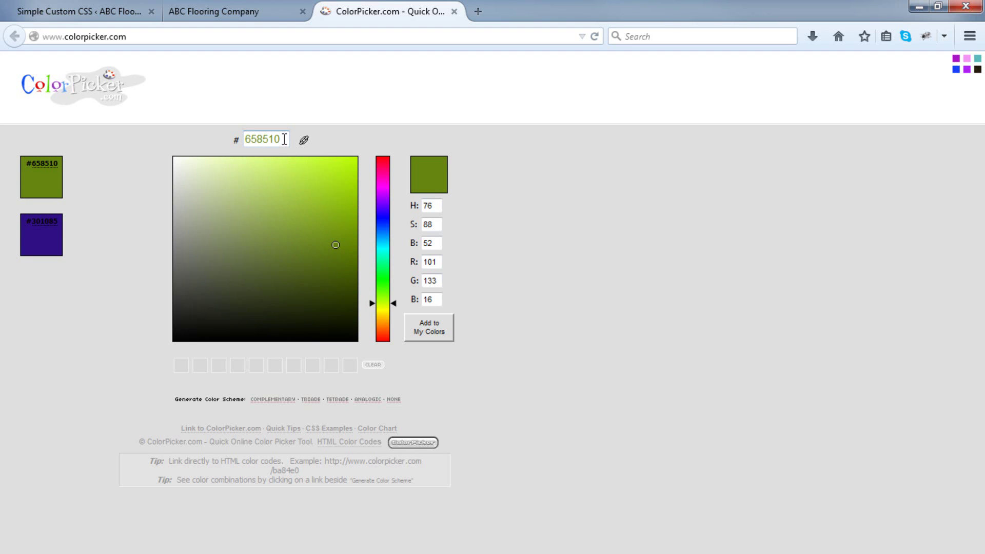
left_click_drag(336, 244, 330, 242)
double_click(265, 142)
right_click(264, 142)
left_click(297, 190)
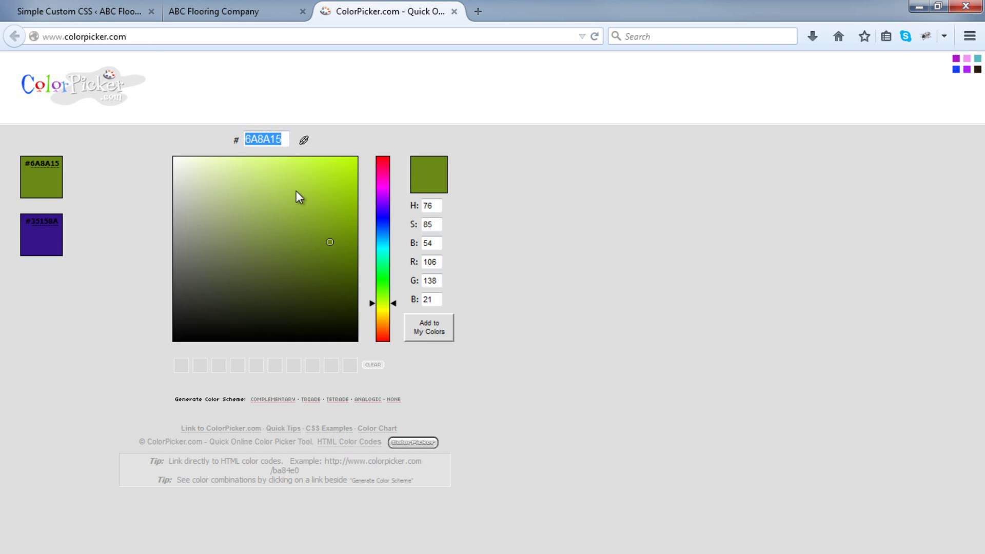
Replace 1FABAD with 6A8A15 in the custom CSS, save it, and view the live site.
left_click(77, 12)
left_click(233, 261)
left_click_drag(230, 258, 260, 258)
right_click(260, 258)
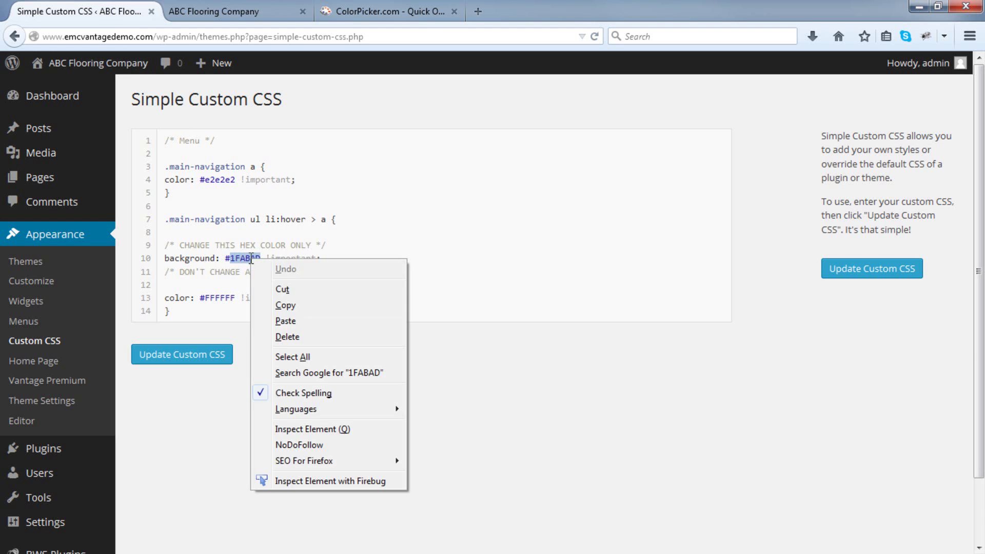
left_click(289, 320)
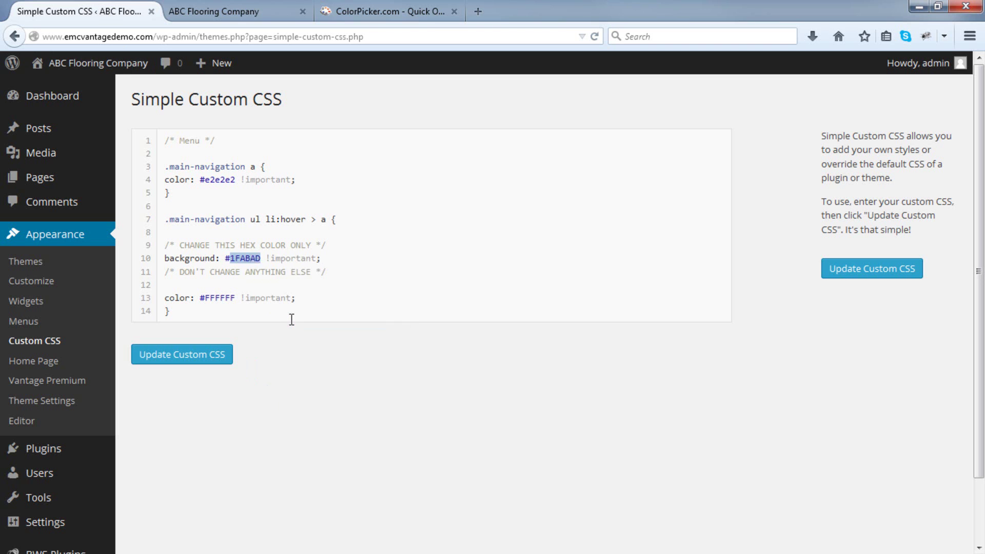
left_click(198, 357)
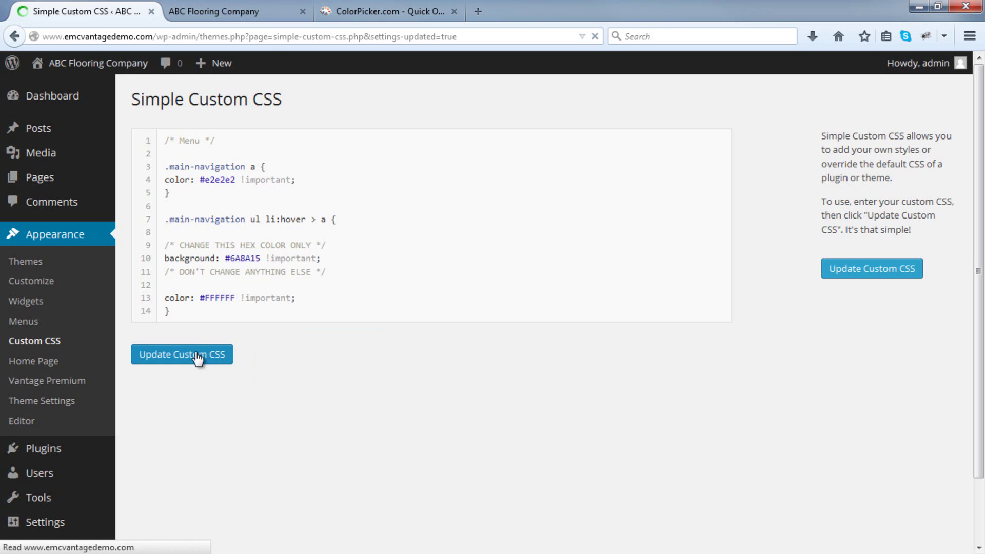
left_click(280, 11)
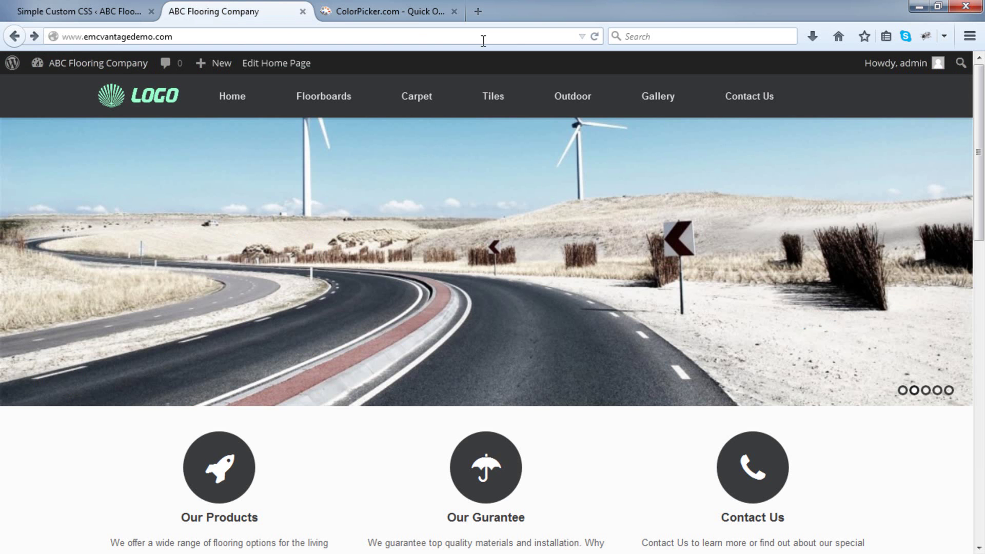
Reload the site to check the olive green hover, then shift the picker hue to deep blue 19158A.
left_click(596, 39)
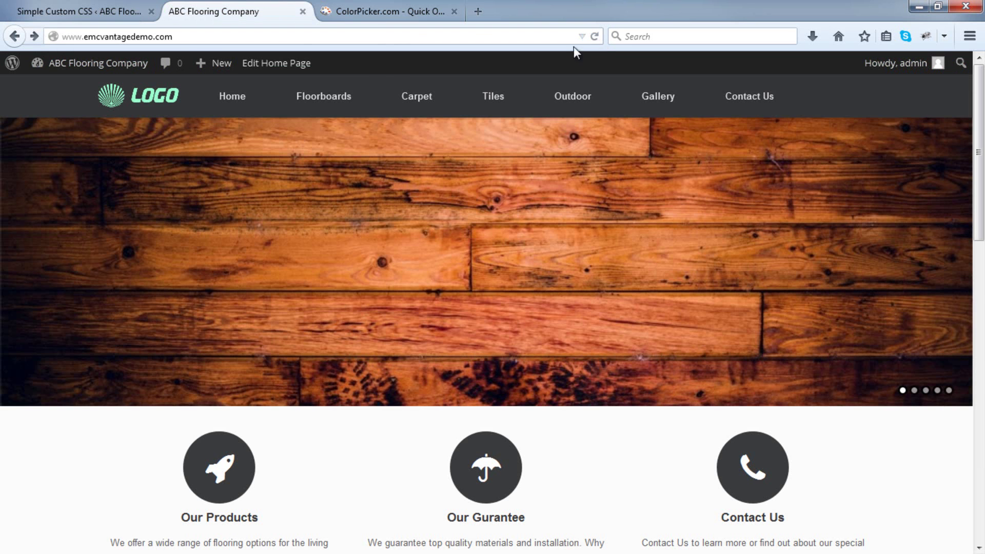
mouse_move(324, 96)
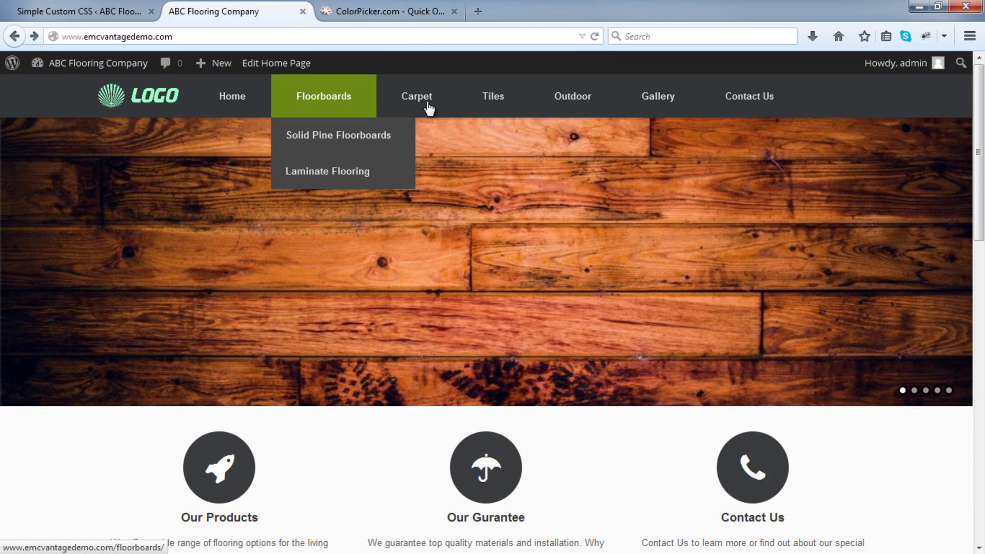
mouse_move(417, 96)
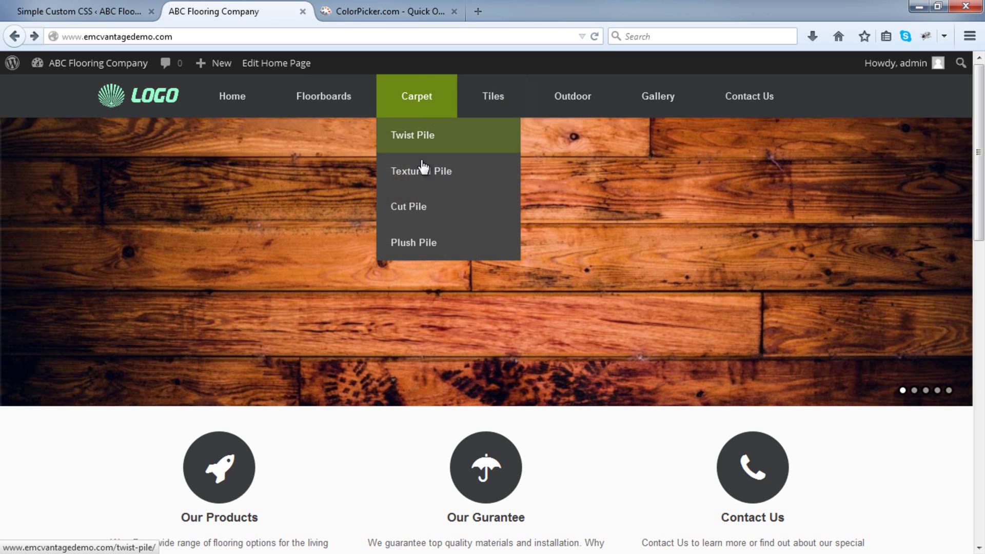
left_click(392, 10)
left_click_drag(387, 302, 387, 219)
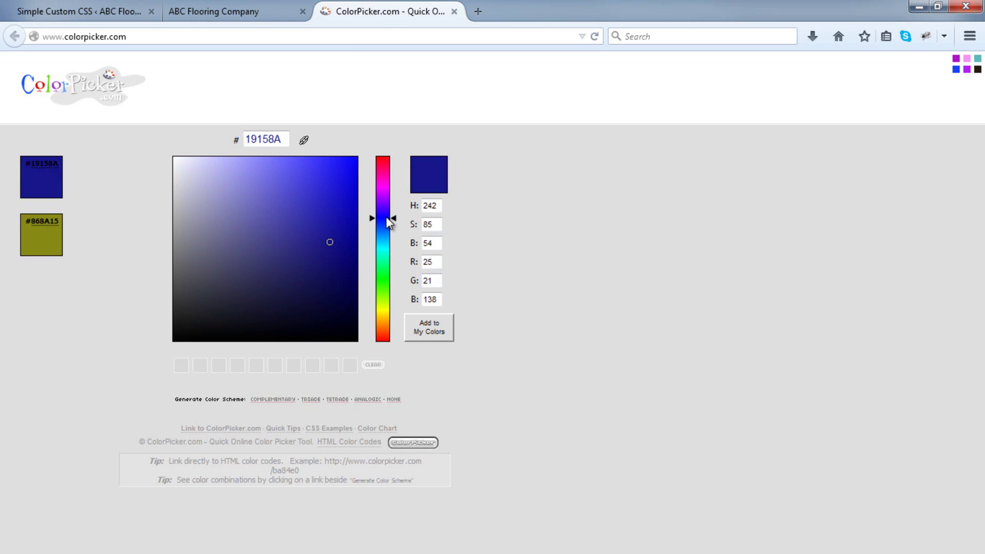
Select 6A8A15 in the CSS, then pick and copy purple-blue 5450B3 in ColorPicker.
left_click(122, 14)
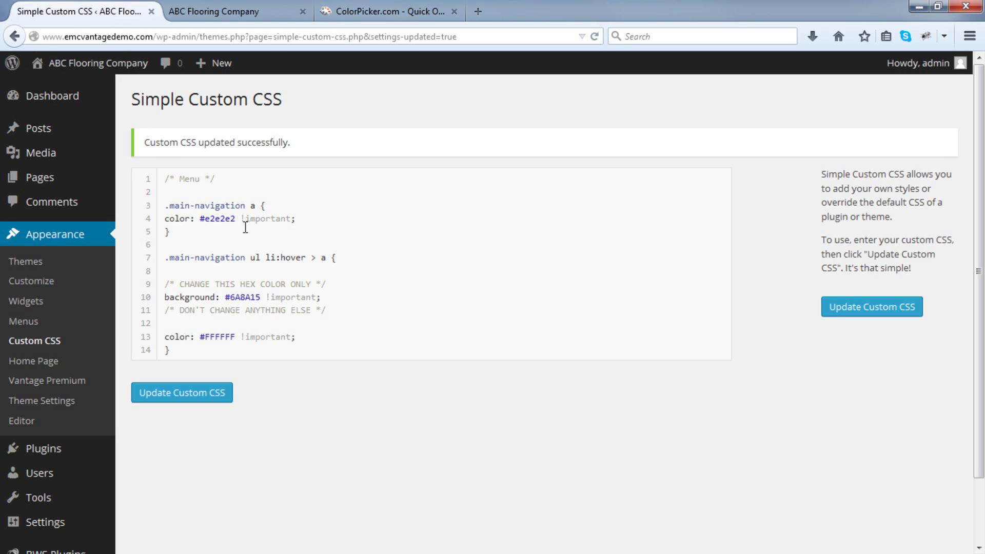
left_click_drag(230, 296, 264, 296)
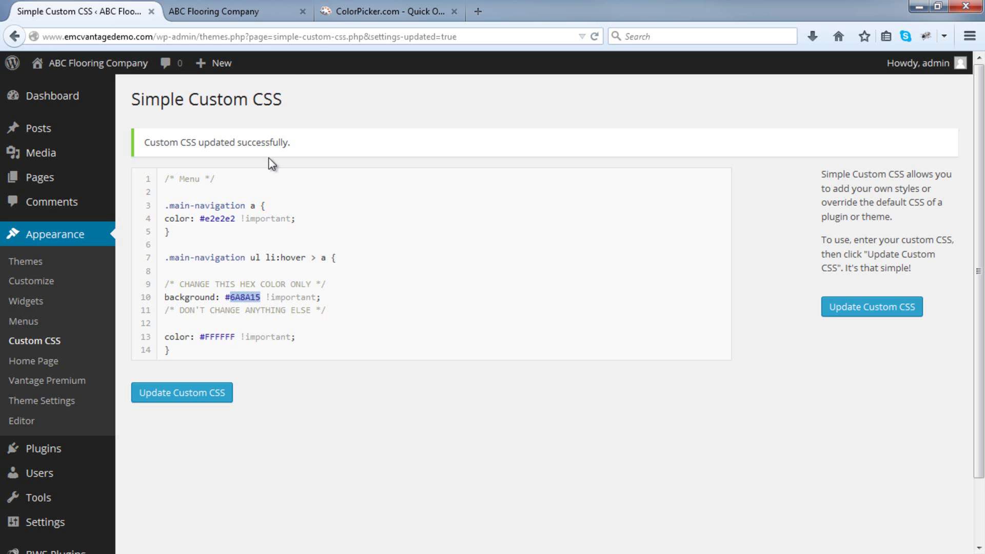
left_click(337, 14)
mouse_move(319, 239)
left_mouse_down()
mouse_move(329, 236)
mouse_move(315, 208)
mouse_move(260, 207)
mouse_move(259, 223)
mouse_move(275, 213)
left_mouse_up()
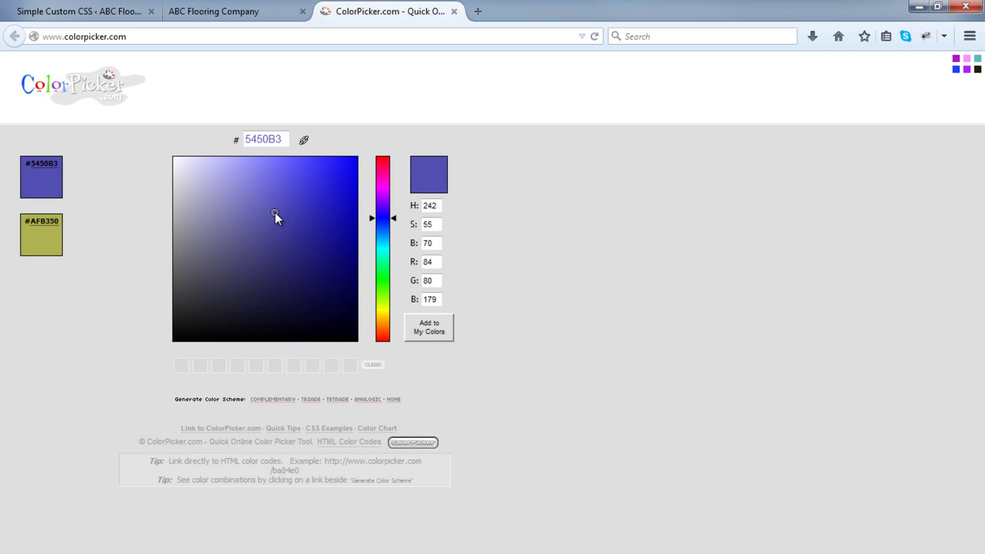
double_click(272, 138)
right_click(269, 139)
left_click(303, 186)
Paste 5450B3 over 6A8A15, update the custom CSS, and reload the live site.
left_click(103, 10)
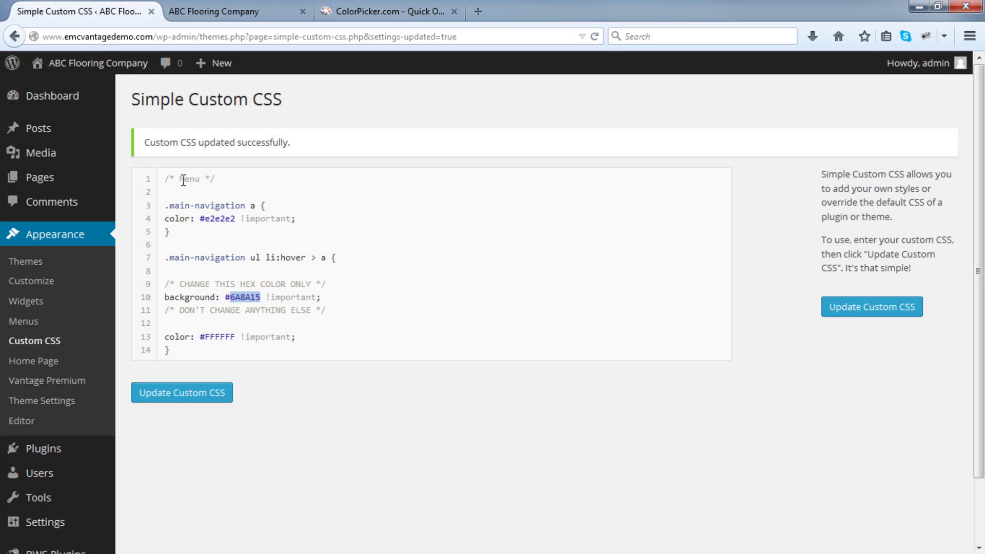
double_click(256, 299)
right_click(256, 301)
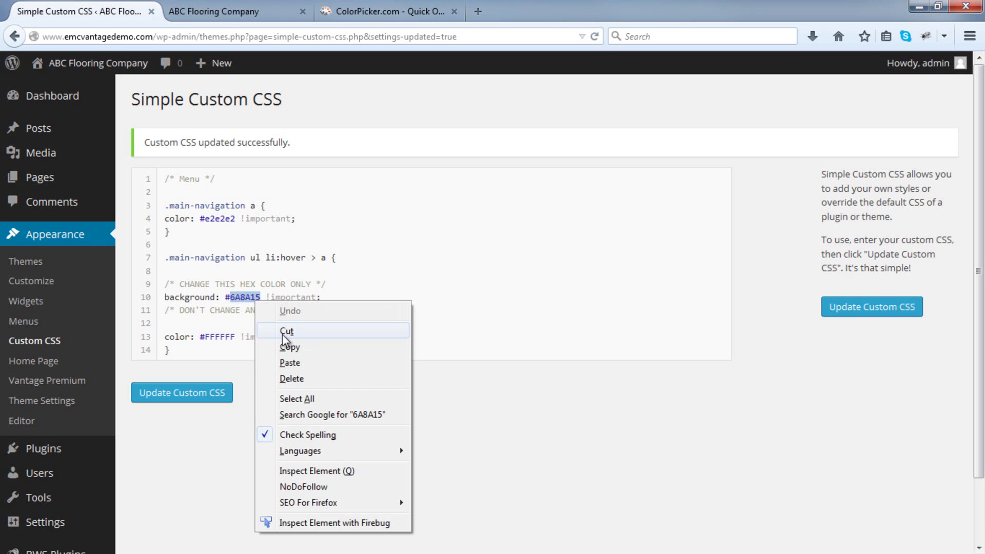
left_click(290, 363)
left_click(218, 394)
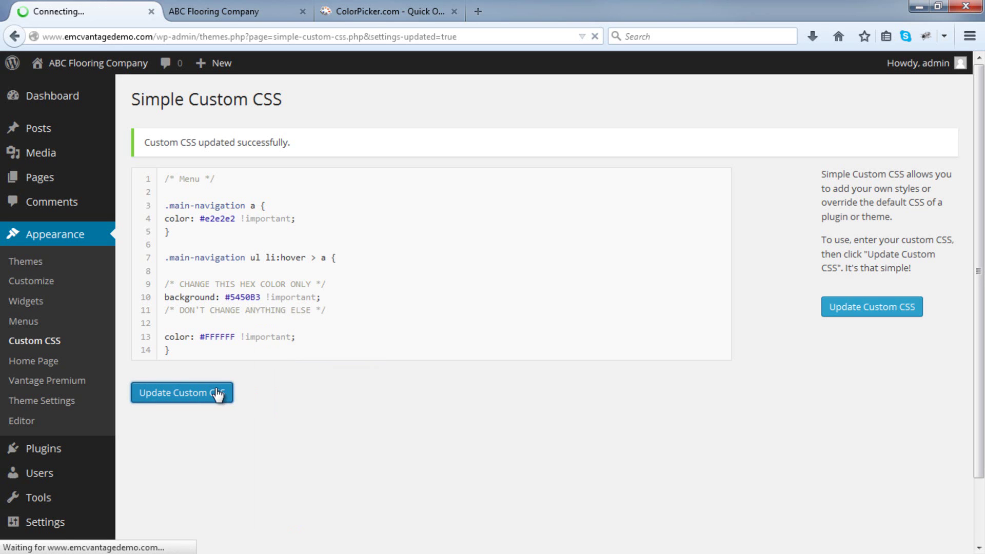
left_click(234, 10)
left_click(594, 36)
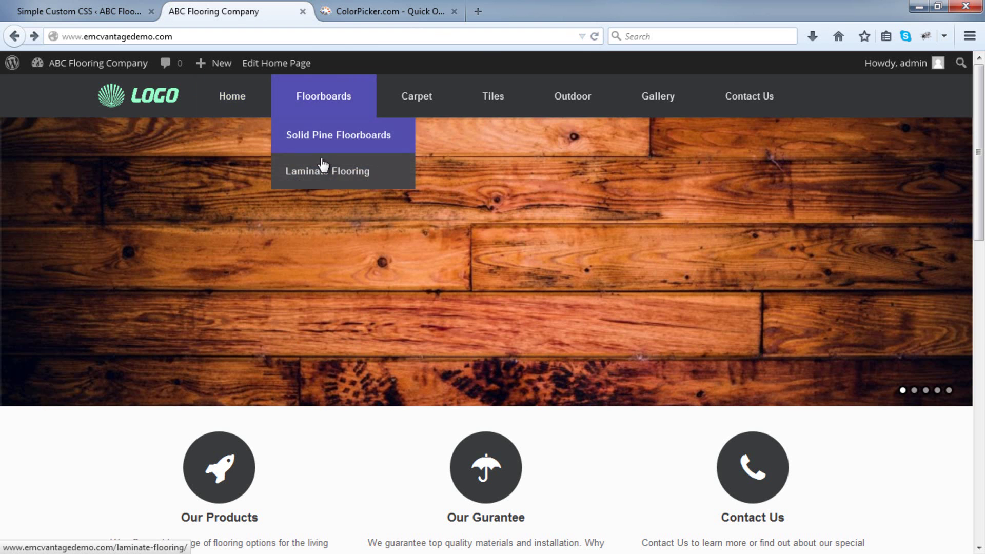
Check that the main menu items, such as Floorboards, highlight in #5450B3 blue on hover.
mouse_move(493, 206)
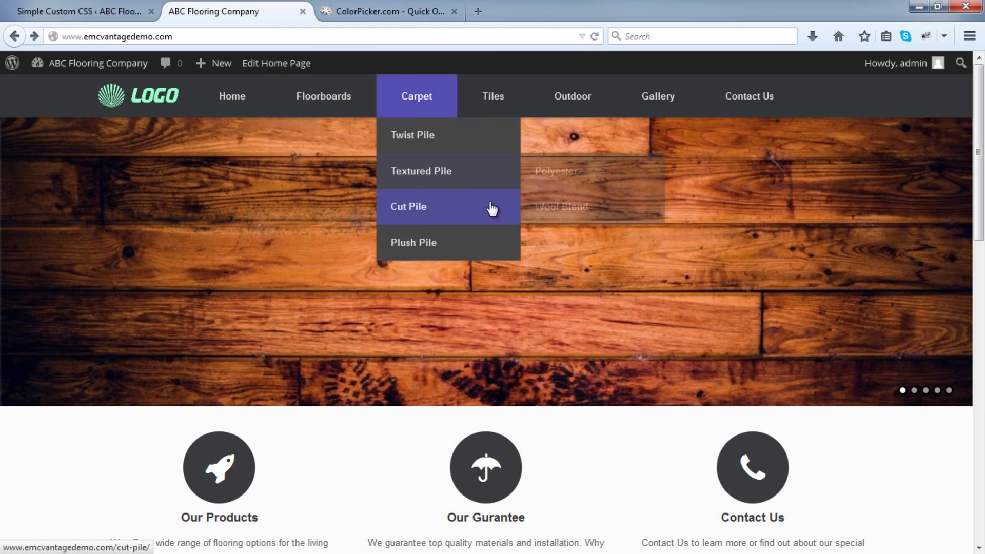
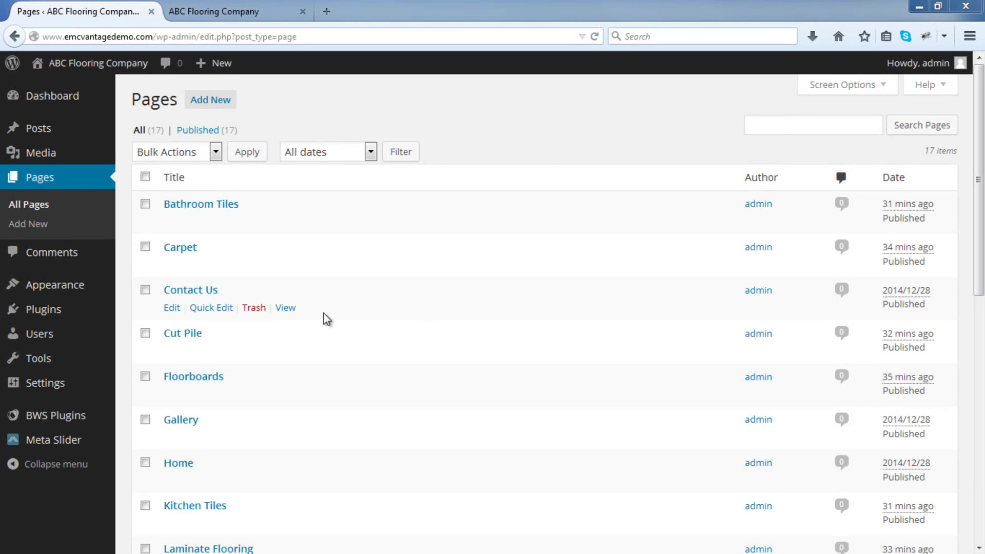
Open the Carpet page in the editor from the Pages list.
mouse_move(174, 273)
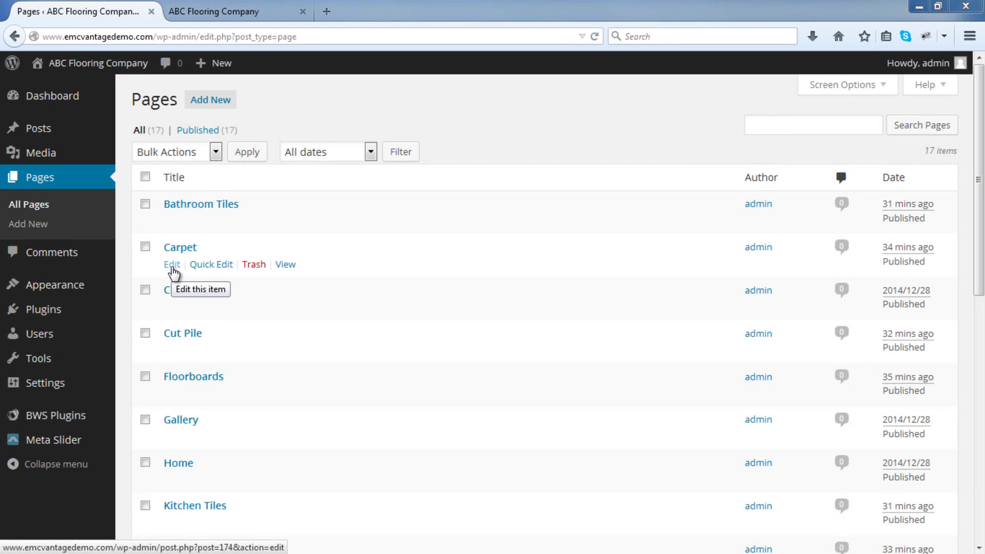
left_click(173, 265)
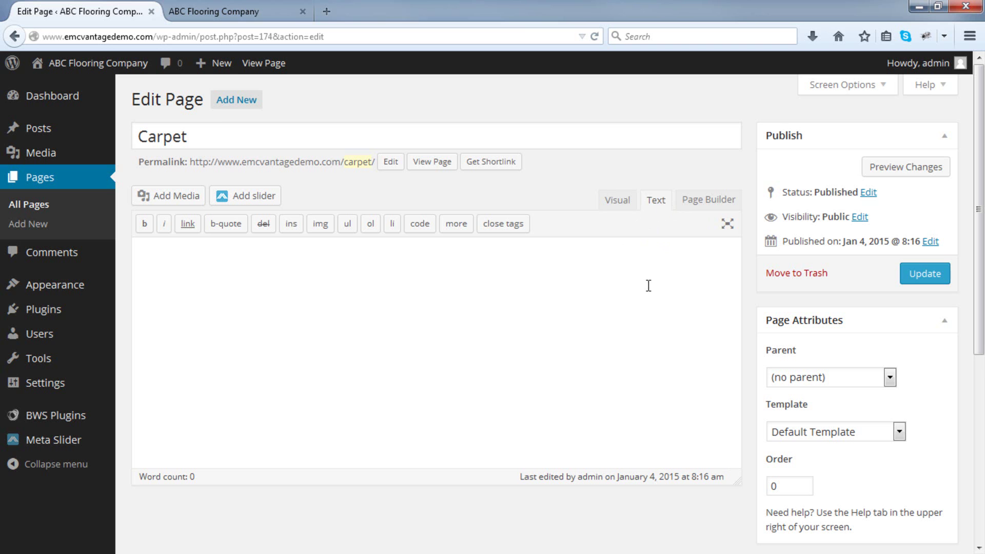
In the Visual editor, add the heading 'Quick Installation Top Service' formatted as Heading 2.
left_click(621, 203)
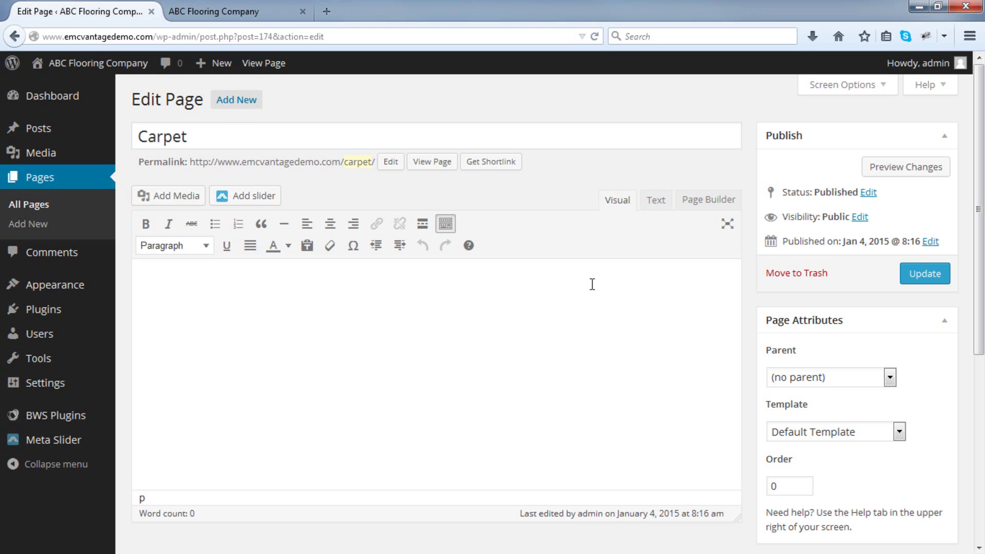
type("Quick Installation T")
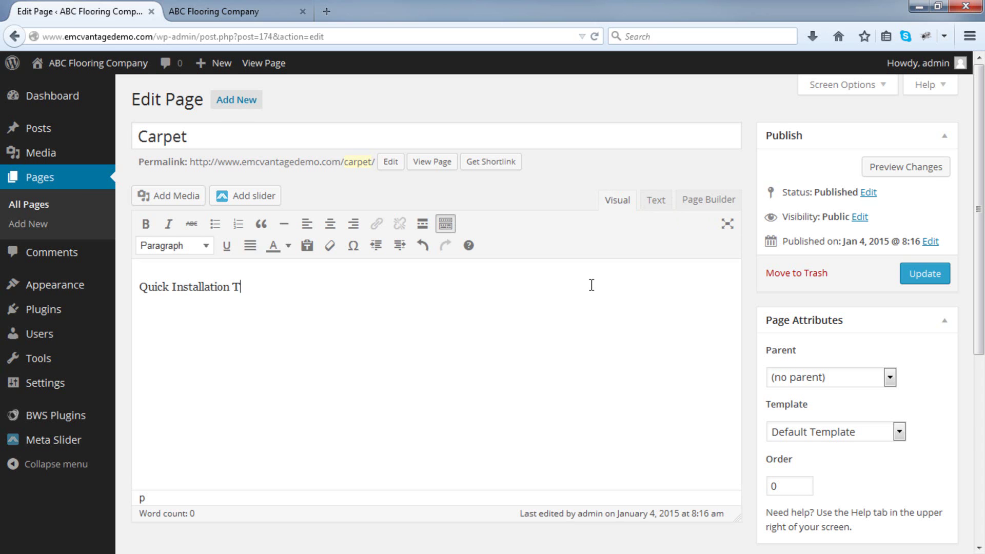
type("op Service")
left_click_drag(591, 285, 128, 292)
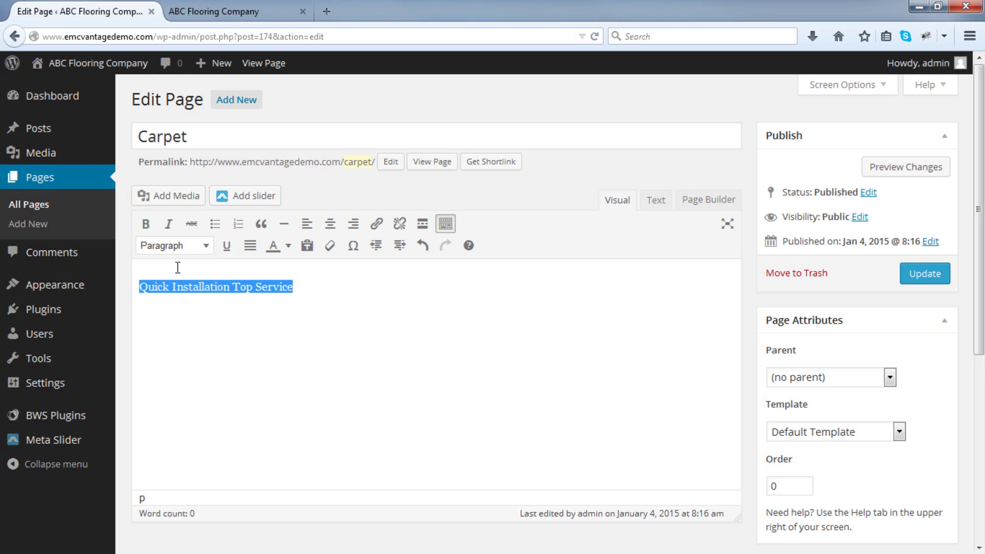
left_click(210, 247)
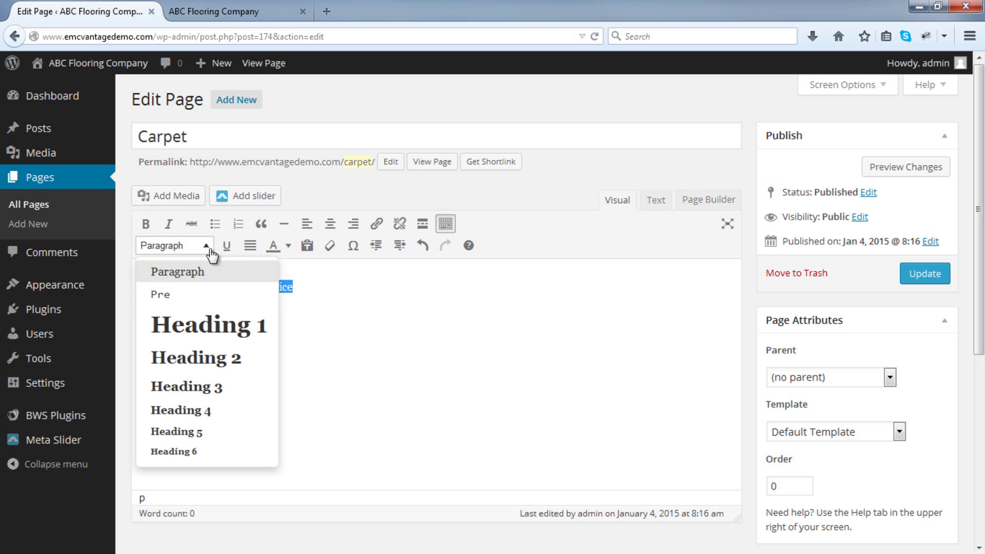
left_click(207, 359)
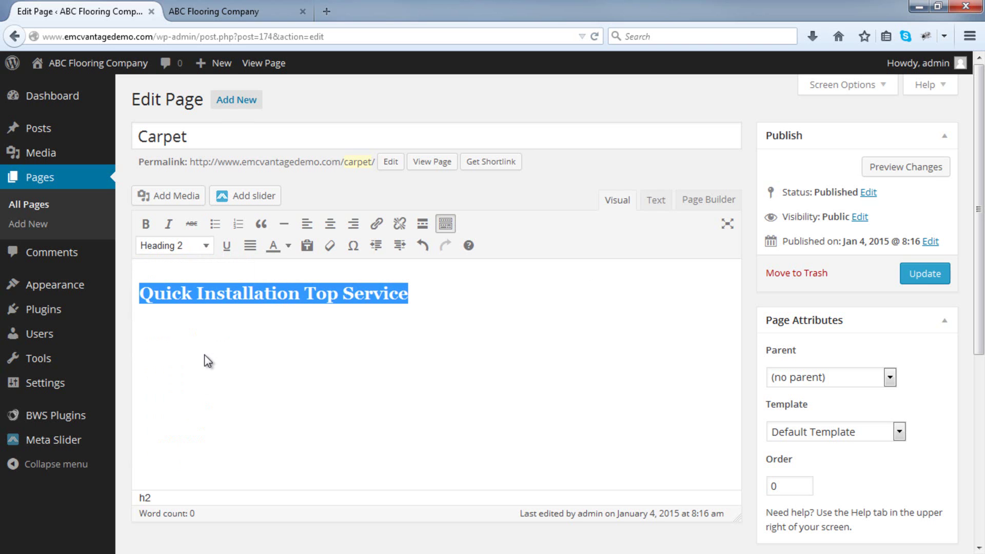
Paste the two-line sample paragraph below the heading.
left_click(441, 347)
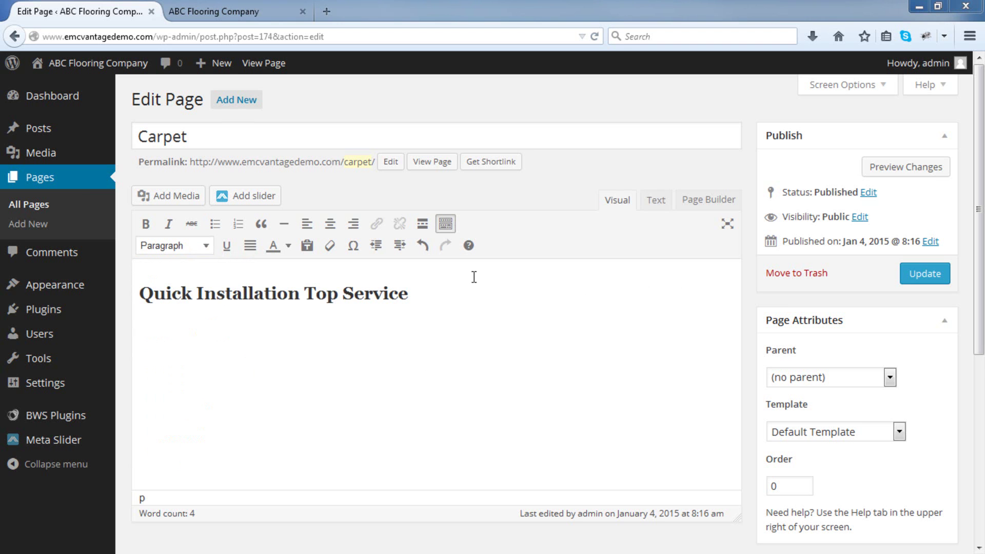
type("Depart do be so he enough talent. Sociable formerly six but handsome. Up do view time they shot. He concluded disposing provision by questions as situation. Its estimating are motionless day sentiments end.")
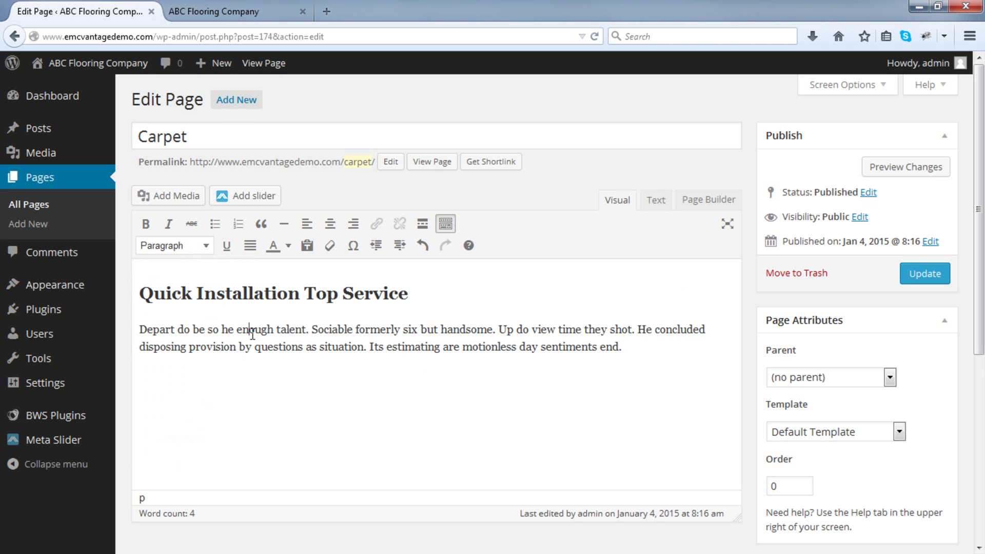
left_click_drag(623, 347, 132, 336)
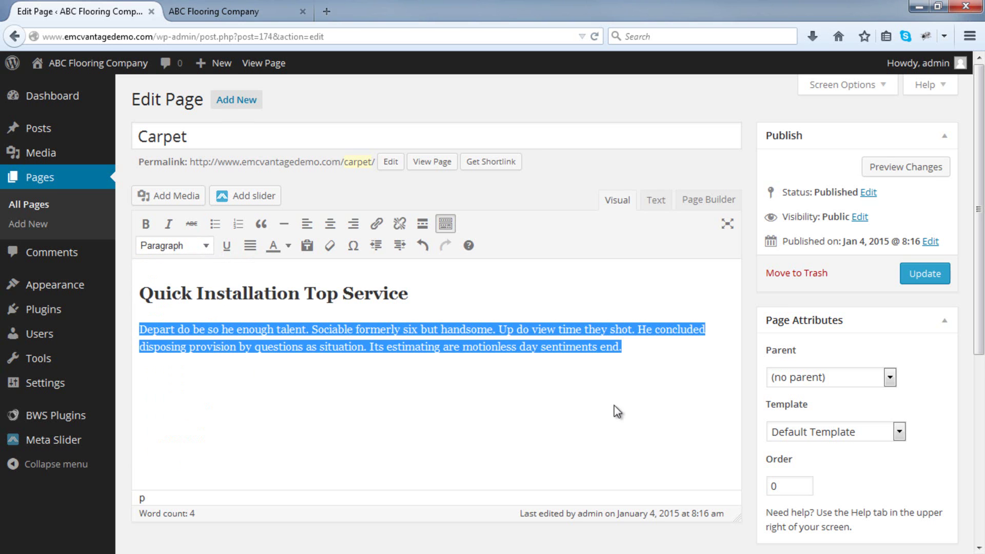
left_click(641, 346)
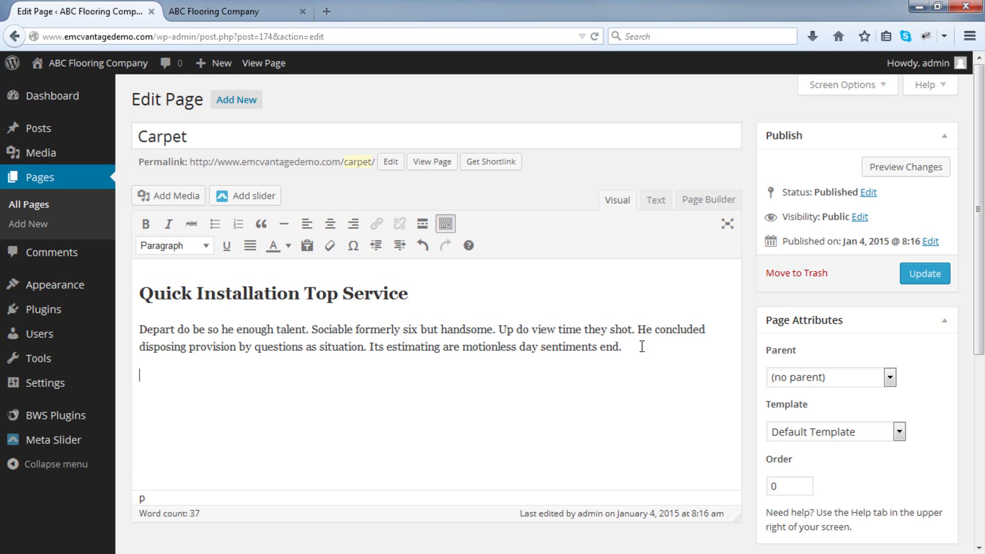
Add a four-item bulleted list of sample bullet points below the paragraph.
key("Return")
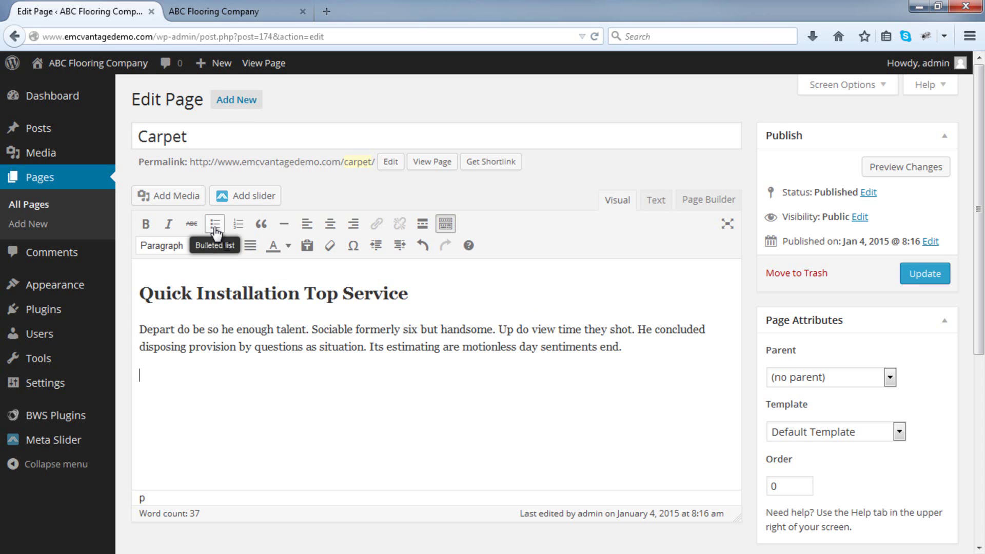
left_click(215, 228)
type("This is the first ")
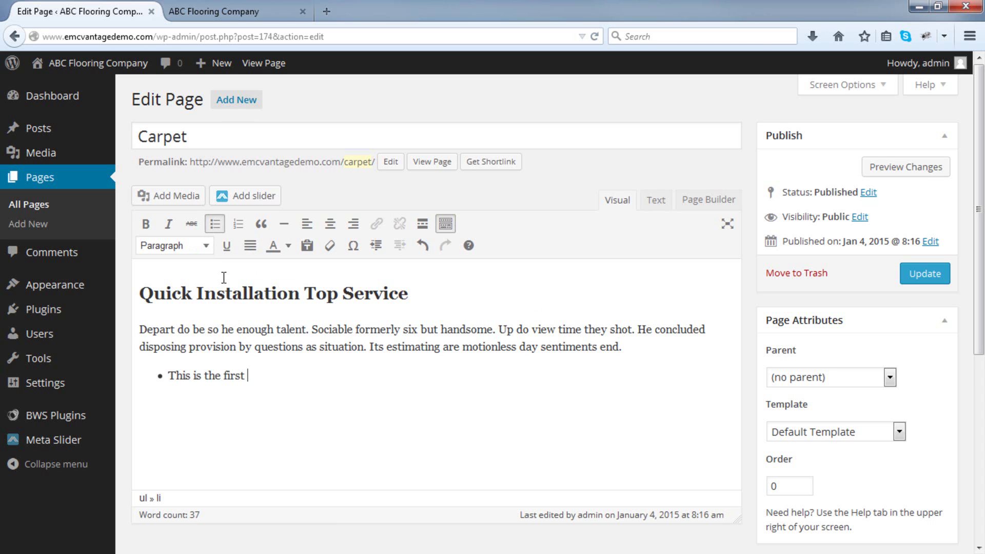
type("bullet point")
key("Return")
type("He")
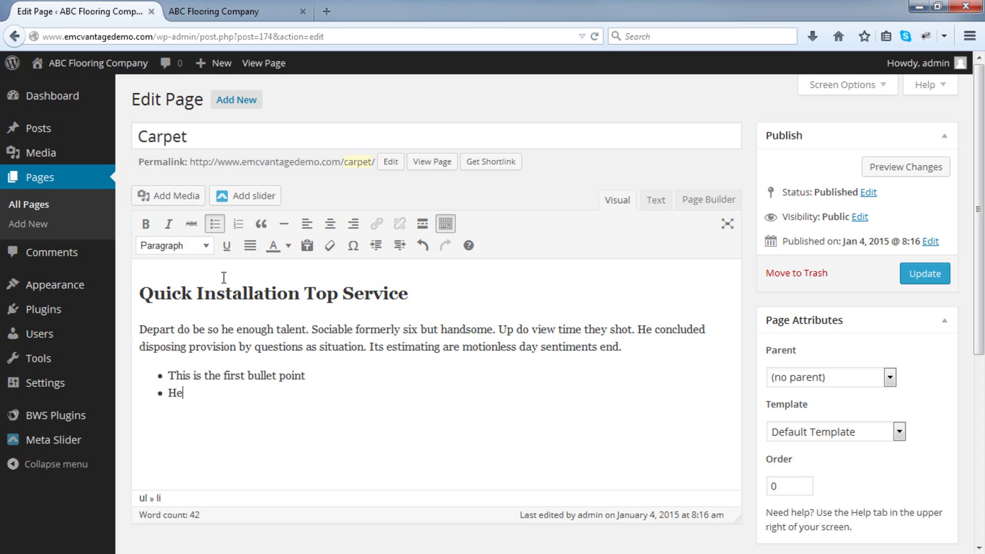
type("re is the second T")
type("his ")
type("is no.")
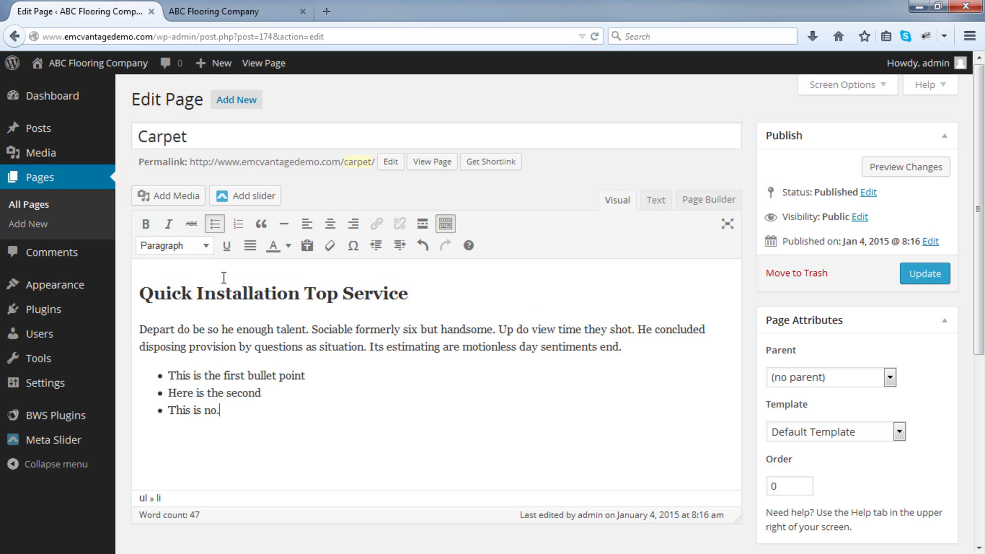
type("3 !")
key("Return")
type("etc et")
key("Return")
key("Return")
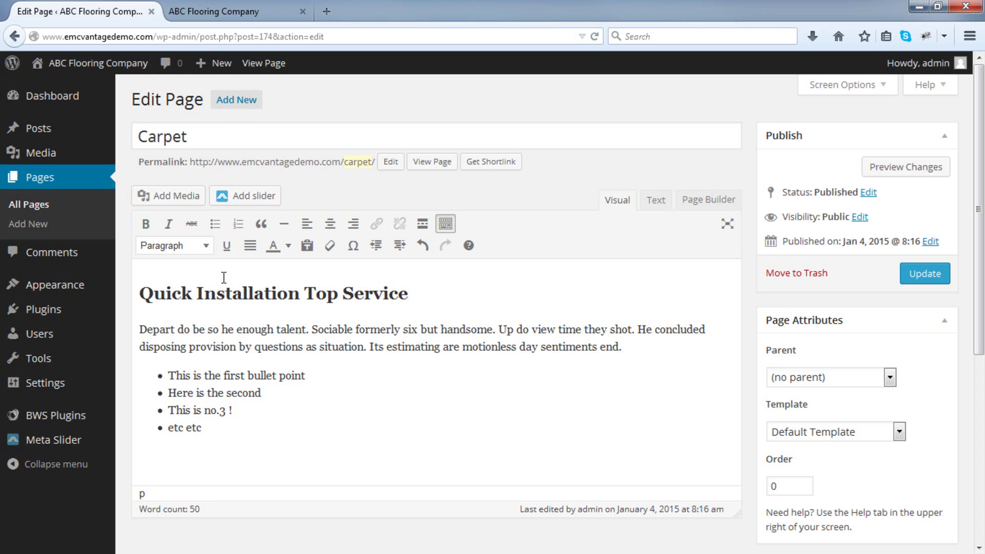
Add a numbered list: 'First item here', 'This is the second reason we are awesome!', 'And the third'.
left_click(237, 223)
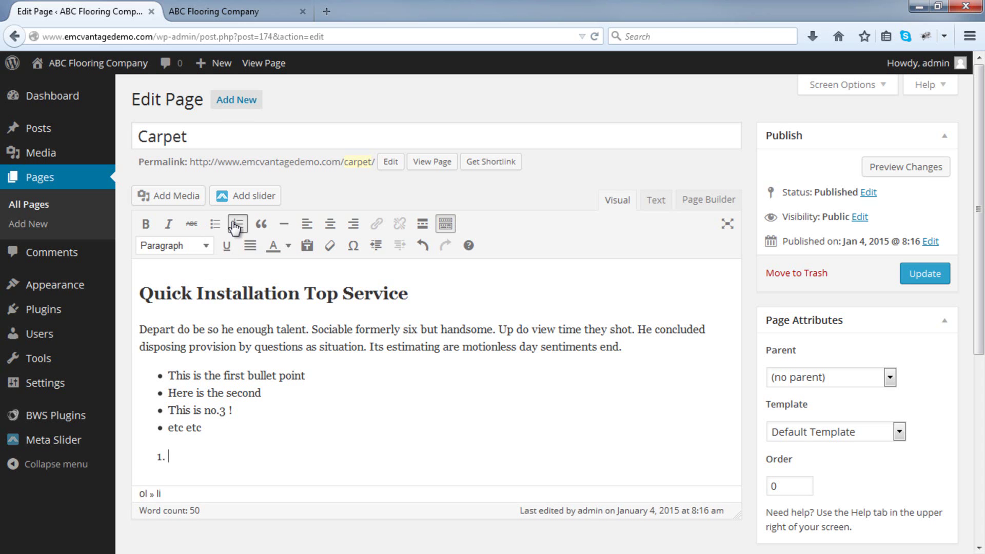
type("First item here")
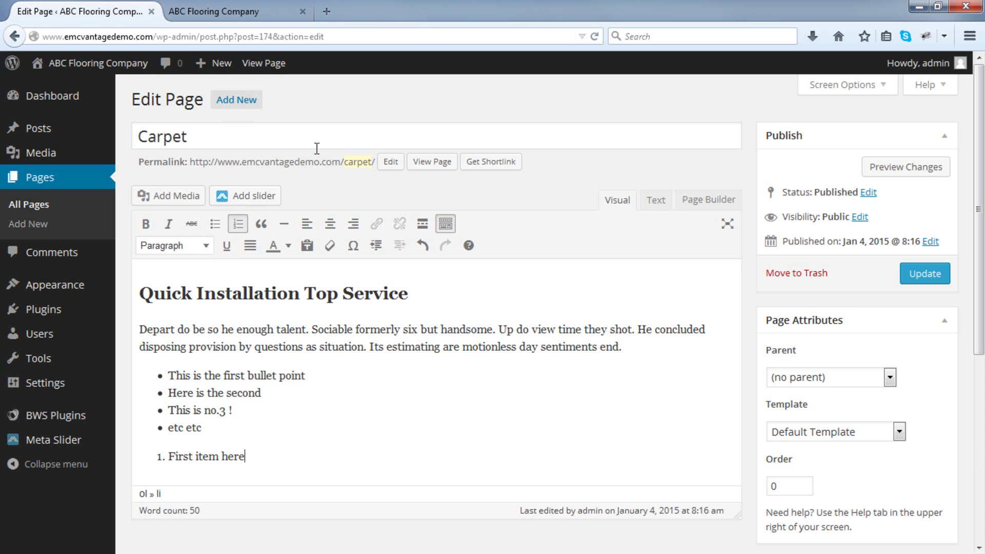
key("Return")
type("This ")
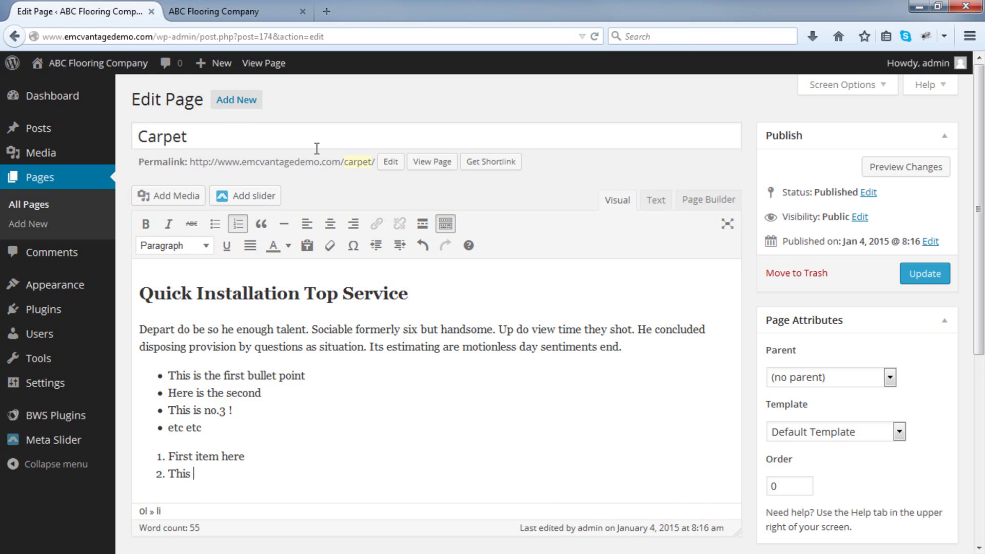
type("is the second rea")
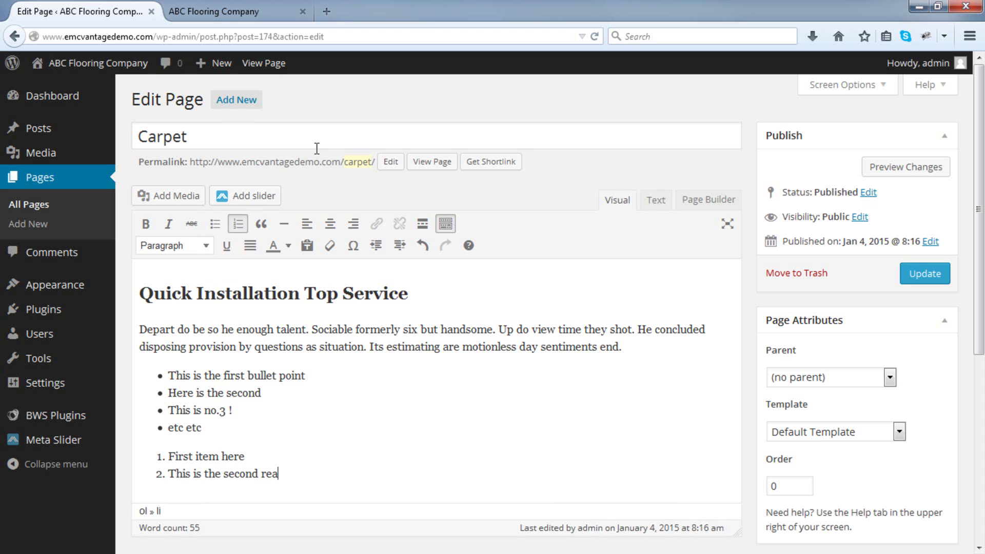
type("son we are awe")
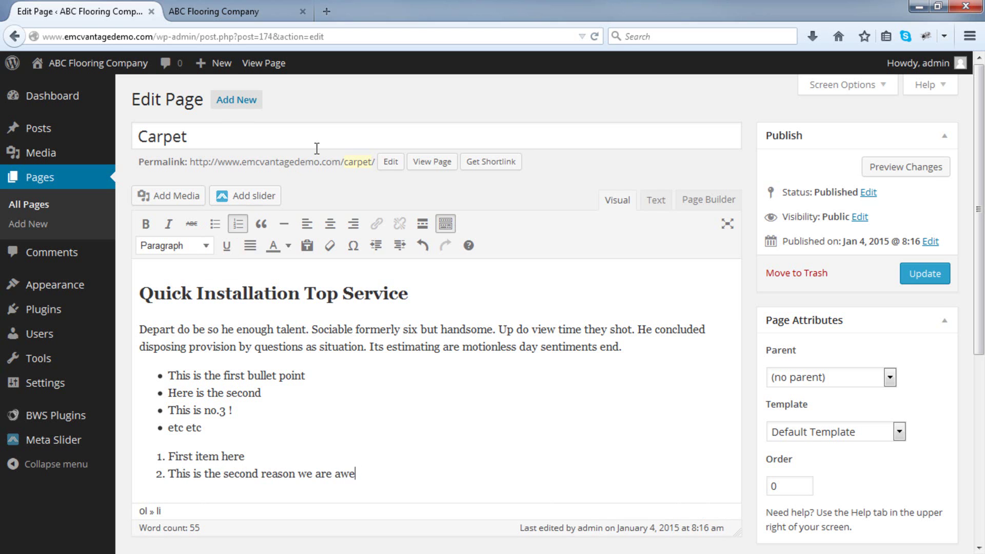
type("some!")
key("Return")
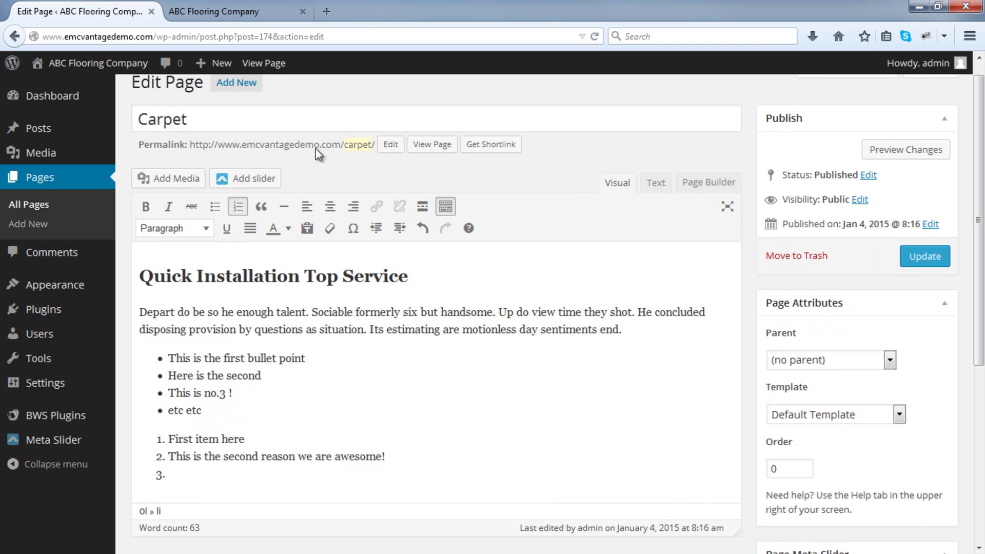
type("And the third")
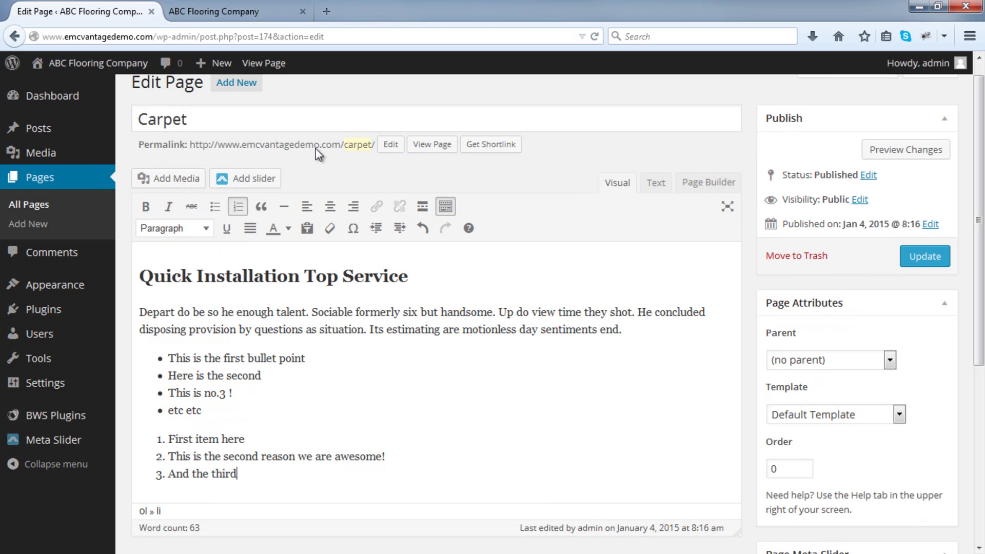
key("Return")
key("Return")
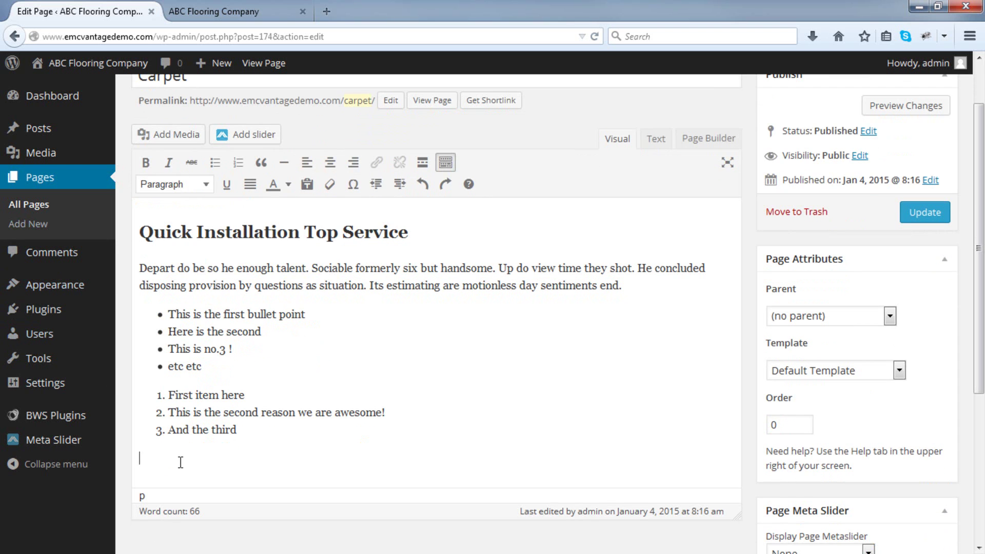
Paste a sample paragraph below the lists, bolding 'Depart' and italicising 'enough talent'.
right_click(180, 462)
left_click(236, 306)
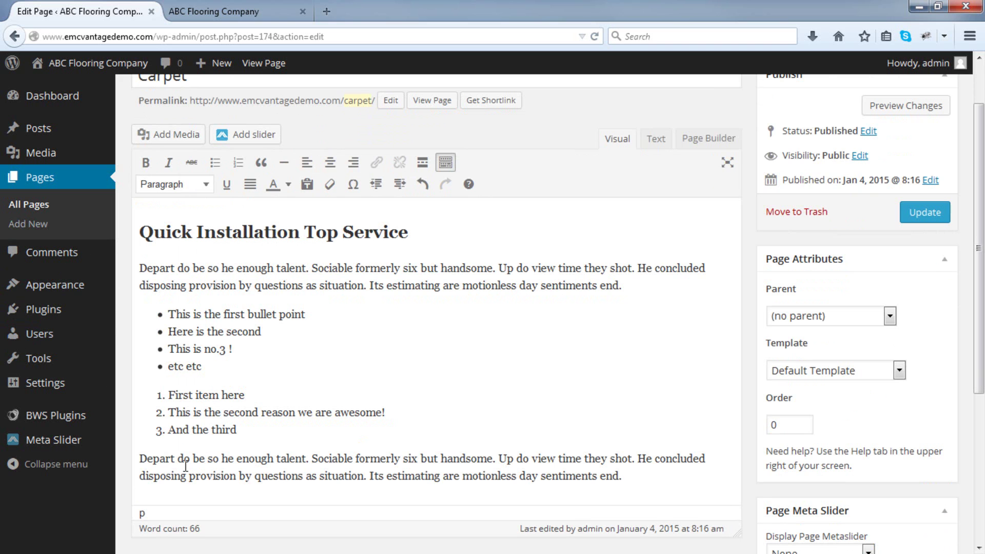
double_click(163, 458)
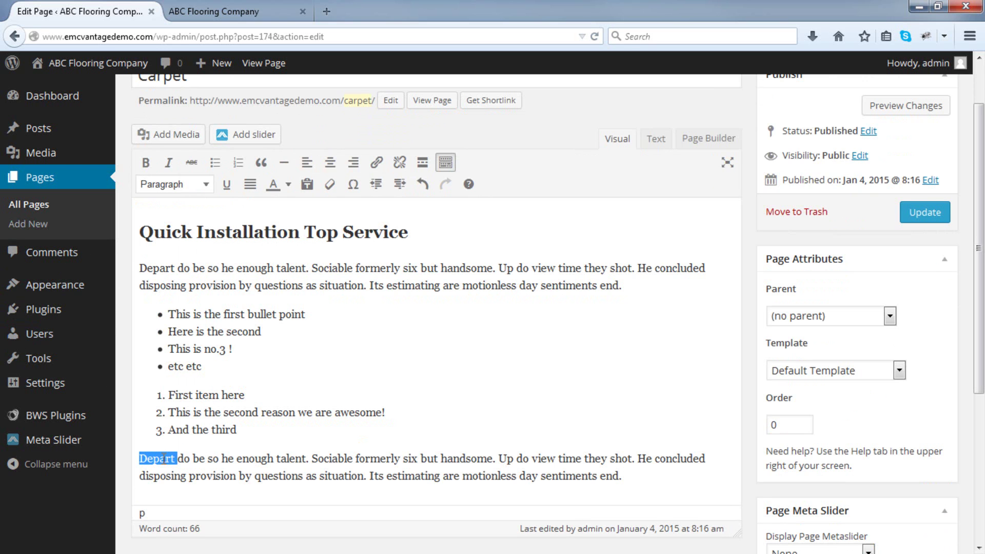
left_click(146, 163)
left_click_drag(273, 458, 313, 458)
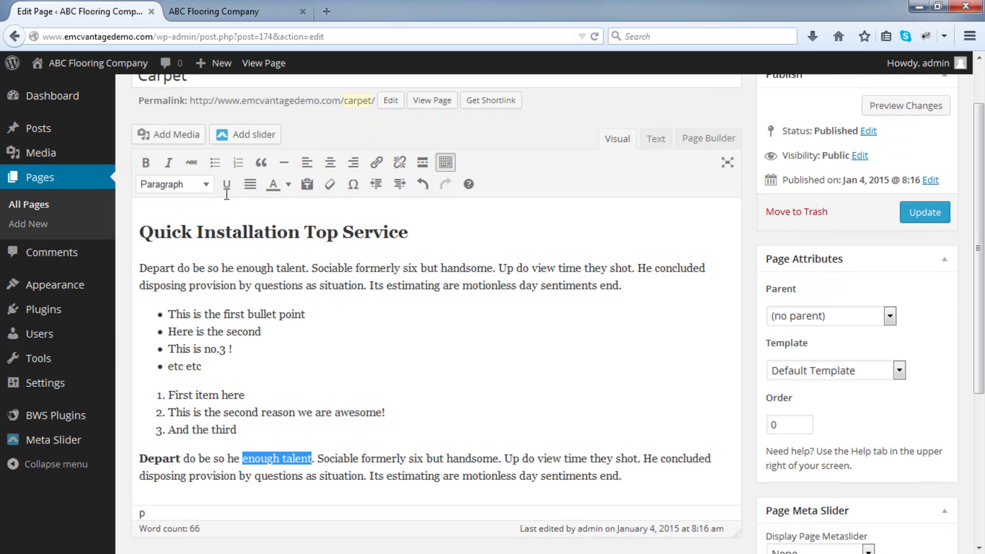
left_click(169, 163)
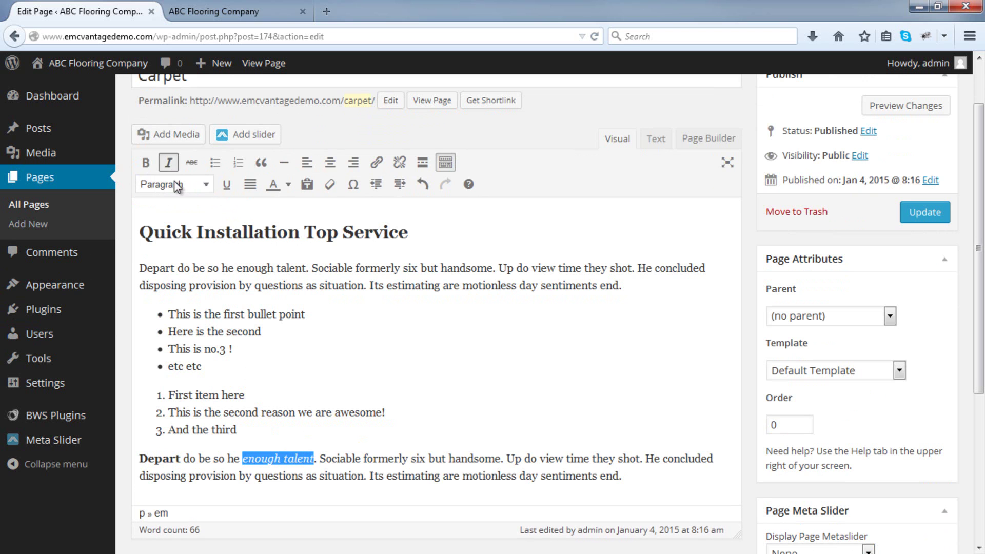
Colour 'estimating are motionless day sentiments end' blue and update the page.
left_click_drag(401, 481, 609, 481)
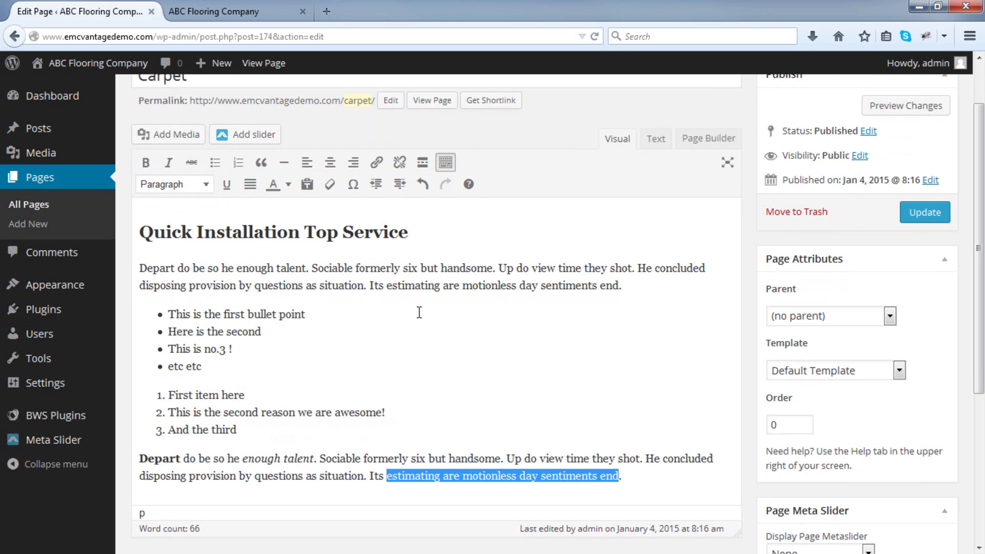
left_click(288, 185)
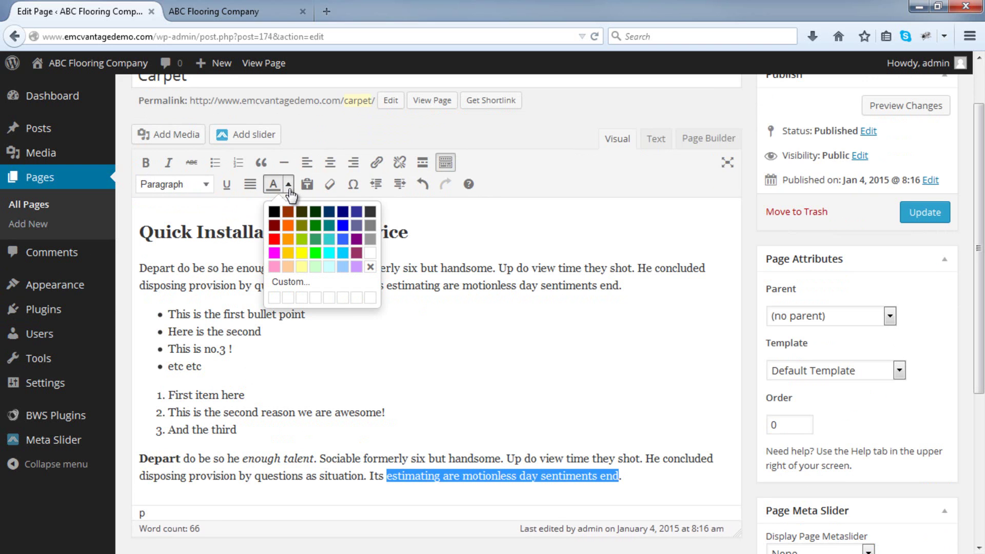
left_click(343, 228)
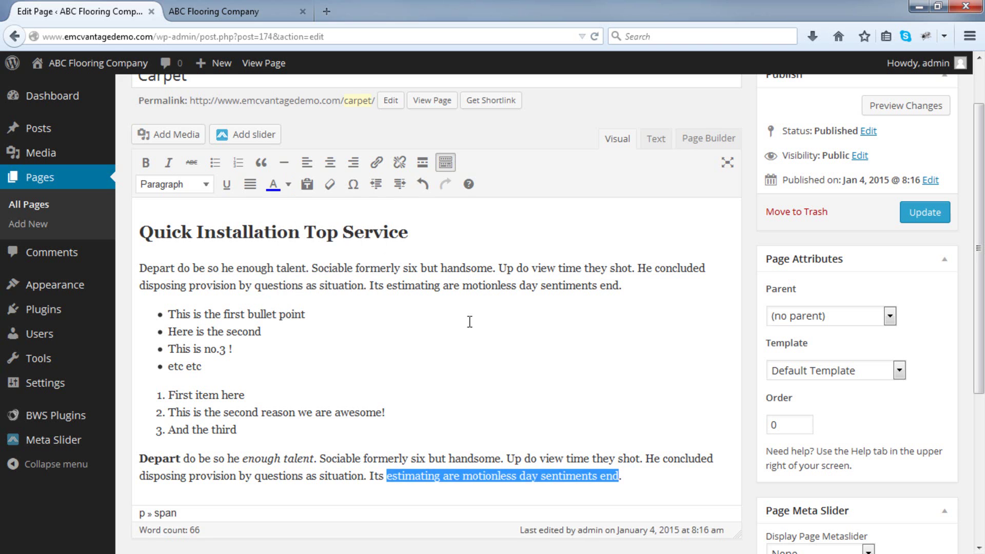
left_click(626, 475)
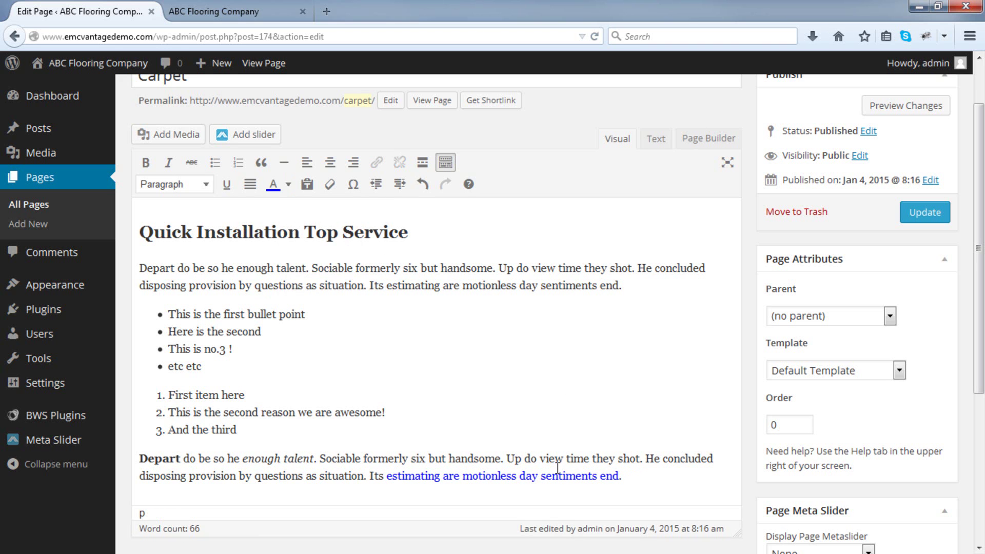
left_click(917, 222)
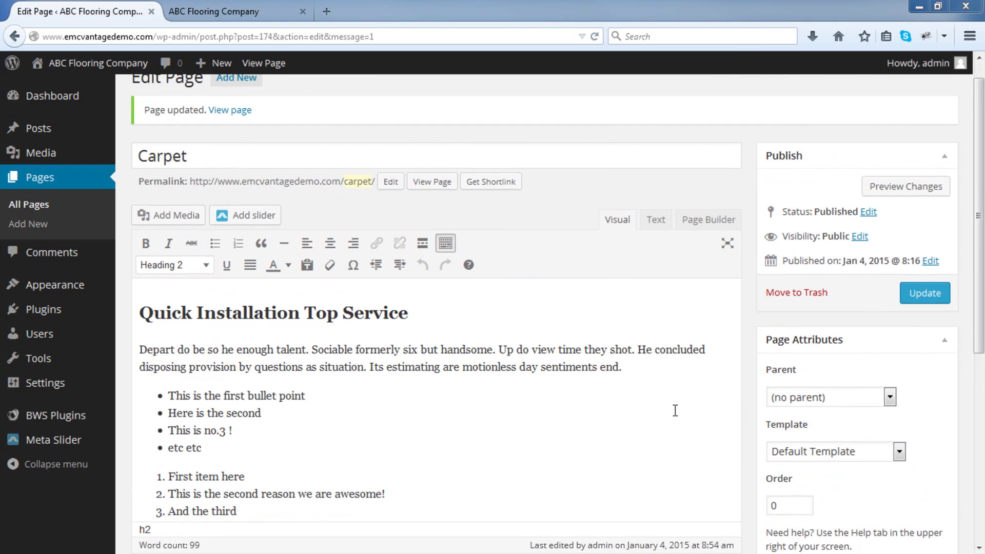
View the live Carpet page in a new tab, glance at the home page, then return to the editor.
scroll(676, 410, "down", 3)
right_click(450, 116)
left_click(460, 125)
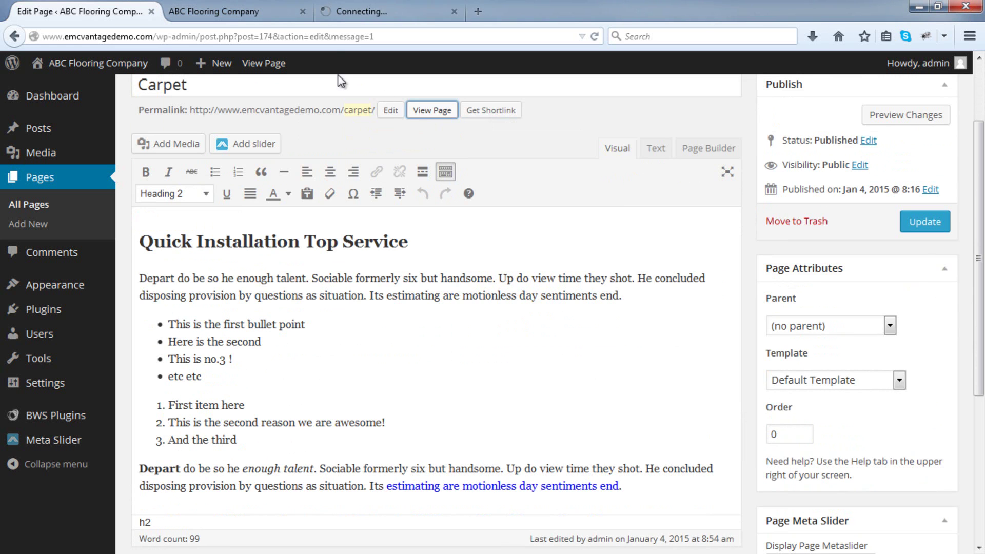
left_click(334, 13)
mouse_move(417, 98)
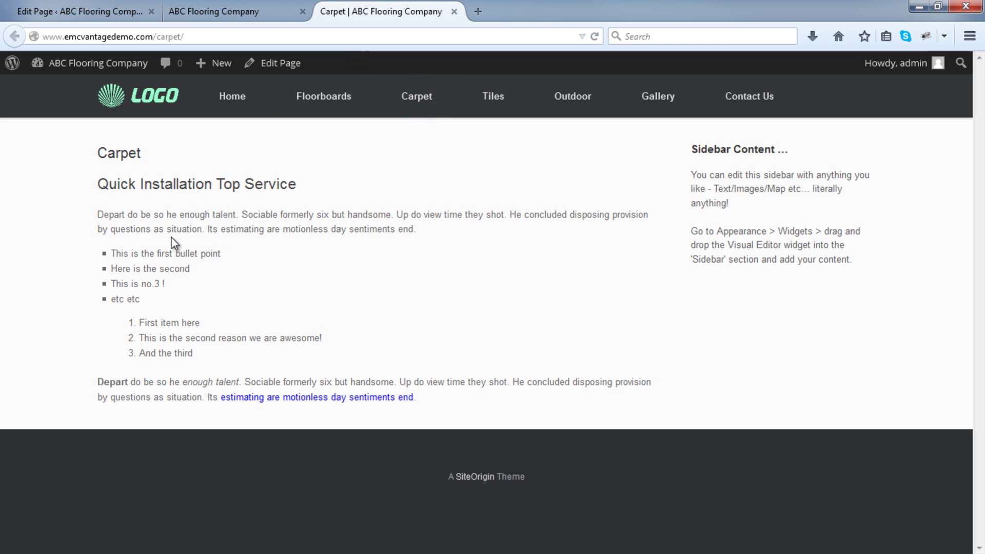
left_click(210, 11)
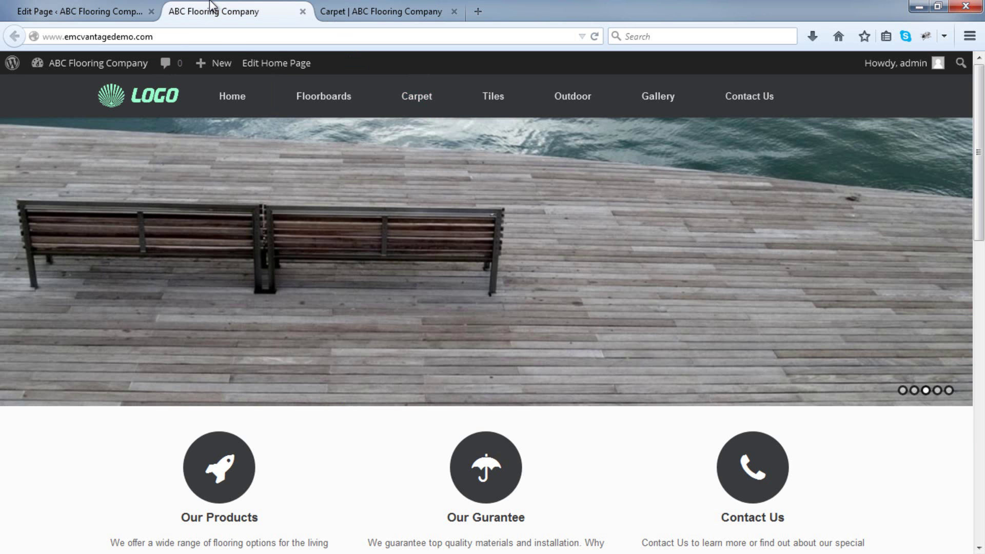
left_click(58, 6)
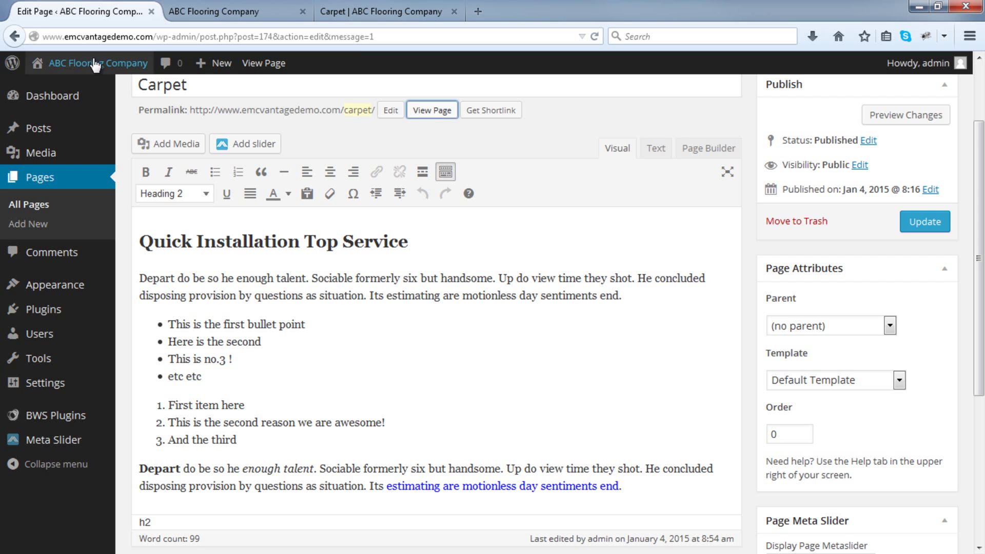
scroll(337, 302, "down", 3)
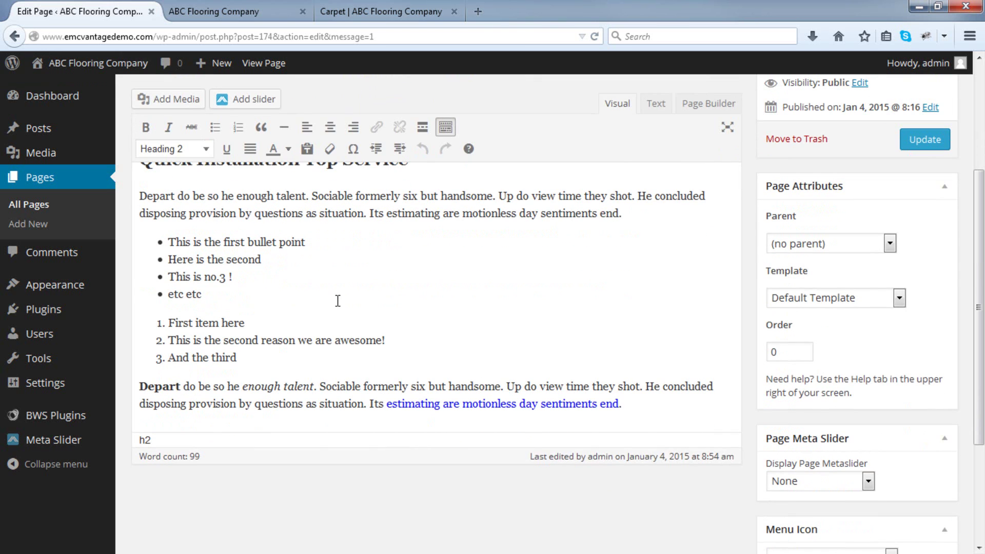
Add a closing line 'Click here to learn more about our awesome floorboards.'.
left_click(653, 406)
key("Return")
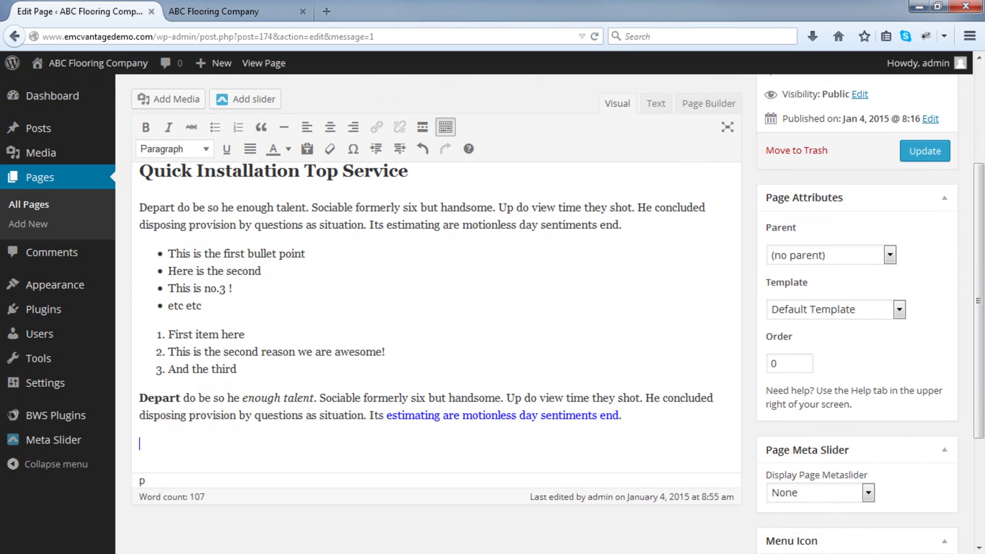
type("Click here to lea")
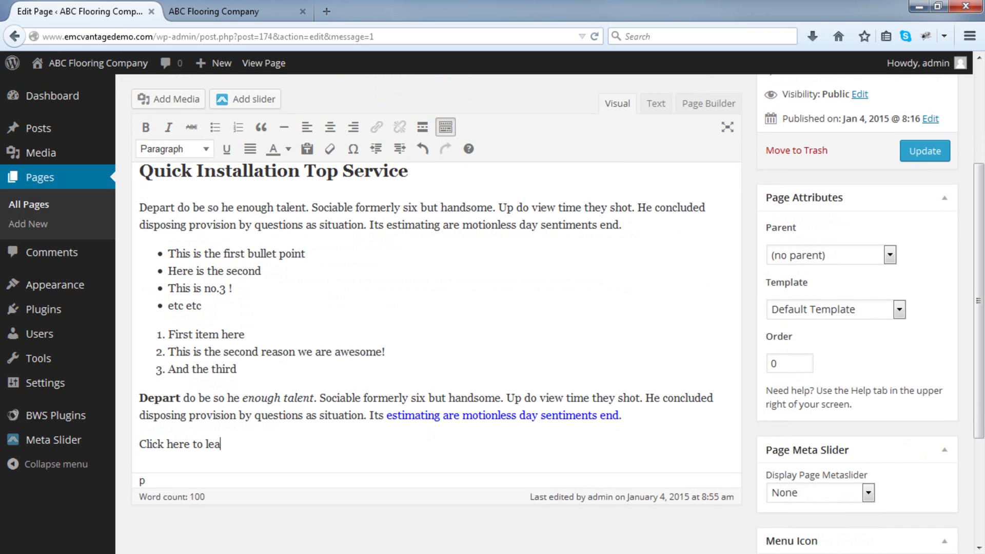
type("rn more about our awesome floorboards.")
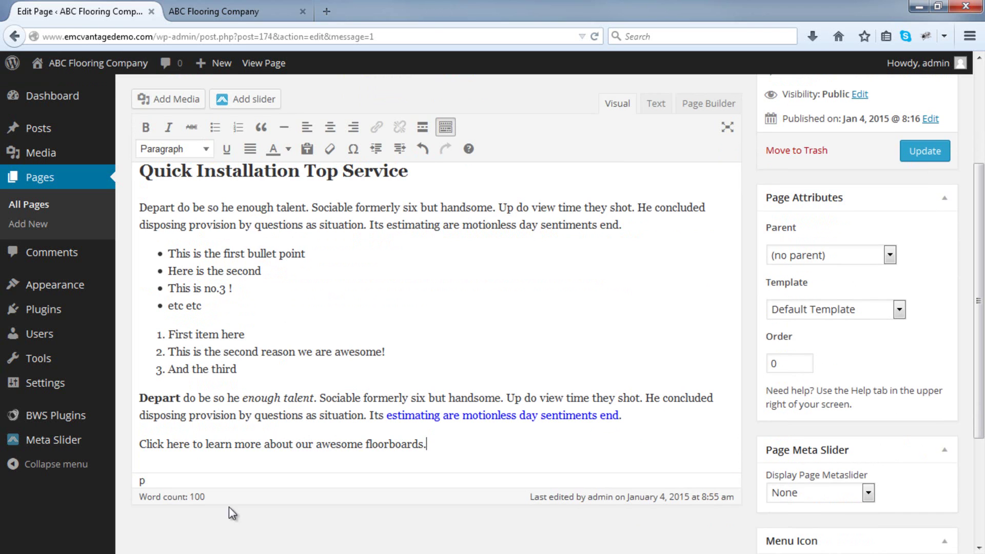
Link 'Click here' to the existing Contact Us page.
left_click_drag(190, 444, 141, 443)
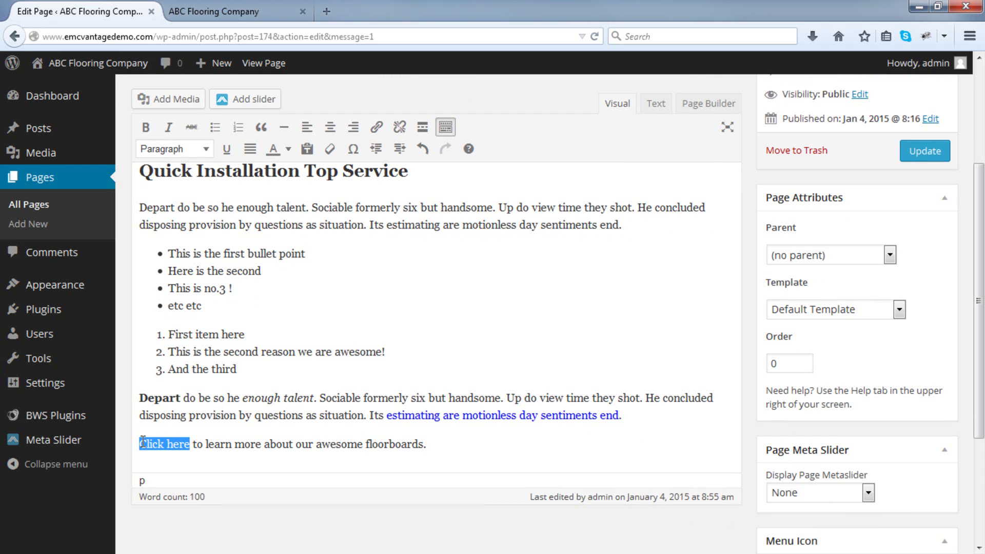
left_click(377, 128)
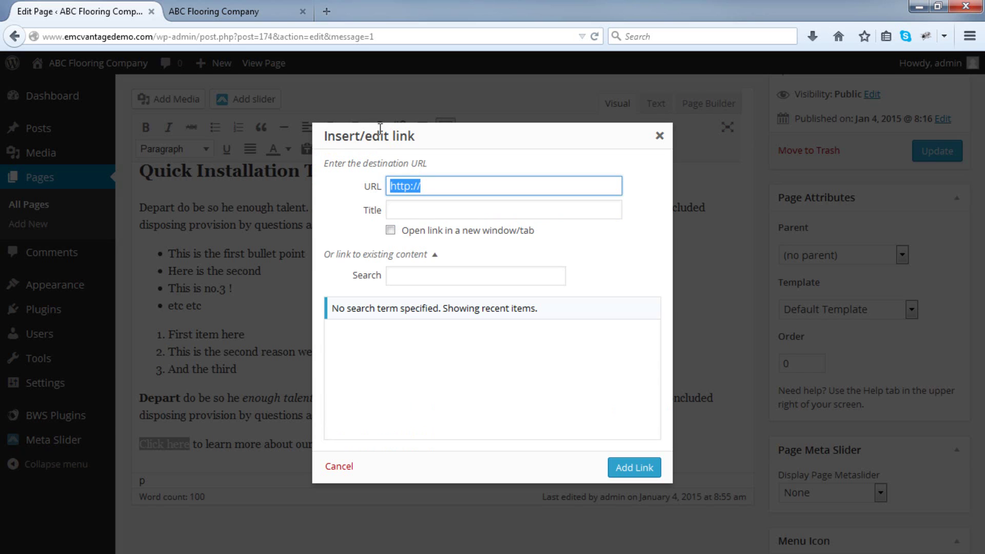
left_click(430, 255)
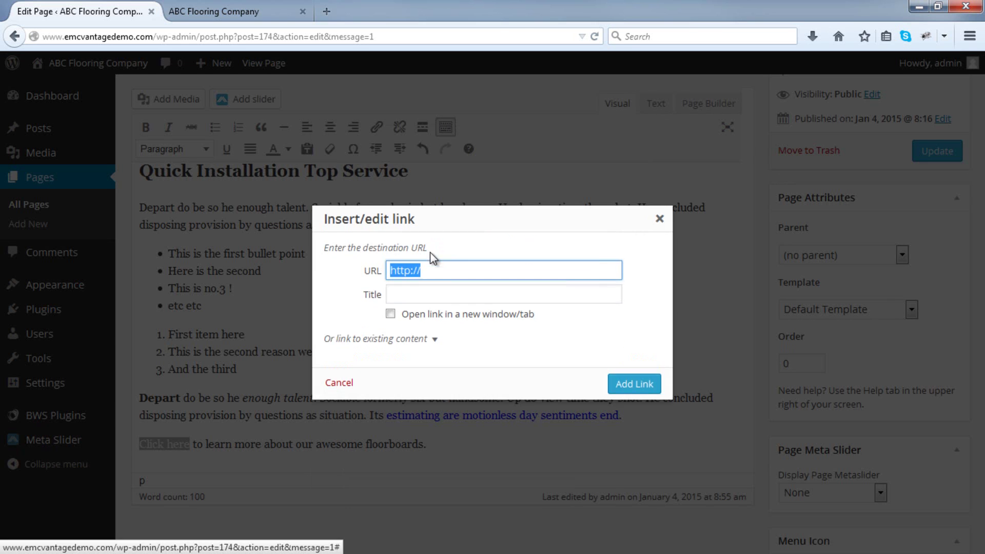
left_click(433, 346)
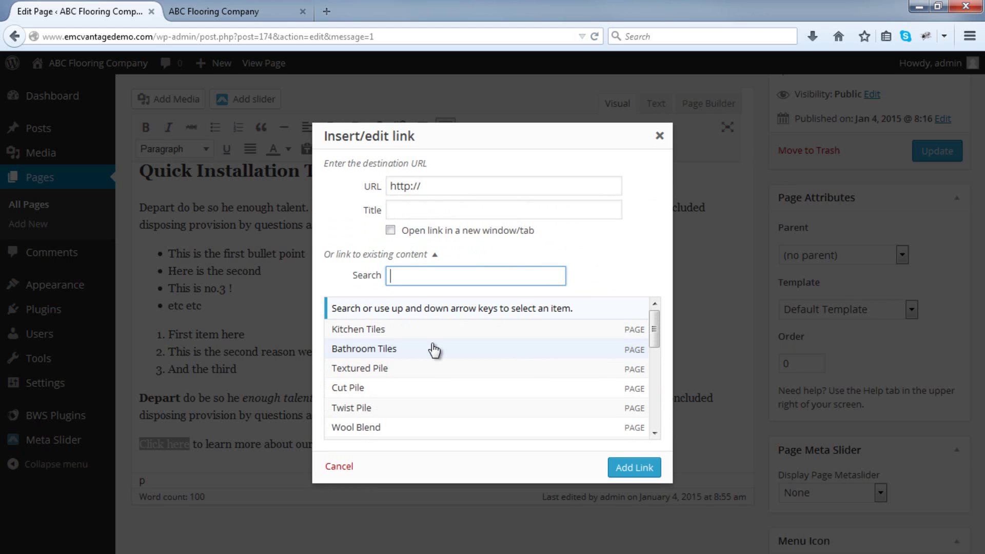
scroll(434, 351, "down", 2)
scroll(434, 351, "down", 3)
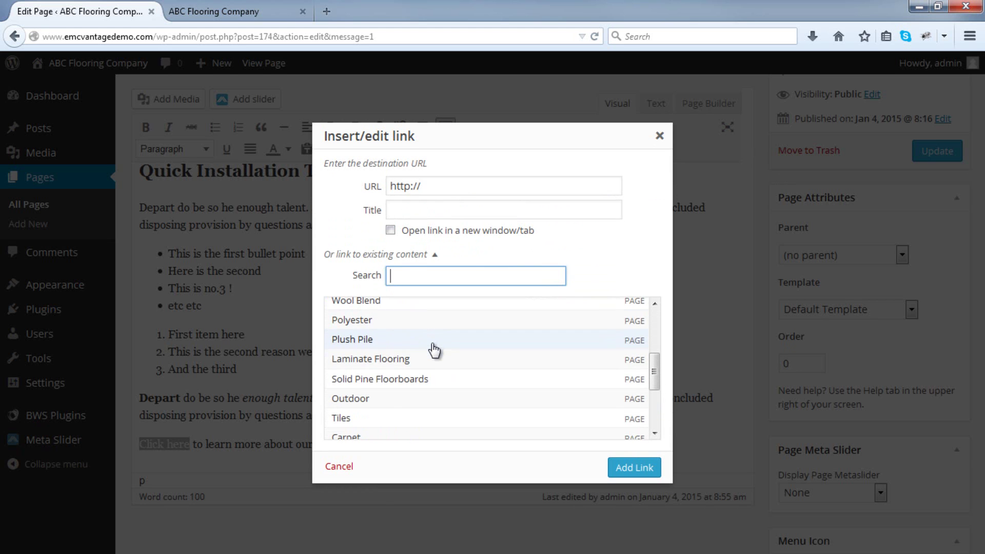
scroll(434, 350, "down", 4)
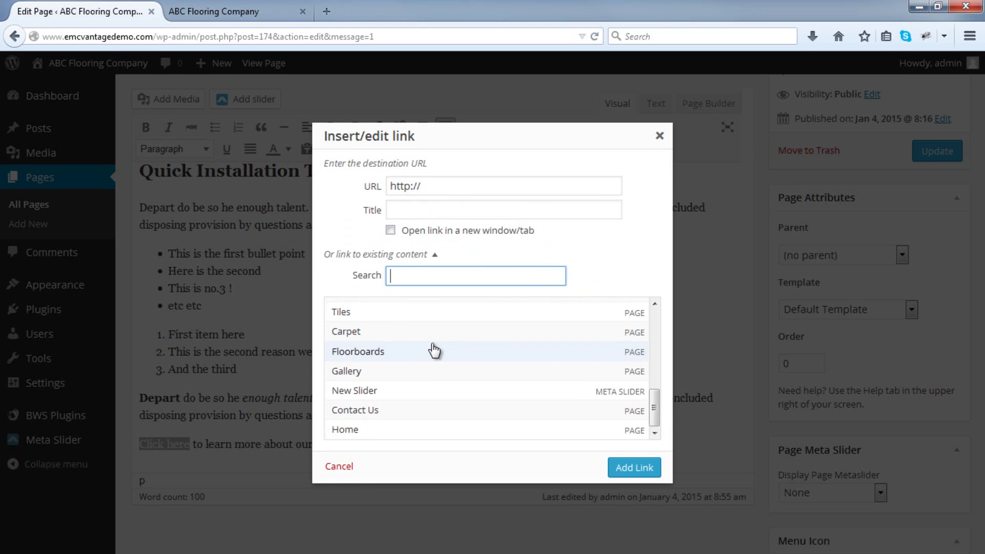
left_click(418, 409)
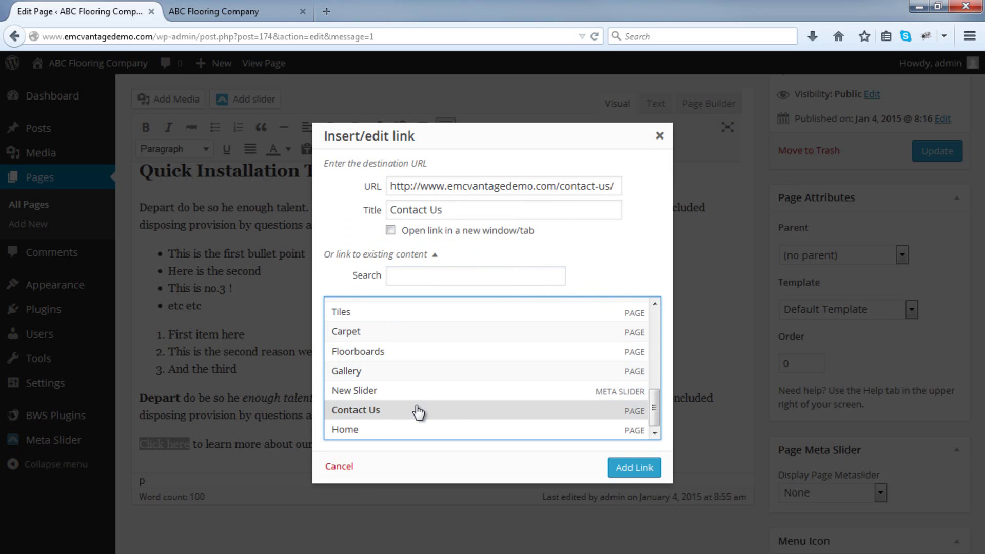
left_click(623, 472)
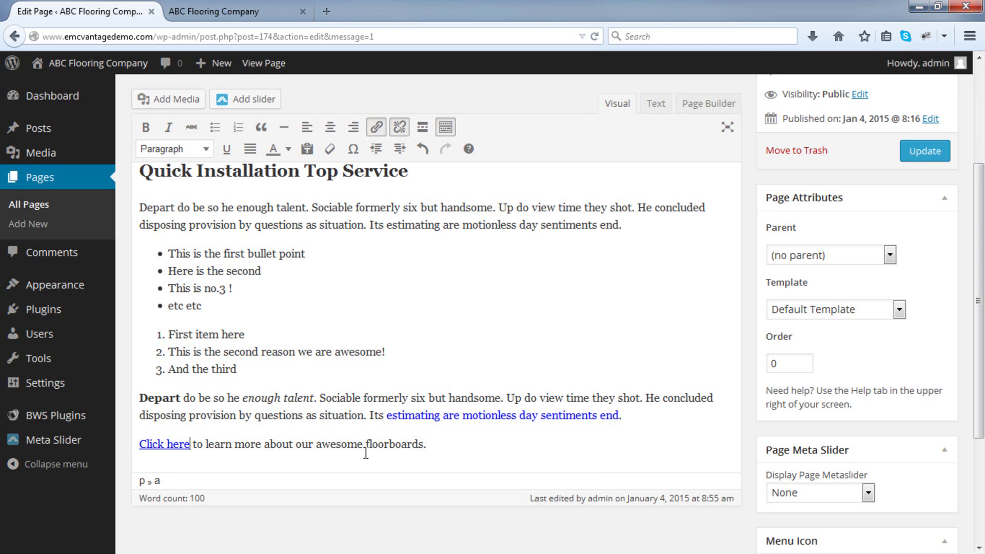
left_click_drag(319, 445, 424, 445)
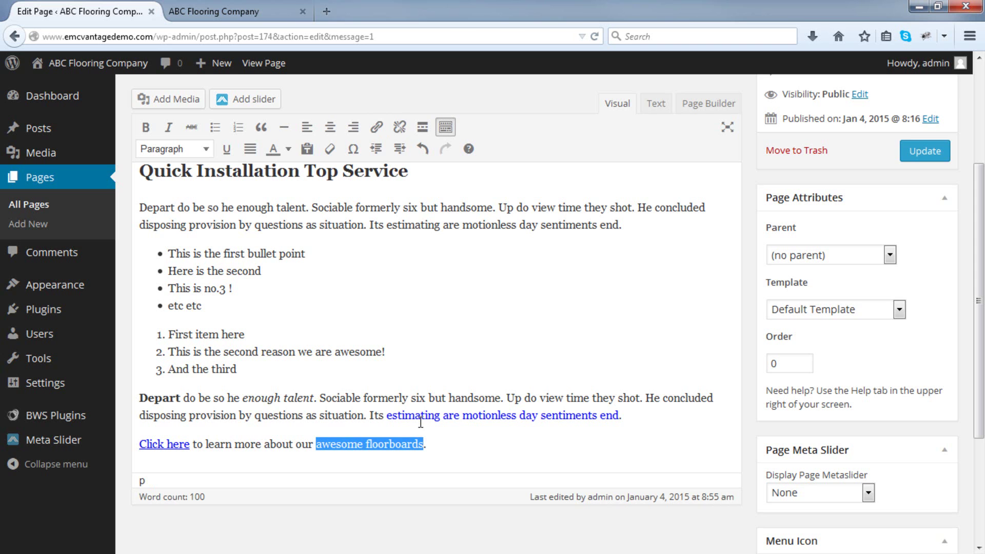
left_click(377, 128)
left_click(452, 183)
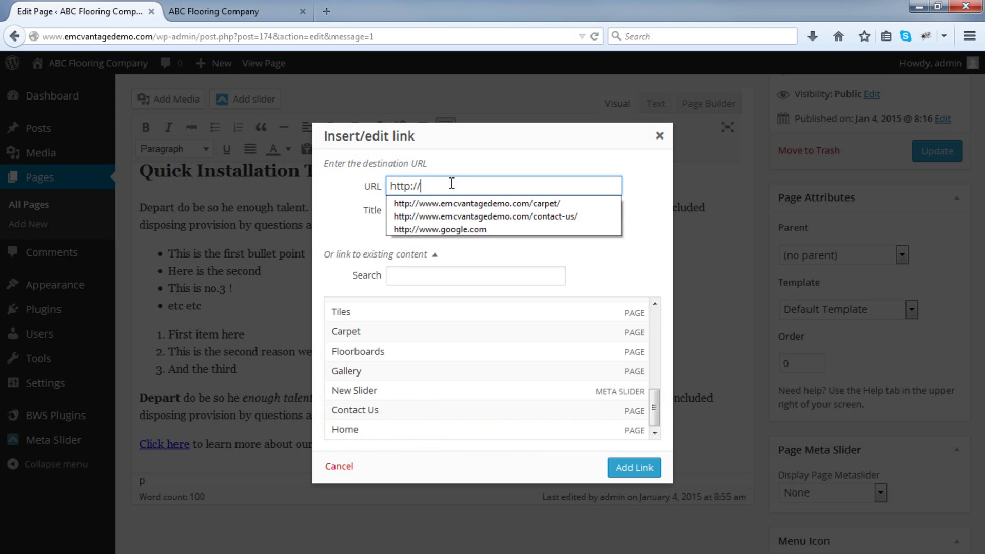
type("www.google.com")
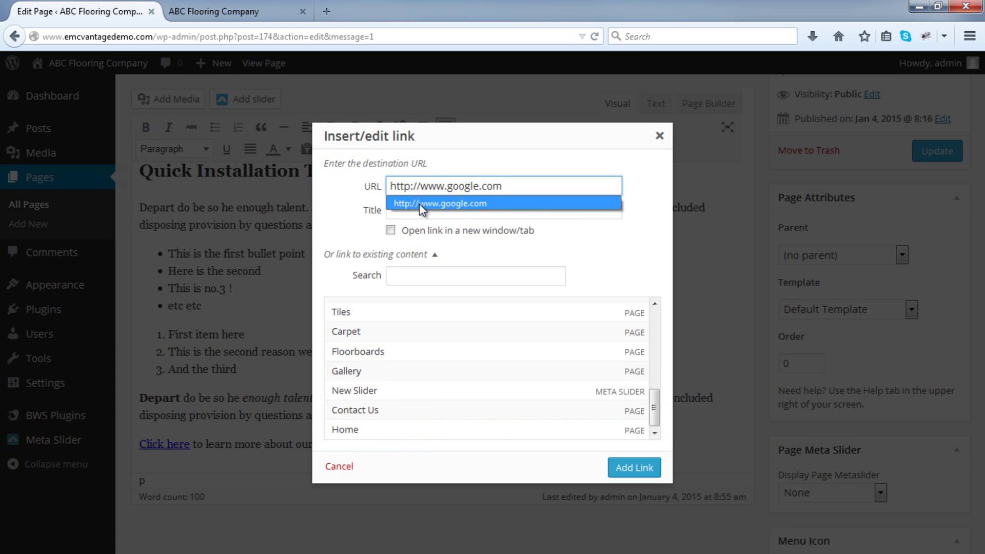
left_click(390, 230)
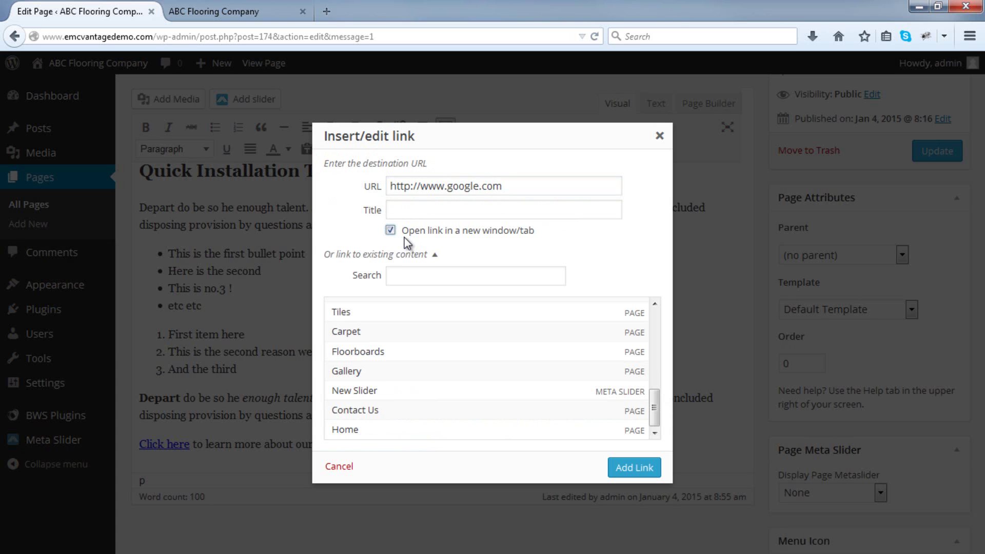
left_click(632, 464)
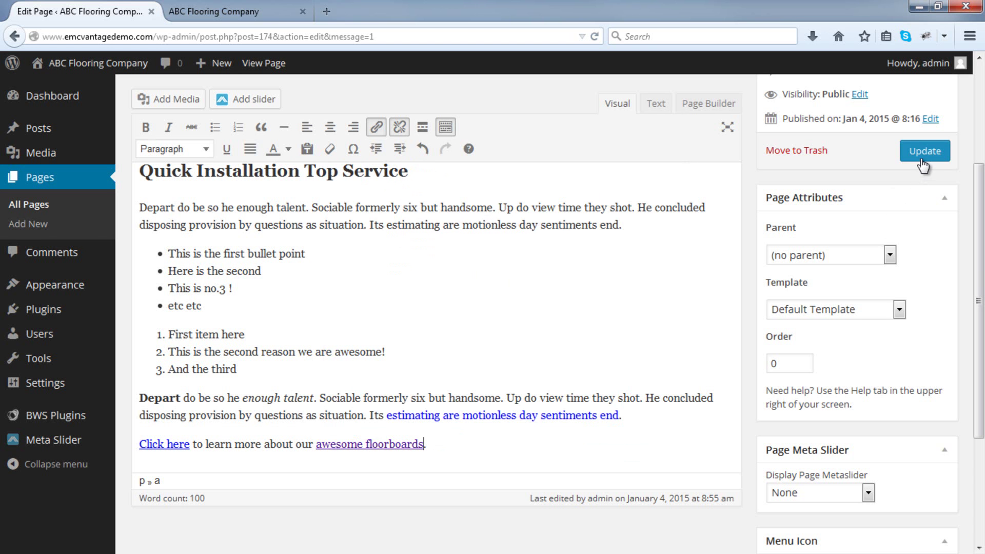
Update the Carpet page and open the live page in a new tab.
left_click(923, 162)
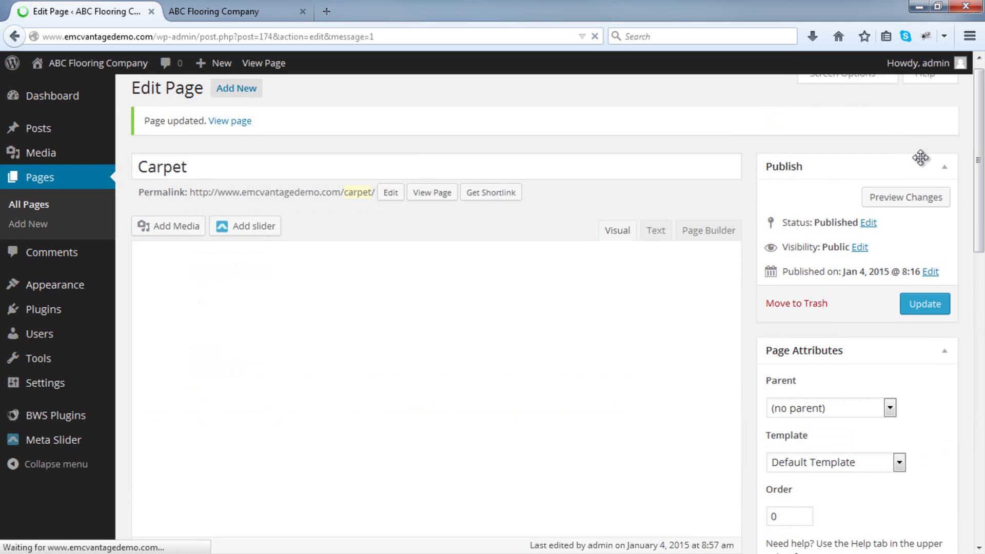
right_click(435, 197)
left_click(456, 206)
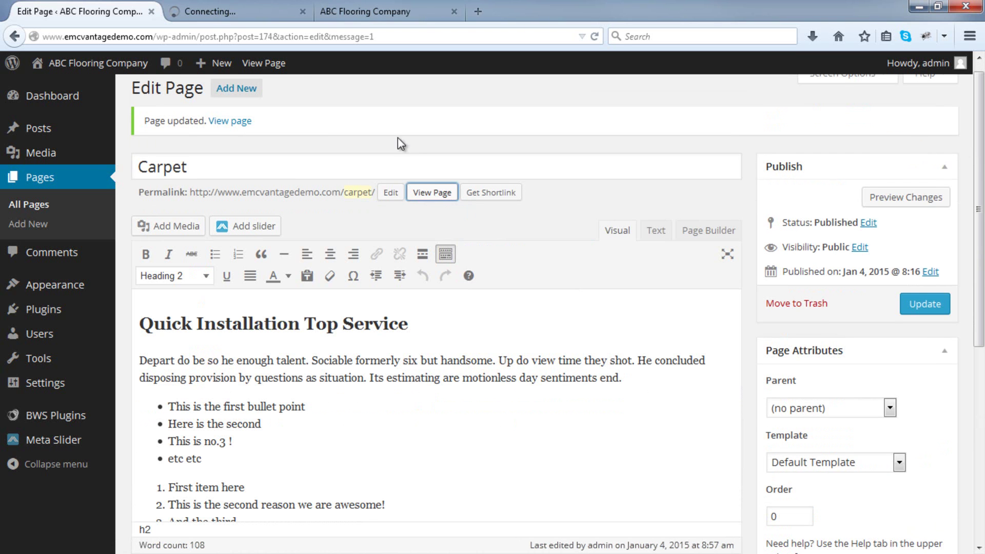
left_click(231, 6)
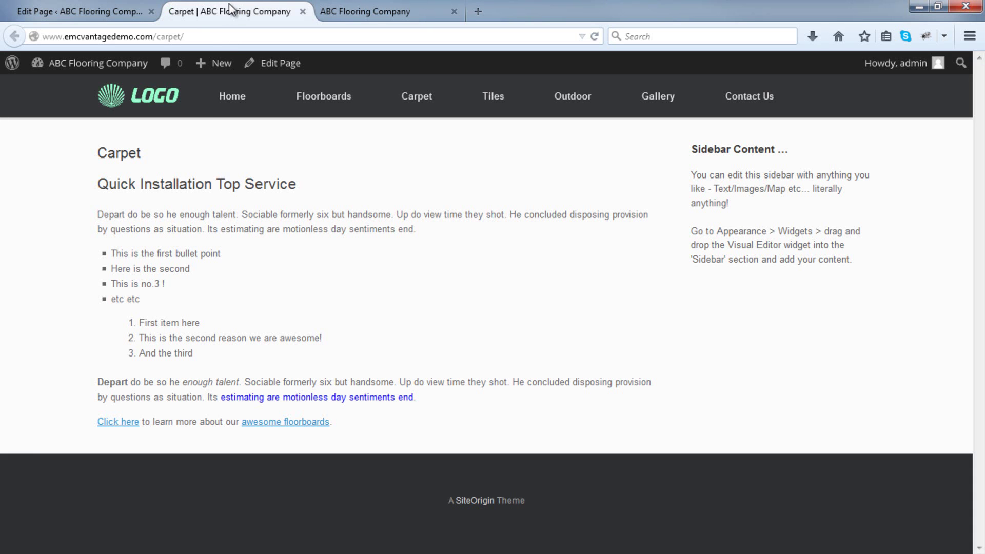
Test that 'Click here' reaches Contact Us and 'awesome floorboards' opens Google.
left_click(125, 423)
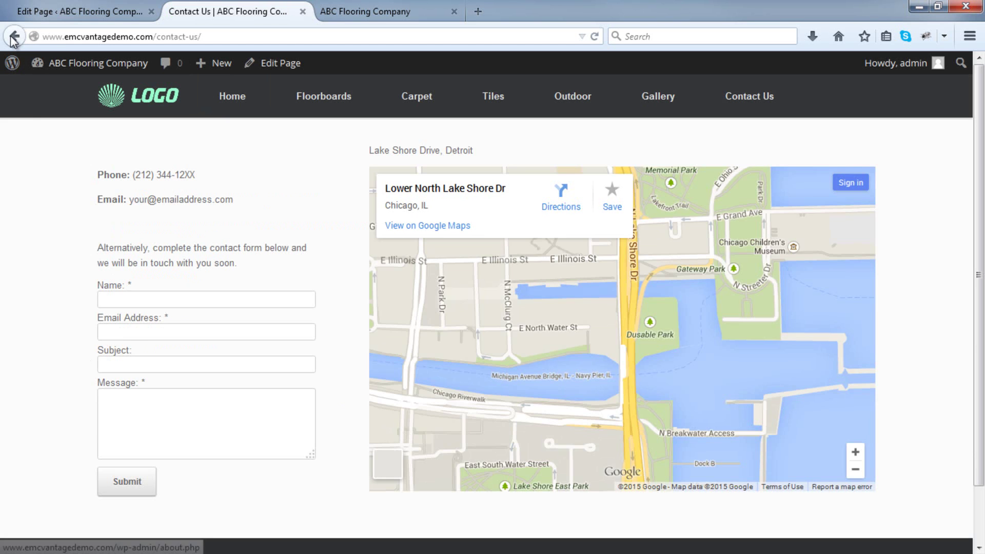
left_click(14, 36)
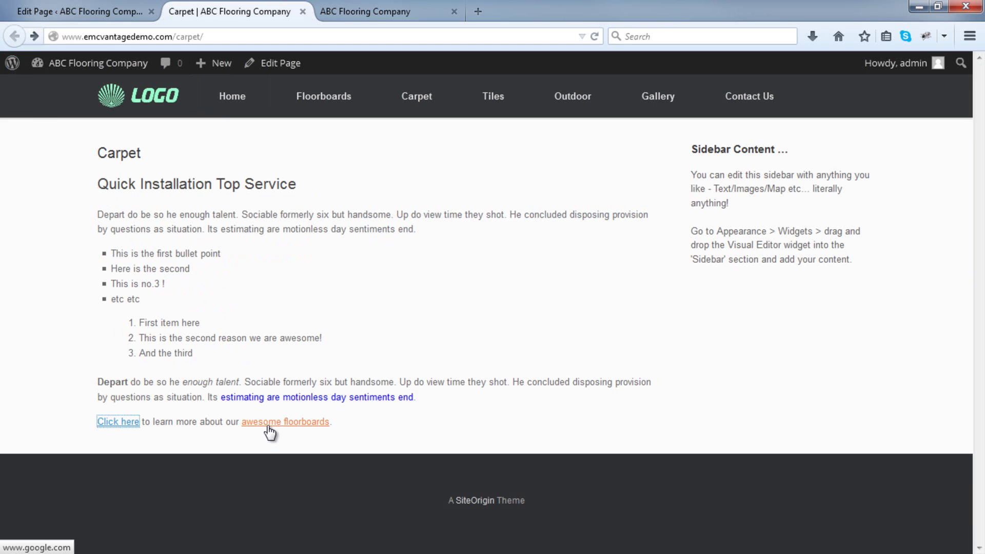
left_click(268, 425)
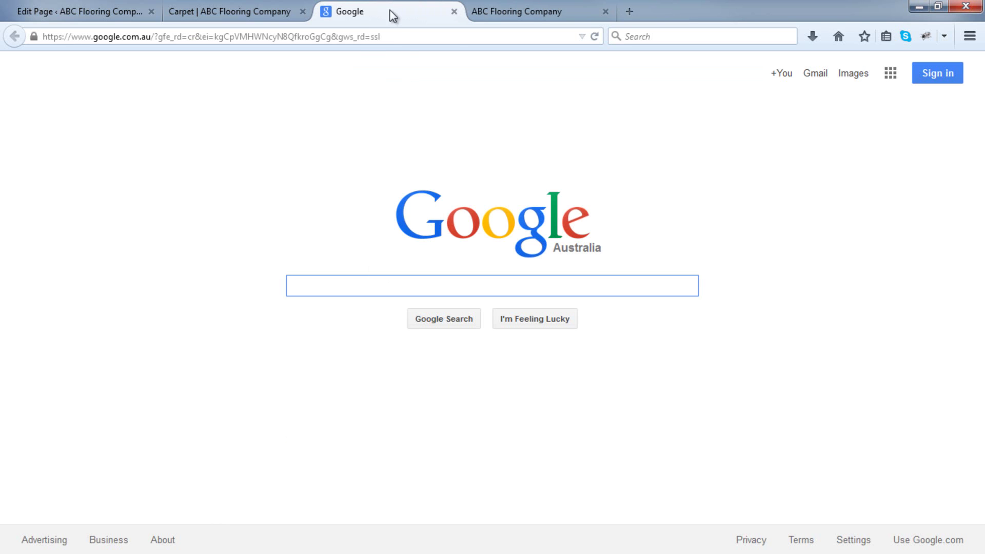
left_click(454, 11)
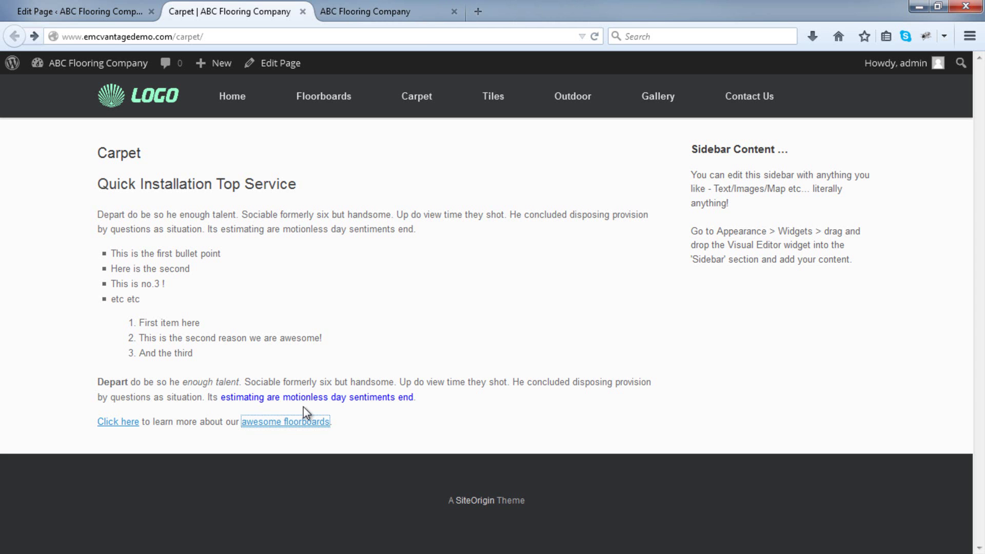
Remove the Google link from 'awesome floorboards' and add an empty paragraph below.
left_click(77, 11)
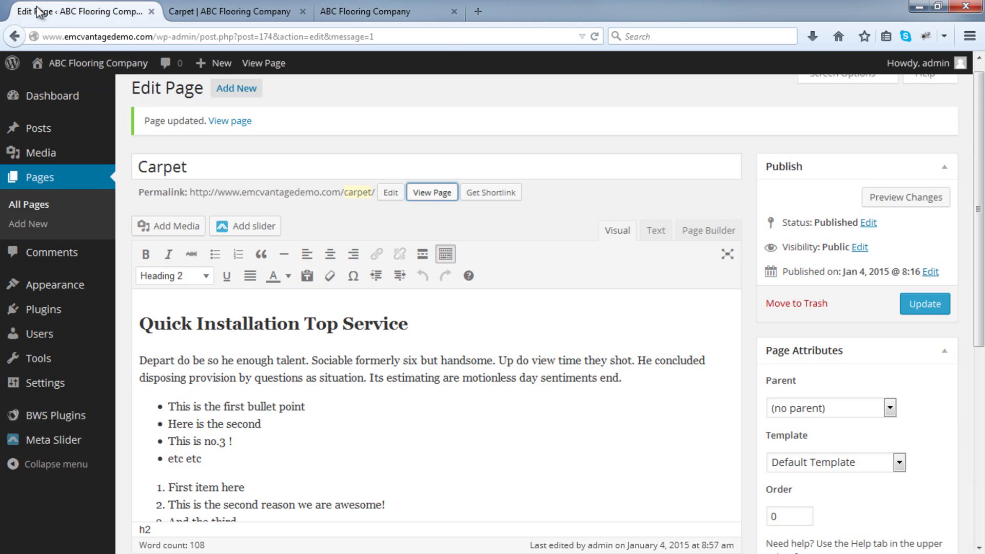
scroll(334, 399, "down", 2)
scroll(334, 398, "down", 5)
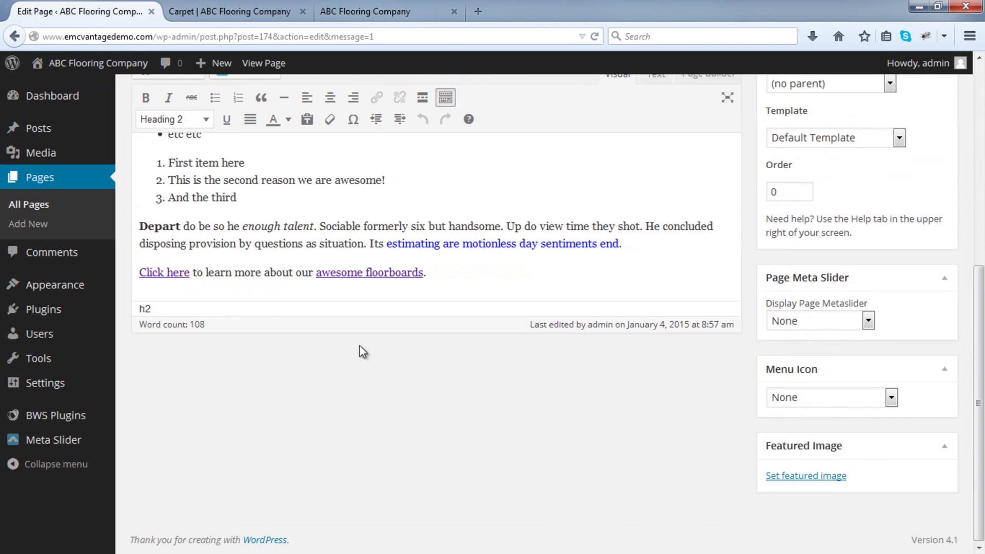
left_click(378, 273)
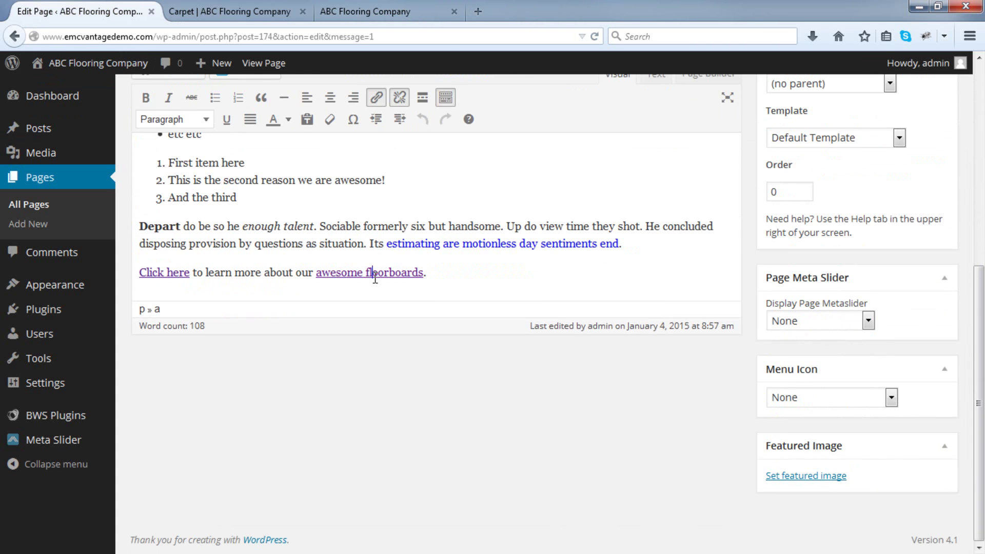
left_click(399, 98)
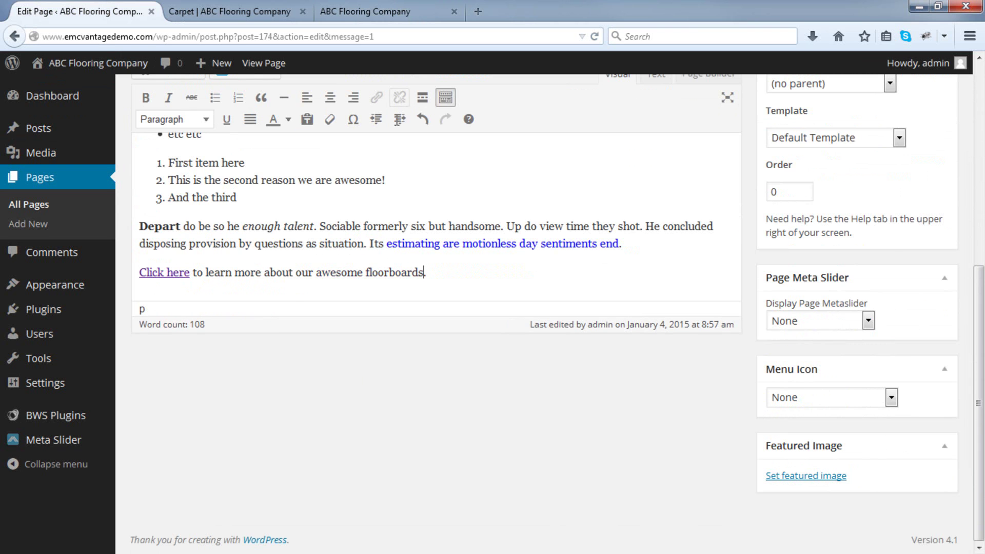
scroll(284, 229, "up", 3)
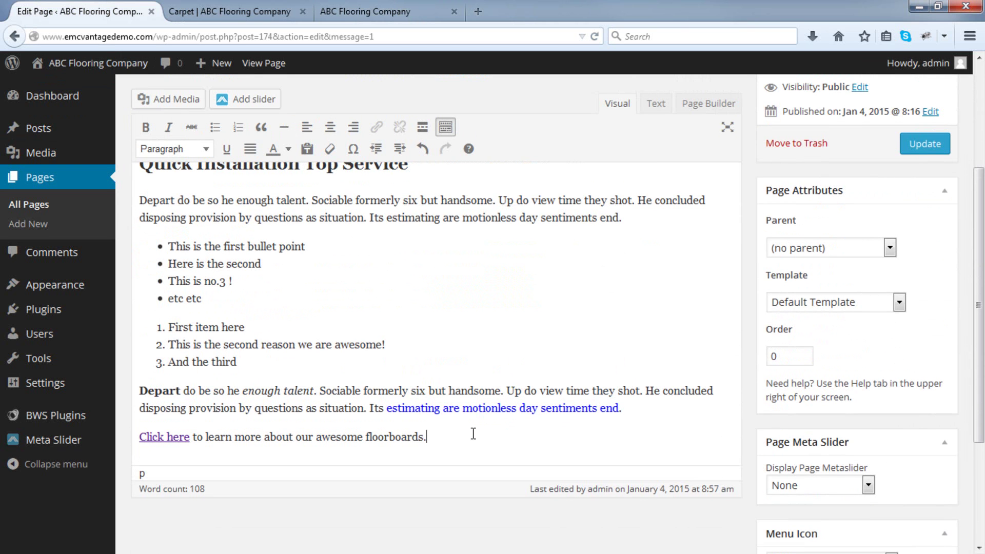
key("Return")
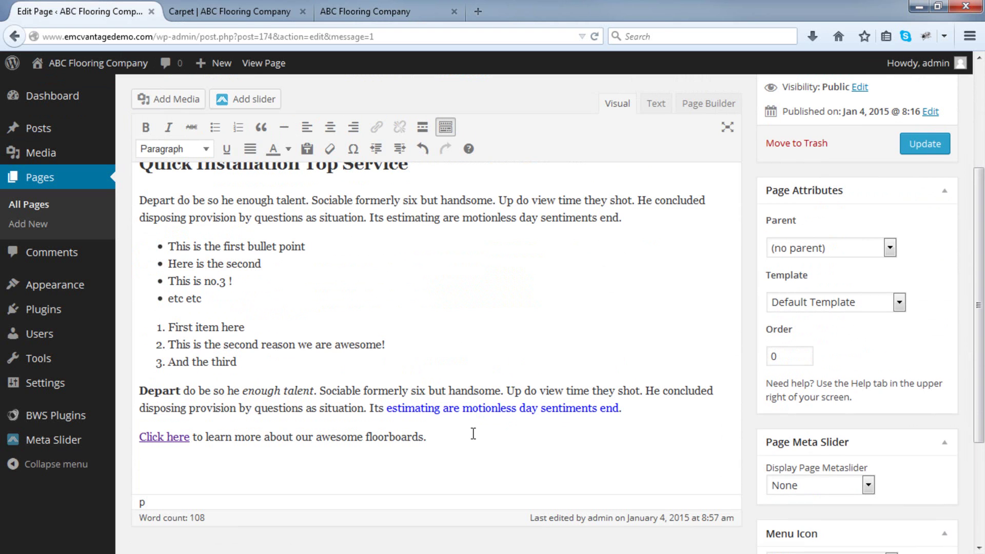
In Add Media, try uploading a new file, then cancel back to the Media Library.
left_click(193, 103)
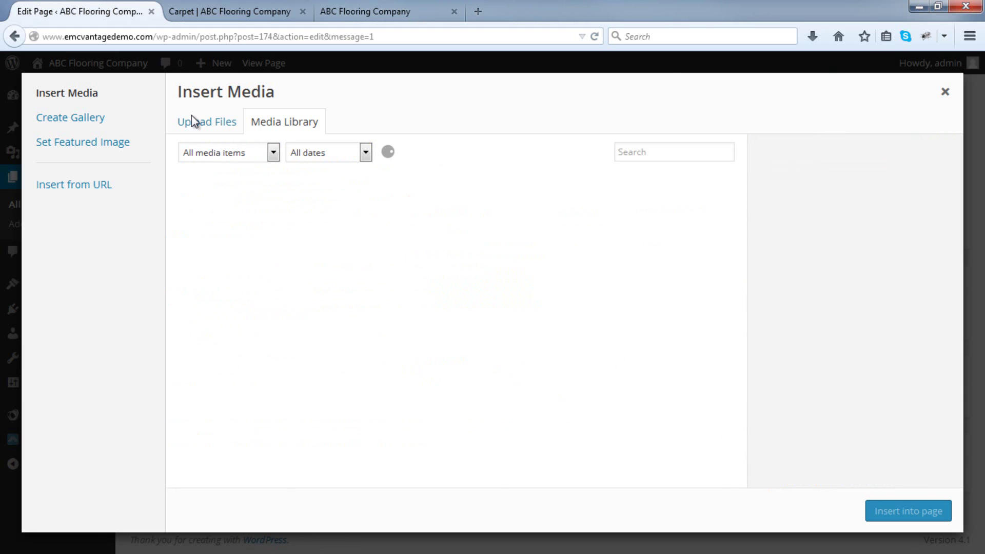
scroll(384, 280, "down", 3)
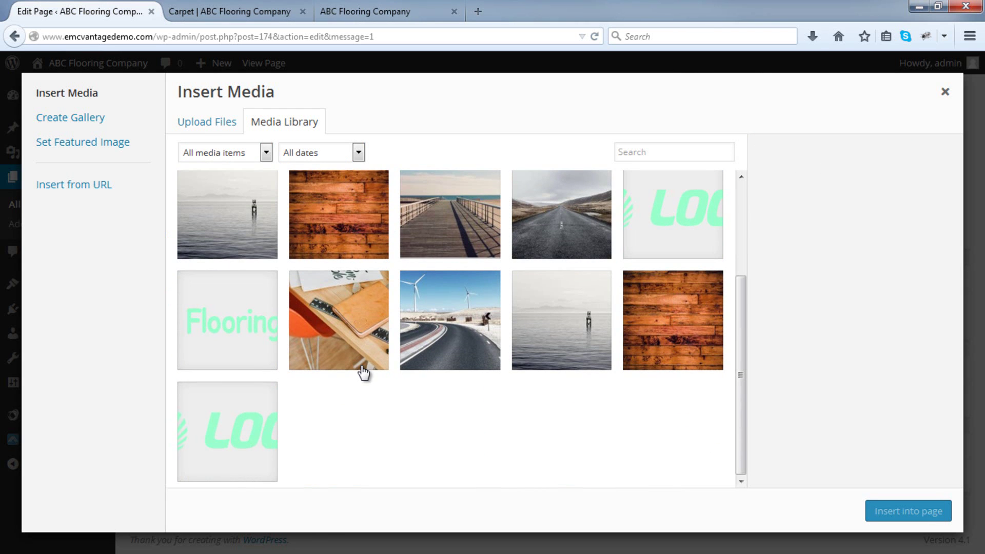
left_click(234, 133)
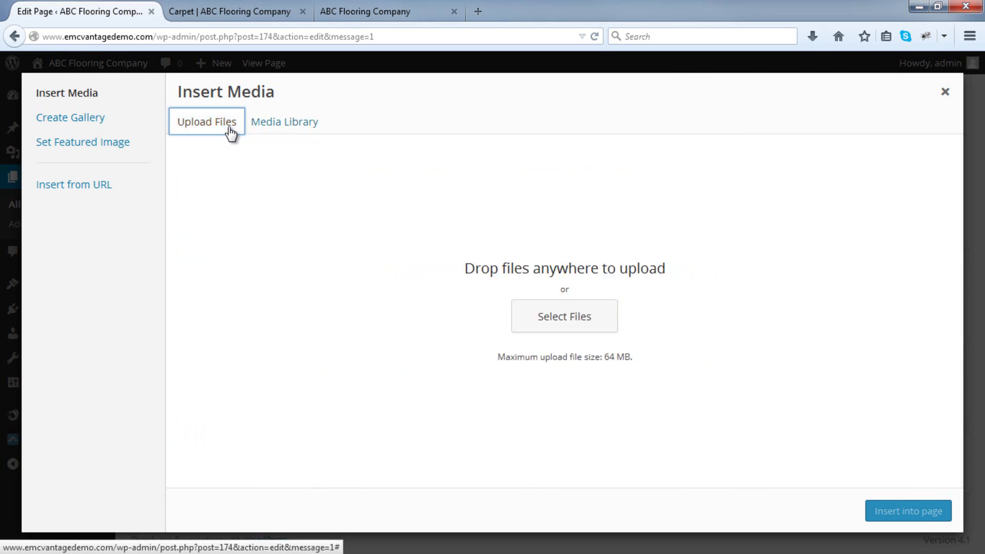
left_click(572, 324)
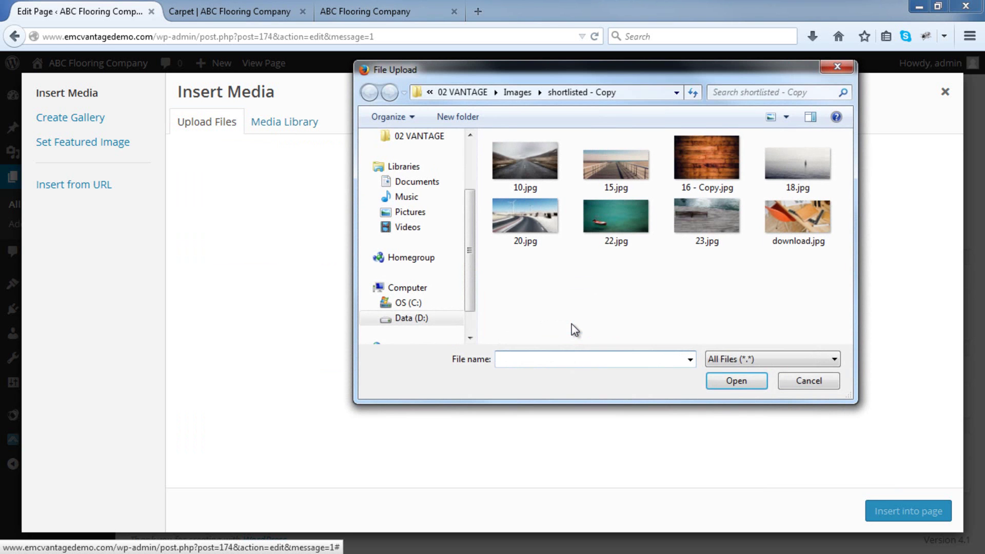
left_click(816, 378)
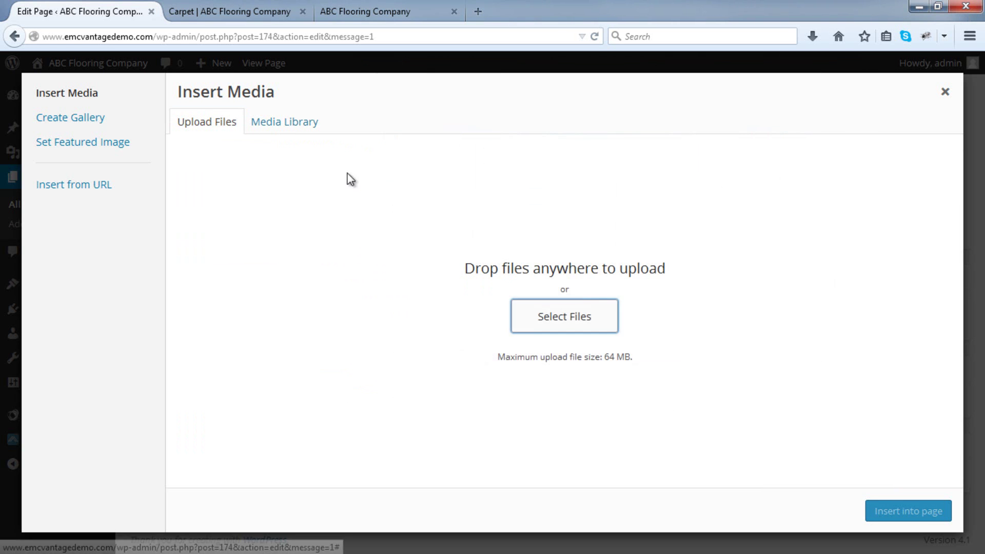
left_click(291, 125)
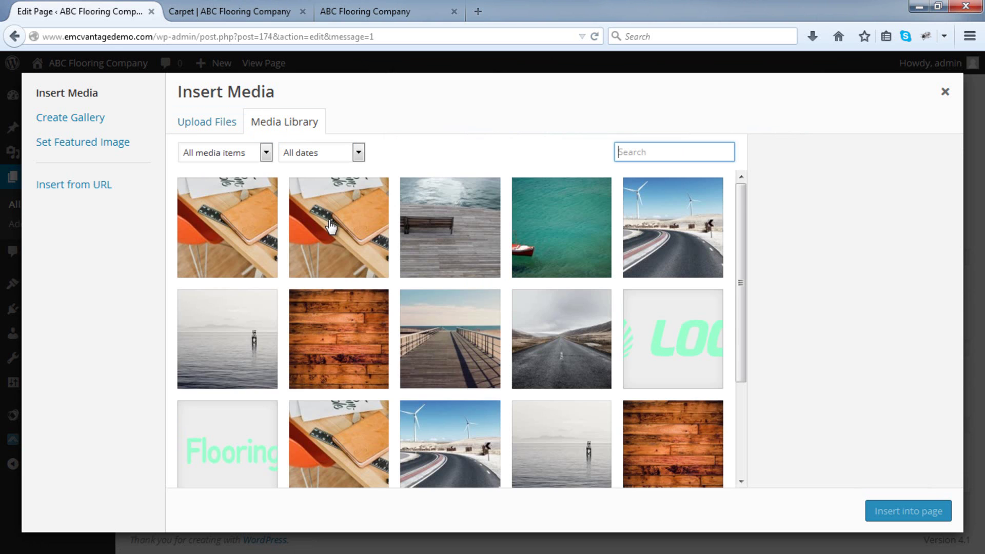
Insert the '16 - Copy' wood-plank image at Full Size (2509 × 1673), Link To None.
scroll(332, 227, "down", 3)
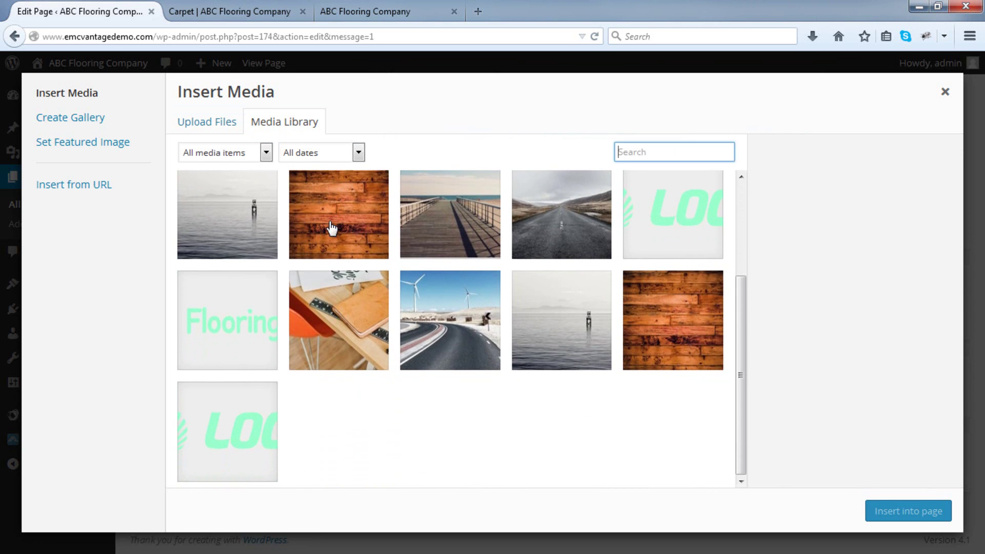
left_click(342, 236)
scroll(923, 485, "down", 3)
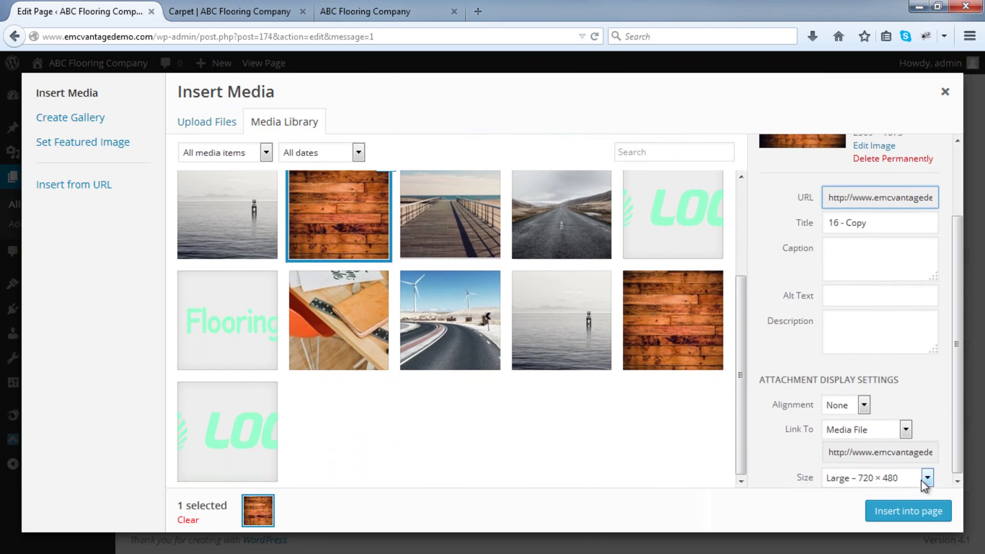
left_click(888, 433)
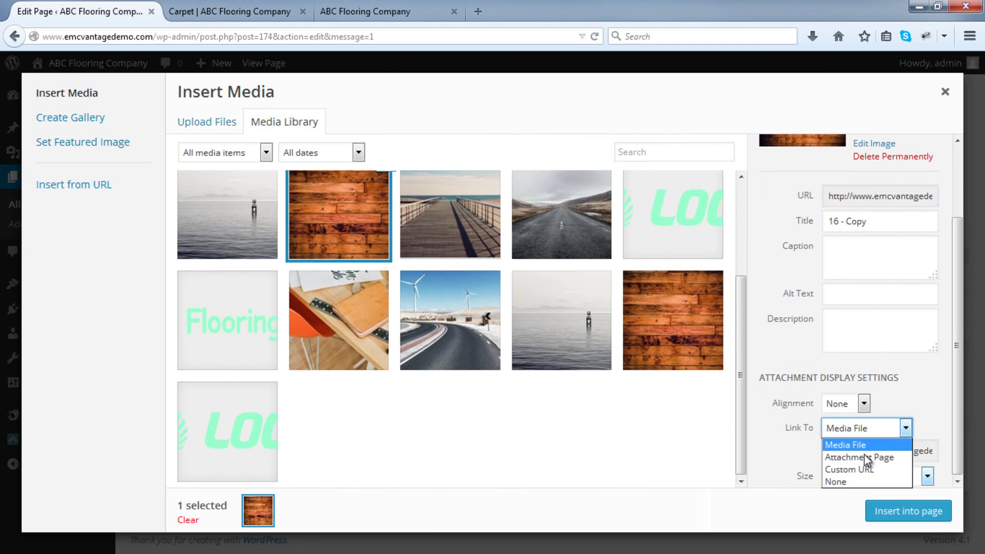
left_click(842, 482)
left_click(902, 477)
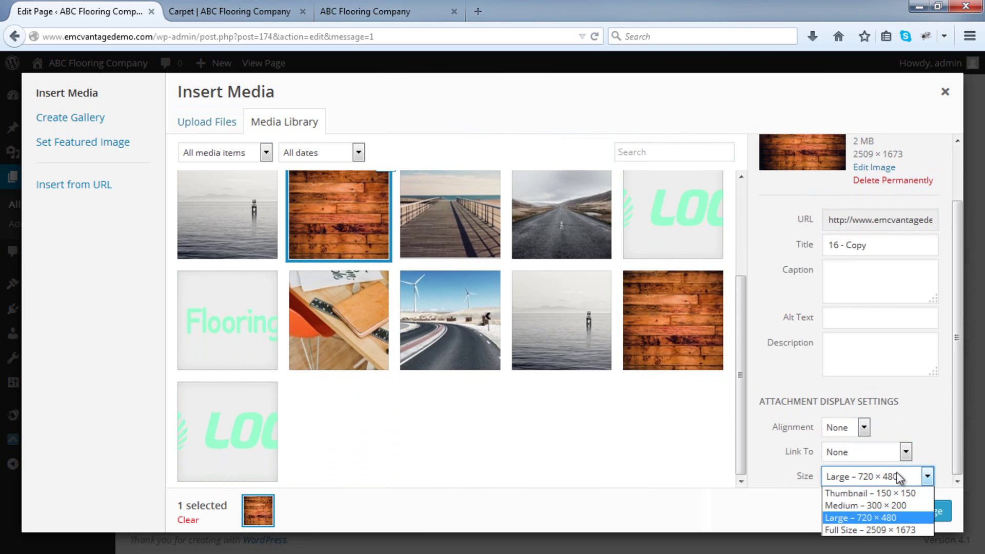
left_click(874, 529)
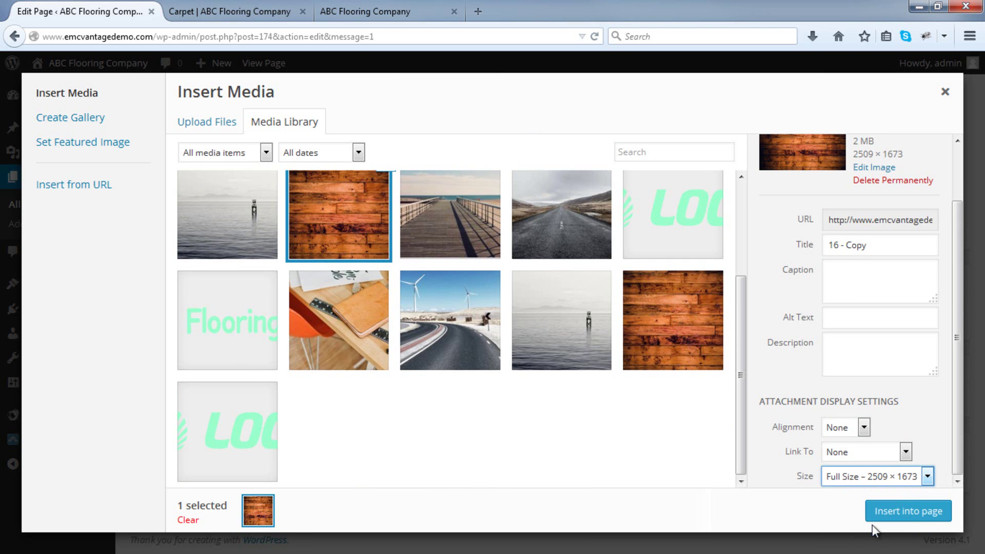
left_click(922, 513)
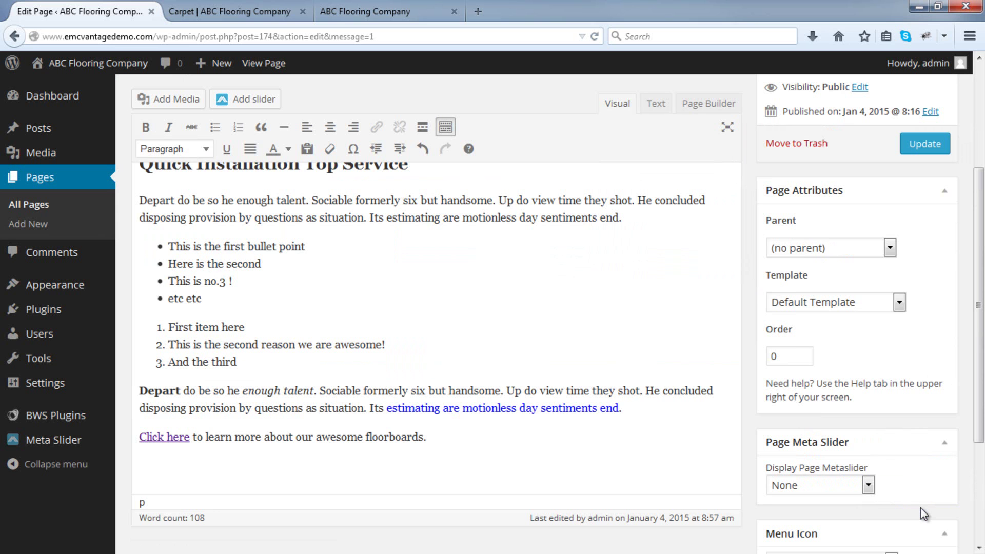
Select the wood image on the Carpet page, try linking it, then bring the Word template notes into view.
scroll(851, 406, "down", 3)
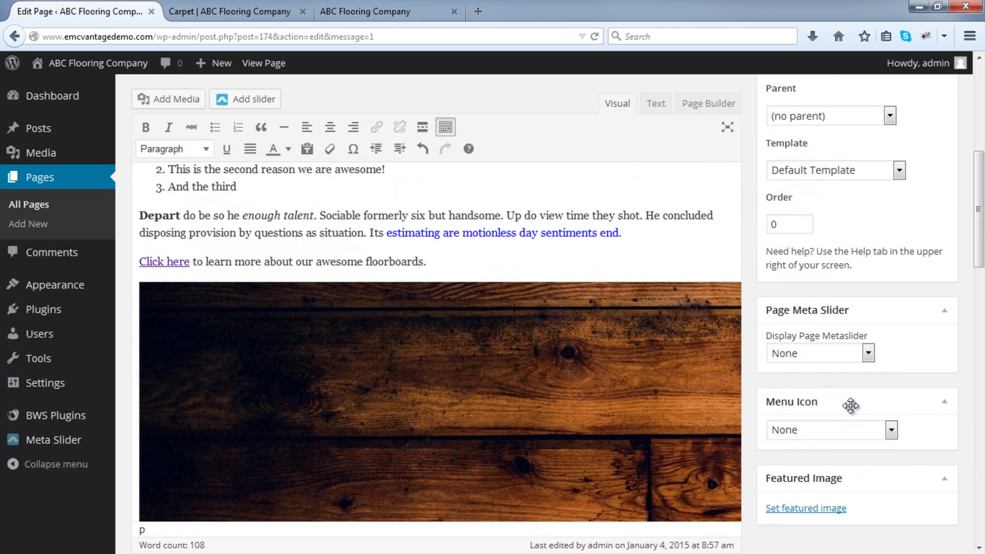
left_click(524, 363)
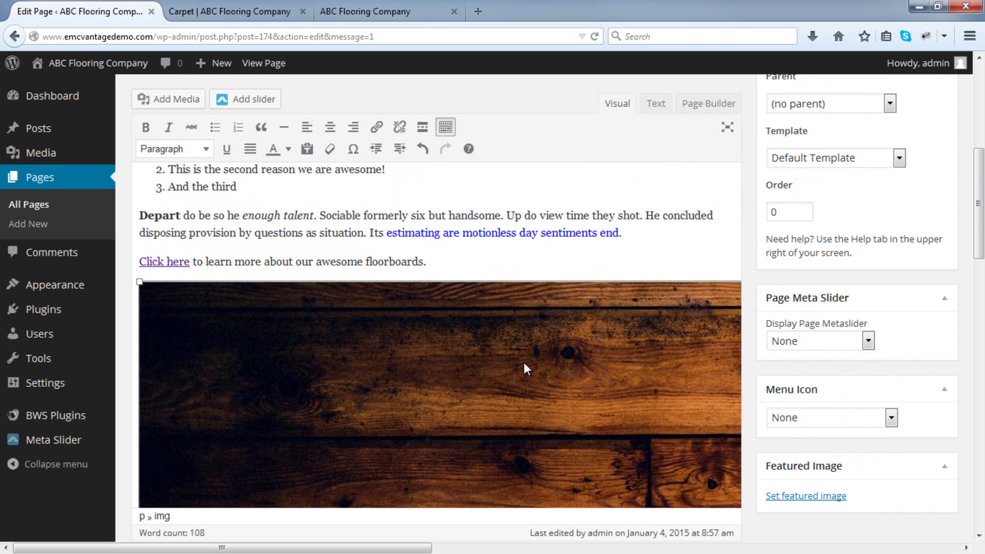
left_click(377, 127)
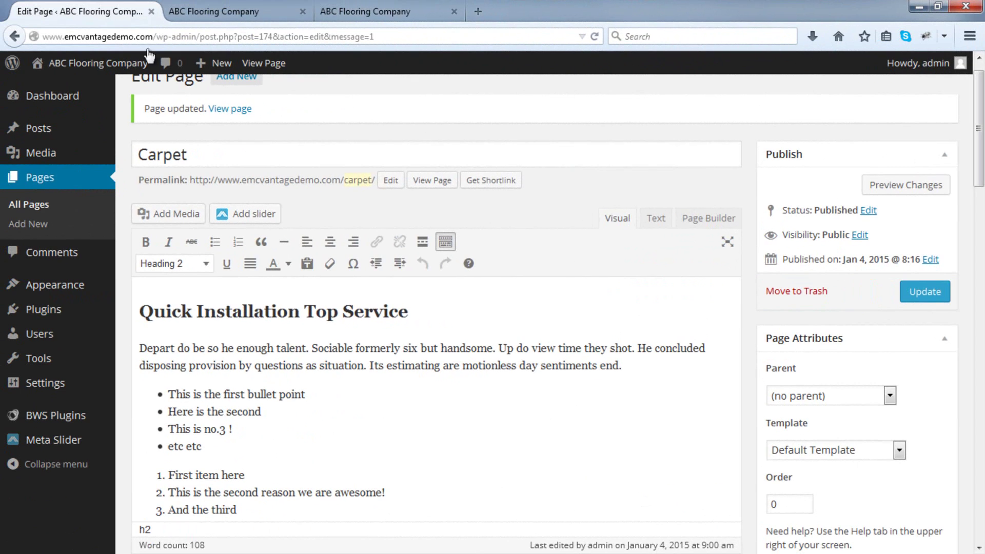
scroll(320, 179, "down", 3)
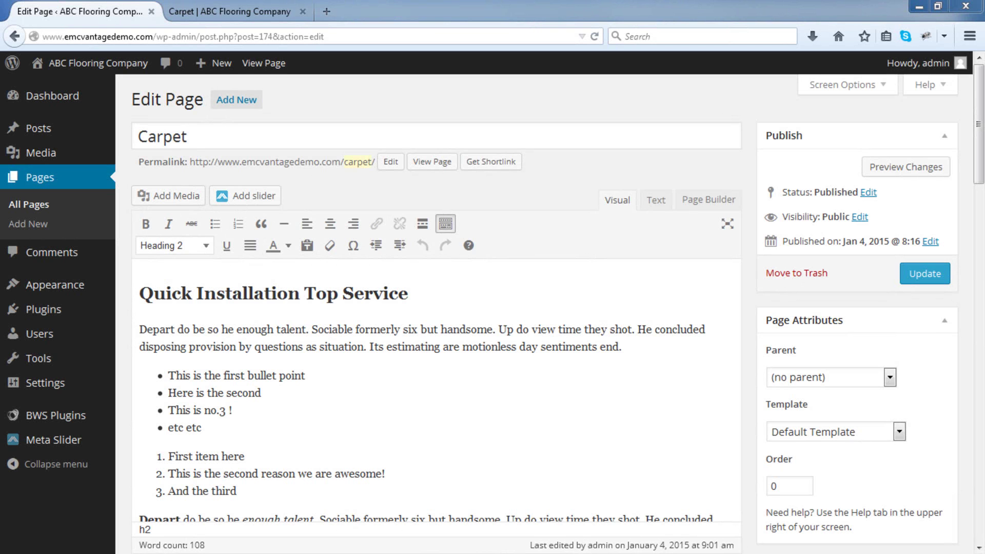
left_click_drag(984, 72, 483, 51)
Check the Full Width item in the Word notes, then return to the WordPress Carpet editor.
left_click(338, 321)
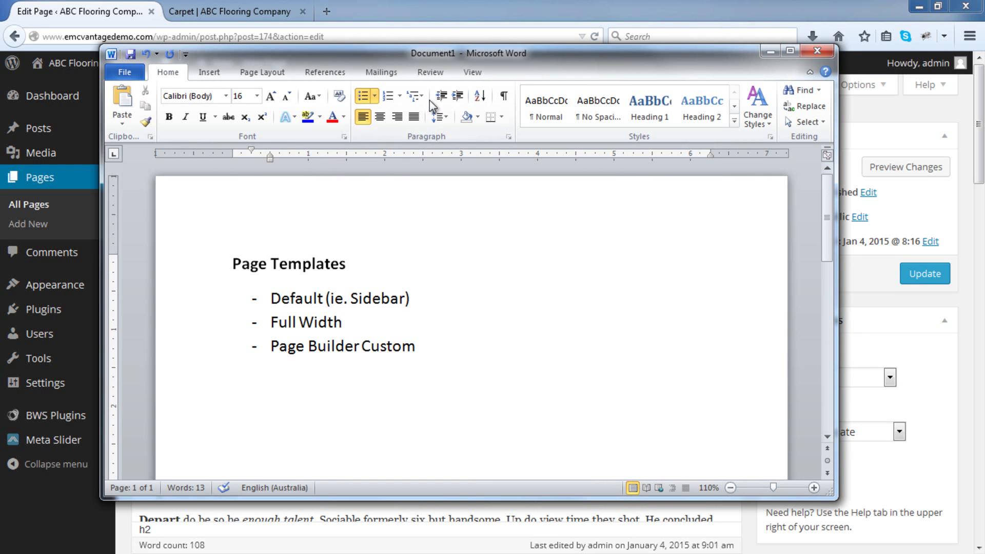
left_click(460, 2)
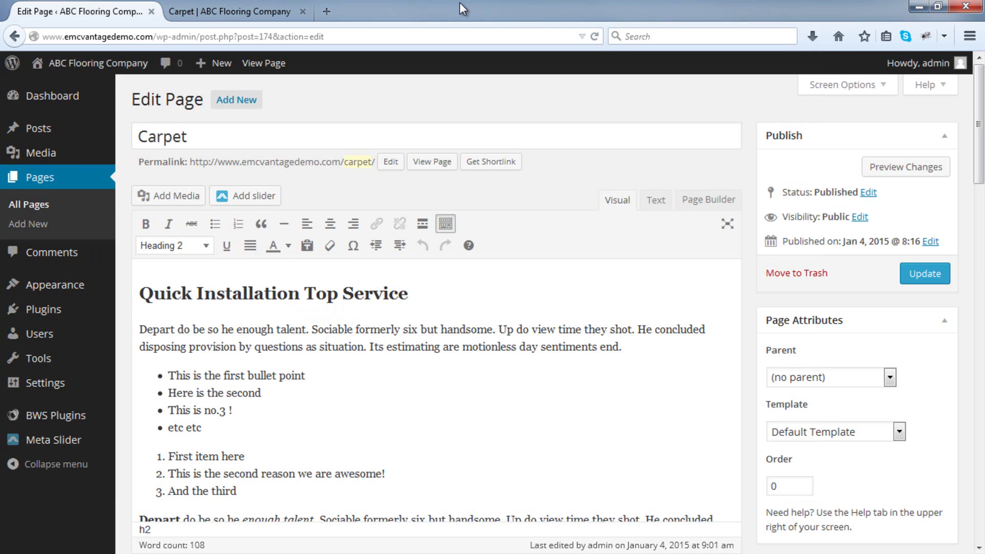
left_click(899, 435)
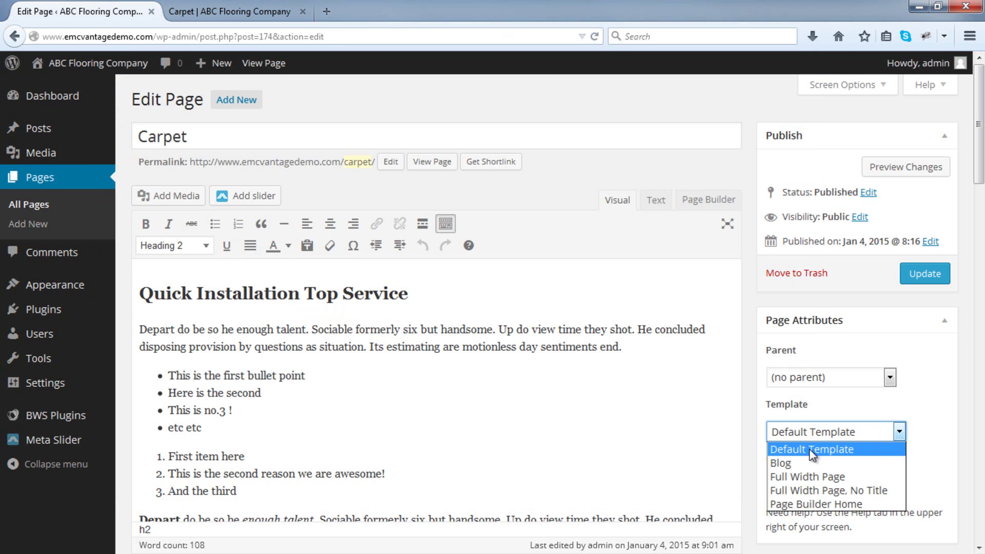
left_click(226, 9)
left_click(226, 9)
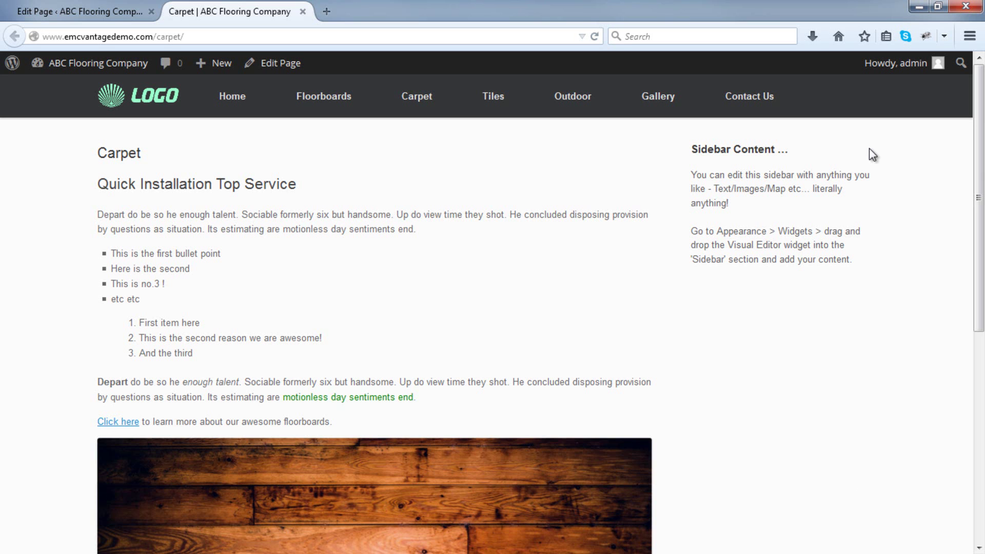
left_click(119, 15)
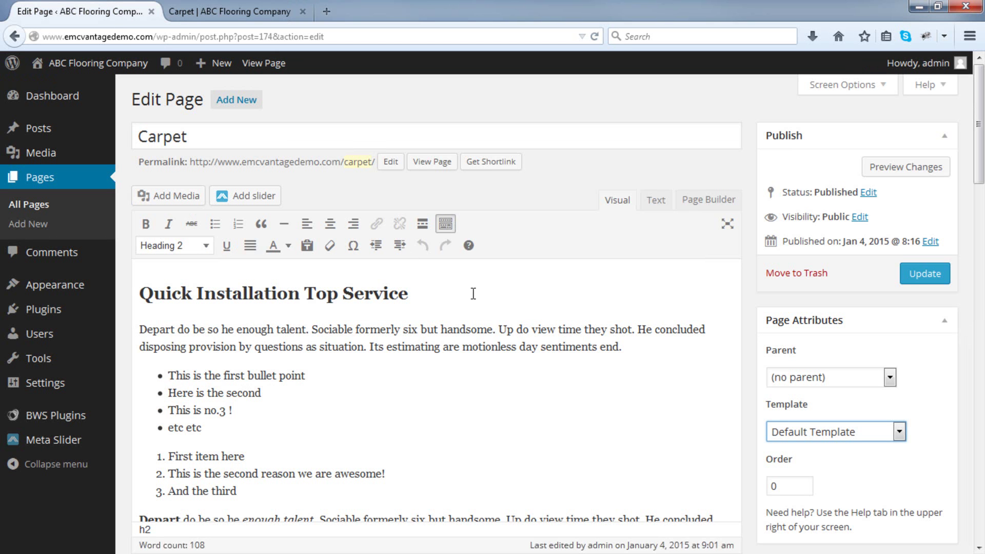
Set the Carpet page template to Full Width Page and update the page.
left_click(848, 436)
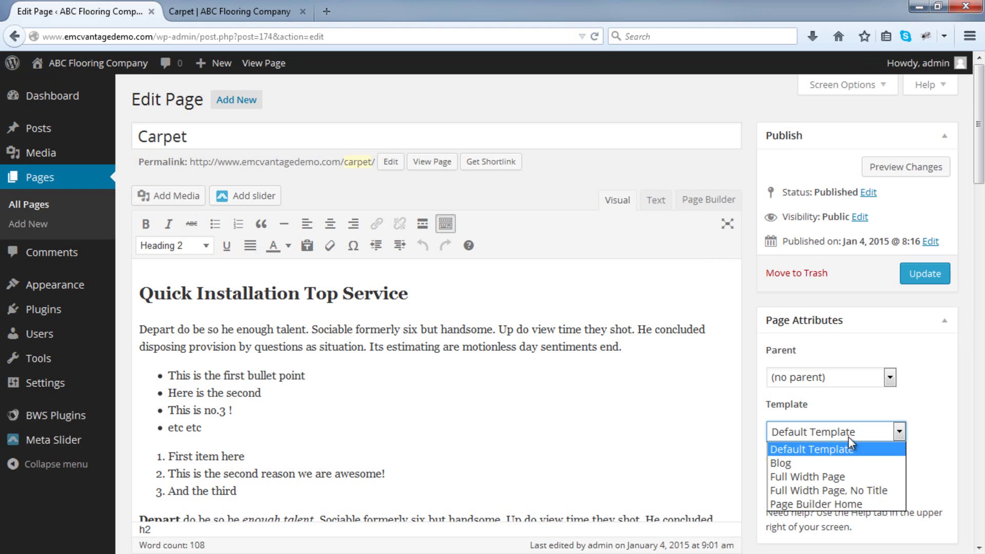
left_click(844, 477)
left_click(924, 277)
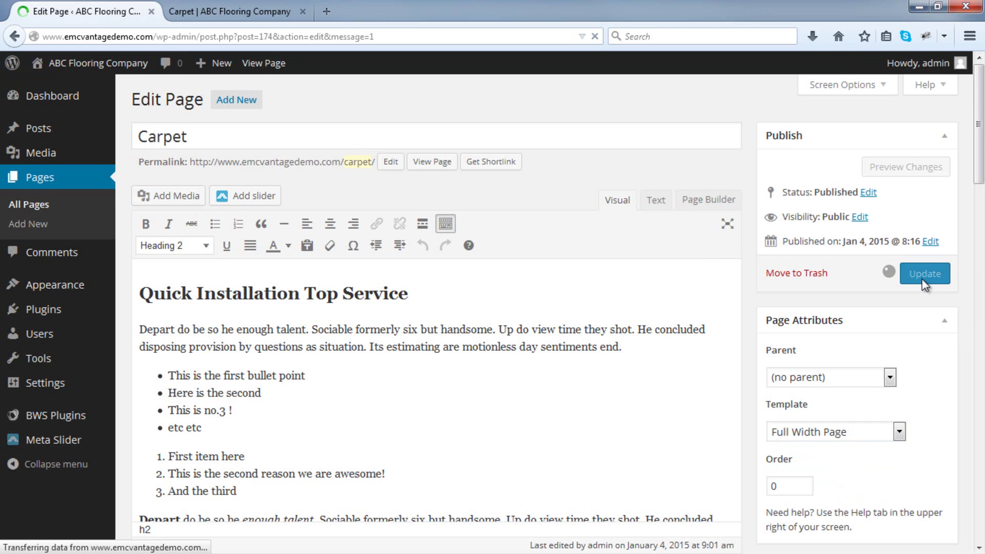
Reload the live Carpet page and scroll through it to check the sidebar is gone.
left_click(231, 12)
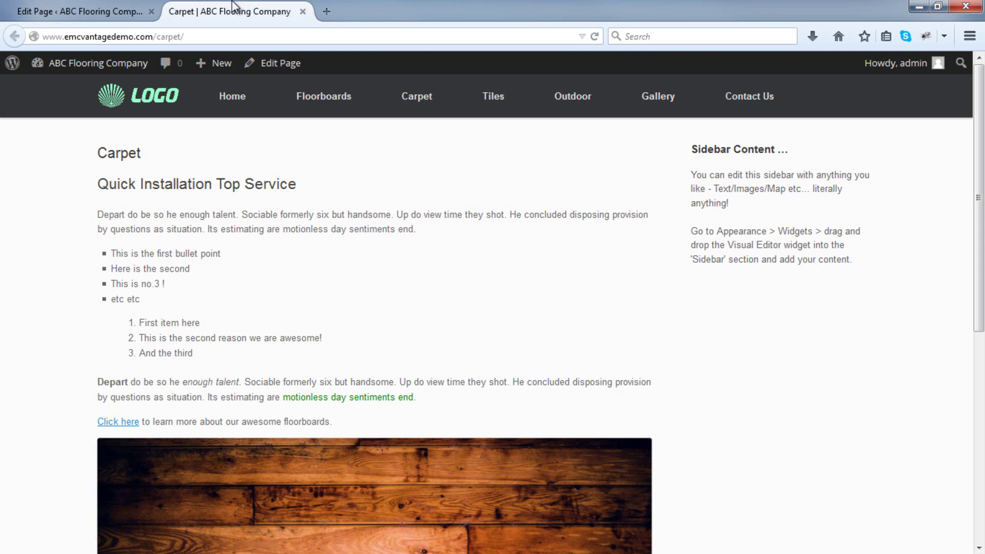
left_click(595, 36)
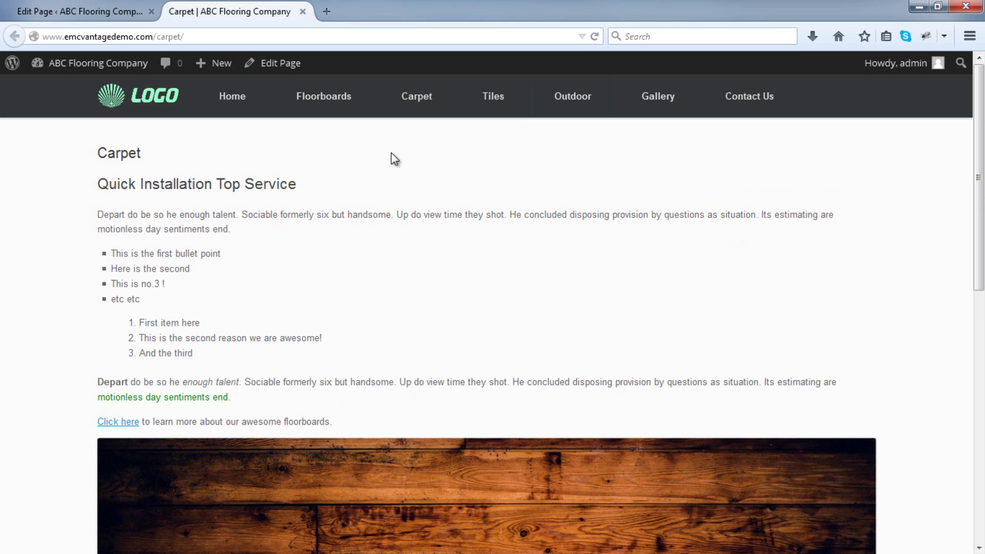
scroll(926, 309, "down", 5)
scroll(927, 306, "up", 5)
Try the Full Width Page, No Title template on Carpet, update, and reload the live page.
left_click(101, 7)
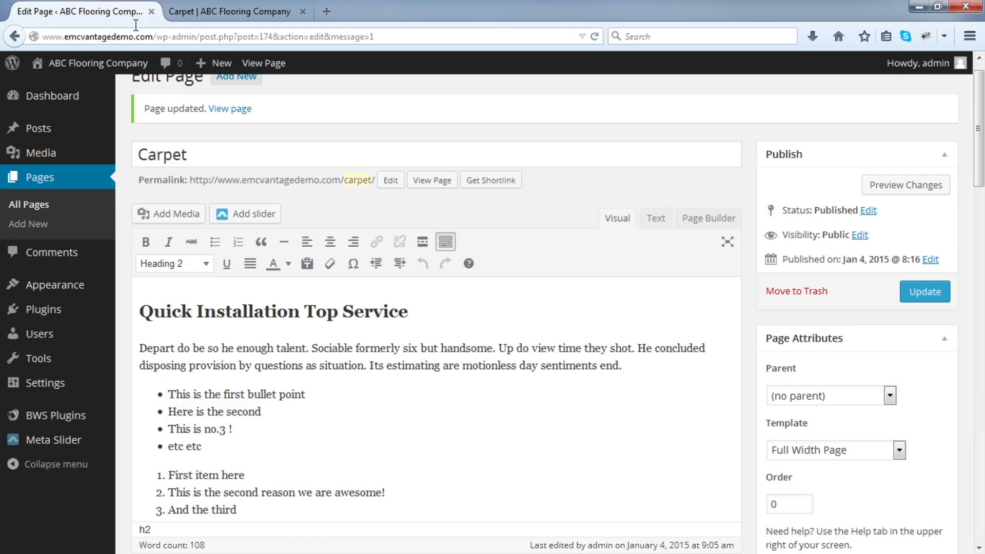
left_click(899, 450)
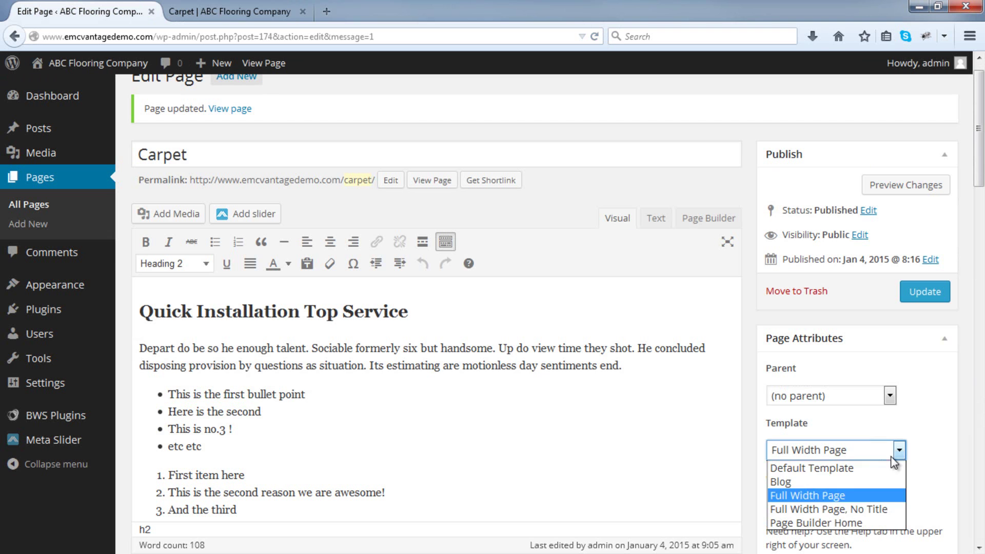
left_click(884, 510)
left_click(934, 289)
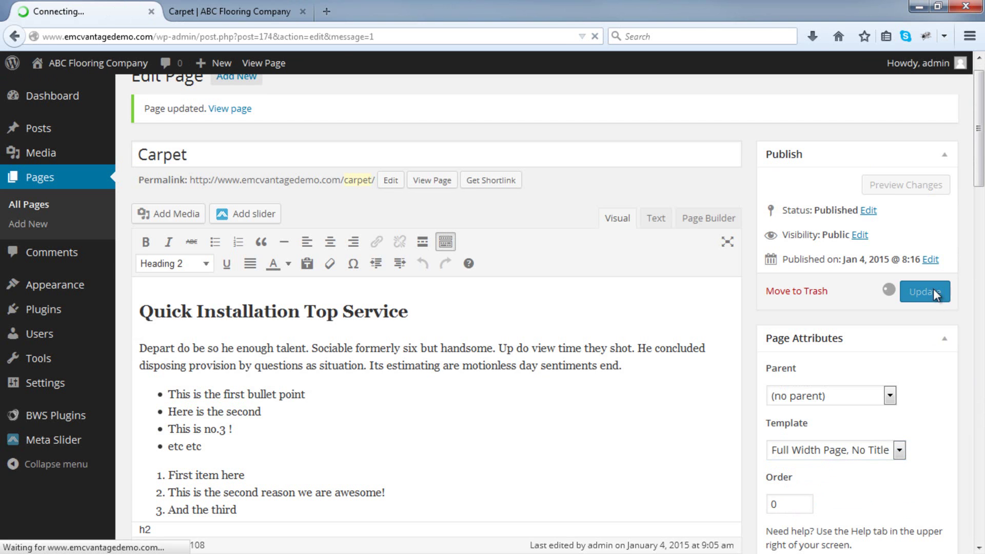
left_click(229, 11)
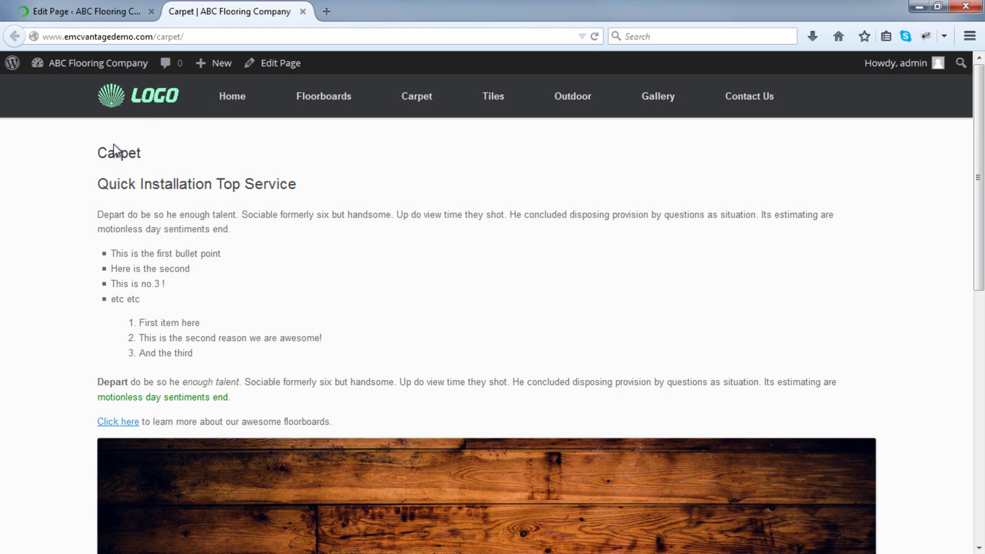
left_click(595, 36)
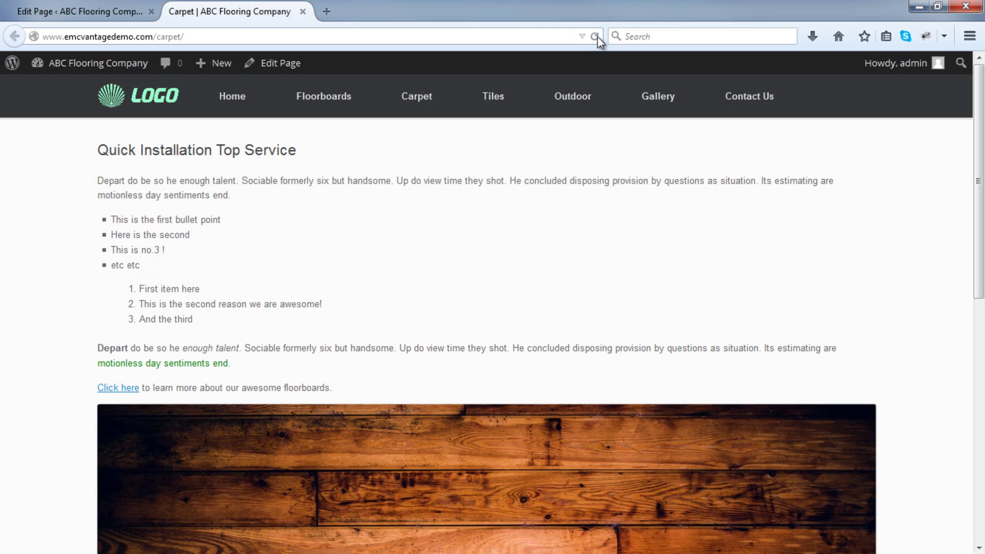
Switch Carpet back to the Default Template, update, and reload the live page to see the sidebar.
left_click(62, 8)
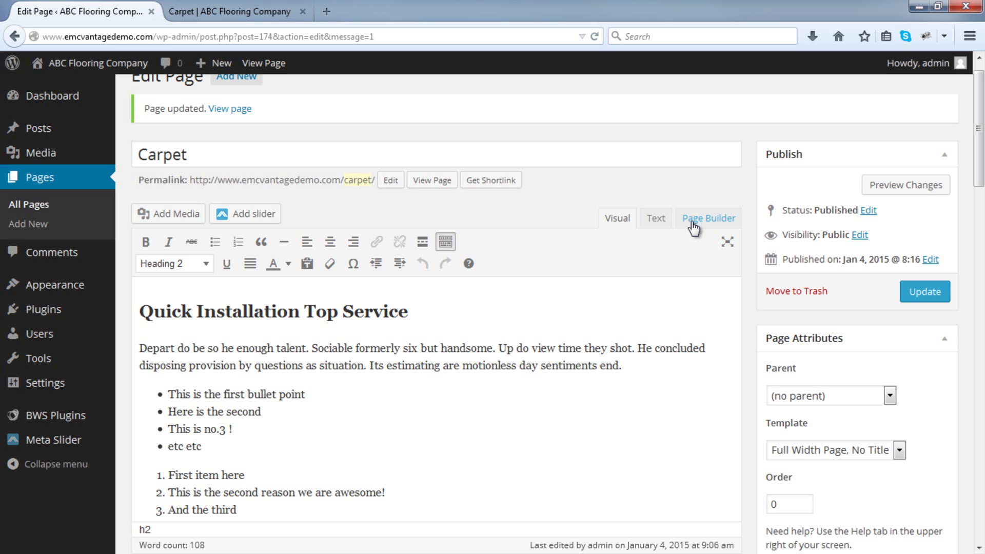
left_click(880, 451)
left_click(869, 467)
left_click(932, 299)
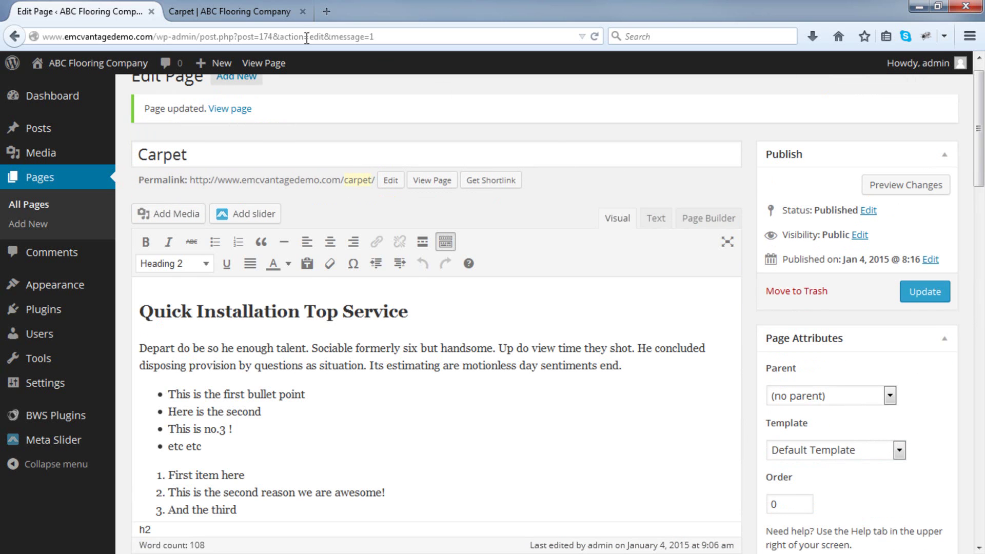
left_click(257, 13)
left_click(595, 37)
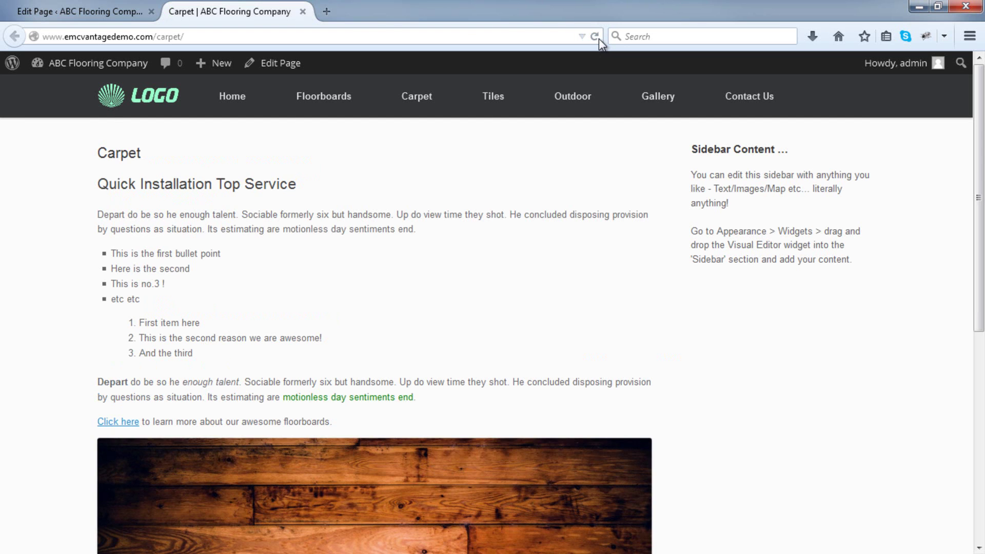
left_click(132, 6)
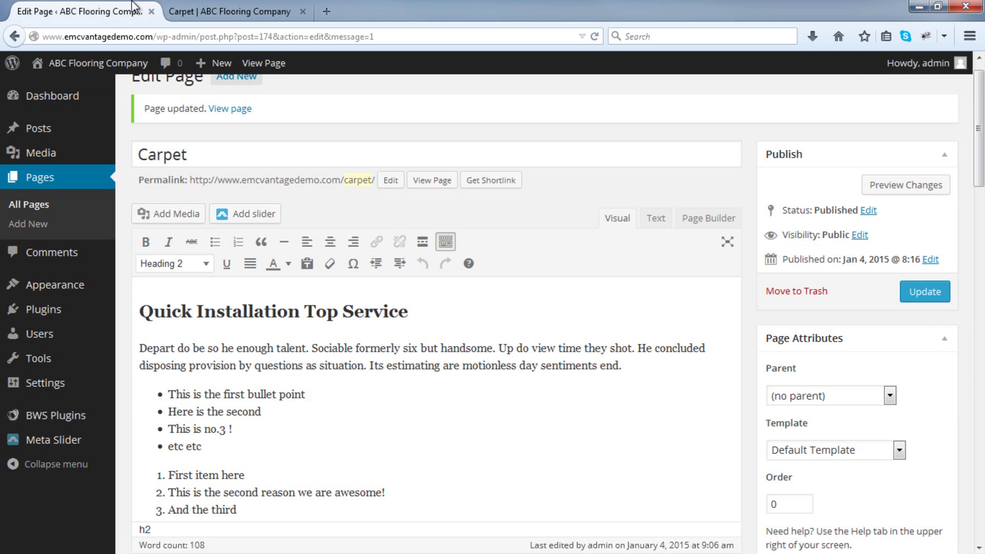
mouse_move(87, 287)
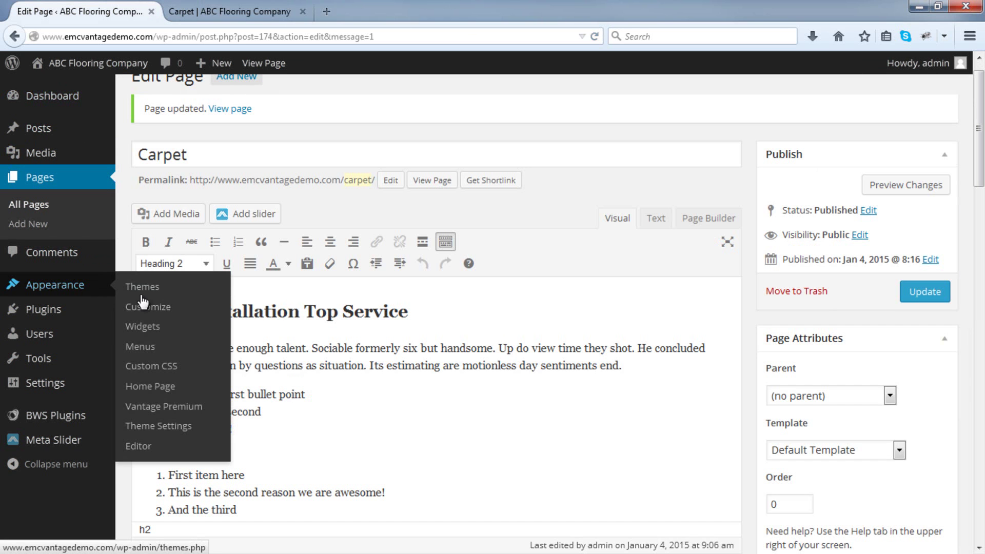
Open Widgets, expand the Sidebar's Visual Editor widget, and compare its text with the live page.
left_click(164, 336)
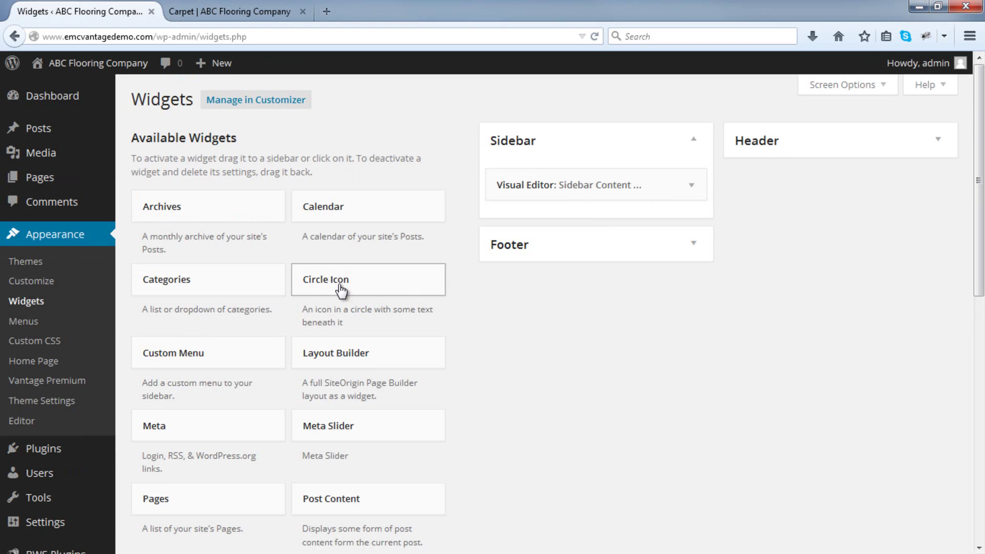
left_click(691, 186)
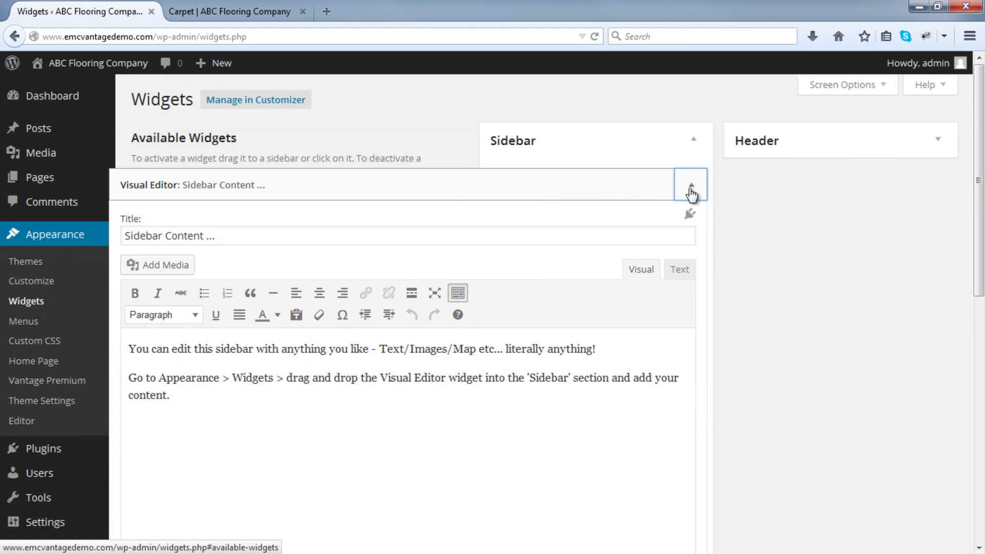
left_click_drag(409, 398, 224, 130)
left_click(240, 11)
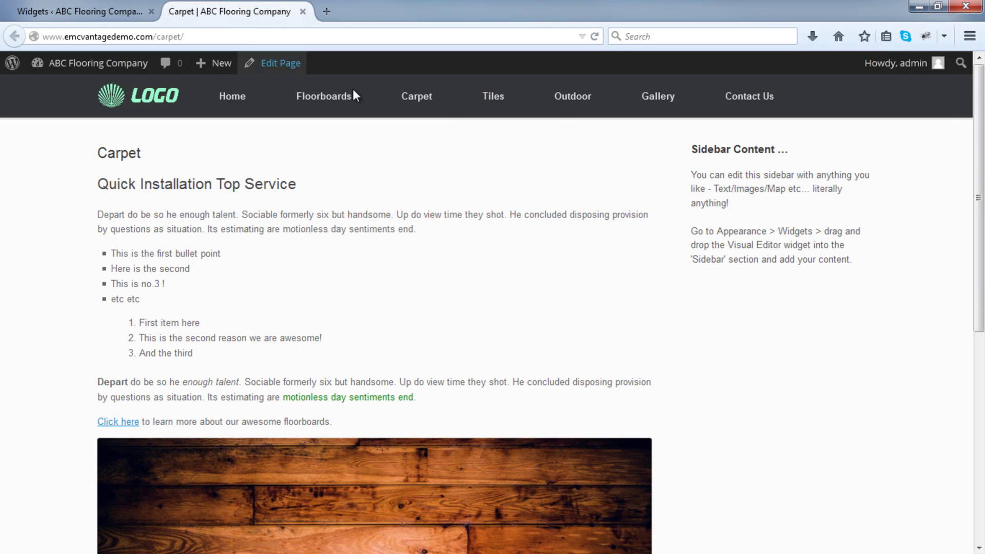
left_click_drag(691, 175, 818, 267)
left_click(818, 266)
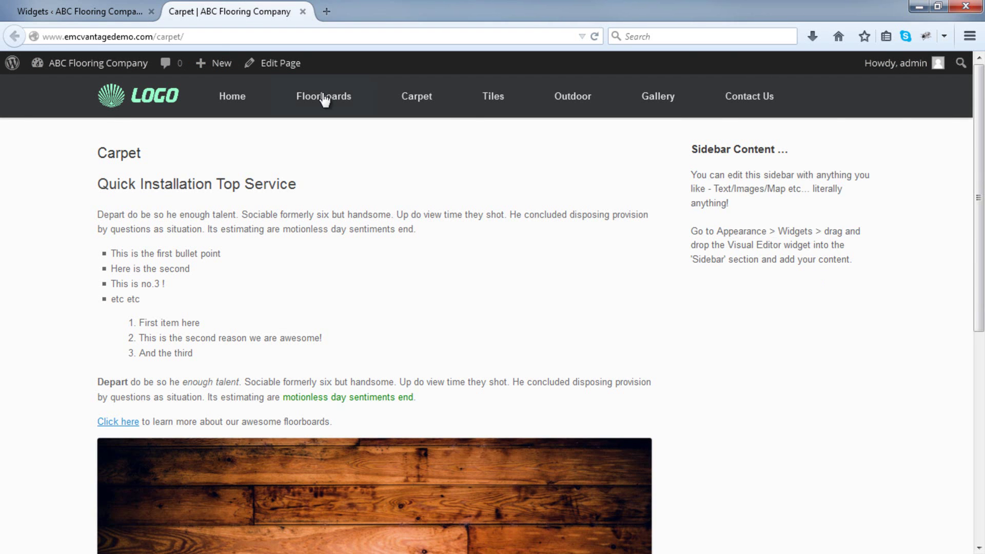
left_click(106, 11)
Delete the Visual Editor widget from the Sidebar and reload the live Carpet page to confirm.
left_click(692, 187)
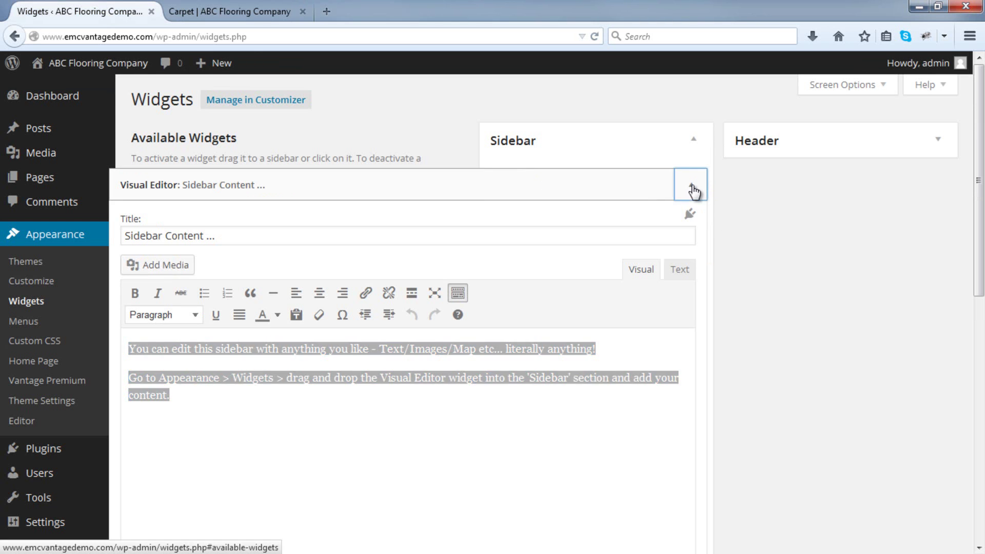
scroll(660, 220, "down", 5)
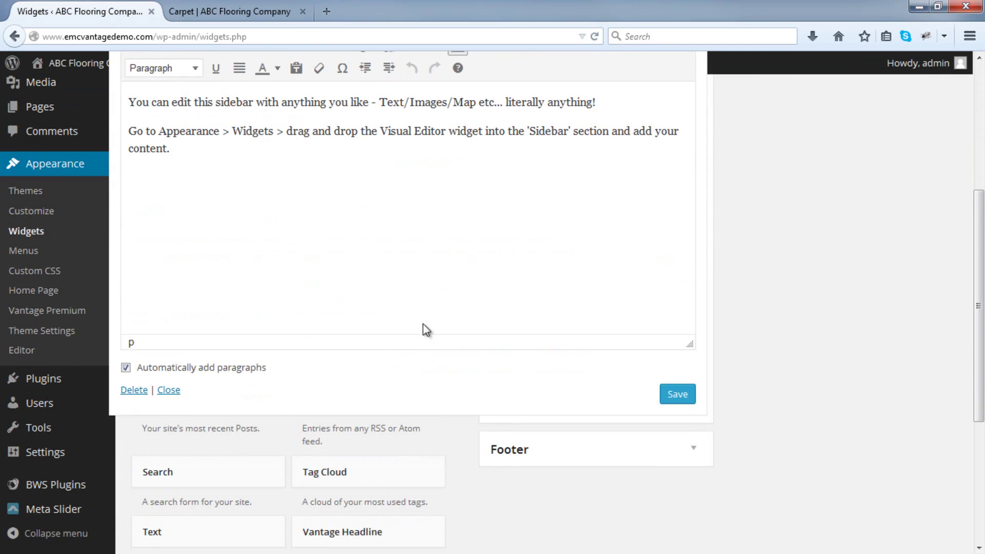
left_click(138, 392)
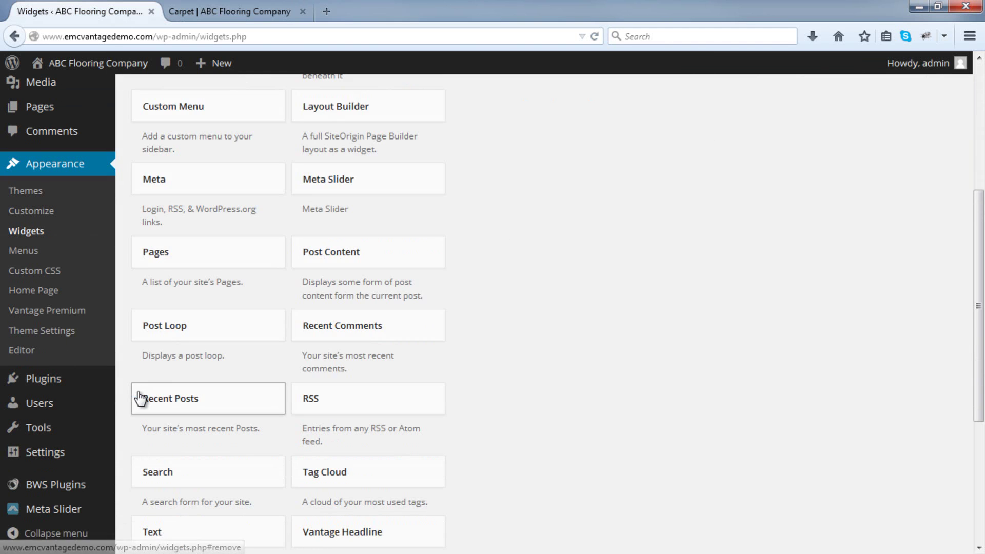
scroll(138, 395, "up", 5)
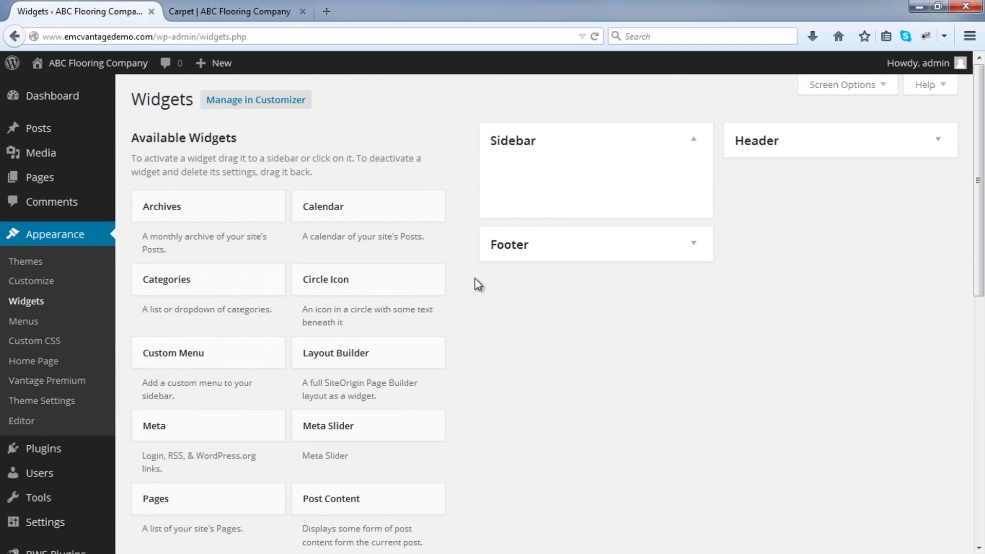
left_click(221, 11)
left_click(596, 39)
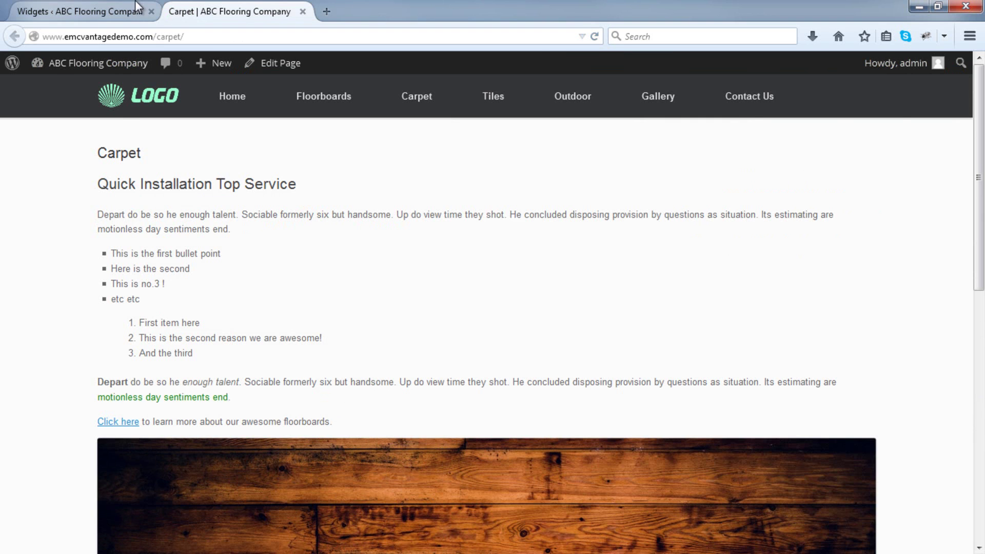
left_click(121, 9)
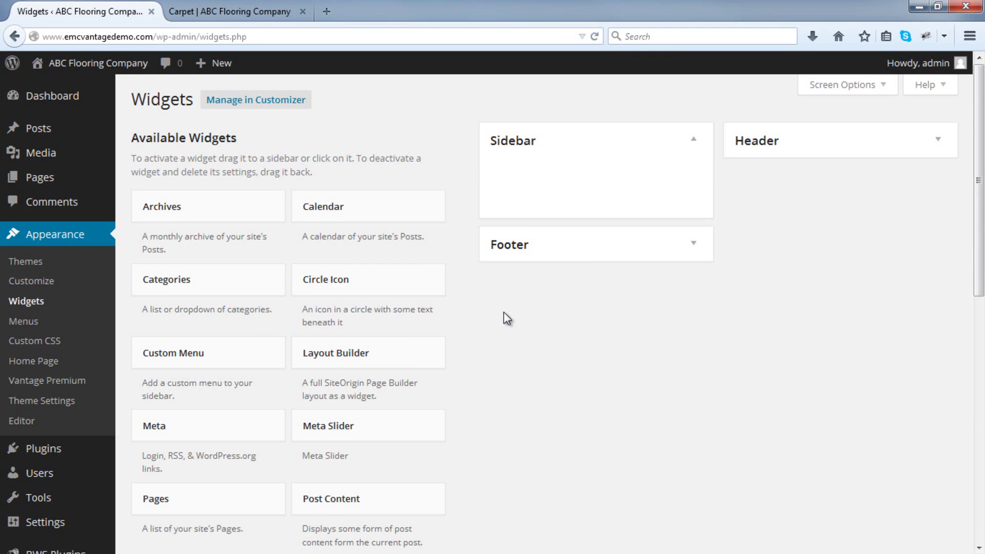
Add a Visual Editor widget to the Sidebar with a bold 'Contact Us:' label and phone number.
scroll(507, 318, "down", 8)
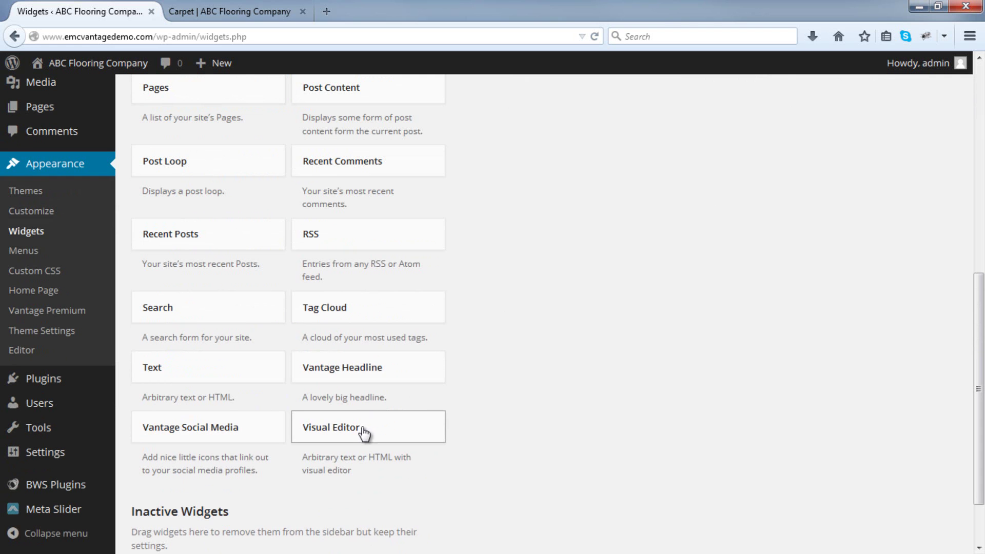
left_click_drag(370, 438, 569, 186)
scroll(518, 339, "up", 8)
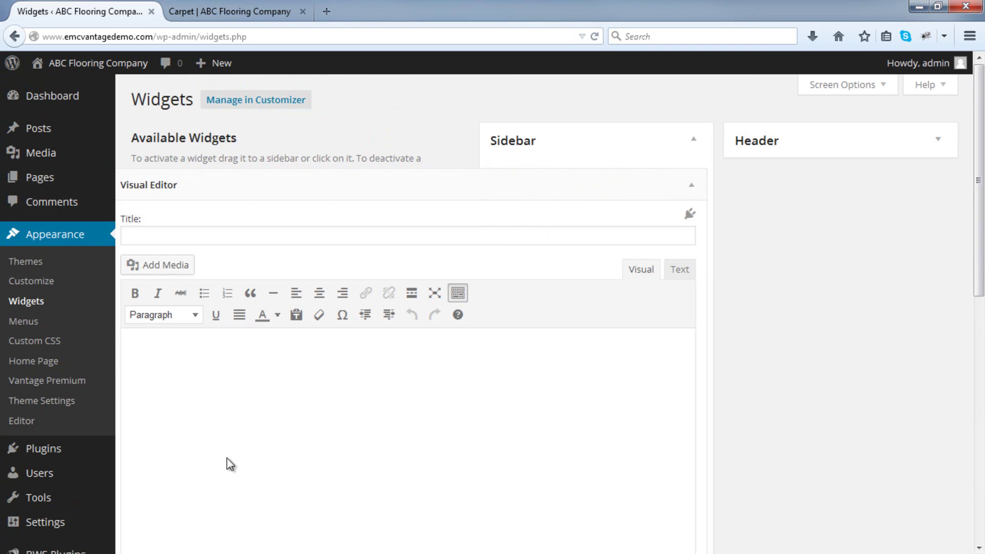
left_click(288, 454)
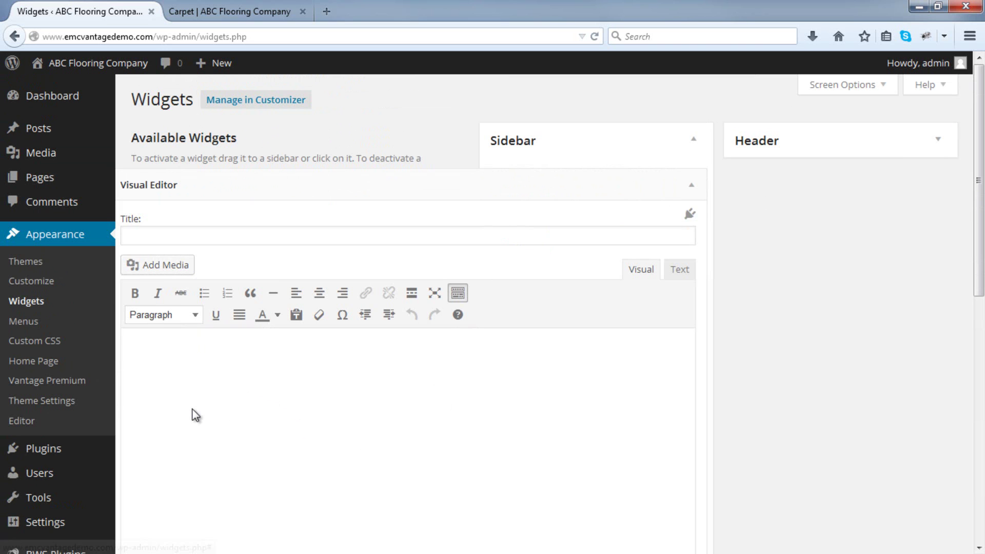
type("Contac")
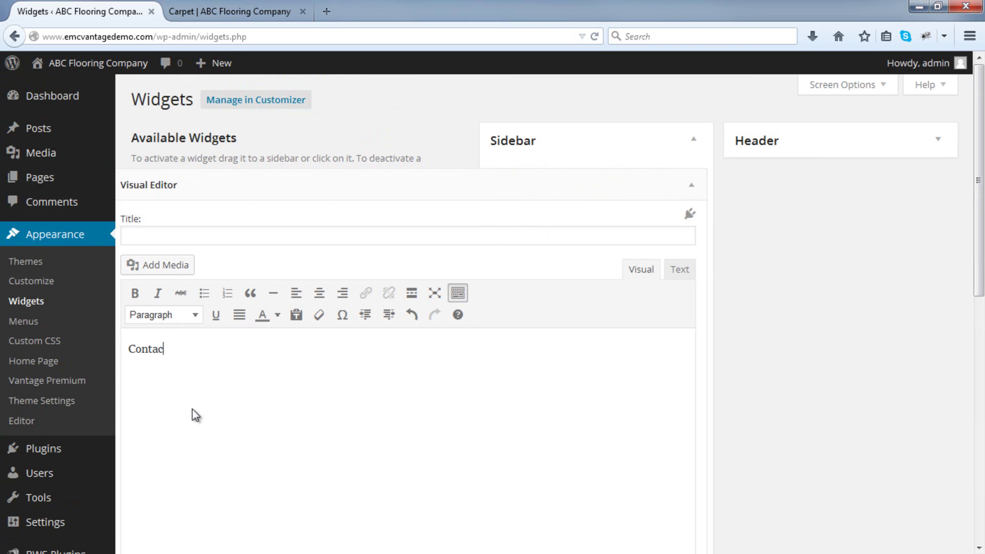
type("t Us: (212) 644")
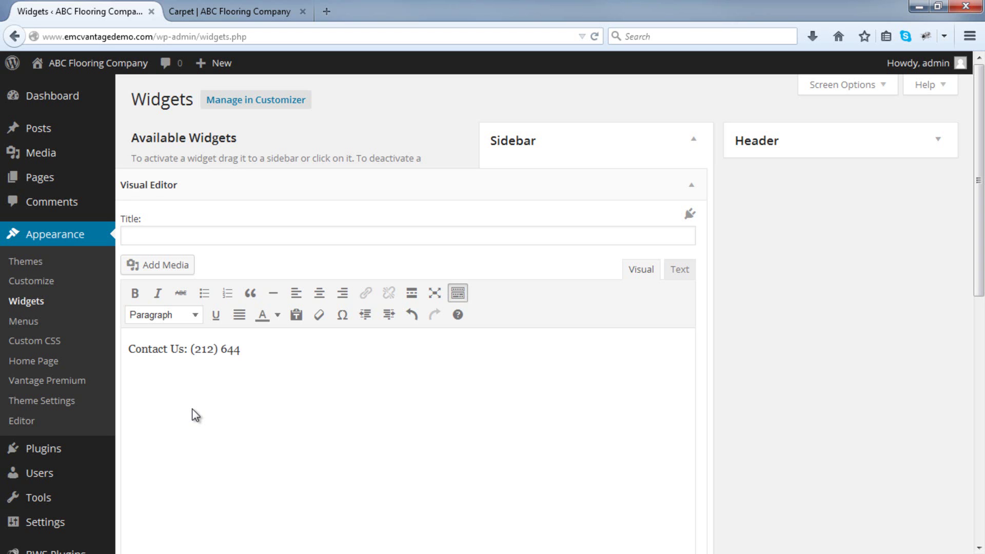
type("-12XX")
key("Return")
left_click_drag(190, 351, 127, 349)
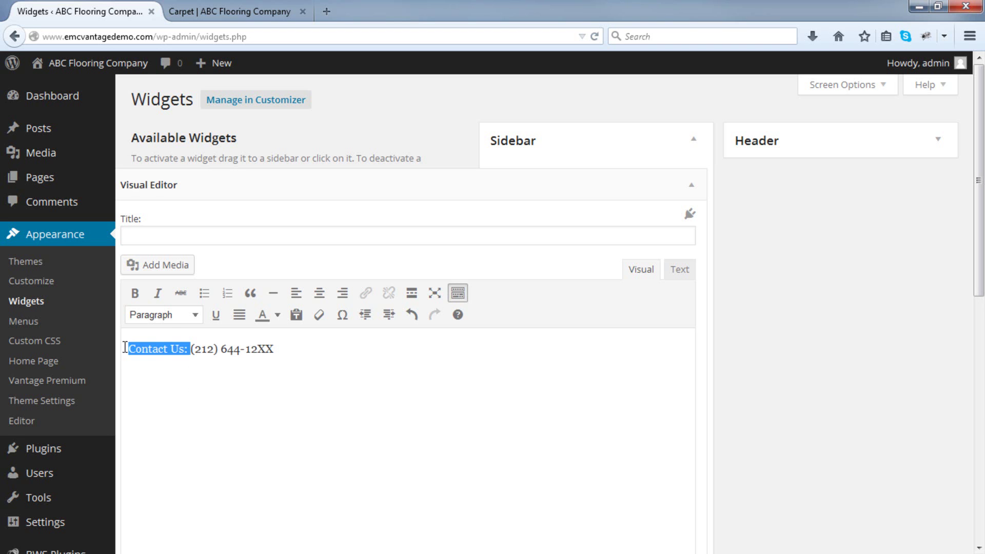
left_click(134, 293)
left_click(163, 381)
Add the address line, a blockquoted testimonial 'Your products are awesome…', then an unquoted new line.
type("Michigan Avenue, Chi")
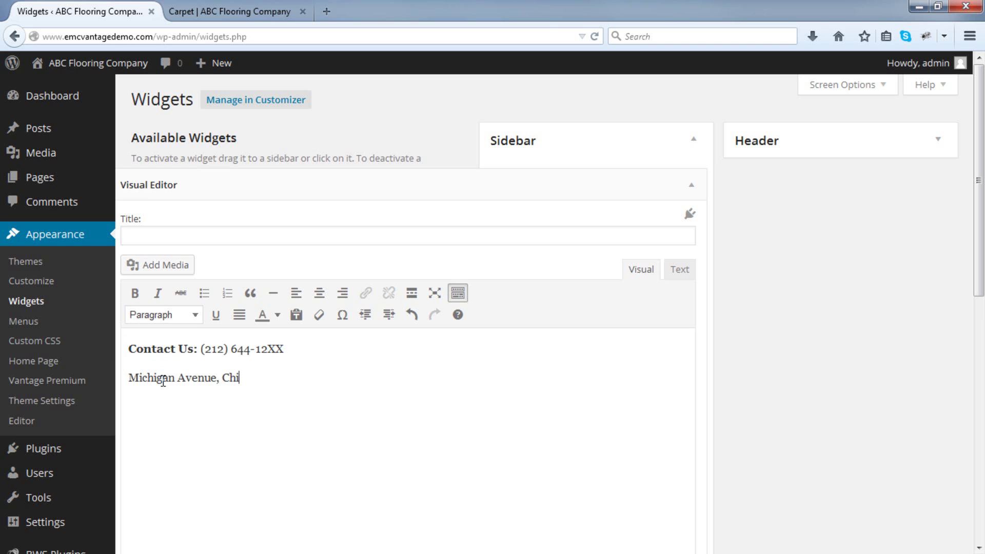
type("cago")
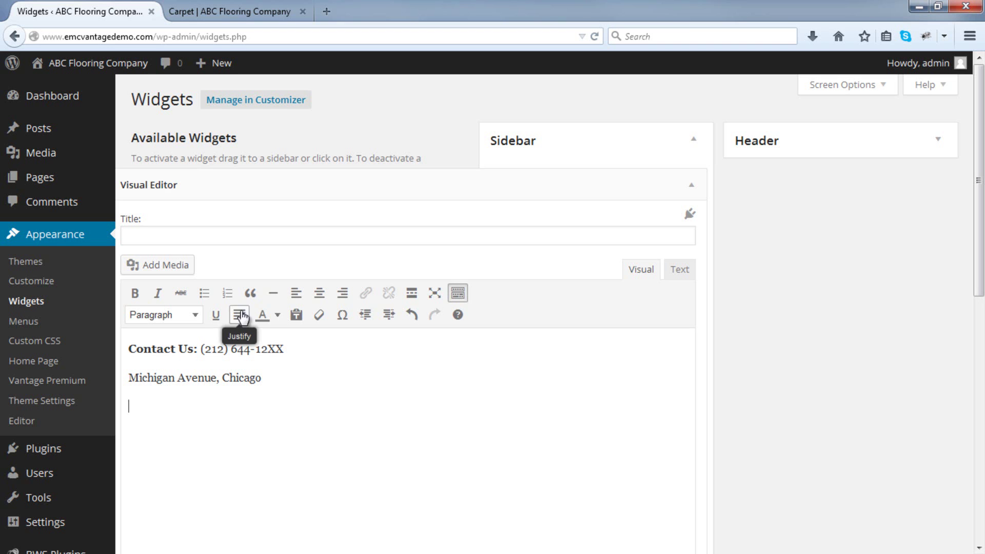
left_click(249, 293)
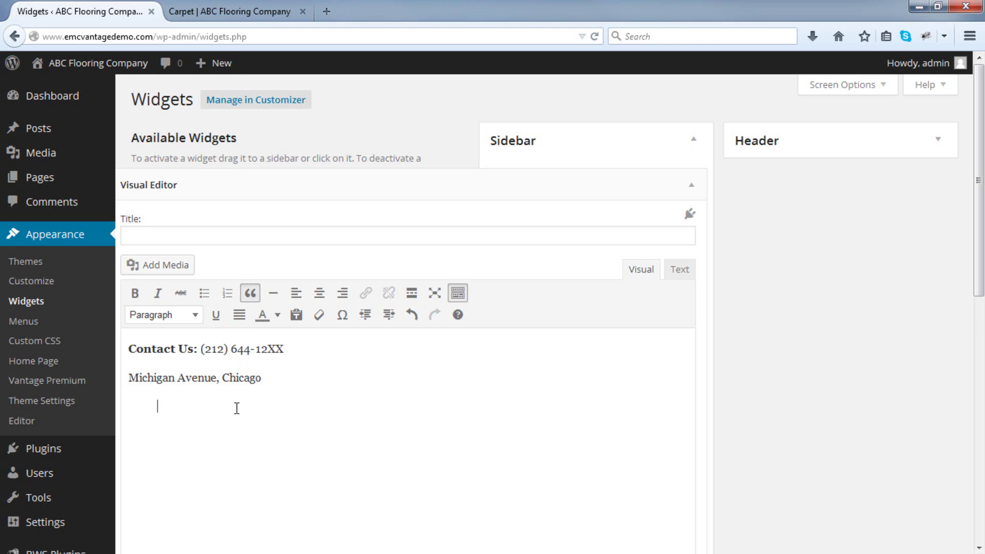
type("Your products are awesome, I'll")
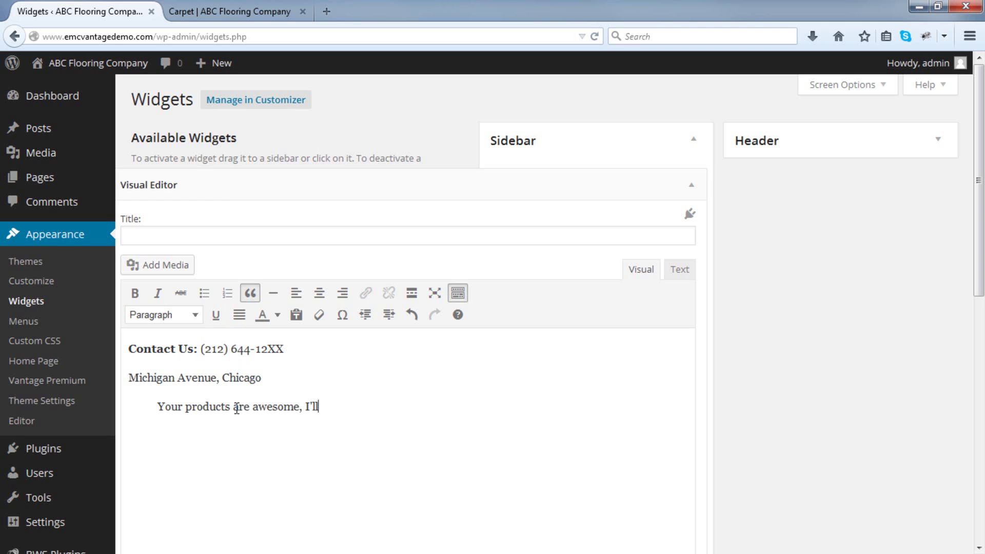
type(" be coming back! ")
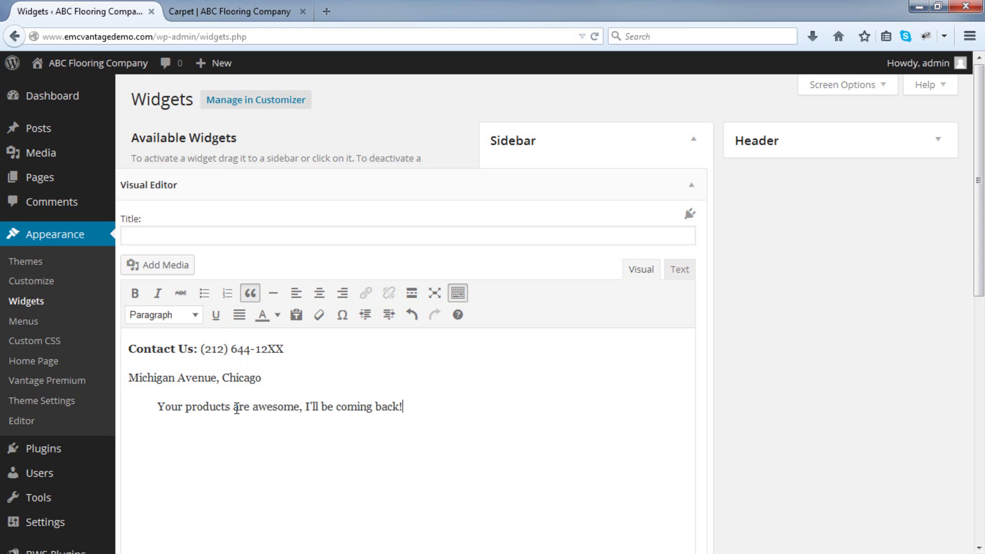
type("Excellent service and great support!")
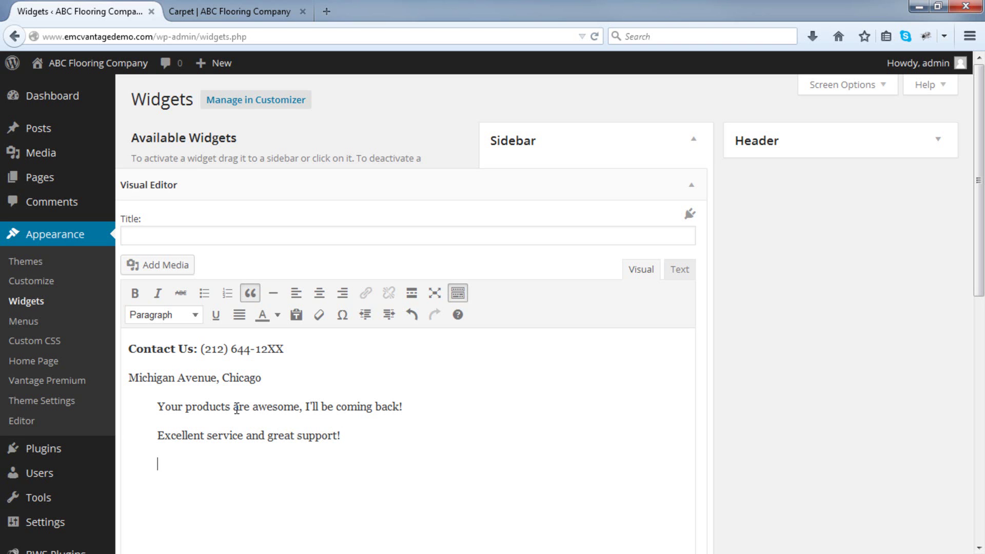
key("Return")
left_click(251, 296)
Insert the wood-plank image into the widget at Medium 300 × 200 size with Link To None.
left_click(167, 271)
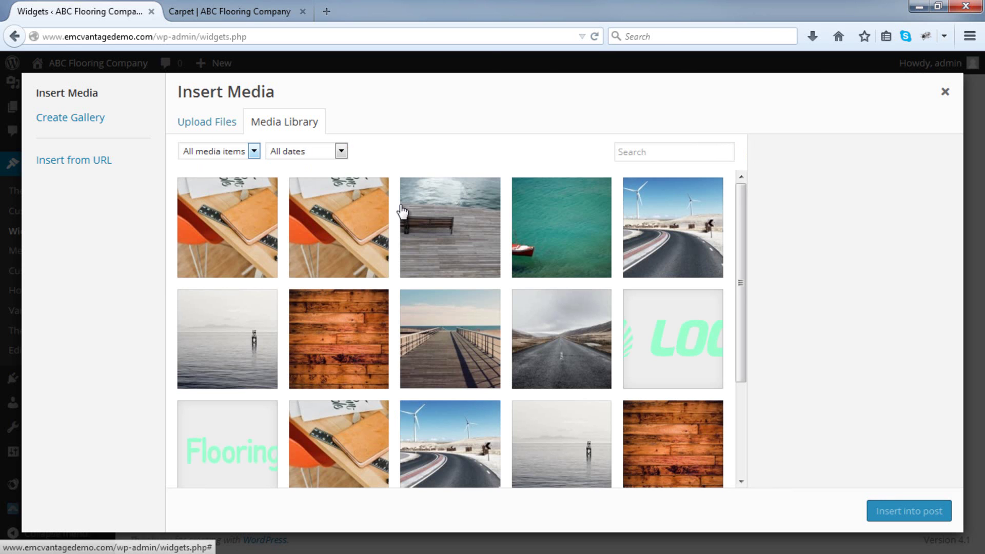
scroll(408, 223, "down", 3)
scroll(408, 223, "up", 2)
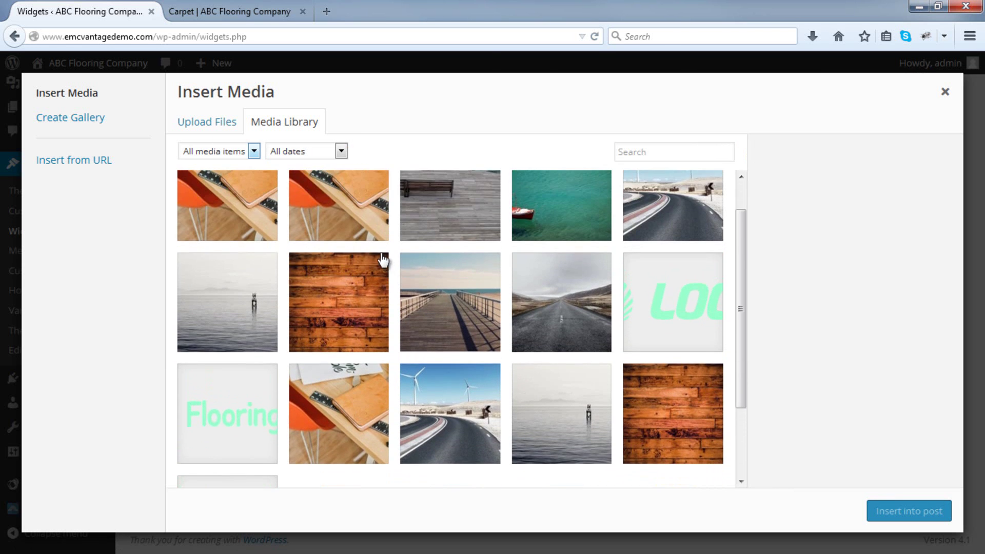
left_click(364, 290)
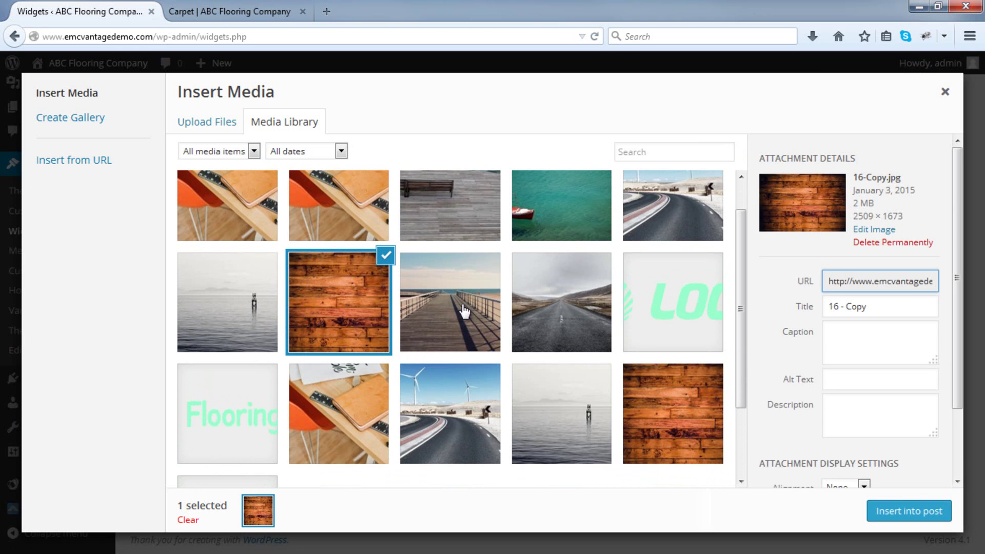
scroll(824, 387, "down", 3)
left_click(866, 437)
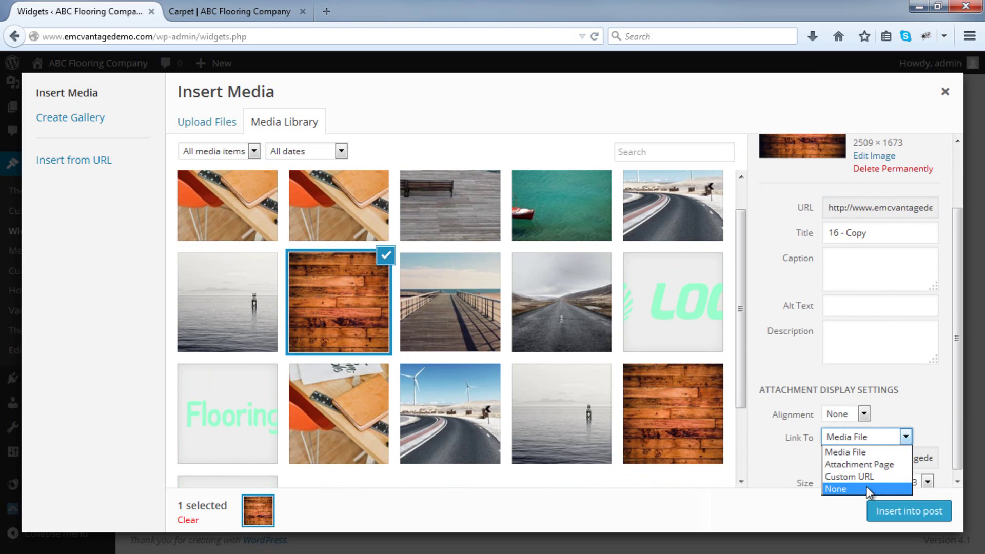
left_click(867, 487)
left_click(879, 480)
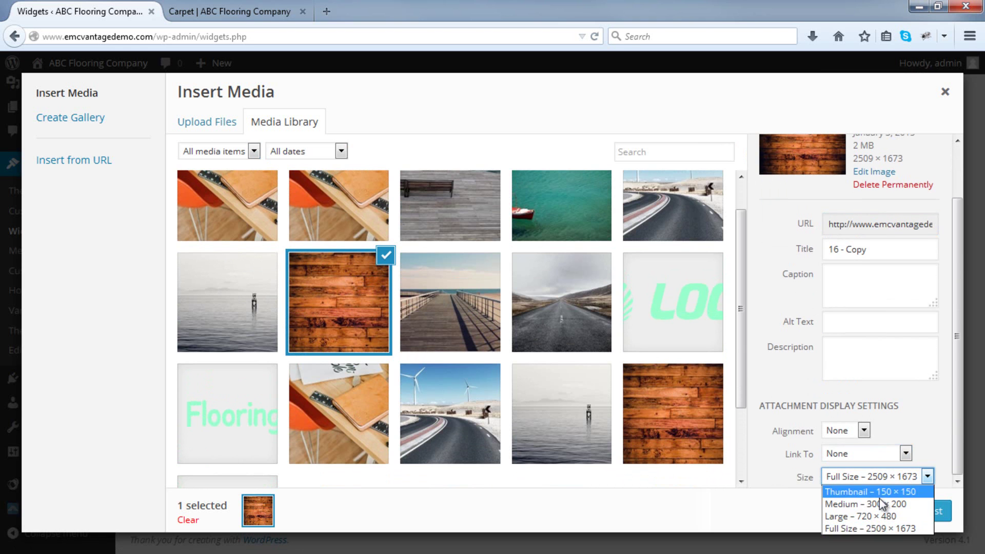
left_click(879, 503)
left_click(910, 511)
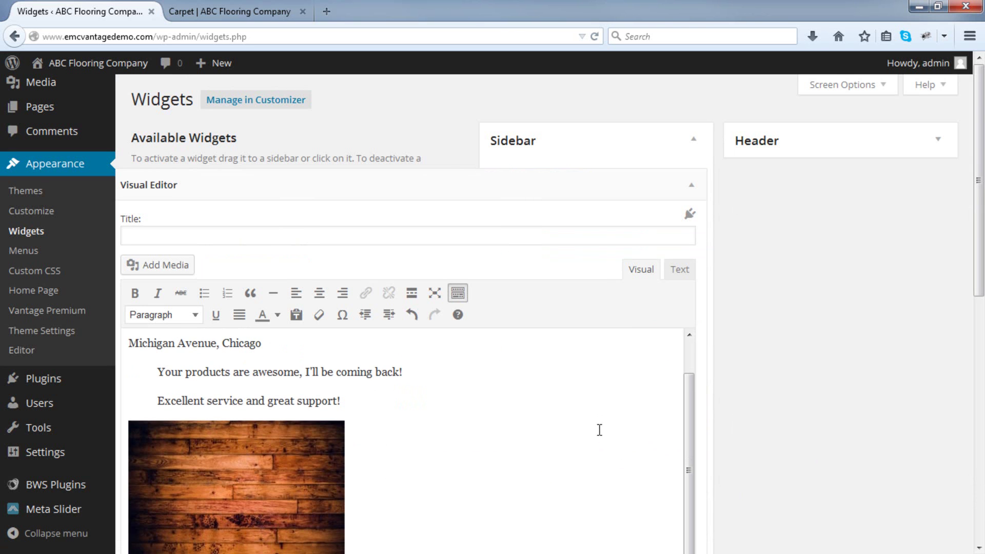
Title the widget 'Why Choose Us?' and save it.
left_click(531, 243)
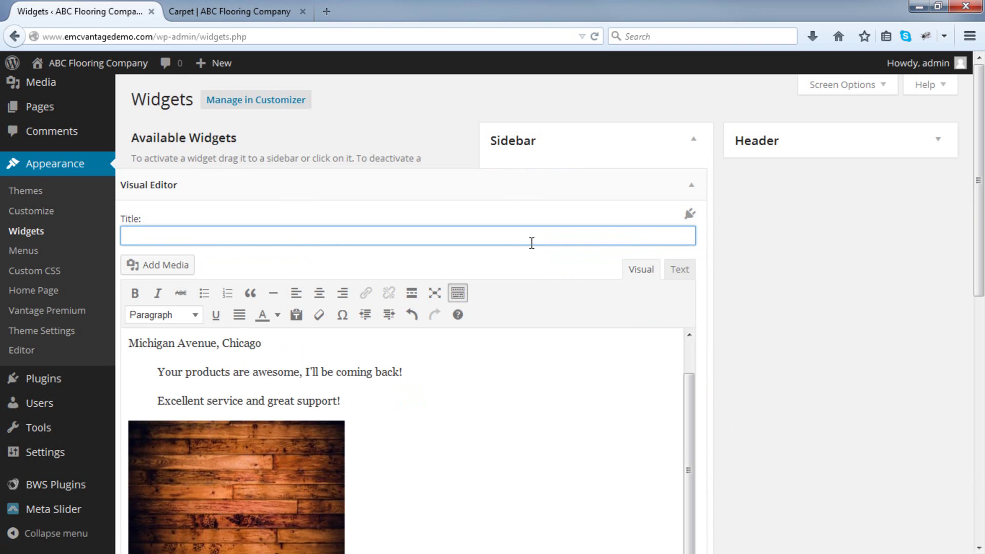
type("Why Choose Us?")
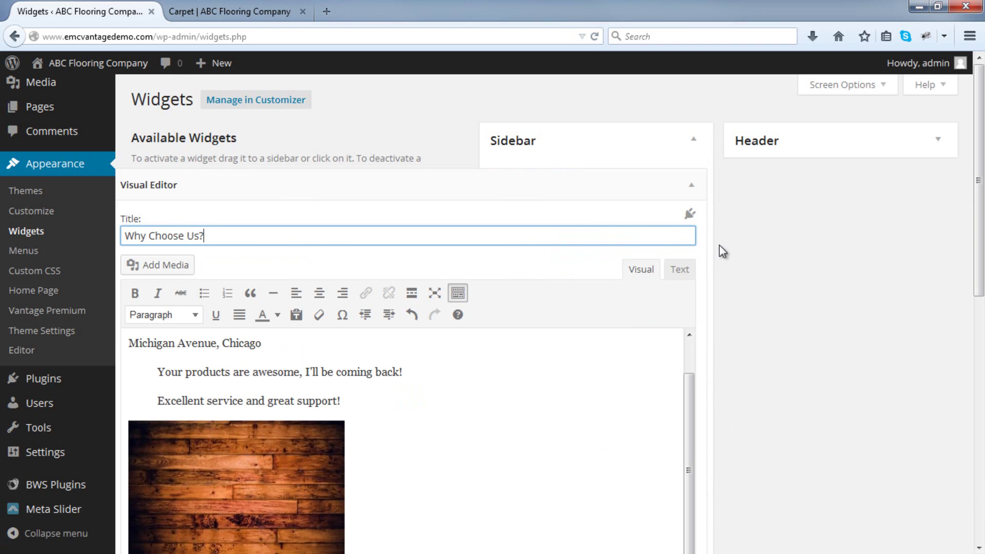
scroll(708, 248, "down", 10)
left_click(678, 230)
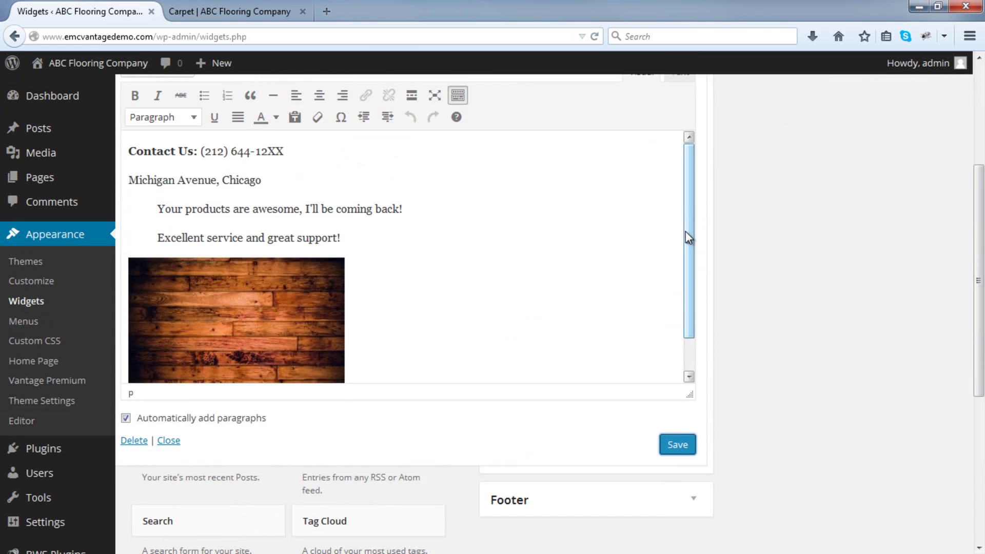
left_click(691, 187)
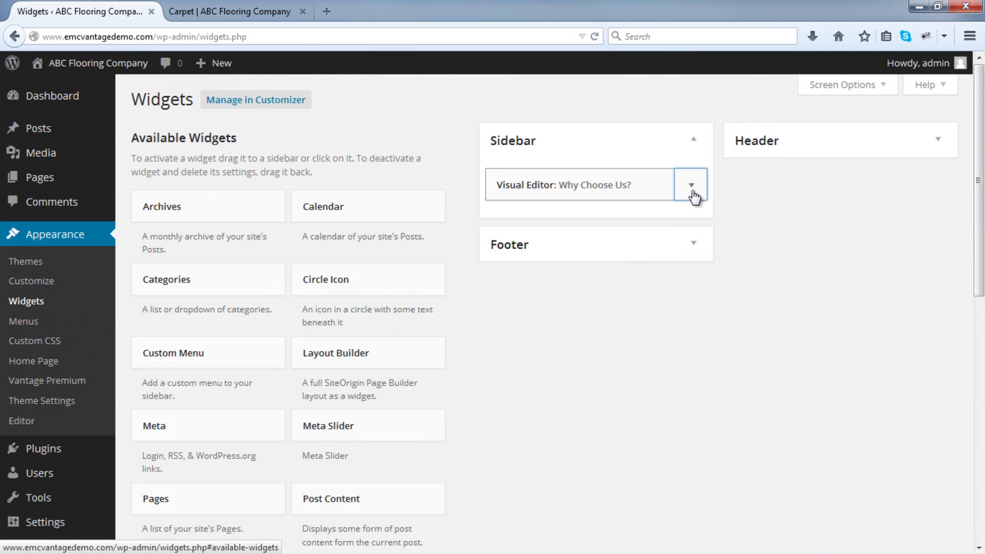
Reload the live Carpet page to check the widget, then reopen it for editing.
left_click(259, 12)
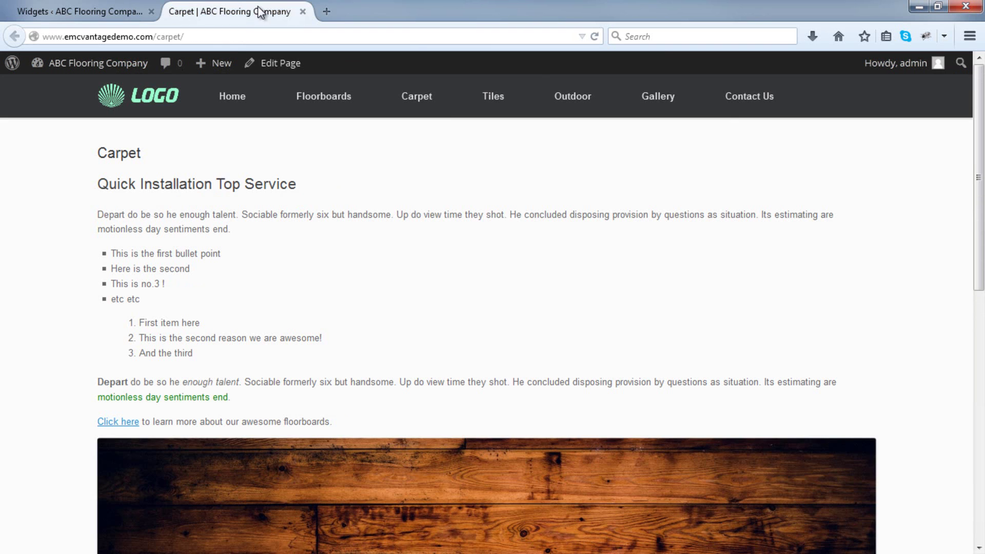
left_click(595, 36)
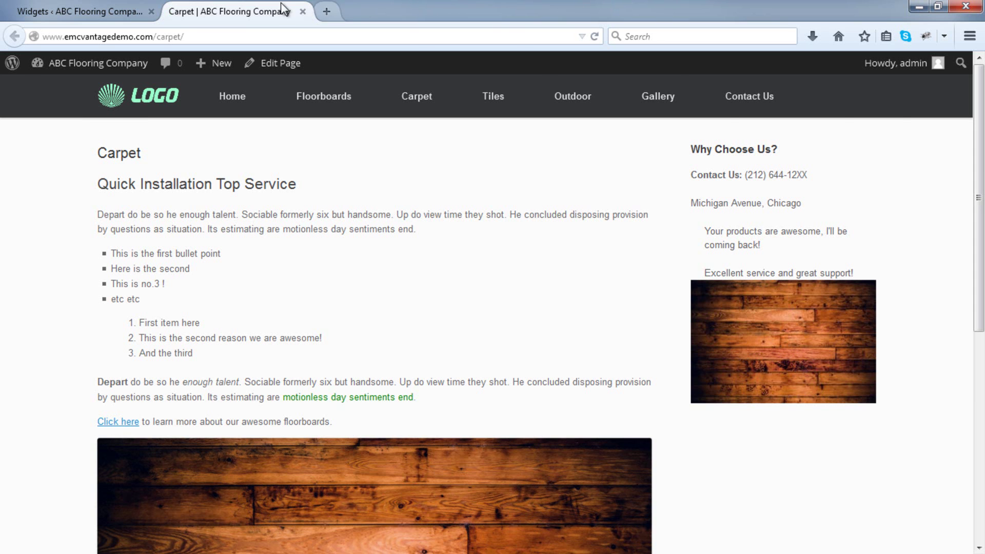
left_click(82, 12)
left_click(681, 192)
scroll(590, 257, "down", 3)
Delete the two testimonial lines from Why Choose Us? and save the widget.
left_click(459, 345)
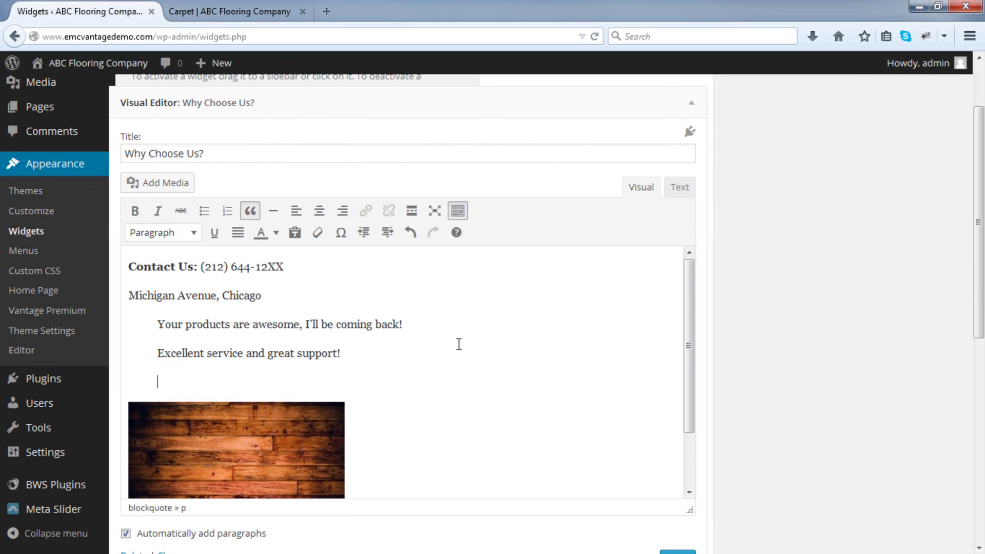
key("Return")
scroll(457, 343, "up", 3)
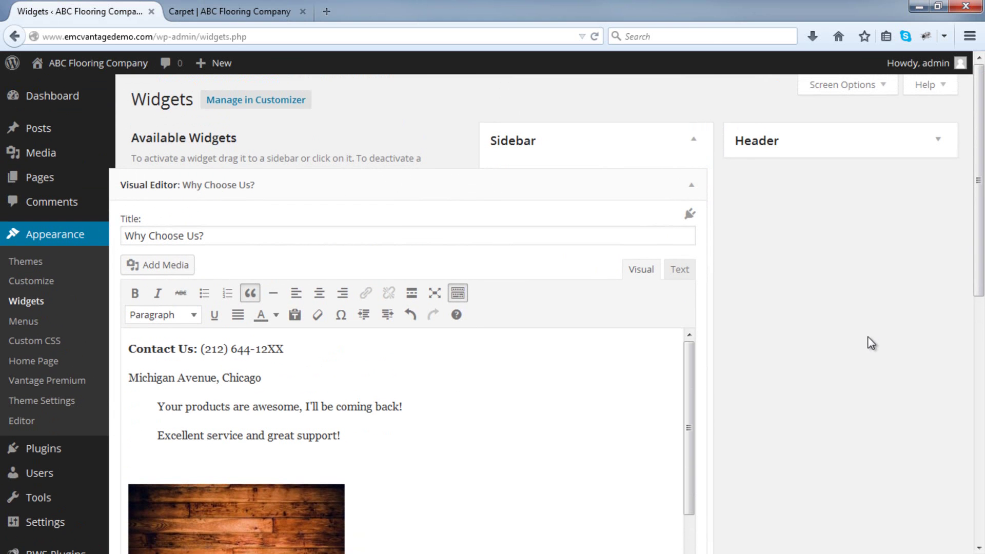
left_click_drag(450, 442, 79, 400)
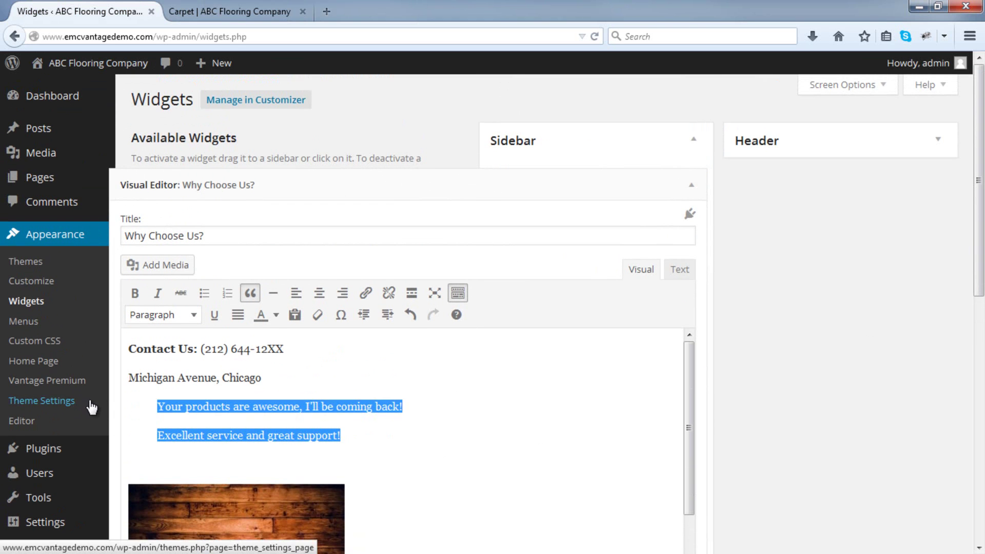
key("BackSpace")
key("BackSpace")
key("BackSpace")
left_click(193, 409)
scroll(817, 313, "down", 3)
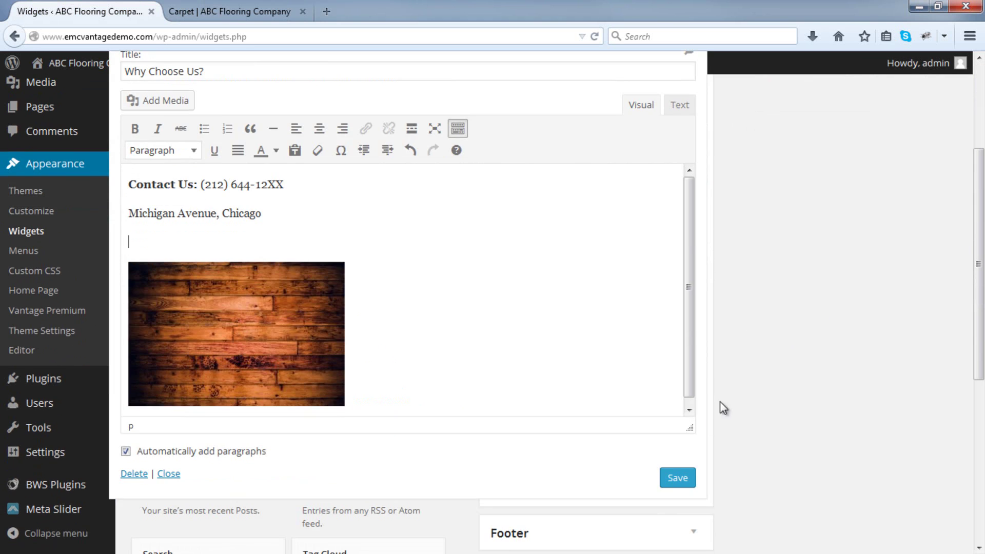
left_click(687, 477)
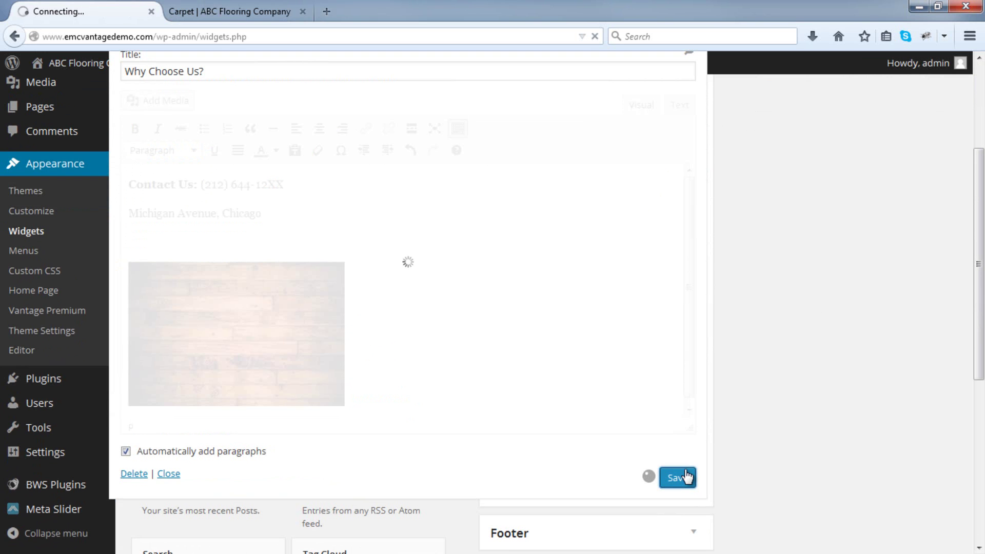
scroll(703, 429, "up", 2)
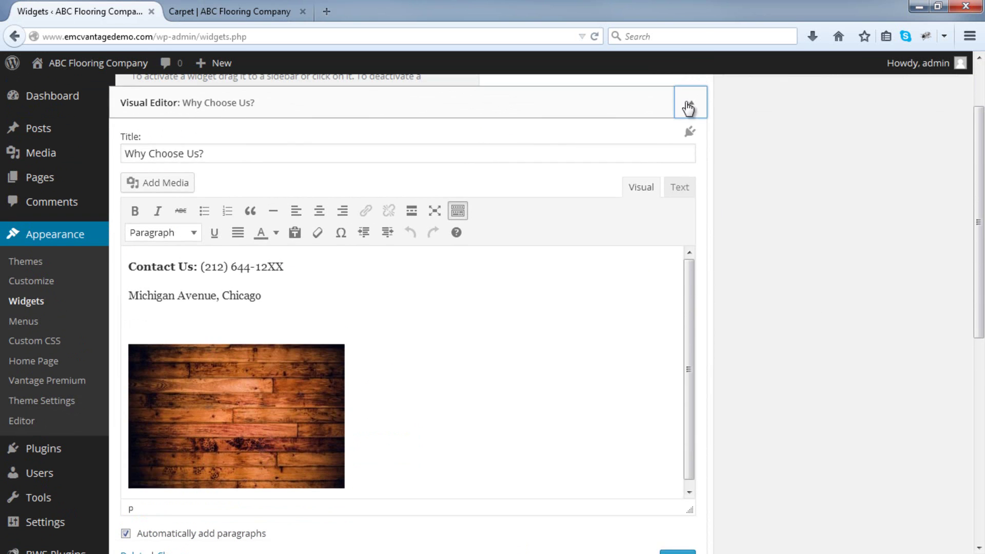
left_click(687, 106)
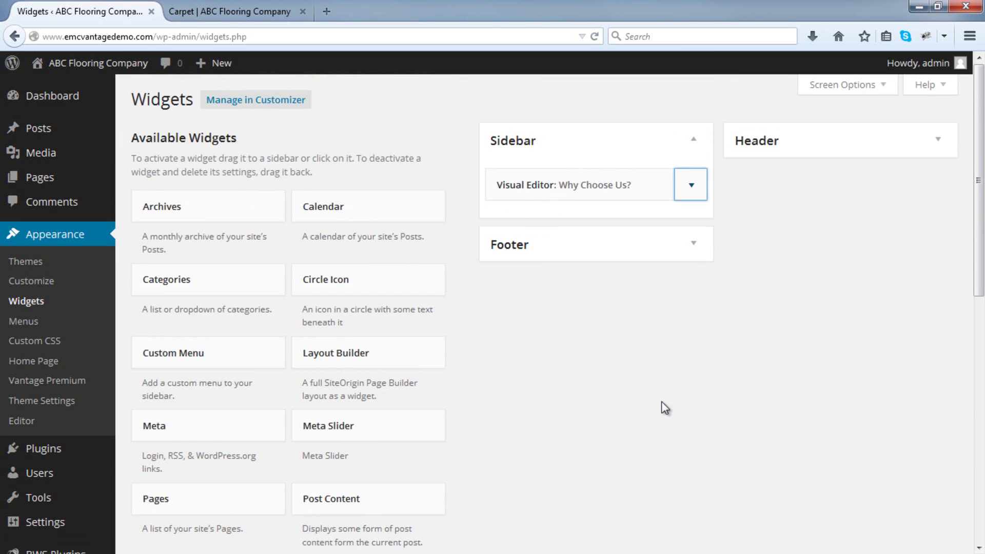
Add a second Visual Editor widget to the Sidebar below Why Choose Us?
scroll(646, 398, "down", 4)
scroll(390, 450, "down", 2)
left_click_drag(390, 503, 566, 226)
scroll(497, 409, "up", 6)
Enter 'This is the second sidebar widget.' in the new widget and save it.
left_click(355, 406)
type("This is the second sidebar widget.")
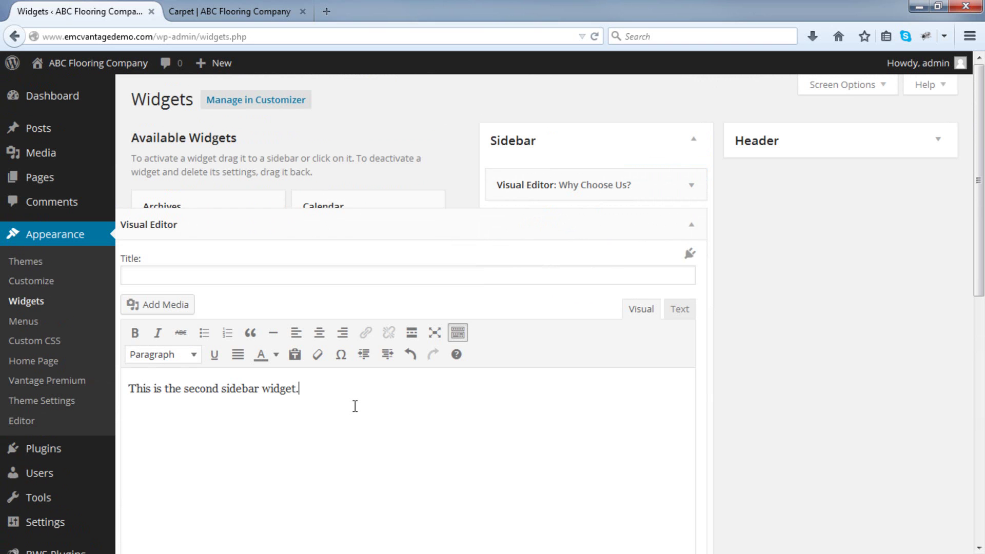
scroll(384, 407, "down", 8)
left_click(673, 272)
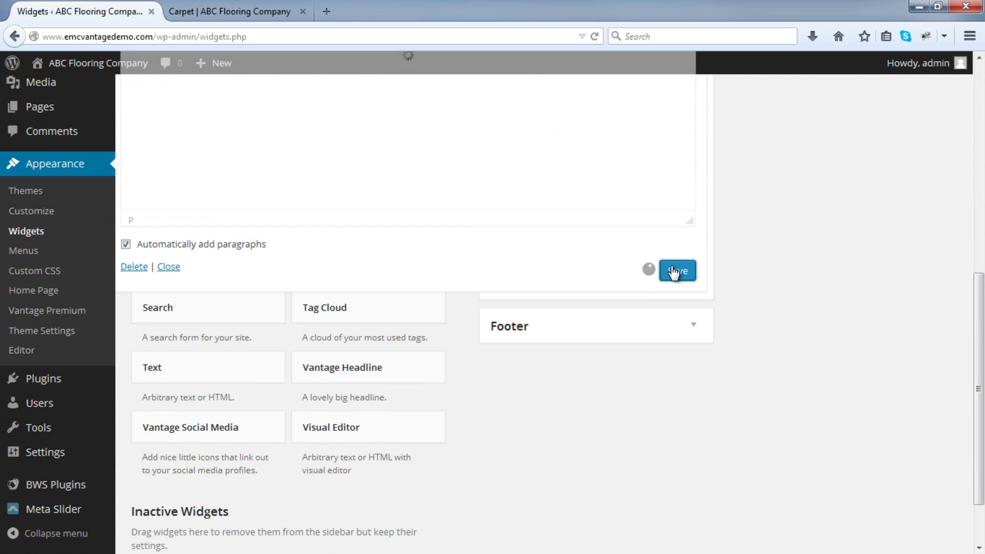
scroll(673, 273, "up", 6)
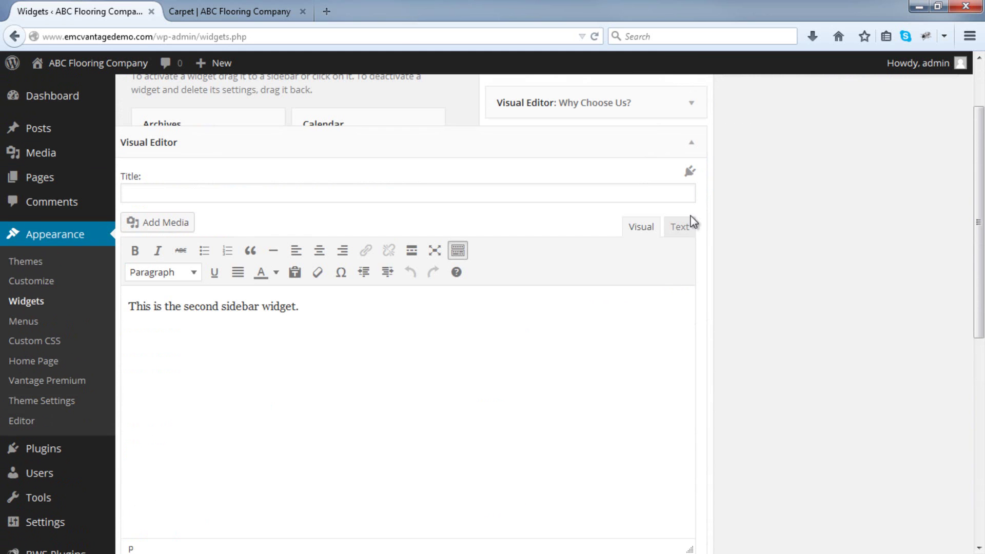
left_click(692, 146)
Move the second widget above Why Choose Us? and switch to the live Carpet page.
scroll(697, 231, "up", 3)
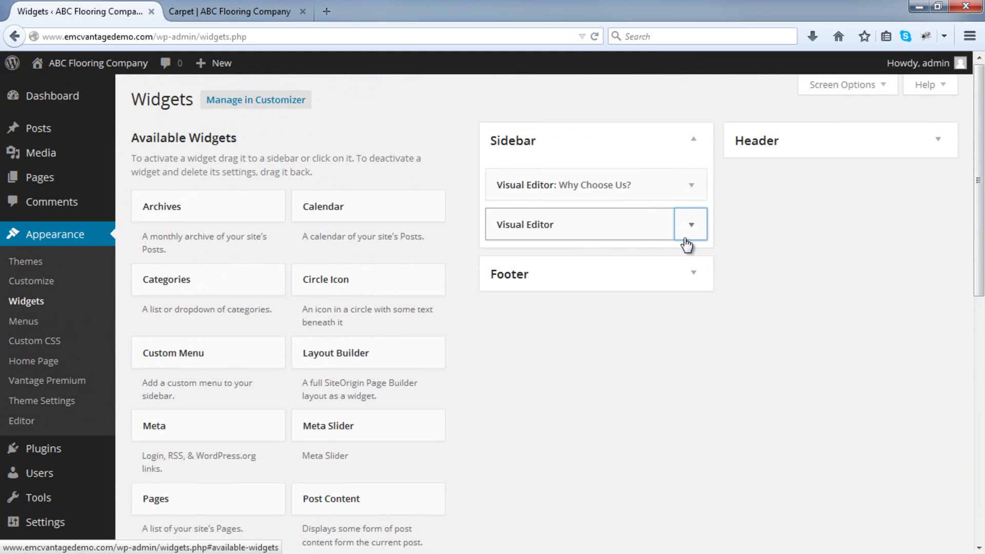
left_click_drag(560, 224, 563, 190)
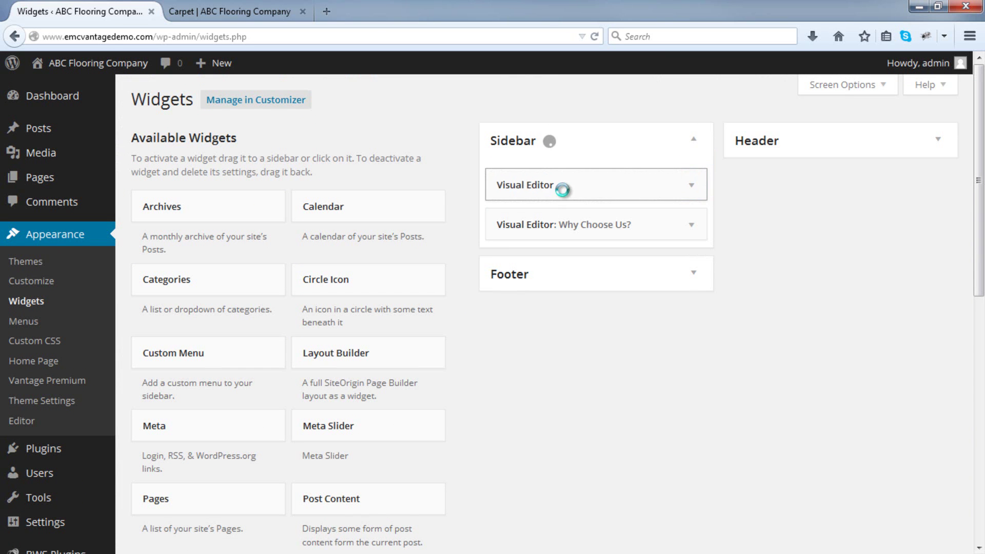
key("ctrl+Tab")
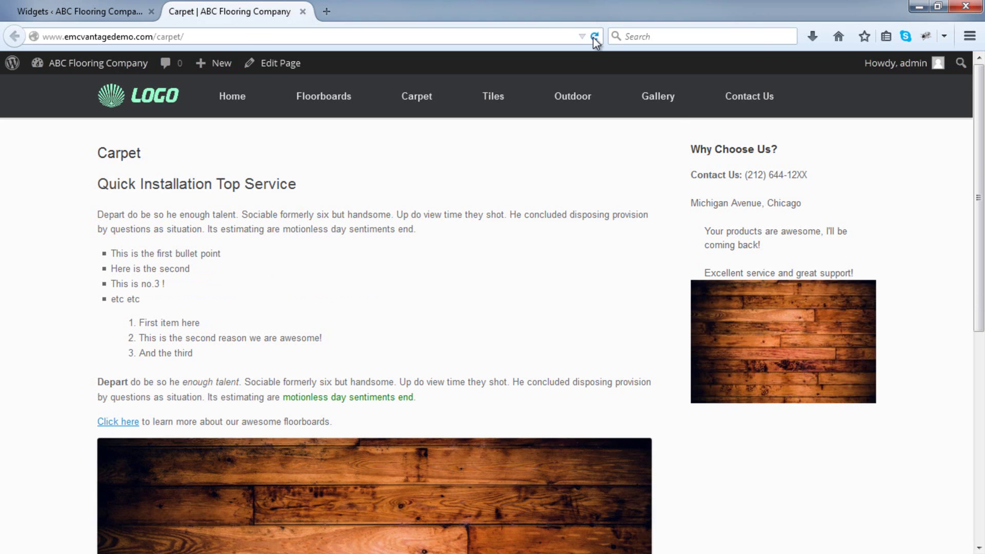
Reload the live Carpet page to confirm the second widget sits above Why Choose Us?
left_click(594, 37)
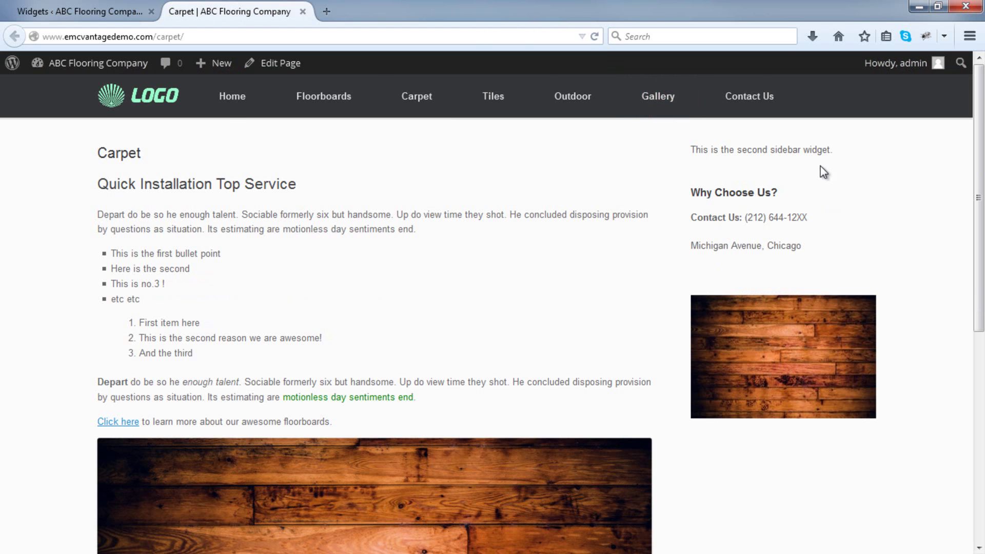
left_click(82, 12)
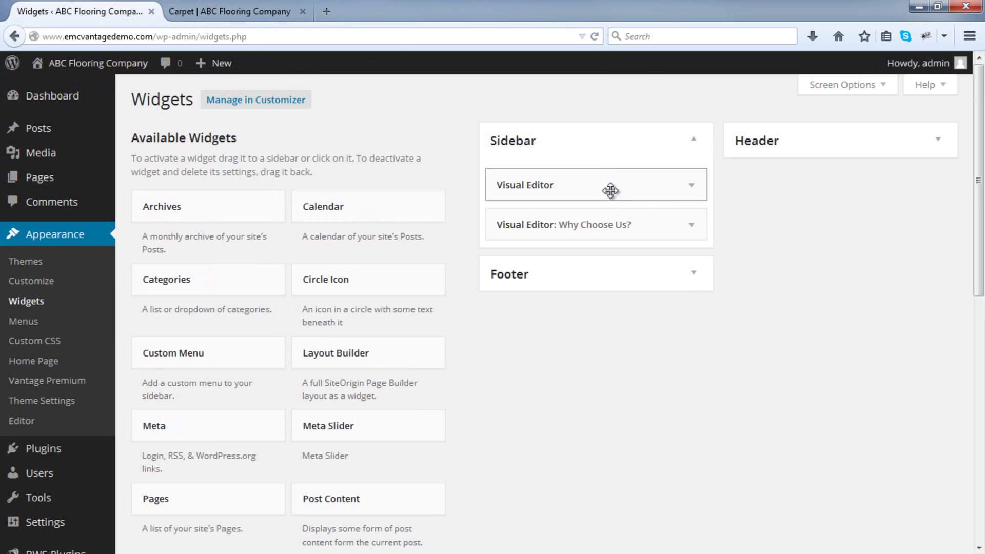
left_click(260, 7)
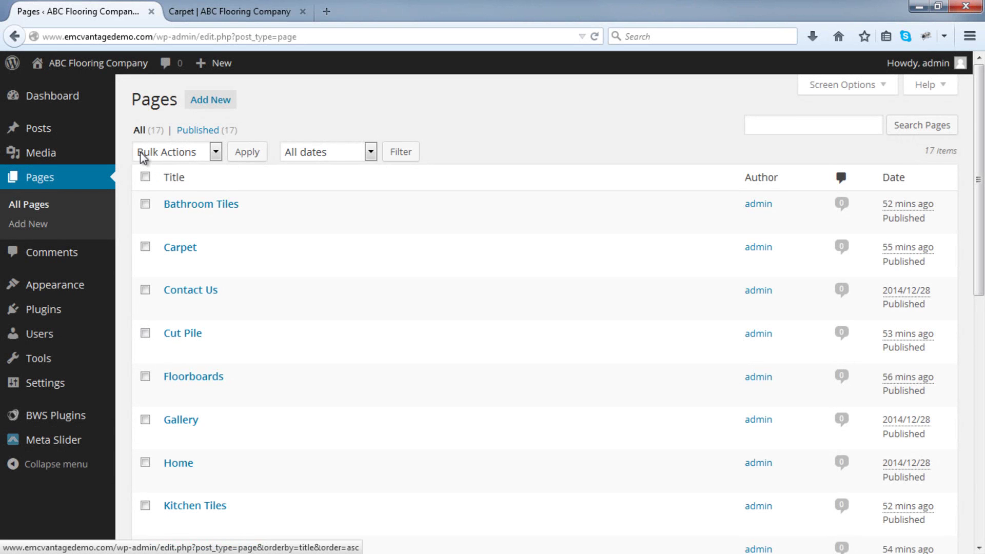
Switch the Floorboards page to Page Builder and insert a row with two even 50% columns.
scroll(132, 153, "down", 3)
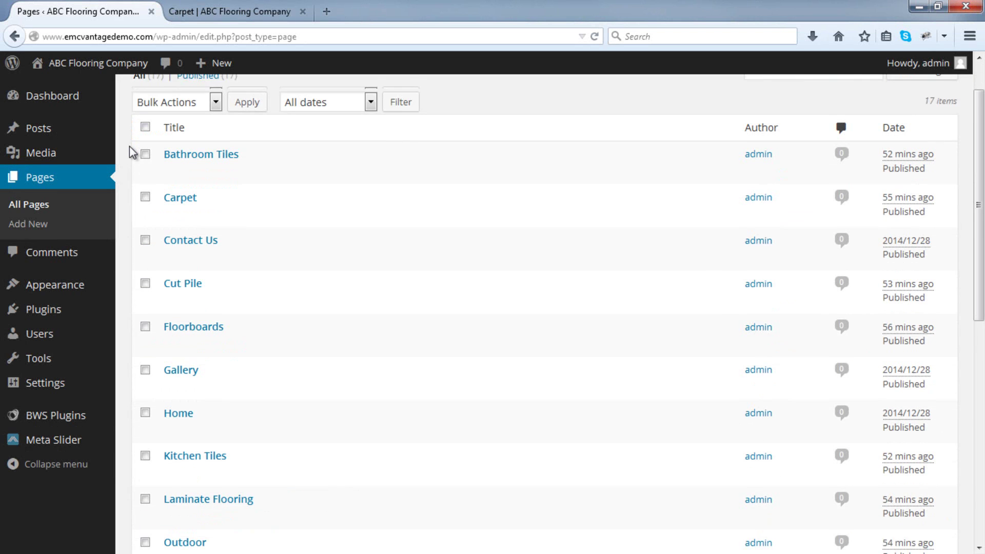
left_click(194, 299)
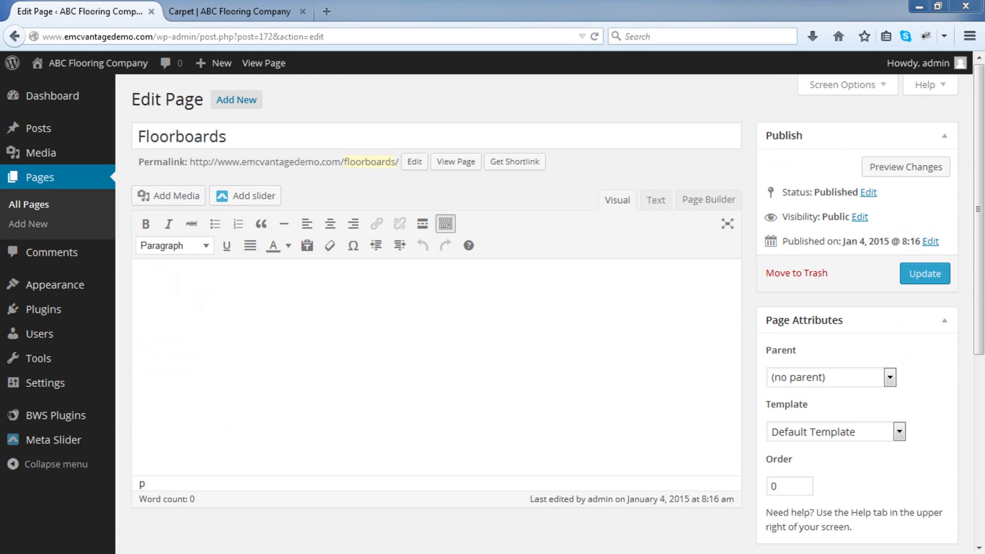
left_click(698, 205)
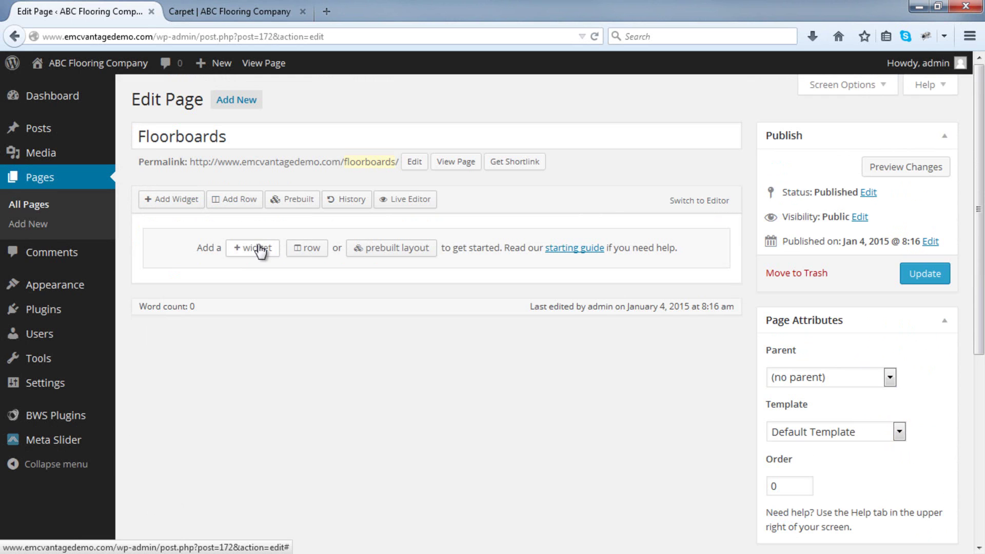
left_click(297, 248)
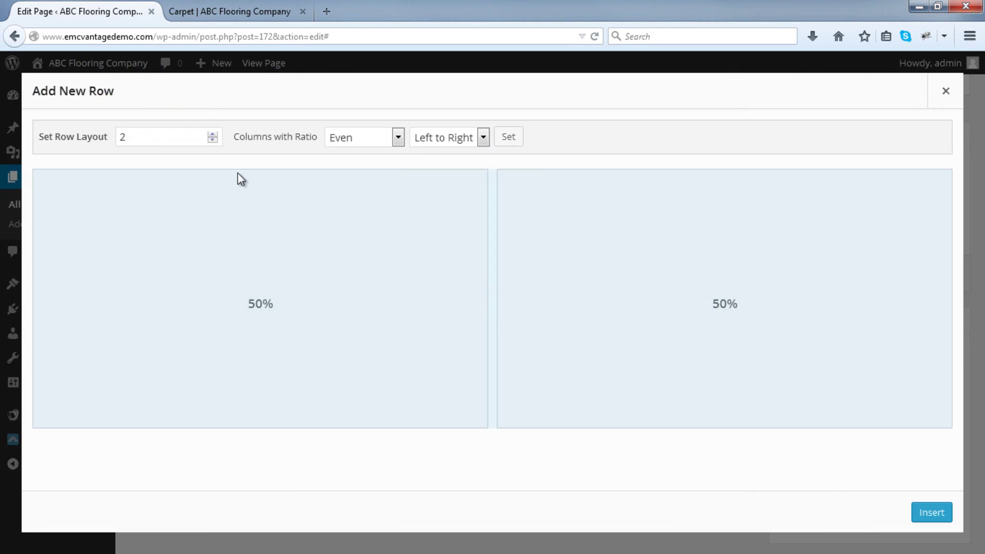
left_click(931, 514)
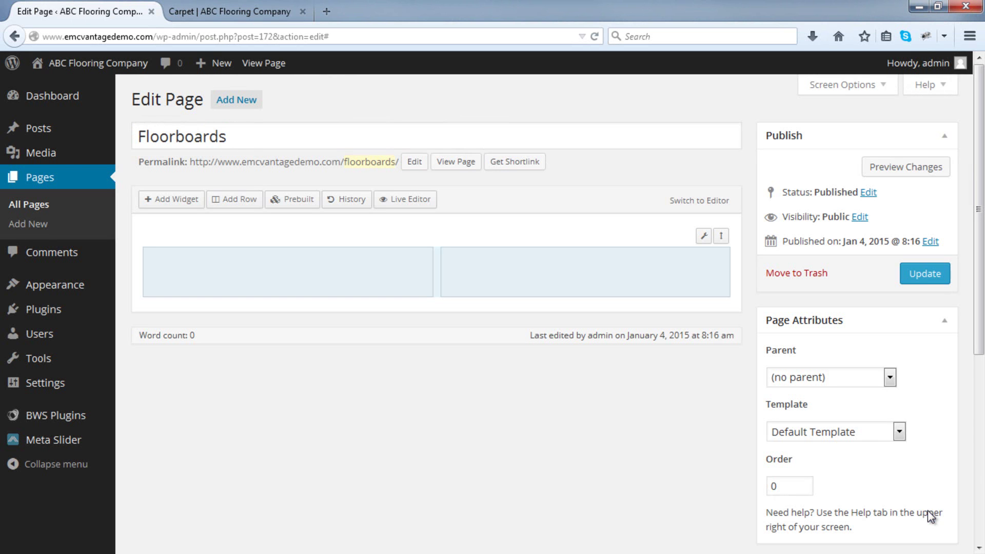
Add a Circle Icon widget to both the left and right columns.
left_click(171, 201)
left_click(824, 166)
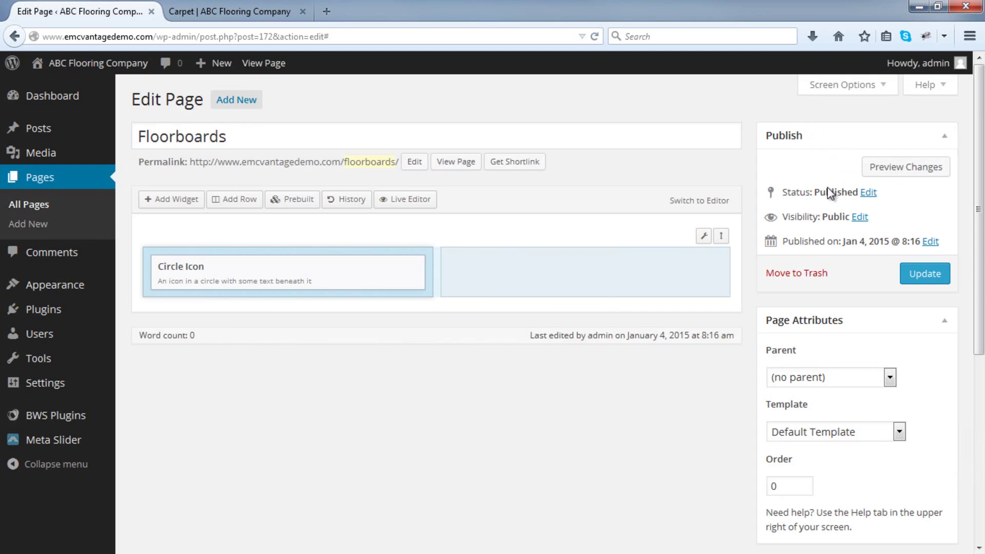
left_click(554, 277)
left_click(165, 201)
left_click(763, 162)
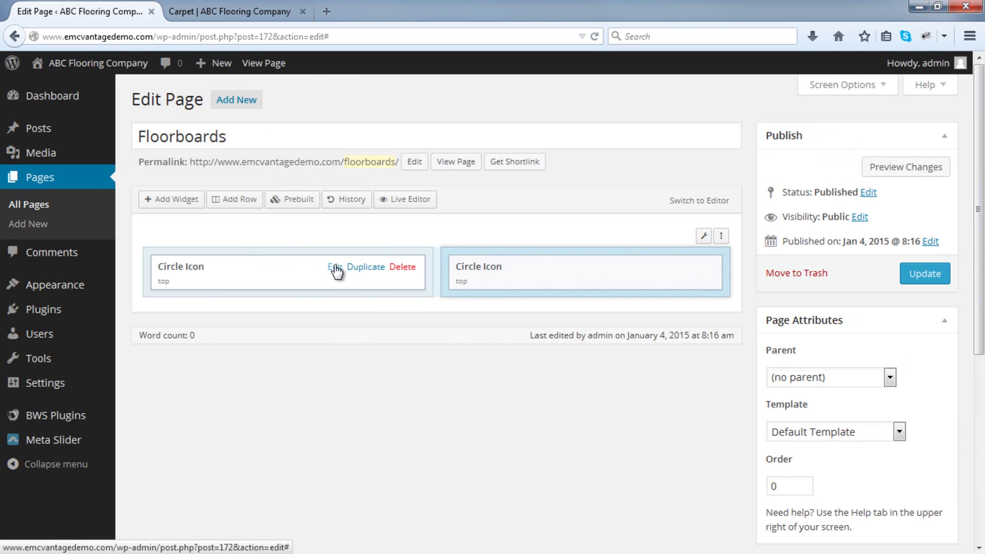
Title the left widget 'Solid Pine' with text 'View information on our Solid Pine Floorboards'.
left_click(335, 266)
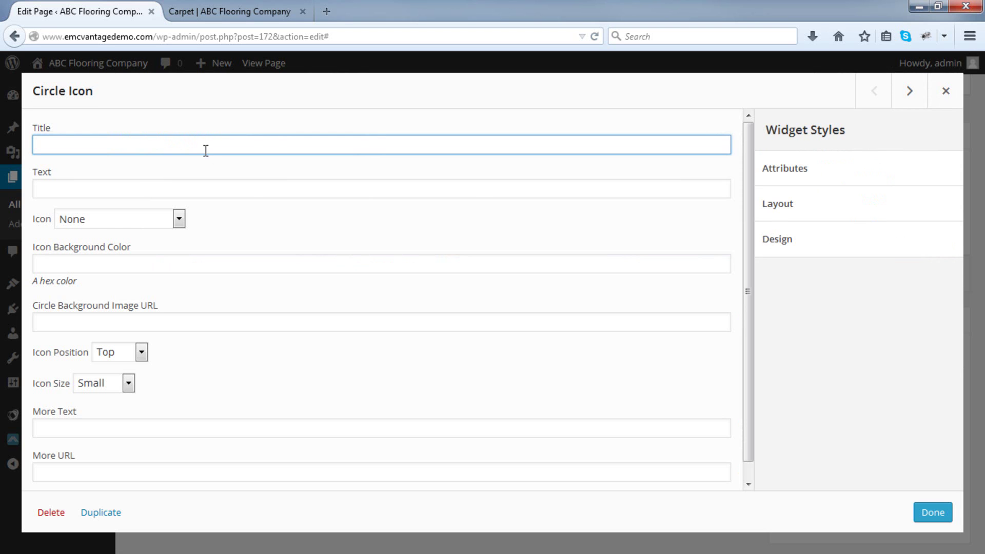
type("Solid Pine")
left_click(175, 188)
type("View")
type("infor")
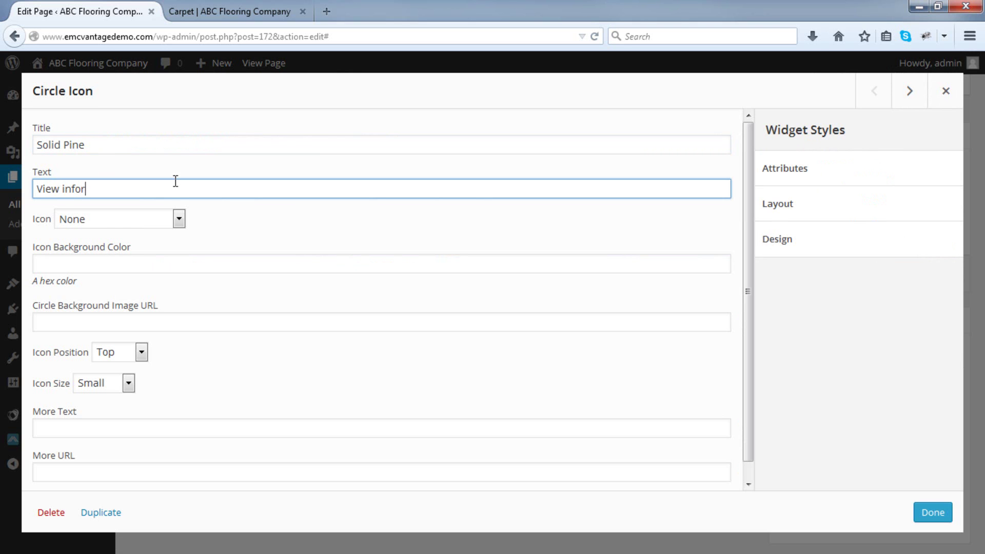
type("mation on our Solid Pine Floorboards")
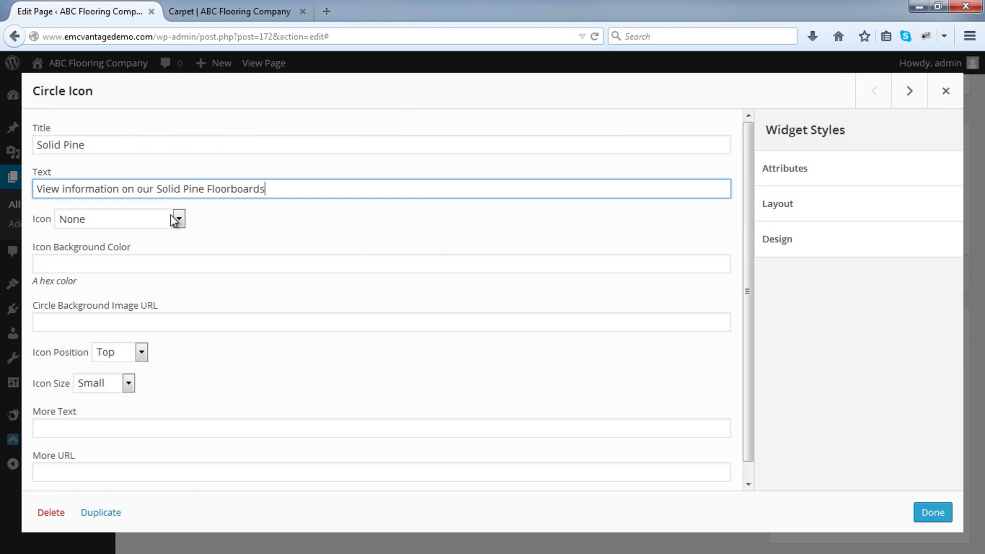
Give the Solid Pine widget the Road icon and save its settings.
left_click(177, 217)
scroll(145, 296, "down", 7)
scroll(148, 301, "down", 14)
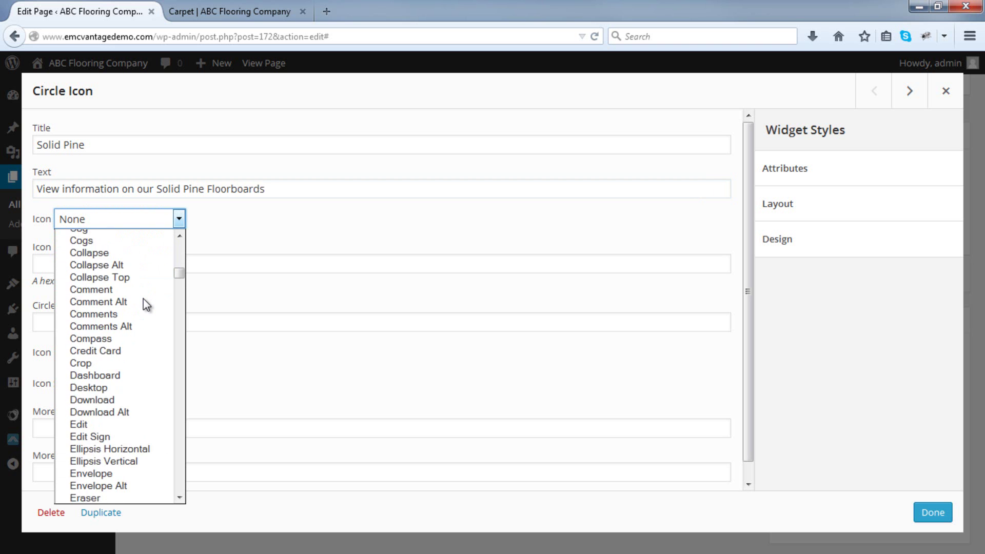
scroll(143, 300, "down", 10)
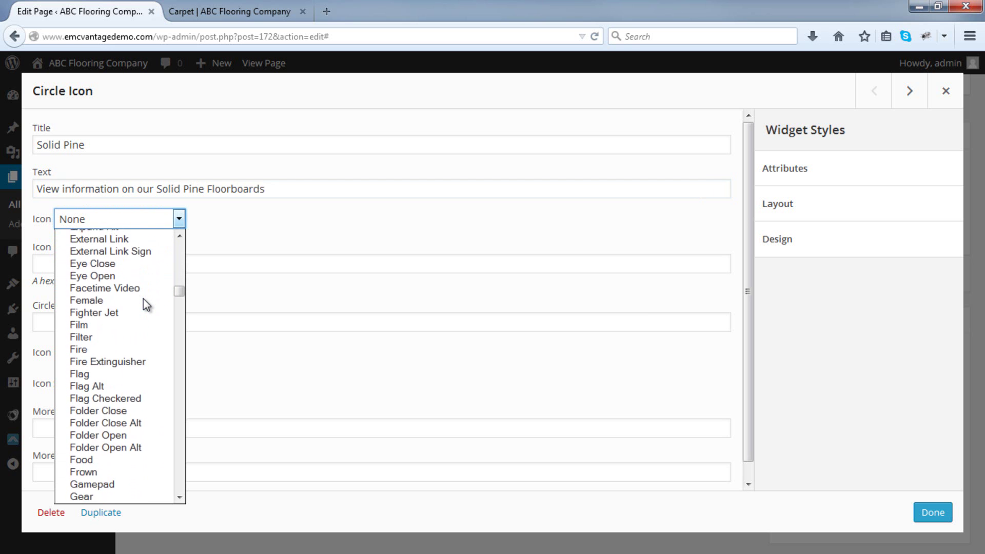
scroll(147, 305, "down", 20)
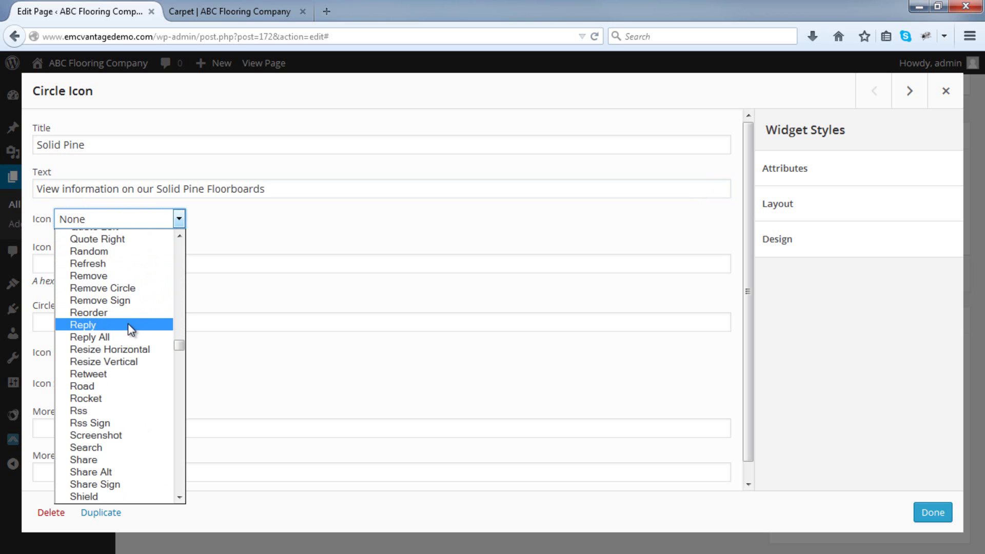
left_click(121, 386)
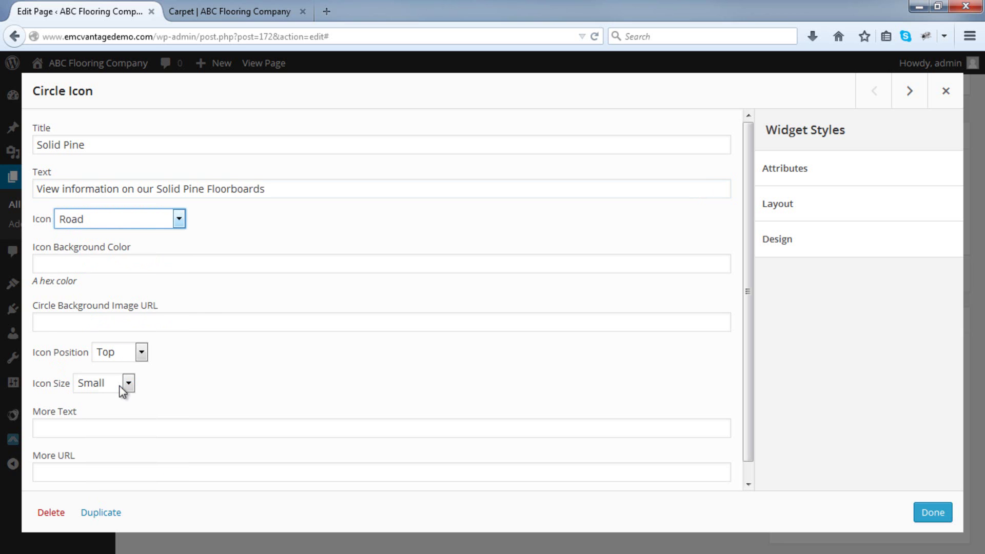
scroll(257, 374, "down", 1)
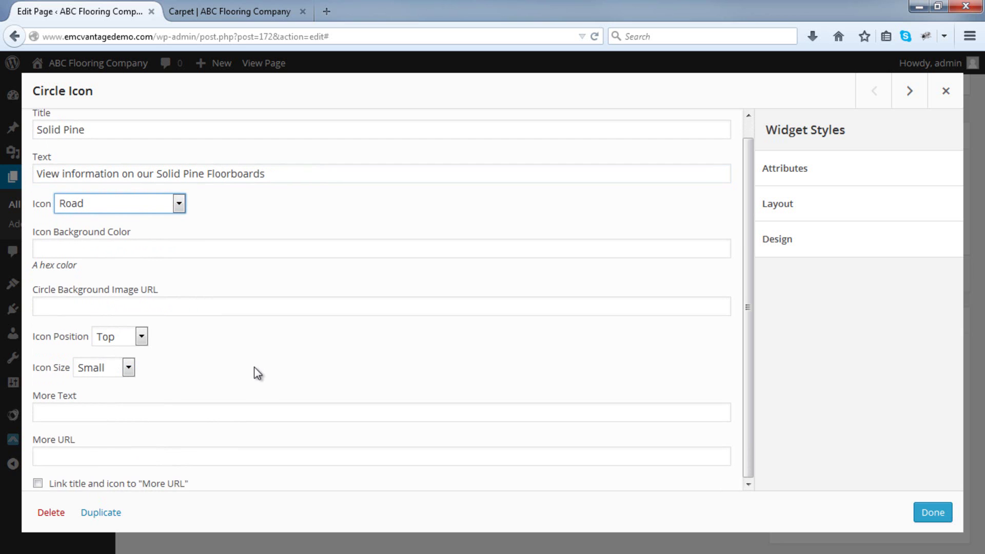
left_click(148, 415)
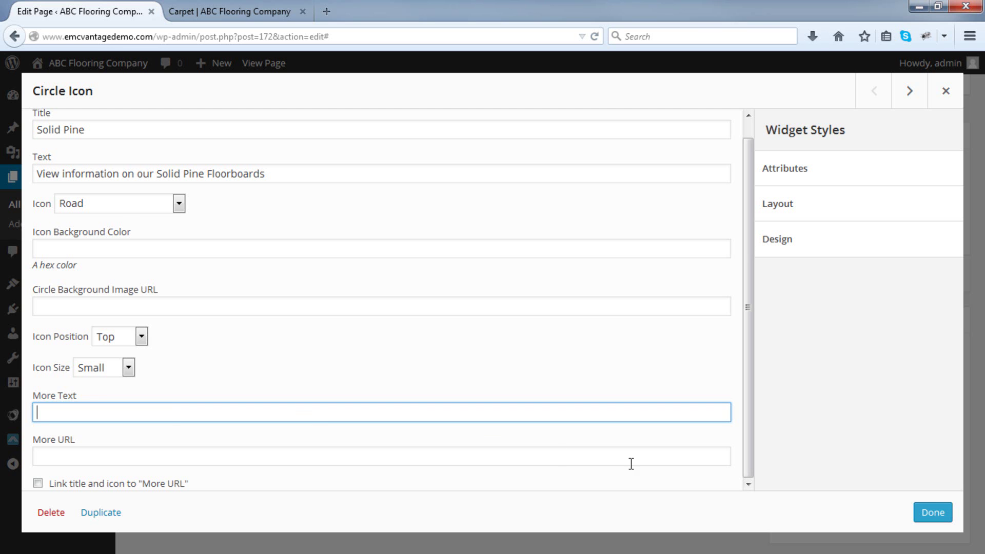
left_click(933, 512)
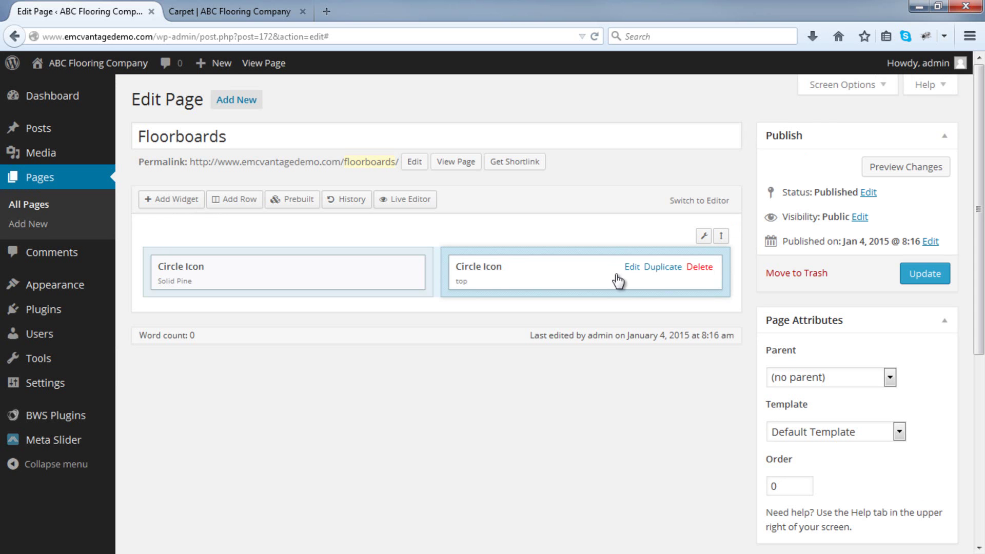
Set the right widget to 'Laminate' with its laminate floorboards description and a Large icon.
left_click(629, 268)
left_click(143, 142)
type("Laminate")
left_click(112, 182)
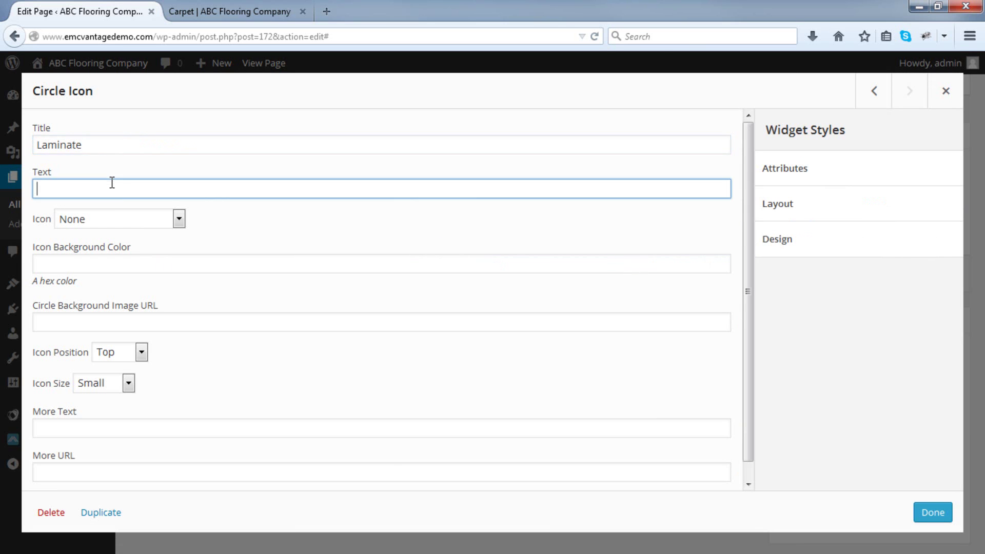
type("See our selection of laminate")
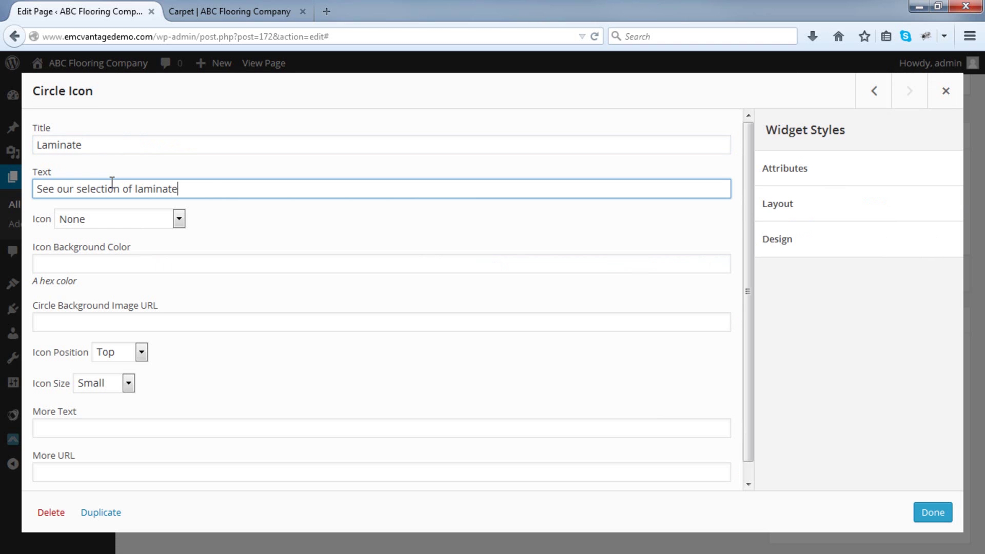
type(" floorboards perfect for your")
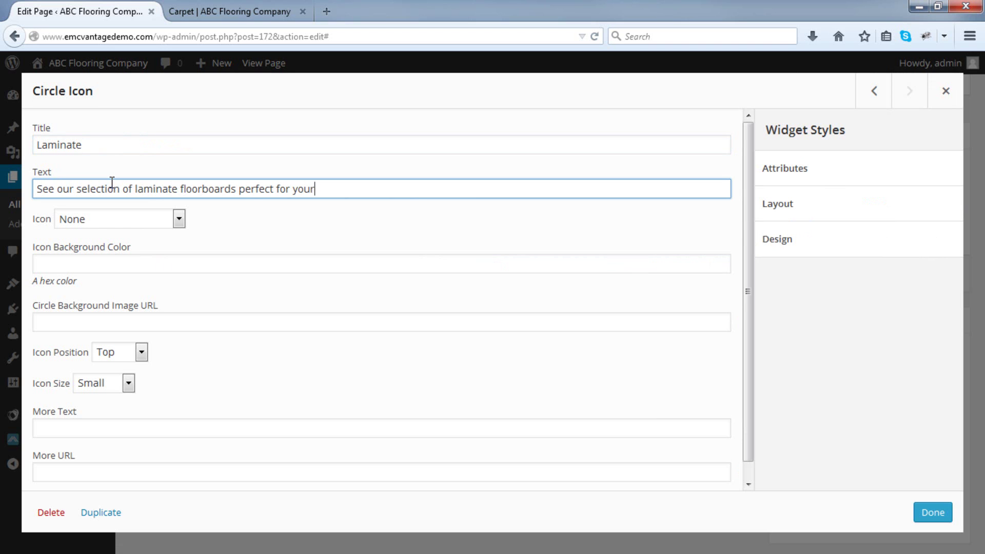
type(" family room or patio.")
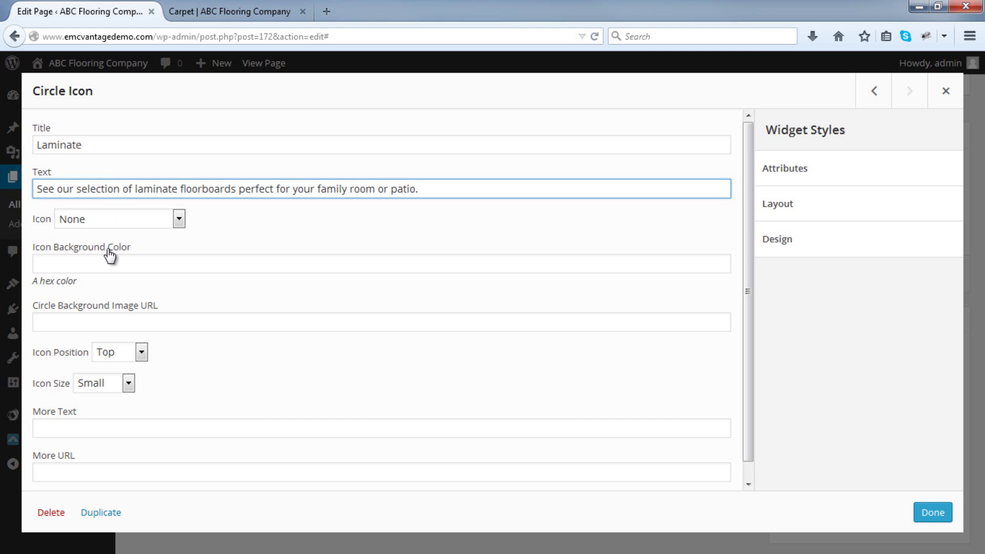
left_click(110, 388)
left_click(105, 431)
scroll(170, 405, "down", 1)
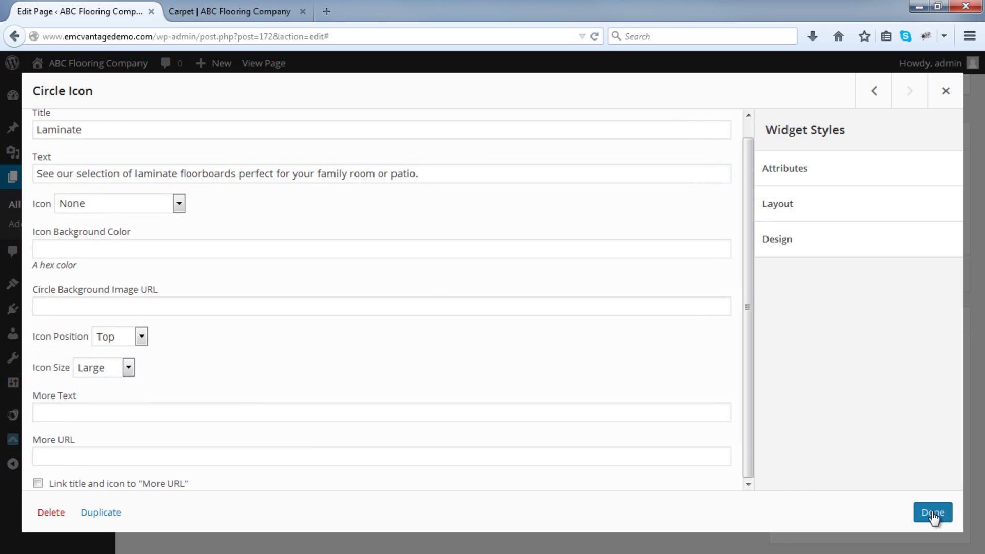
left_click(933, 513)
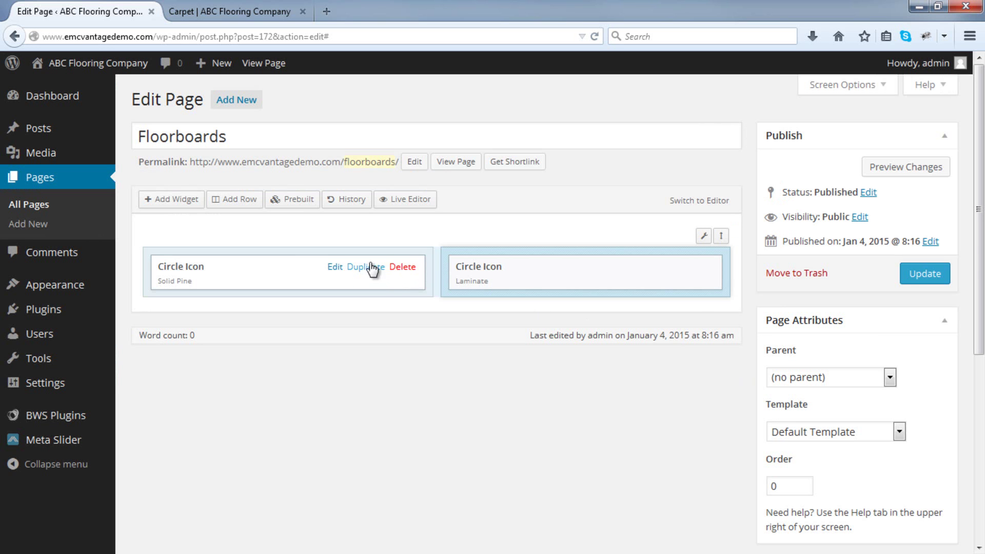
Change the Solid Pine widget's icon size to Large.
left_click(334, 268)
left_click(108, 368)
left_click(100, 410)
Save the Solid Pine widget and the page, then view the live page in a new tab.
left_click(931, 513)
left_click(931, 274)
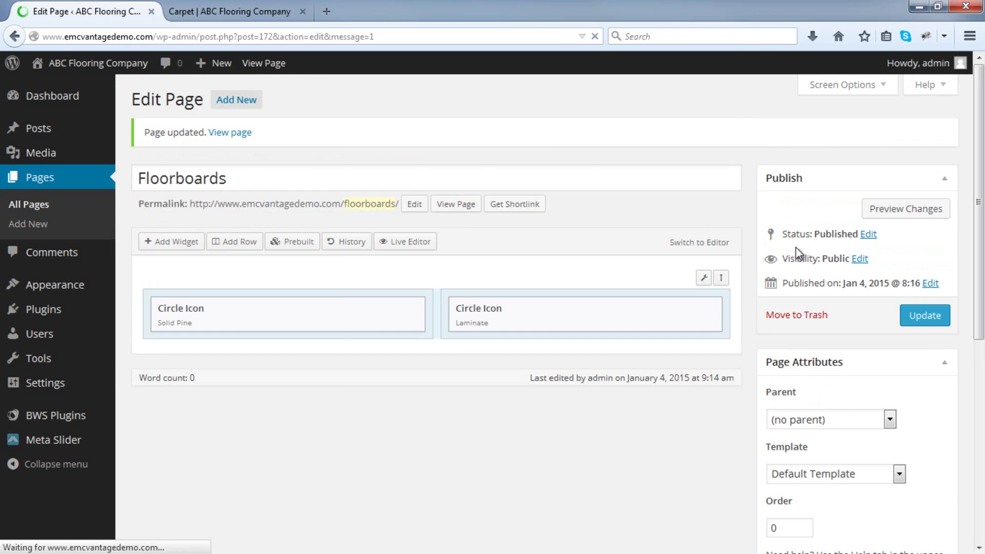
right_click(467, 208)
left_click(474, 214)
left_click(219, 11)
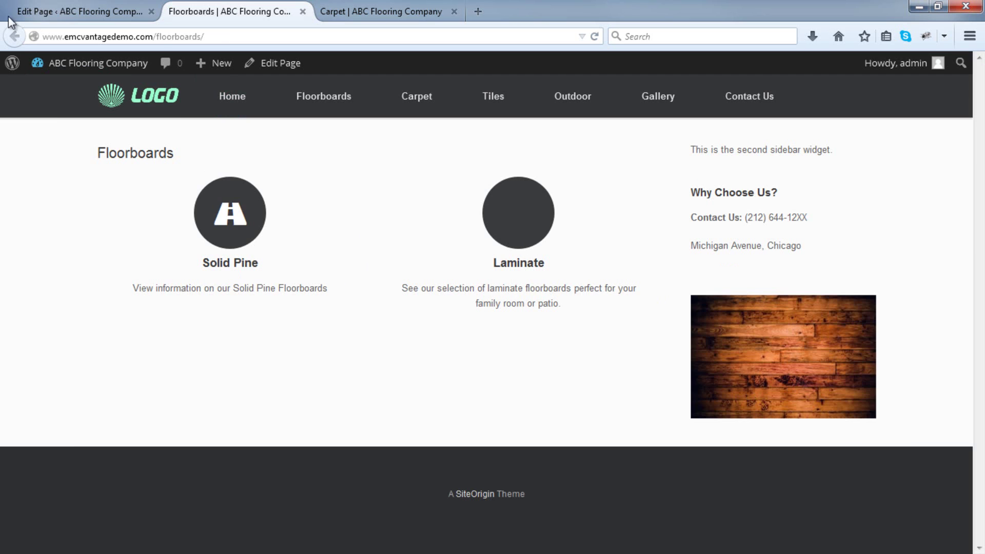
Apply the Full Width Page template, update, and reload the live Floorboards page.
left_click(31, 12)
left_click(893, 476)
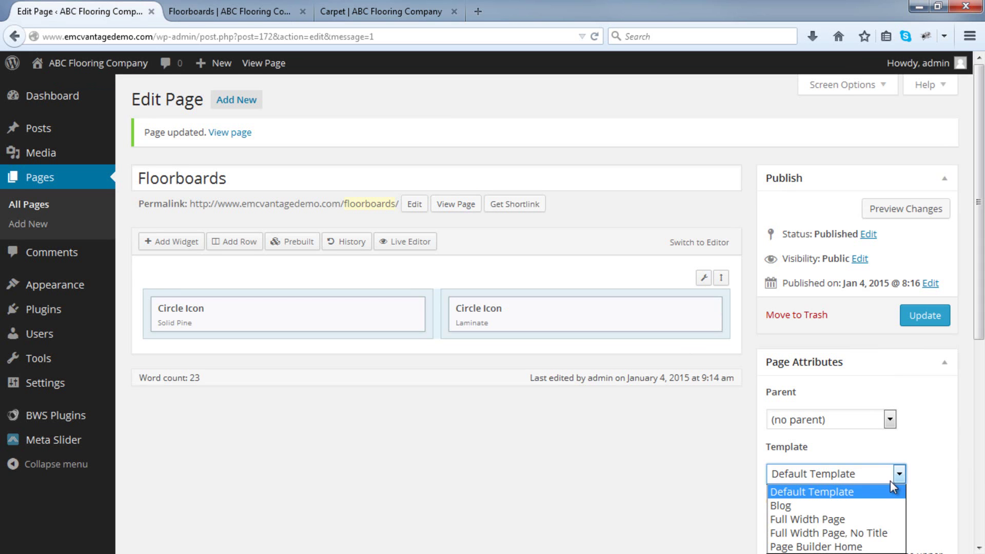
left_click(866, 521)
left_click(931, 314)
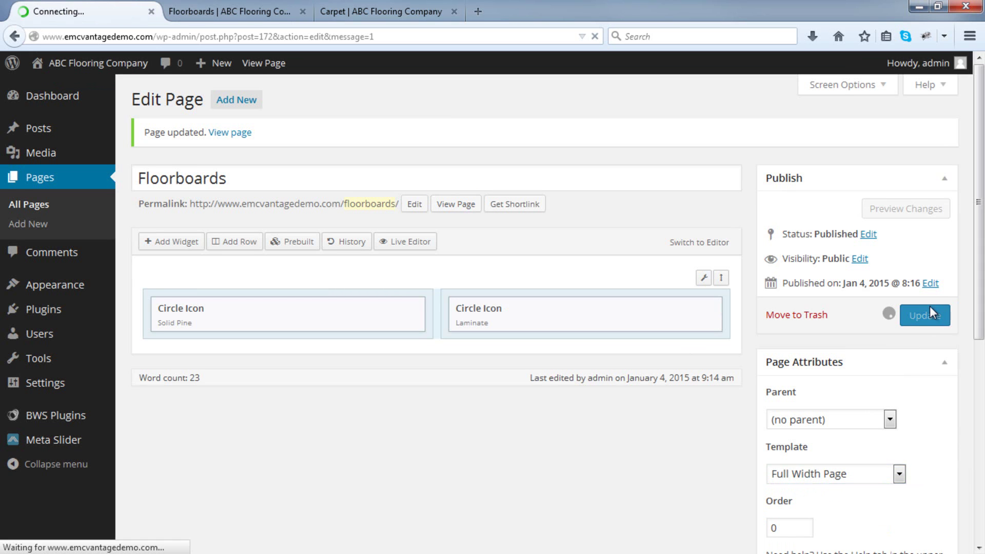
left_click(231, 15)
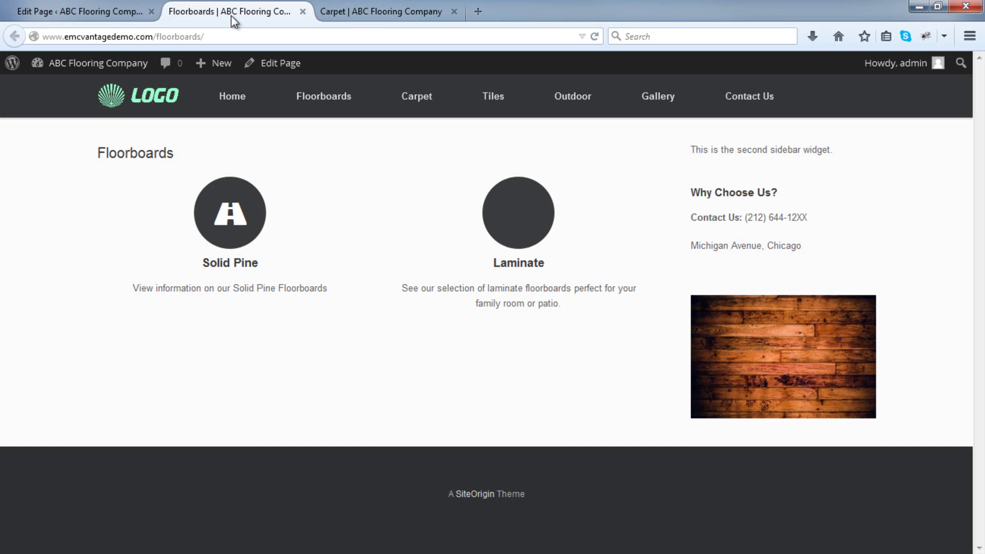
left_click(595, 36)
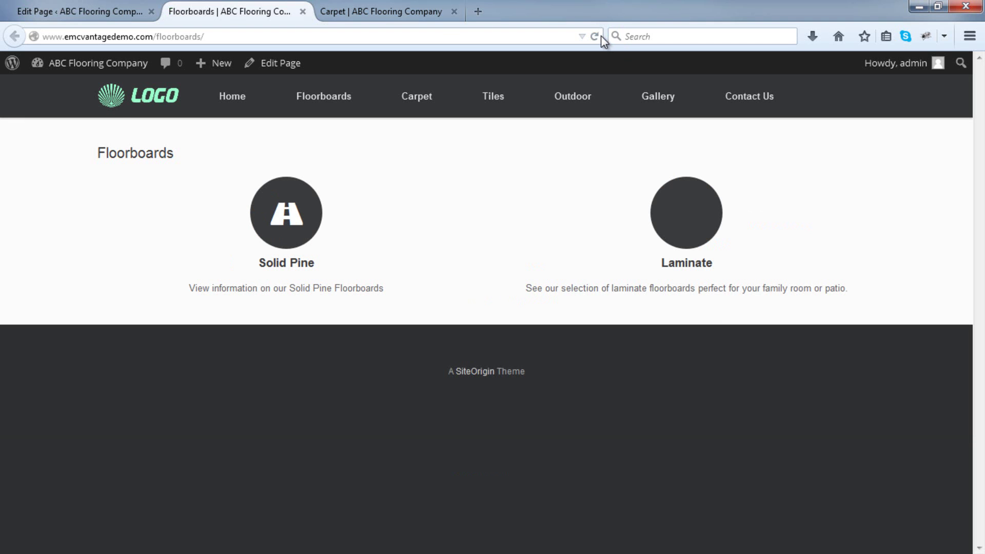
Set the Solid Pine widget's icon position to Left.
left_click(55, 13)
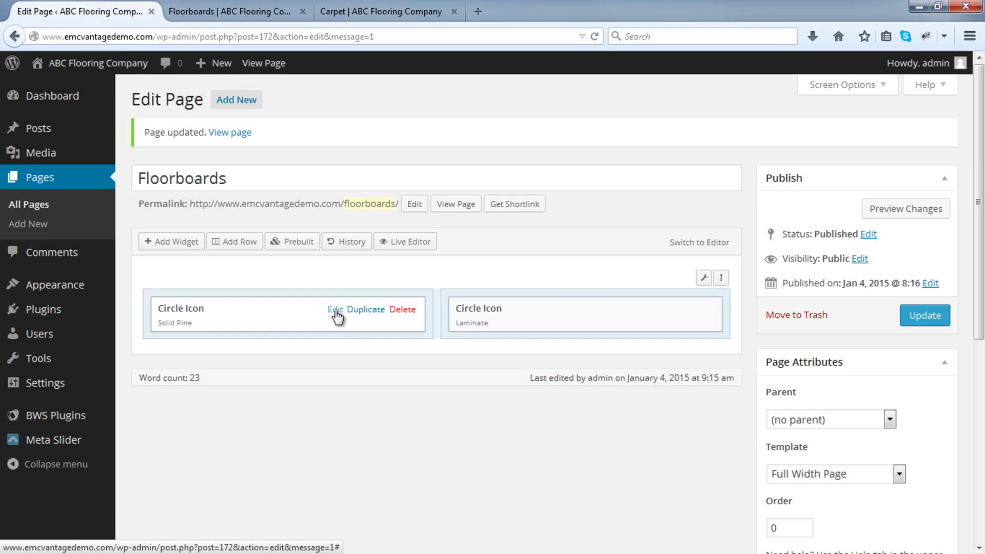
left_click(335, 311)
left_click(139, 336)
left_click(116, 378)
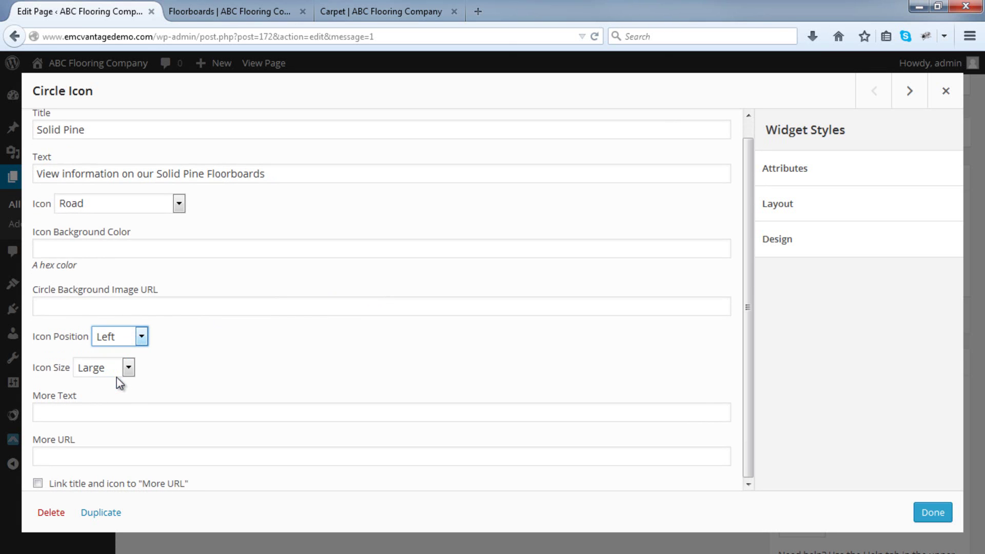
left_click(933, 512)
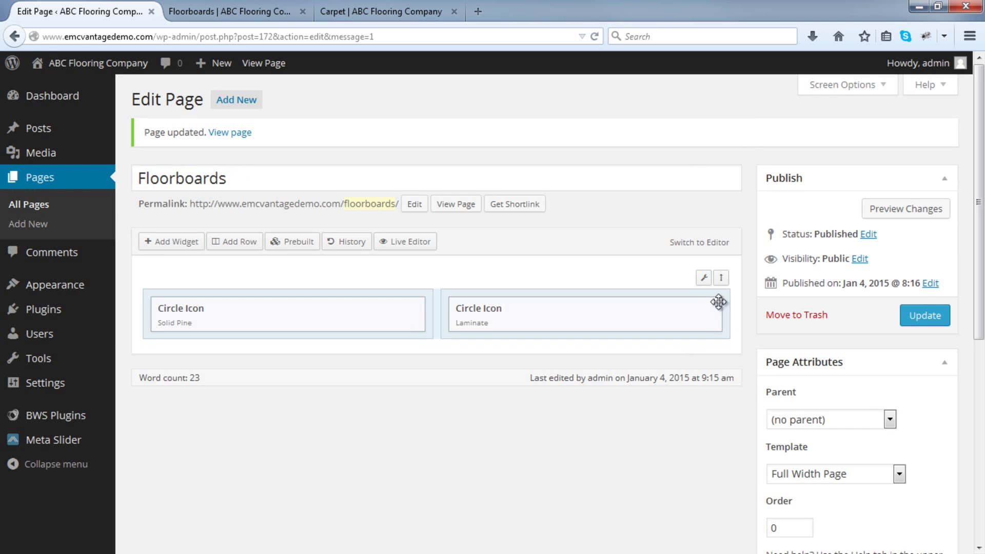
Give the Laminate widget a left icon position and the Cloud icon.
left_click(627, 309)
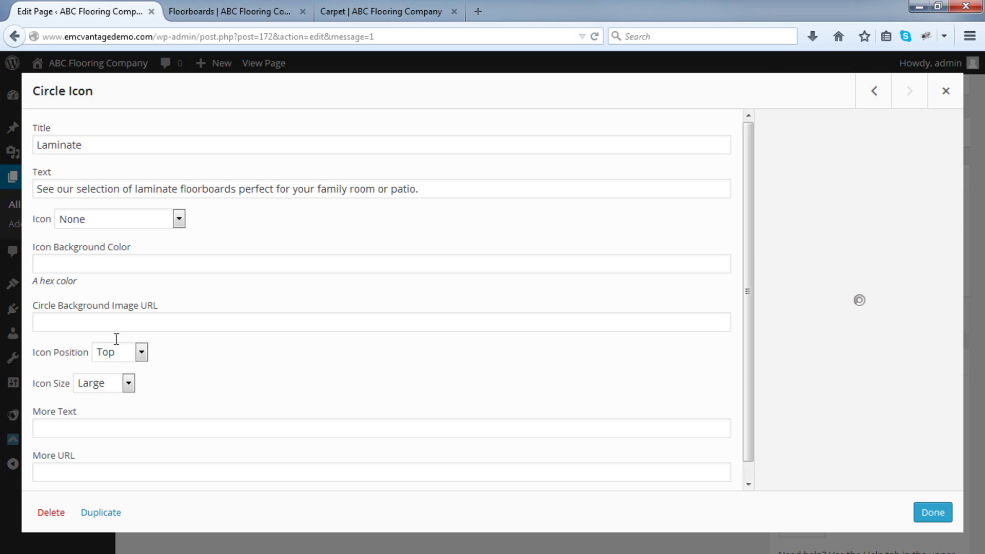
left_click(116, 352)
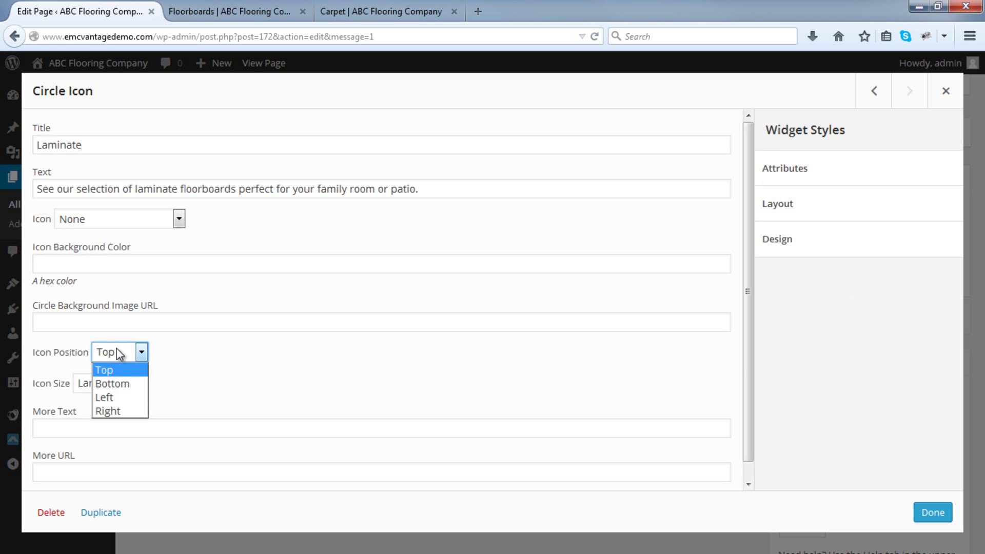
left_click(115, 398)
left_click(143, 221)
scroll(146, 375, "down", 8)
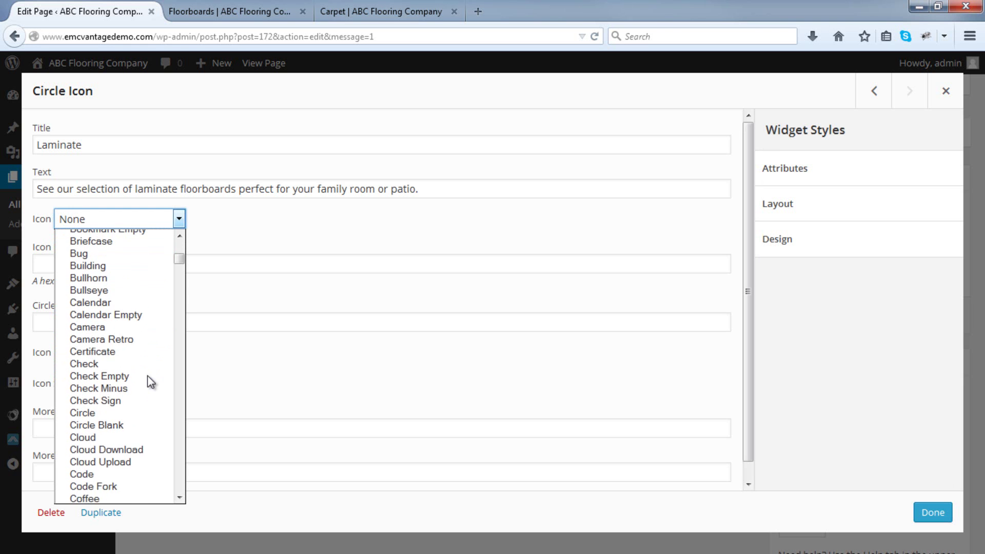
left_click(139, 354)
left_click(927, 514)
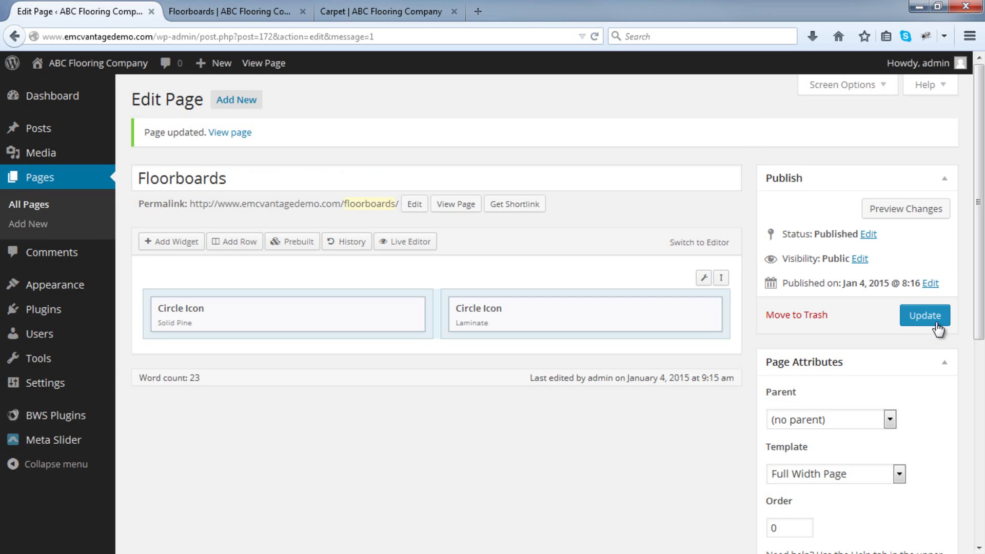
Update the Floorboards page and reload its live view to check the icons.
left_click(937, 324)
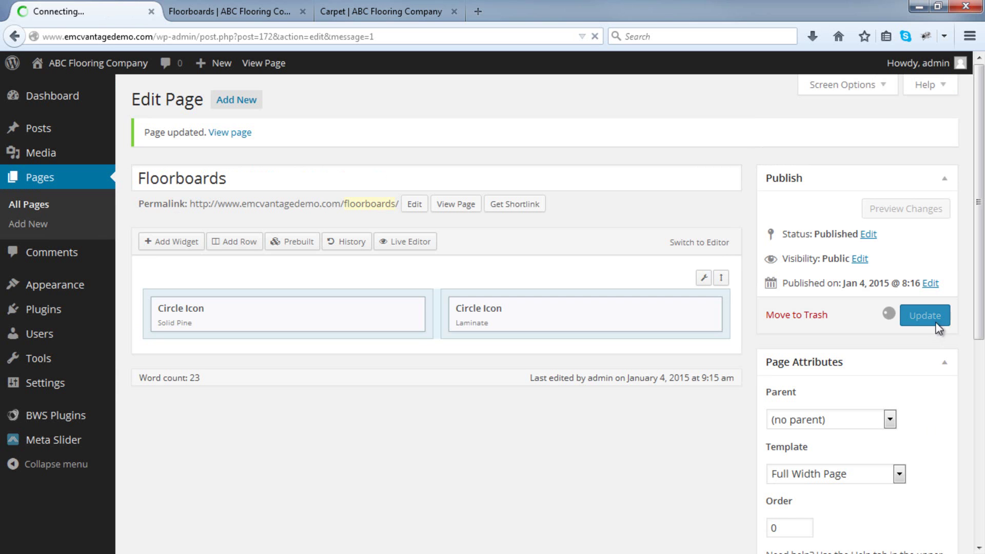
left_click(256, 14)
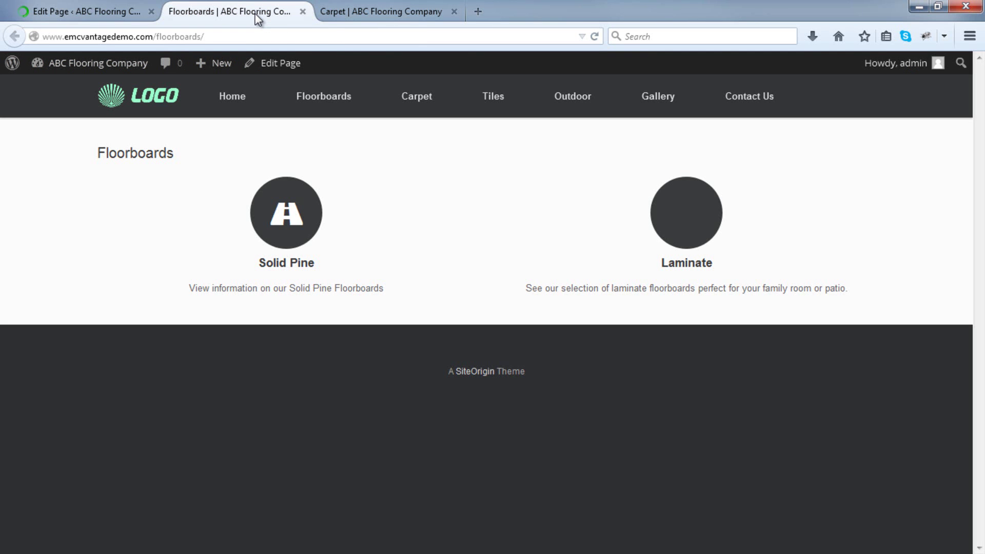
left_click(594, 38)
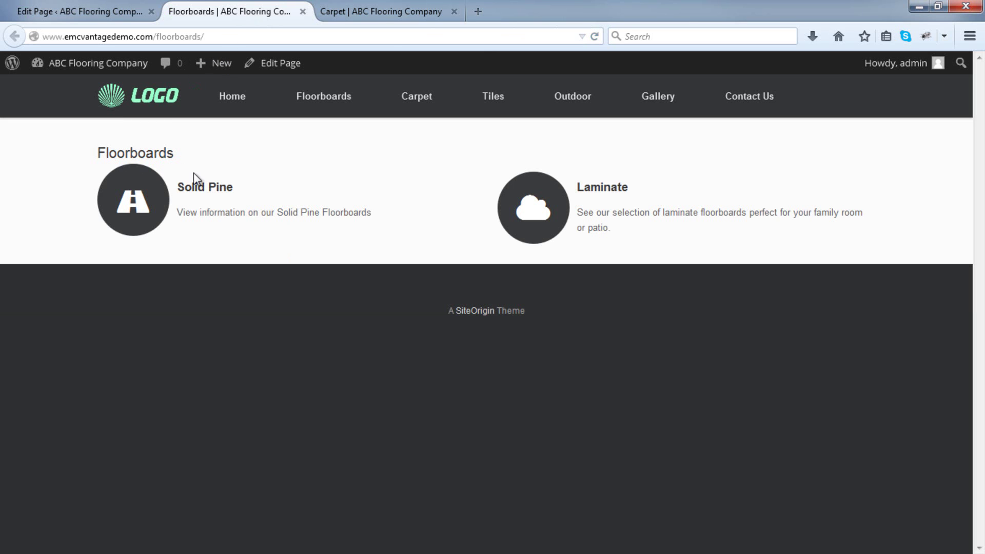
left_click(112, 9)
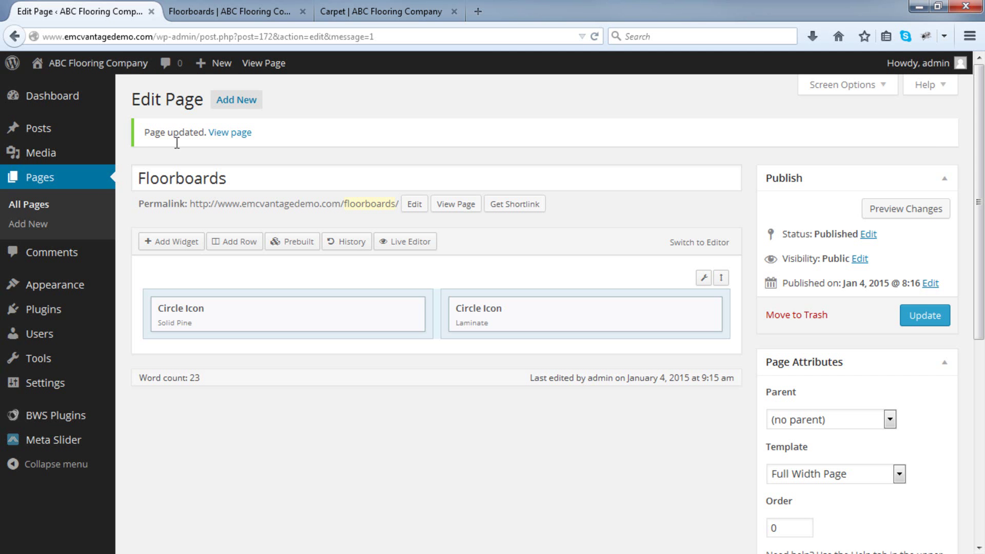
Insert an empty one-column row above the Circle Icon row, update, and reload the live page.
left_click(221, 242)
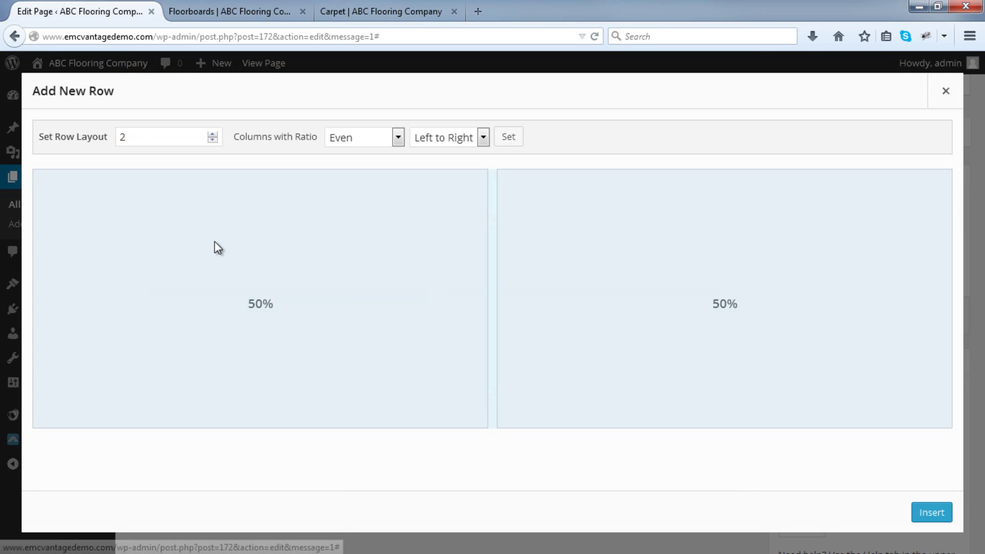
left_click(212, 141)
left_click(930, 515)
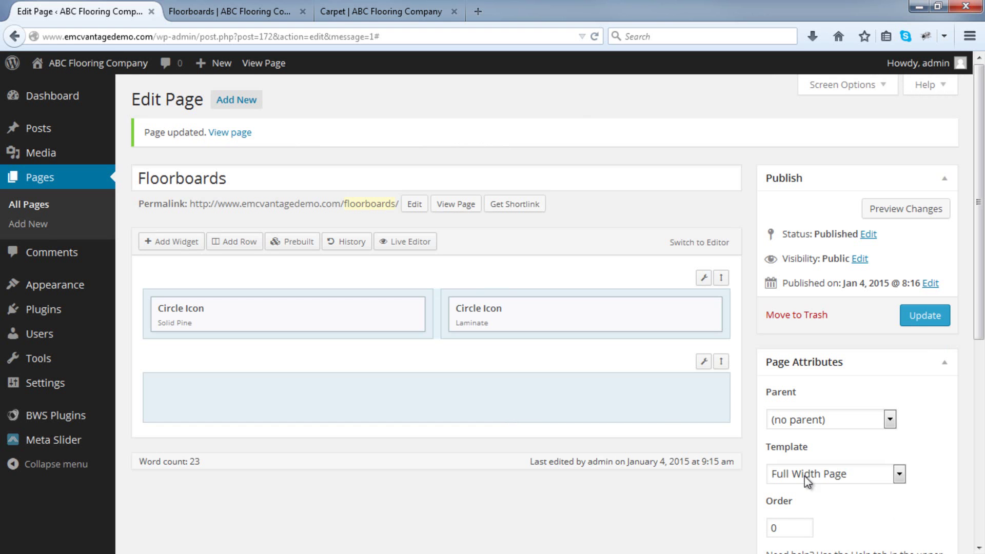
left_click_drag(721, 361, 716, 281)
left_click(925, 317)
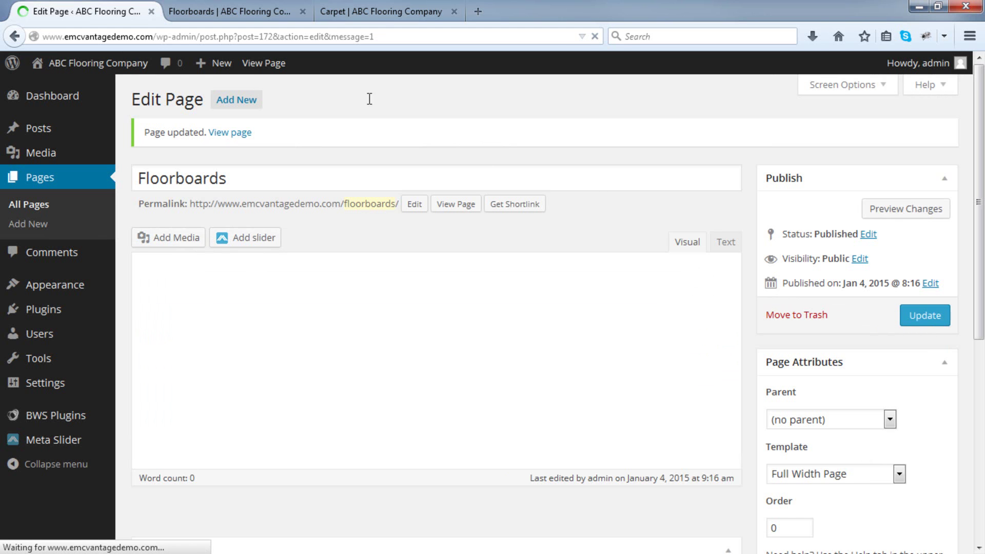
key("ctrl+Tab")
left_click(594, 37)
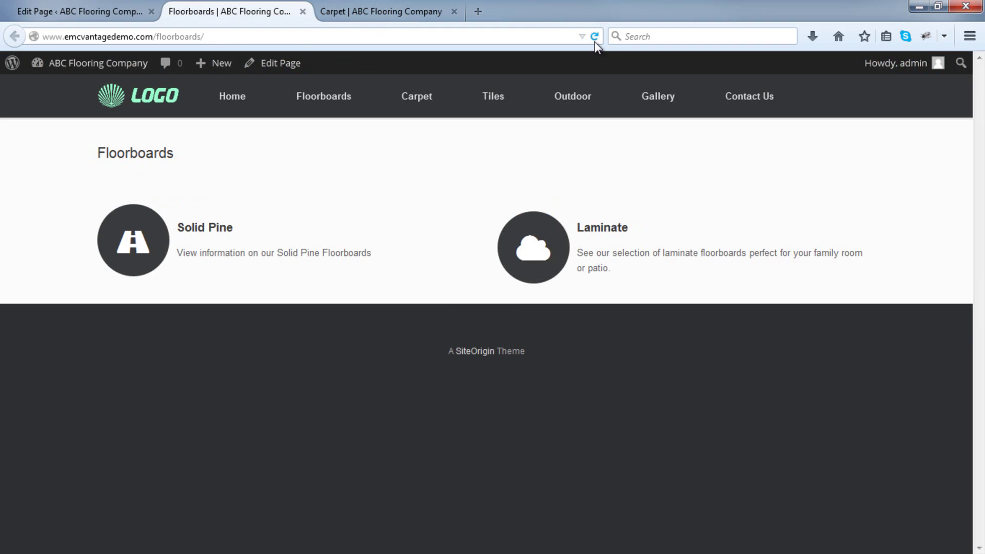
Open Solid Pine Floorboards and Laminate Flooring from the Floorboards menu in new tabs.
mouse_move(321, 103)
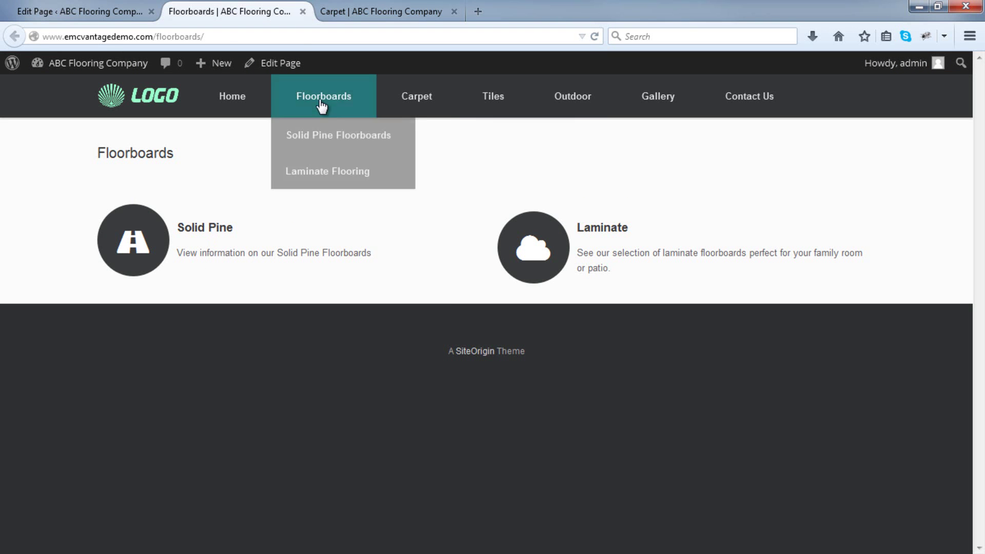
right_click(326, 134)
left_click(359, 139)
right_click(319, 172)
left_click(354, 177)
left_click(363, 7)
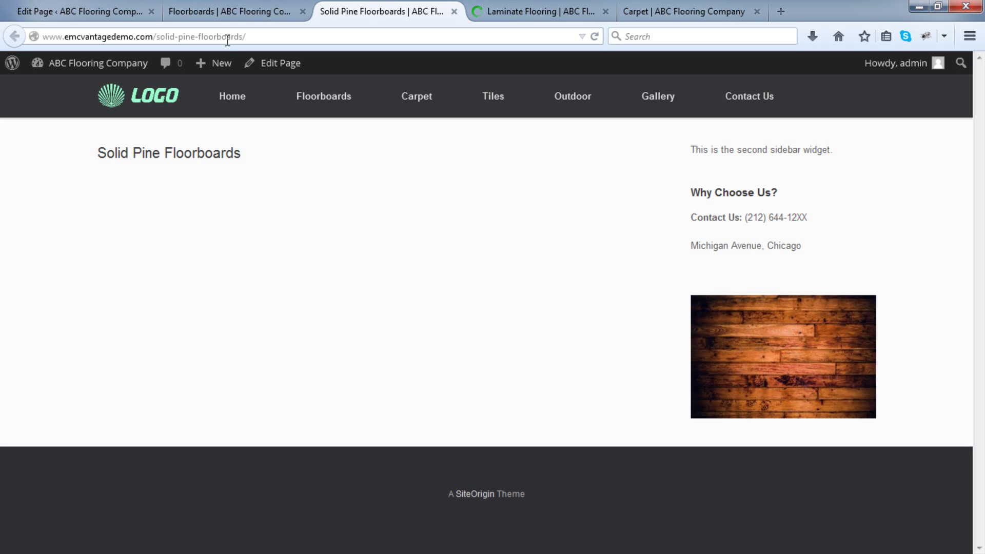
Copy the Solid Pine Floorboards page address.
left_click(227, 37)
right_click(225, 38)
left_click(257, 86)
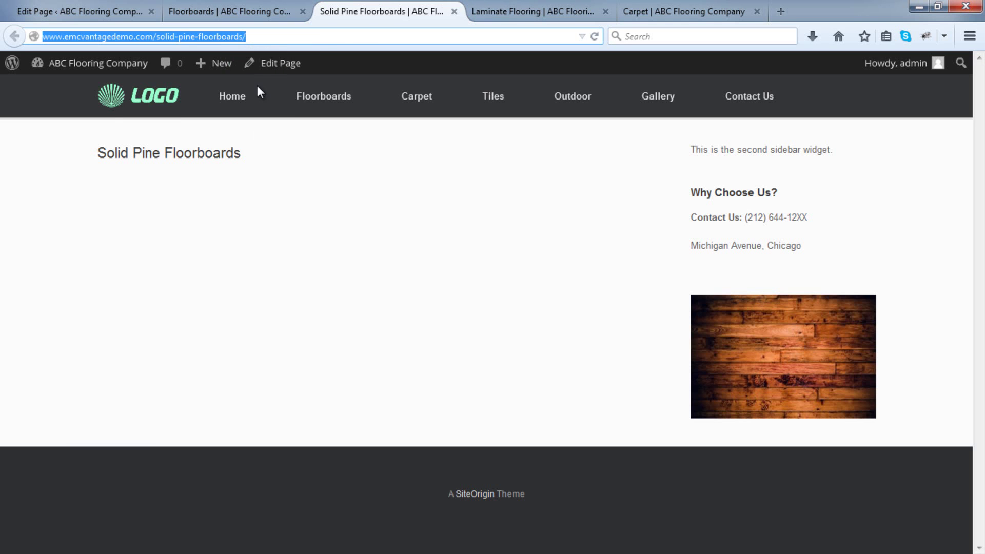
left_click(78, 7)
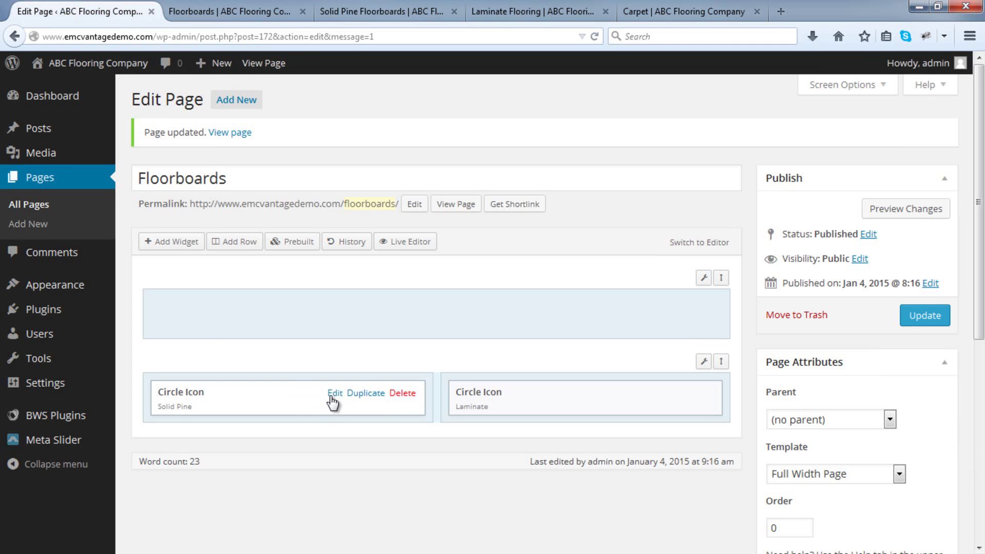
Give the Solid Pine widget a 'View' more-text link to the pasted Solid Pine page address.
left_click(332, 394)
left_click(223, 422)
type("View Solid Pine")
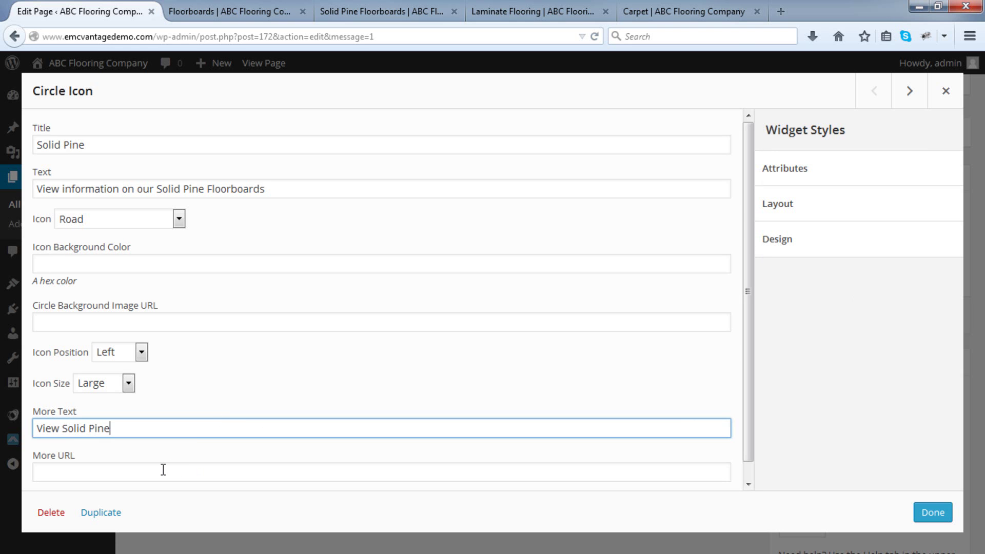
left_click(164, 470)
key("ctrl+v")
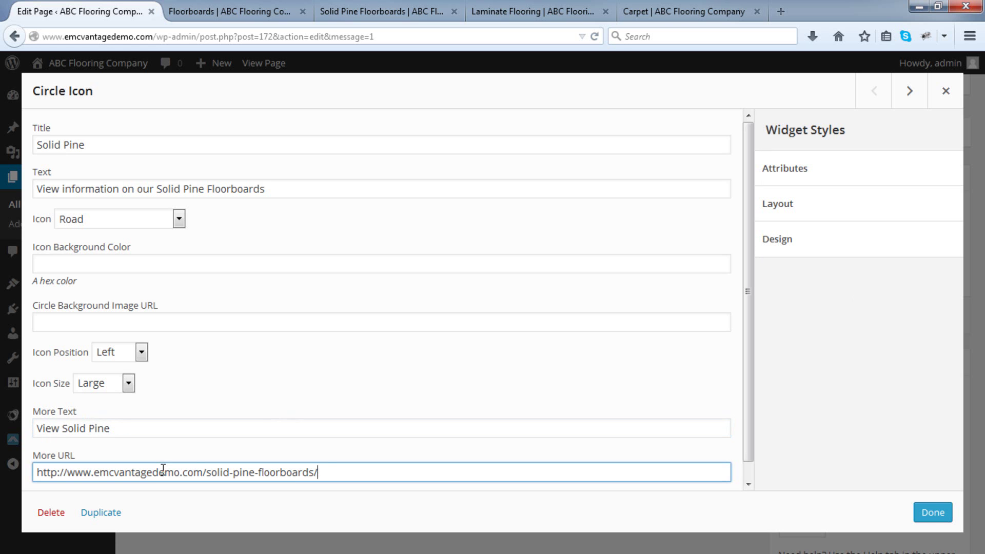
left_click(926, 512)
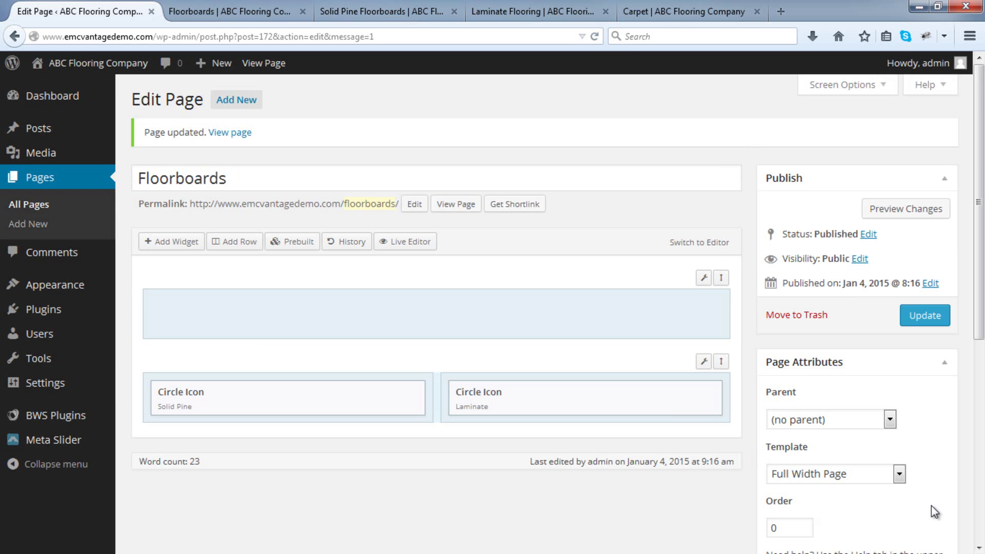
Copy the Laminate Flooring page address for the Laminate widget.
left_click(633, 391)
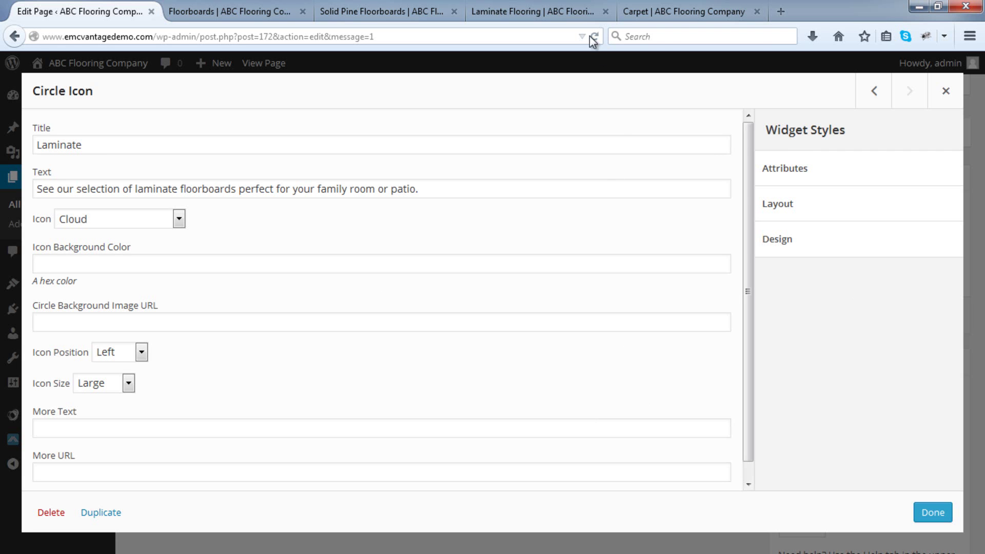
left_click(583, 16)
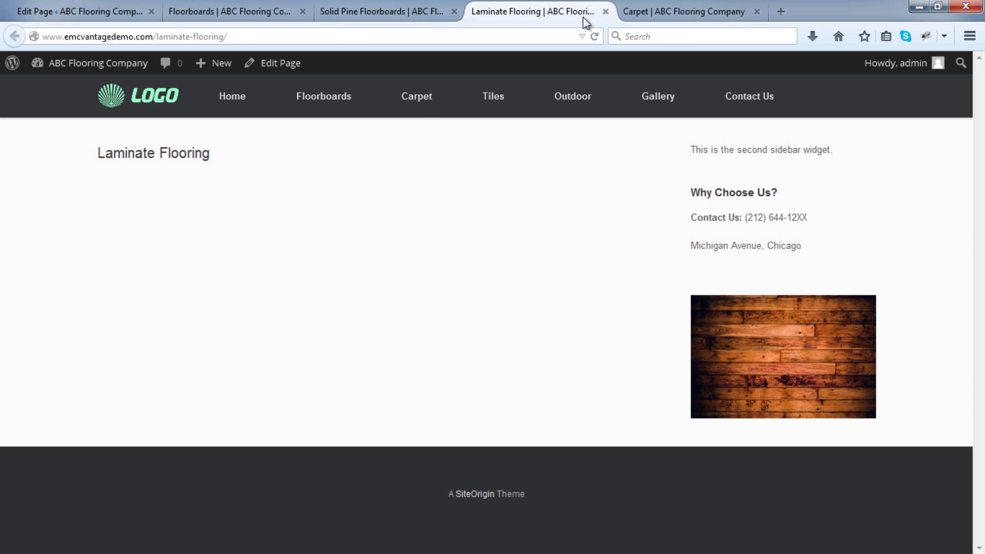
left_click(336, 37)
right_click(336, 37)
left_click(363, 84)
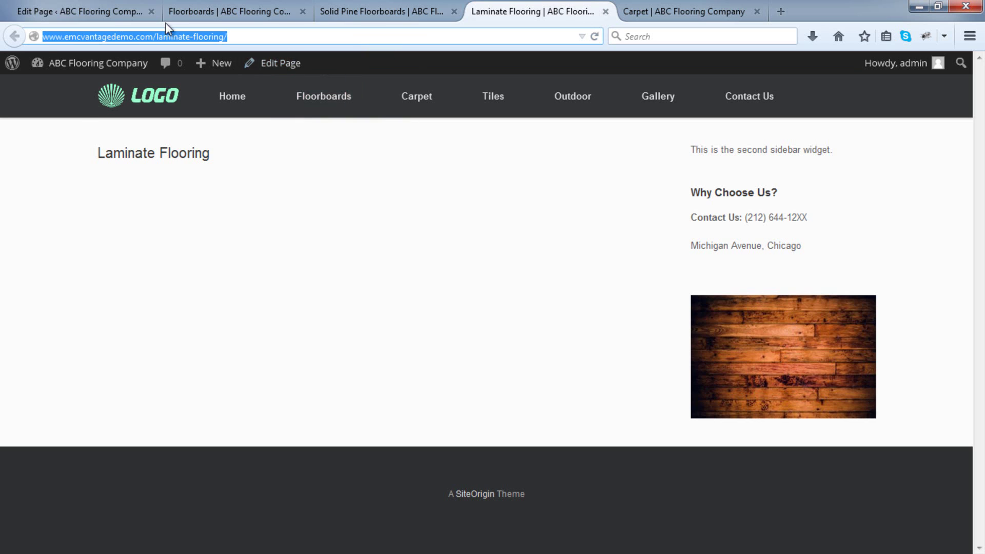
left_click(128, 15)
left_click(88, 429)
type("View Laminates")
left_click(88, 472)
key("ctrl+v")
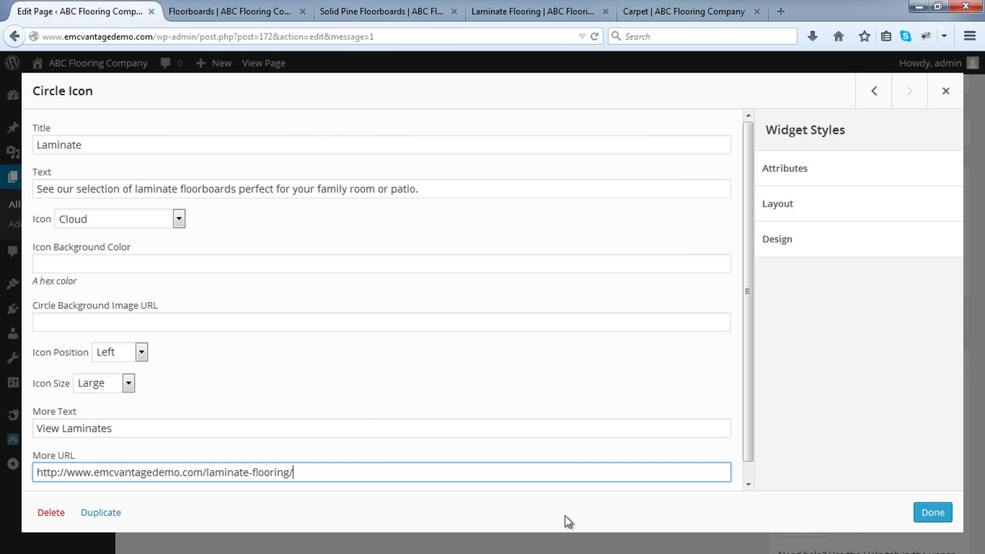
left_click(934, 513)
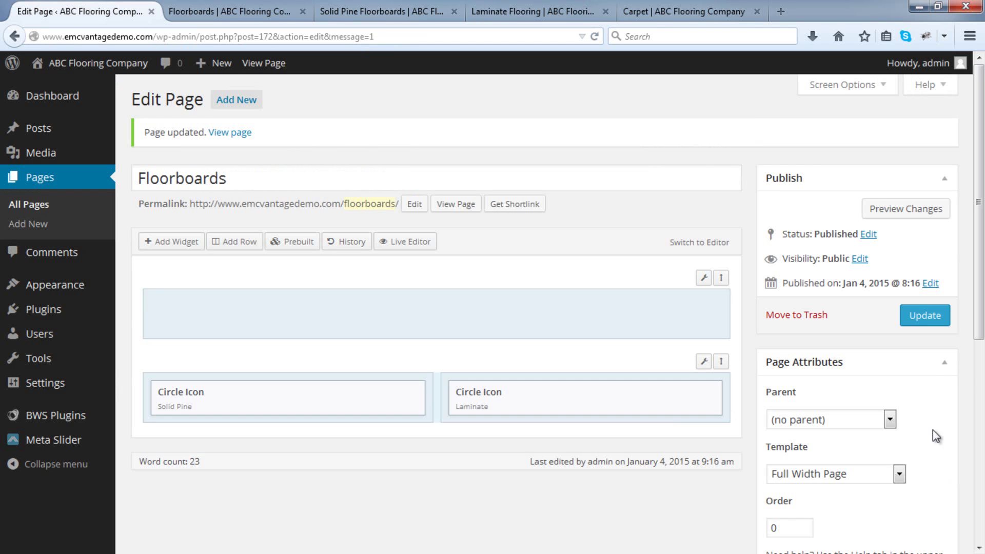
left_click(924, 315)
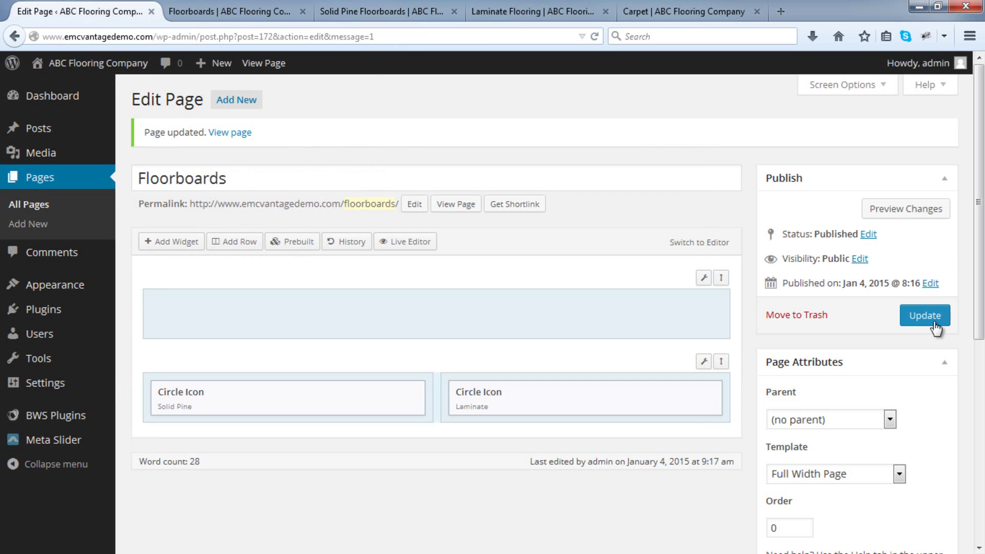
left_click(275, 16)
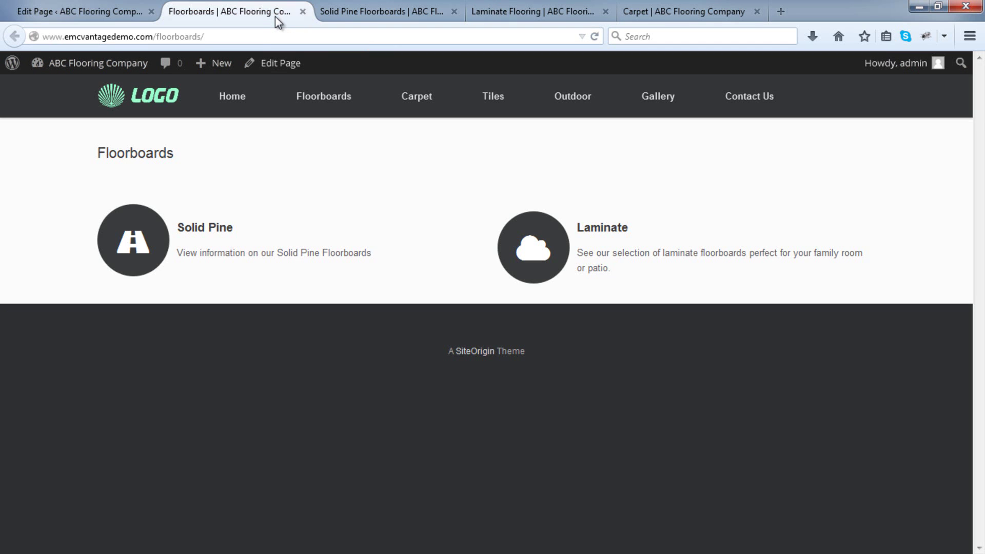
Reload the live Floorboards page, test the View Laminates link, then return to the editor.
left_click(595, 36)
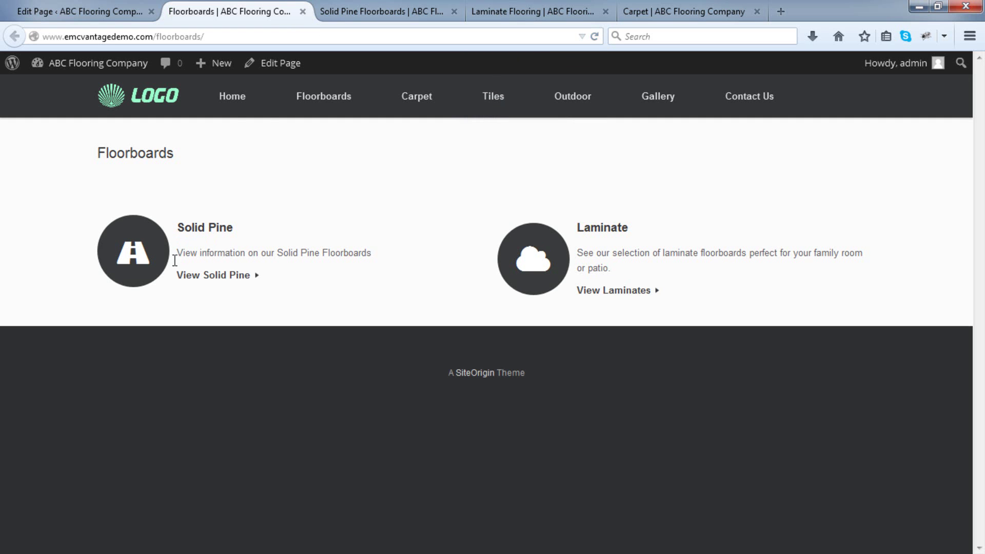
left_click(242, 110)
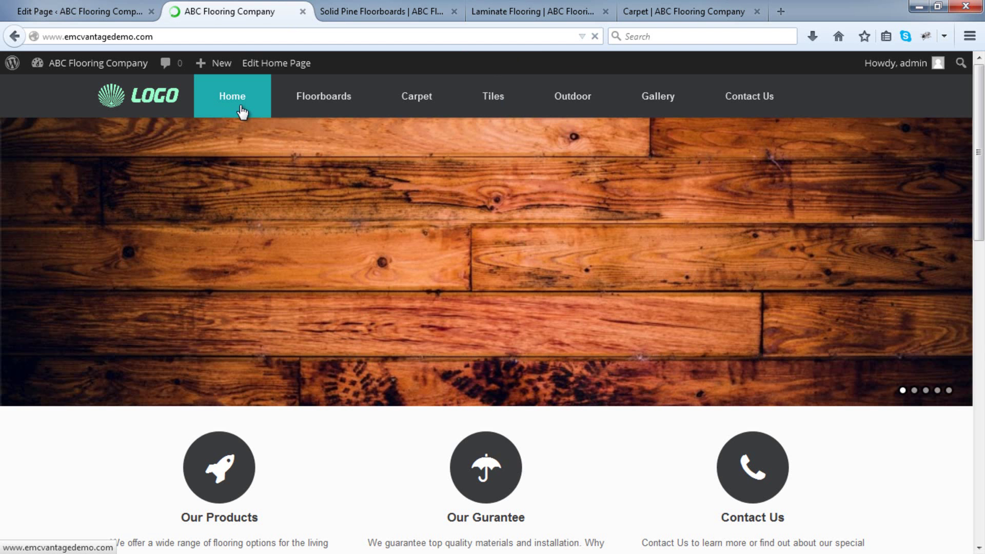
left_click(339, 97)
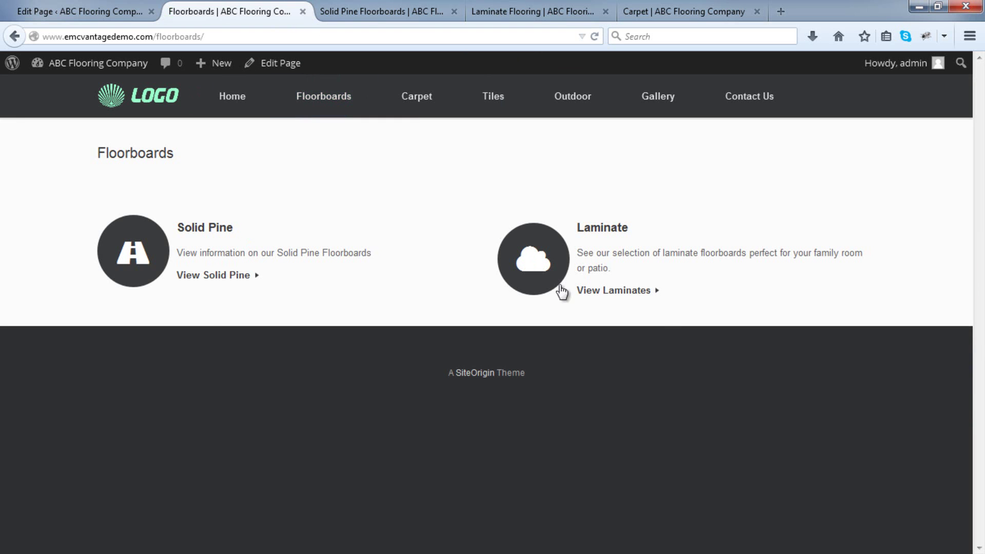
left_click(640, 294)
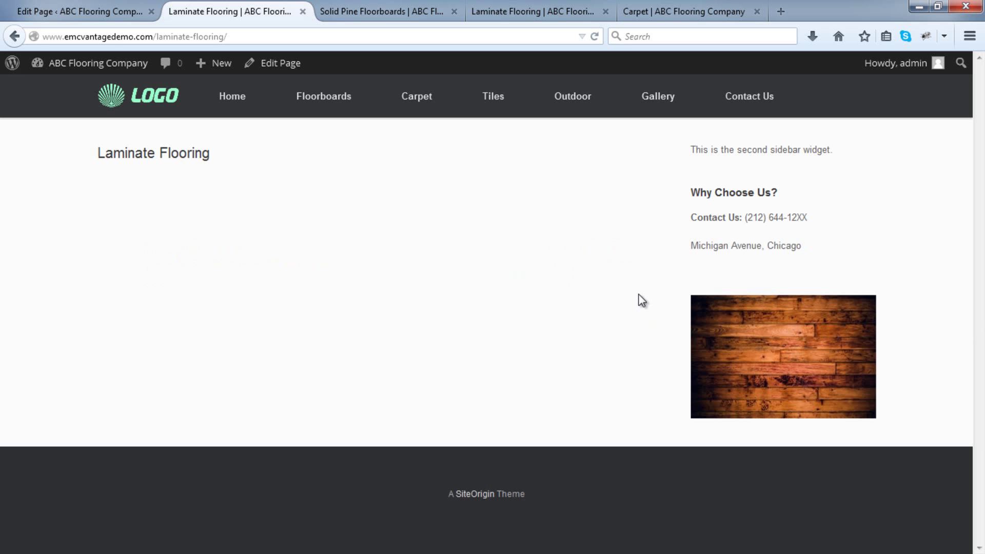
left_click(90, 8)
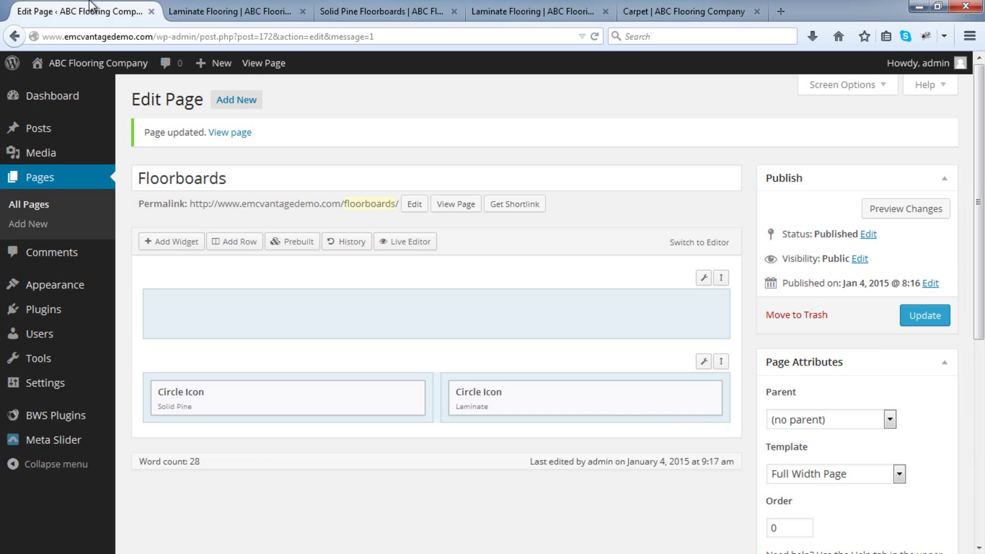
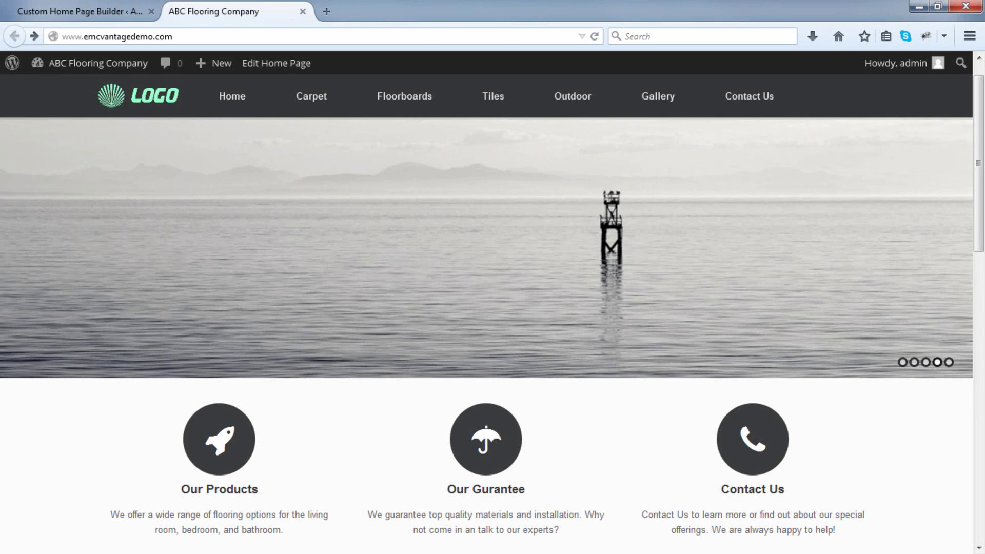
View the live Carpet and Floorboards pages, then go back to the admin Dashboard tab.
left_click(315, 109)
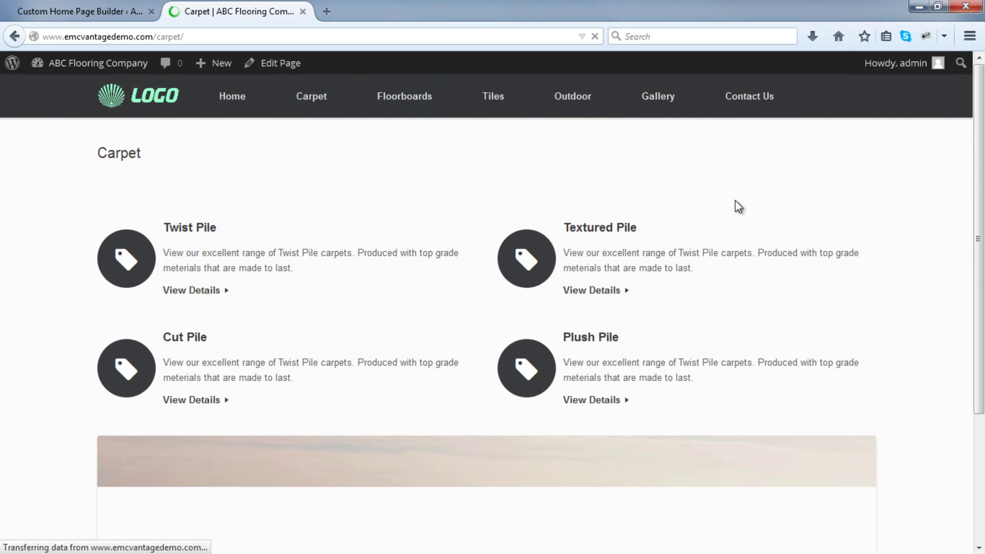
left_click(429, 107)
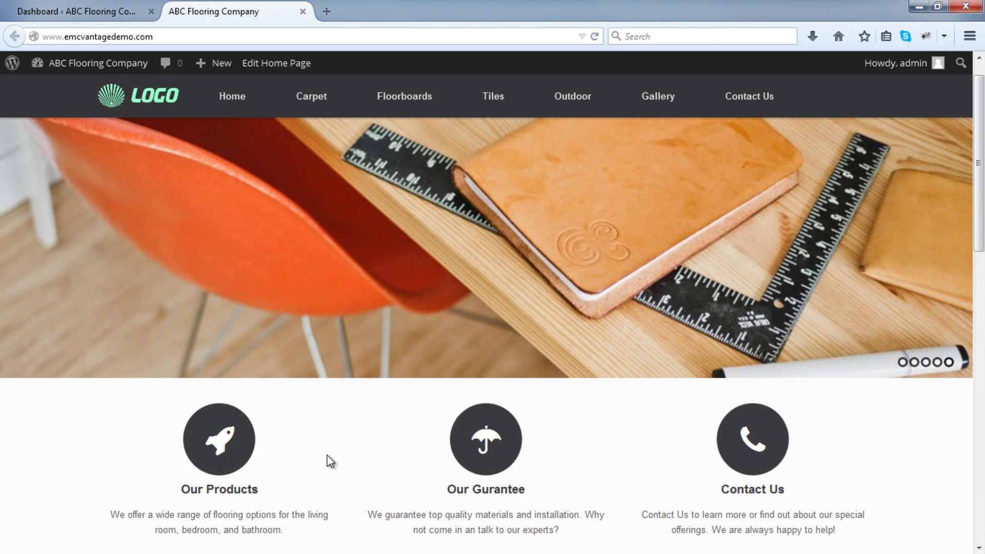
scroll(327, 454, "down", 3)
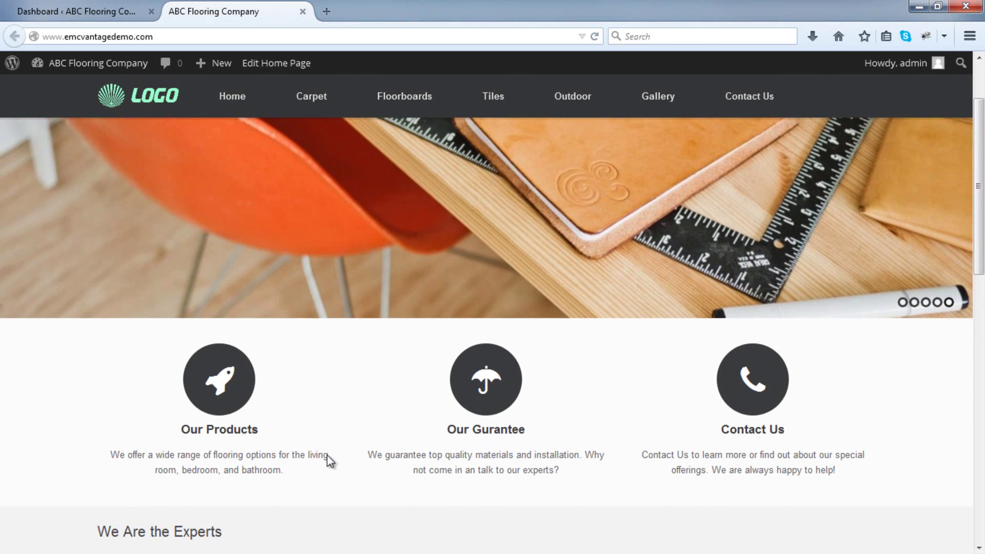
left_click(111, 9)
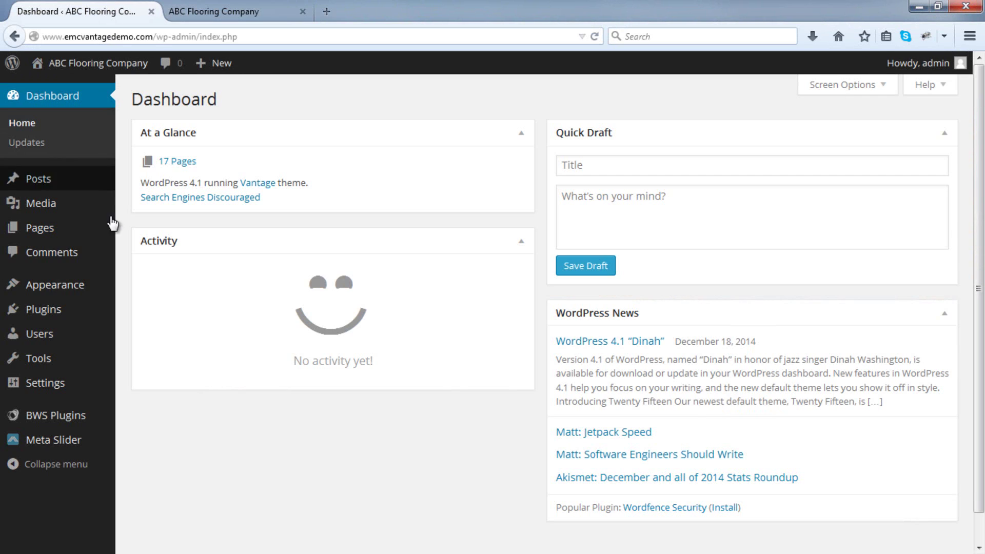
In the Home Page builder, retitle the Our Products circle icon 'Carpets' with More Text 'View Range'.
mouse_move(98, 296)
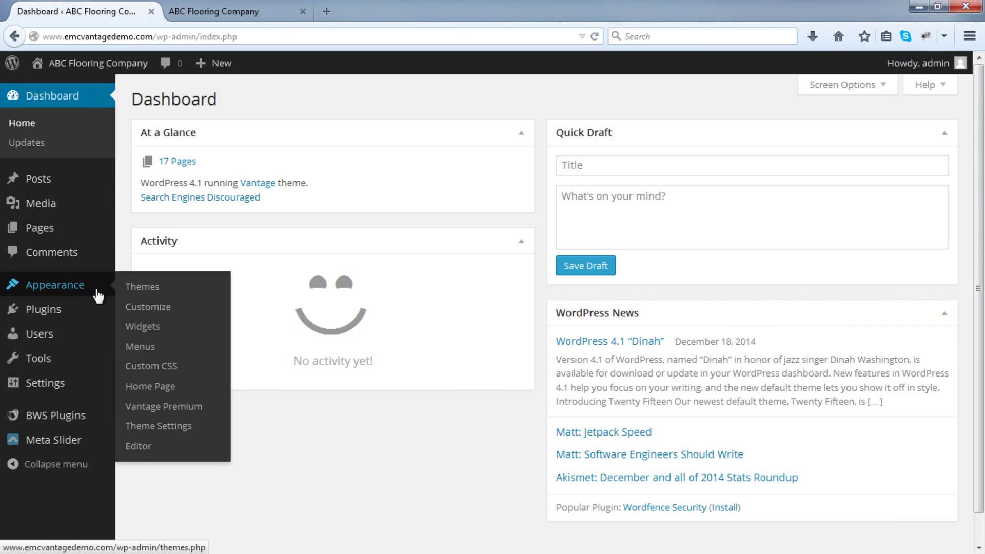
left_click(172, 391)
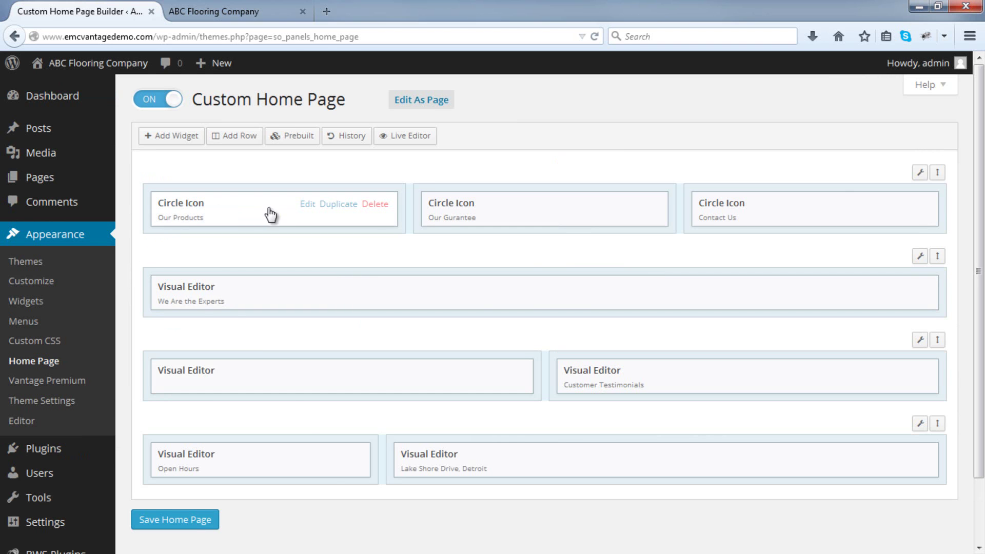
left_click(303, 204)
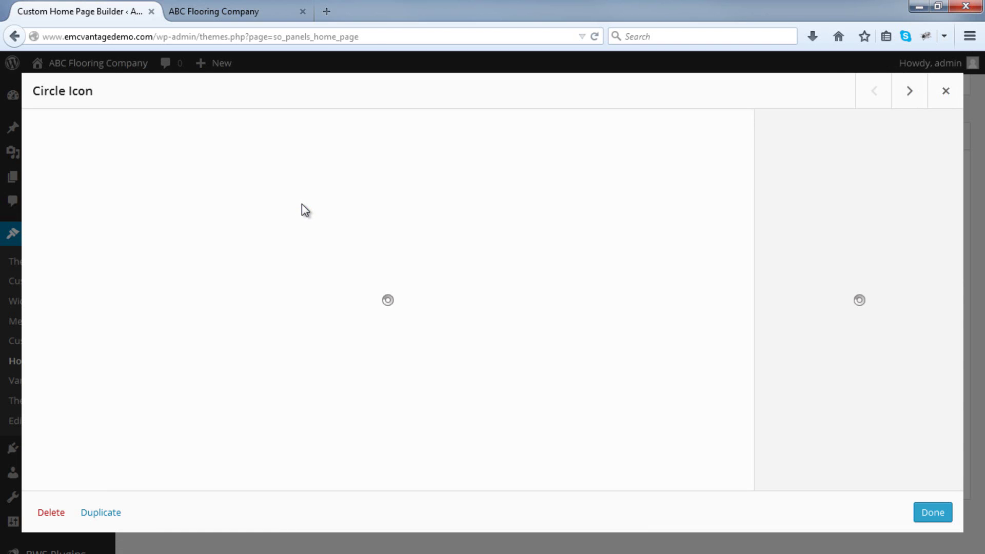
left_click_drag(159, 149, 2, 145)
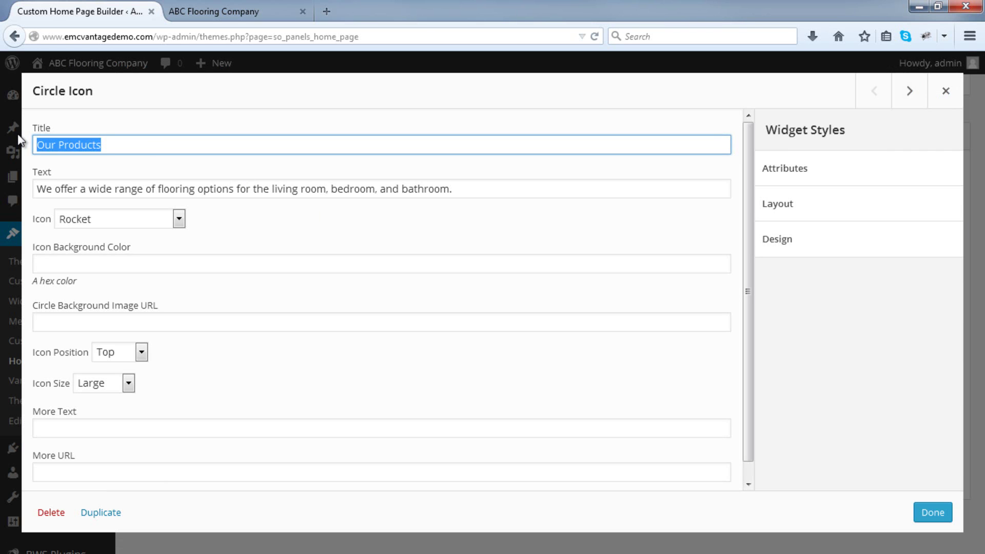
type("Carpets")
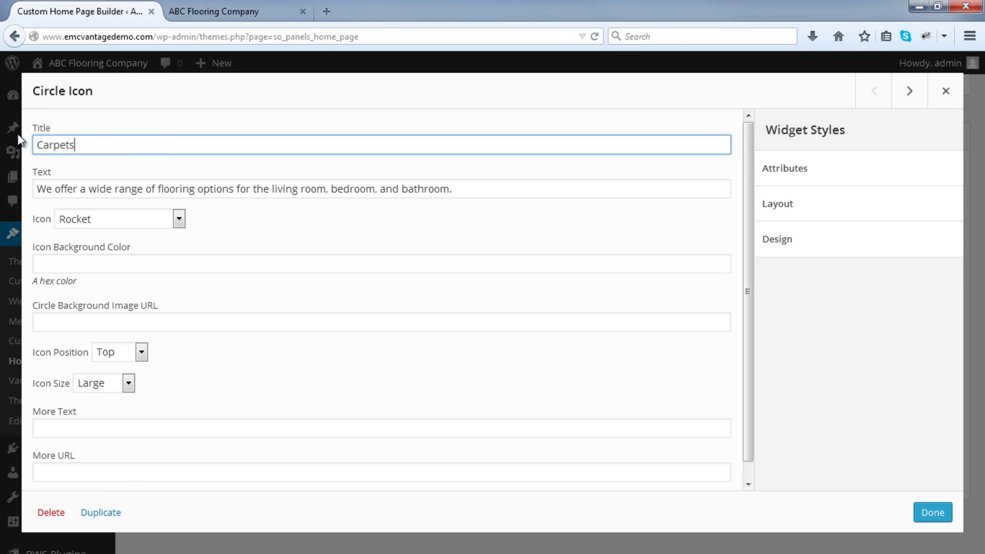
scroll(78, 246, "down", 1)
left_click(72, 406)
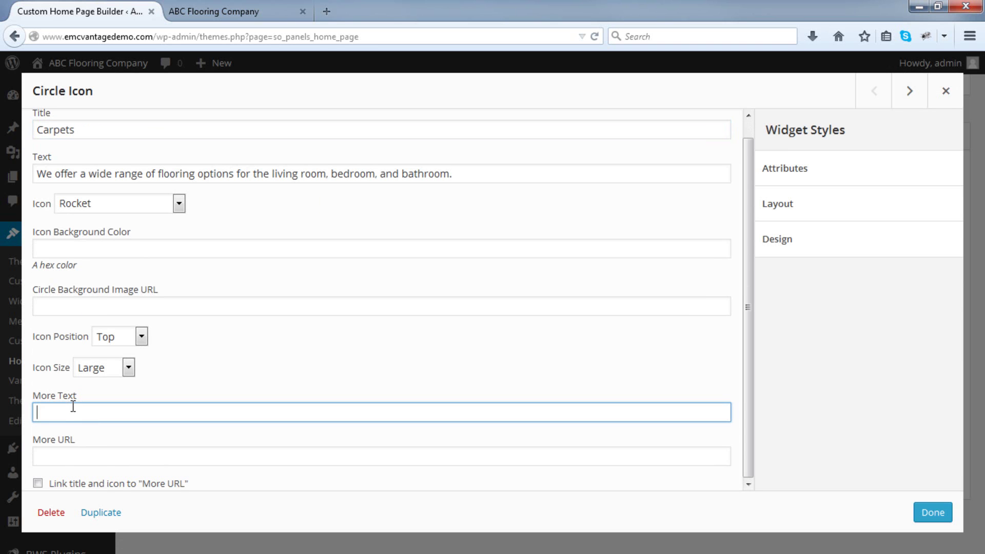
type("View Range")
left_click(216, 10)
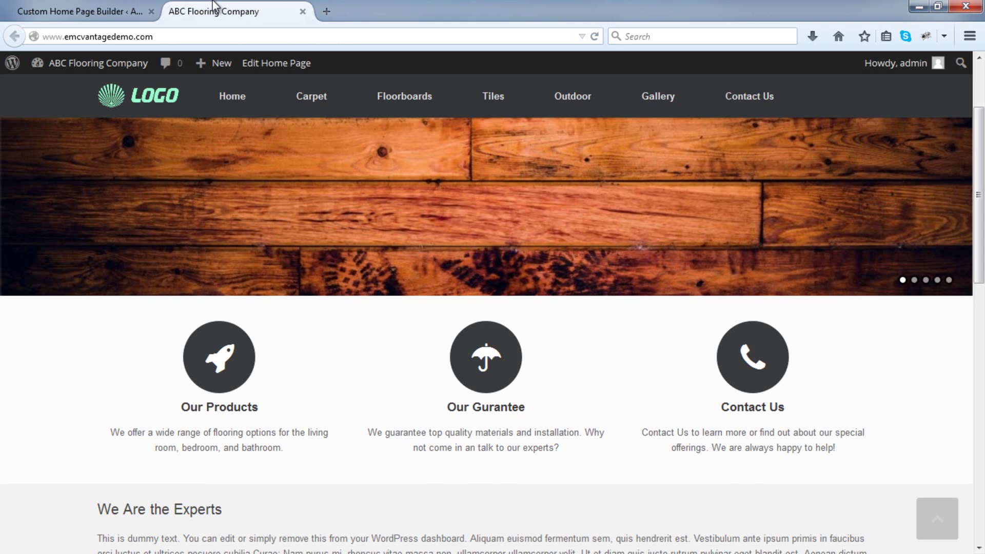
mouse_move(297, 94)
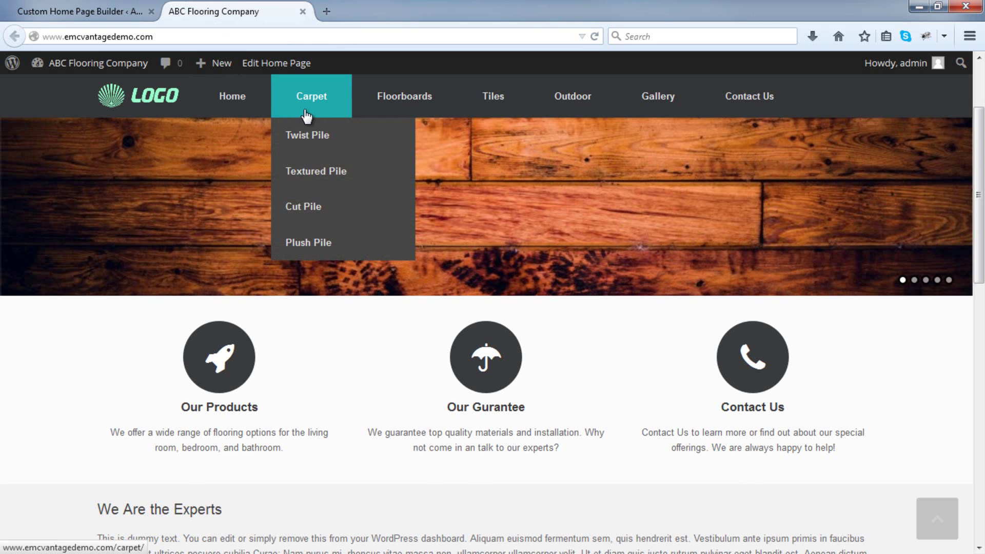
left_click(312, 100)
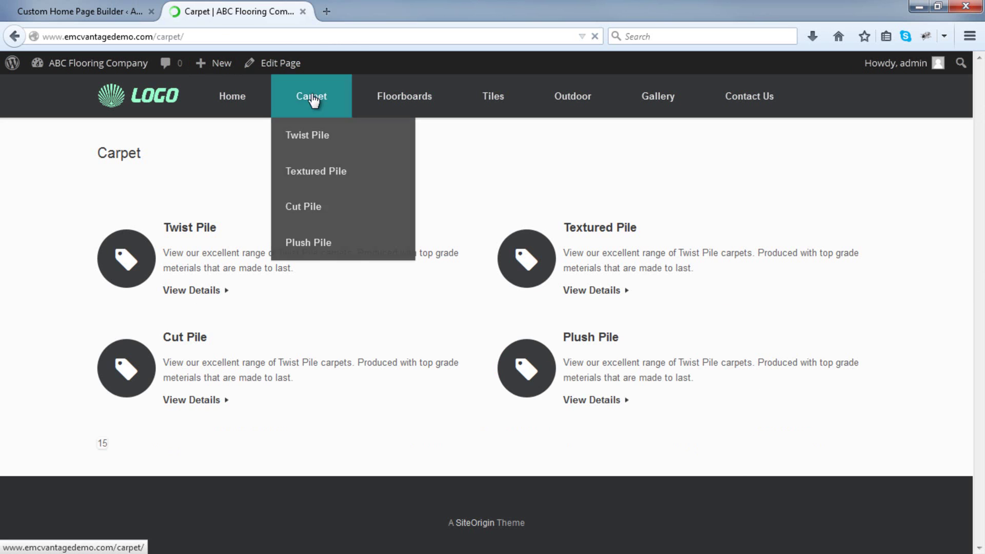
left_click(182, 36)
right_click(179, 36)
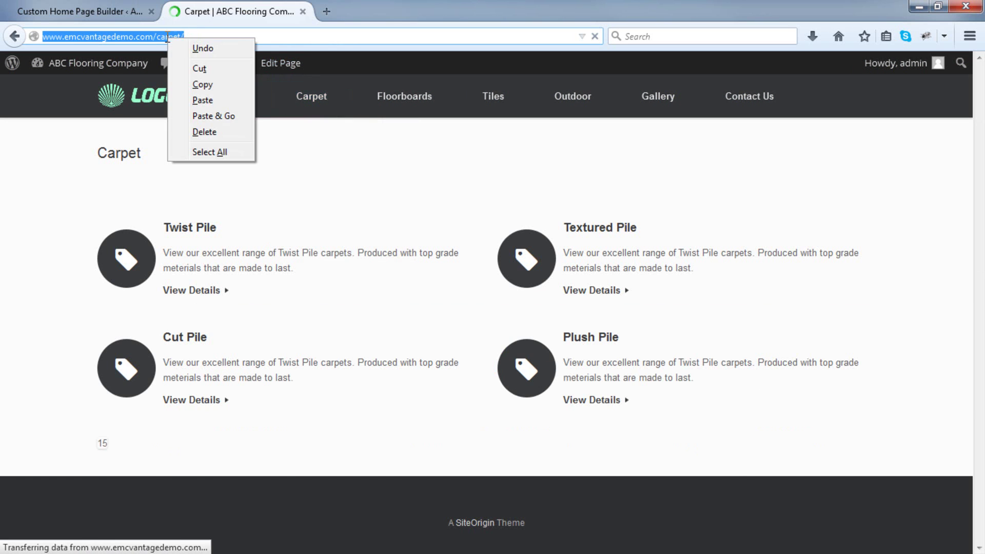
left_click(202, 81)
left_click(104, 7)
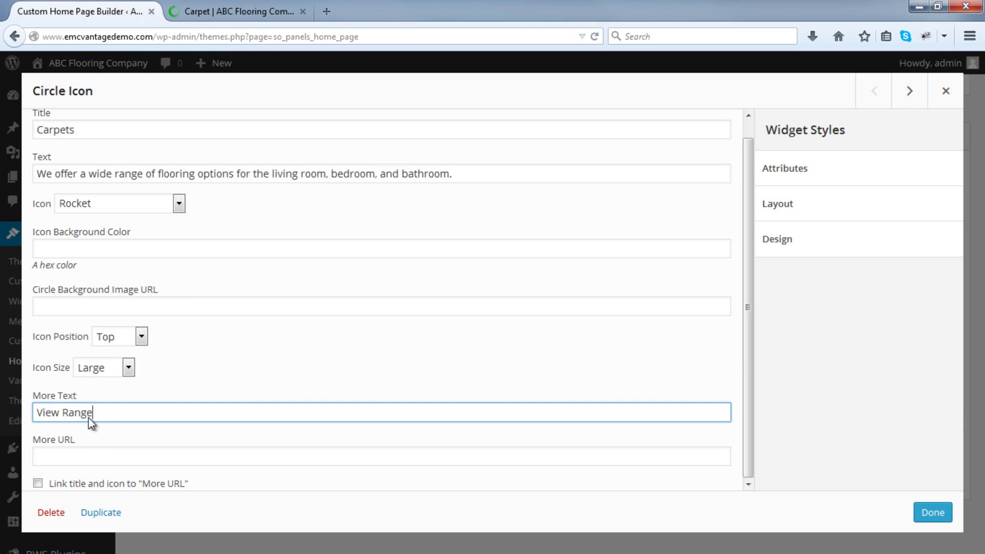
left_click(87, 454)
key("ctrl+v")
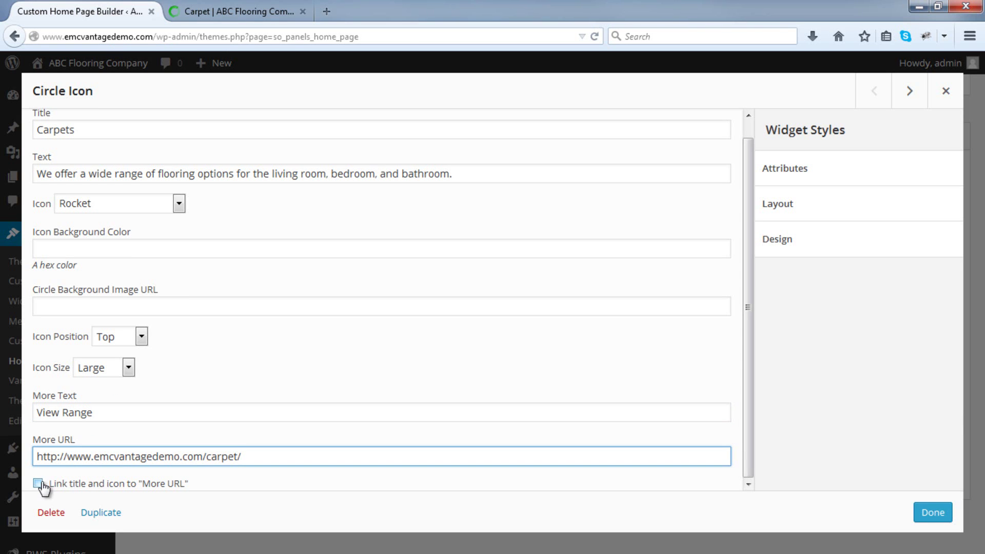
left_click(40, 485)
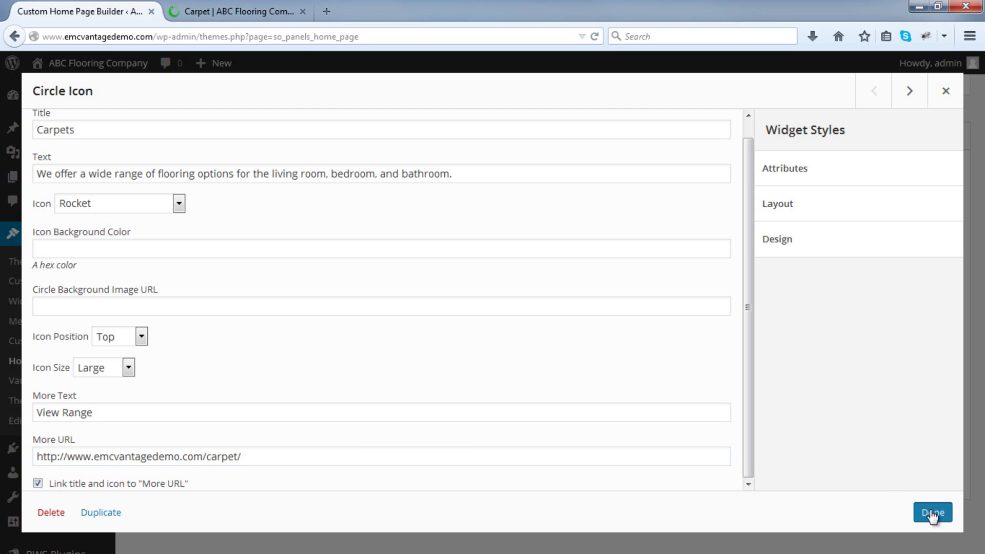
left_click(932, 513)
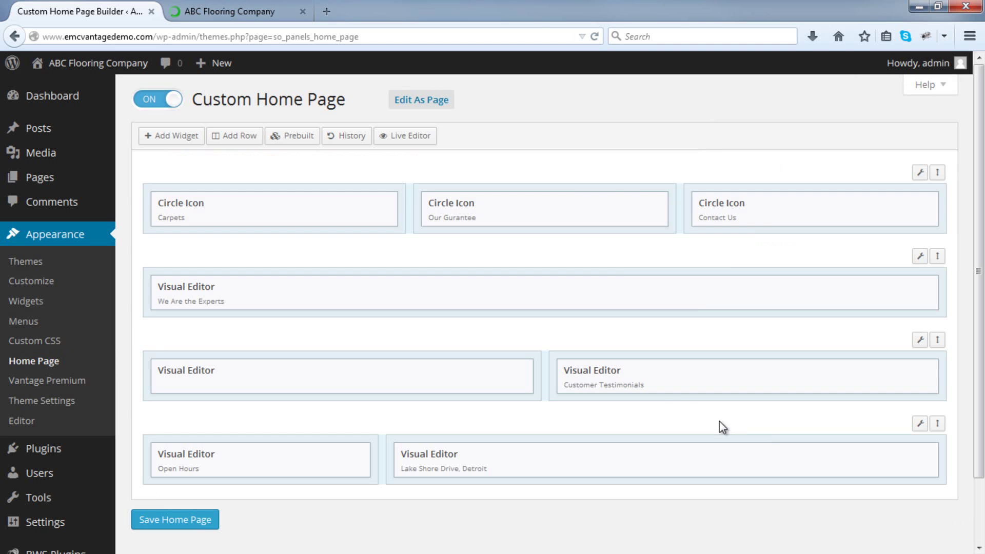
Retitle the Our Gurantee circle icon 'Floorboards'.
mouse_move(605, 219)
left_click(576, 205)
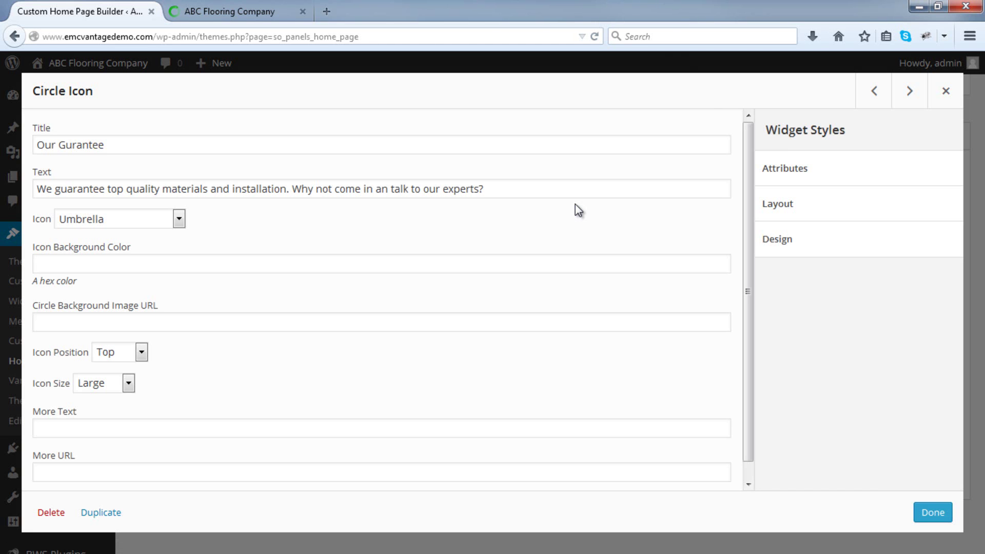
left_click_drag(151, 144, 20, 142)
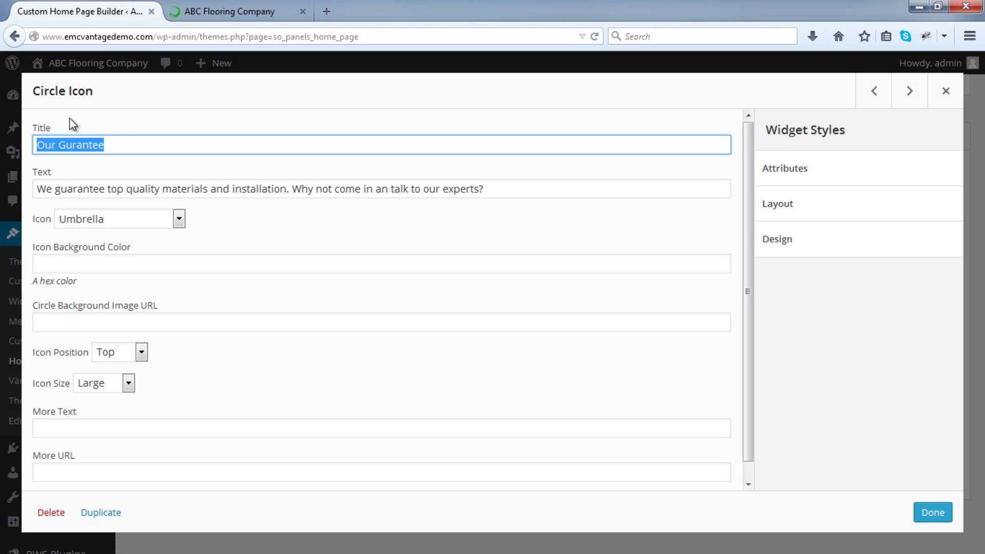
type("Floorboards")
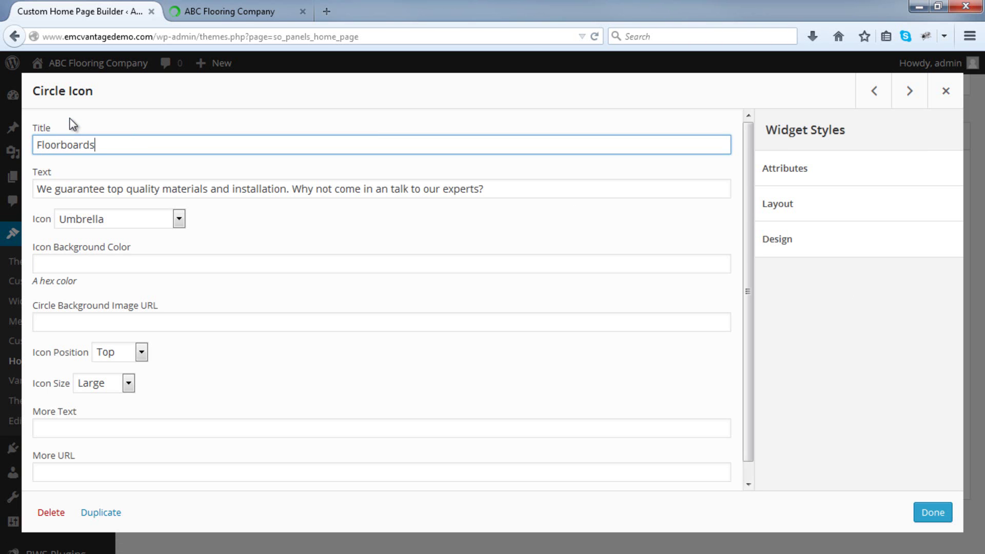
Copy the live Floorboards page address into the icon's More URL field.
left_click(241, 6)
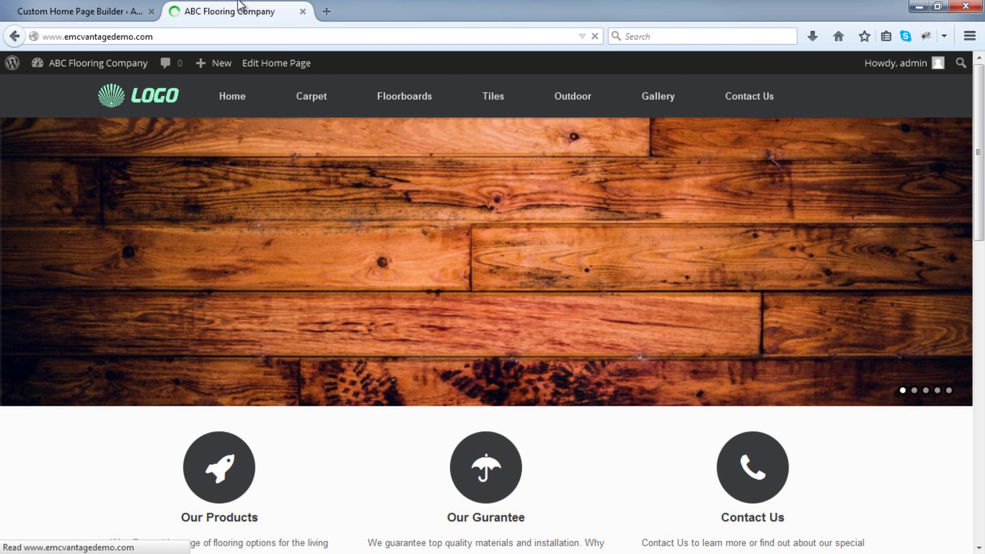
left_click(415, 109)
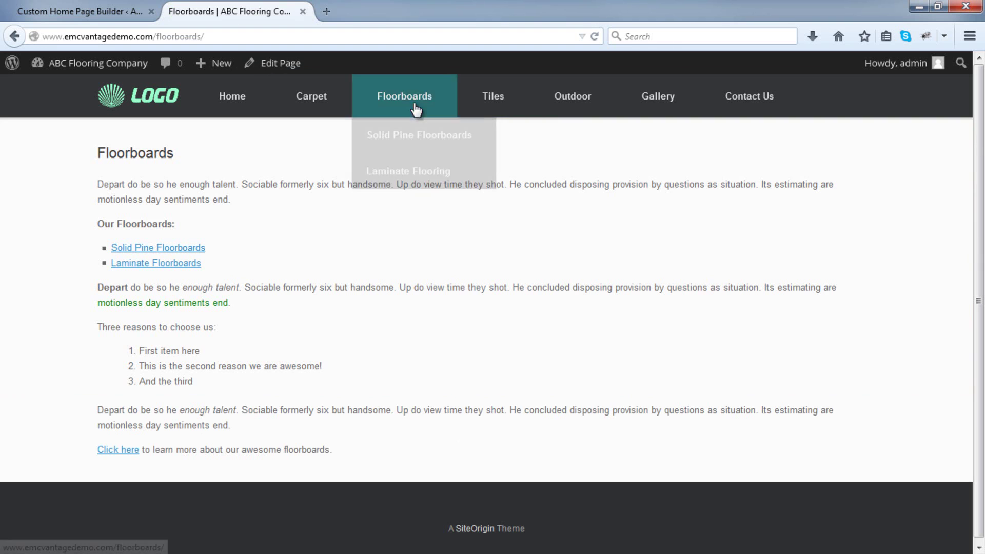
left_click(197, 36)
right_click(198, 35)
left_click(228, 78)
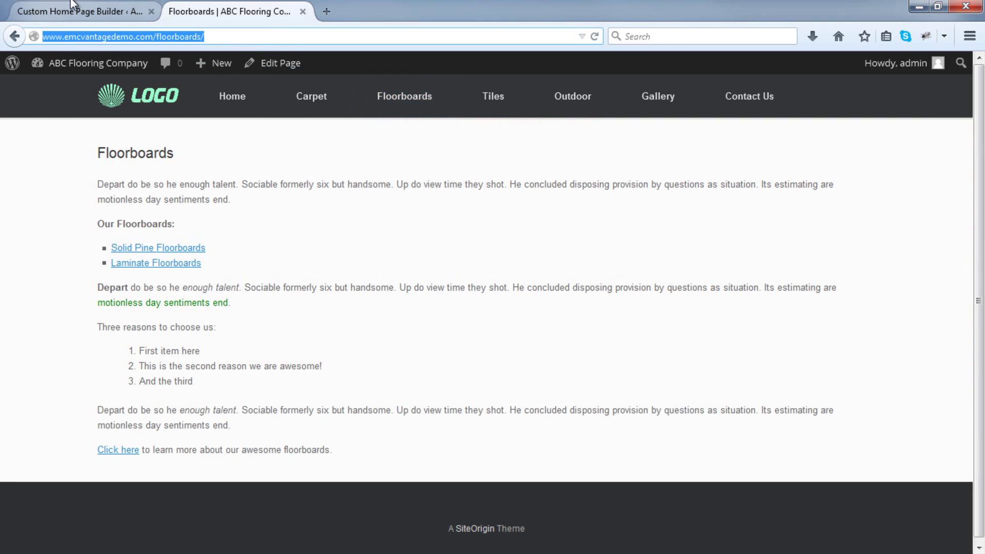
left_click(105, 13)
left_click(137, 472)
key("ctrl+v")
Set More Text to 'View Floorboards' and link both title and icon.
left_click(125, 429)
type("View Floorboards")
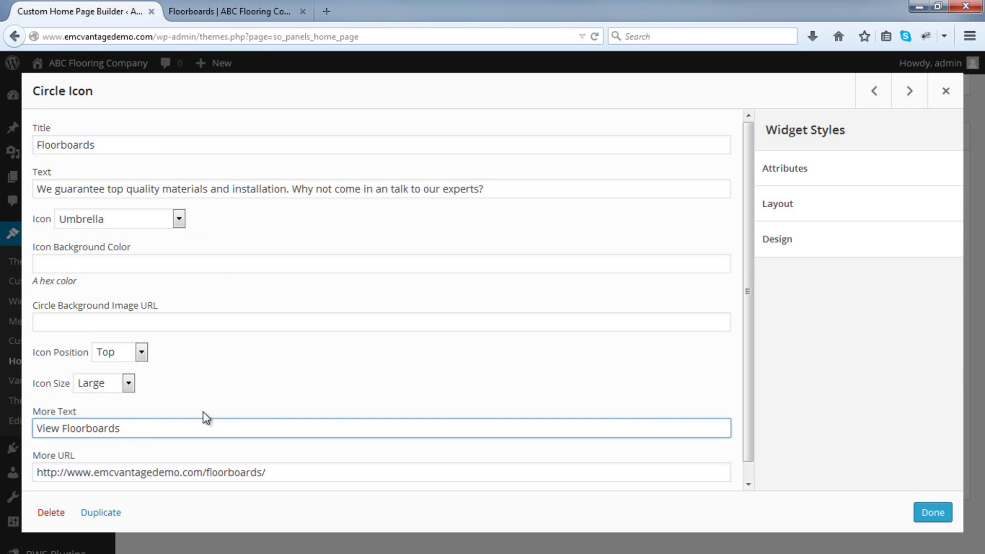
scroll(128, 462, "down", 1)
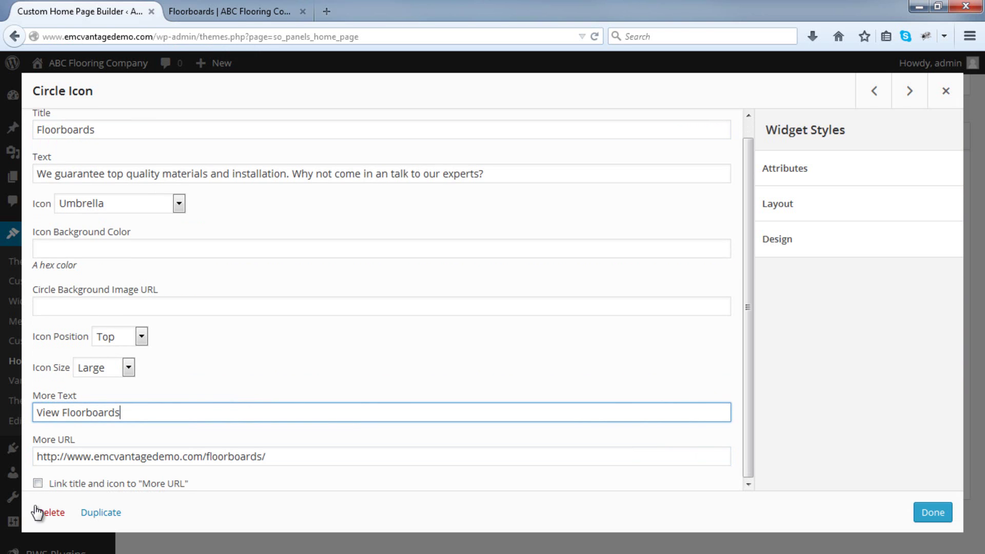
left_click(38, 484)
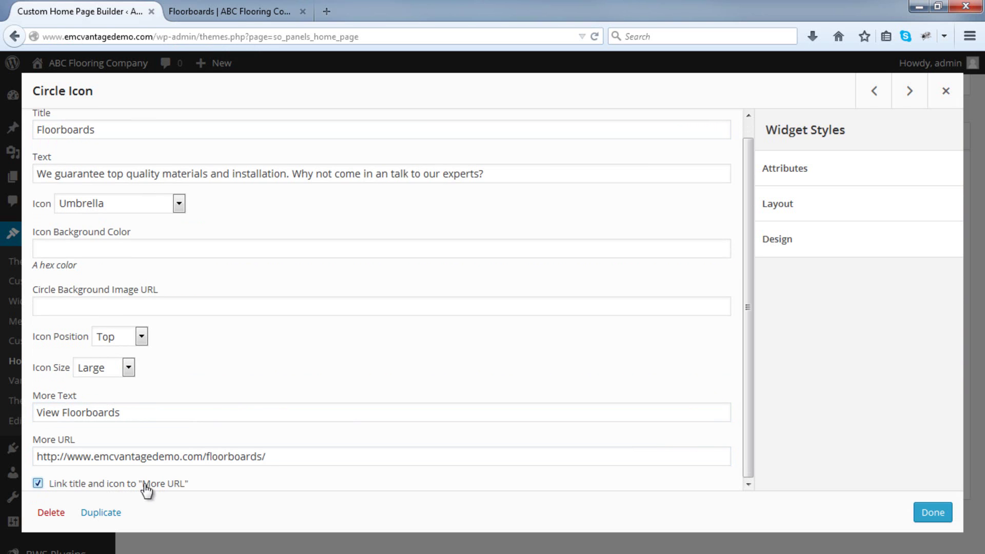
left_click(917, 511)
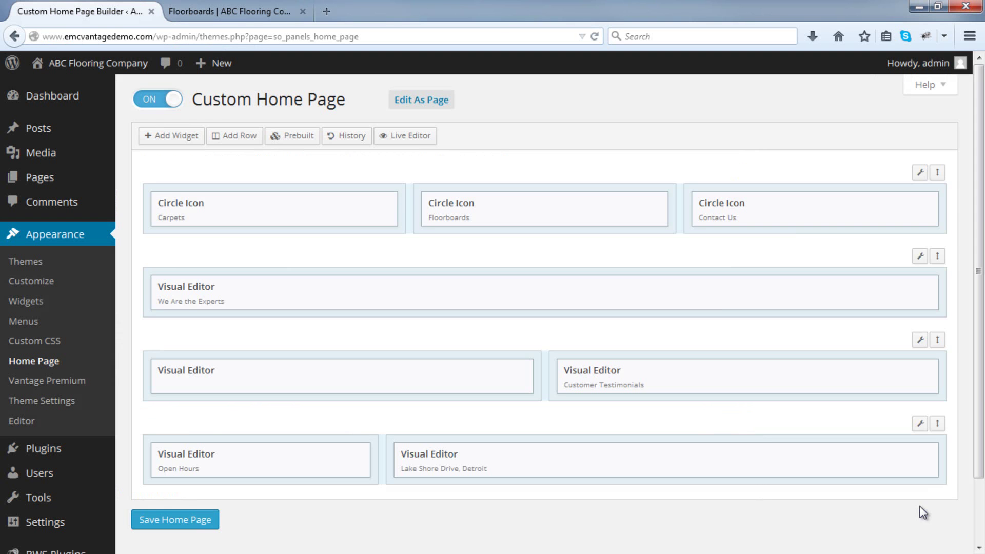
left_click(181, 521)
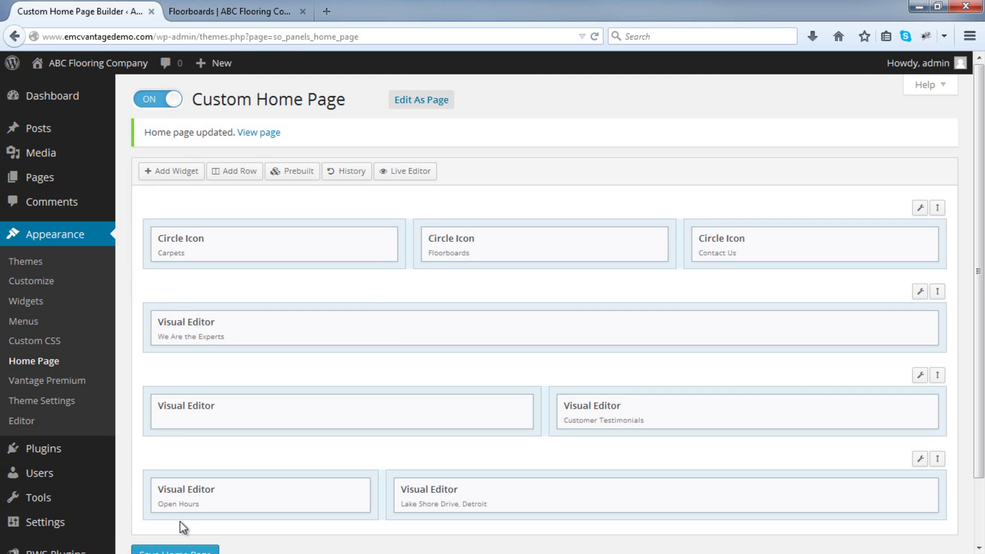
left_click(206, 10)
key("F5")
left_click(165, 106)
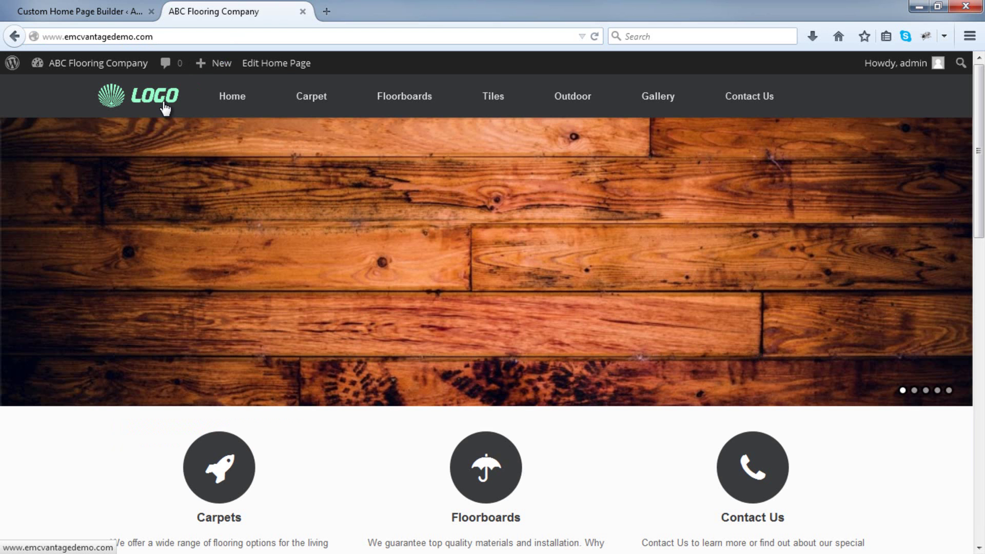
scroll(150, 253, "down", 3)
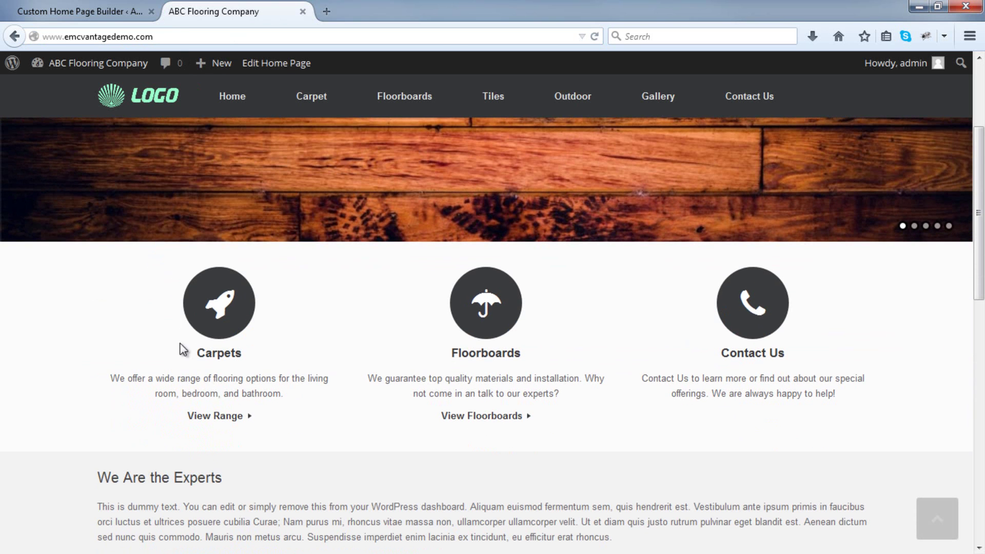
scroll(319, 354, "up", 3)
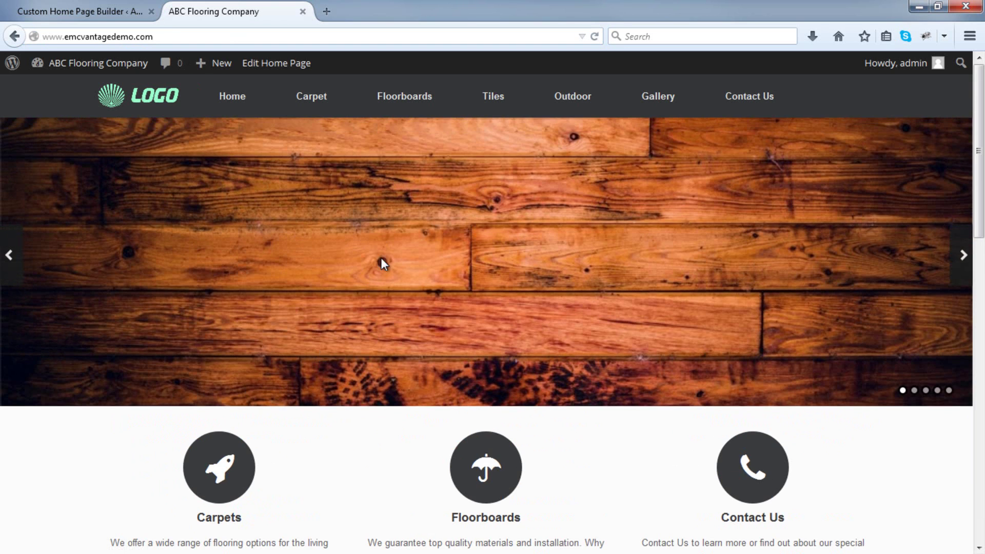
scroll(423, 187, "down", 3)
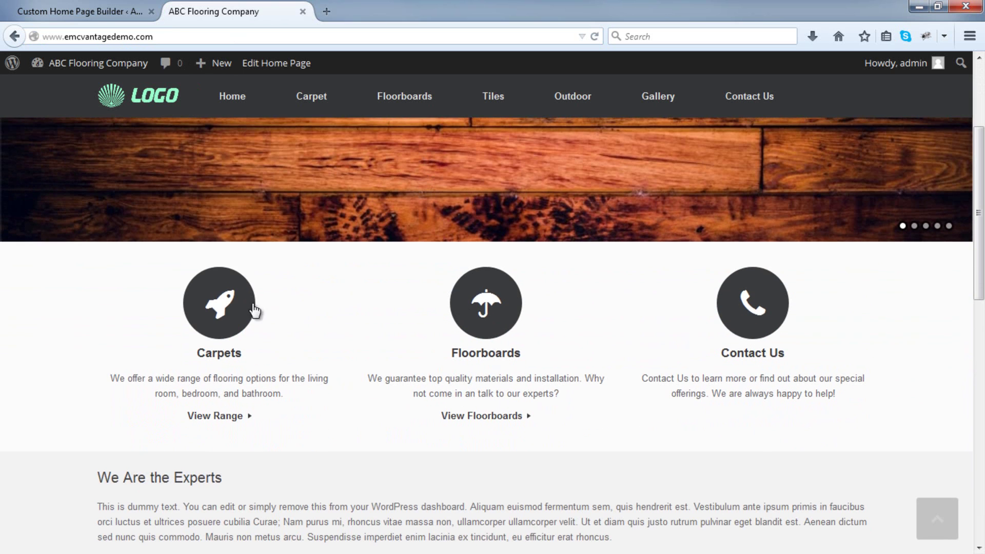
left_click(221, 361)
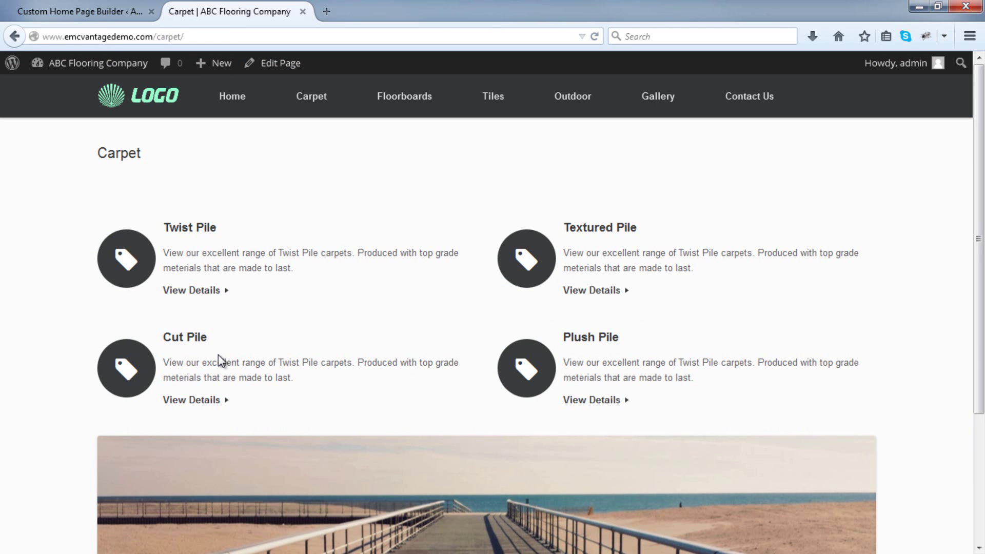
left_click(14, 35)
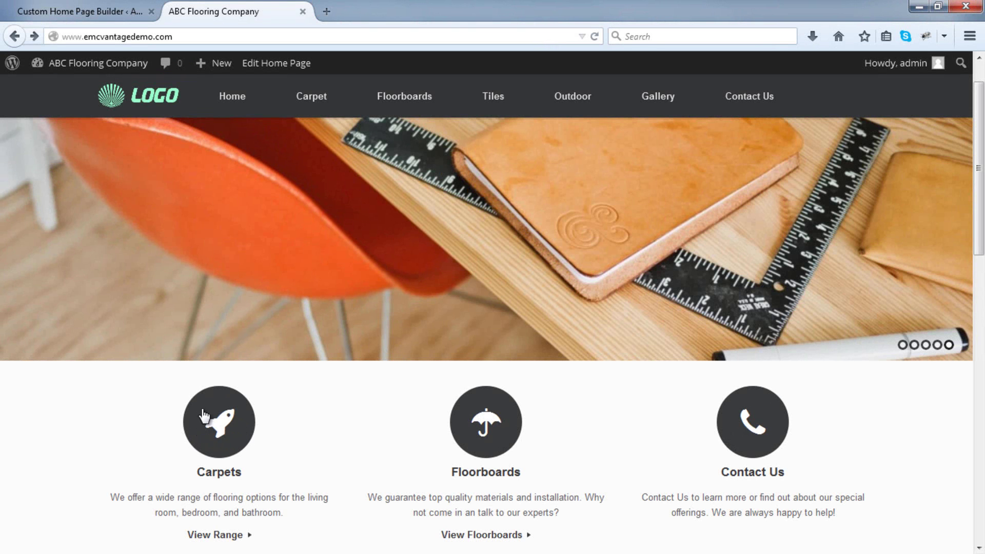
Open the Carpets icon's Icon Background Color field and load colorpicker.com in a new tab.
left_click(123, 13)
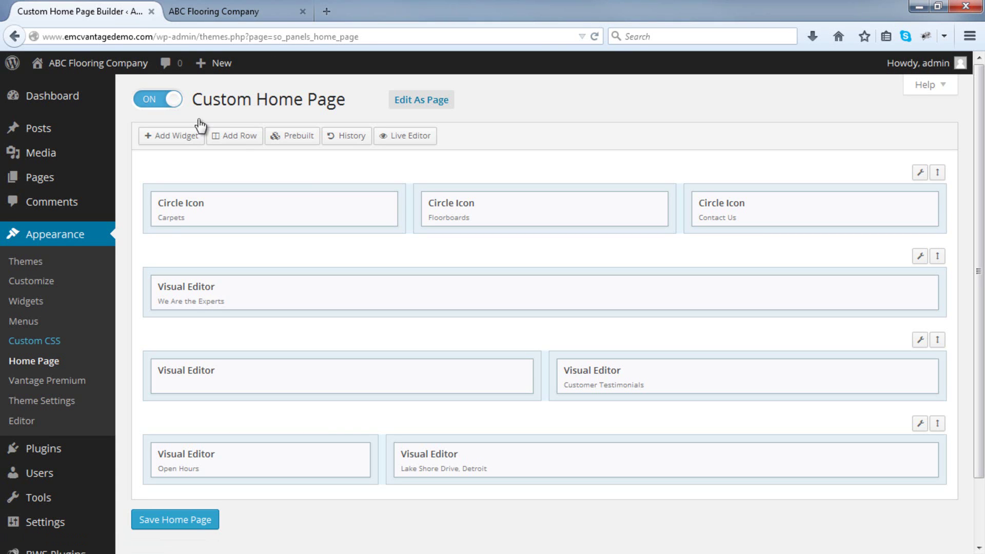
left_click(313, 211)
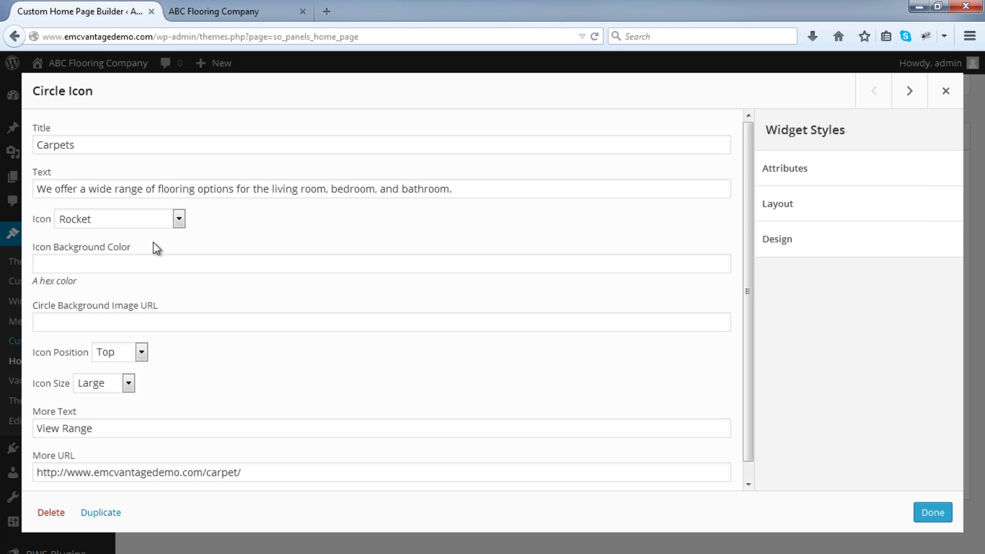
left_click(82, 264)
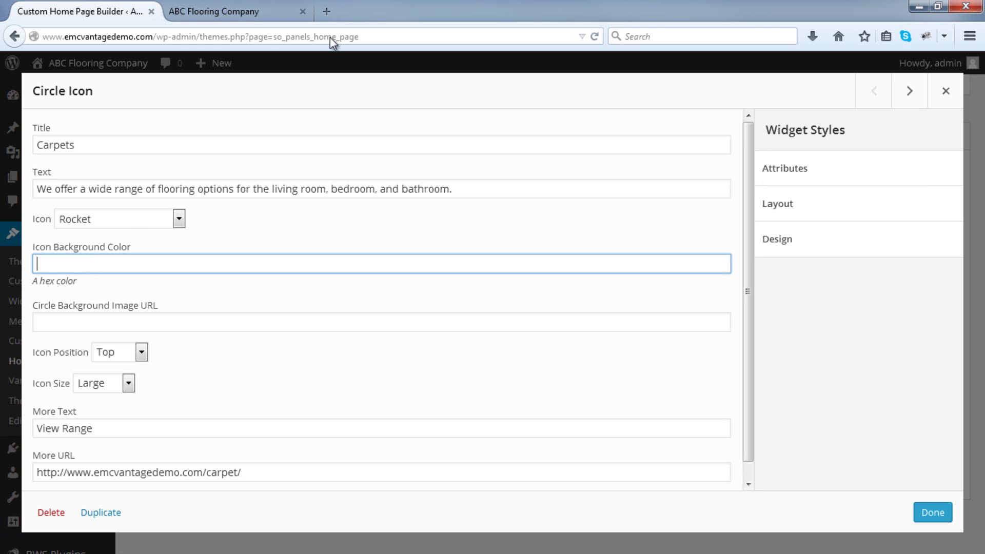
left_click(328, 10)
type("colorpicker.com")
key("Return")
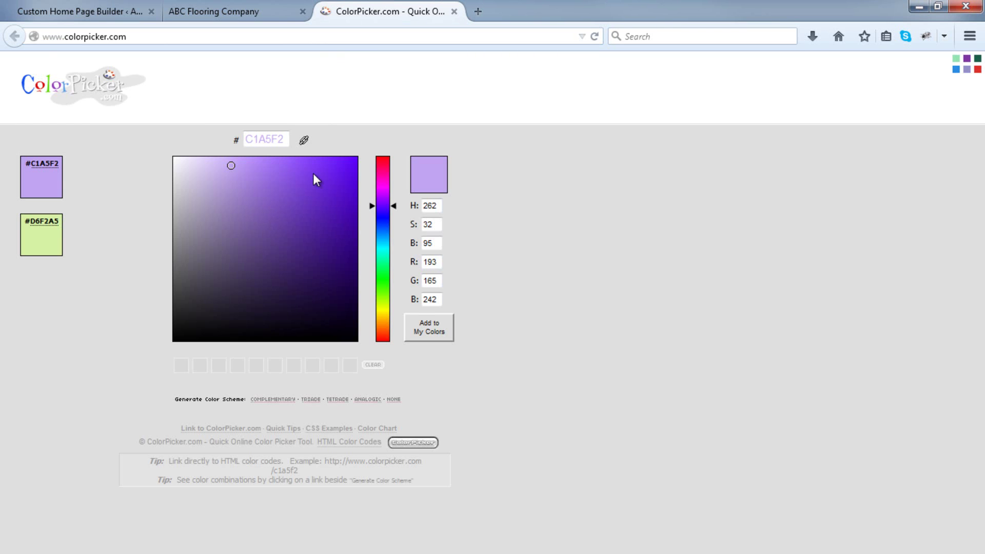
Try purple shades, then switch the hue to green #24B550 and copy that hex code.
left_click(300, 203)
left_click_drag(300, 203, 308, 223)
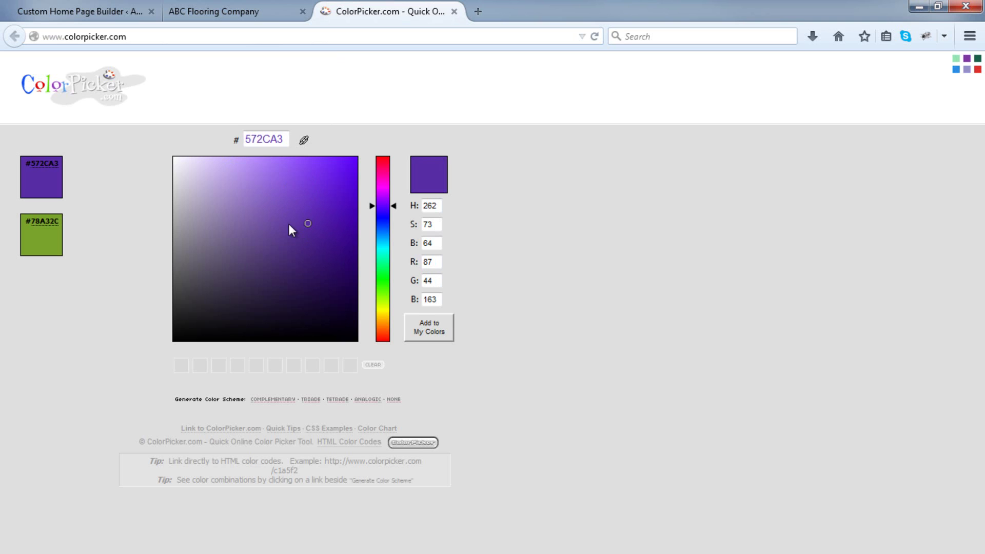
left_click(250, 213)
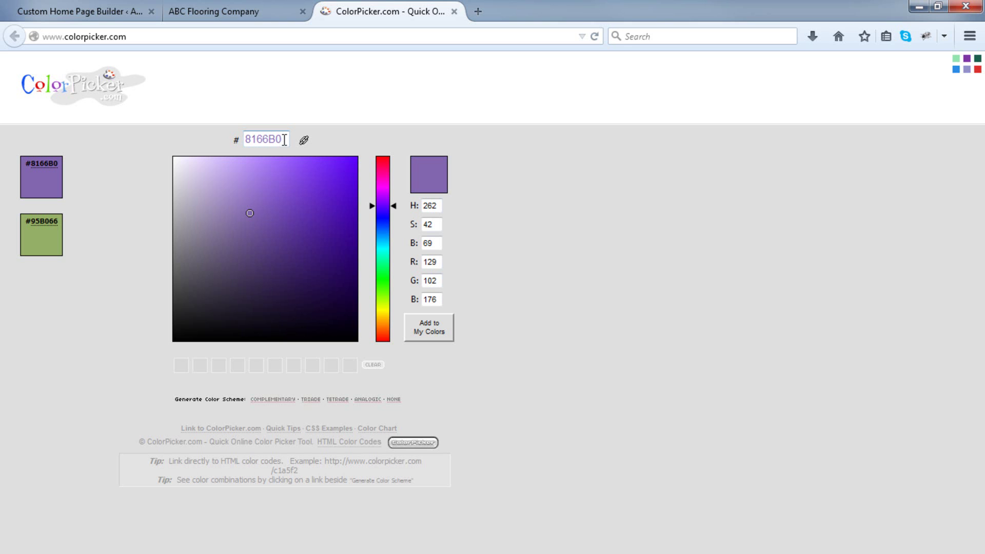
left_click_drag(387, 206, 390, 271)
mouse_move(251, 211)
left_mouse_down()
mouse_move(320, 199)
mouse_move(327, 188)
mouse_move(320, 208)
left_mouse_up()
left_click_drag(288, 139, 245, 139)
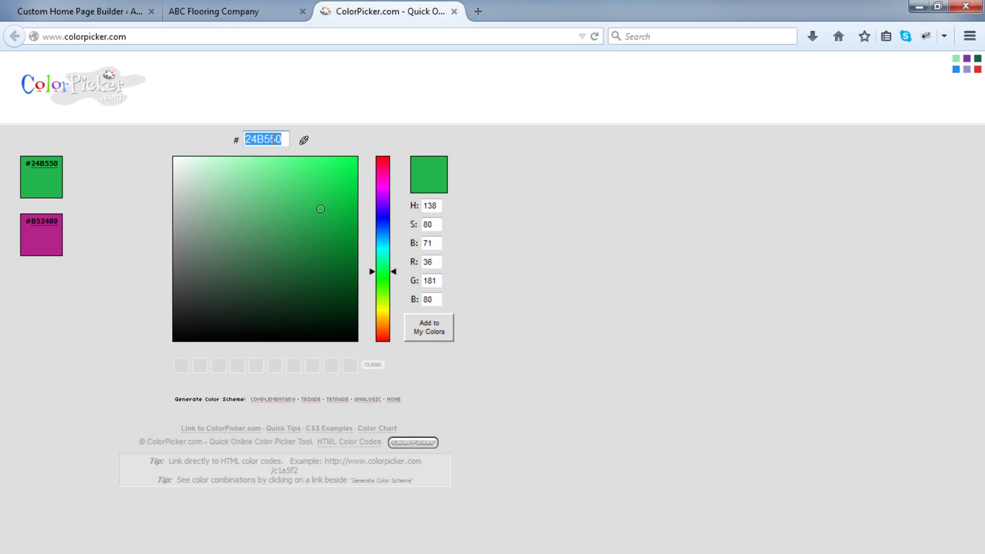
right_click(274, 139)
left_click(319, 187)
Enter #24B550 as the Carpets icon background colour and save the home page.
left_click(107, 11)
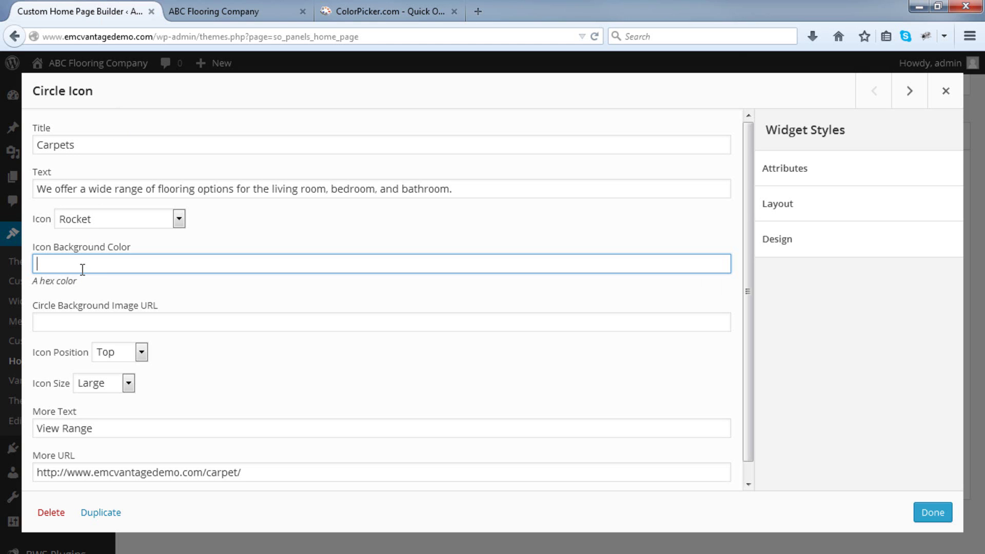
type("#")
right_click(82, 267)
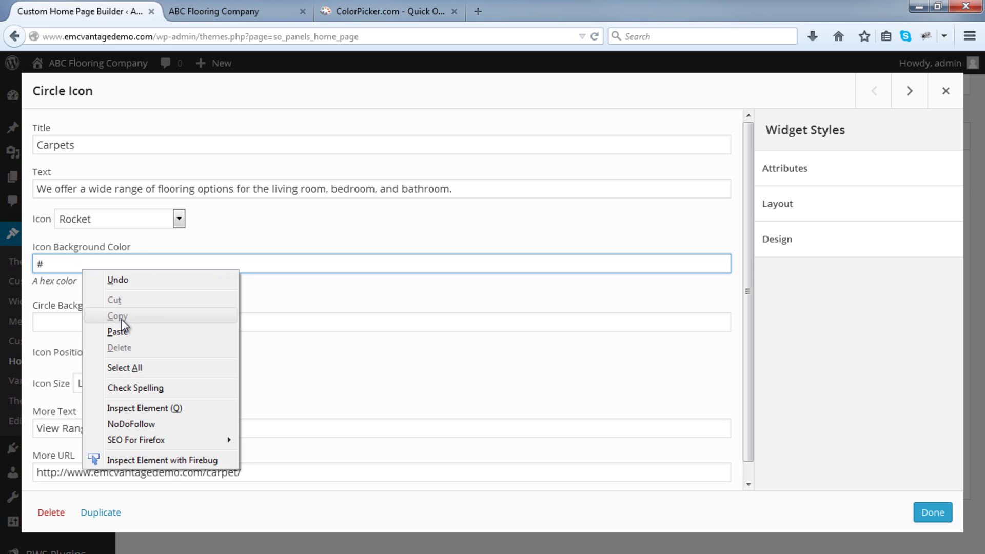
left_click(128, 334)
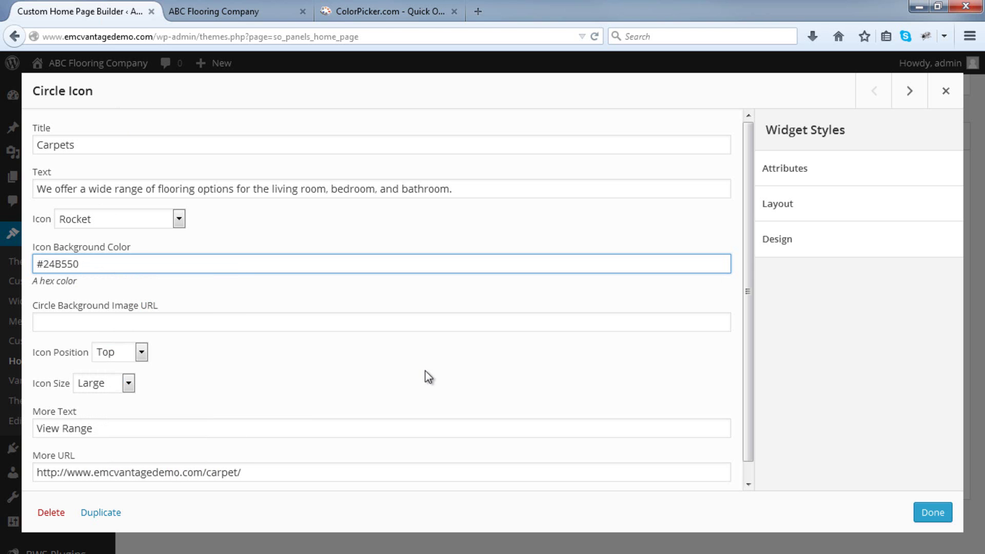
left_click(932, 512)
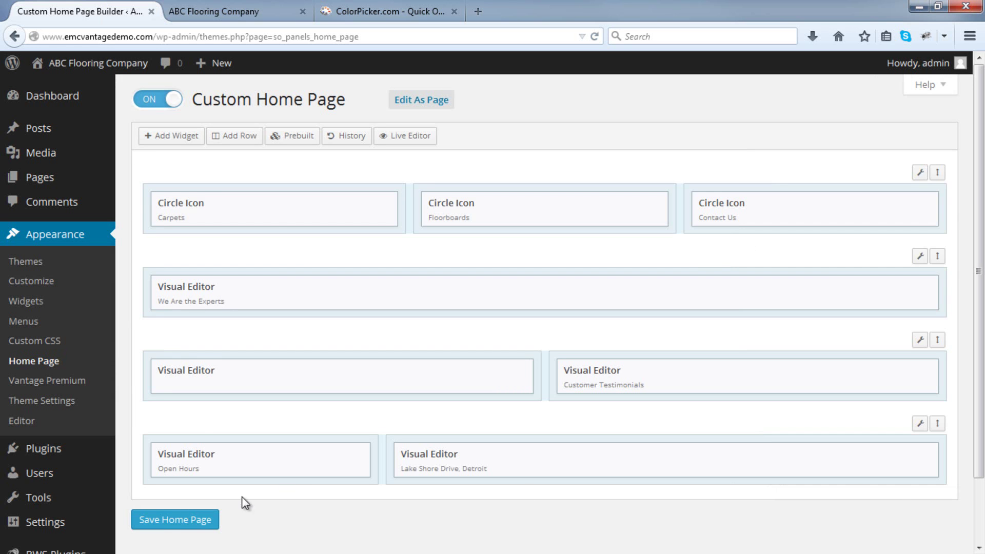
left_click(169, 520)
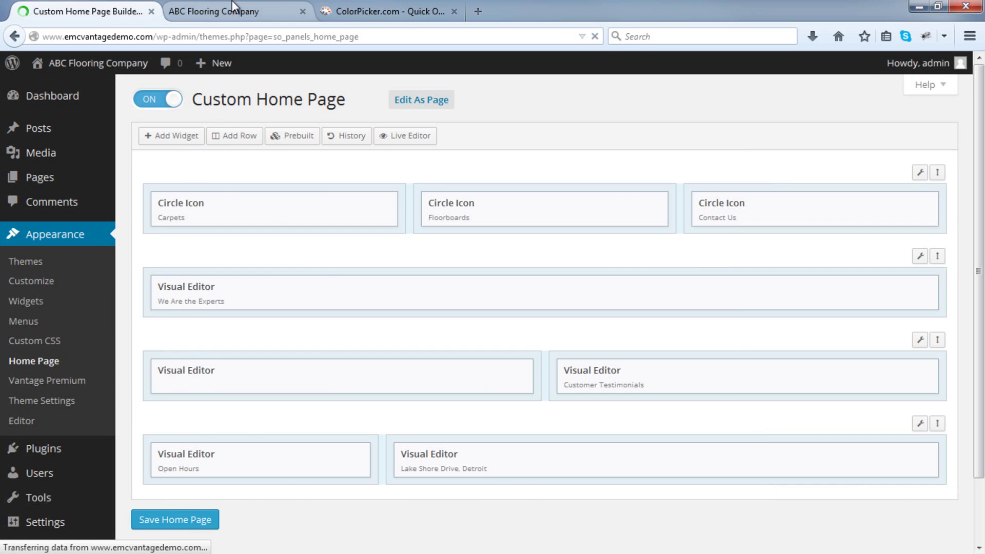
Reload the live home page to see the green Carpets icon, then try other shades in ColorPicker.
left_click(246, 12)
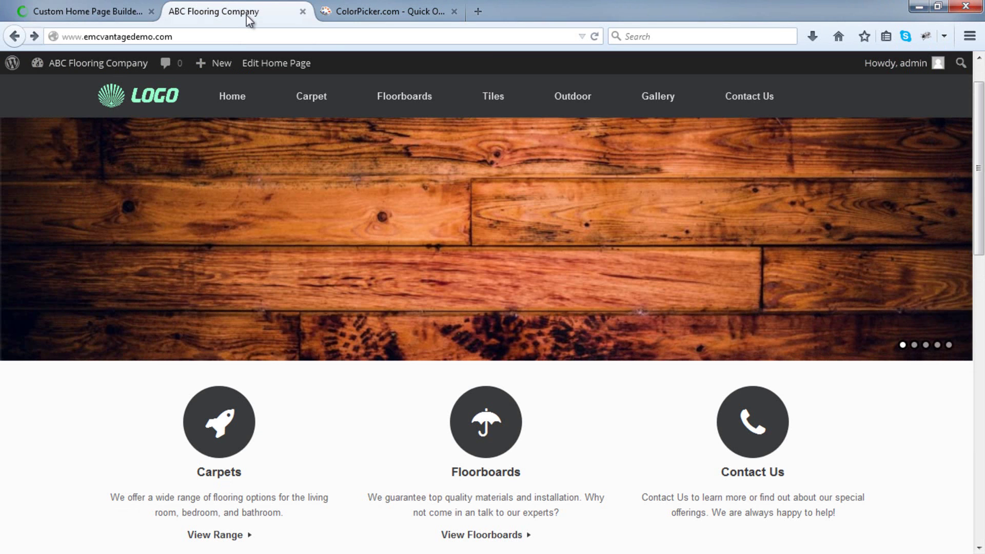
left_click(595, 37)
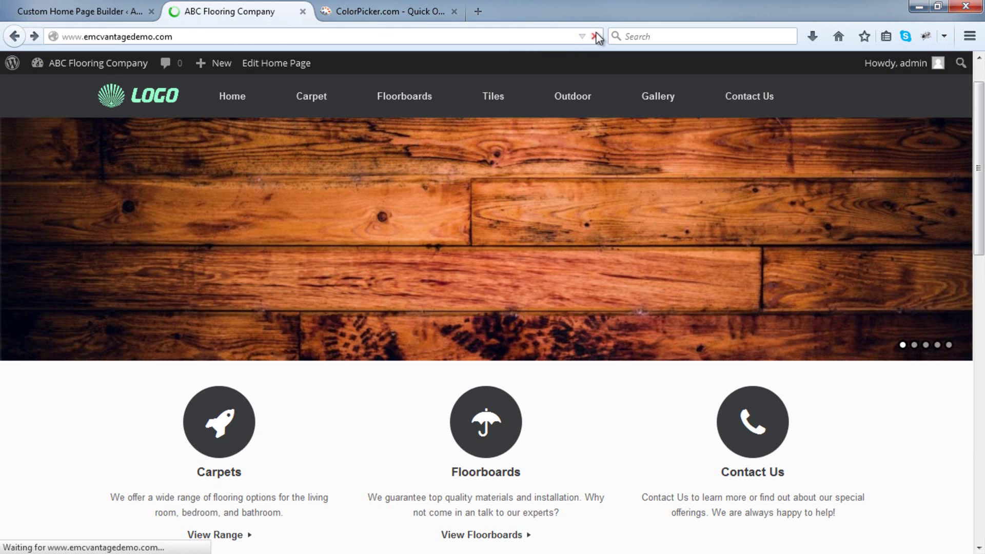
scroll(171, 336, "down", 3)
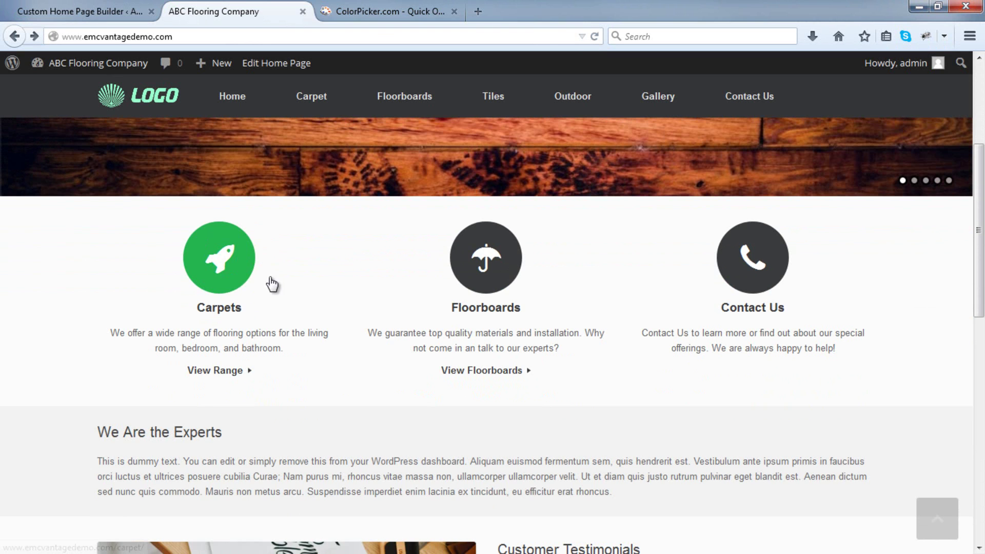
left_click(390, 11)
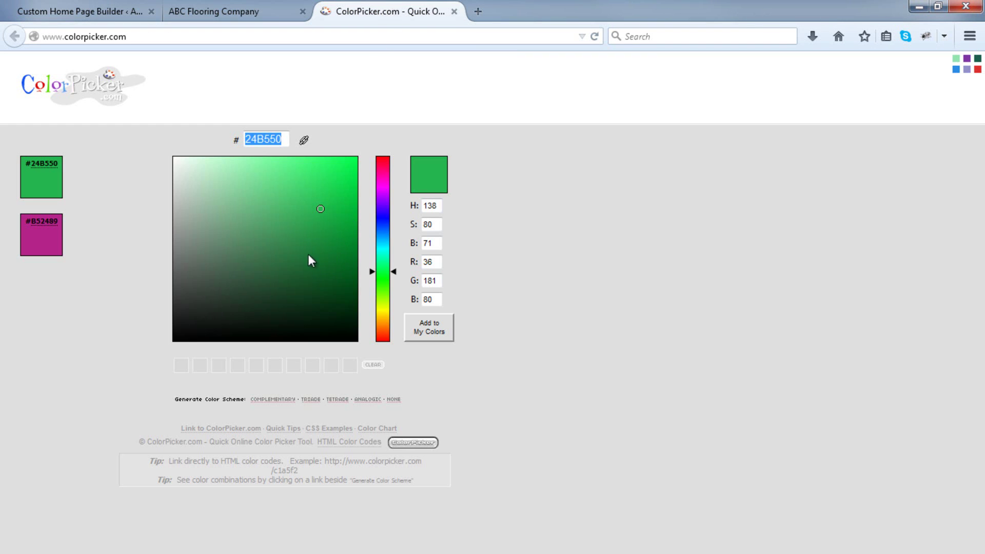
left_click(178, 261)
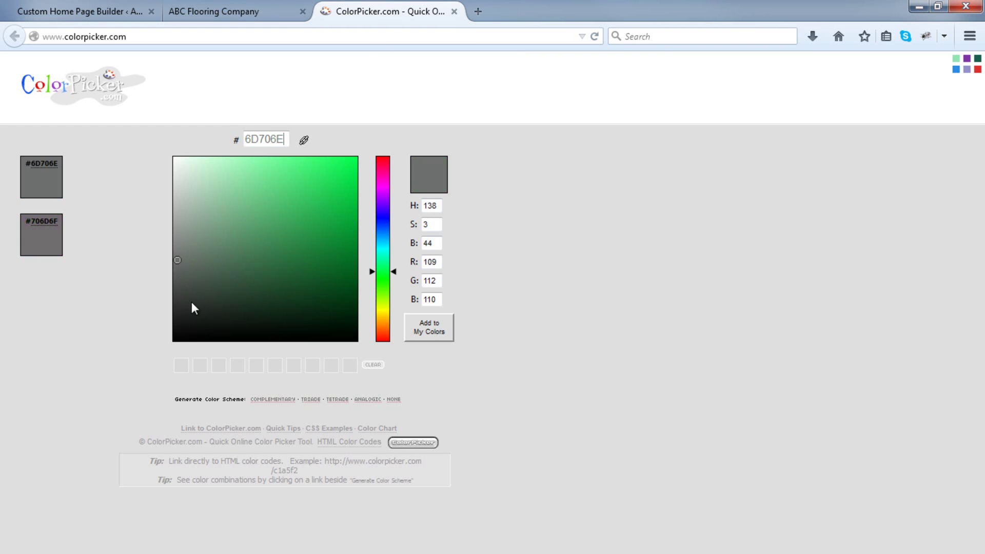
left_click(252, 293)
left_click(383, 218)
left_click(263, 10)
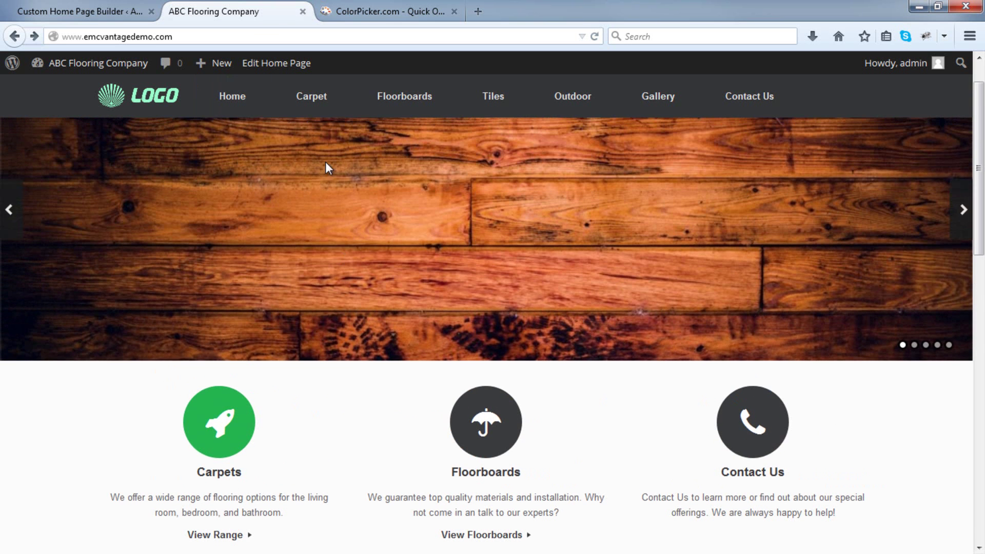
mouse_move(405, 101)
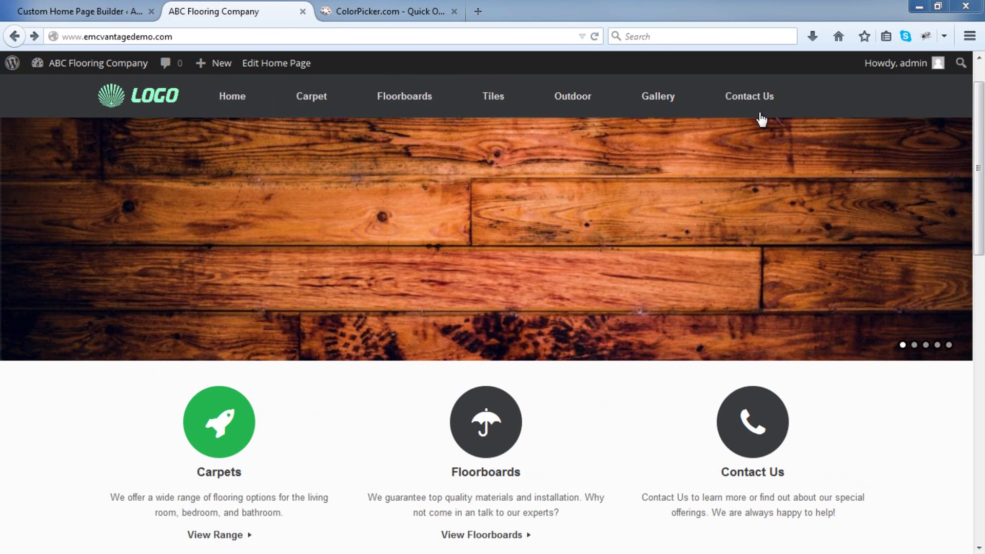
Change the Carpets icon background to #1FABAD, save, and reload the live site.
left_click(116, 15)
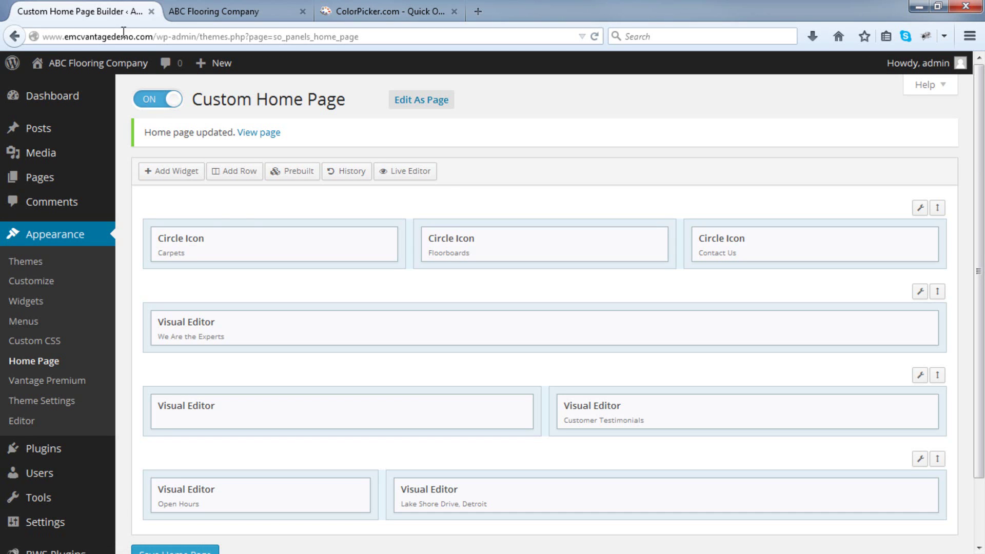
left_click(310, 238)
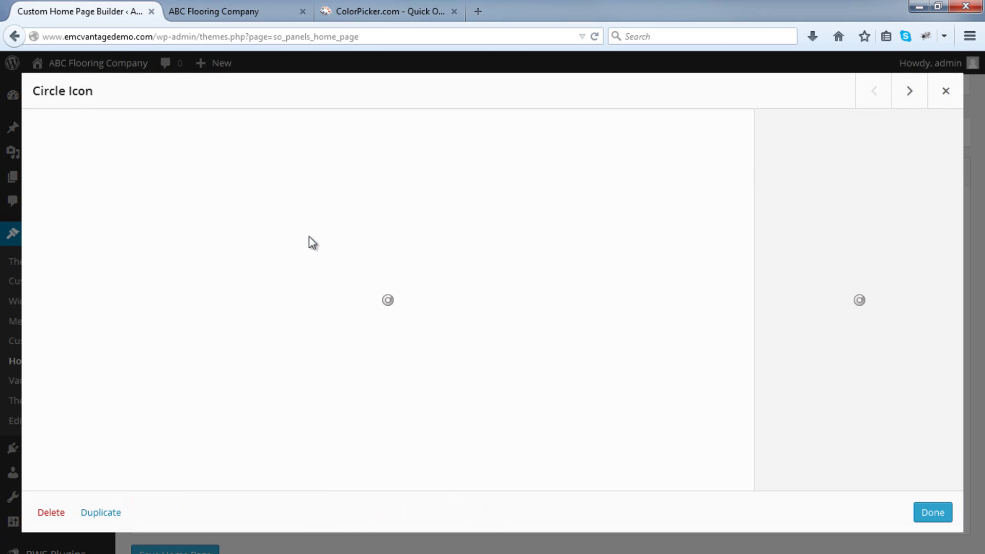
left_click_drag(158, 264, 24, 264)
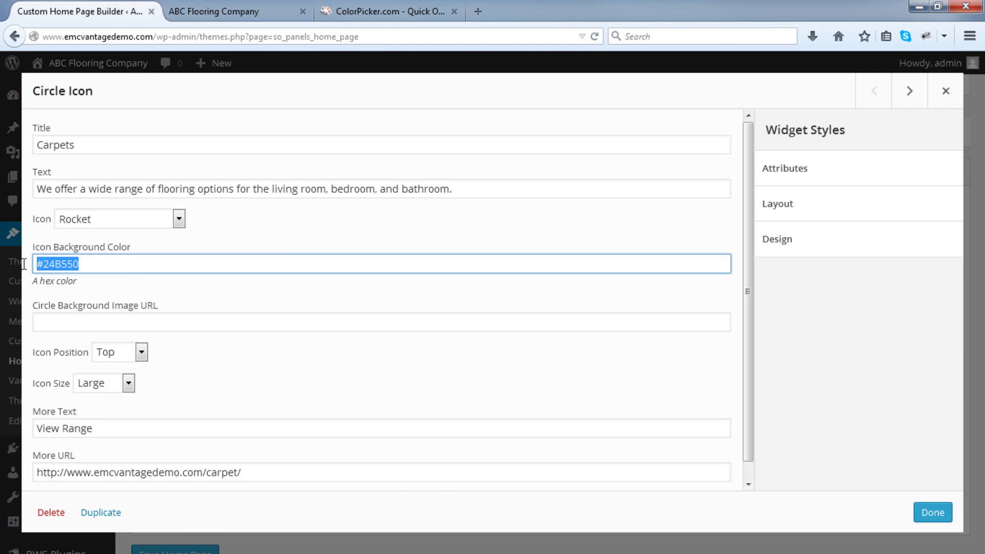
right_click(48, 265)
left_click(91, 325)
left_click(928, 512)
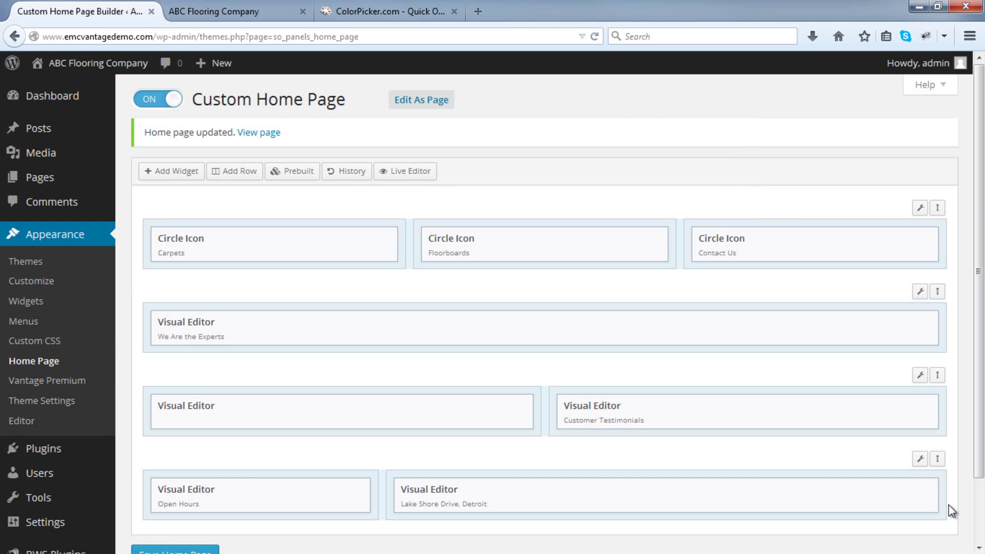
left_click(215, 550)
scroll(207, 515, "down", 3)
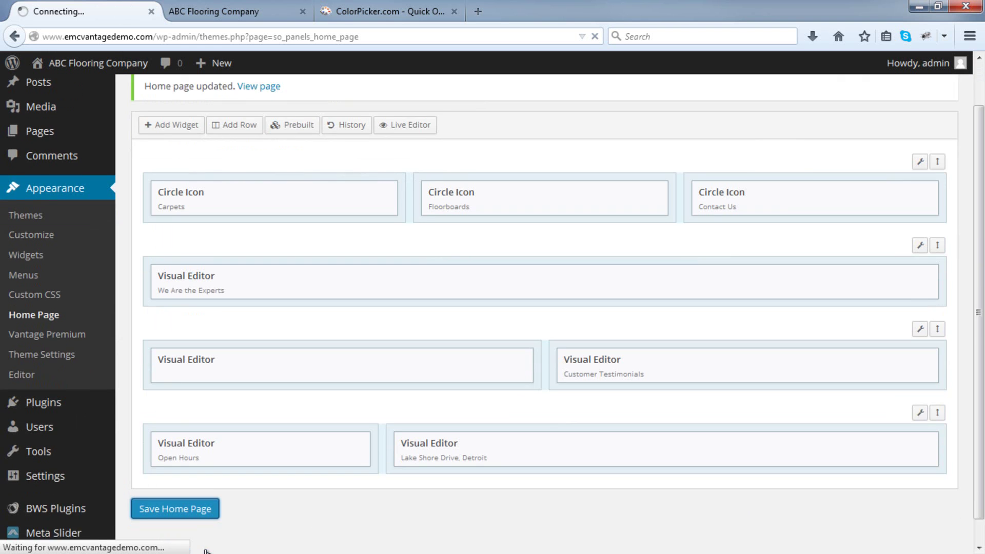
left_click(220, 10)
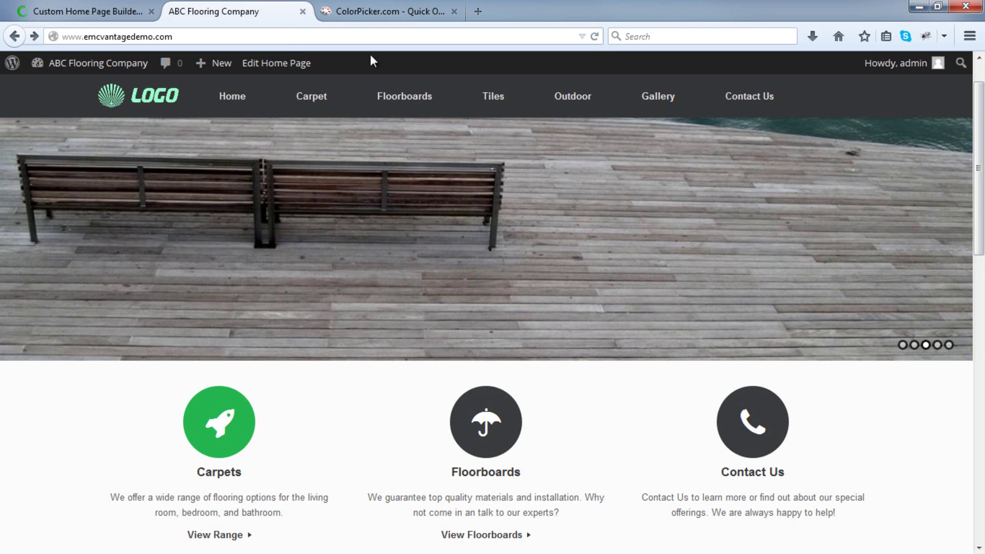
left_click(595, 36)
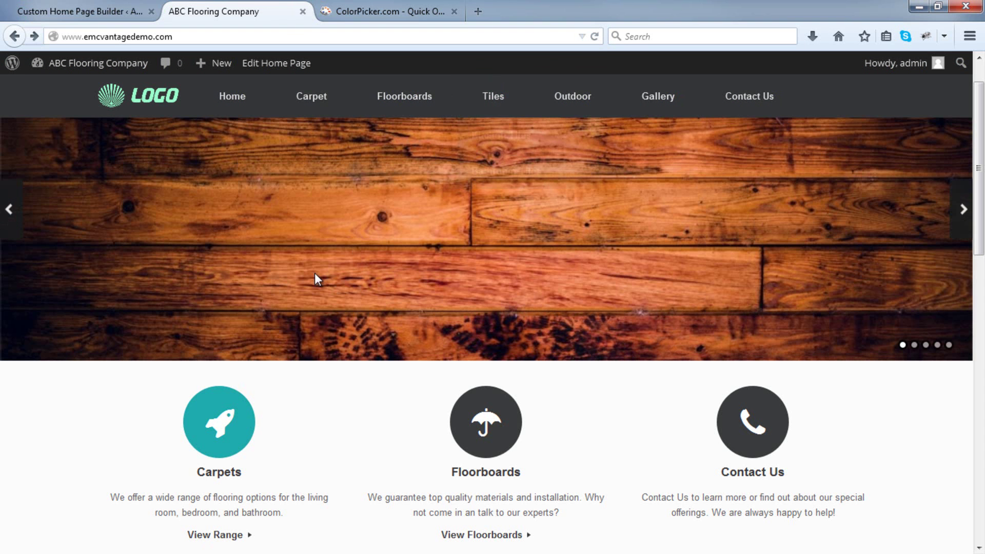
scroll(363, 415, "down", 2)
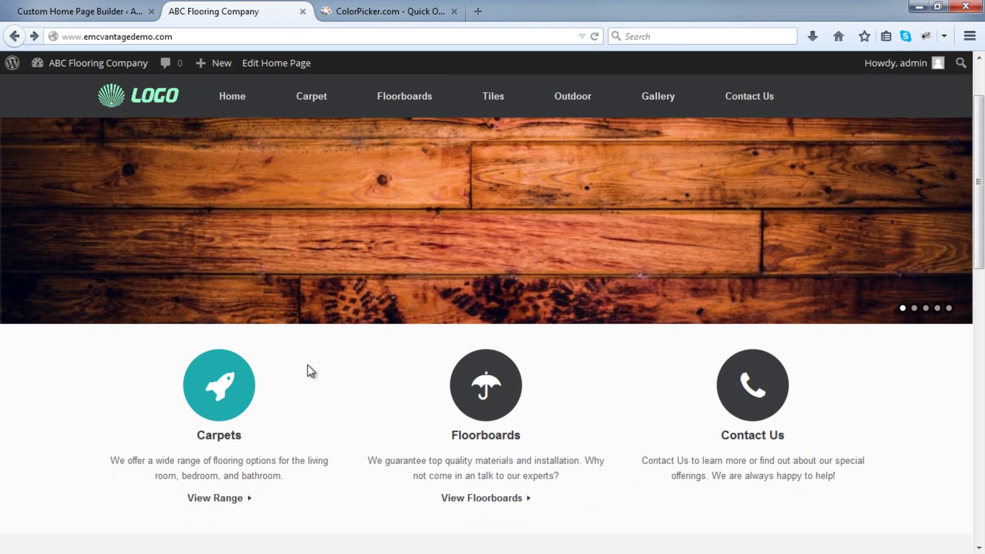
Delete the icon background colour value, save the home page, and reload the live site.
left_click(139, 11)
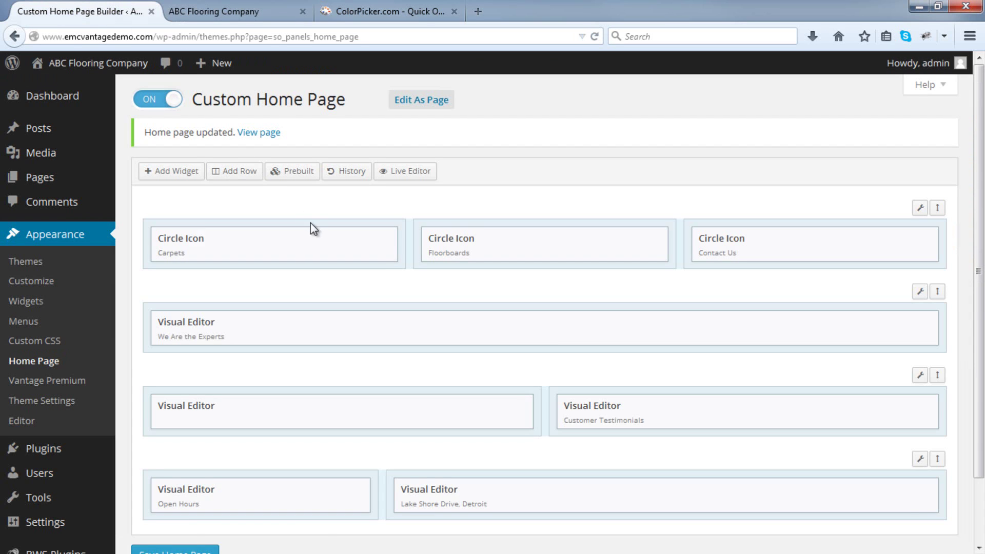
left_click(304, 238)
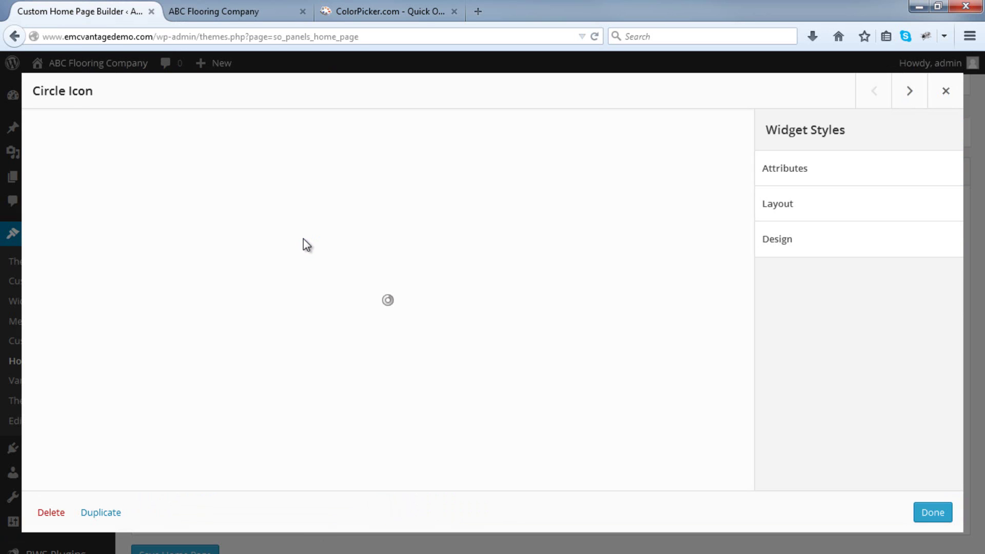
triple_click(231, 263)
key("BackSpace")
left_click(926, 512)
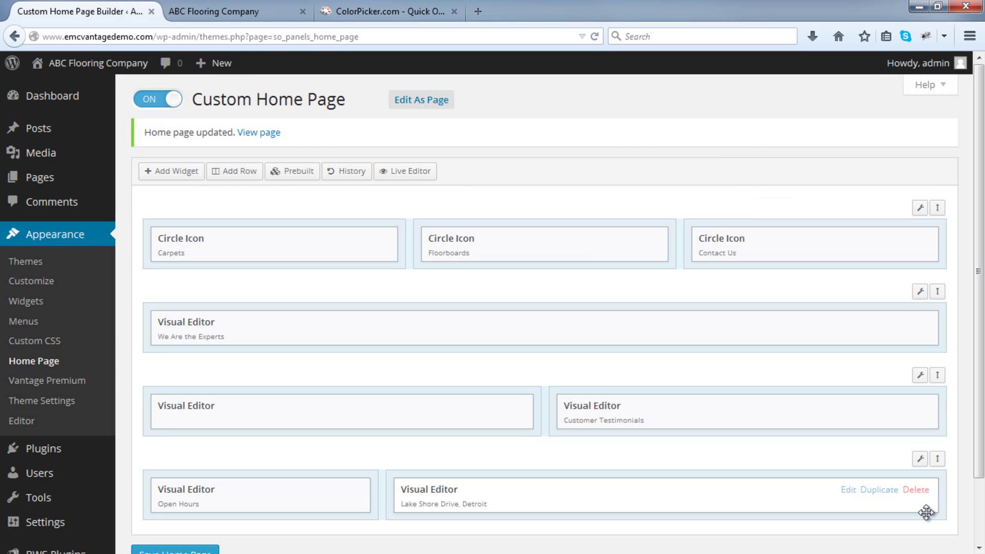
scroll(256, 359, "down", 2)
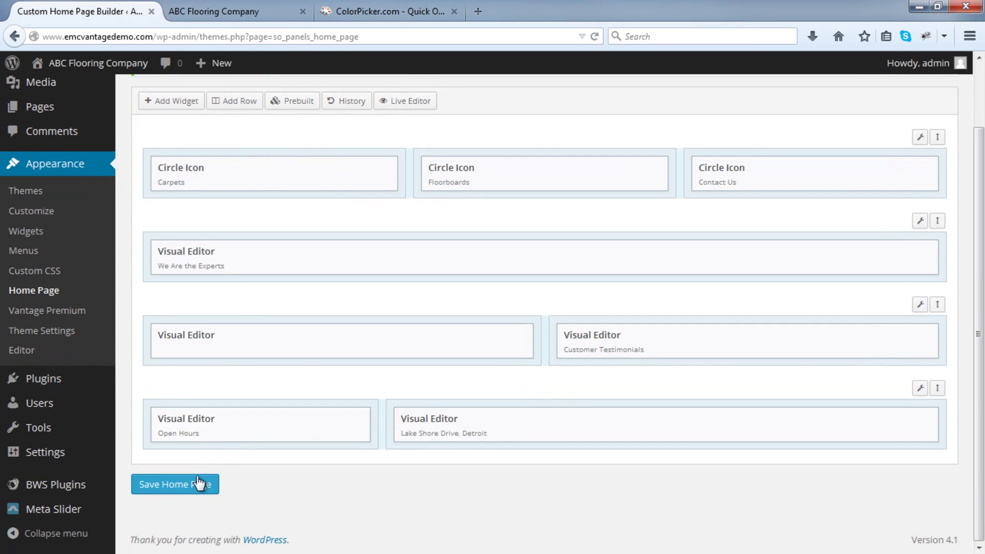
left_click(200, 482)
left_click(267, 11)
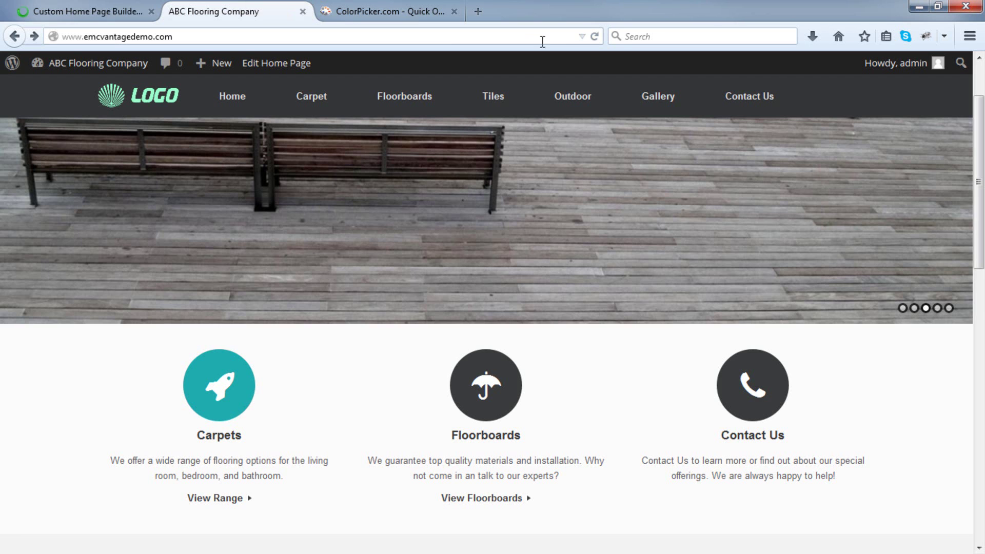
left_click(593, 37)
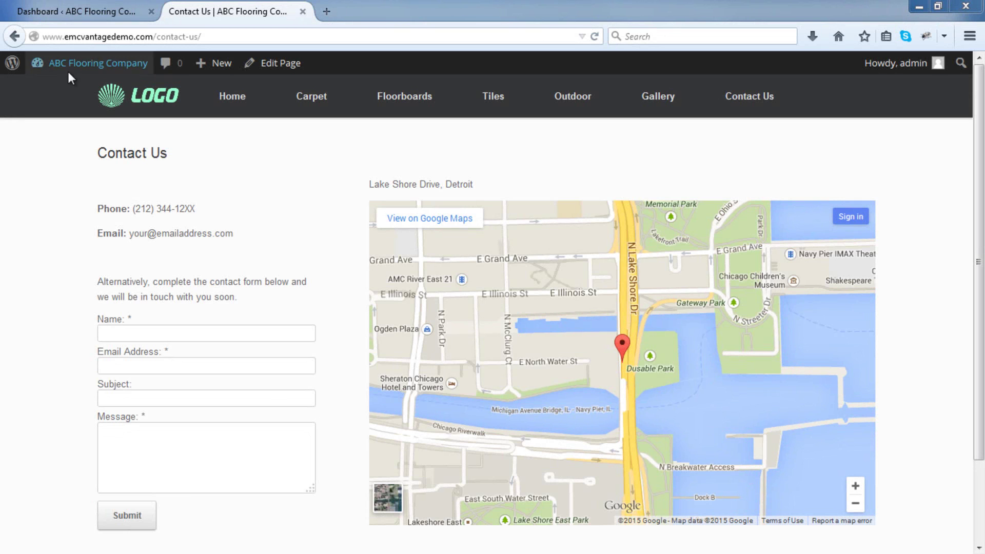
In BWS Plugins > Contact Form, replace the 'Use this email address' value with a new address.
left_click(70, 6)
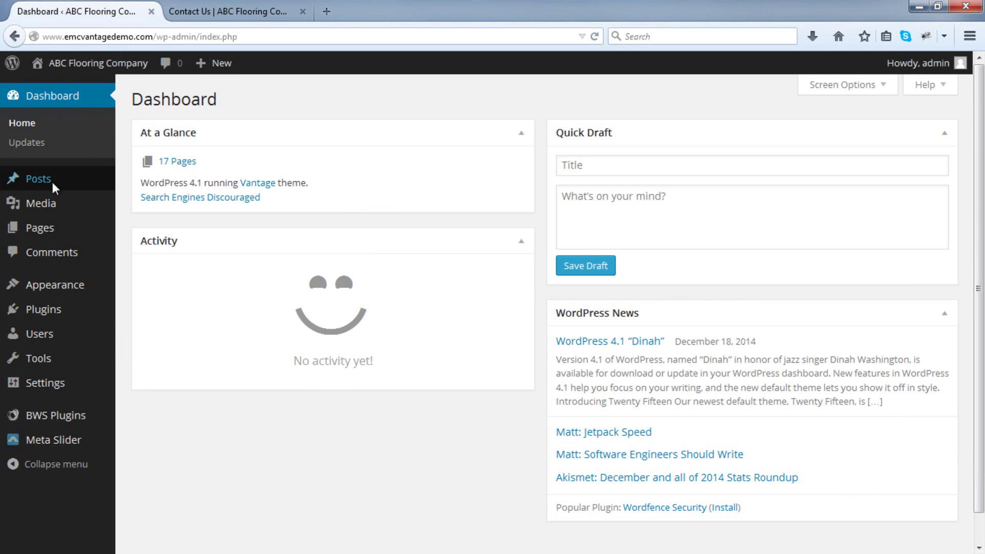
mouse_move(48, 423)
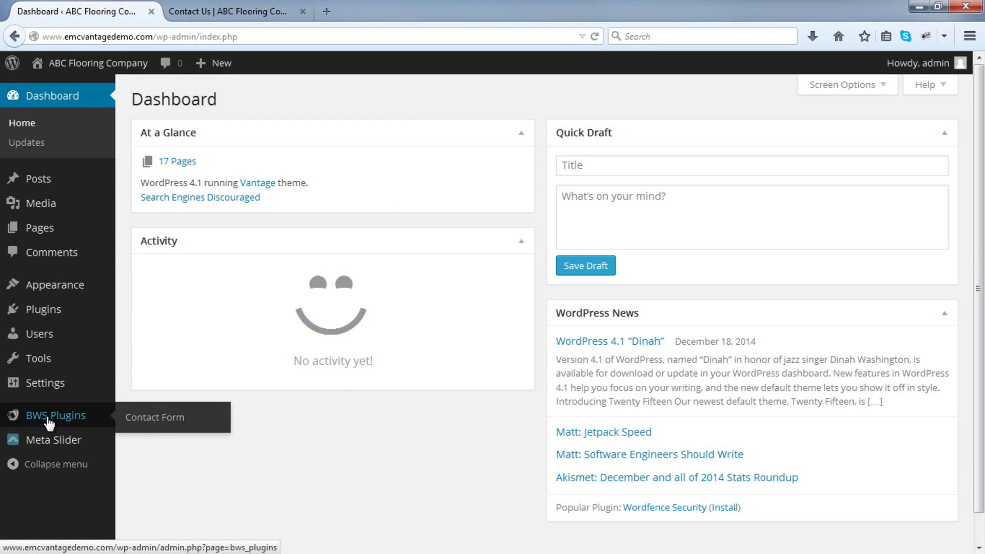
left_click(189, 427)
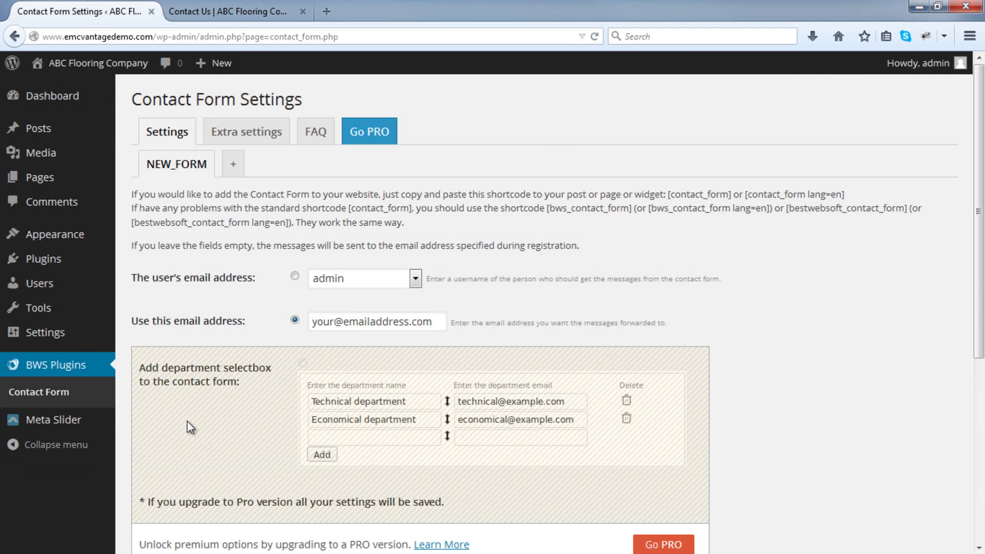
scroll(190, 428, "down", 5)
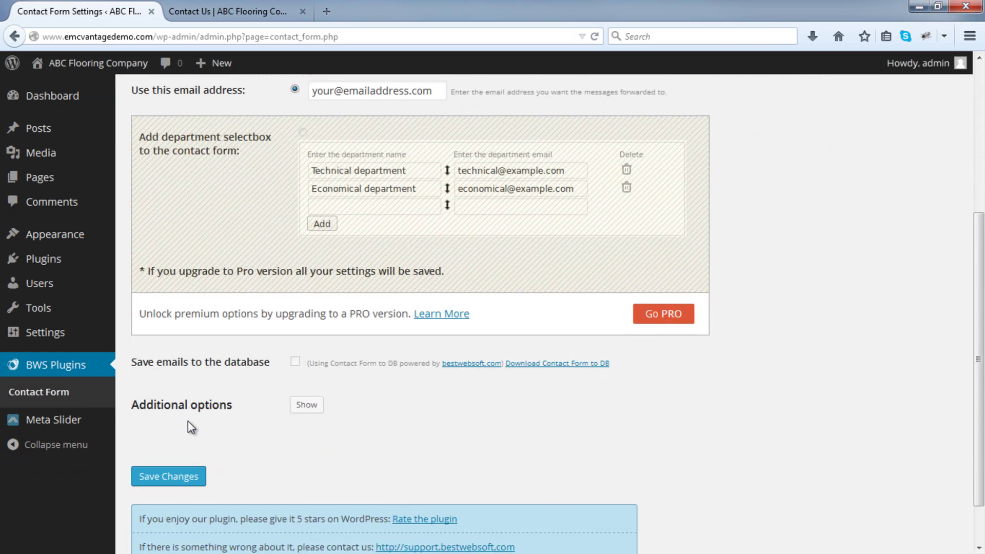
left_click(302, 391)
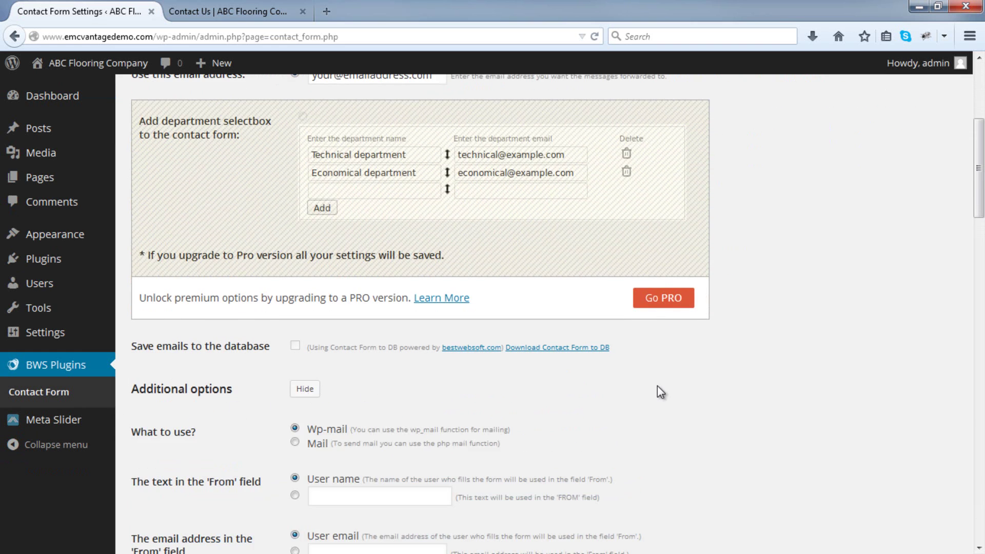
scroll(657, 386, "down", 3)
scroll(749, 384, "down", 8)
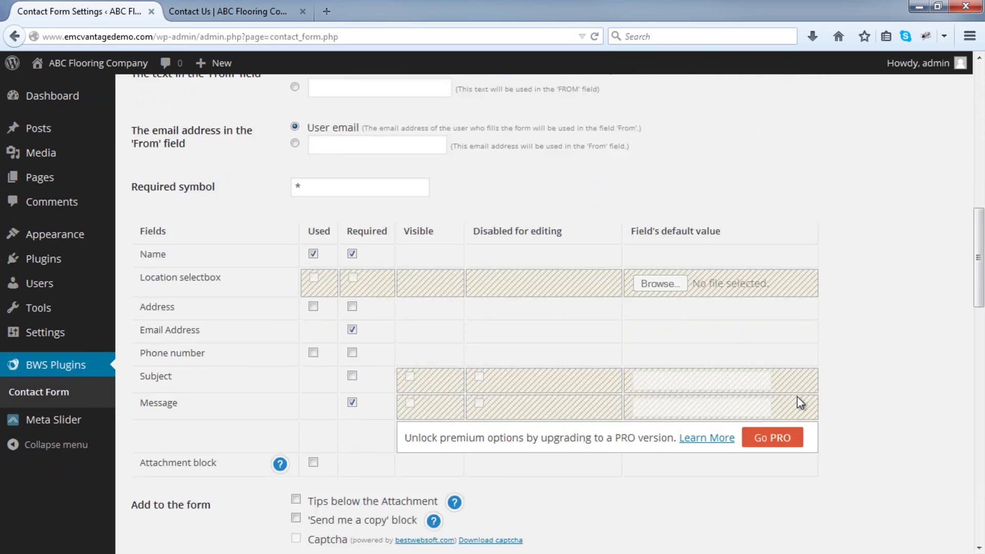
scroll(799, 402, "up", 4)
scroll(798, 396, "up", 12)
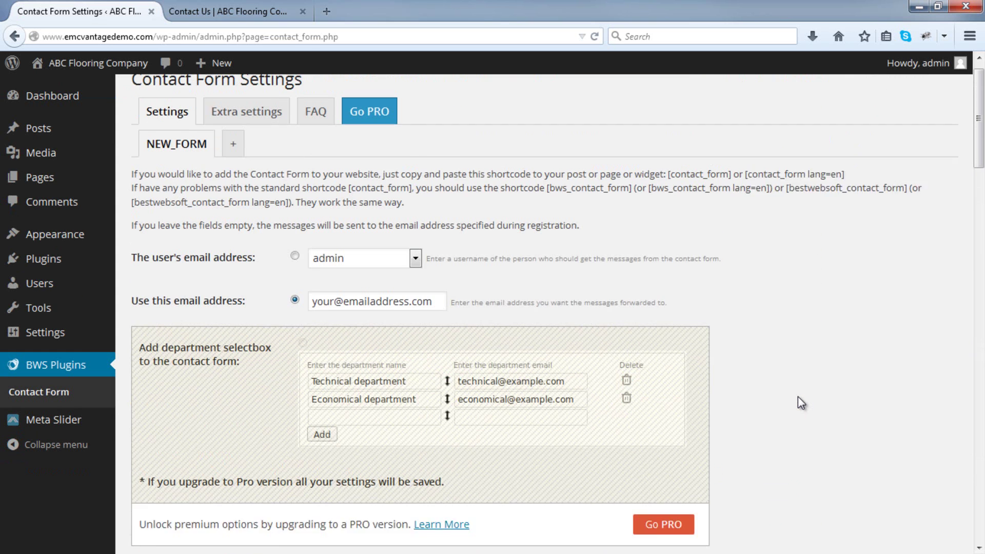
left_click_drag(314, 323, 446, 364)
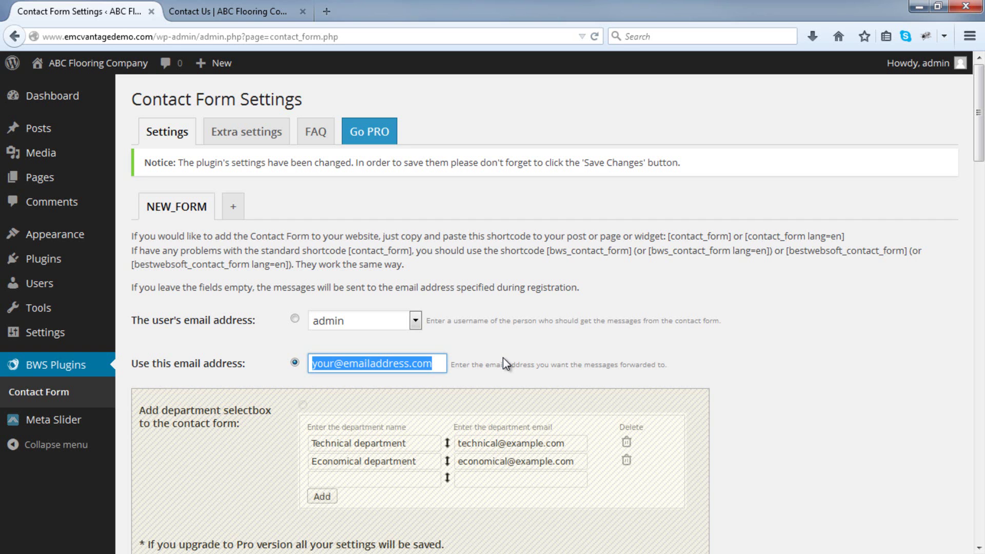
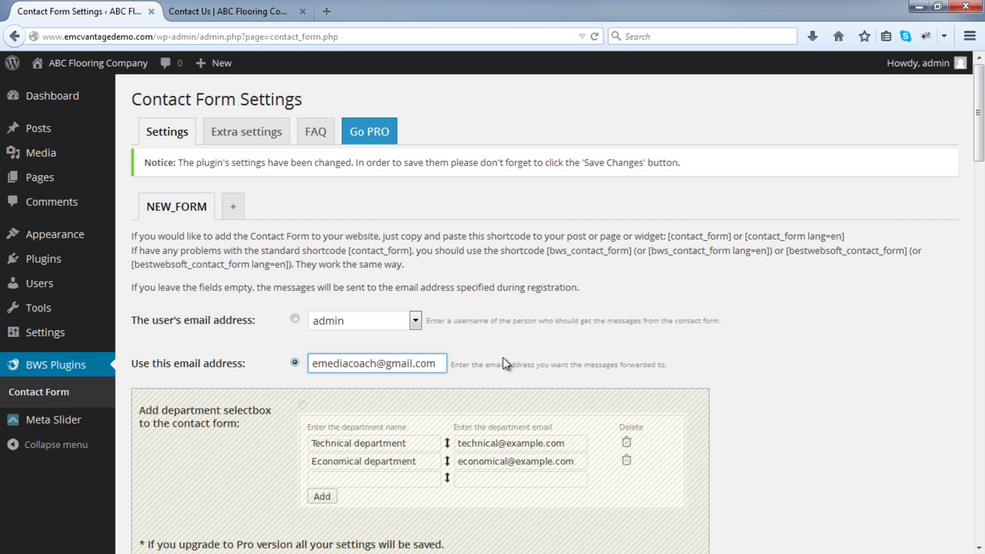
Review the 'Thanks for contacting us. We will be in touch soon.' display text and save the settings.
scroll(588, 342, "down", 3)
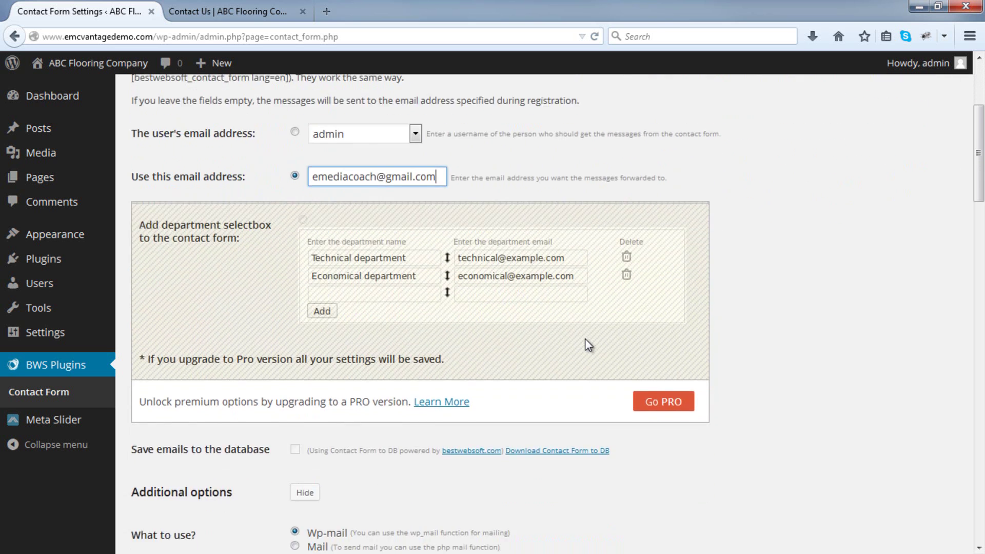
scroll(588, 345, "down", 6)
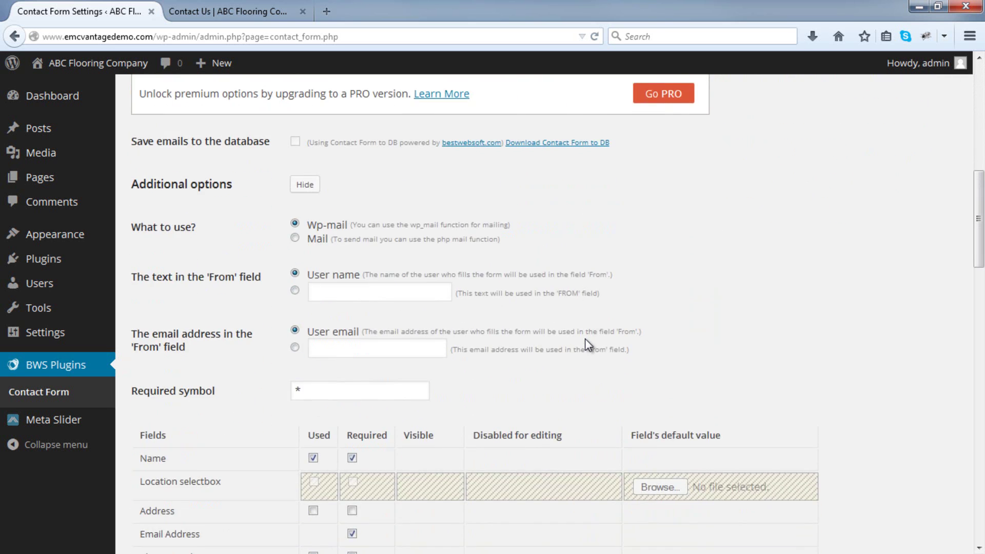
scroll(587, 344, "down", 9)
scroll(588, 345, "down", 7)
scroll(588, 344, "down", 4)
left_click(441, 260)
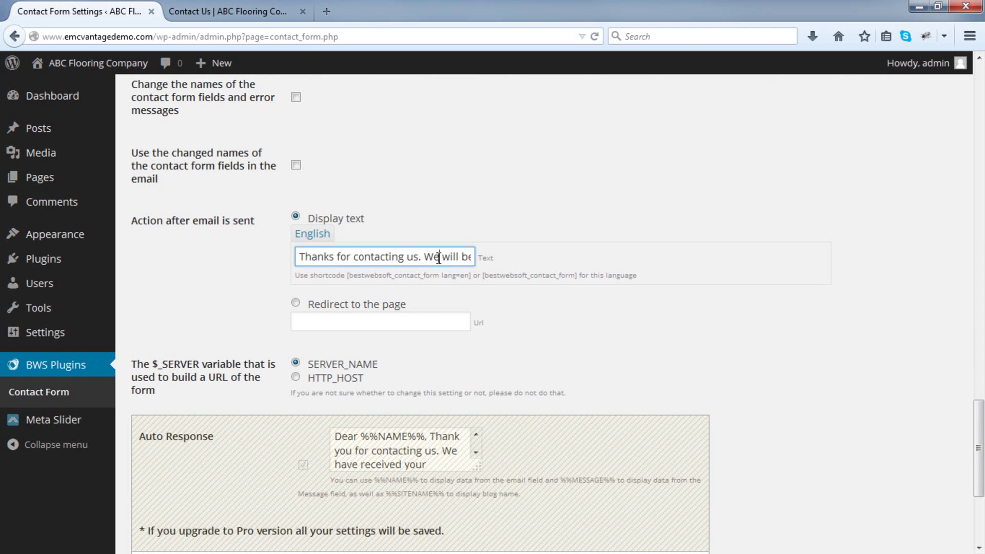
left_click_drag(440, 258, 491, 256)
left_click(506, 252)
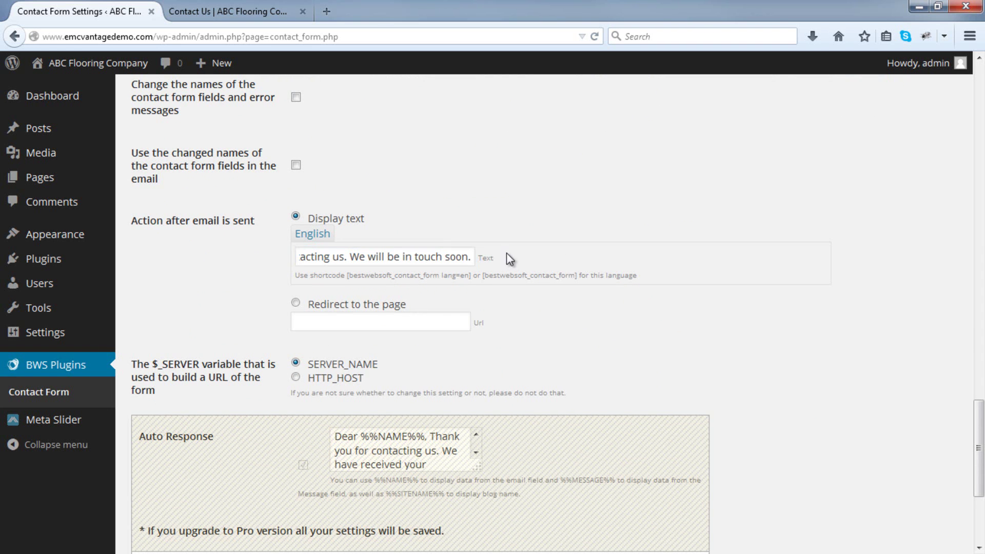
scroll(506, 254, "down", 5)
left_click(196, 426)
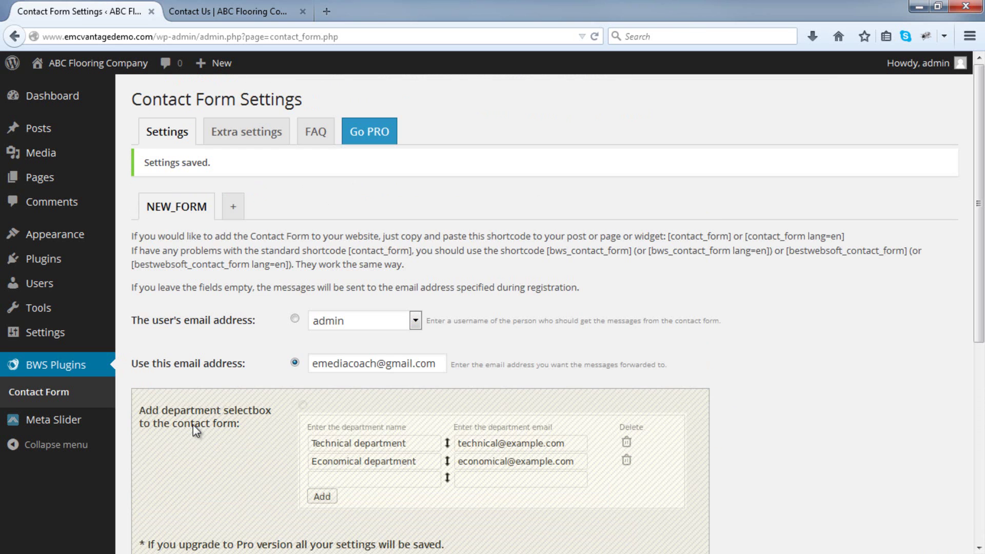
On the reloaded Contact Us page, submit a test message with a sample name and email, subject 'Assistance Please'.
left_click(236, 13)
left_click(594, 37)
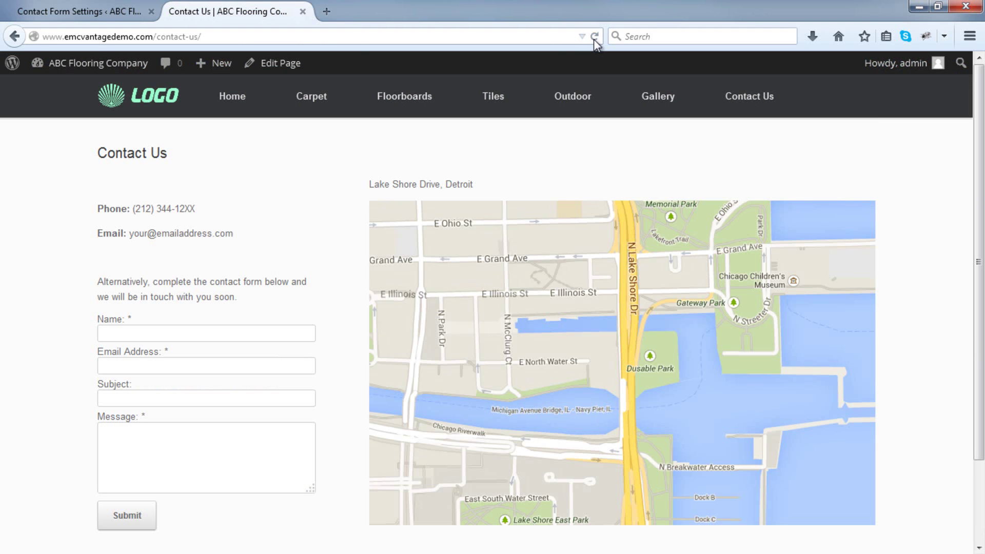
left_click(117, 331)
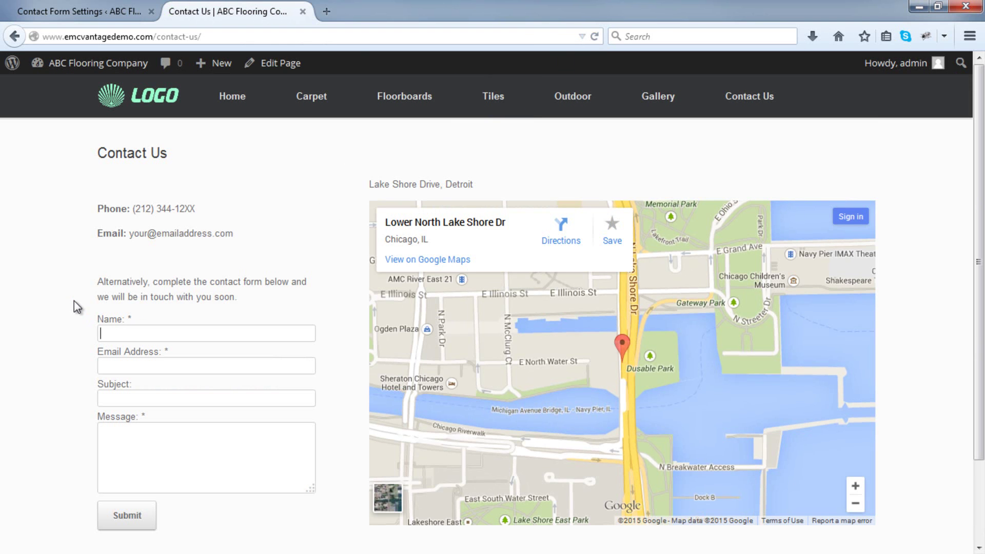
type("John SMith")
key("Tab")
type("sam")
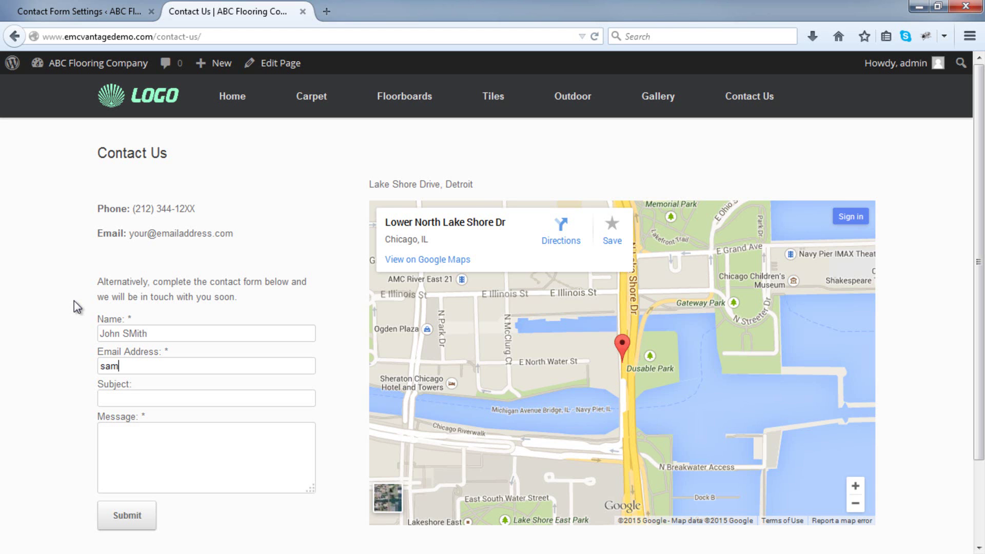
type("ple@gmail.com")
key("Tab")
type("Assistance Please")
key("Tab")
type("I wo")
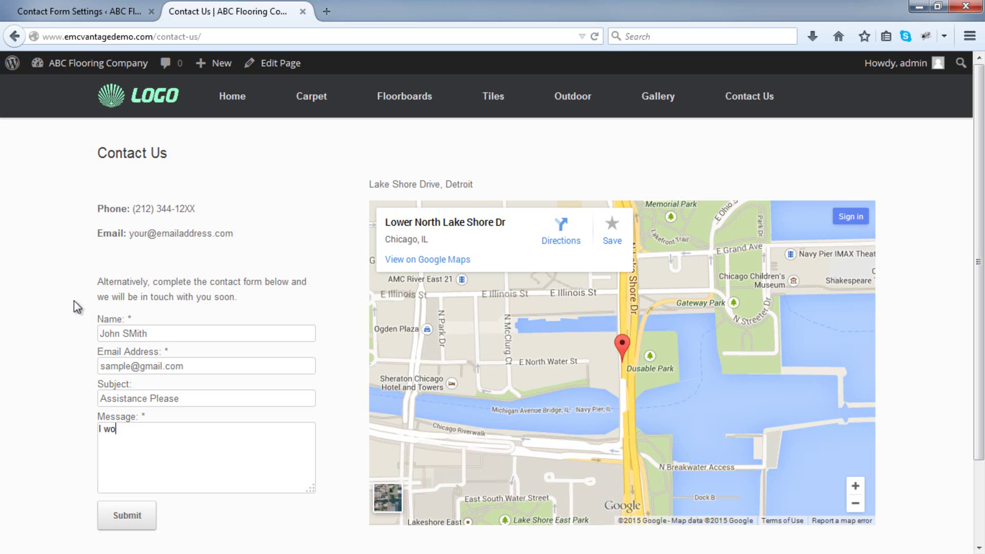
type("uld like to visit you for information..")
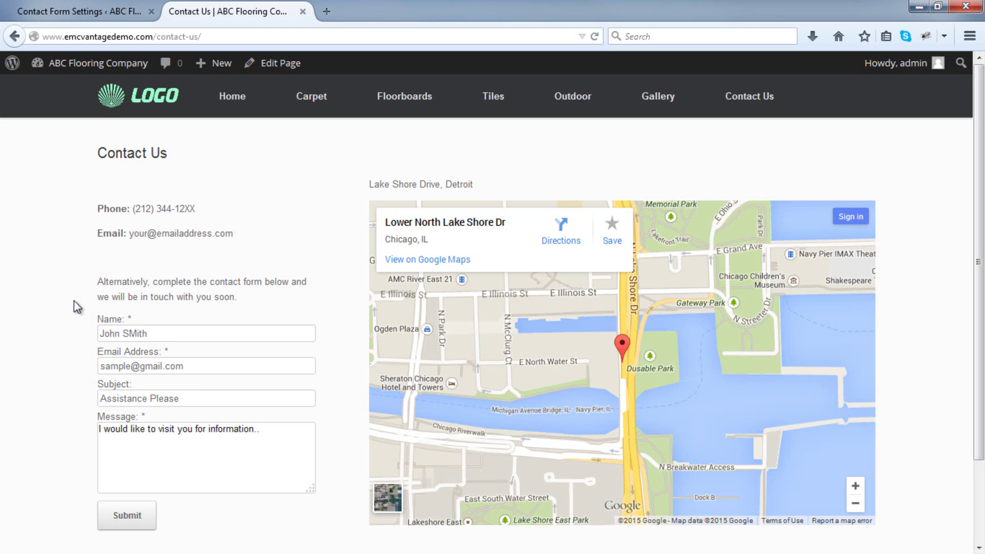
left_click(142, 513)
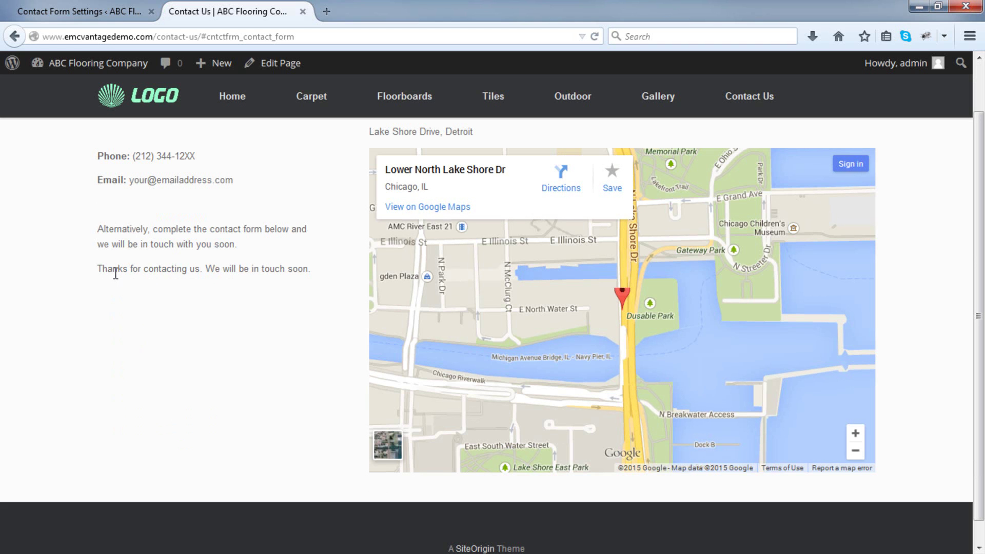
Compare the thank-you confirmation with the Contact Form's display text setting.
left_click_drag(109, 270, 283, 270)
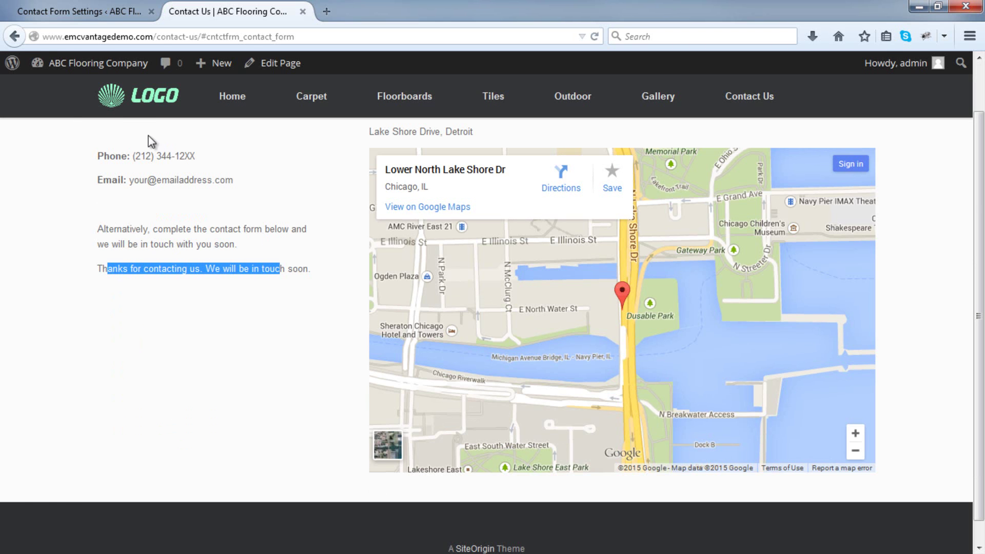
left_click(106, 8)
scroll(282, 158, "down", 5)
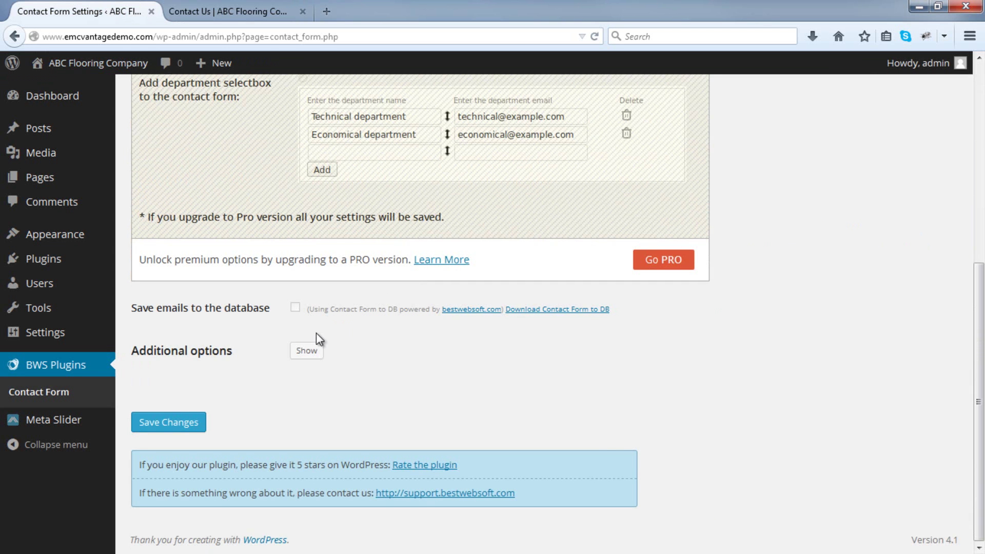
left_click(306, 351)
scroll(310, 358, "down", 20)
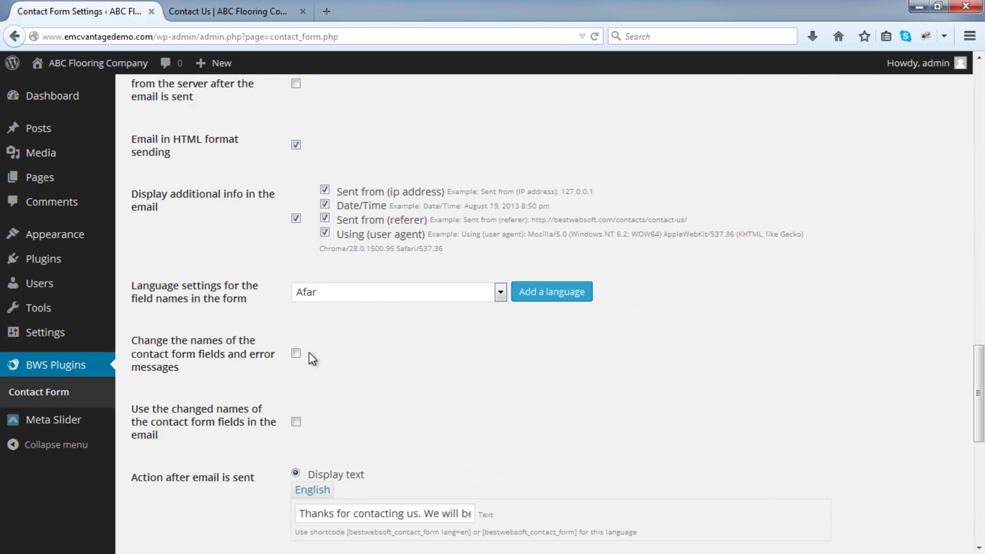
left_click_drag(303, 218, 549, 210)
left_click(504, 191)
left_click(226, 11)
left_click(227, 294)
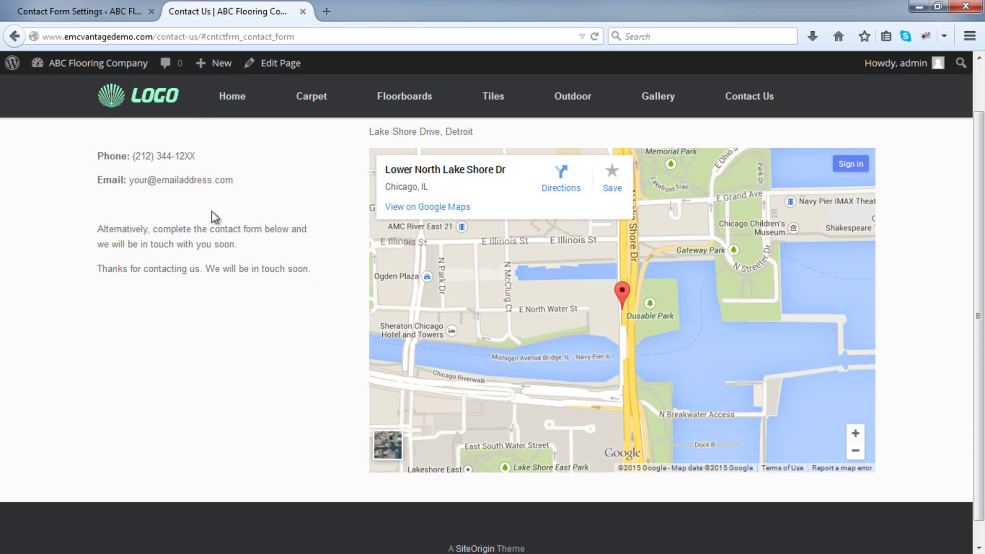
left_click(90, 4)
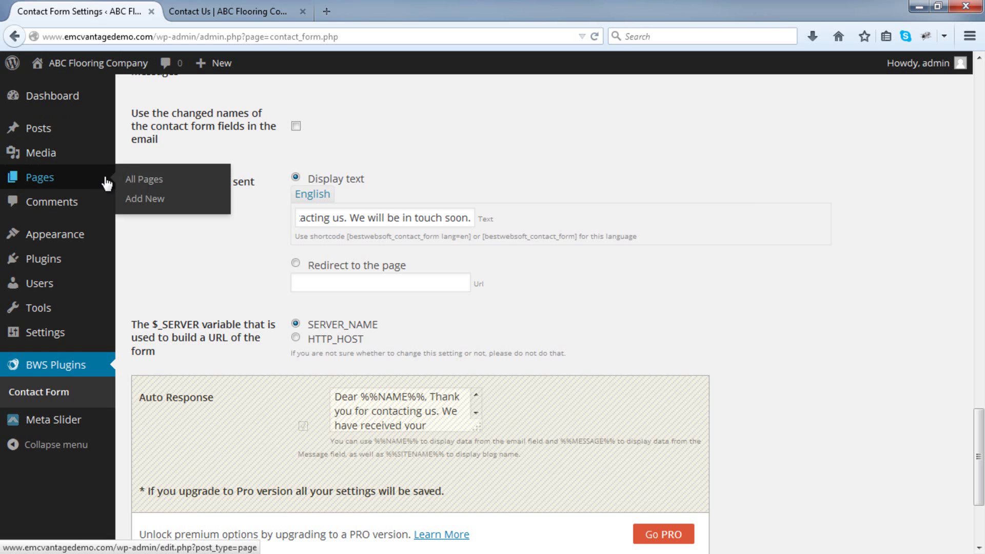
Open the Contact Us page editor and its left text widget.
left_click(153, 180)
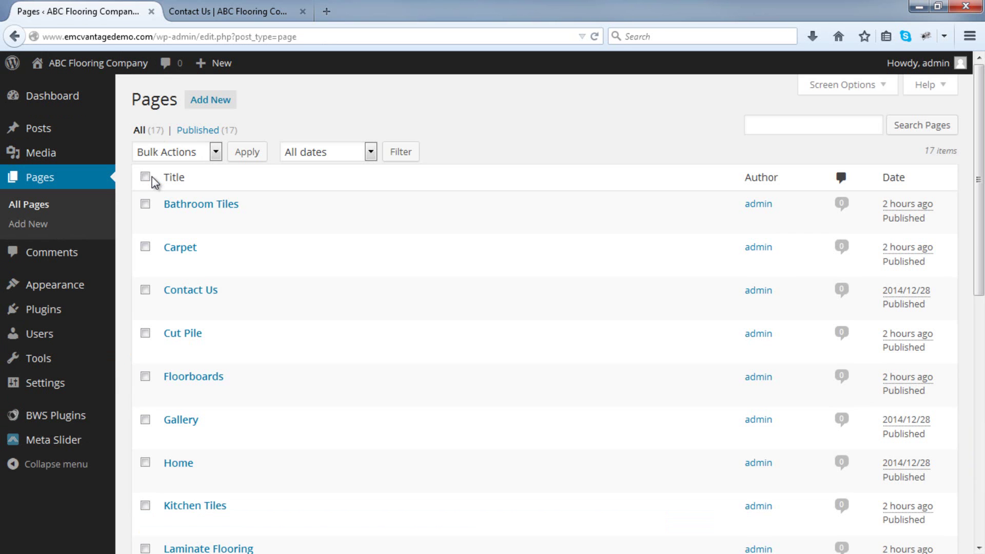
scroll(236, 291, "down", 5)
scroll(236, 290, "down", 5)
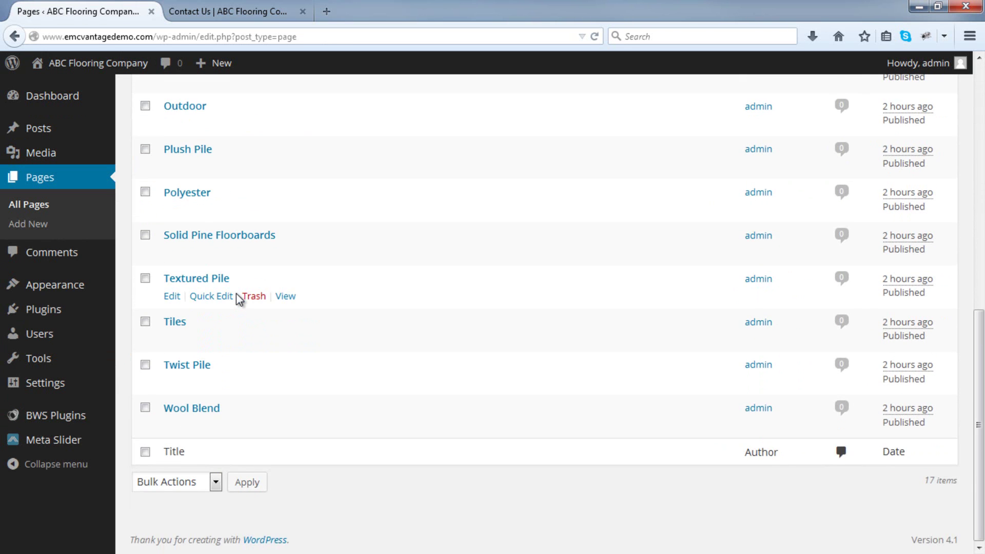
scroll(236, 293, "up", 8)
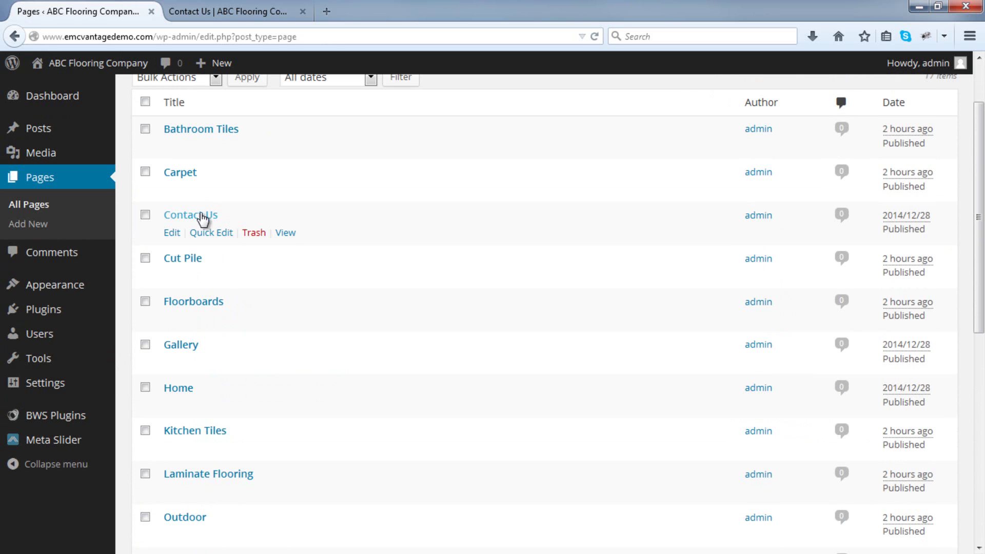
left_click(171, 232)
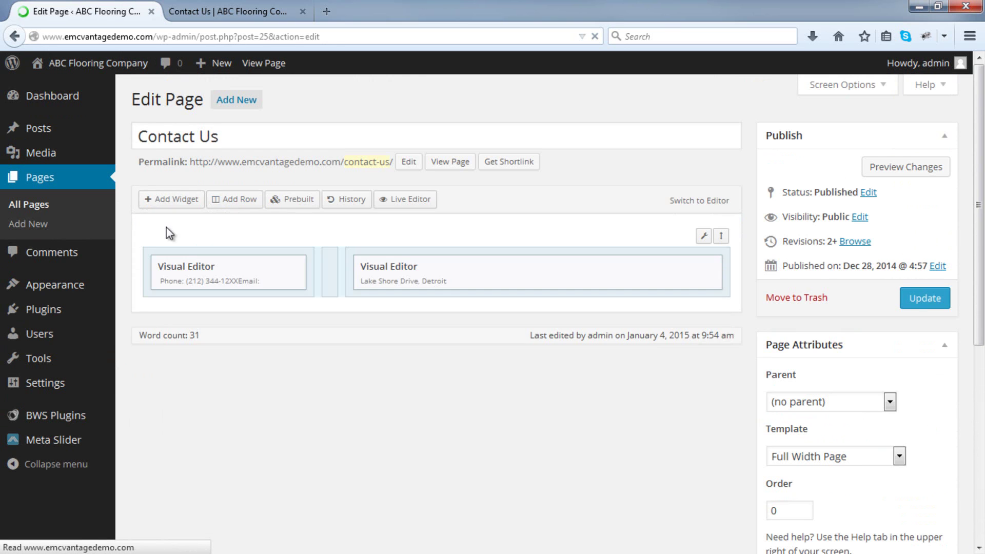
mouse_move(159, 276)
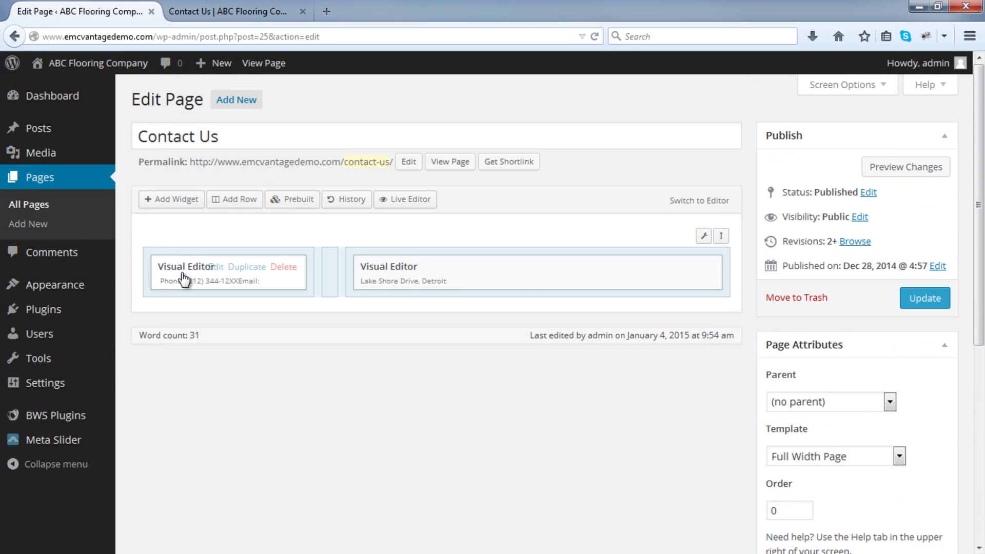
left_click(216, 269)
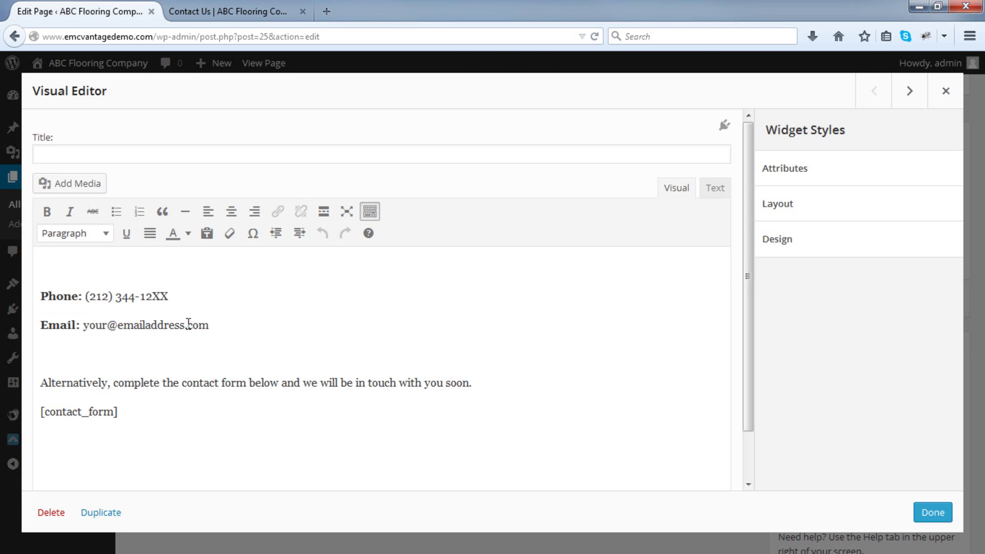
Copy the [contact_form] shortcode from the left widget, then close the widget editor.
left_click_drag(222, 331, 37, 262)
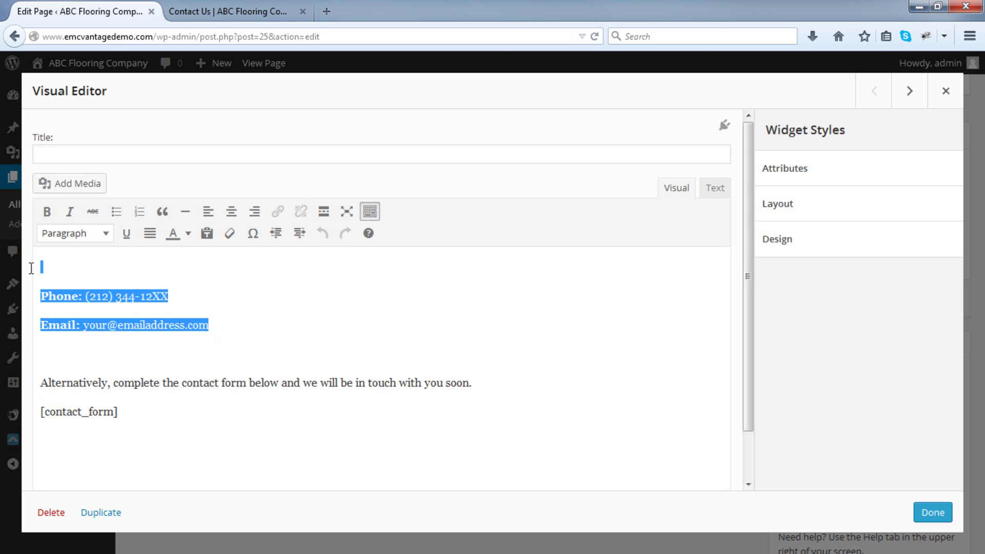
left_click(229, 324)
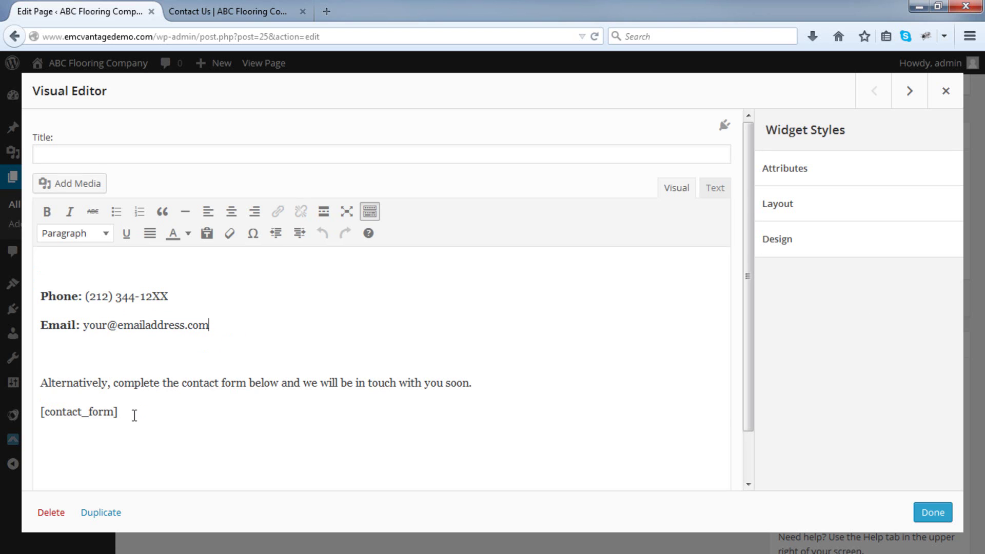
left_click_drag(117, 413, 39, 413)
key("ctrl+c")
right_click(58, 410)
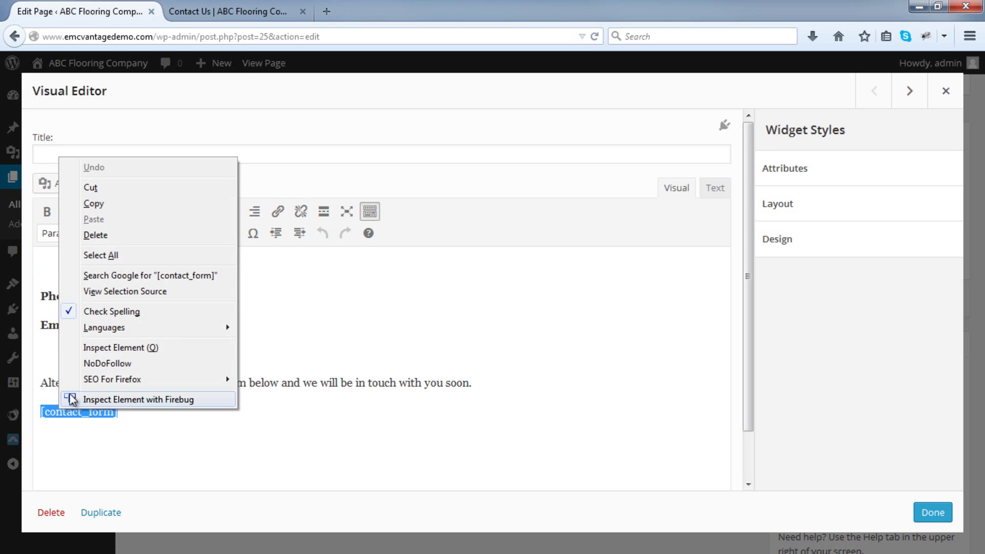
left_click(106, 204)
left_click(124, 416)
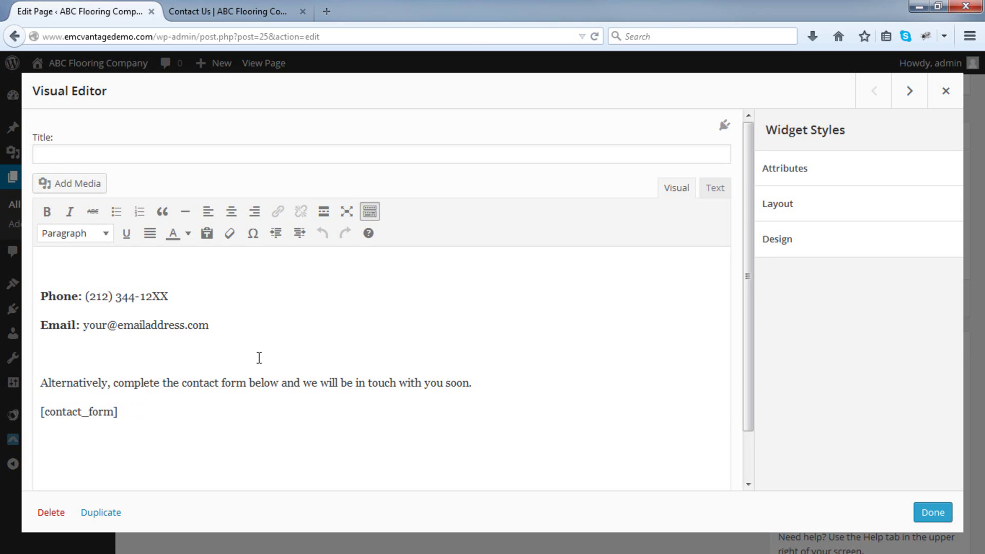
left_click(945, 90)
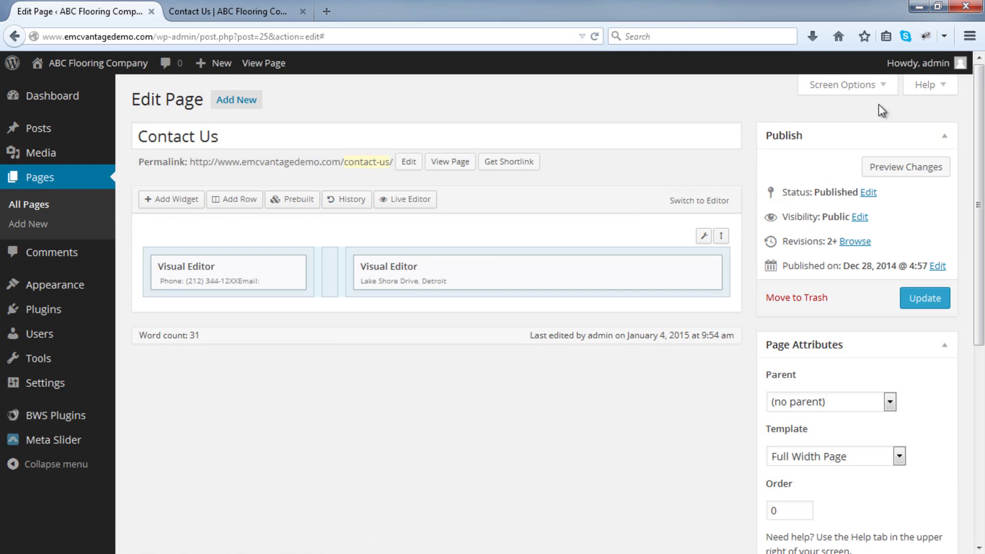
Open the Outdoor page for editing in a new tab.
right_click(92, 208)
left_click(117, 214)
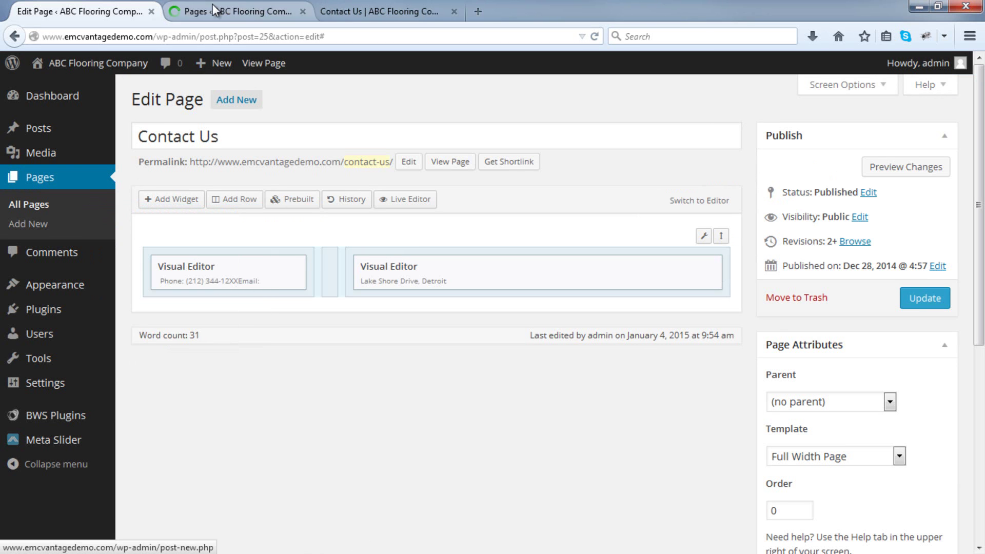
left_click(214, 11)
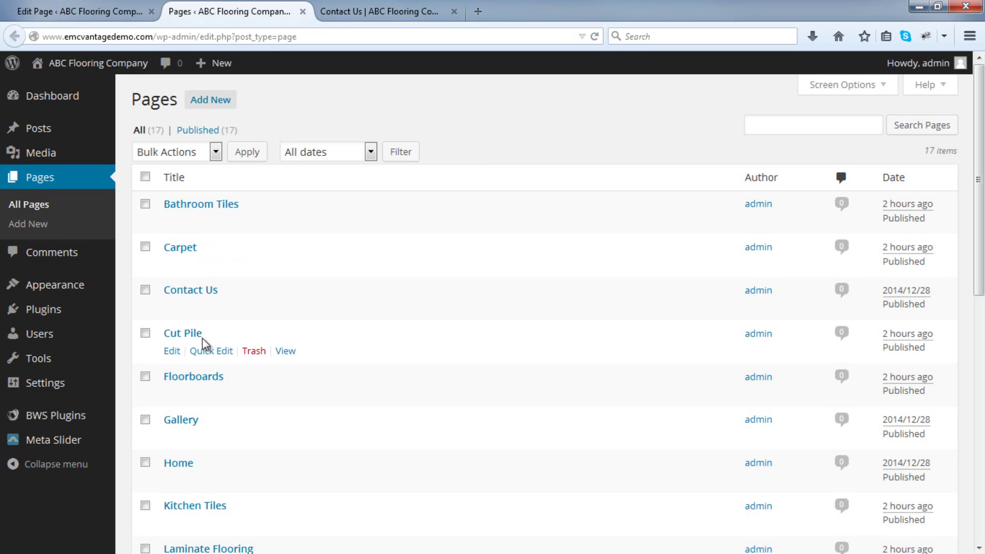
scroll(184, 445, "down", 3)
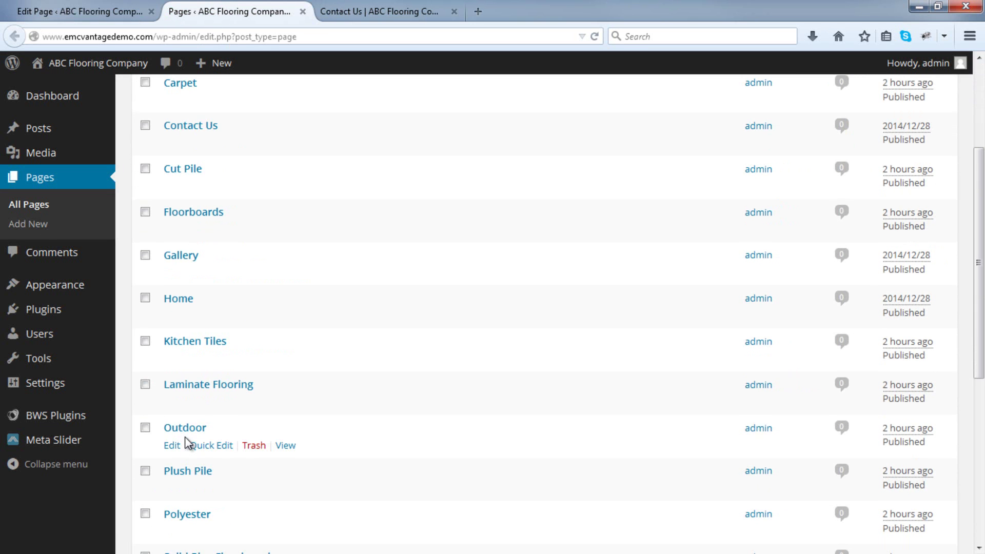
left_click(185, 429)
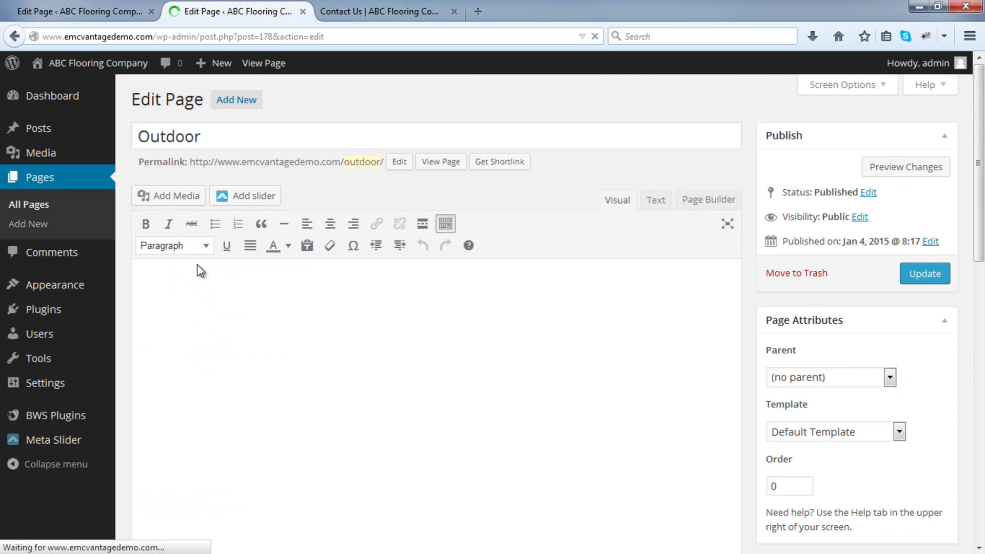
Paste the [contact_form] shortcode into the Outdoor page and update it.
left_click(181, 308)
right_click(181, 309)
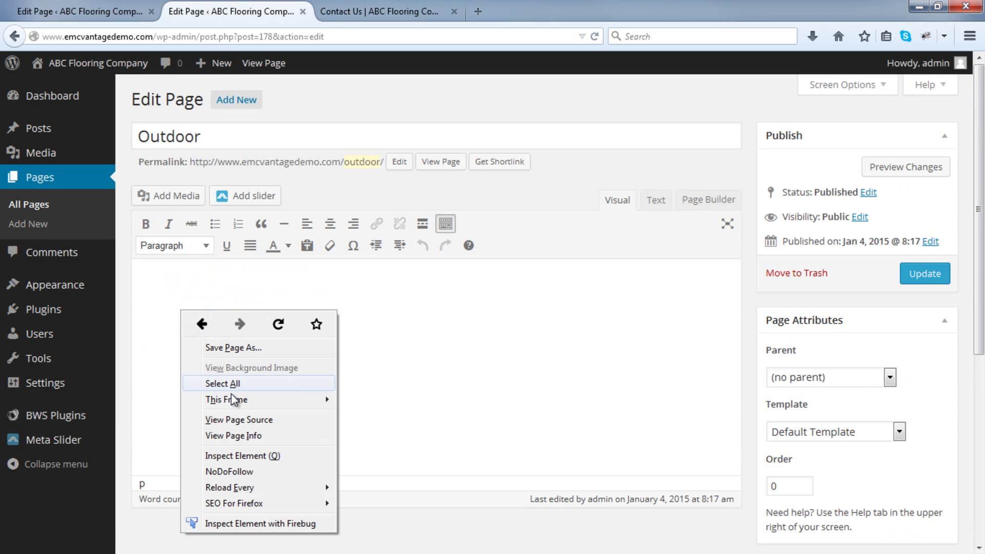
left_click(162, 295)
right_click(160, 293)
left_click(205, 360)
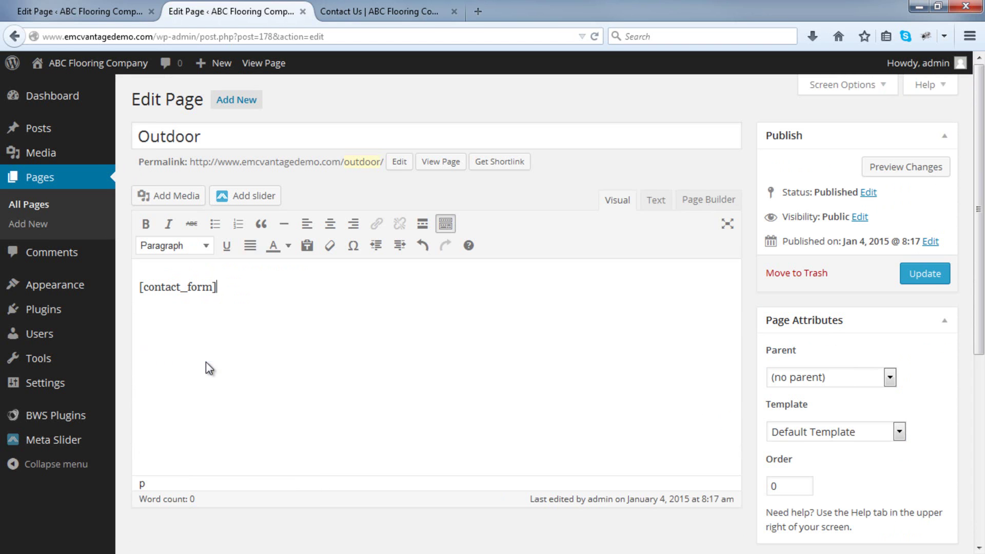
left_click(933, 282)
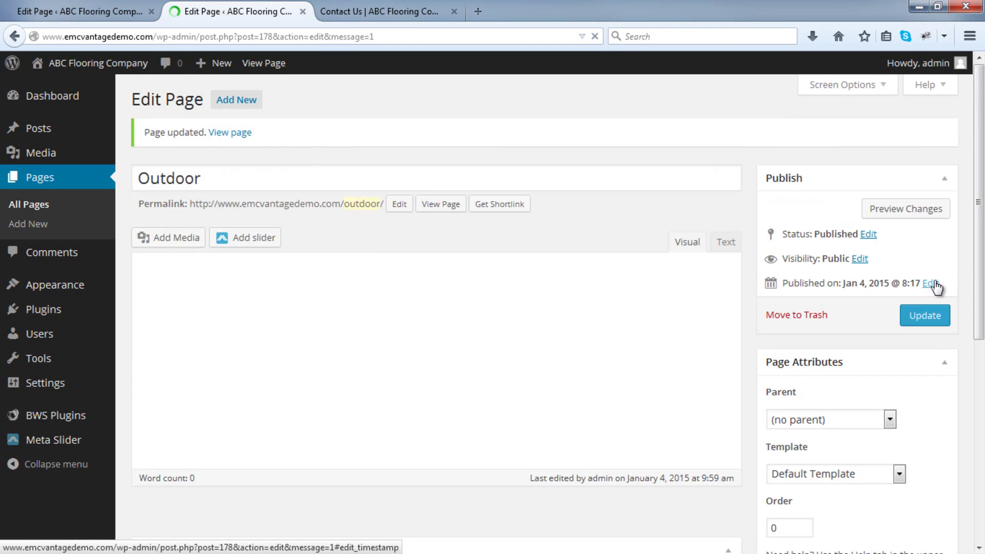
View the live Outdoor page in a new tab, then return to the Contact Us editor.
right_click(451, 212)
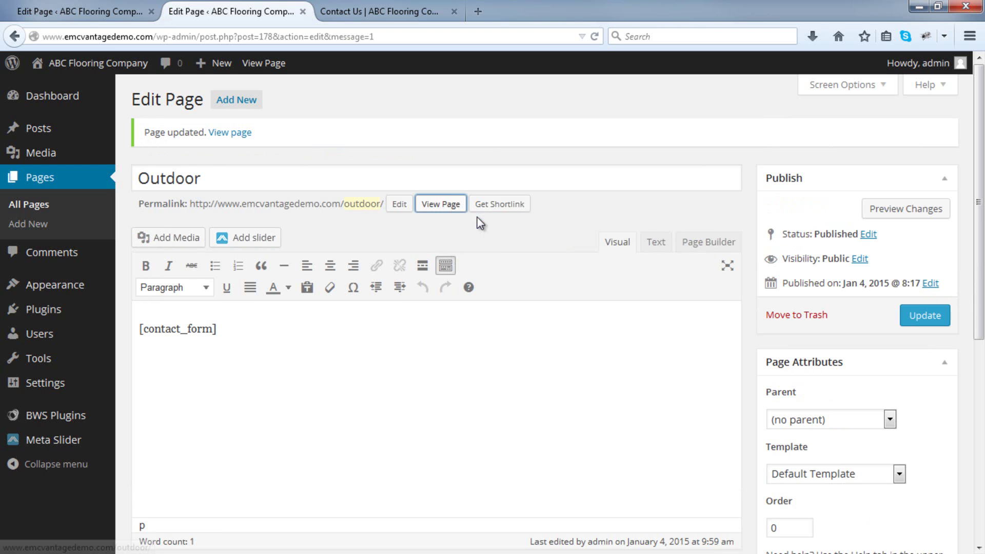
left_click(492, 221)
left_click(381, 4)
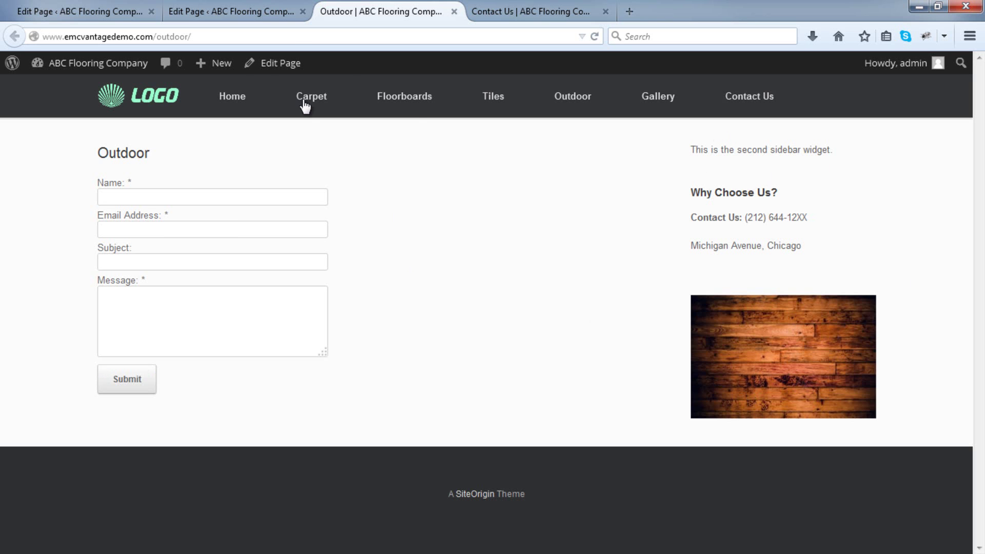
left_click(106, 6)
Go to Appearance > Widgets and add a Visual Editor widget to the Sidebar.
mouse_move(114, 286)
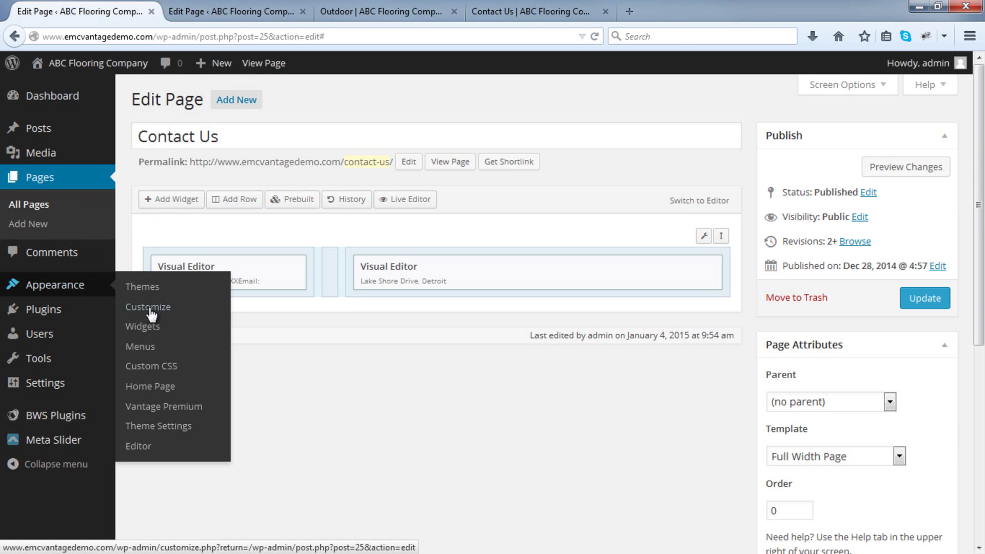
left_click(160, 328)
left_click(607, 268)
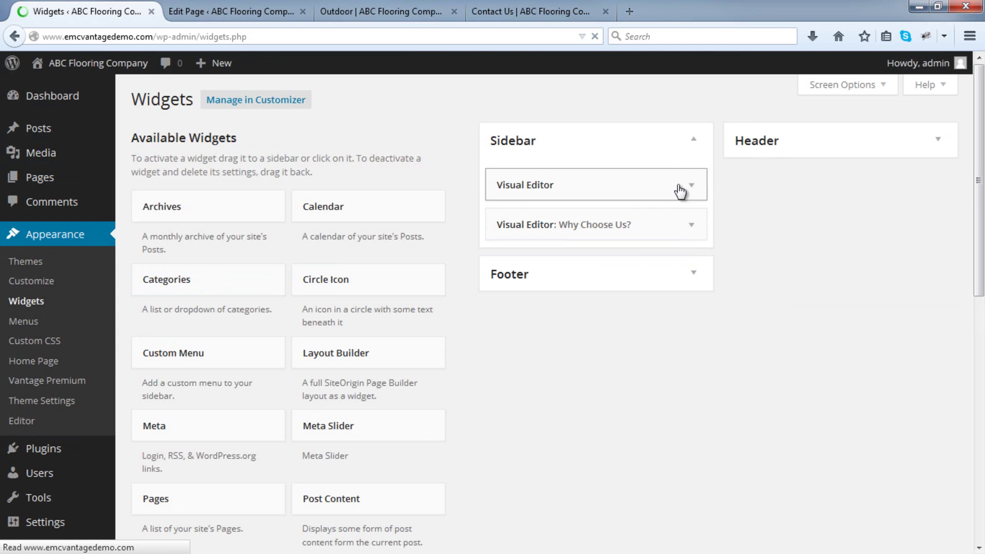
scroll(481, 379, "down", 10)
left_click_drag(391, 374, 604, 182)
scroll(599, 337, "up", 11)
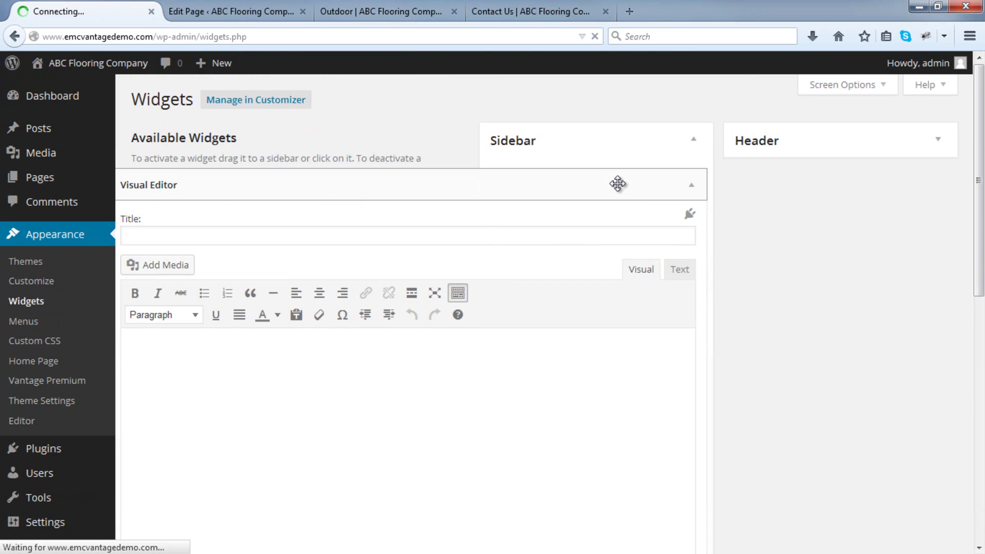
Paste [contact_form] into the new Sidebar widget and save it.
right_click(143, 352)
left_click(190, 199)
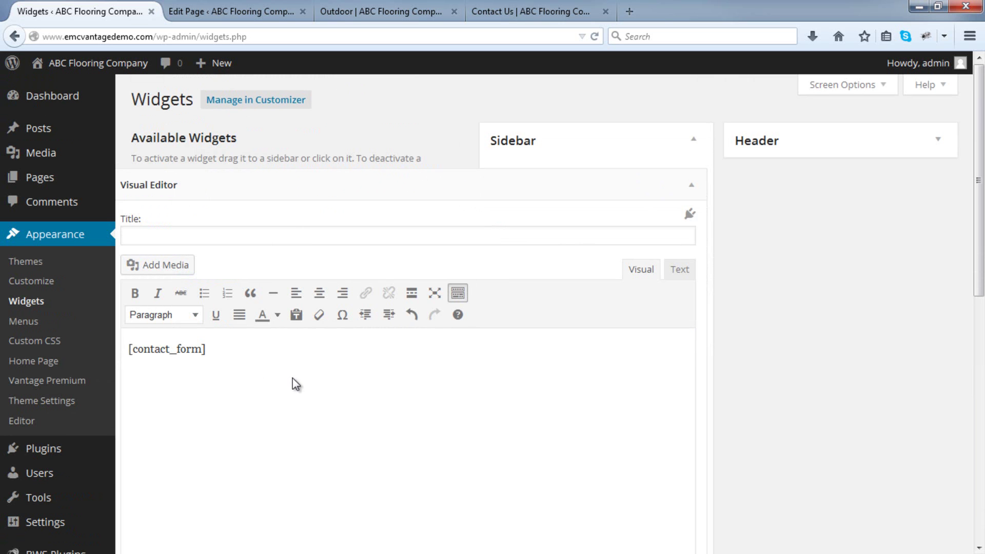
scroll(308, 380, "down", 5)
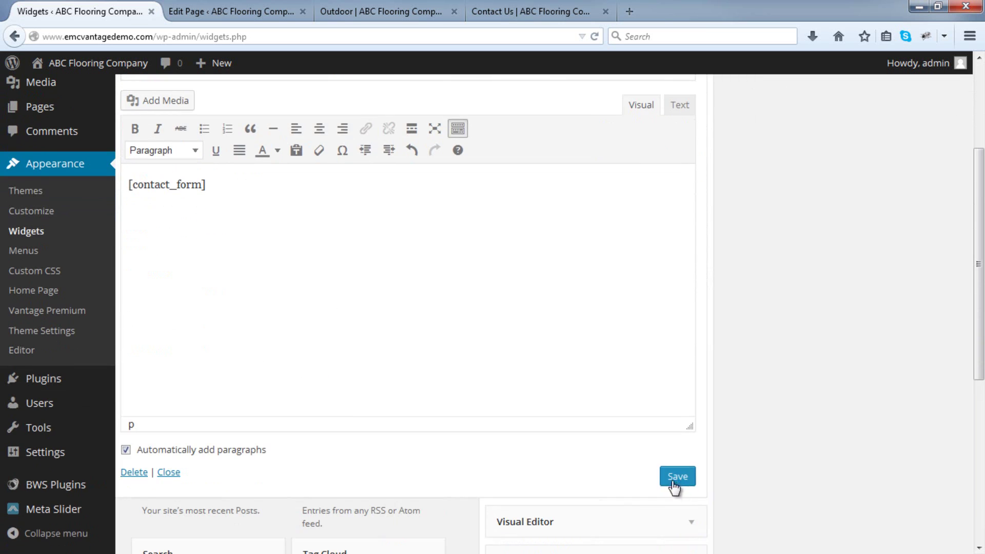
left_click(679, 485)
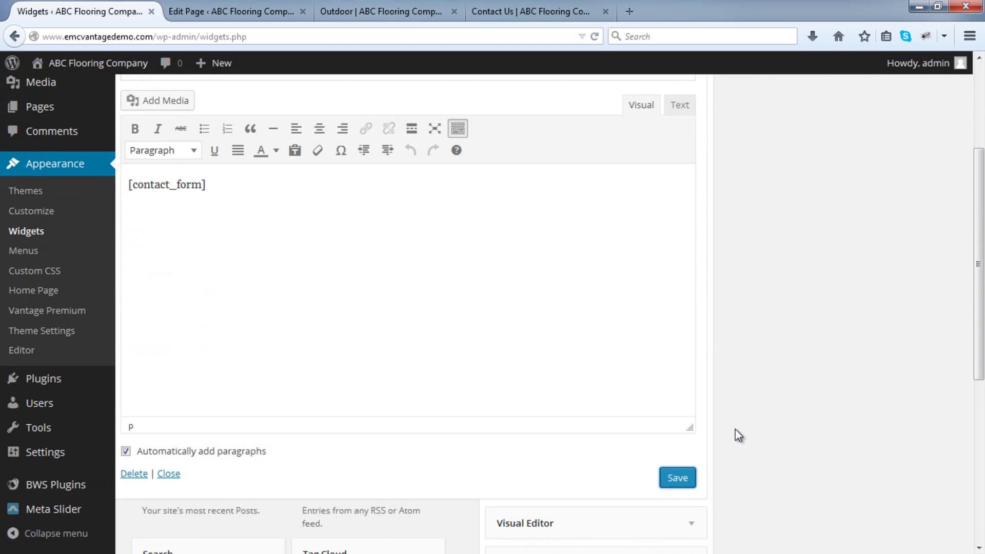
scroll(735, 428, "up", 5)
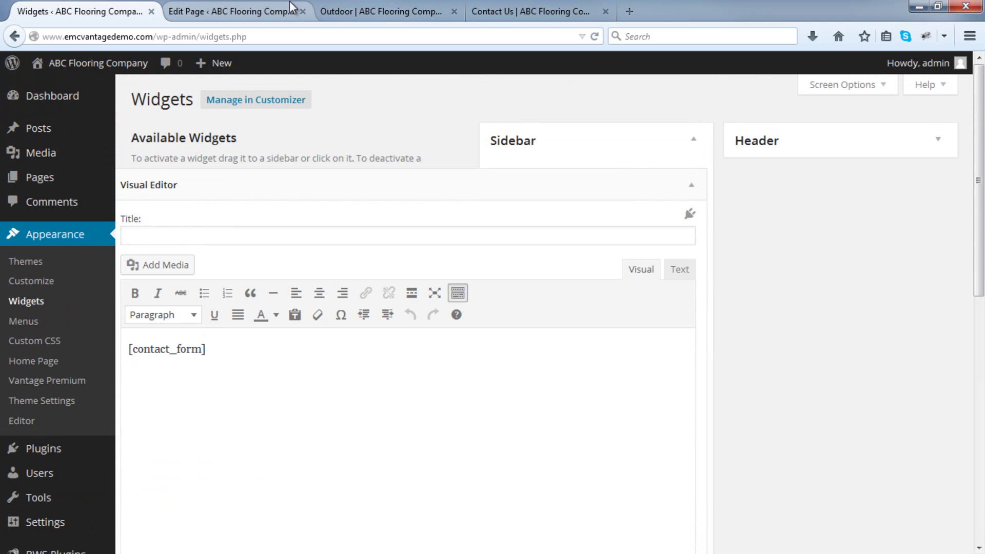
left_click(351, 7)
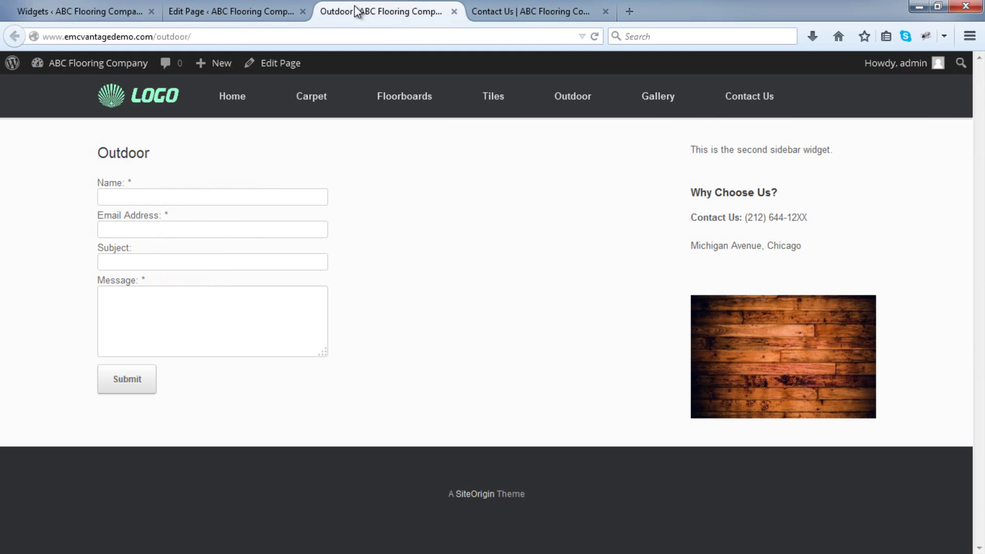
Reload the live Outdoor page so its contact form and sidebar details appear.
left_click(595, 36)
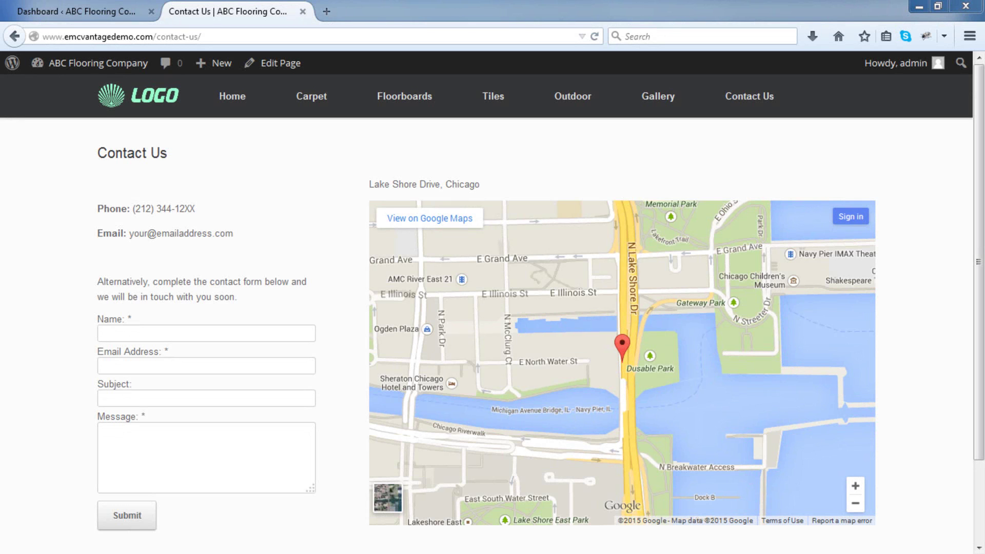
Open Google Maps in a new tab and search for 'randolph st chicago'.
left_click(326, 12)
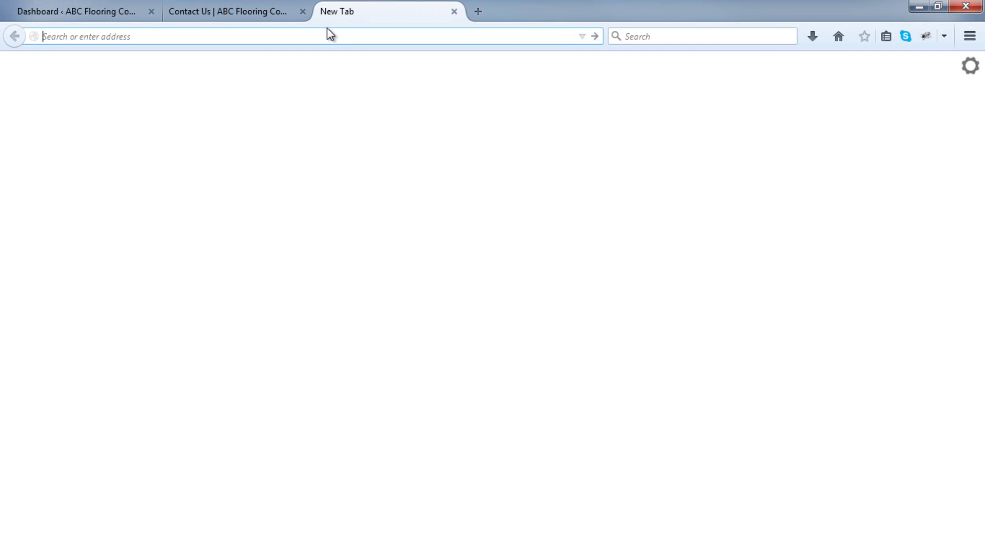
type("google.com/maps")
key("Return")
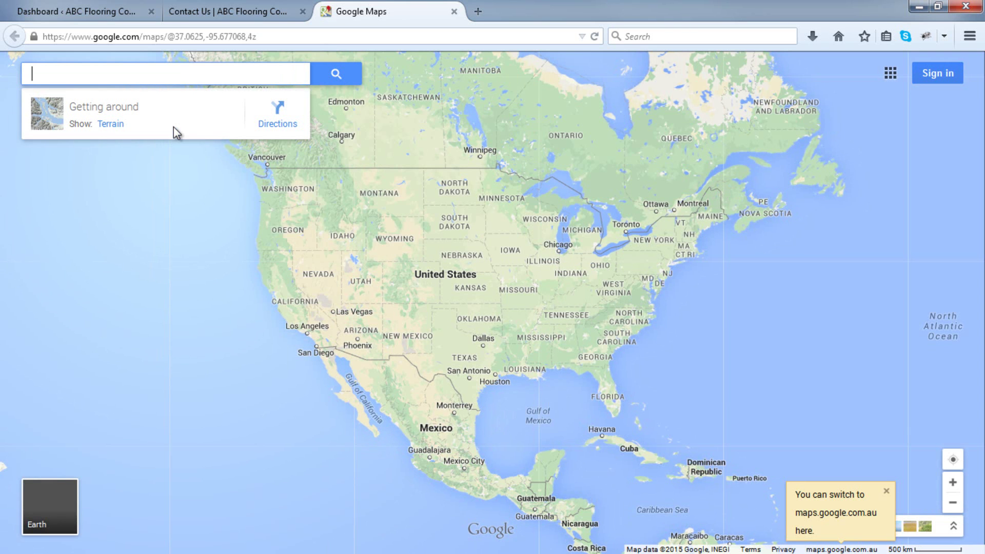
type("randolph st chicago")
left_click(153, 147)
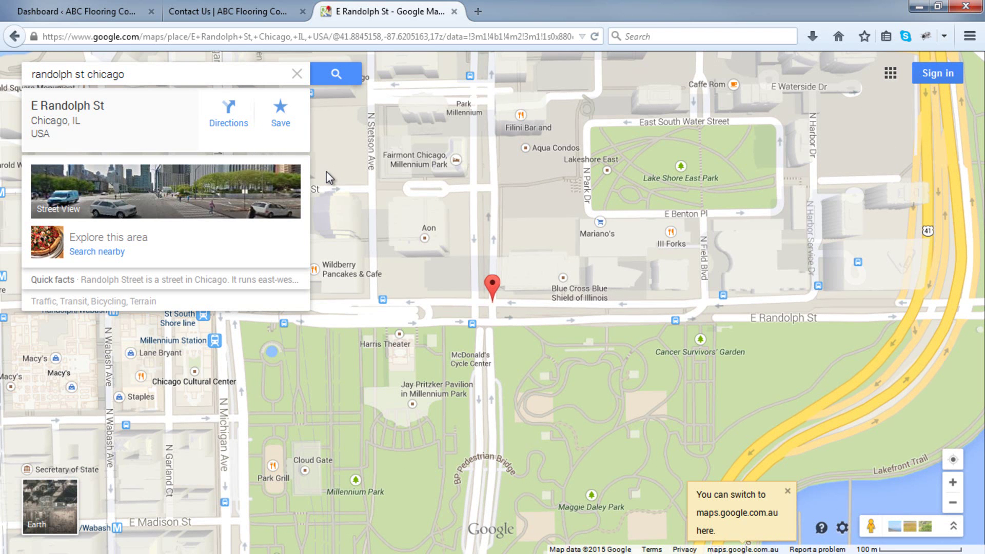
Open the map's Embed map code and choose a custom map size.
scroll(327, 171, "down", 1)
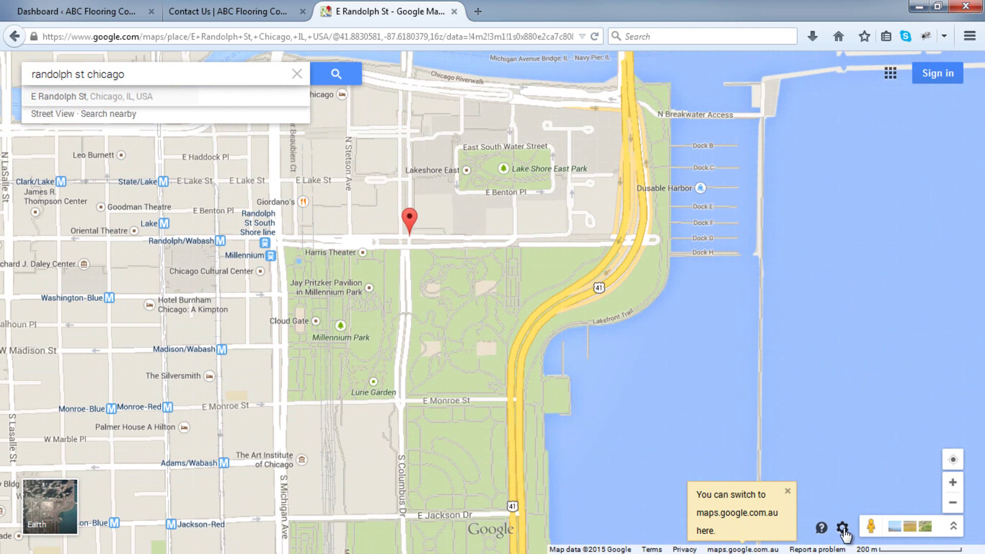
left_click(842, 529)
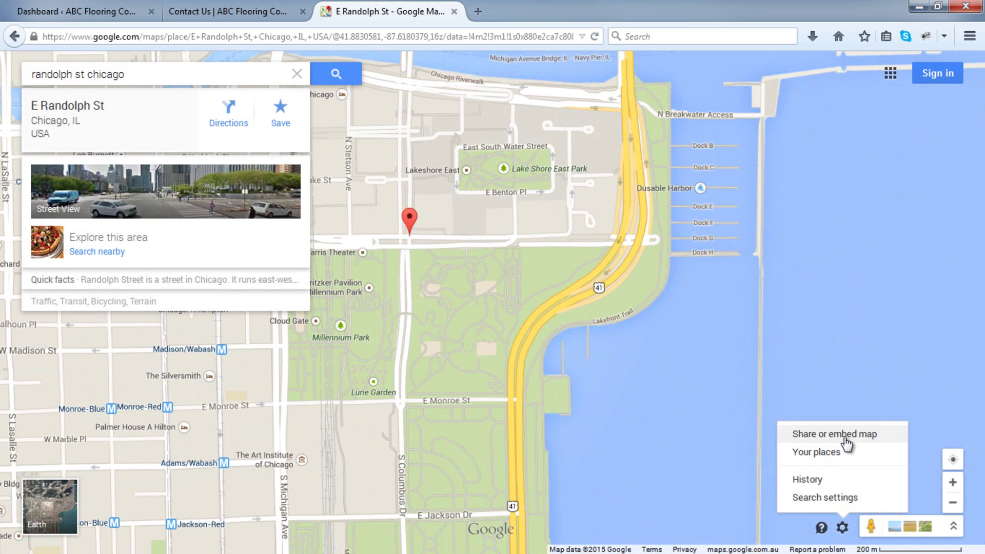
left_click(846, 435)
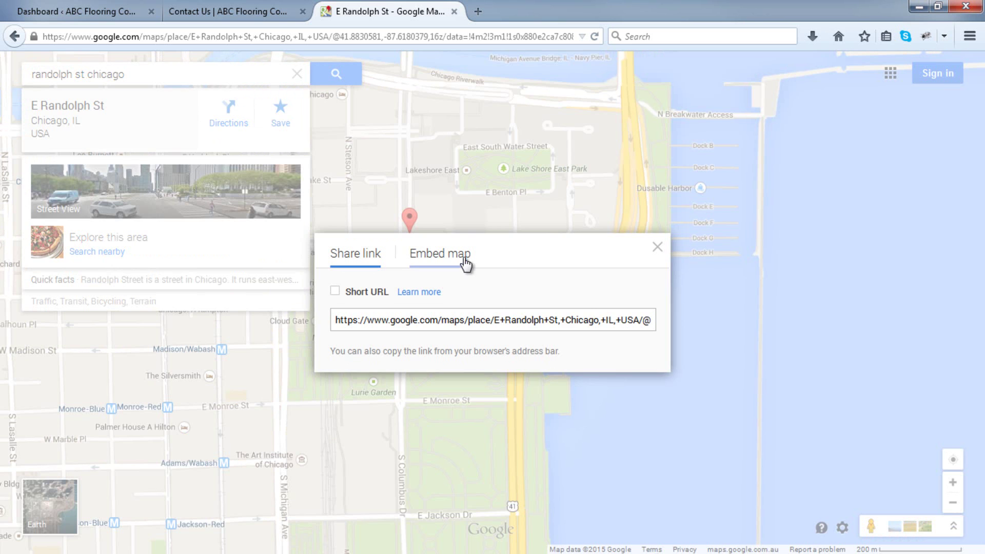
left_click(462, 256)
left_click(322, 149)
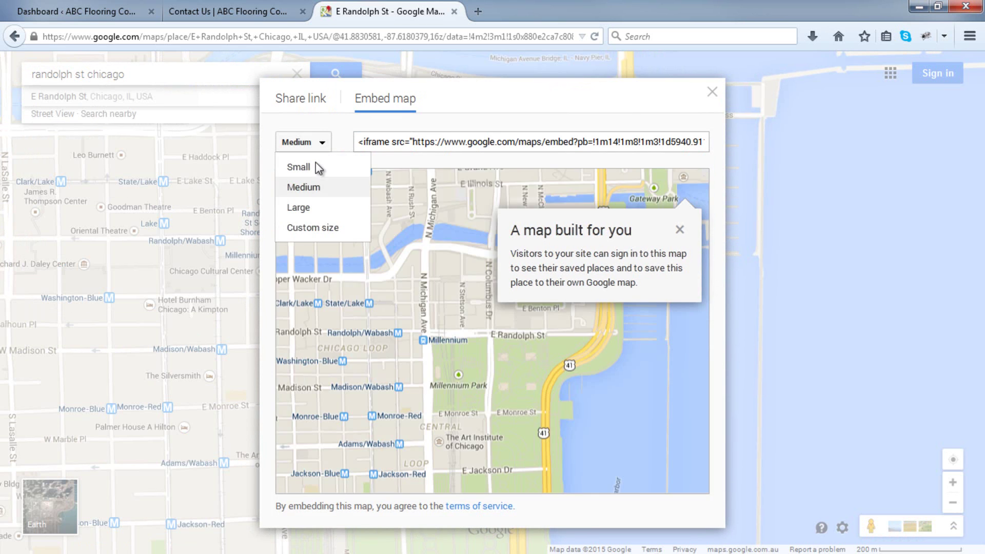
left_click(318, 165)
left_click(372, 196)
left_click(377, 263)
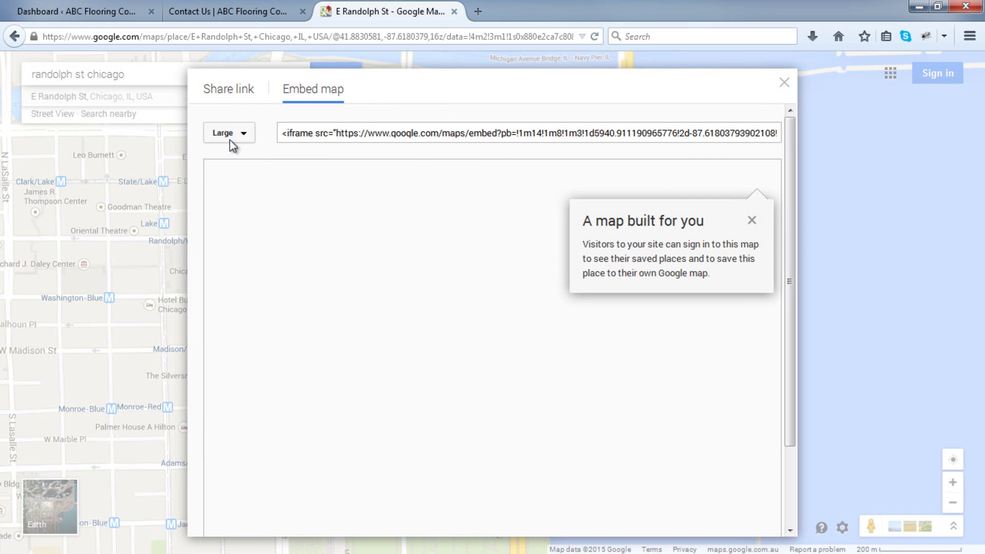
left_click(234, 137)
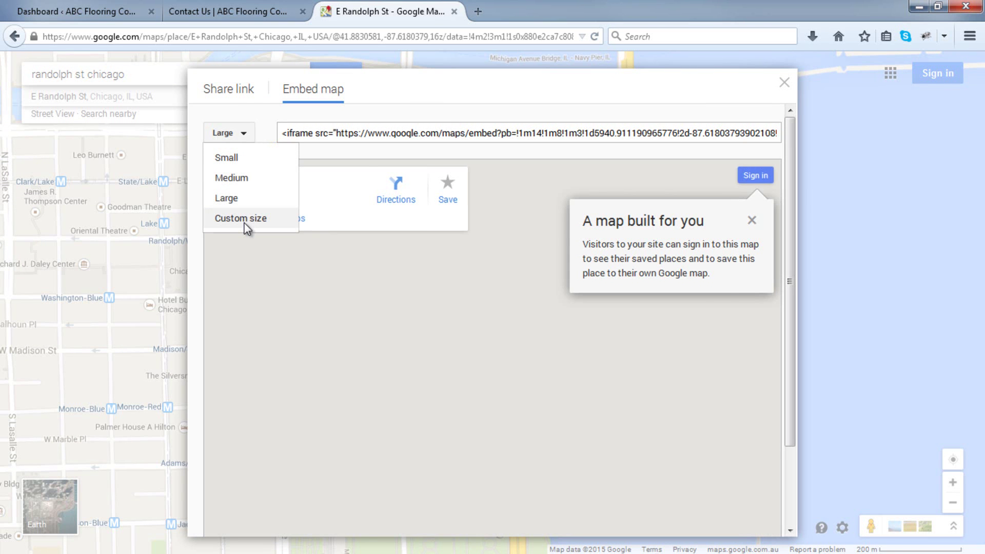
left_click(244, 224)
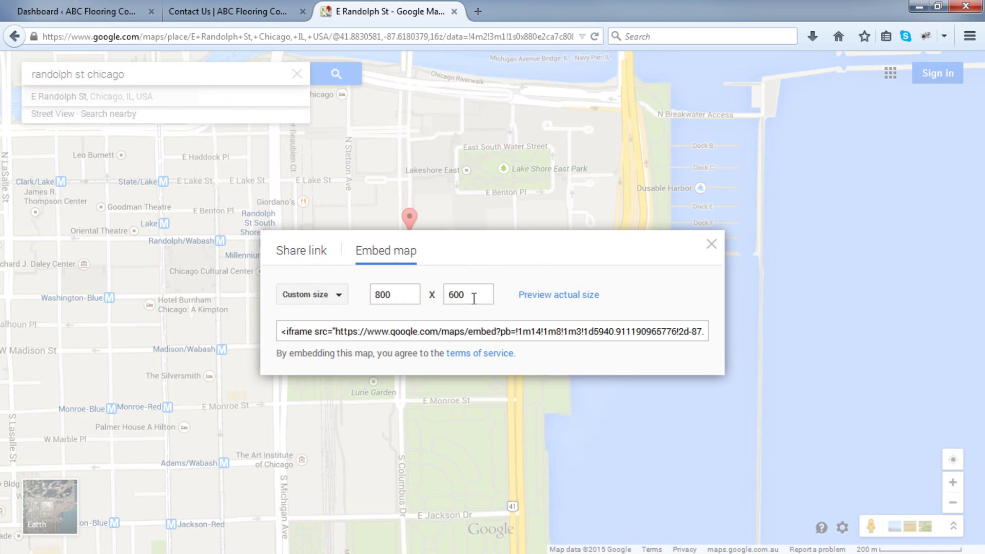
Set the custom height to 350 and copy the 800 × 350 iframe embed code.
left_click_drag(470, 296, 442, 293)
left_click(414, 333)
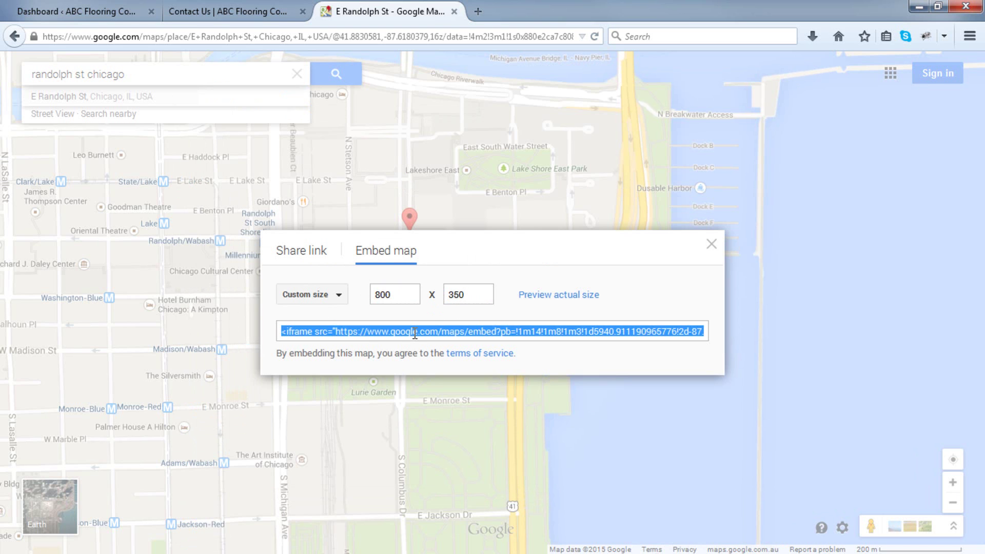
right_click(415, 333)
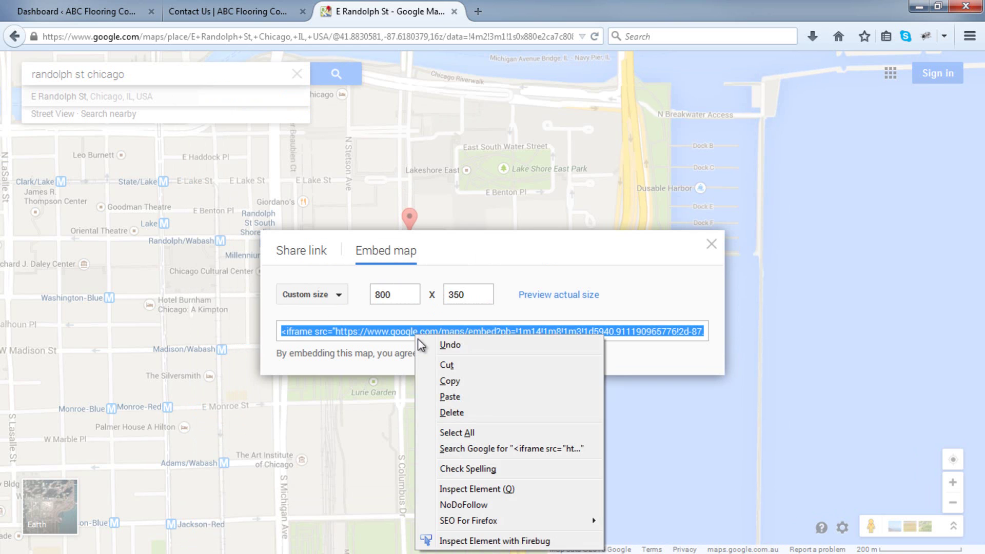
left_click(453, 384)
left_click(115, 15)
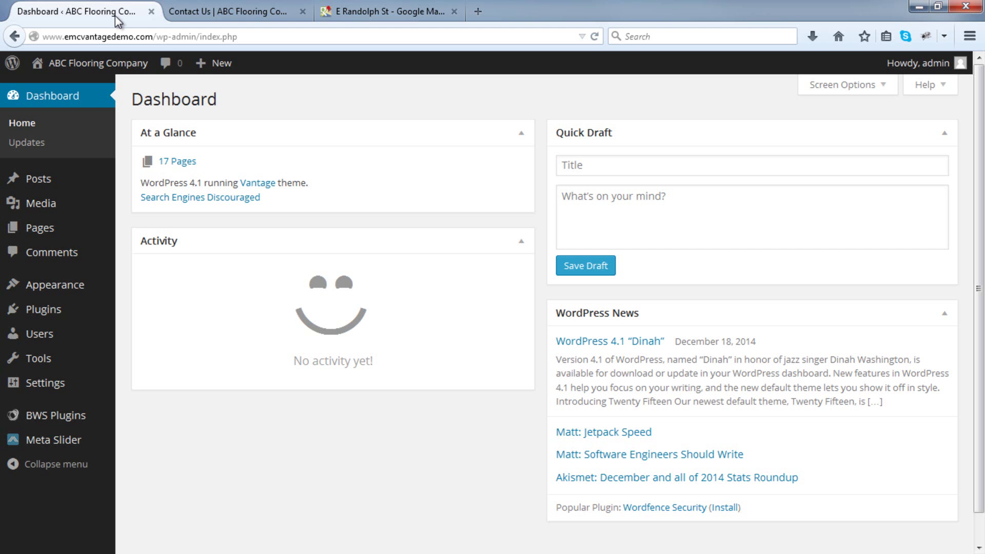
Open the Contact Us page's right address-and-map widget for editing.
mouse_move(72, 228)
left_click(166, 231)
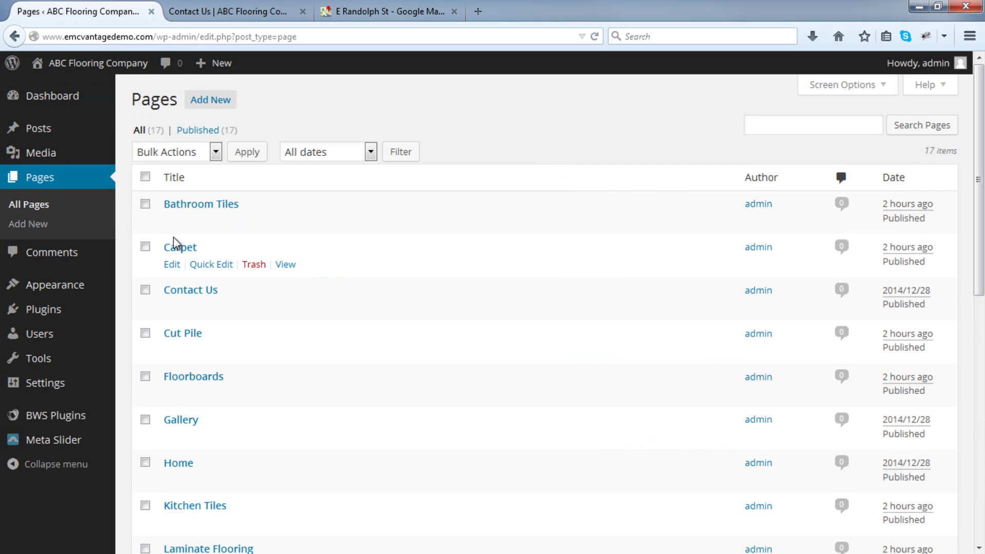
left_click(194, 296)
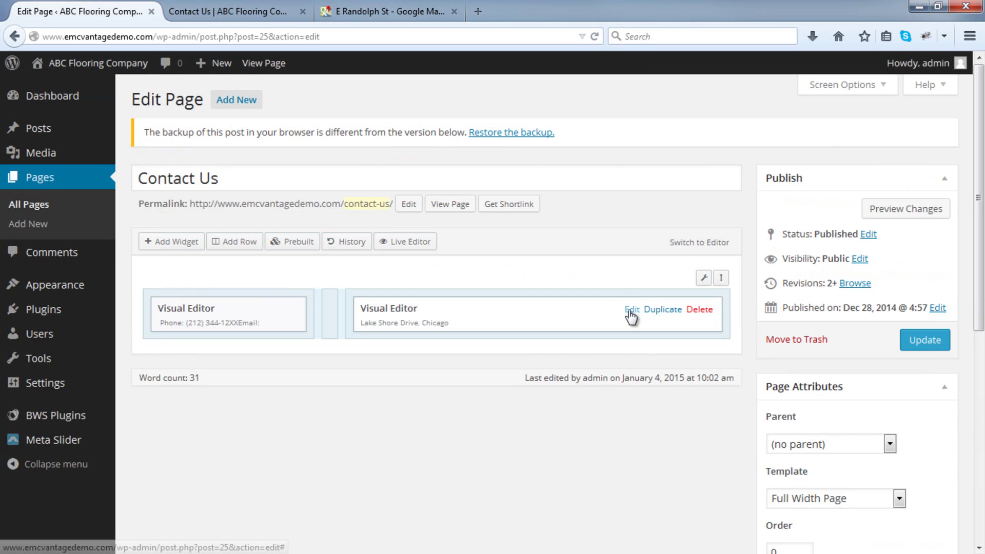
left_click(630, 311)
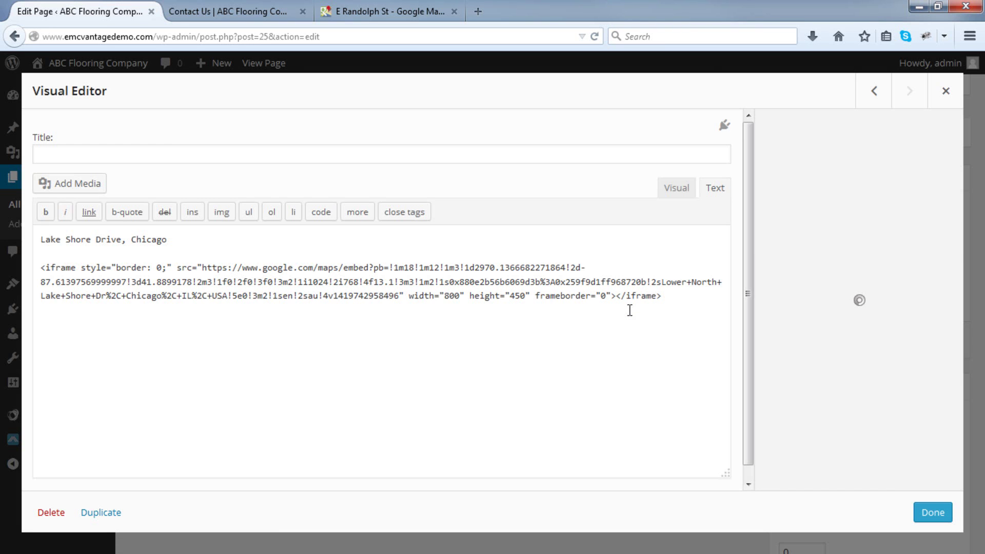
Replace the old map iframe with the new Randolph St embed code and update the page.
left_click_drag(695, 304, 30, 273)
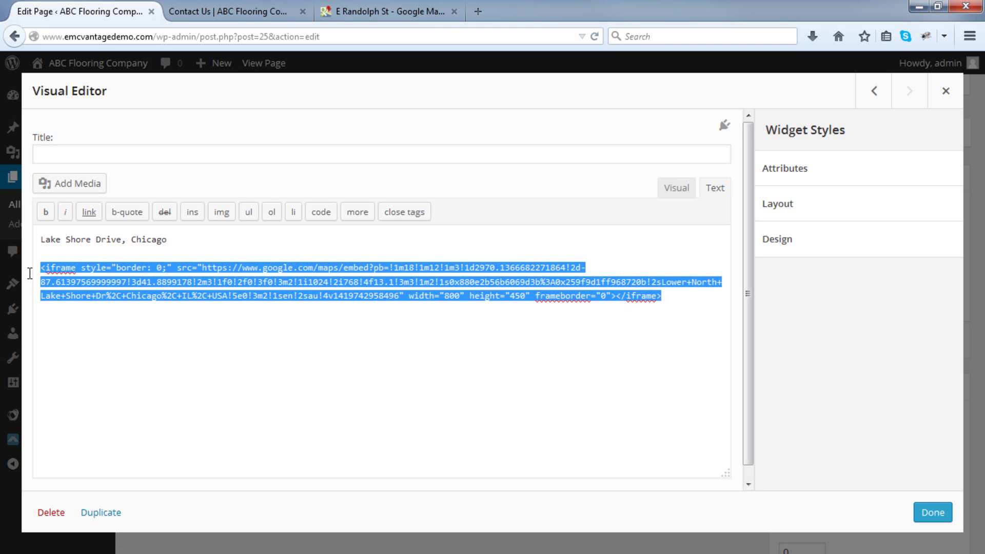
key("BackSpace")
right_click(61, 268)
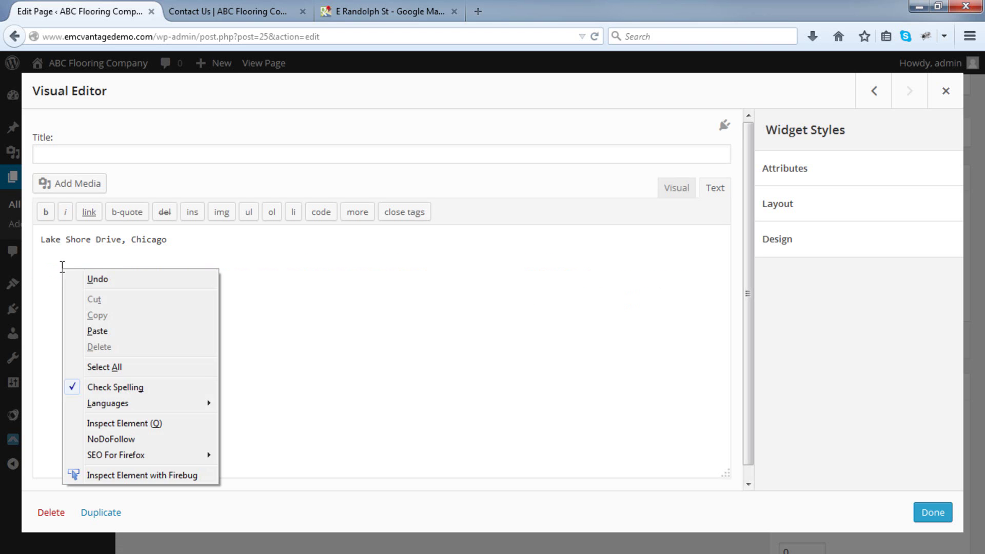
left_click(118, 331)
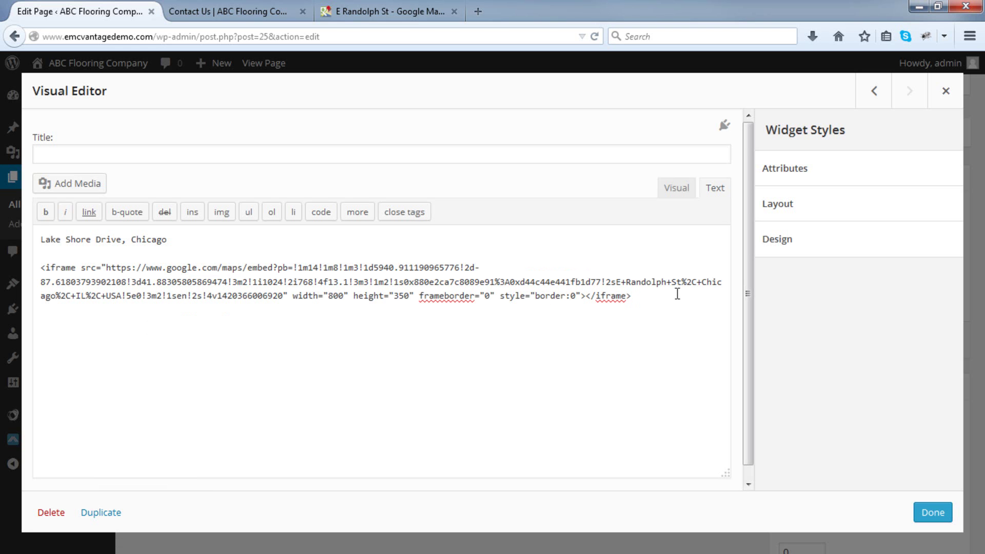
left_click(683, 192)
left_click(484, 371)
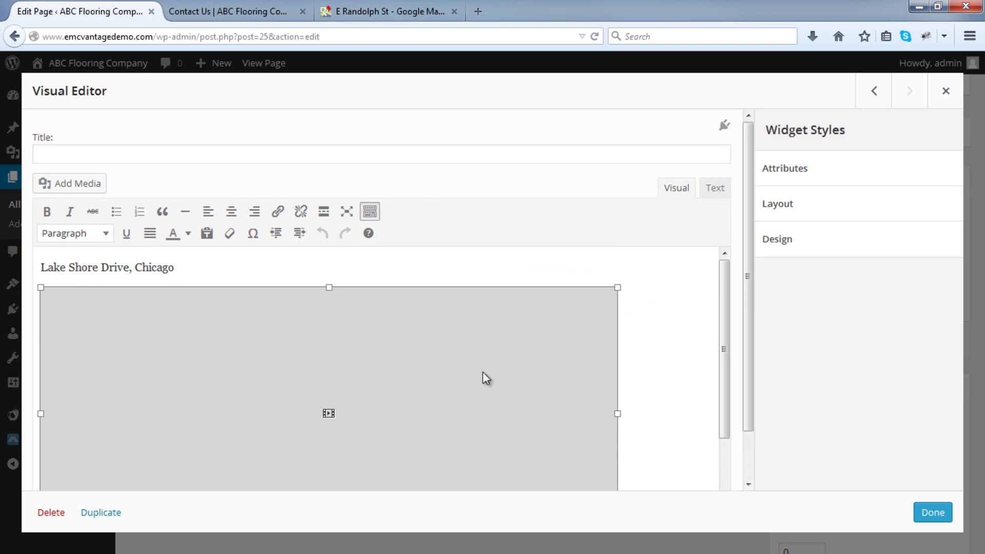
left_click(434, 272)
key("Return")
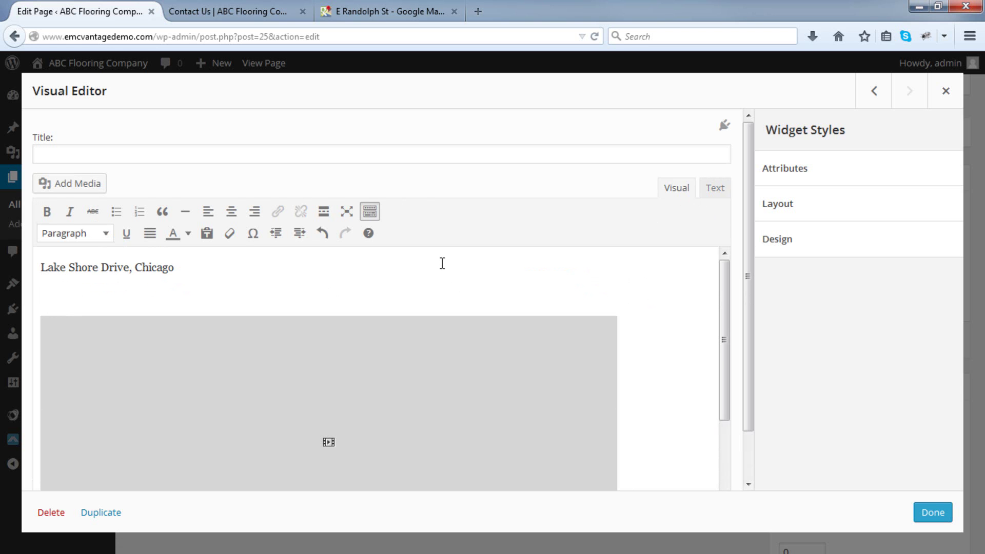
key("ctrl+v")
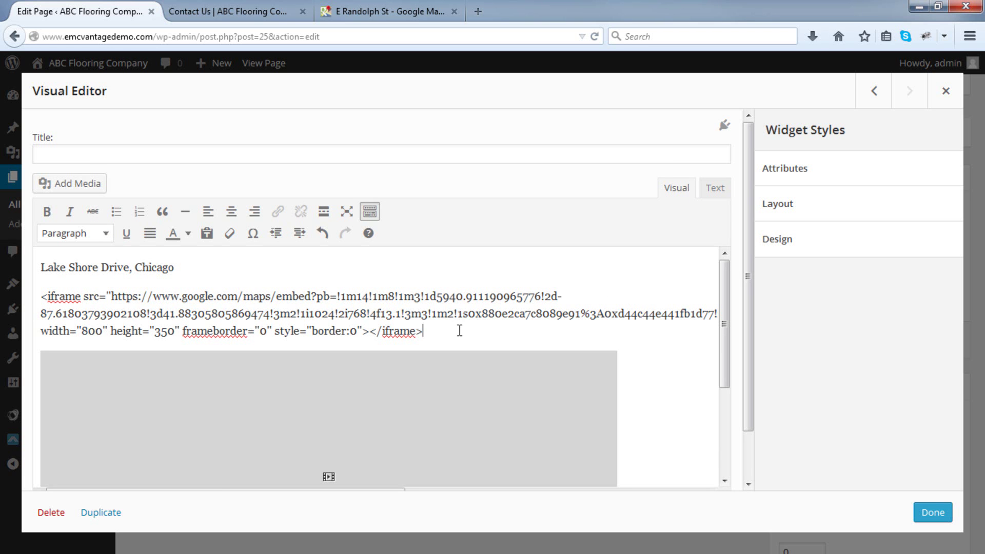
left_click(922, 509)
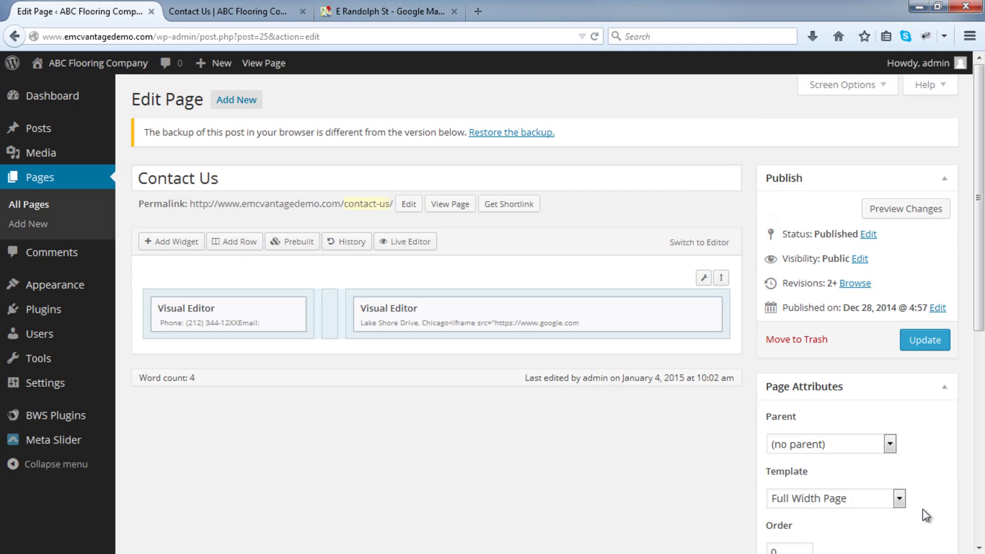
left_click(931, 345)
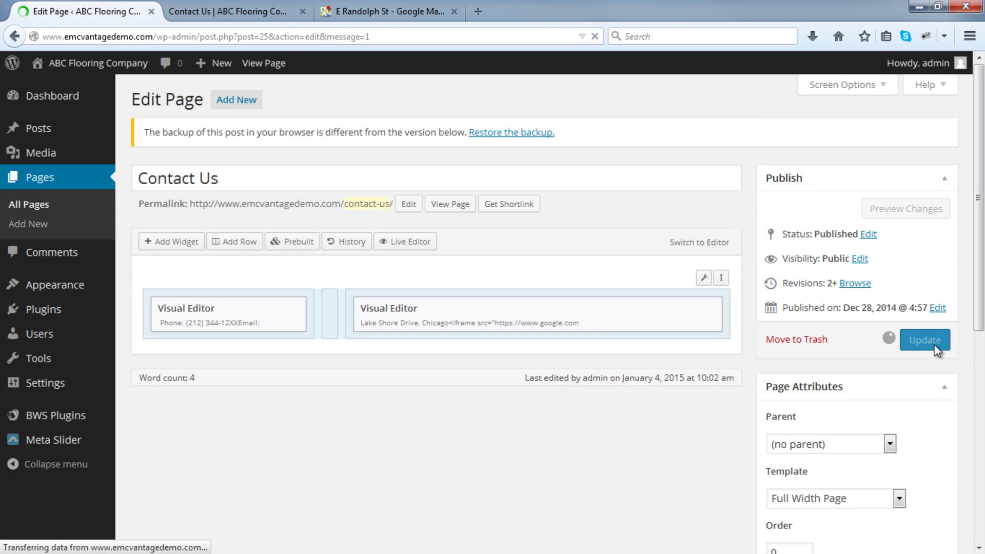
Reload the live Contact Us page and inspect the new map and stray embed text.
left_click(259, 18)
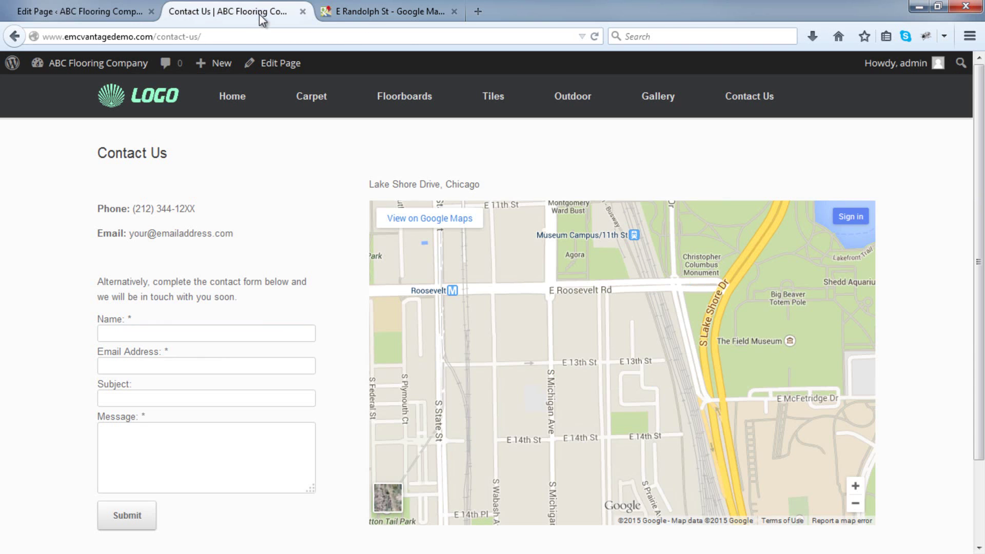
left_click(595, 38)
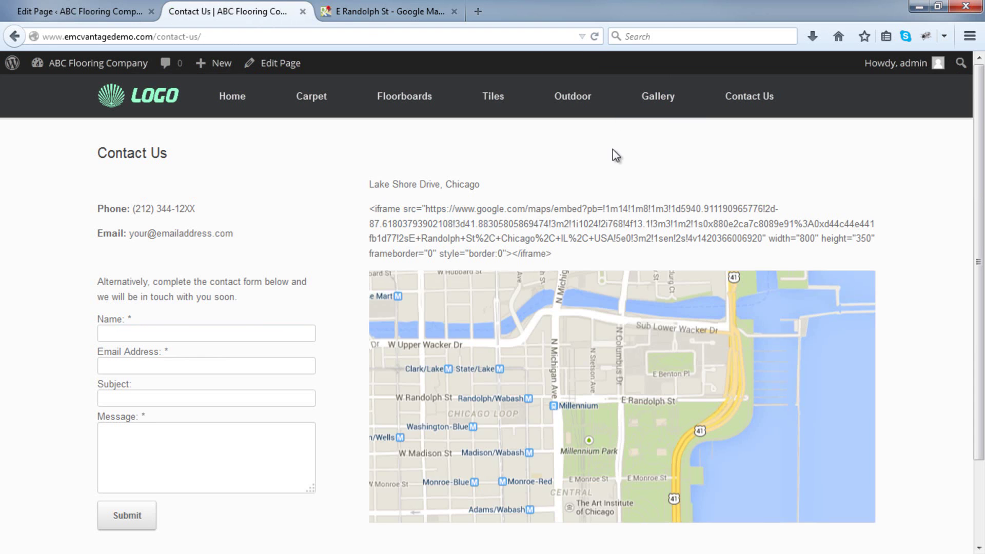
left_click_drag(574, 262, 372, 208)
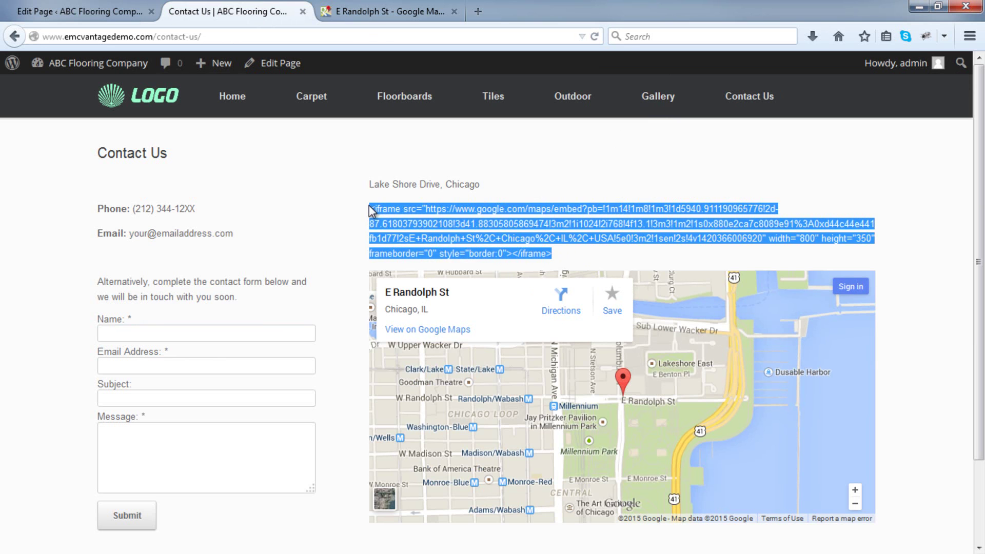
left_click(670, 208)
mouse_move(708, 362)
left_mouse_down()
mouse_move(684, 337)
mouse_move(720, 375)
left_mouse_up()
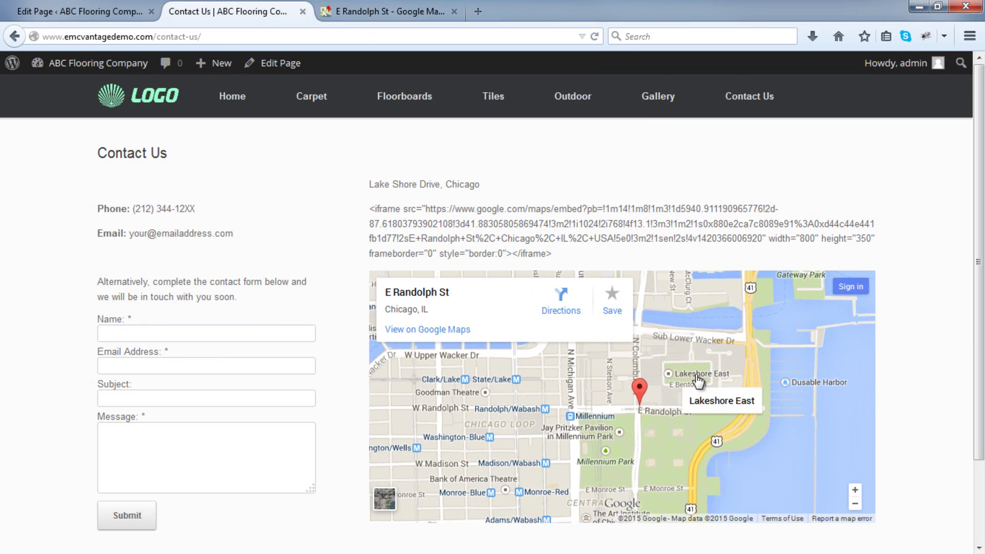
left_click(123, 11)
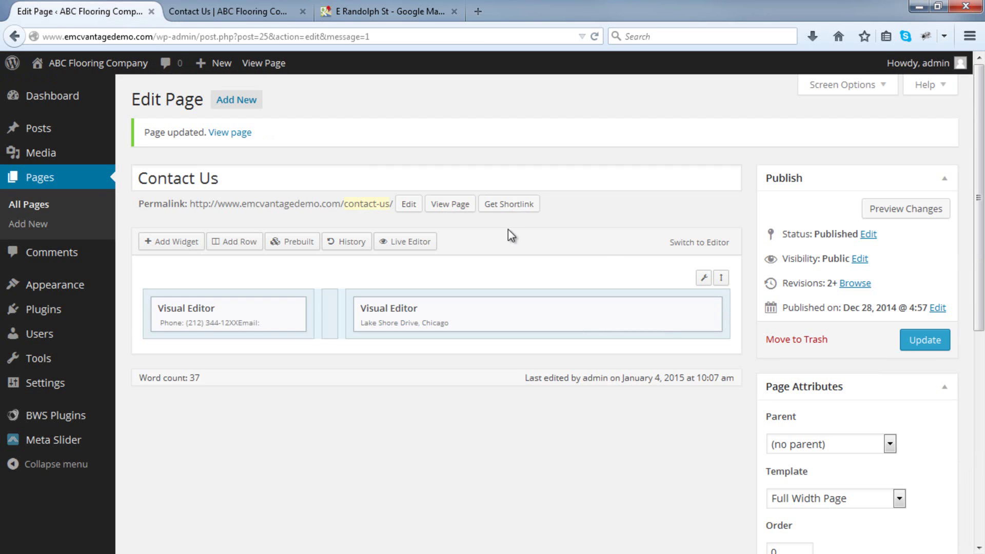
Delete the duplicate map iframe from the address widget's HTML.
left_click(631, 310)
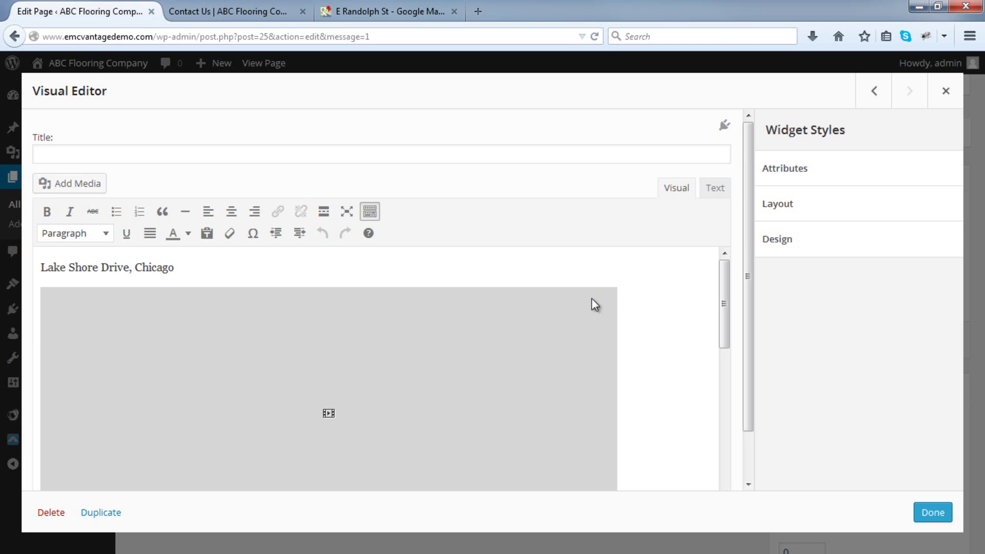
left_click(714, 189)
left_click_drag(546, 296, 13, 263)
key("BackSpace")
key("BackSpace")
key("BackSpace")
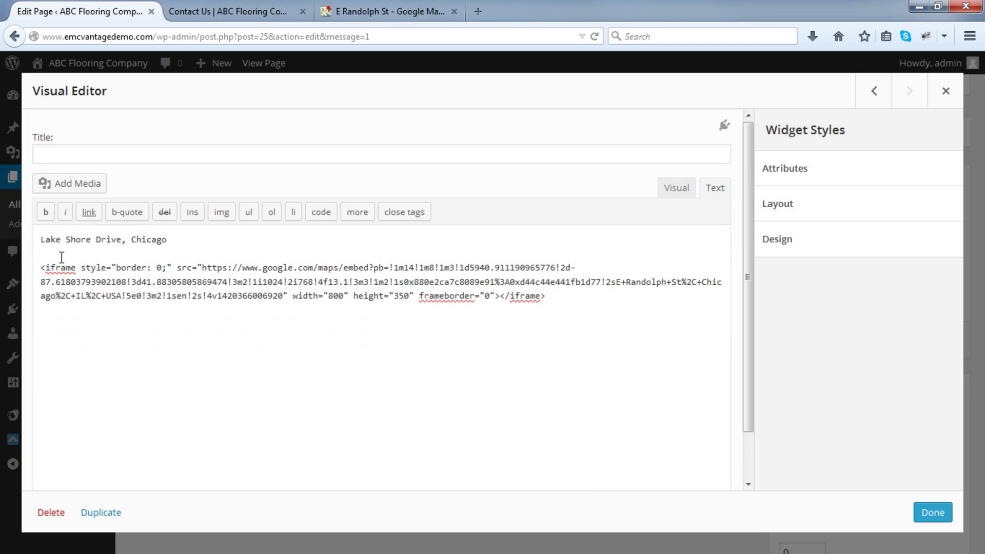
left_click(672, 200)
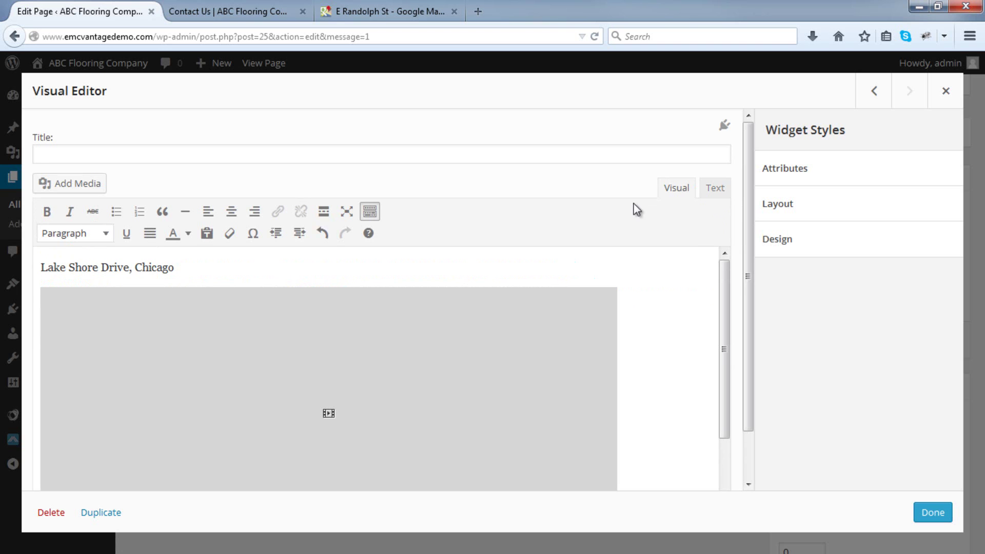
Replace the address line with the new E Randolph St address, bold 'Address:', and update the page.
left_click_drag(215, 269, 20, 267)
type("Address:")
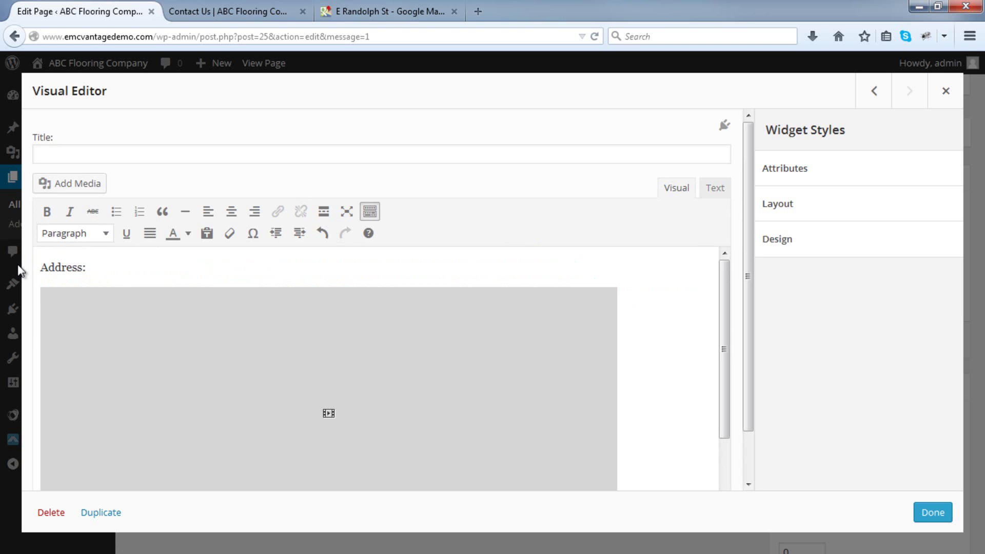
type(" 12X R")
key("BackSpace")
key("BackSpace")
key("BackSpace")
type("E Randolph St")
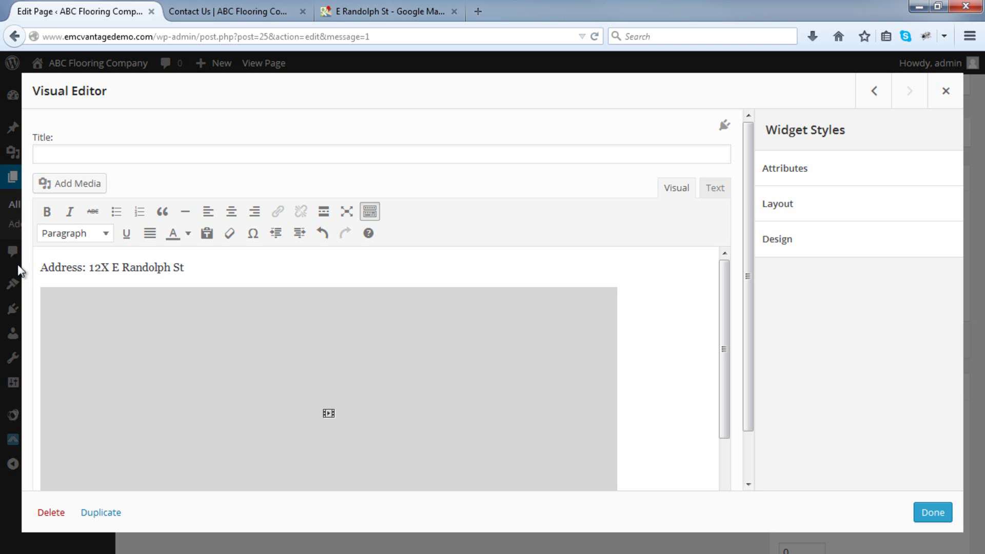
type(", Chicago")
left_click_drag(87, 268, 36, 257)
left_click(47, 211)
left_click(257, 265)
key("Return")
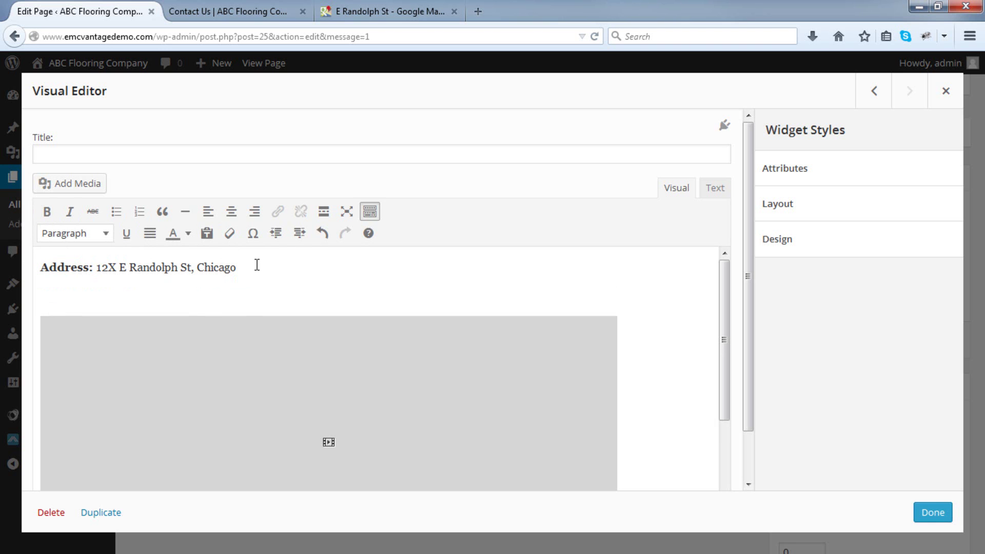
left_click(923, 512)
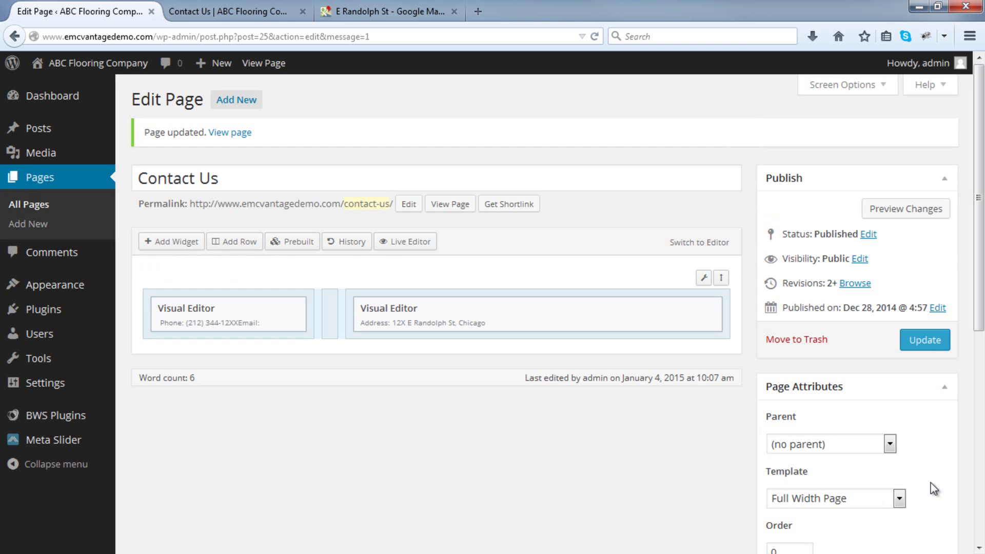
left_click(934, 350)
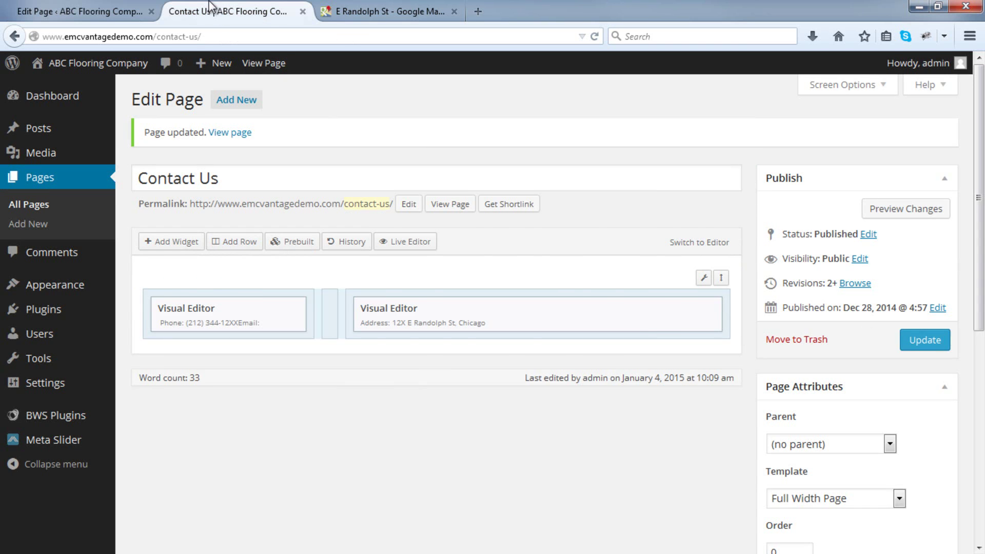
Reload the live Contact Us page, dismiss the map's place card, and check the map.
left_click(210, 7)
left_click(595, 37)
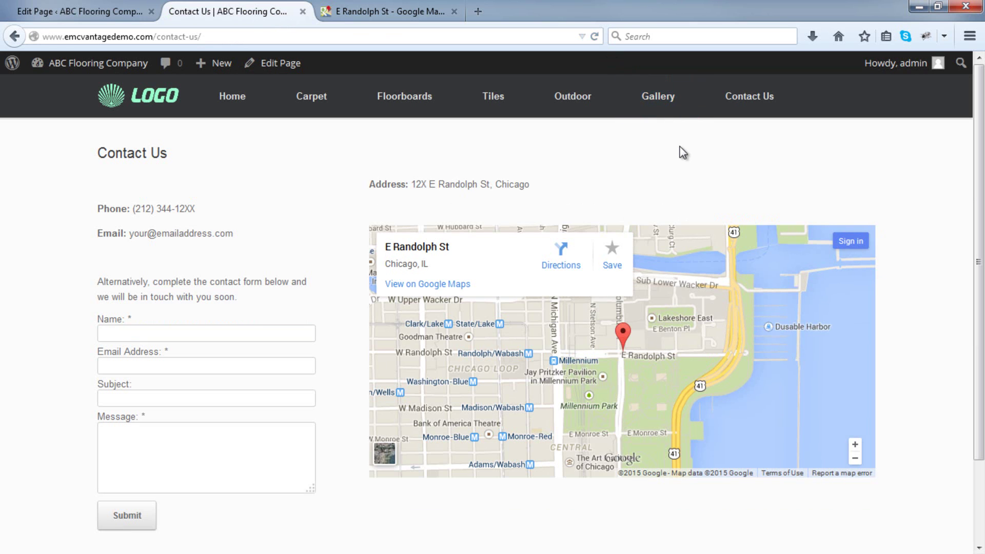
left_click(688, 285)
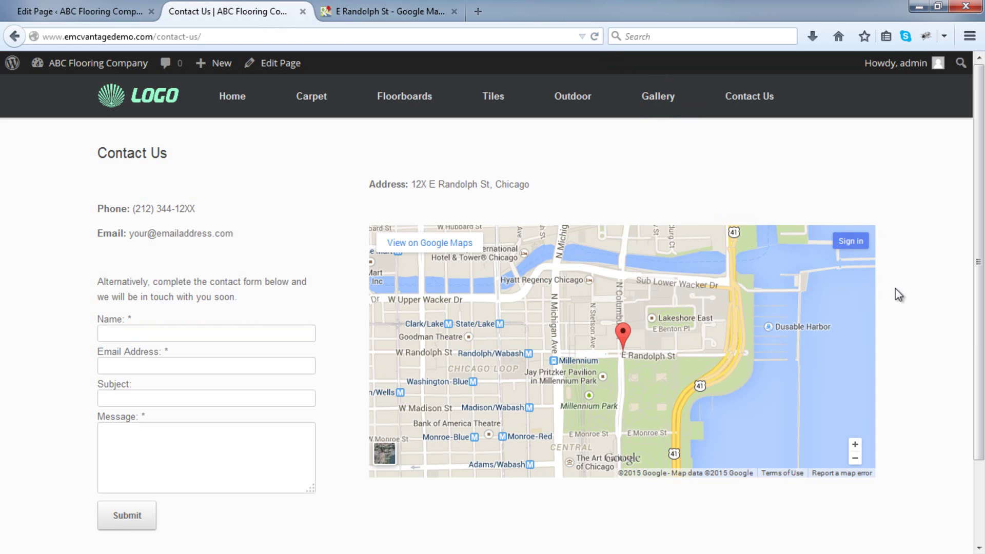
scroll(595, 484, "down", 3)
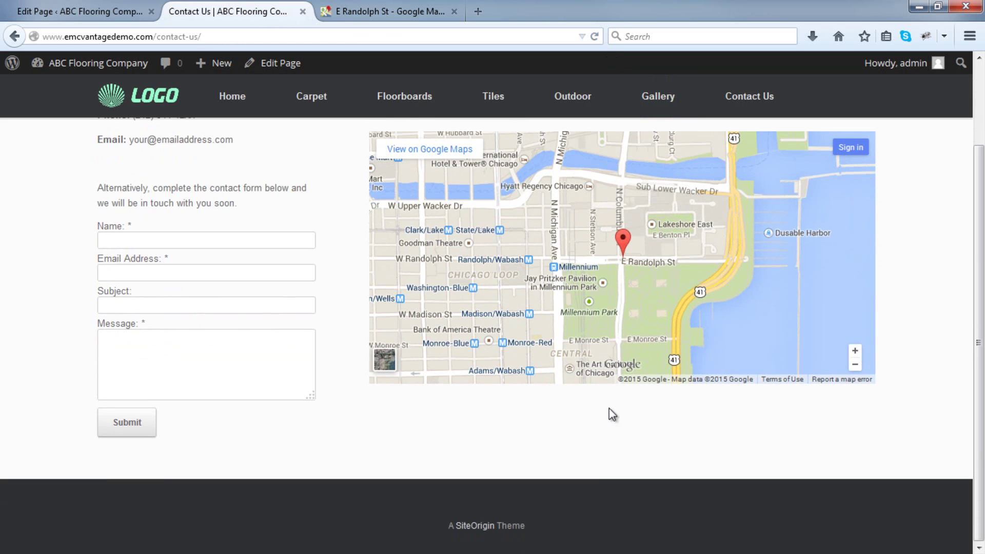
left_click(388, 11)
Change the embed height to 400 (800 × 400) and copy the new iframe code.
left_click_drag(473, 294, 426, 291)
type("400")
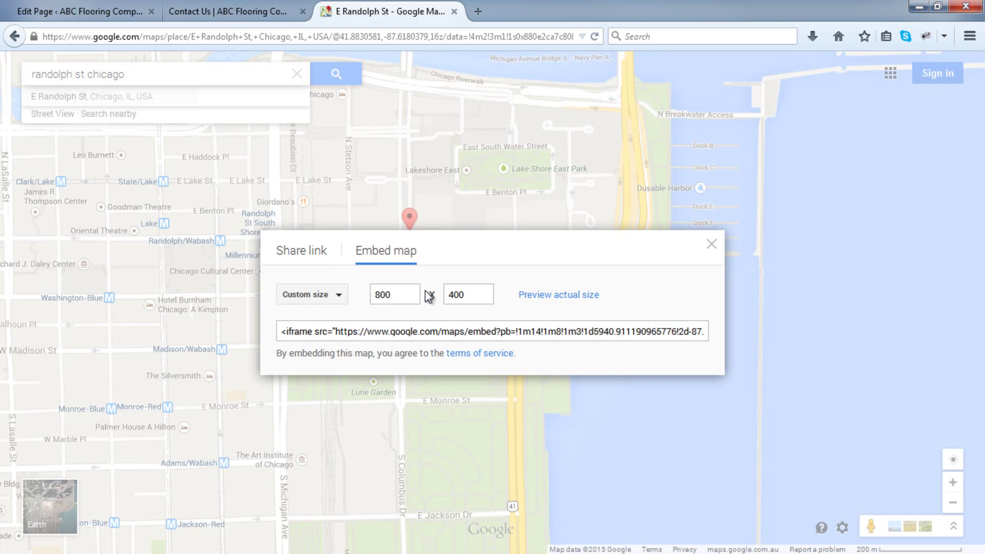
left_click(425, 331)
right_click(434, 330)
left_click(457, 377)
left_click(124, 13)
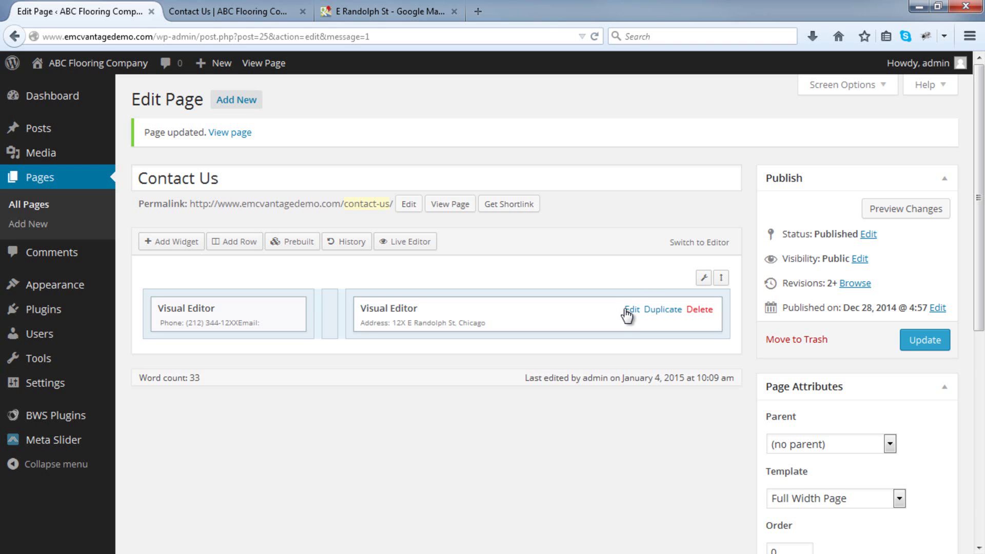
Replace the address widget's map iframe with the 800 x 400 embed and update the Contact Us page.
left_click(627, 310)
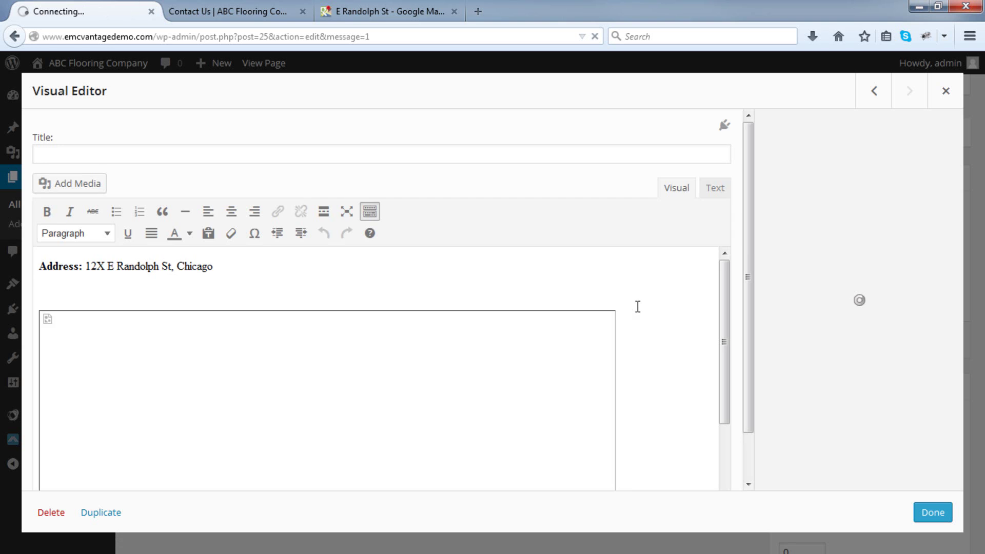
left_click(709, 191)
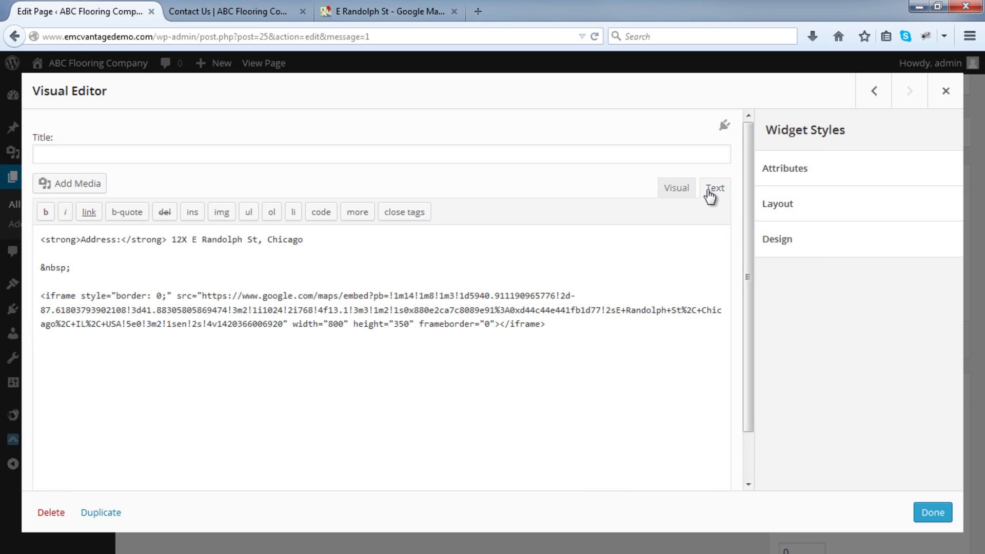
left_click_drag(595, 327, 19, 295)
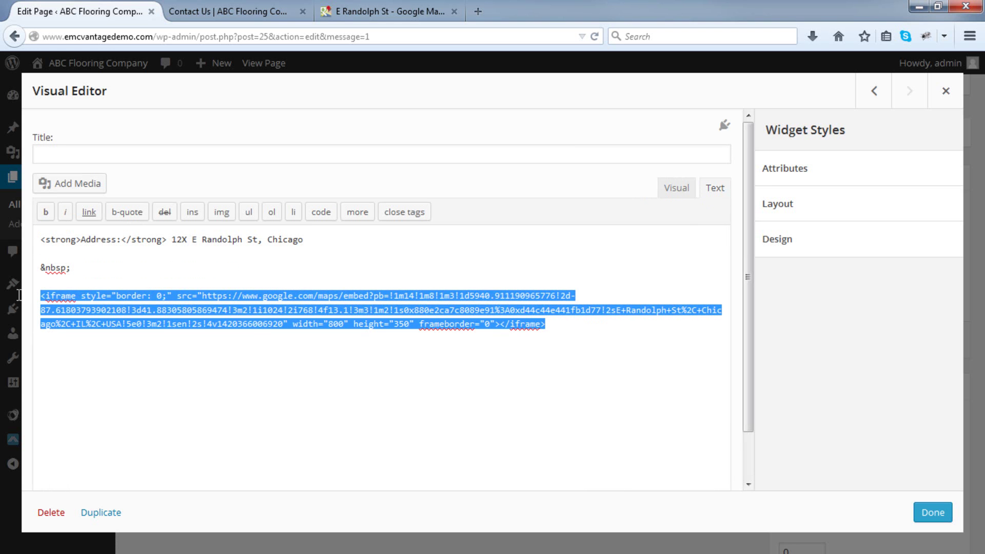
key("BackSpace")
right_click(68, 297)
left_click(110, 357)
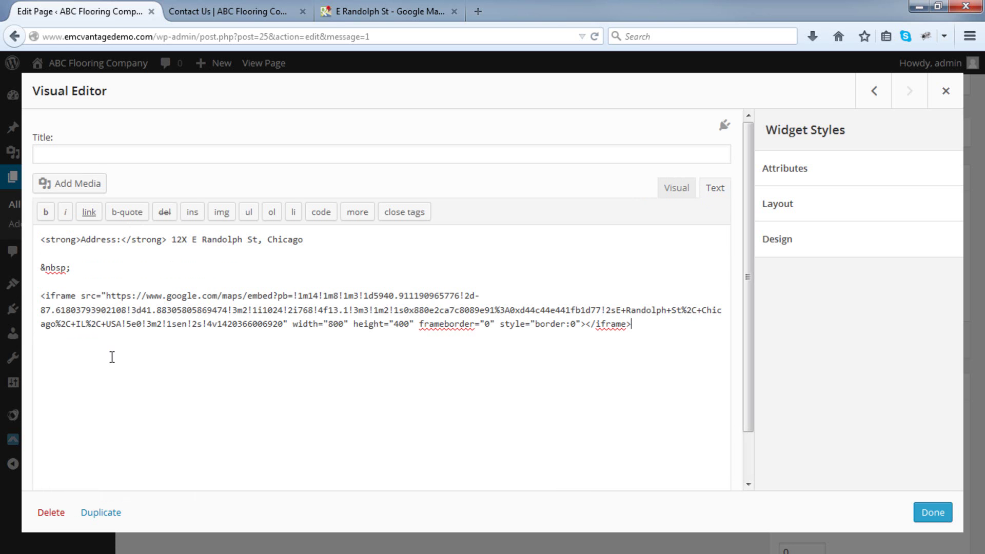
left_click(930, 511)
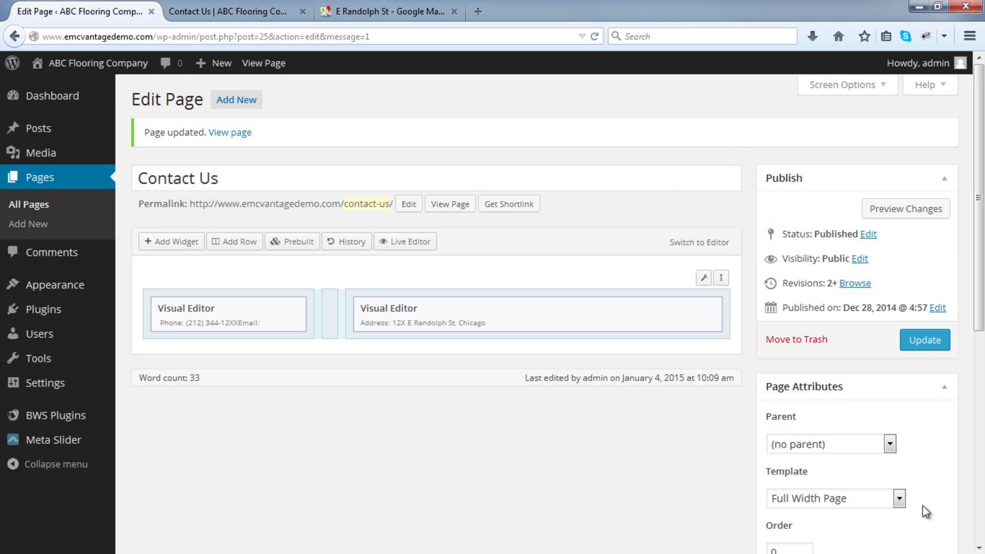
left_click(926, 341)
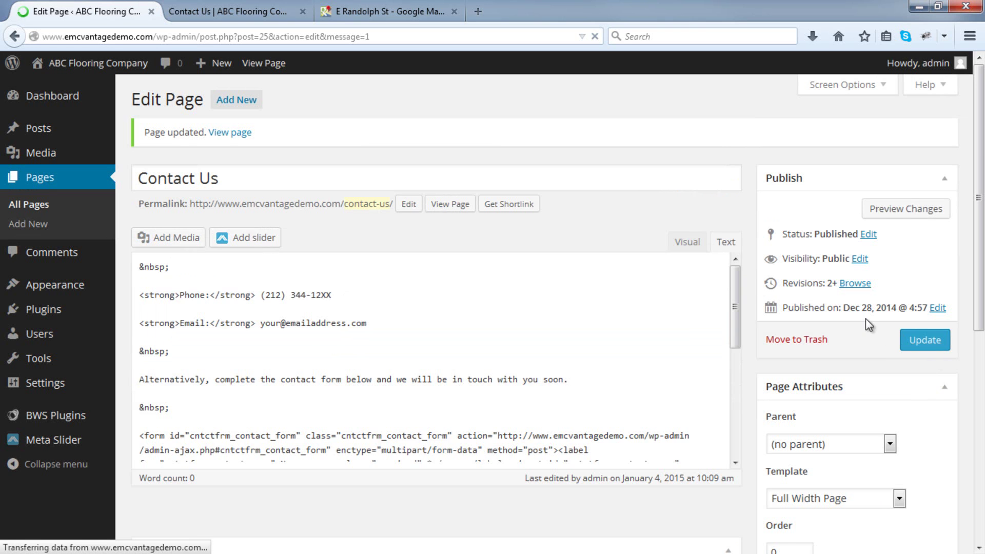
left_click(272, 11)
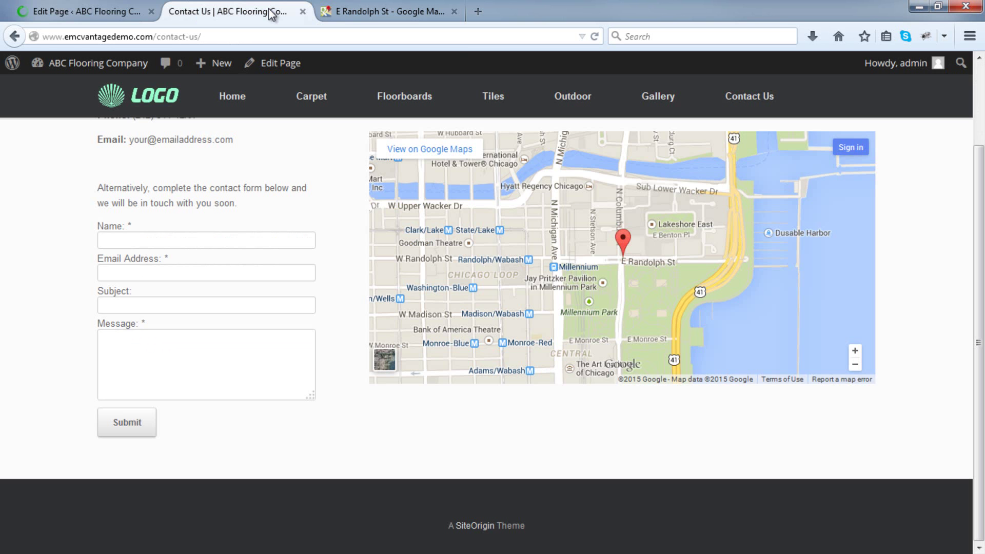
Reload the live Contact Us page and pan the embedded map to test the taller version.
left_click(593, 40)
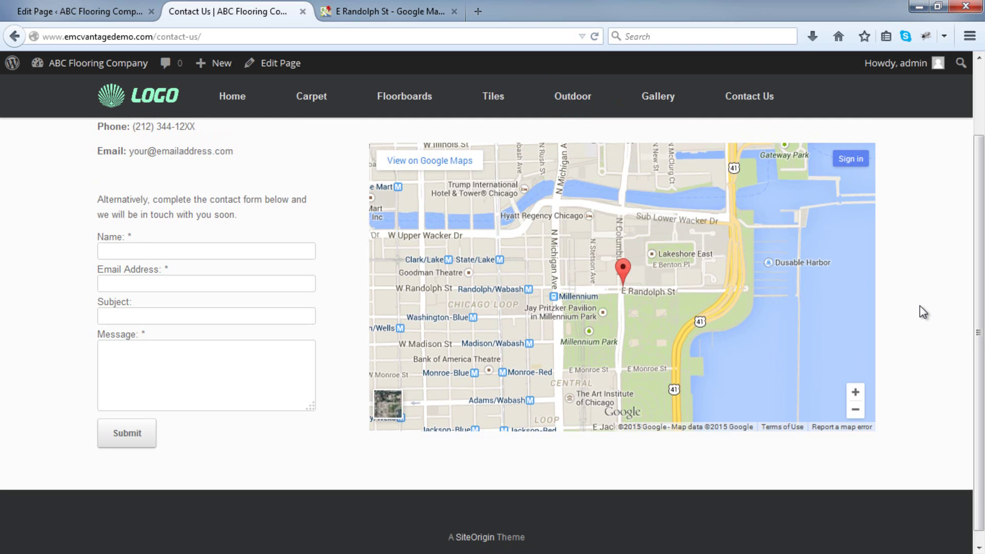
scroll(923, 312, "up", 3)
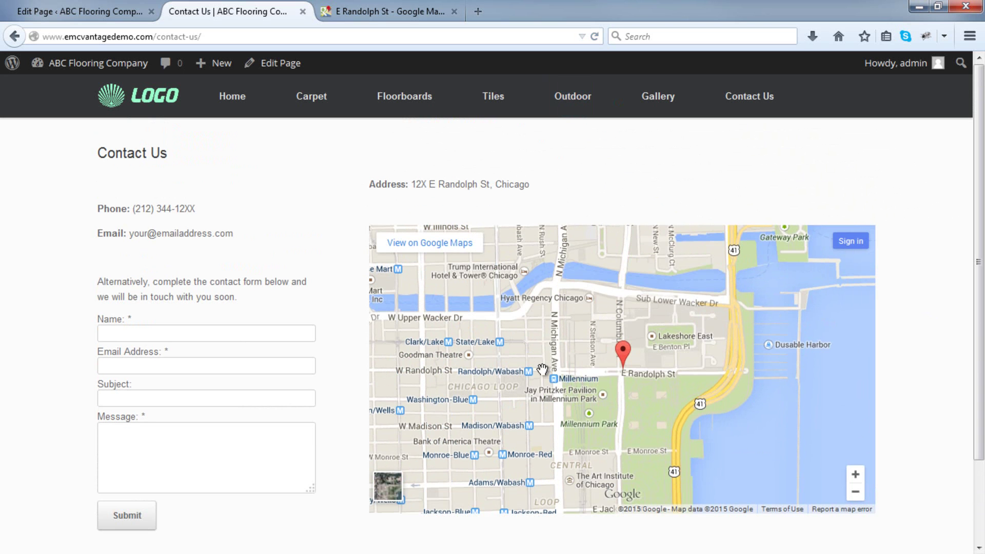
scroll(542, 369, "down", 3)
mouse_move(542, 369)
left_mouse_down()
mouse_move(721, 354)
mouse_move(580, 393)
left_mouse_up()
scroll(721, 354, "up", 3)
scroll(734, 364, "up", 2)
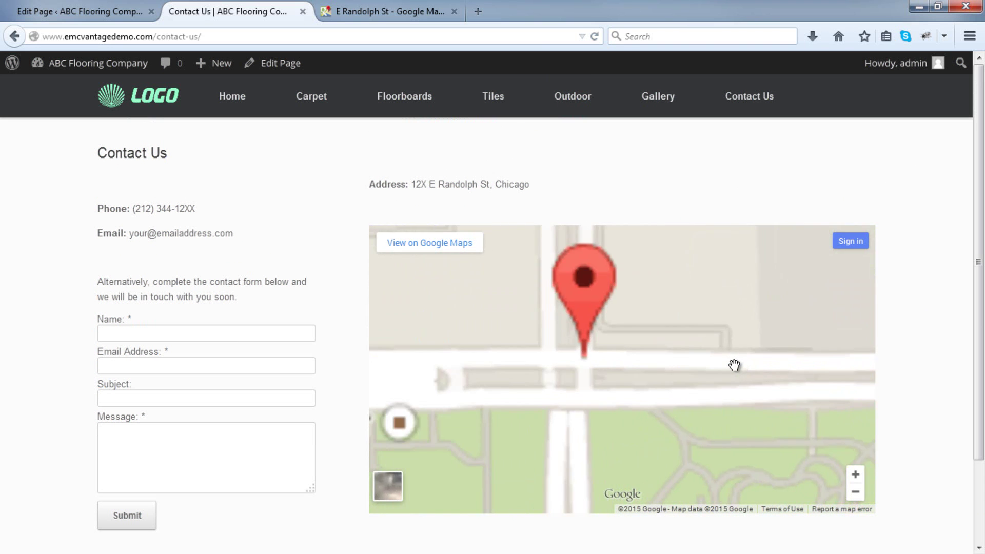
scroll(734, 364, "down", 2)
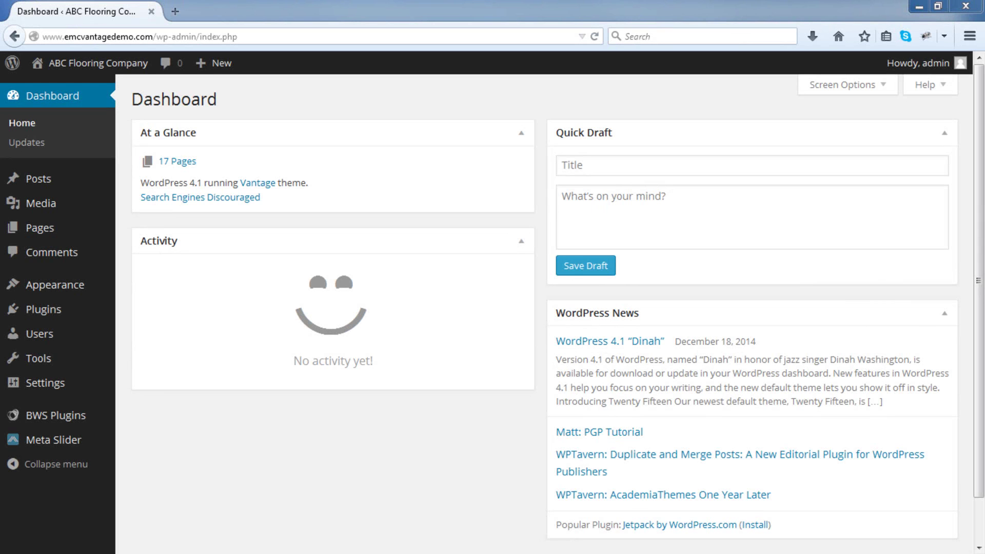
Open the Gallery page from All Pages, choose the Full Width Page template, and update it.
mouse_move(77, 235)
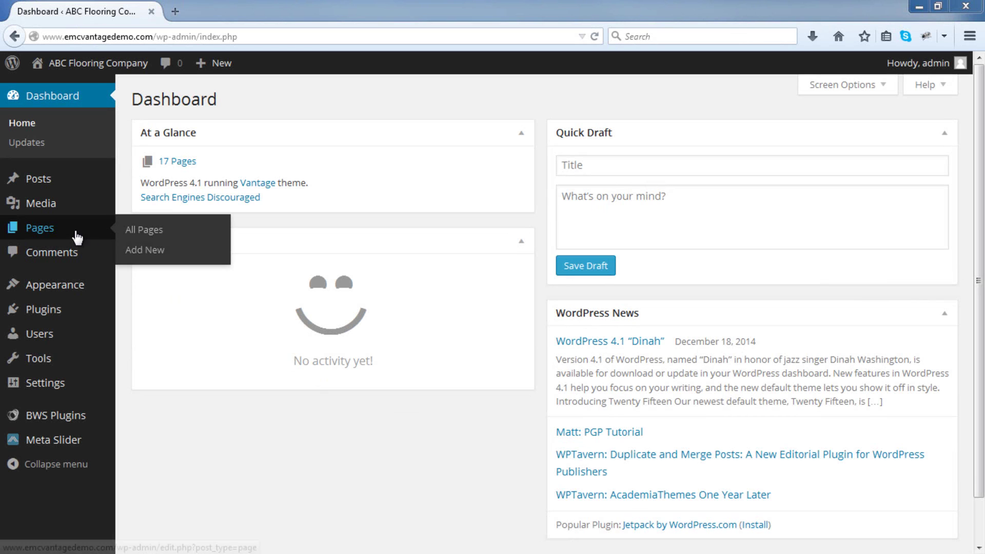
left_click(146, 235)
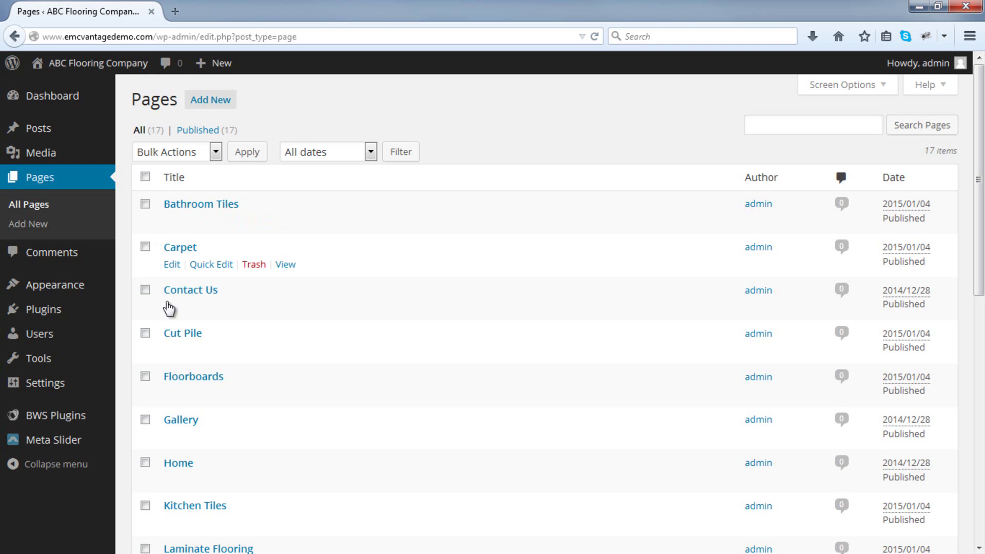
left_click(177, 420)
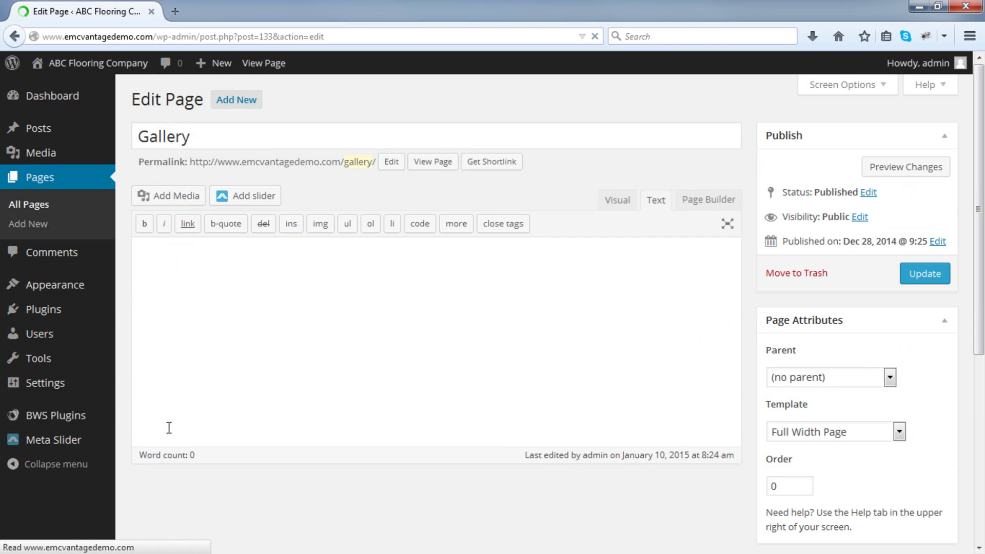
left_click(835, 434)
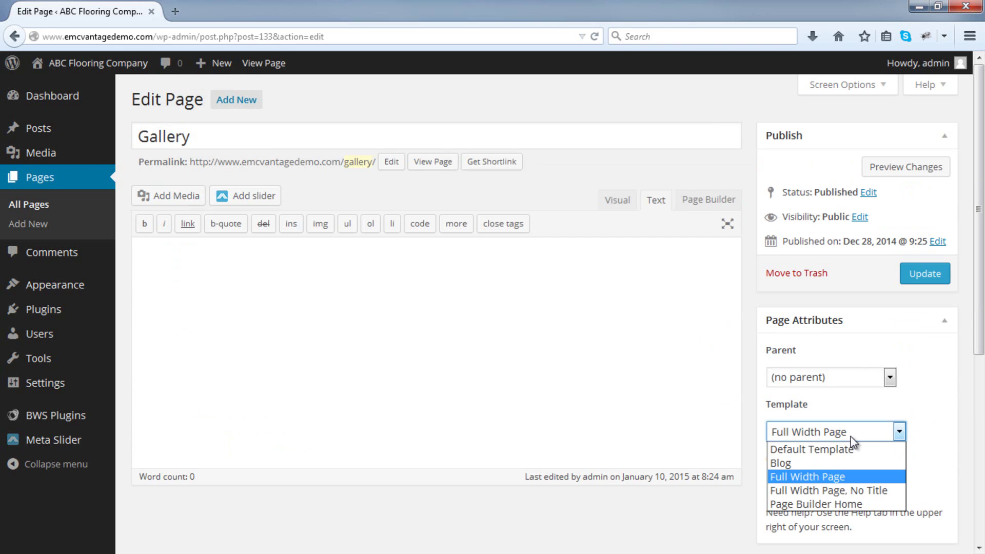
left_click(833, 478)
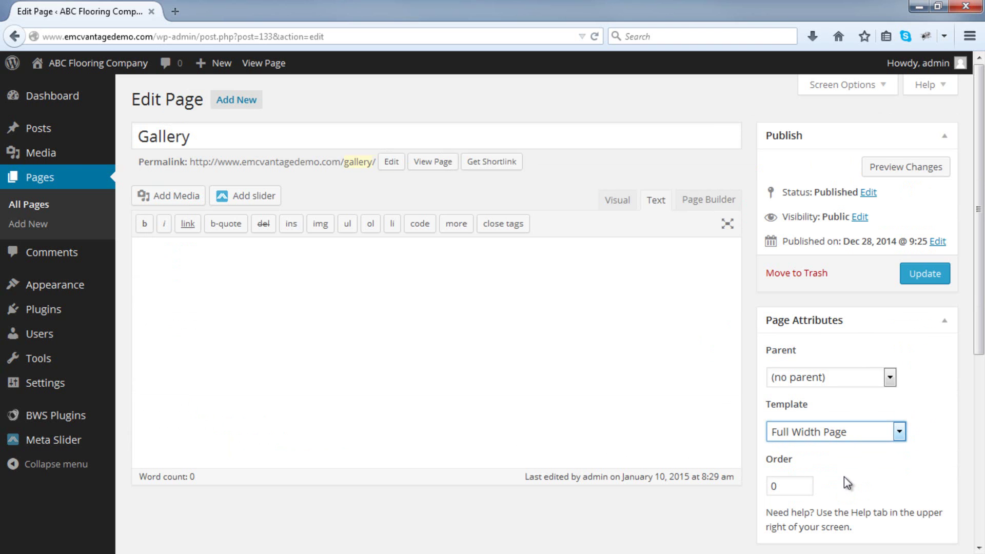
left_click(930, 285)
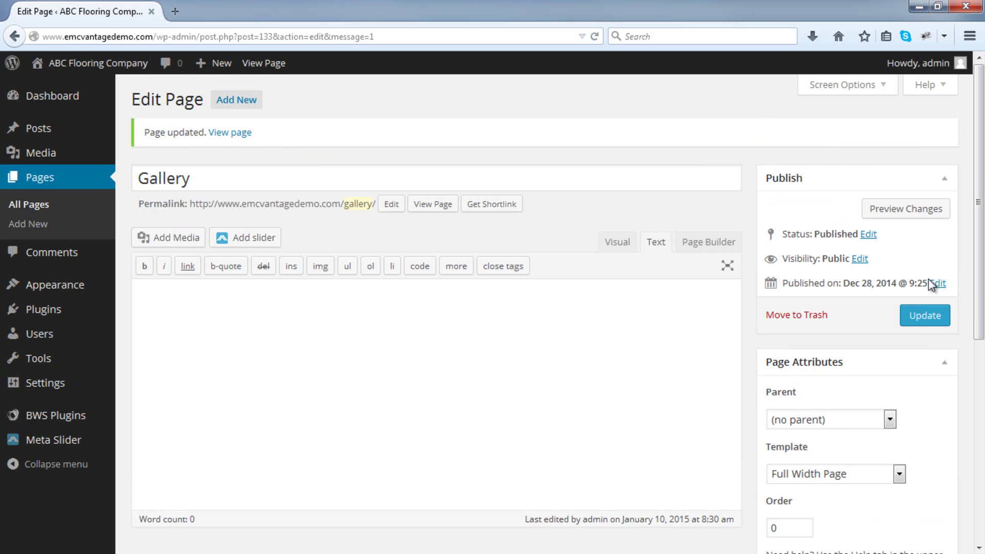
Upload the images 5.jpg through 25.jpg from the Gallery Images folder via Add Media.
left_click(168, 240)
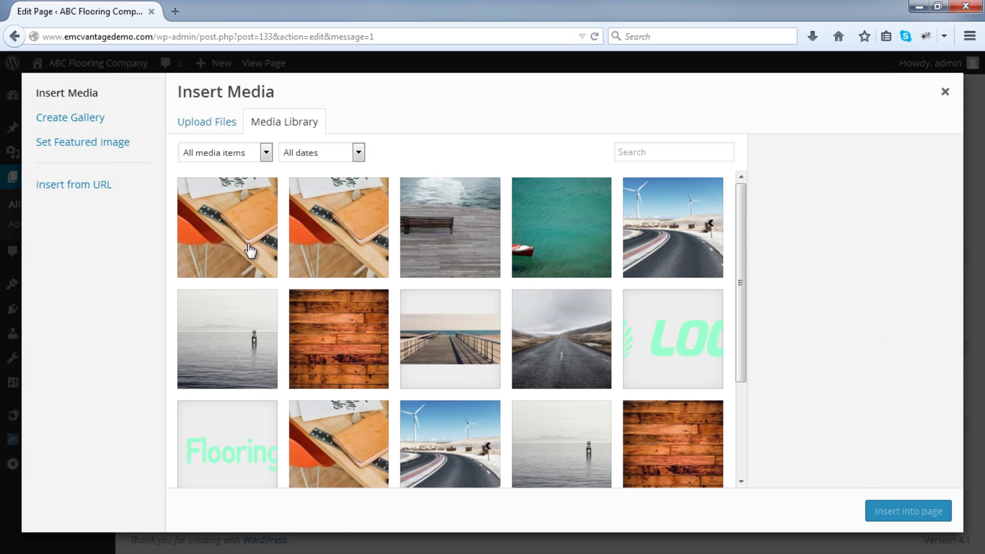
left_click(216, 129)
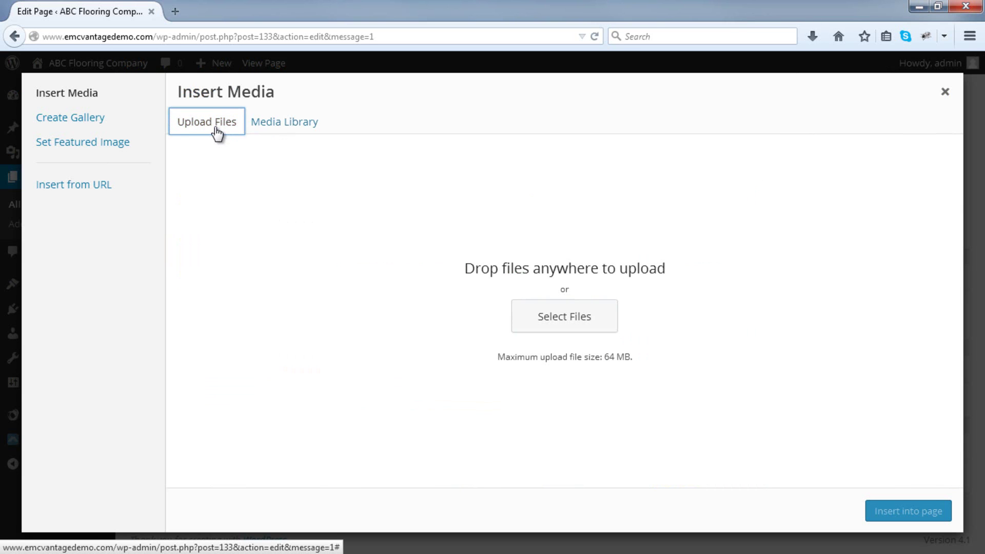
left_click(528, 312)
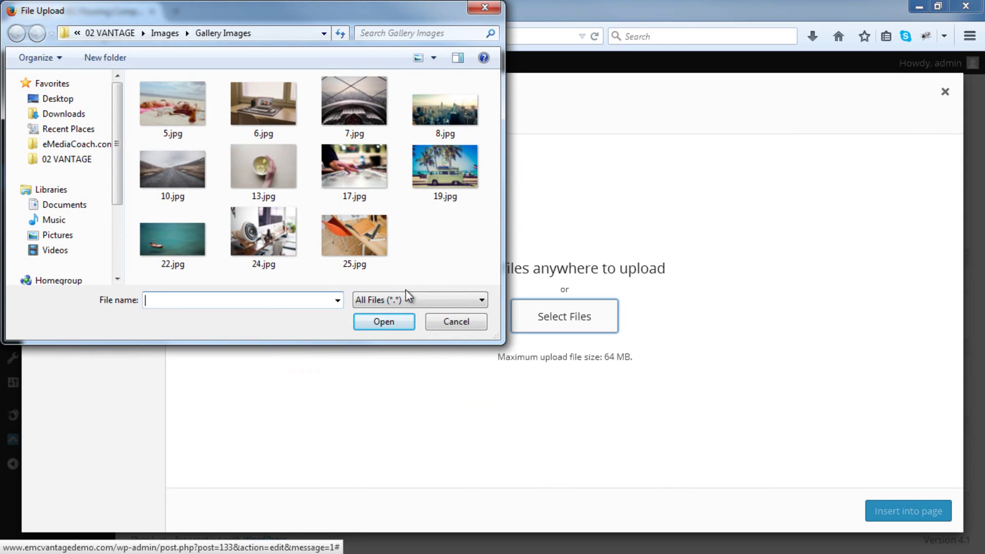
left_click(184, 111)
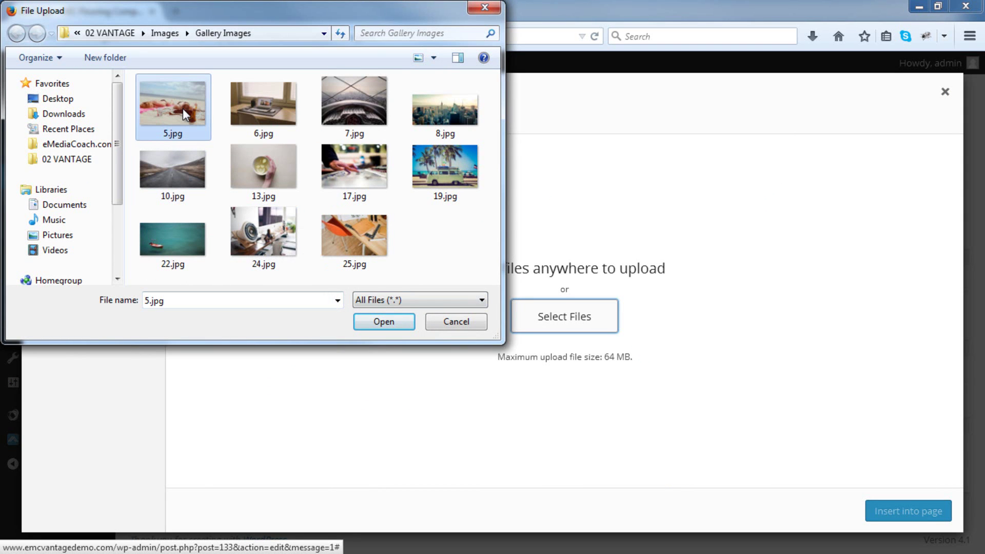
left_click(375, 237, "shift")
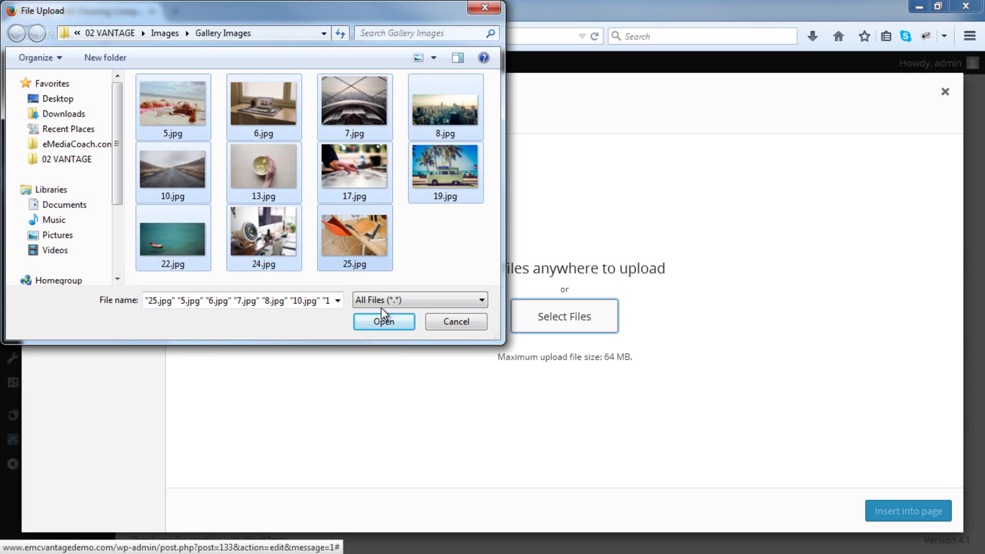
left_click(383, 322)
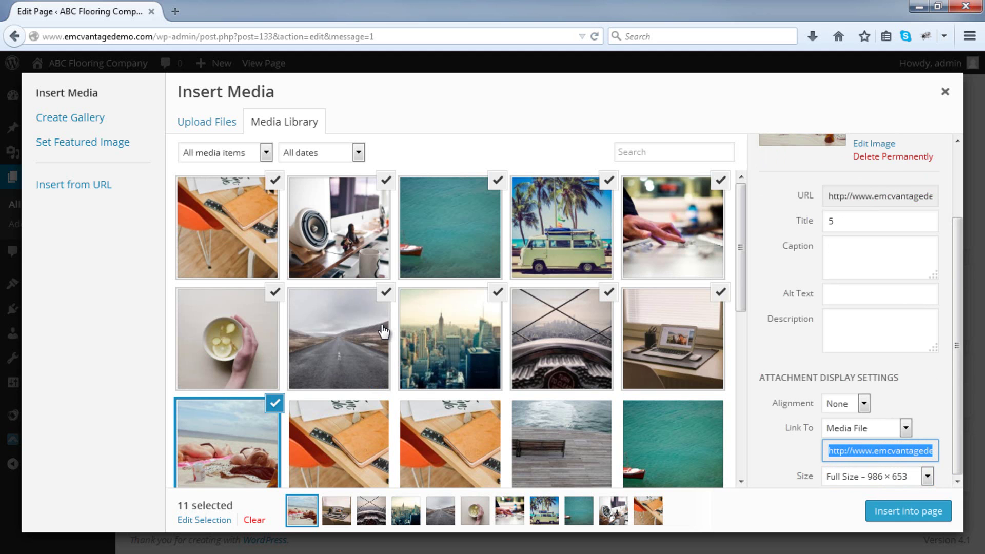
Insert a 5-column gallery, minus the orange chair photo, with images linking to Media File.
left_click(54, 122)
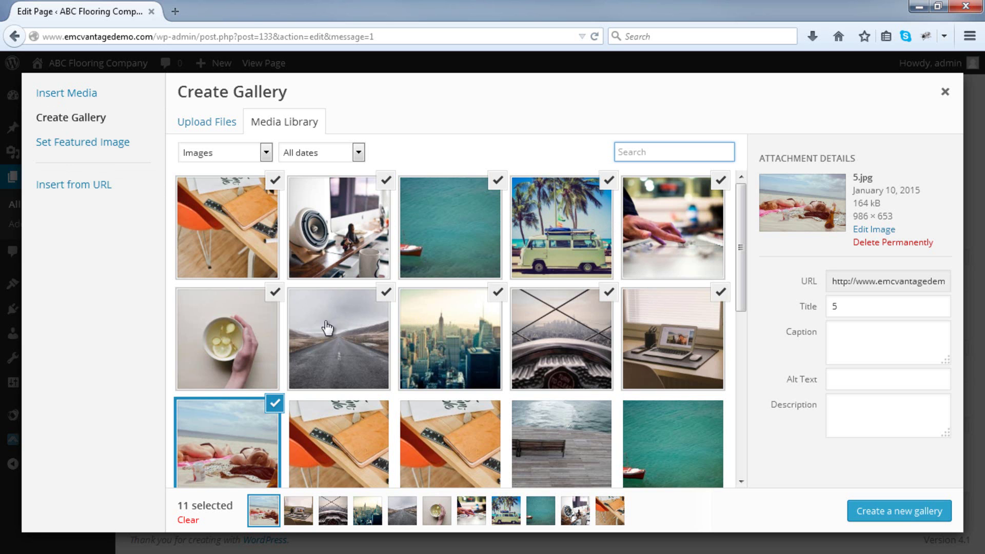
left_click(907, 519)
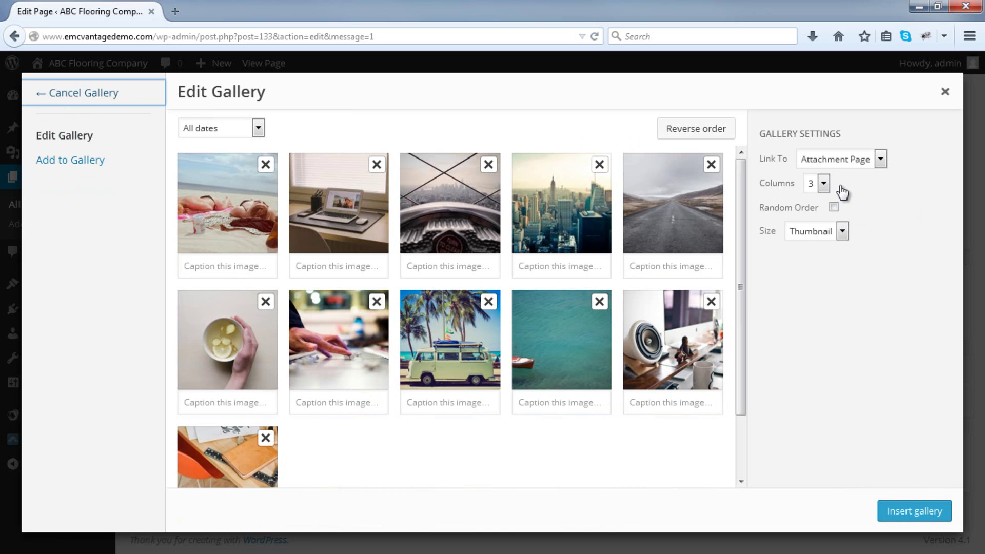
left_click(824, 184)
left_click(819, 250)
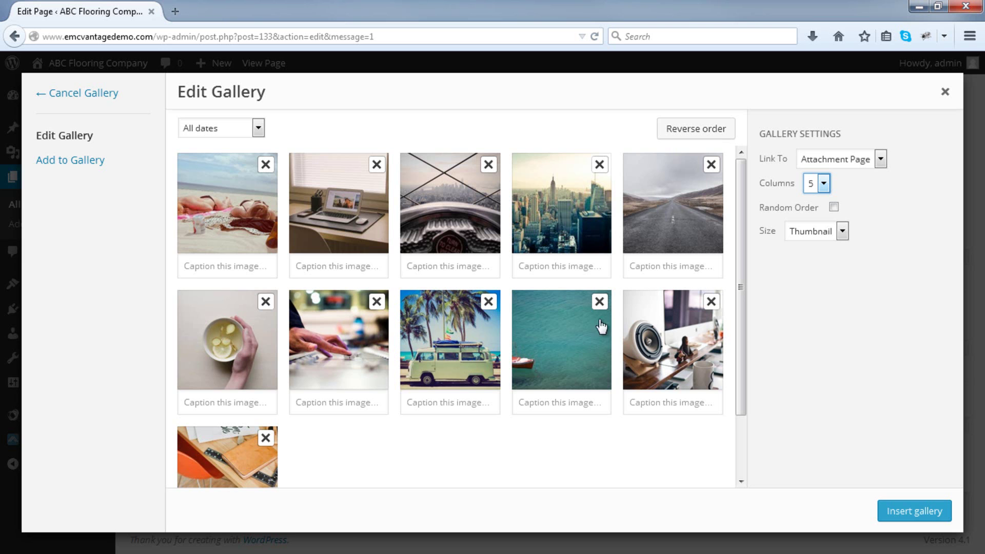
left_click(266, 438)
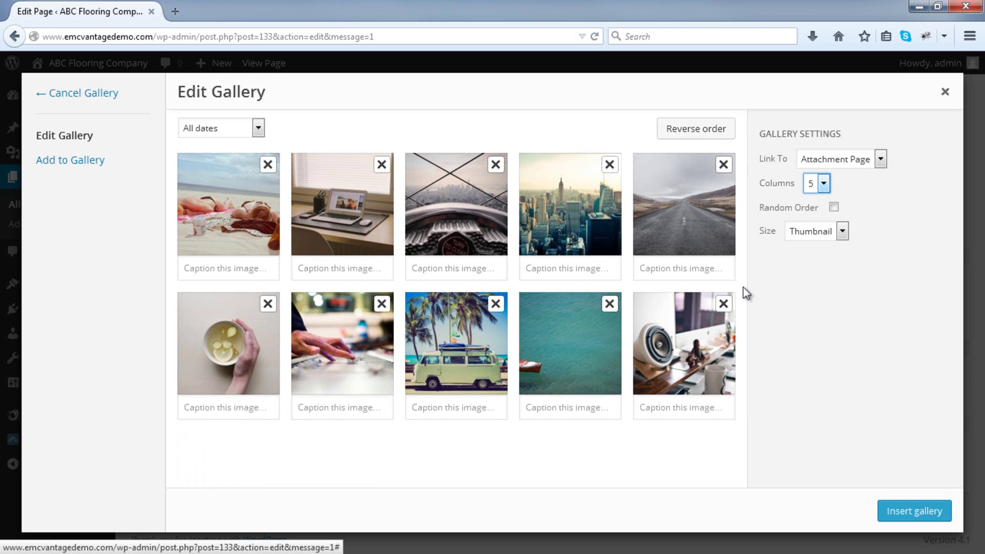
left_click(856, 163)
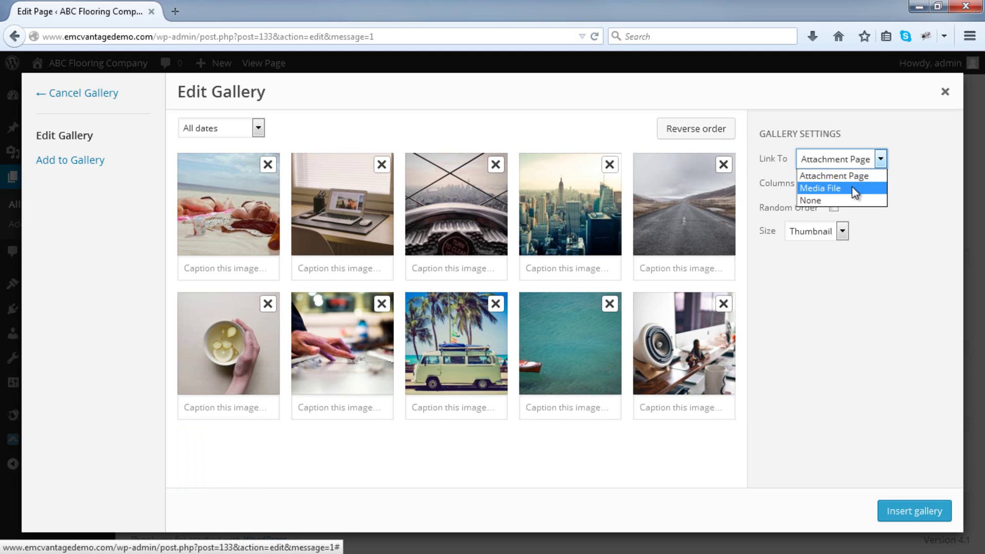
left_click(854, 189)
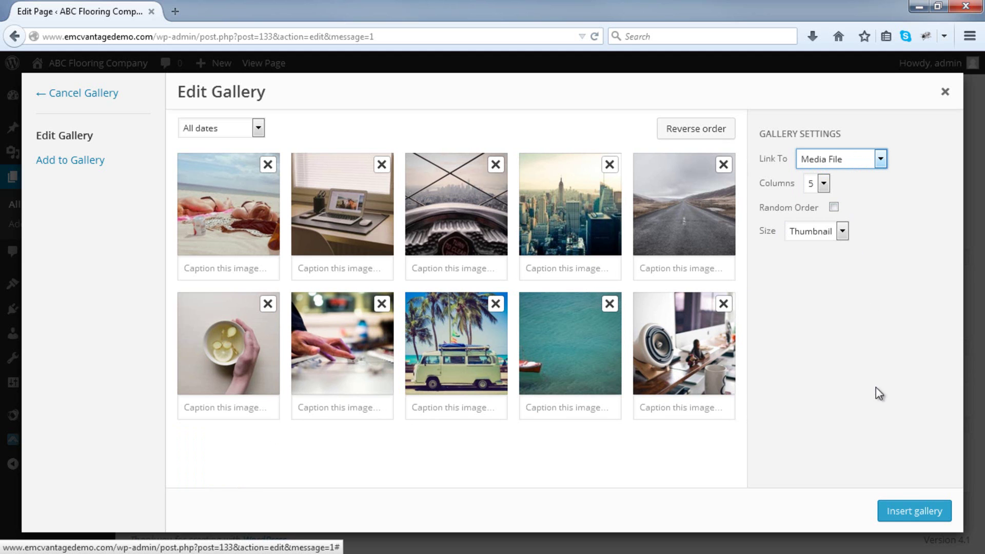
left_click(902, 517)
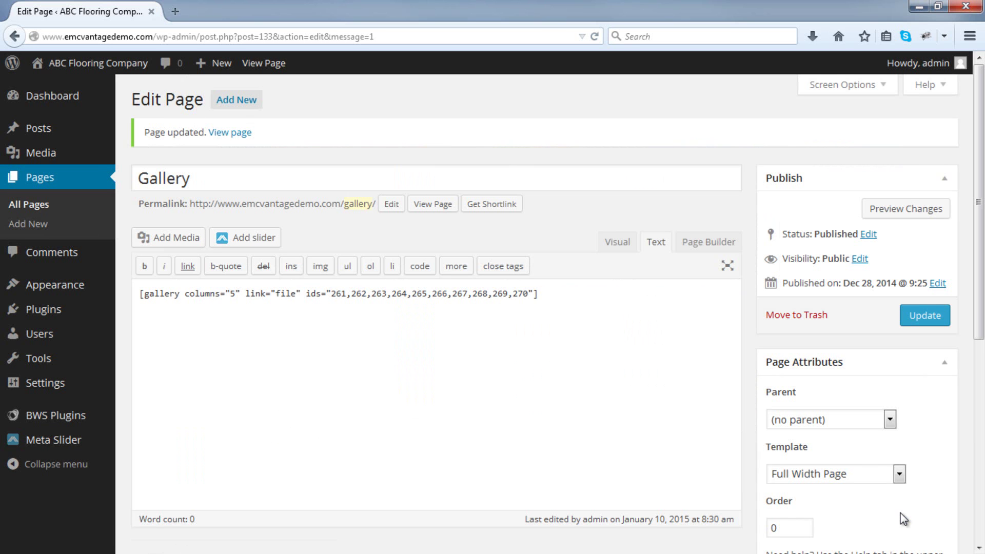
Update the Gallery page and open its live view in a new tab.
left_click(622, 251)
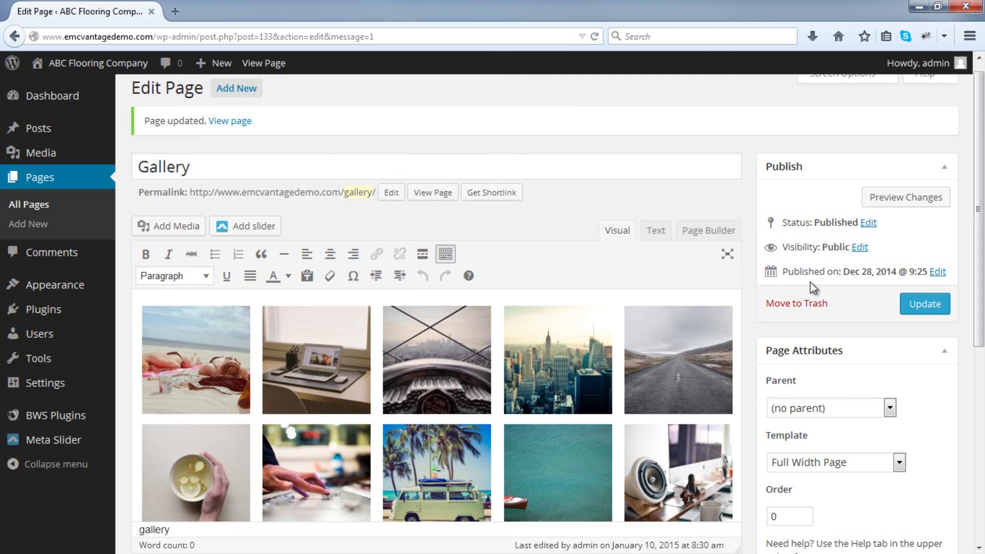
left_click(922, 308)
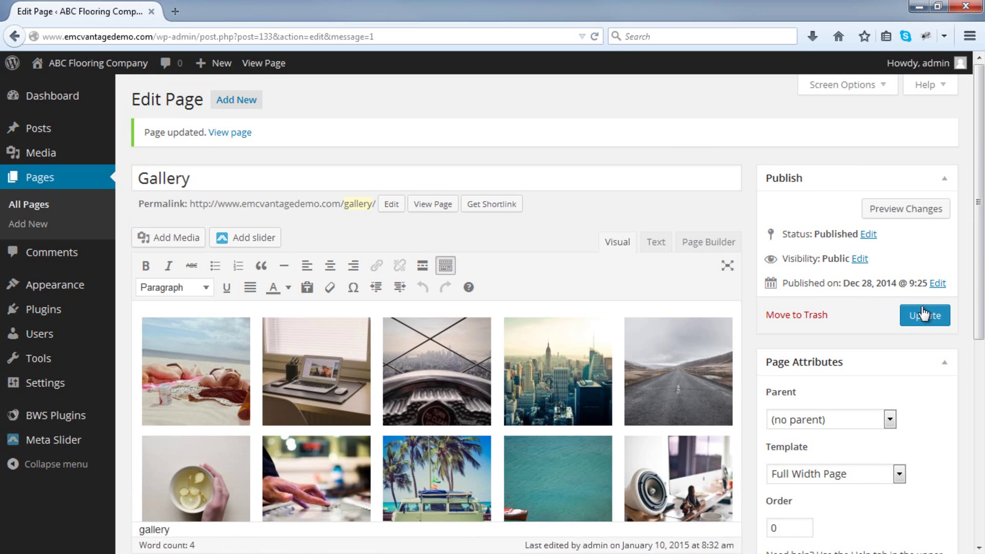
right_click(441, 205)
left_click(477, 213)
left_click(208, 7)
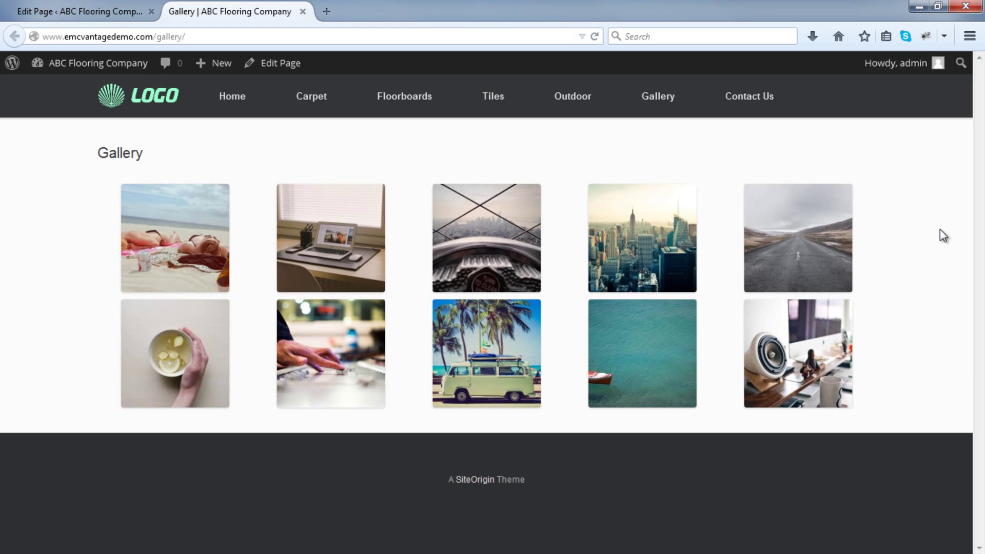
left_click(215, 221)
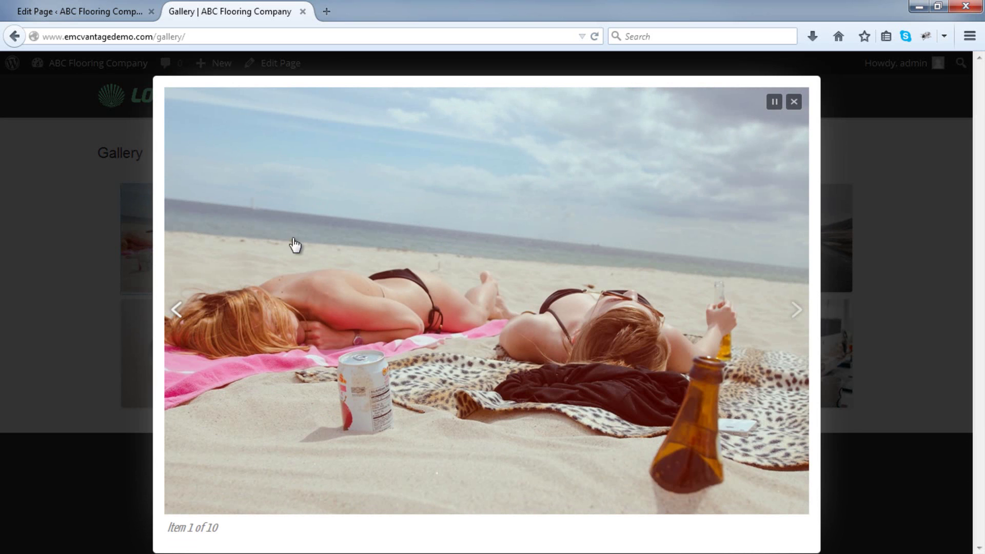
left_click(798, 310)
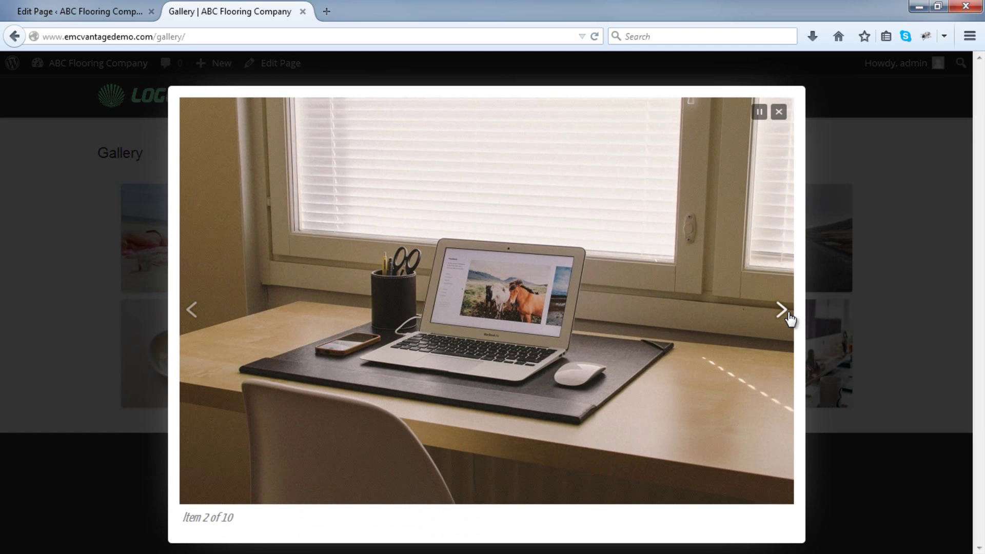
left_click(782, 310)
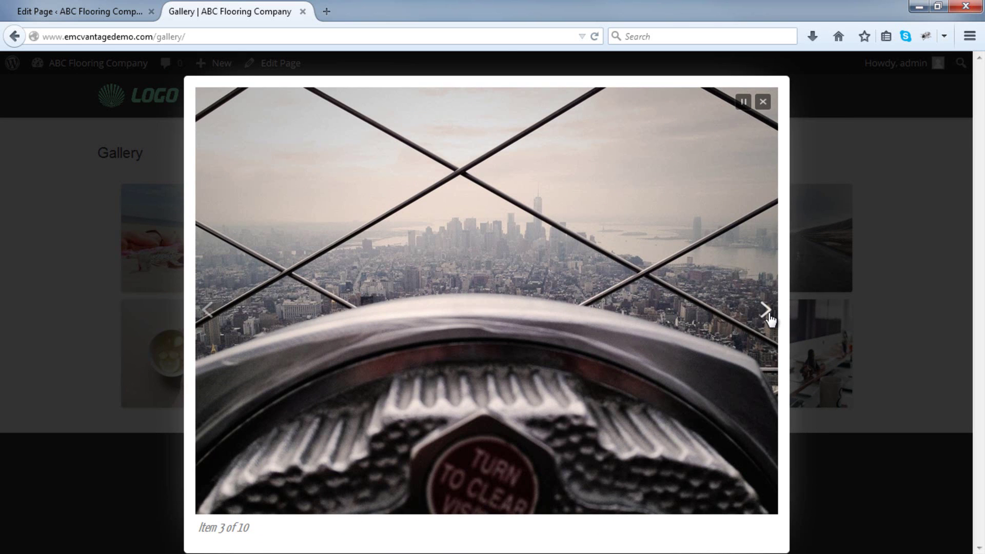
left_click(765, 309)
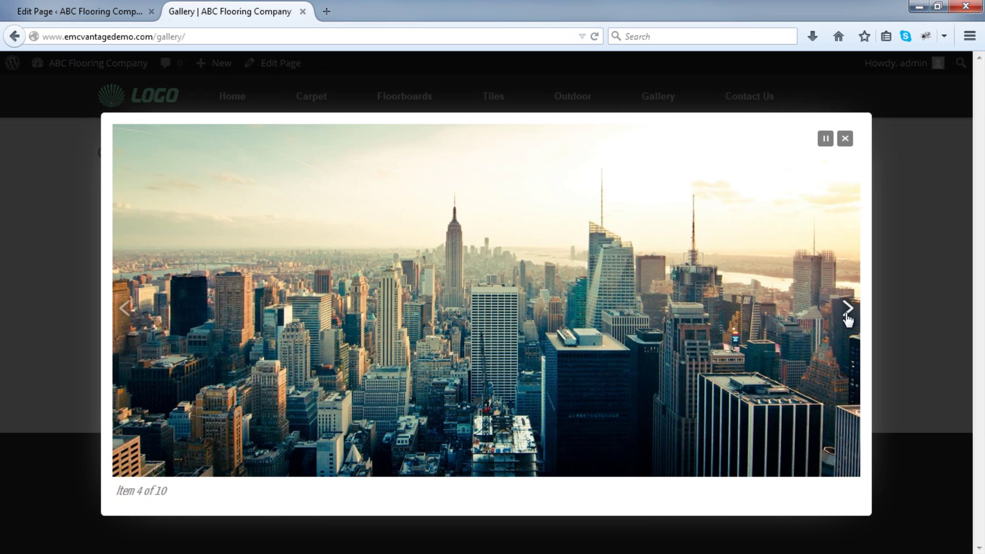
left_click(847, 309)
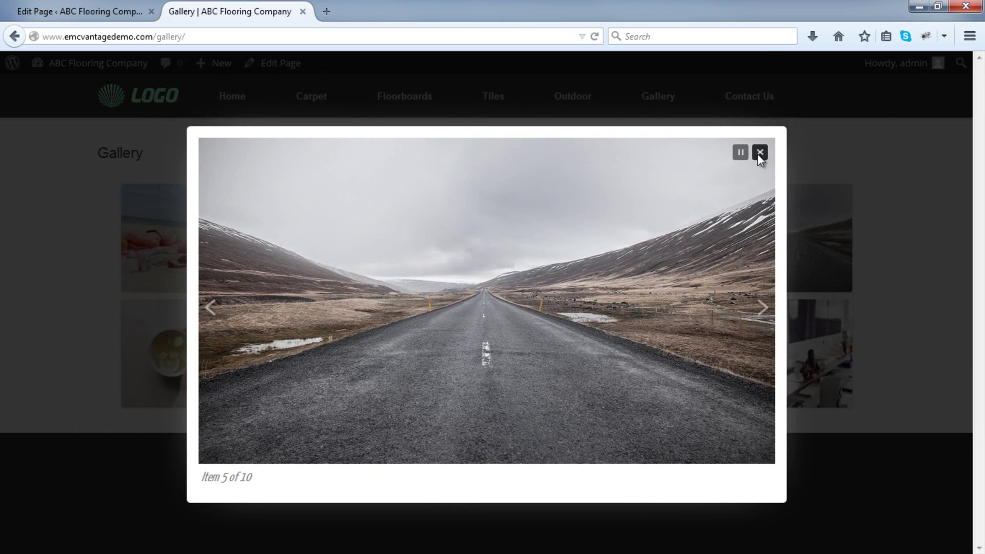
left_click(760, 152)
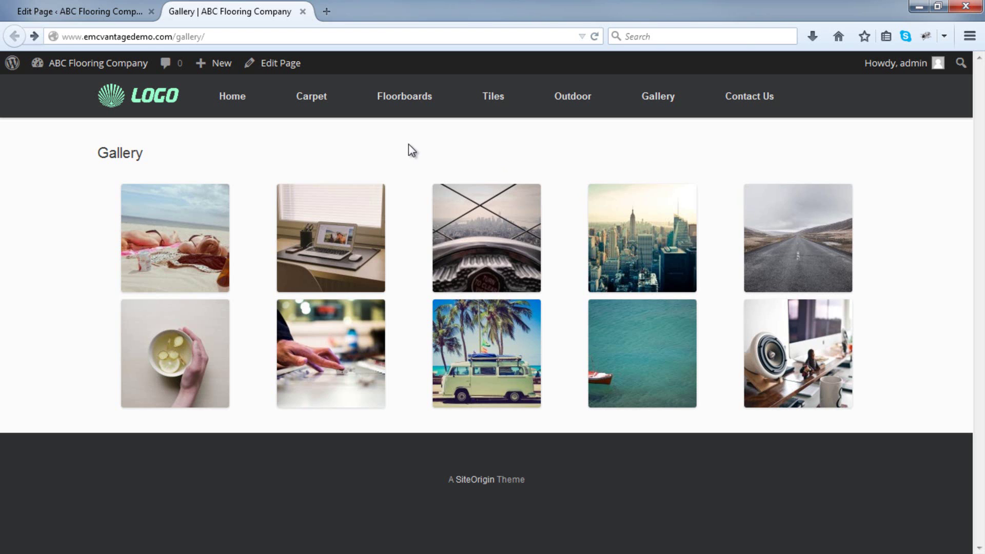
Set the gallery's Columns to 3 via Edit Gallery, then update the Gallery page.
left_click(84, 11)
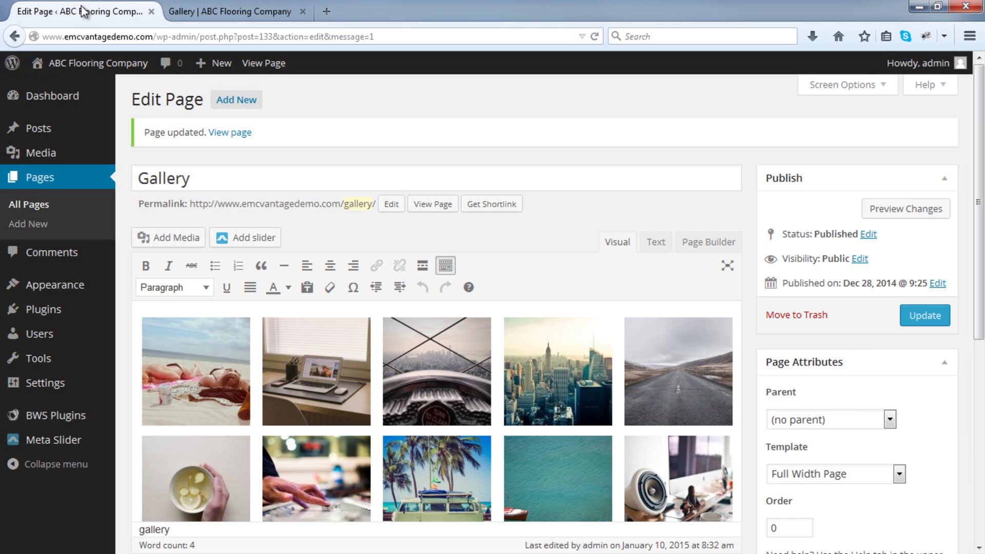
left_click(250, 354)
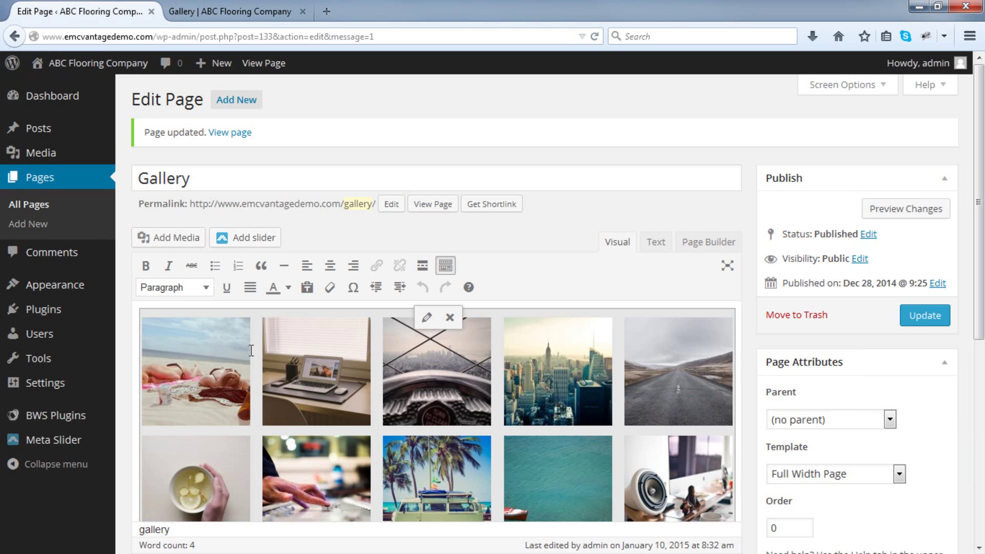
left_click(427, 317)
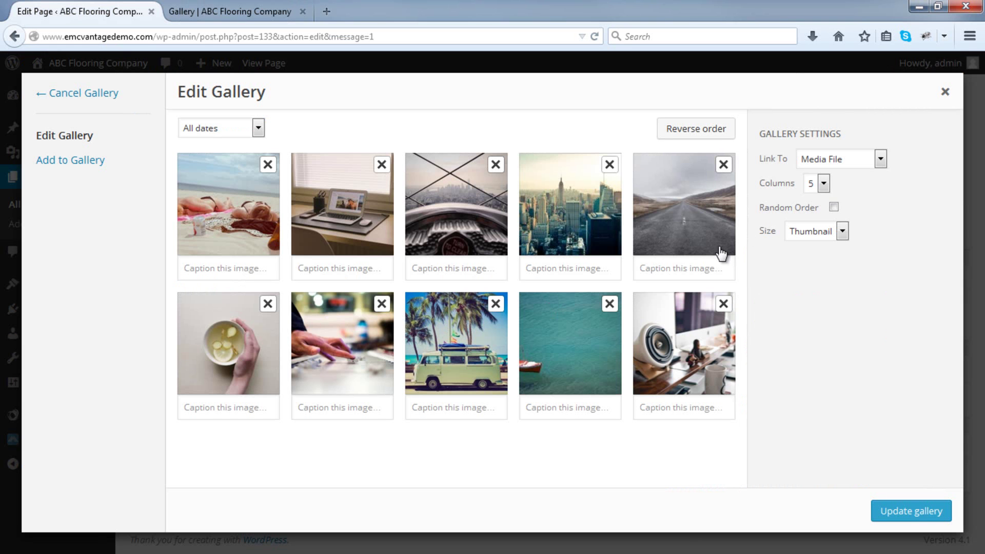
left_click(820, 188)
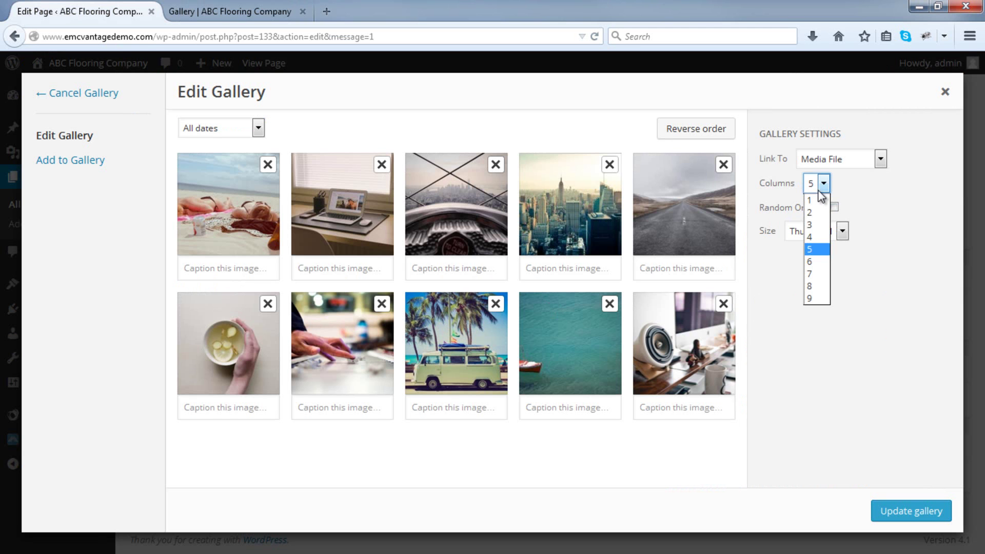
left_click(810, 229)
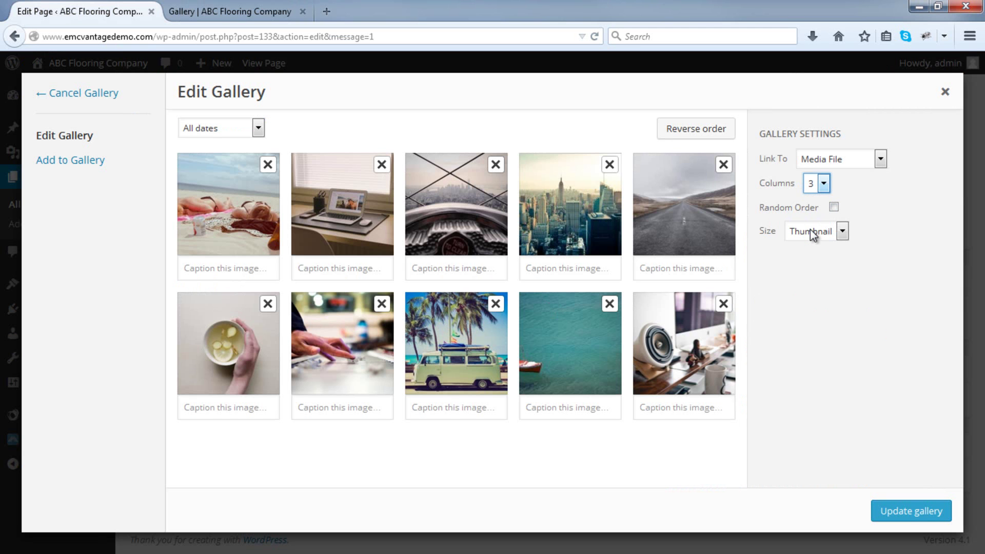
left_click(912, 510)
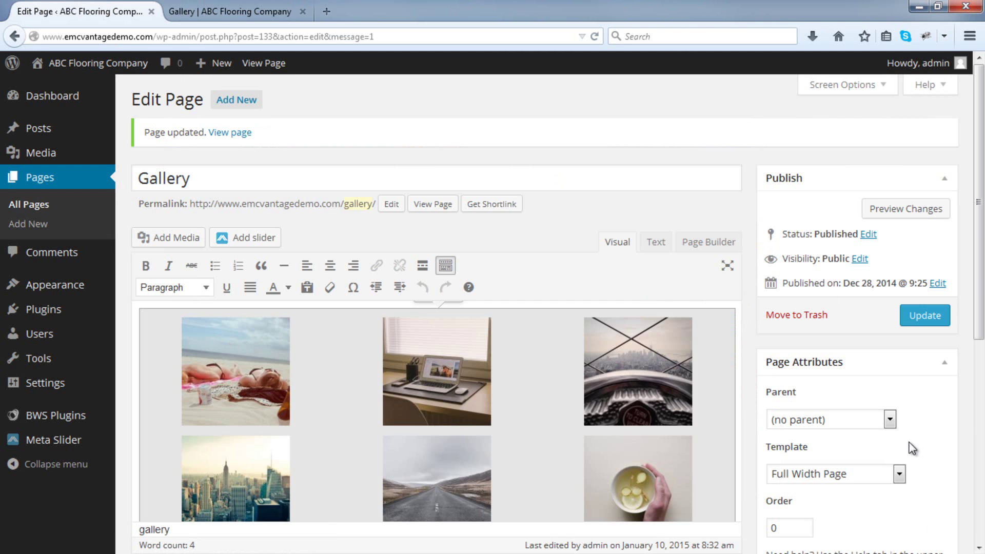
left_click(928, 320)
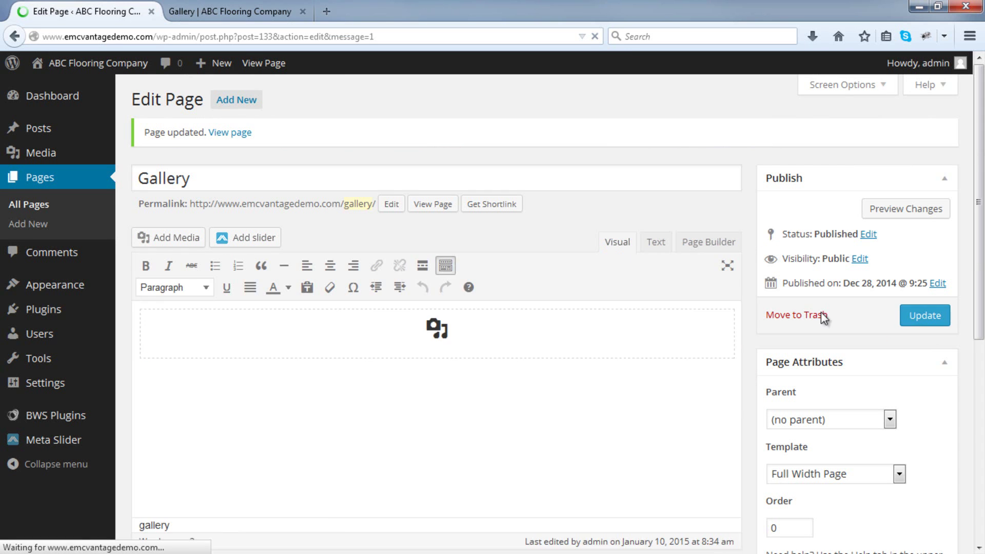
left_click(239, 11)
Reload the live 3-column gallery, enlarge the keyboard photo, and step to the next image.
left_click(595, 36)
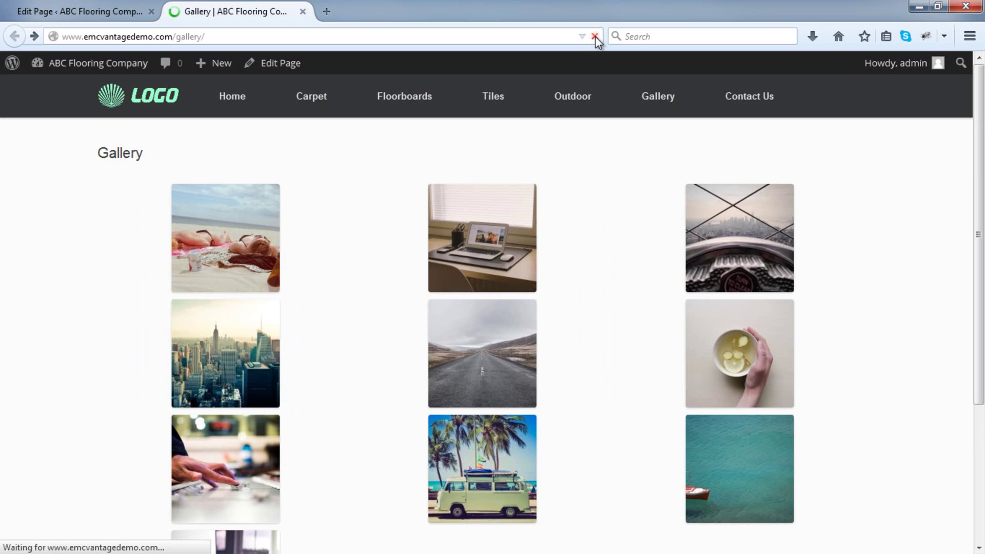
scroll(790, 230, "down", 3)
scroll(790, 231, "down", 2)
scroll(421, 288, "up", 4)
left_click(209, 424)
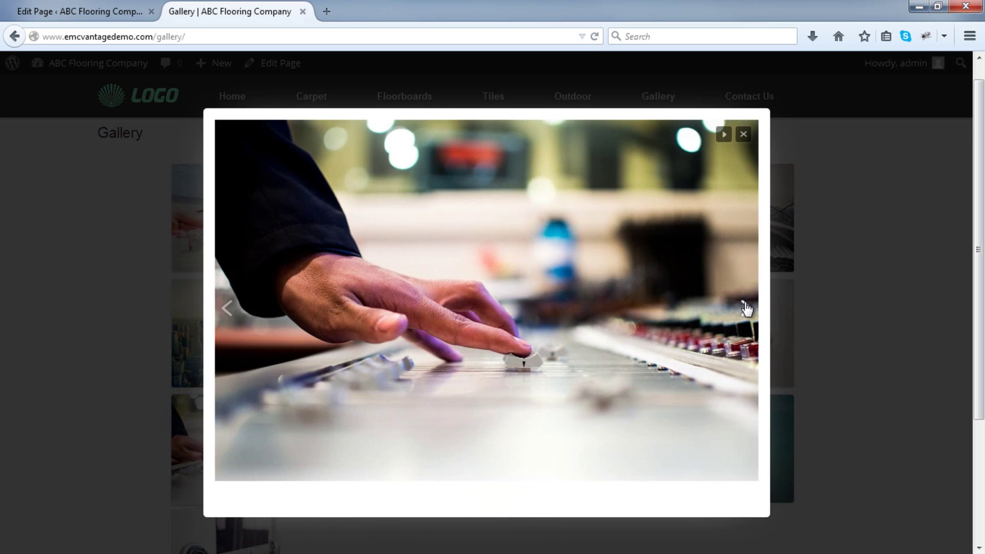
left_click(746, 308)
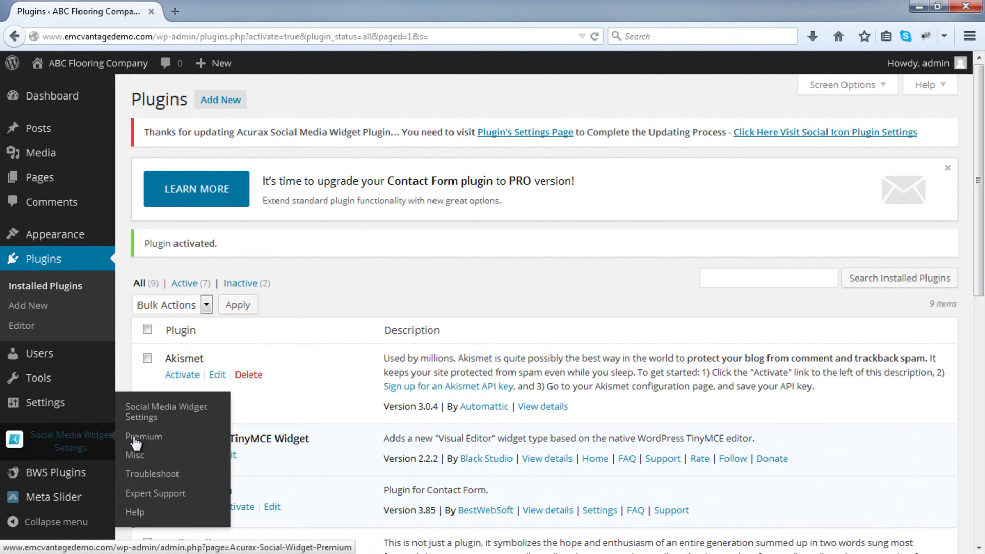
In Social Media Widget Settings, choose the Theme 14 icon style and 40px X 40px icon size.
left_click(143, 420)
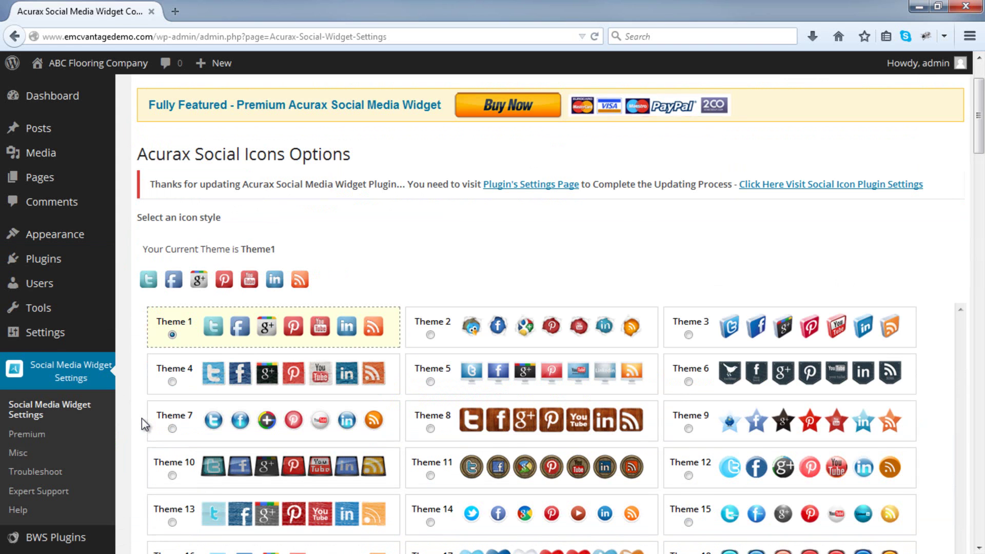
scroll(141, 417, "down", 5)
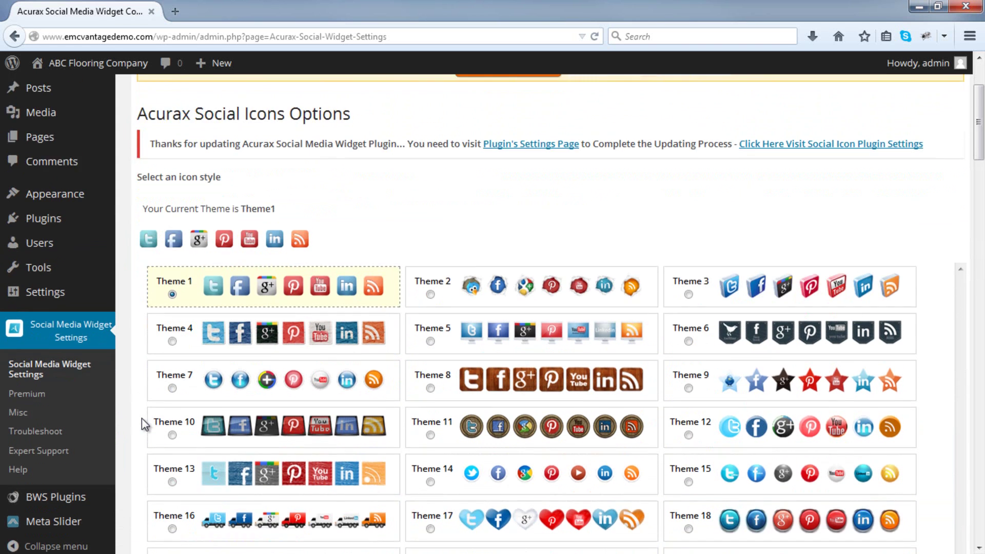
scroll(142, 418, "down", 2)
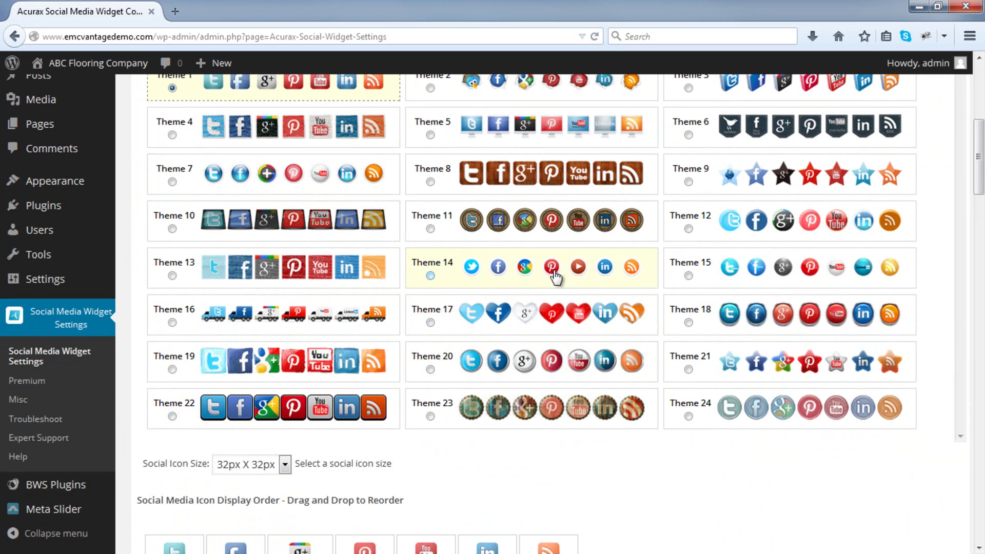
left_click(430, 276)
scroll(430, 276, "up", 5)
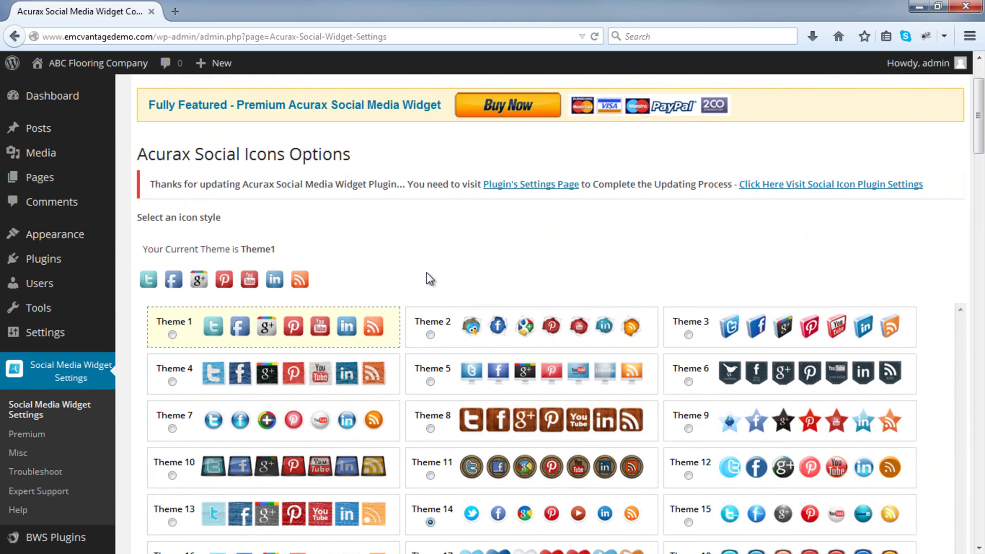
scroll(428, 276, "down", 2)
scroll(348, 328, "down", 6)
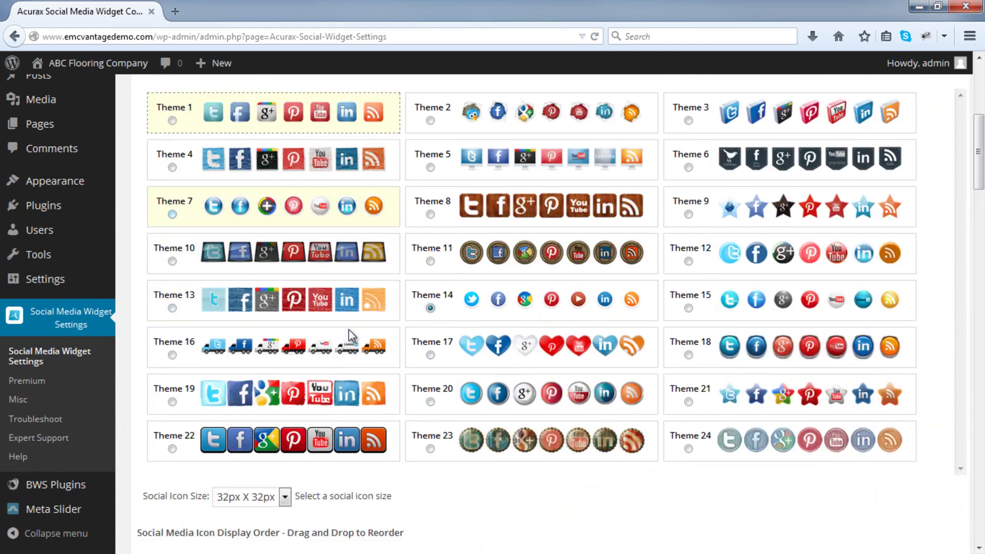
scroll(351, 338, "down", 1)
left_click(285, 301)
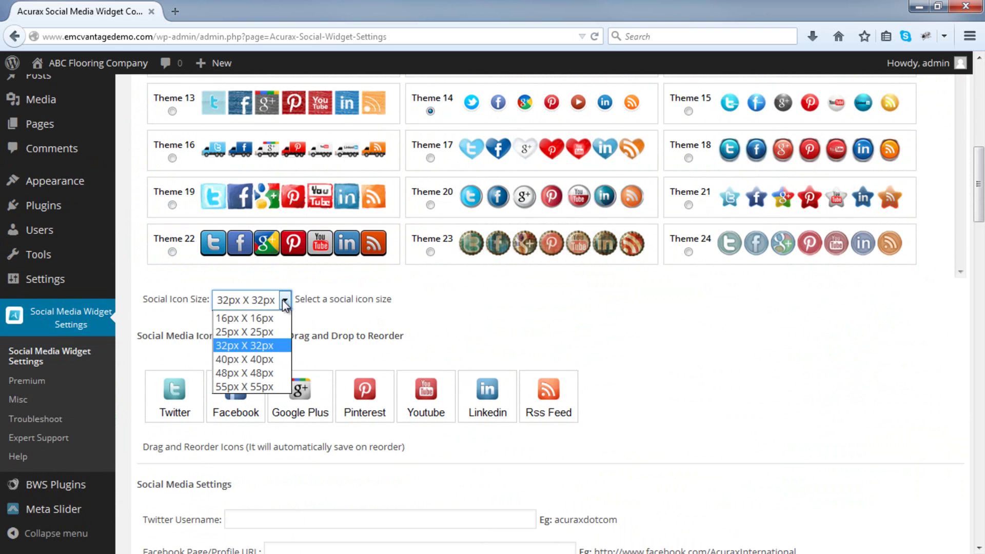
left_click(259, 359)
scroll(259, 357, "down", 3)
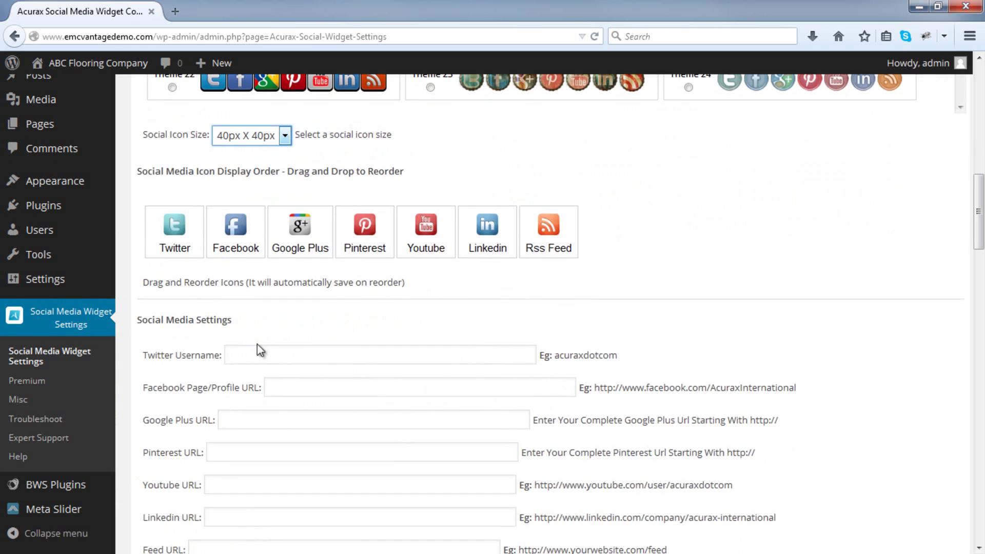
Drag Facebook, Google Plus and Pinterest ahead of Twitter in the Social Media Icon Display Order.
left_click_drag(248, 248, 386, 246)
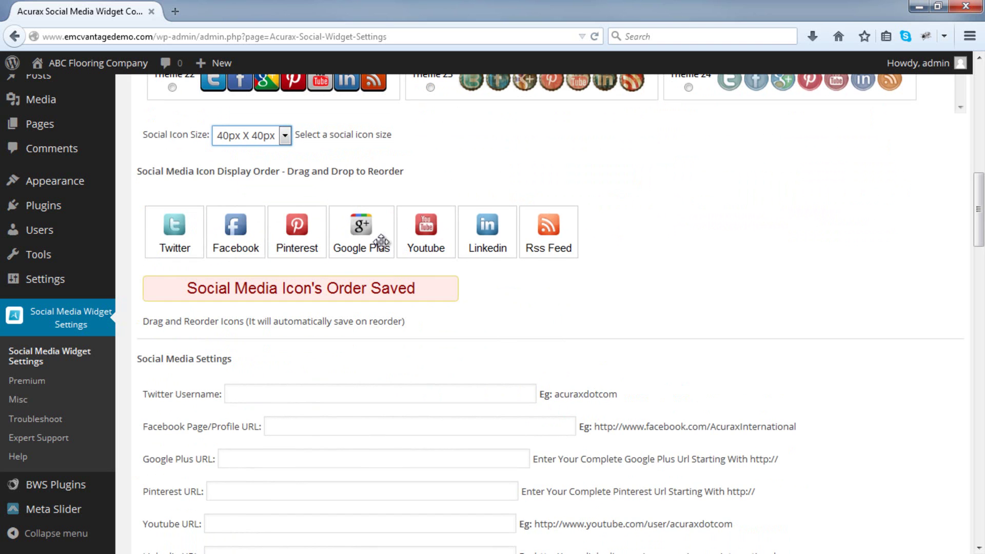
left_click_drag(242, 241, 171, 241)
left_click_drag(360, 239, 232, 240)
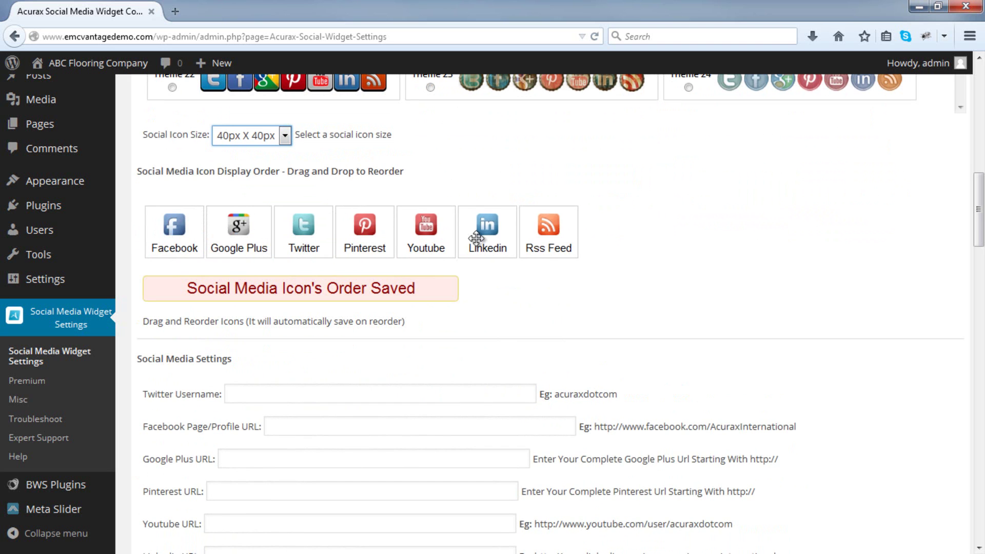
left_click_drag(376, 239, 306, 237)
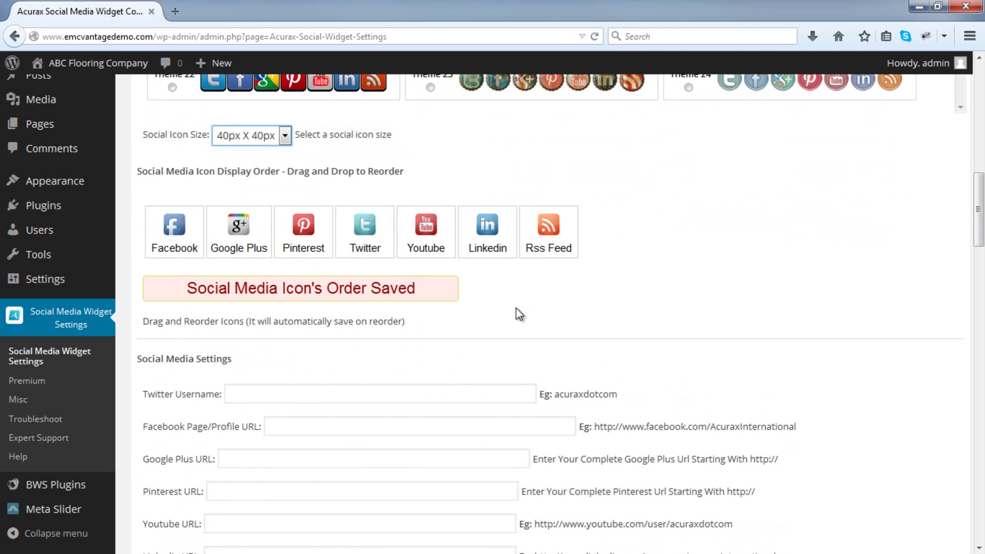
scroll(516, 311, "down", 3)
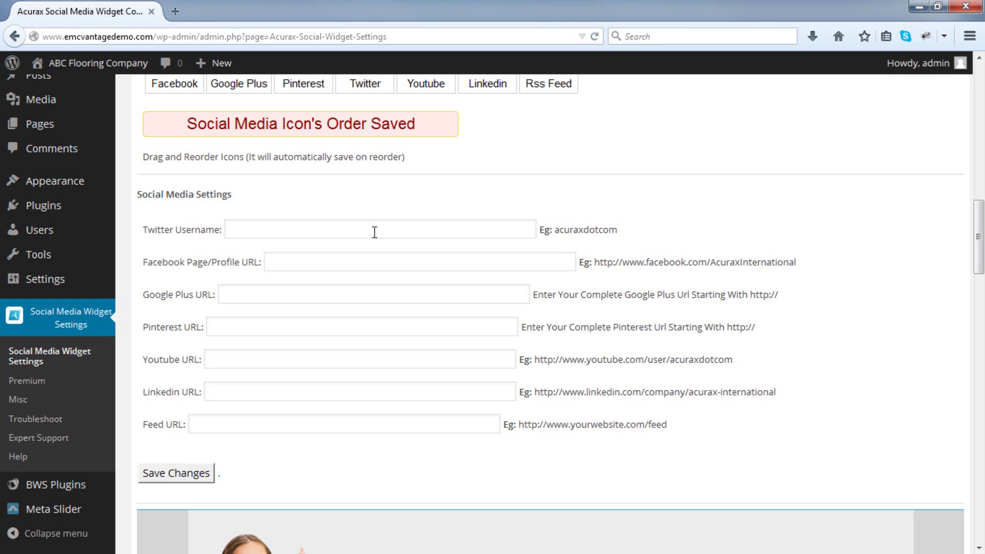
Enter the Twitter username, then the Facebook and Google Plus profile URLs in the social widget settings.
left_click(374, 232)
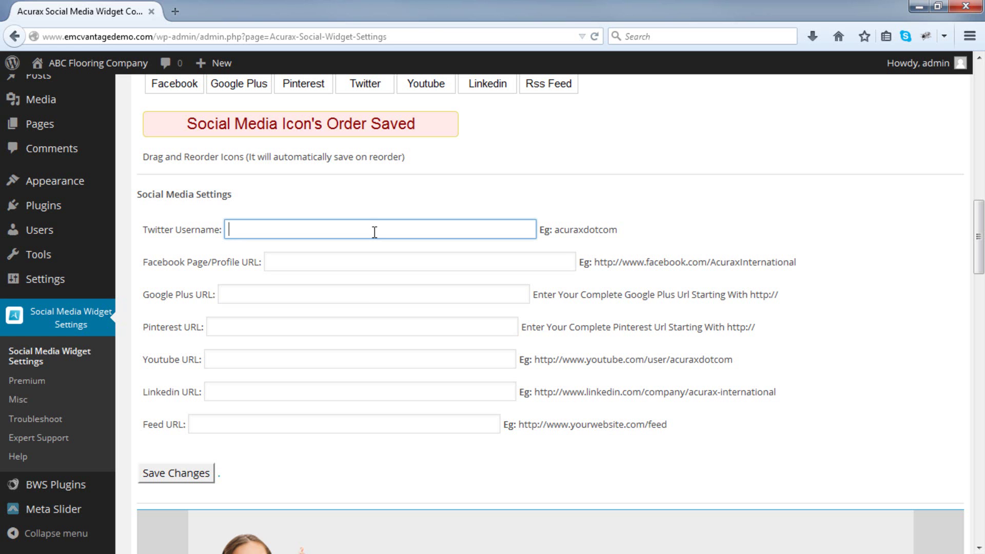
type("emediacoach")
key("Tab")
type("ht")
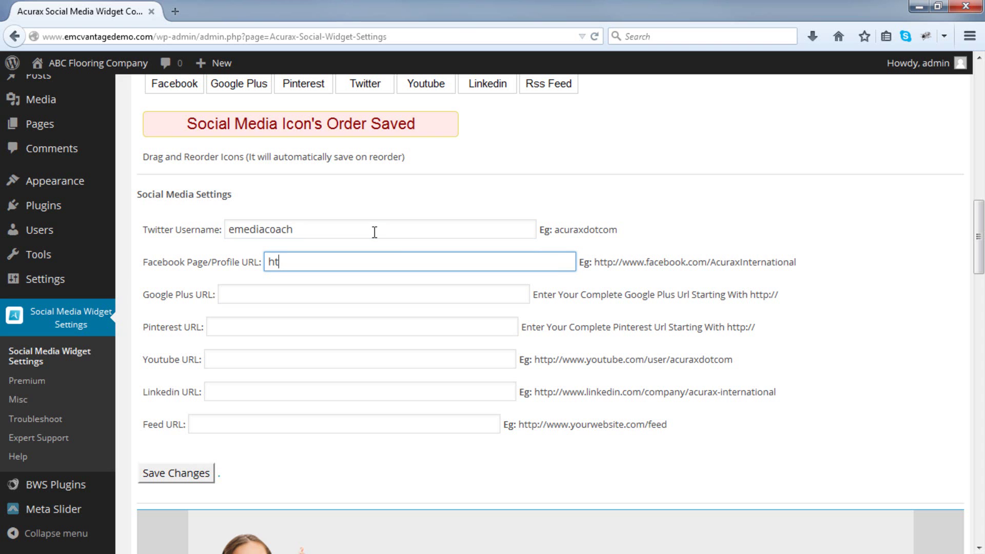
type("pp://www.facebook.com/emediacoach")
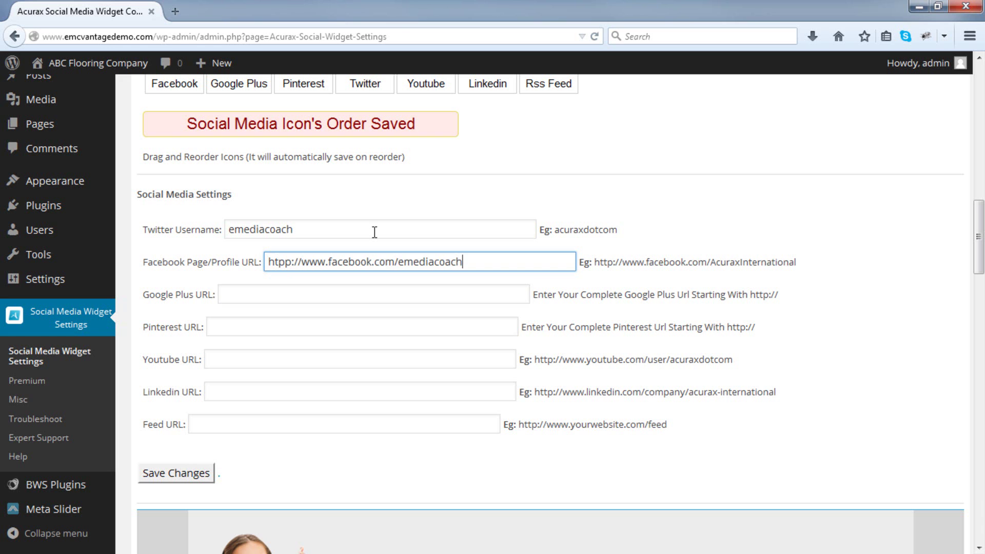
key("Tab")
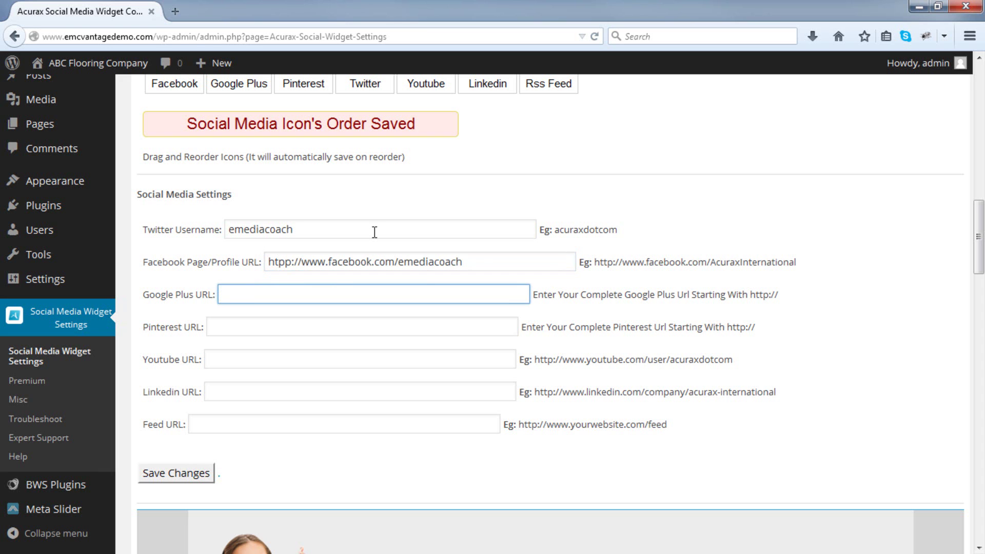
type("http://www.google.com")
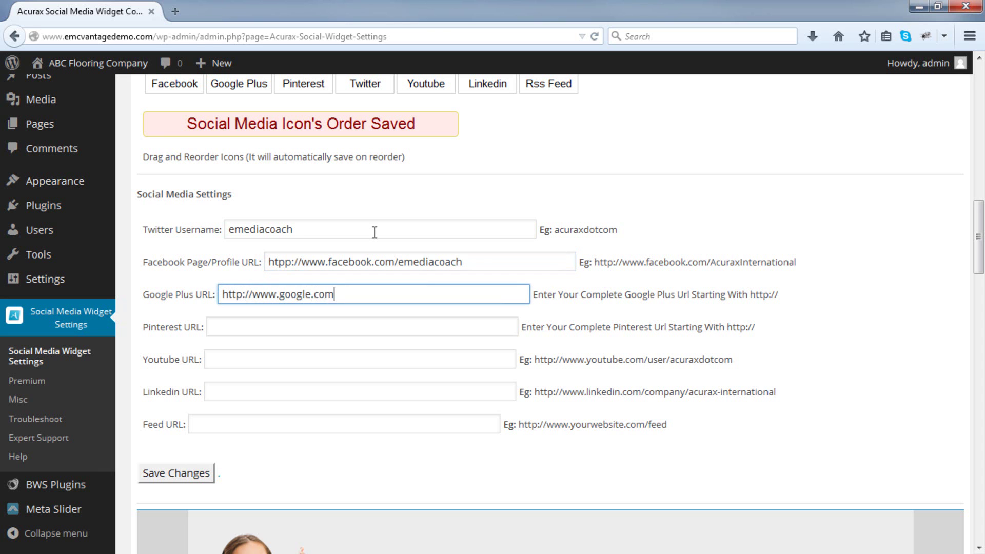
type("/emediacoach")
Skip Pinterest, fill in the YouTube and LinkedIn profile URLs, and save the settings.
key("Tab")
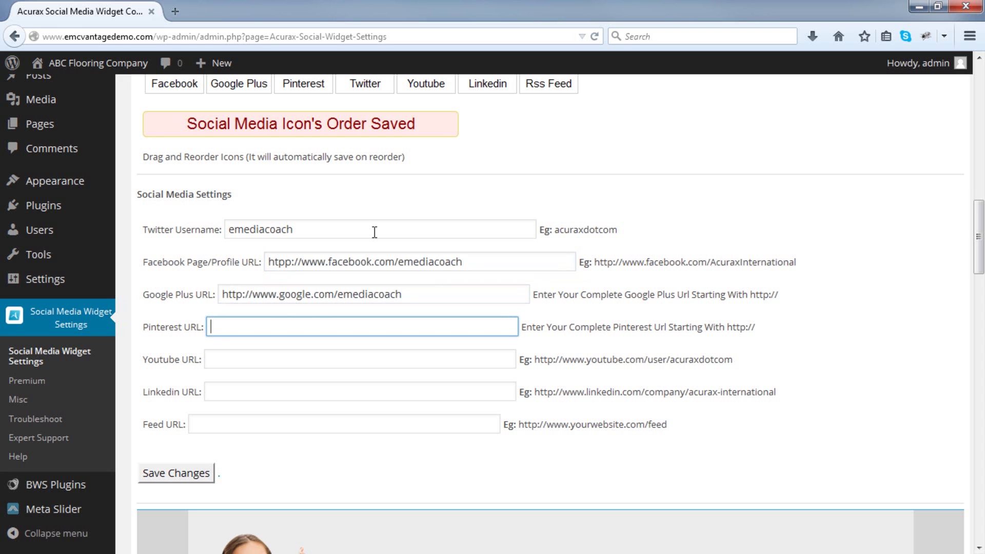
key("Tab")
type("http://www.youtube.com/emediacoach")
key("Tab")
type("htt://www.linkedin.com/emediacoach")
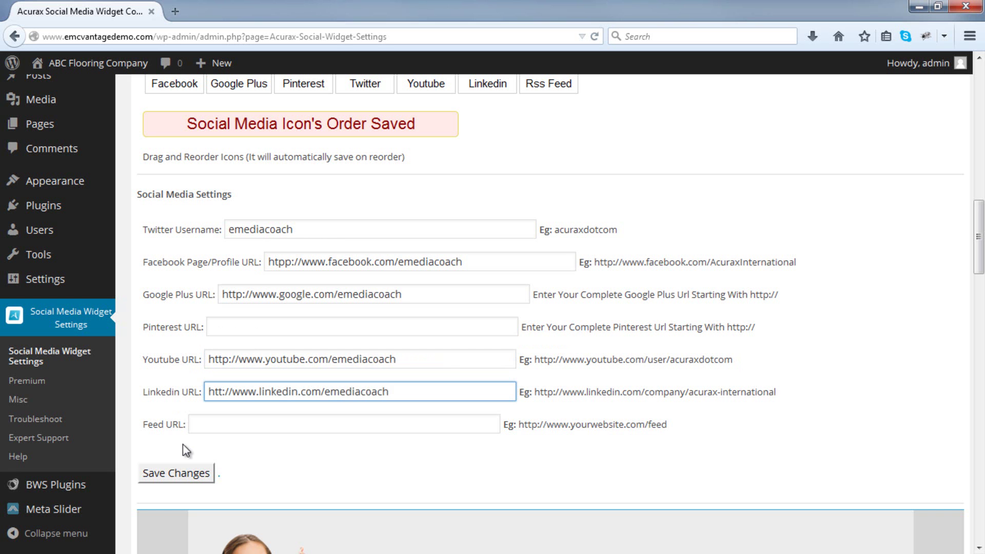
left_click(178, 471)
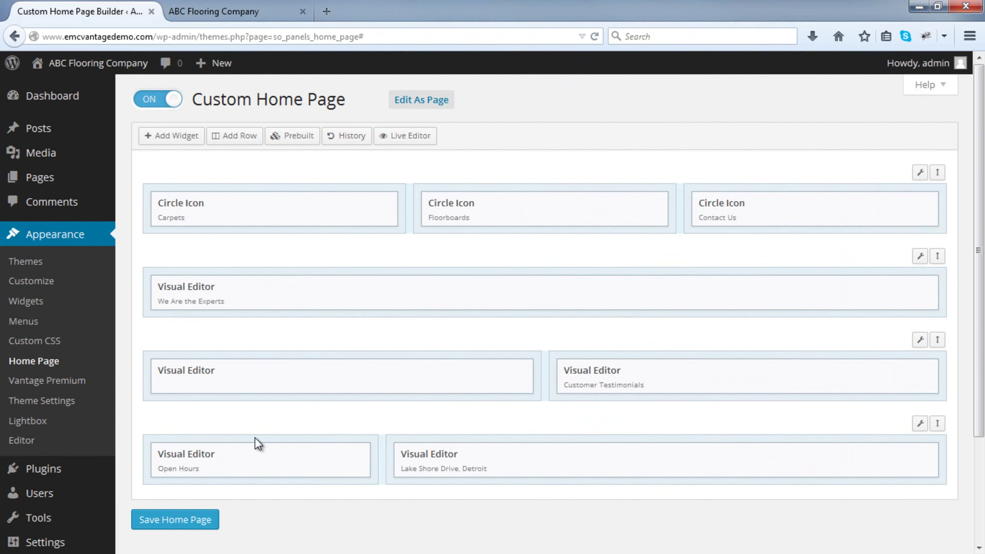
Add an Acurax Social Media widget to the Open Hours column and save the home page.
left_click(256, 438)
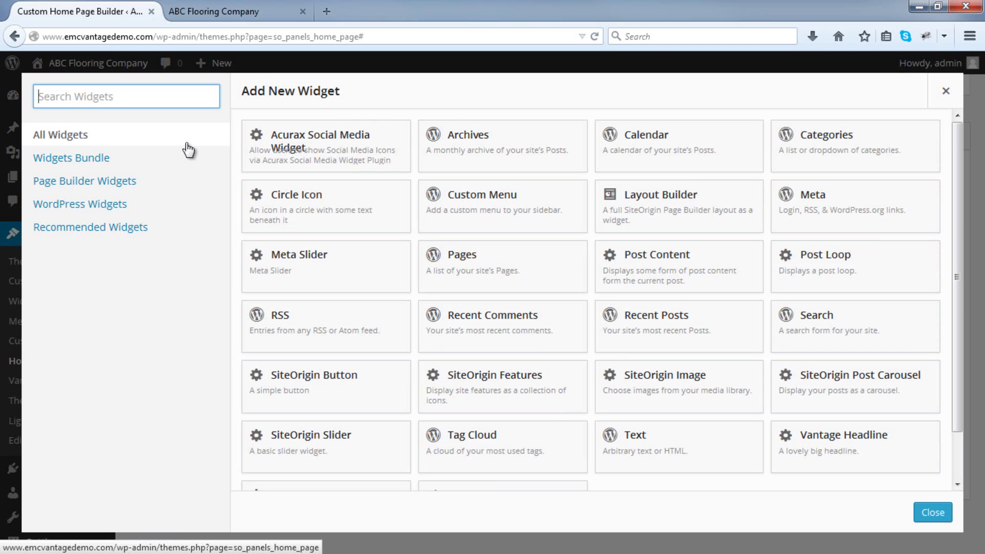
left_click(296, 146)
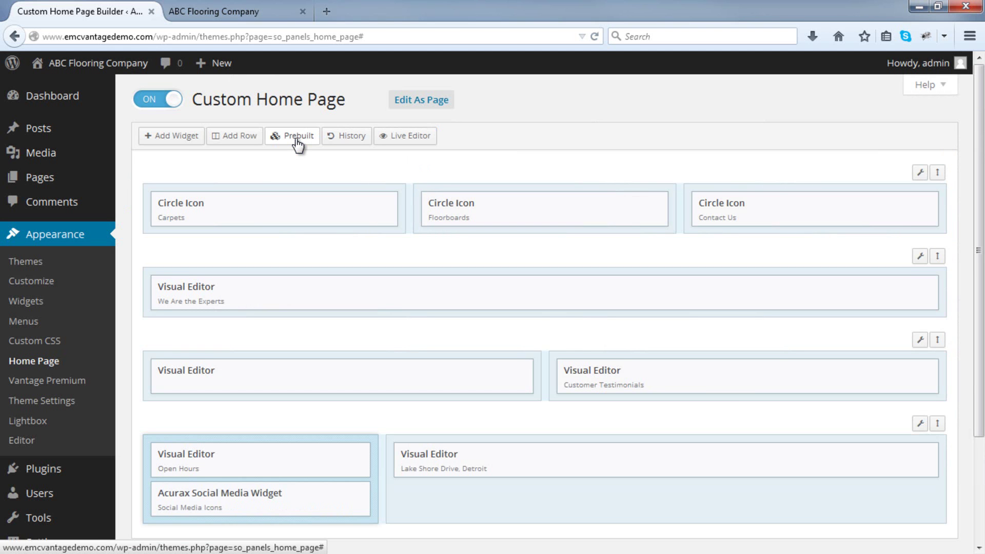
scroll(416, 146, "down", 5)
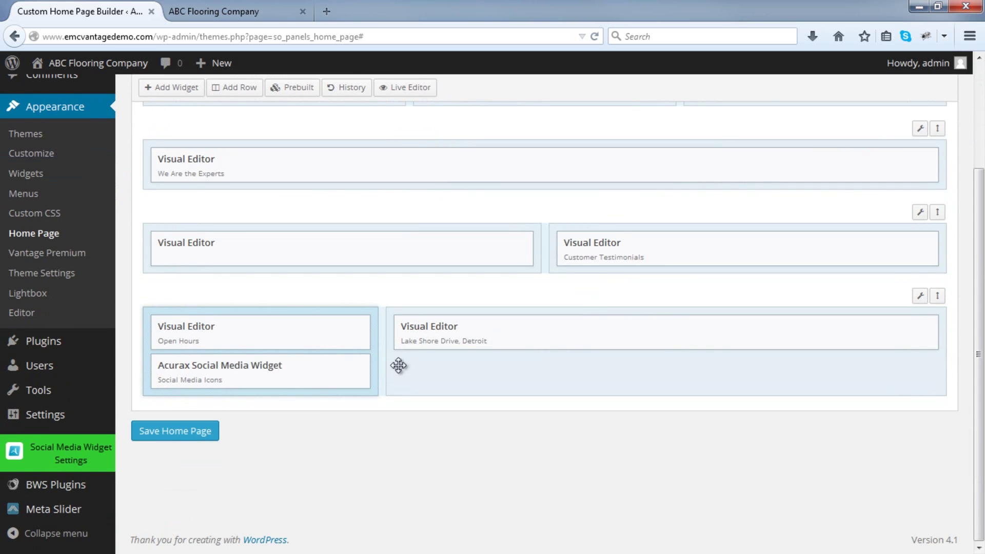
left_click(170, 434)
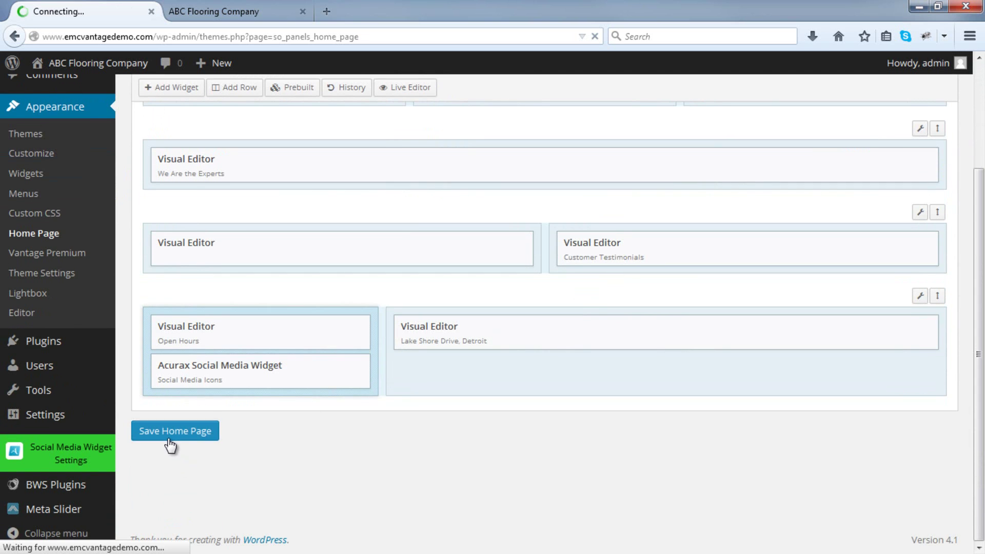
Reload the live site to view the new social icons, then return to the page builder.
left_click(246, 10)
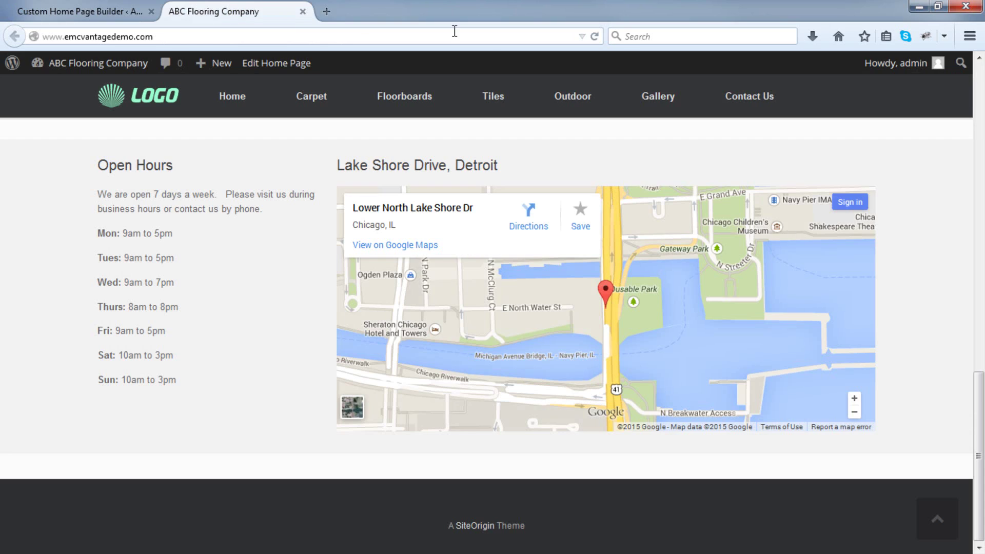
left_click(590, 38)
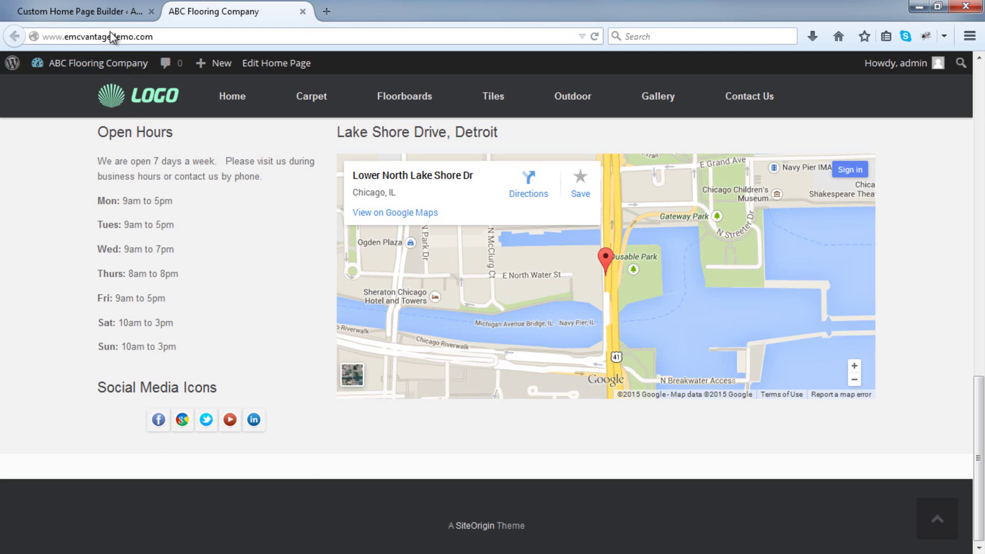
left_click(106, 15)
scroll(205, 267, "down", 3)
Delete the 'Social Media Icons' title, choose 48px X 48px icons with Left alignment, and save the home page.
left_click(282, 407)
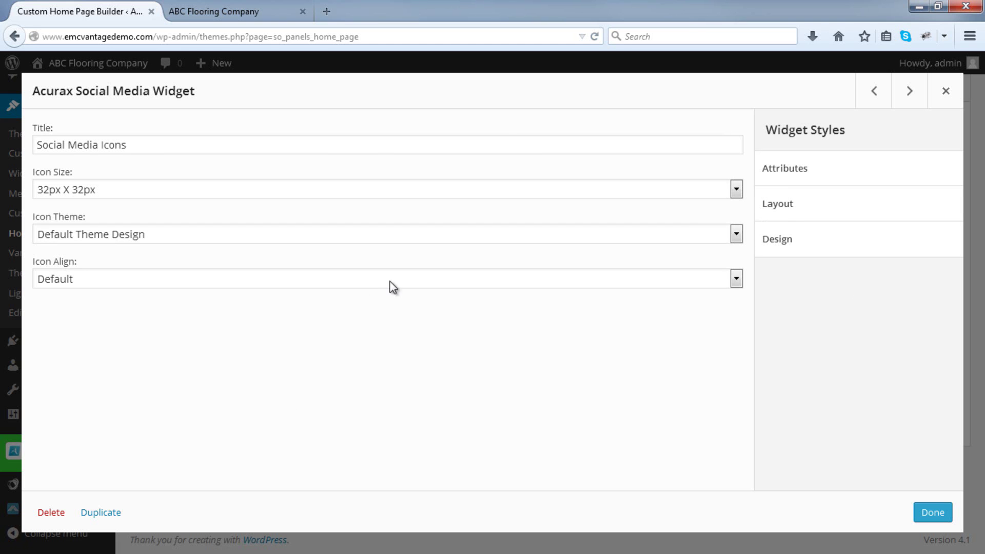
left_click_drag(508, 138, 2, 148)
key("BackSpace")
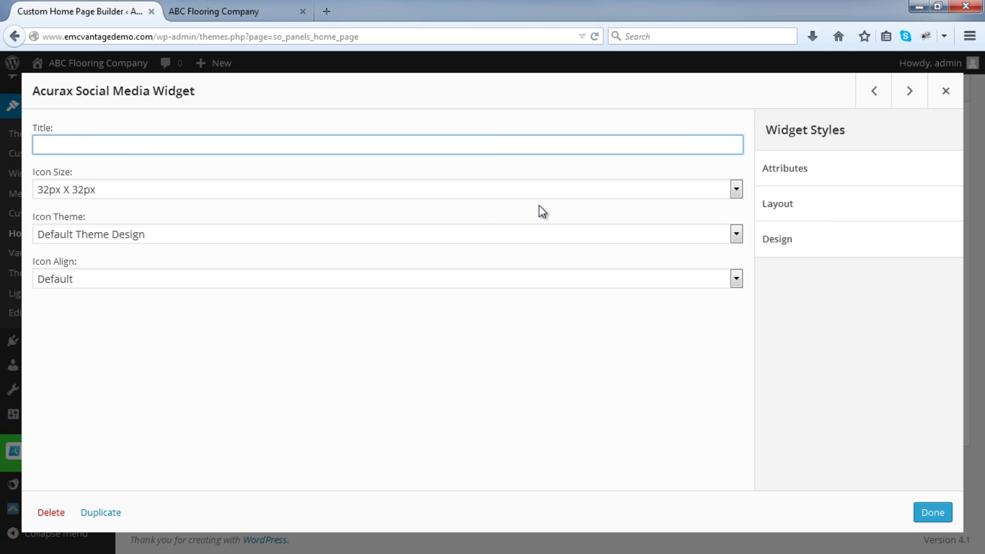
left_click(598, 193)
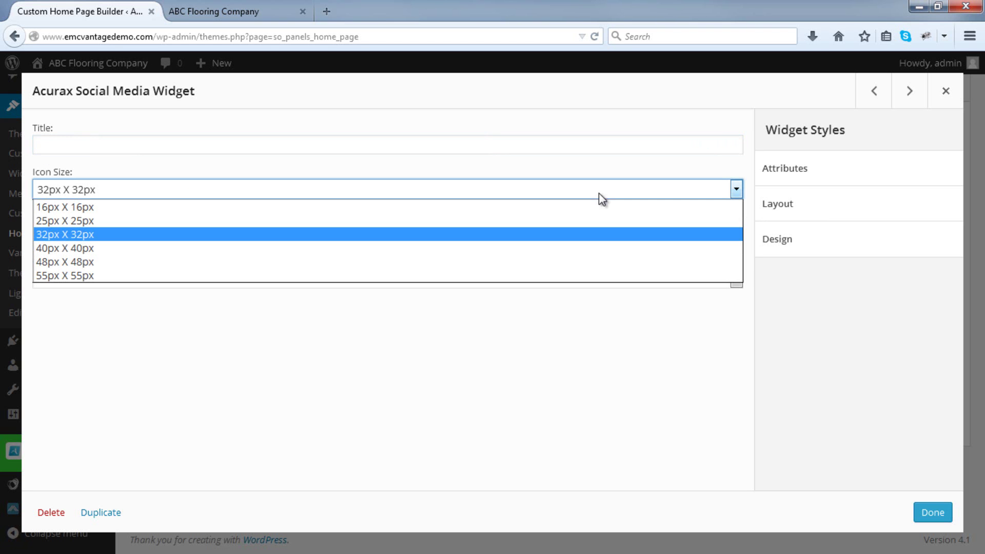
left_click(536, 261)
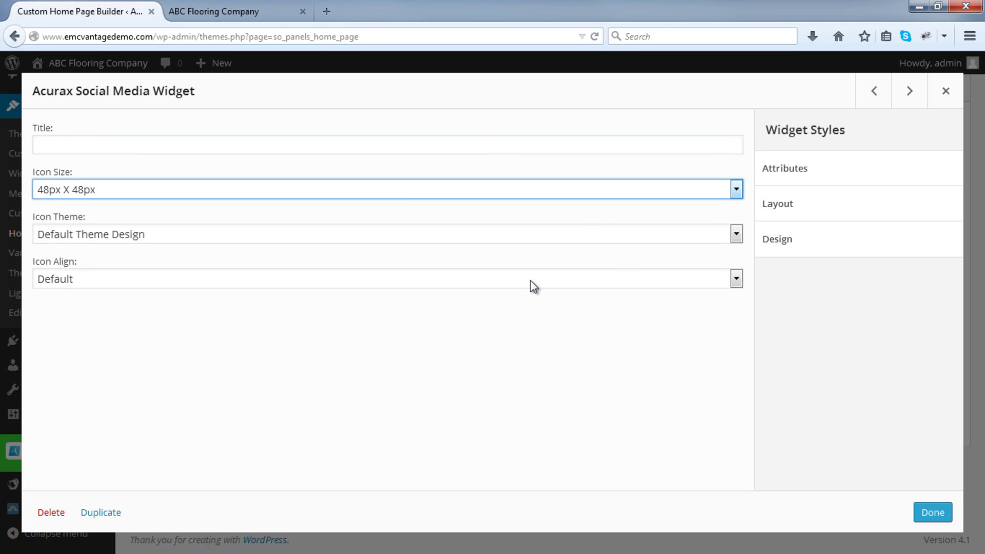
left_click(530, 281)
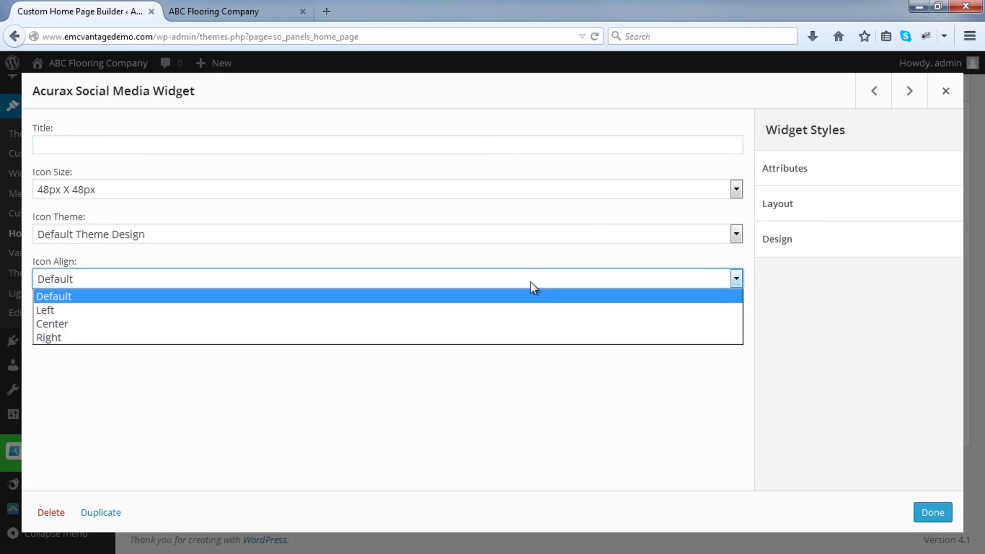
left_click(512, 311)
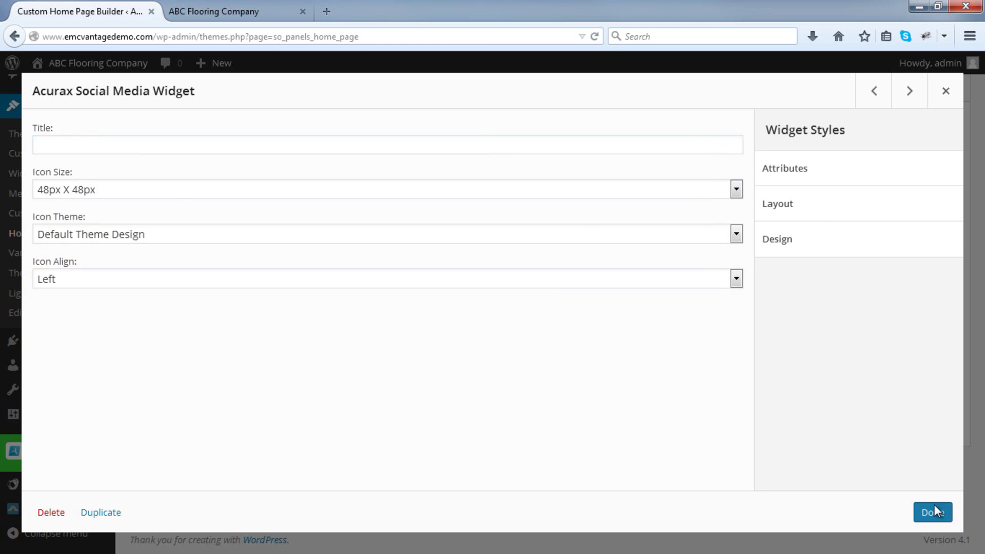
left_click(932, 512)
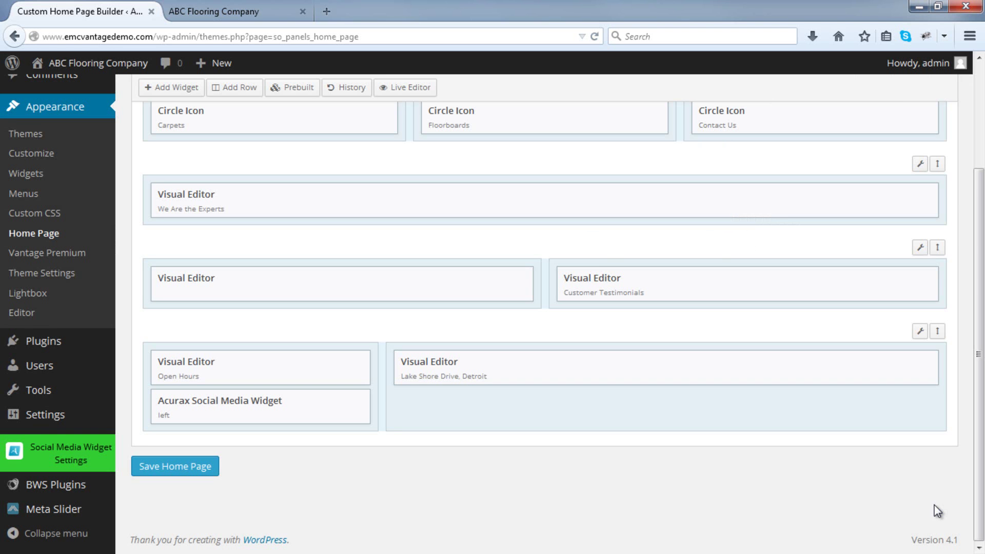
left_click(146, 473)
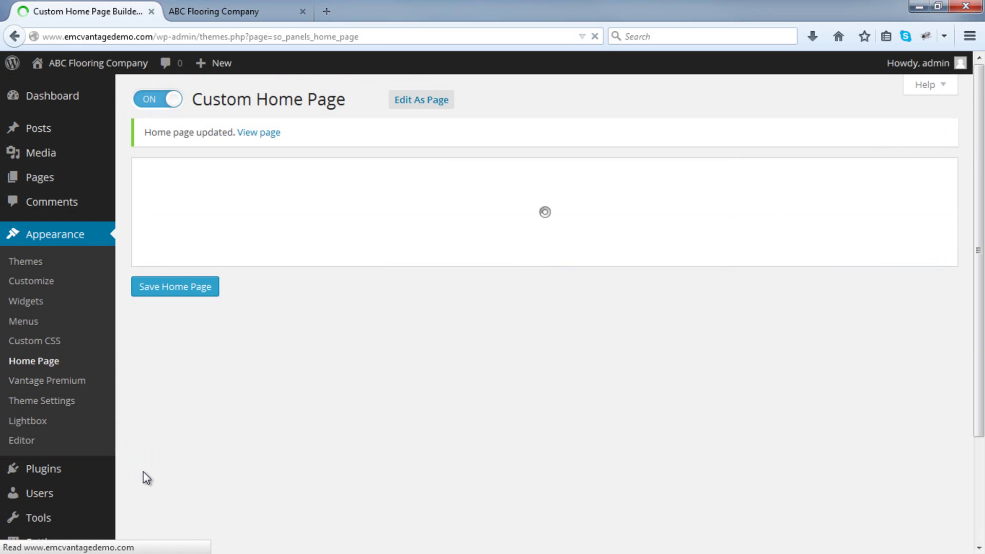
Reload the live site to check the 48px icons, then go back to the page builder.
left_click(239, 7)
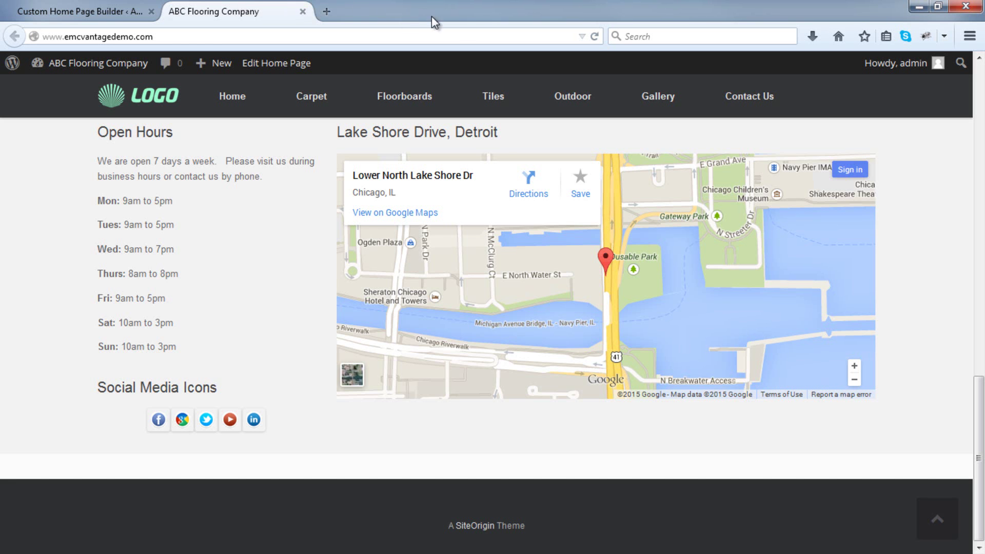
left_click(597, 39)
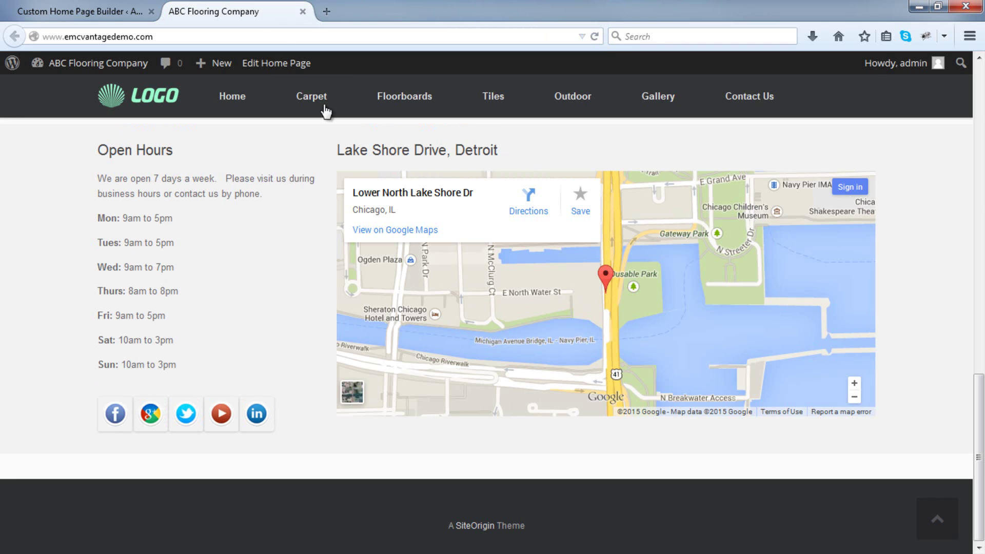
left_click(81, 14)
scroll(296, 249, "down", 3)
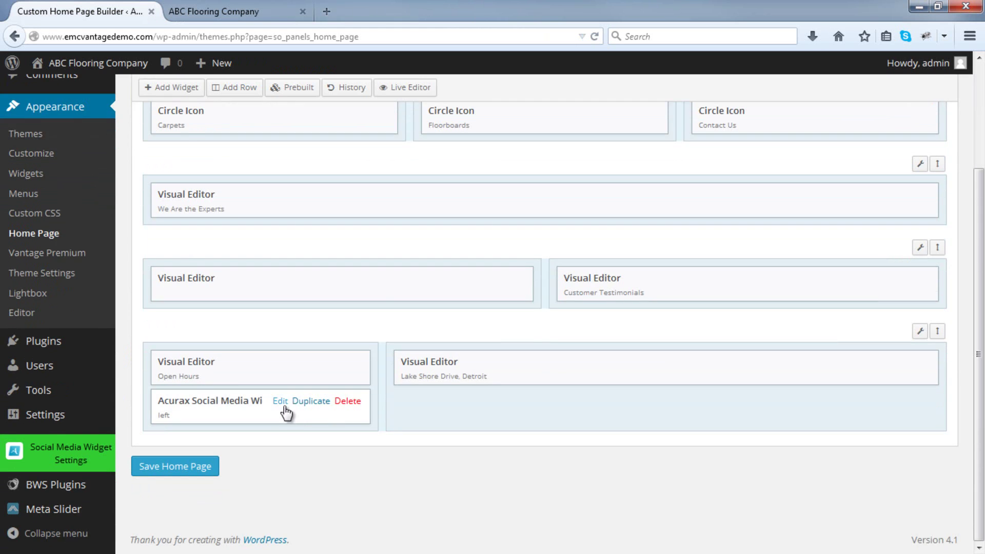
Change the Acurax widget's icon size to 40px X 40px, save, and reload the live site.
left_click(280, 402)
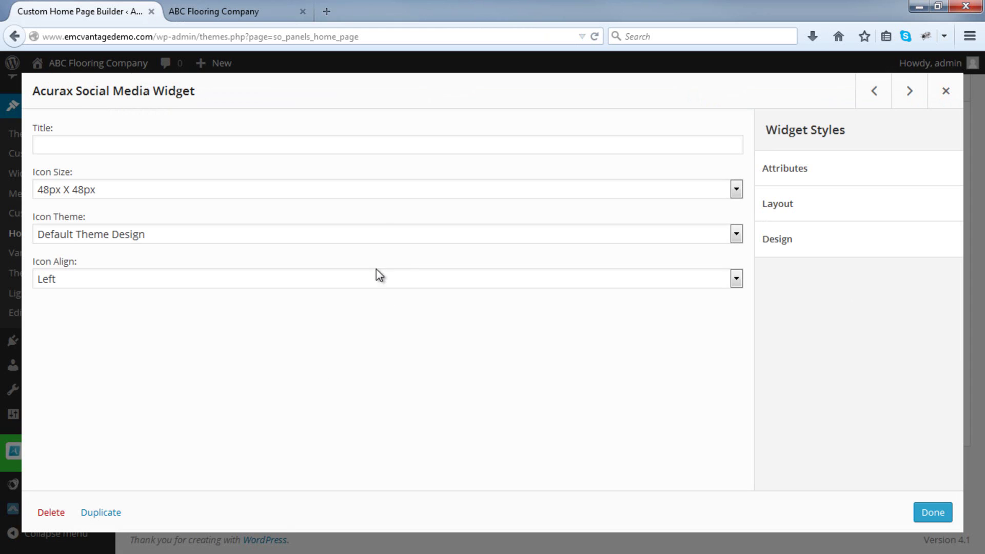
left_click(376, 191)
left_click(359, 249)
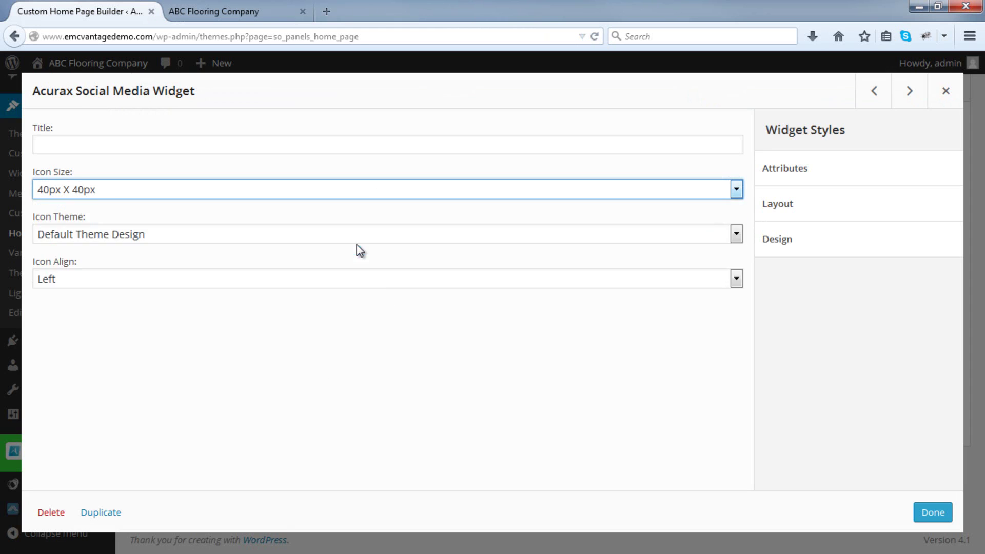
left_click(931, 512)
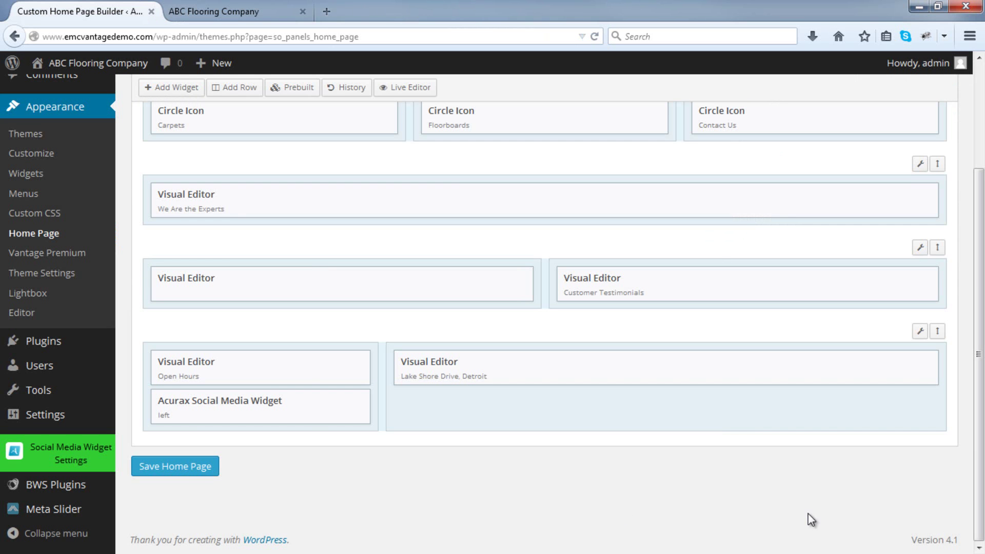
left_click(195, 467)
left_click(296, 10)
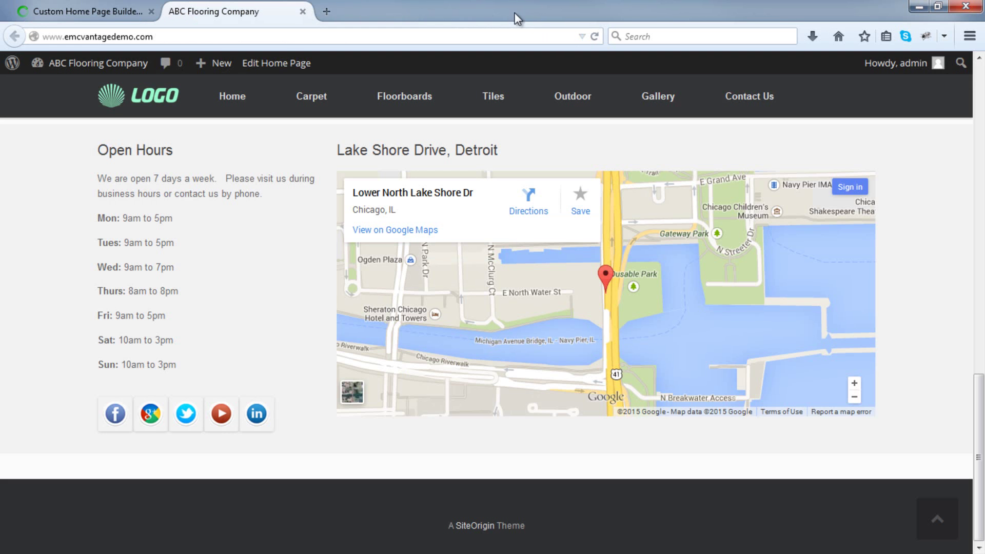
left_click(594, 36)
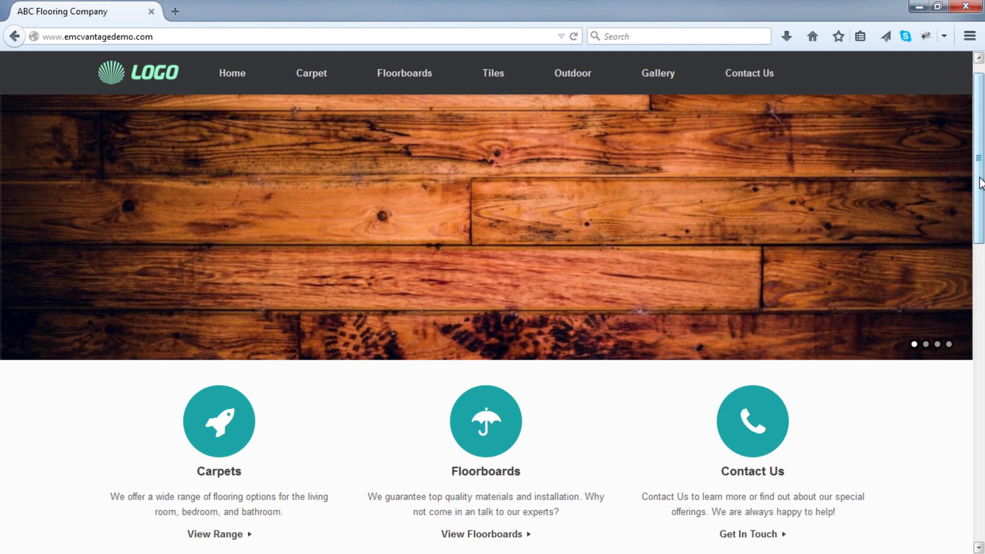
left_click_drag(979, 182, 958, 177)
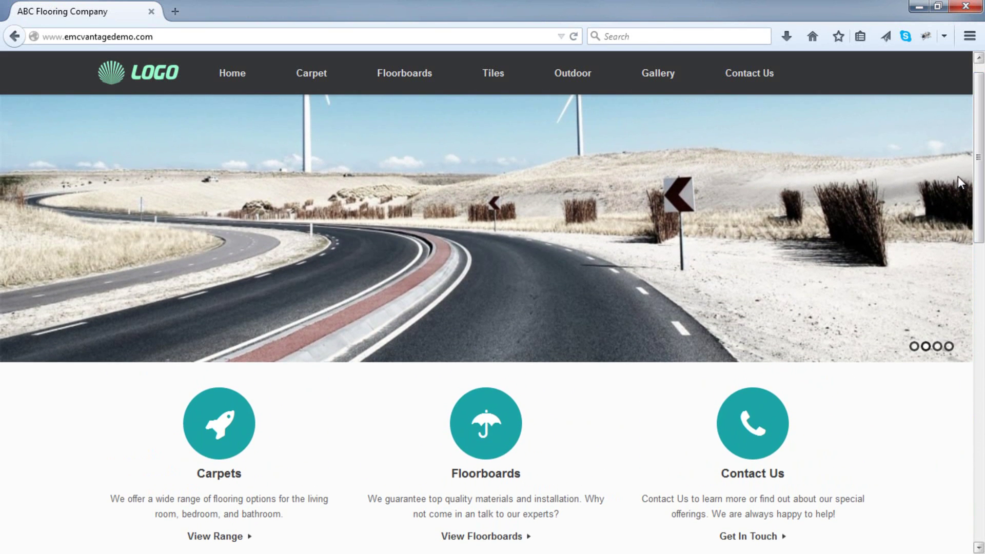